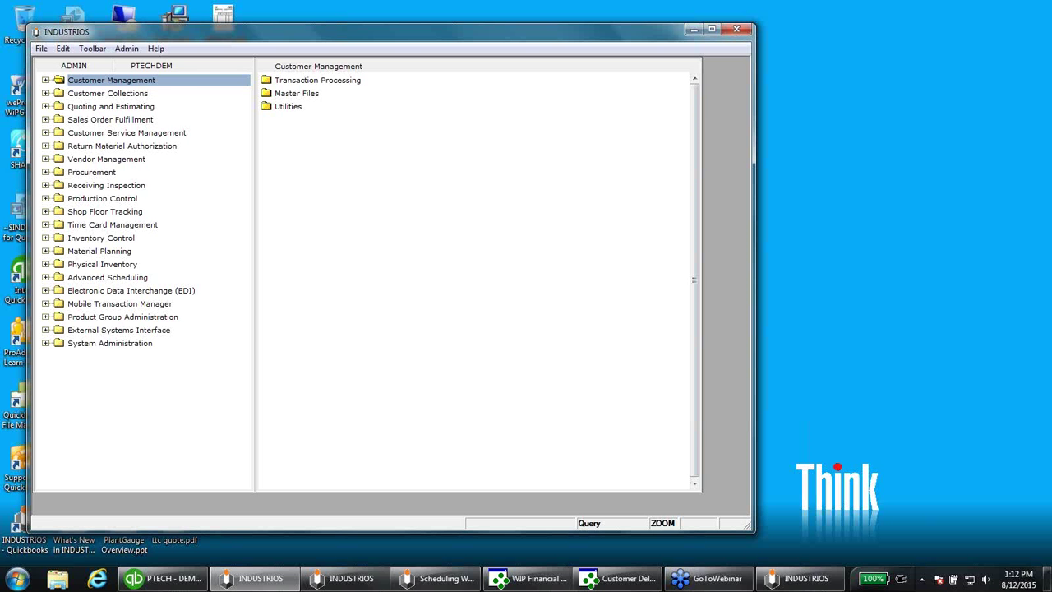
Open the Accounts Workbench under Customer Management and view the sales orders in the INDUSTRIOS DEMO CO account
{"action": "left_click", "coordinate": [46, 80]}
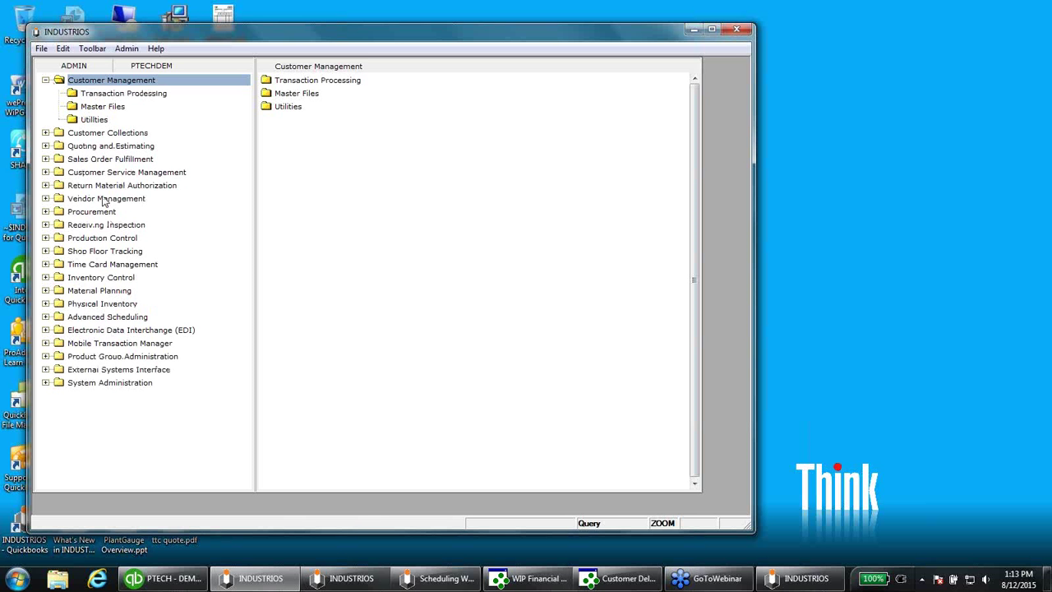
{"action": "left_click", "coordinate": [154, 97]}
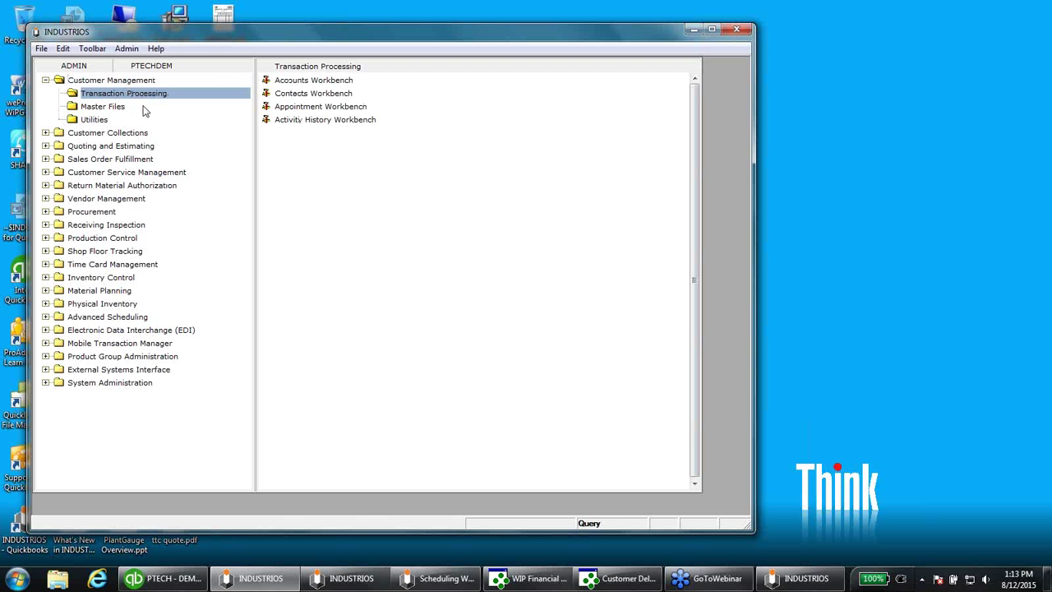
{"action": "double_click", "coordinate": [280, 82]}
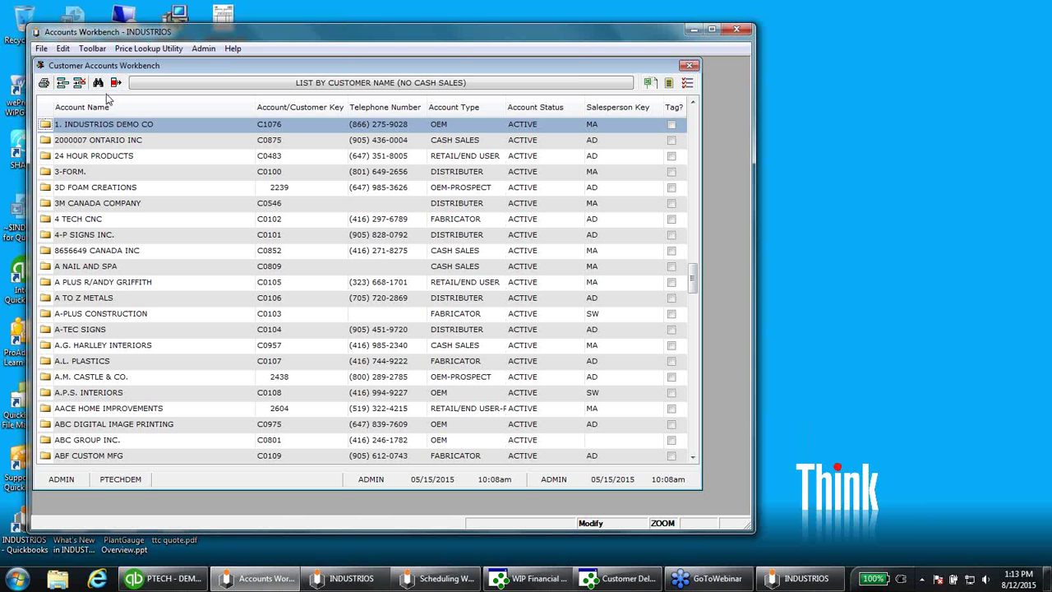
{"action": "left_click", "coordinate": [47, 127]}
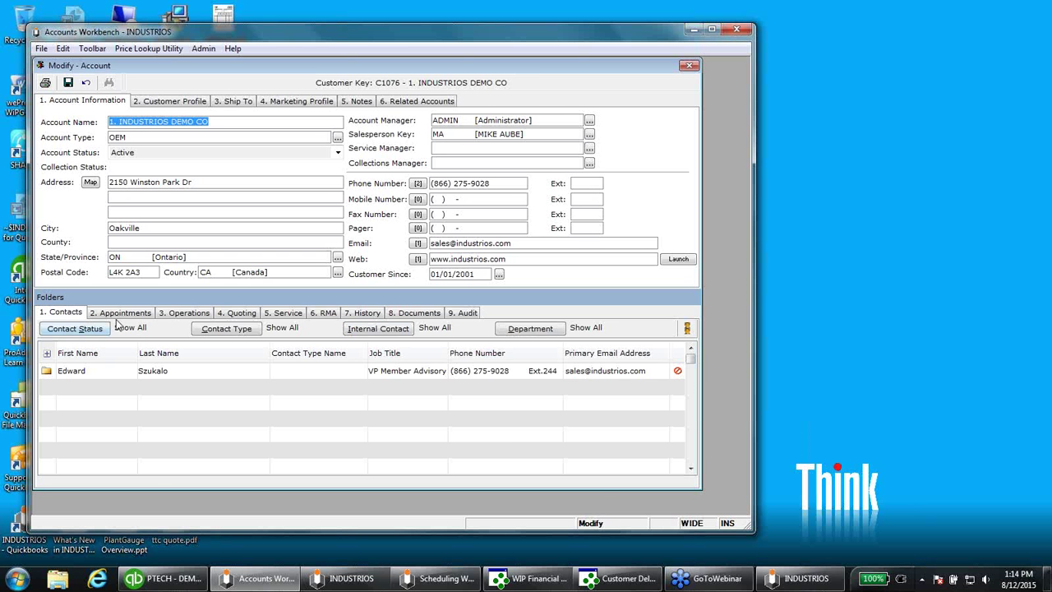
{"action": "left_click", "coordinate": [186, 317]}
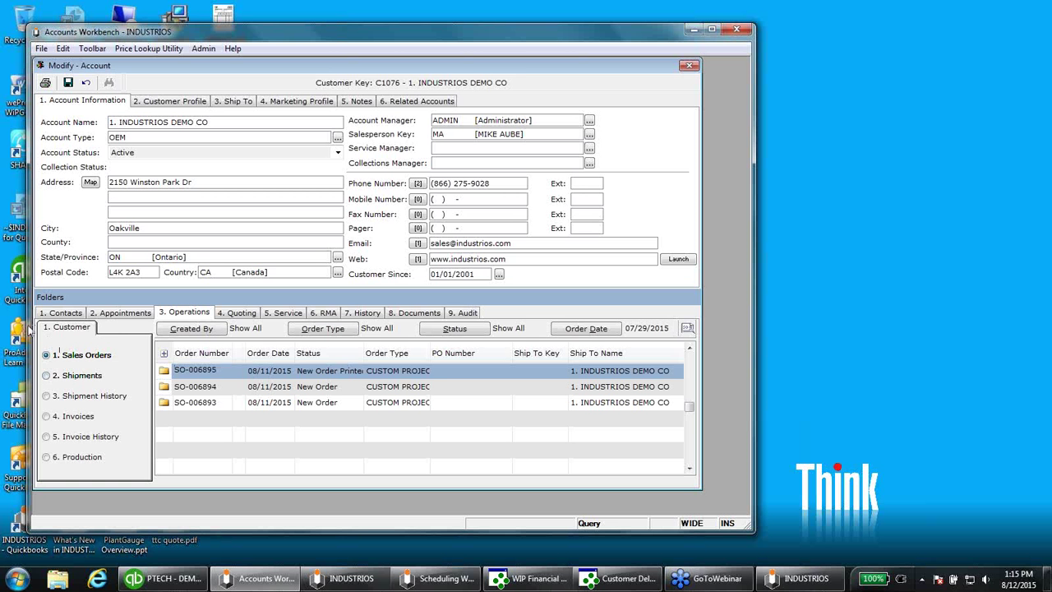
Try routing the Account Listing report through the Application Server with automatic repeat, cancel the wizard and leave the Accounts Workbench
{"action": "left_click", "coordinate": [46, 83]}
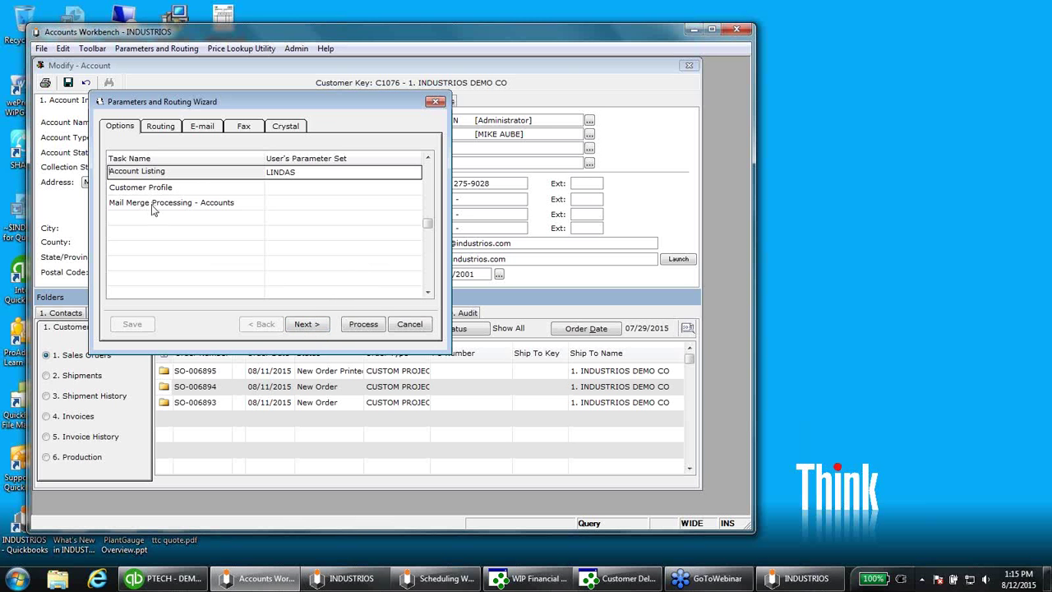
{"action": "left_click", "coordinate": [162, 128]}
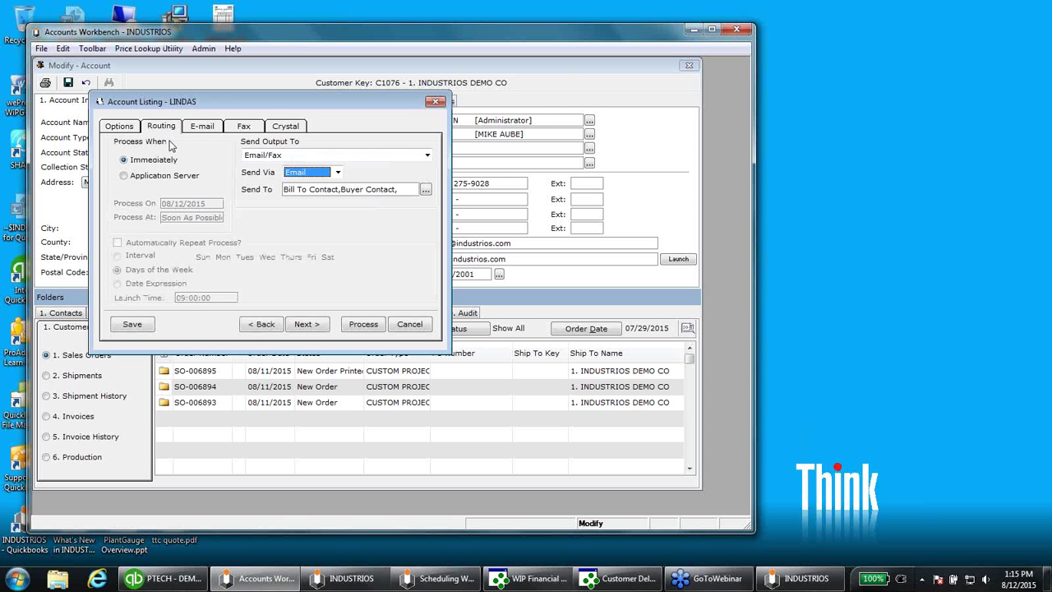
{"action": "left_click", "coordinate": [325, 159]}
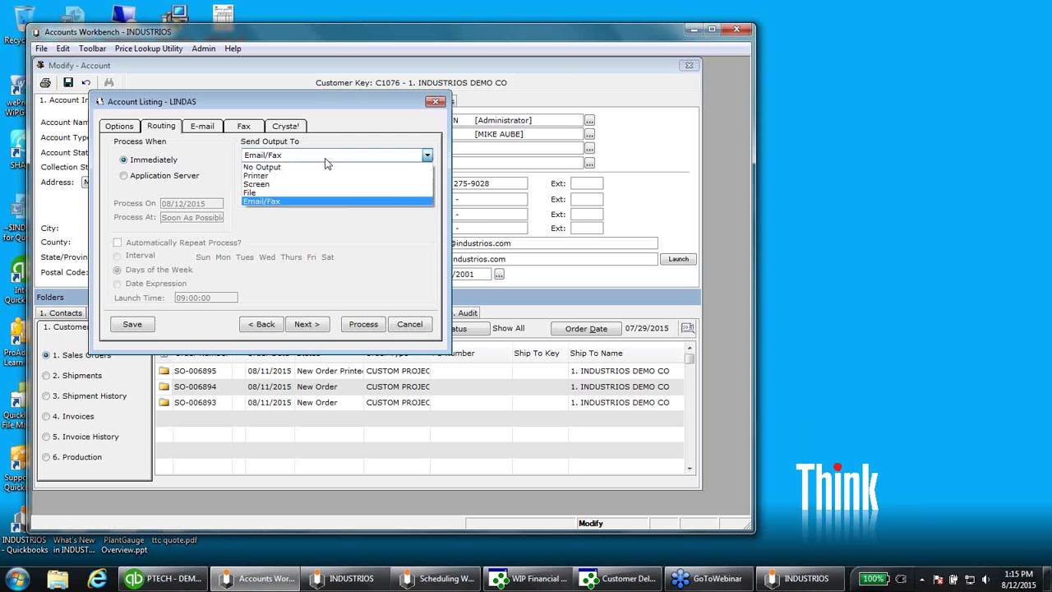
{"action": "left_click", "coordinate": [215, 155]}
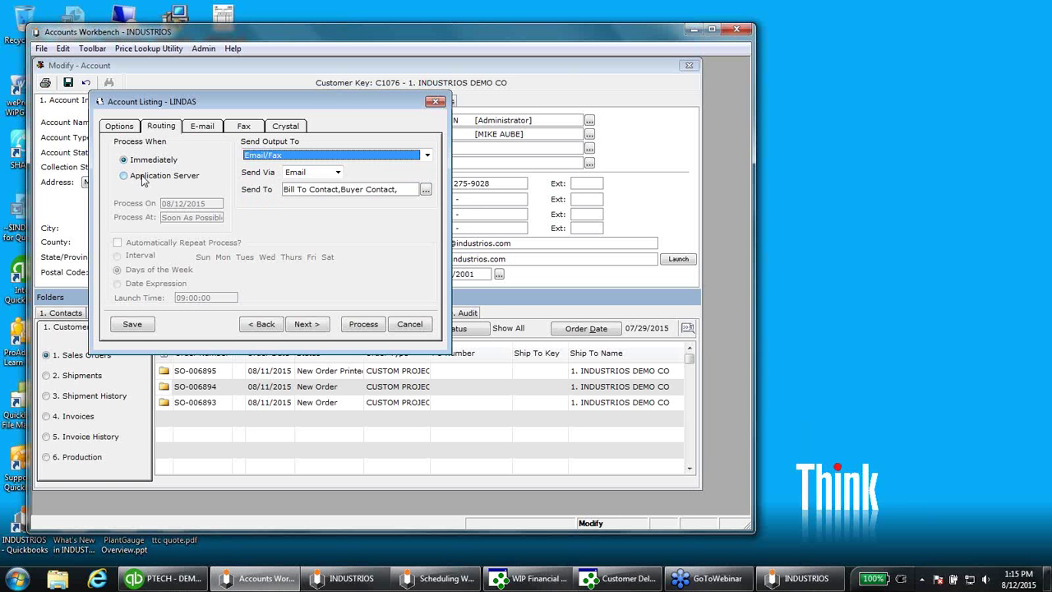
{"action": "left_click", "coordinate": [141, 177]}
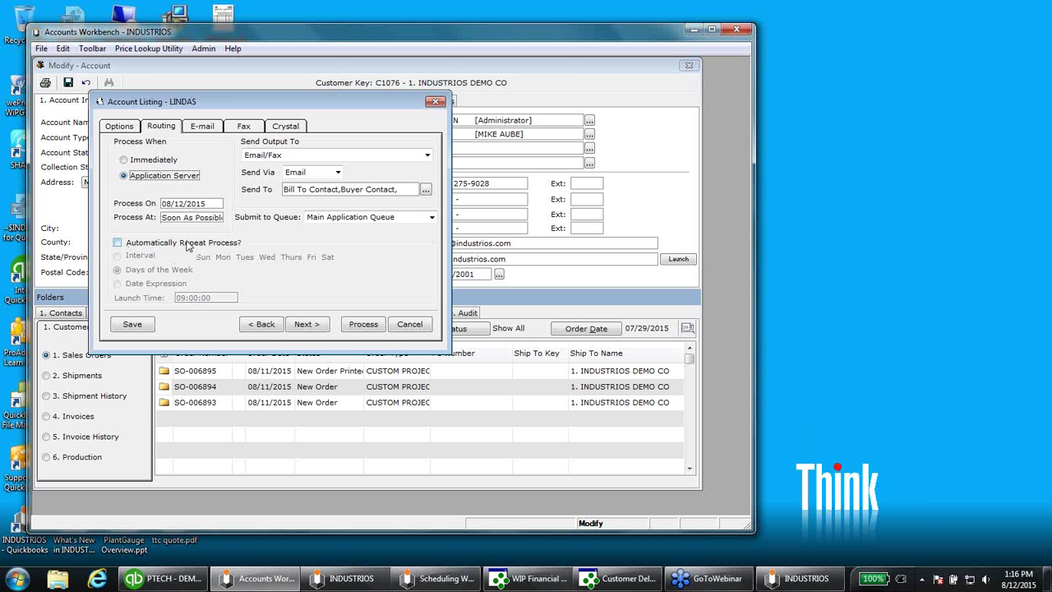
{"action": "left_click", "coordinate": [118, 242]}
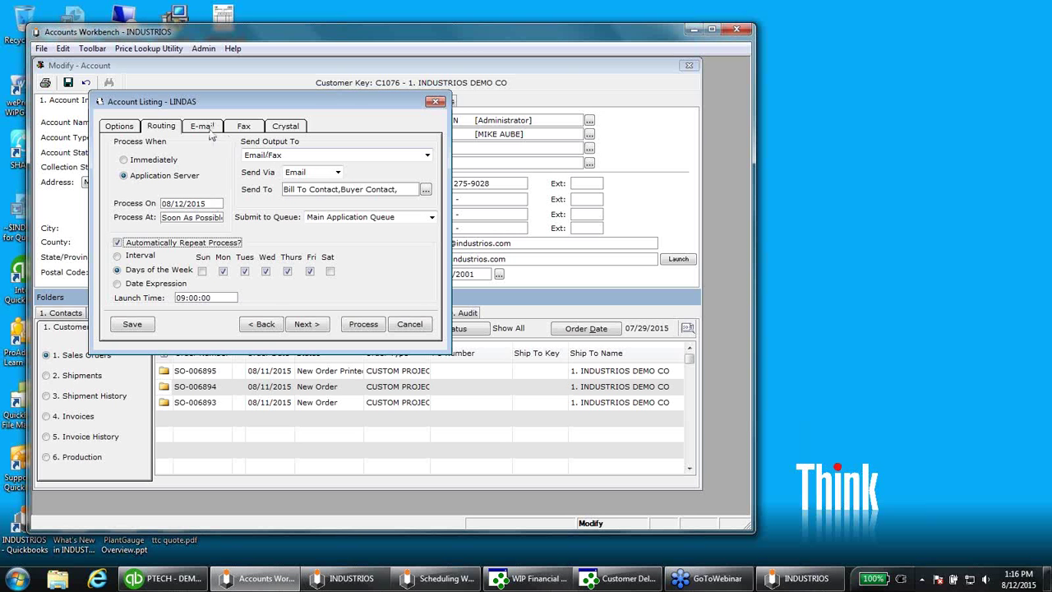
{"action": "left_click", "coordinate": [405, 326]}
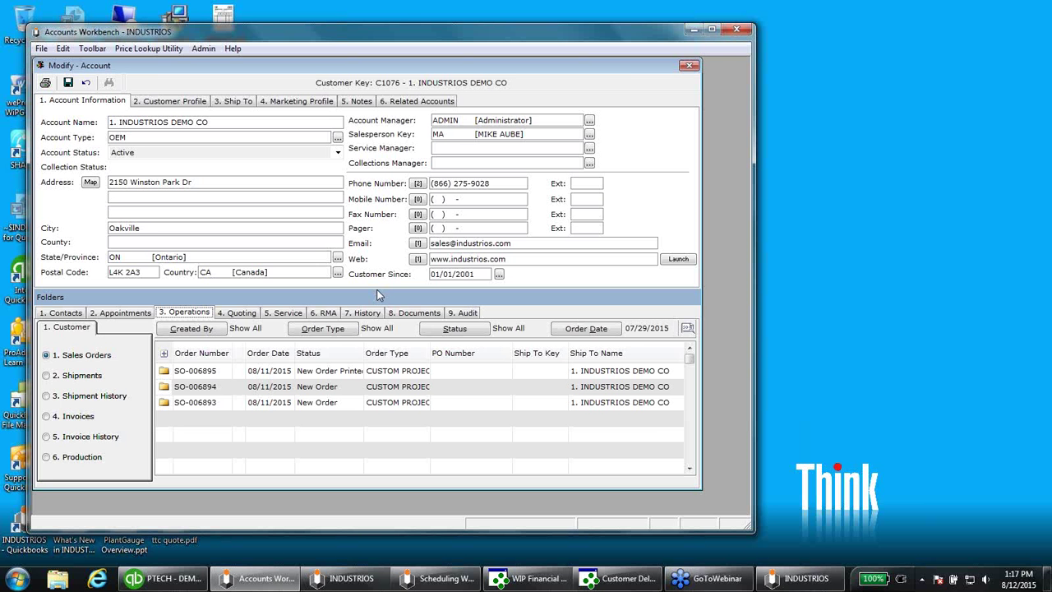
{"action": "key", "text": "Escape"}
{"action": "key", "text": "Escape"}
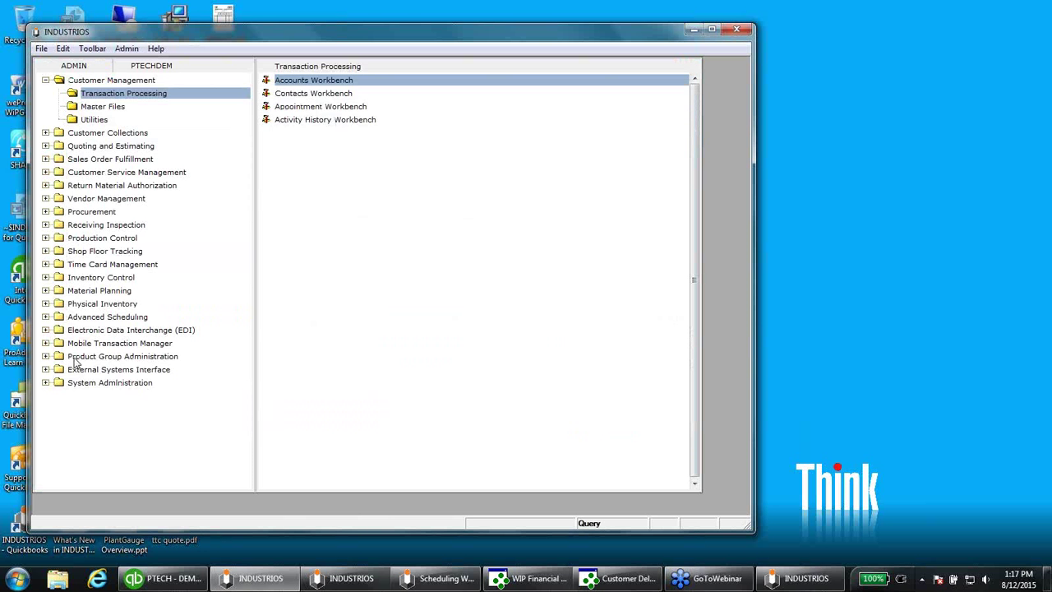
Browse the Product Group Administration application setups and examine the configuration settings in the External Systems Interface application setup
{"action": "left_click", "coordinate": [46, 356]}
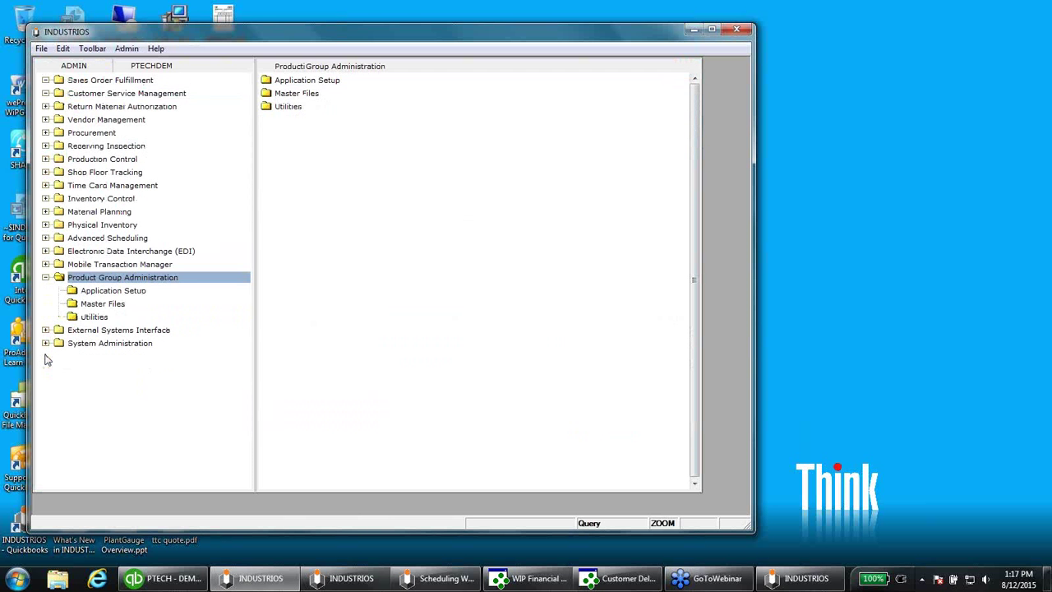
{"action": "left_click", "coordinate": [100, 292]}
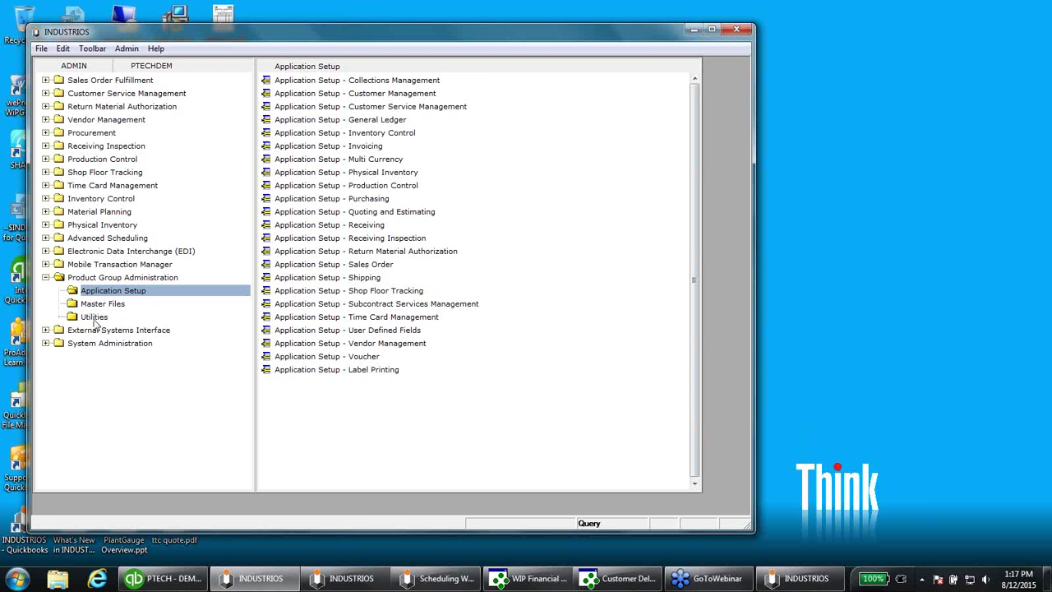
{"action": "left_click", "coordinate": [47, 330]}
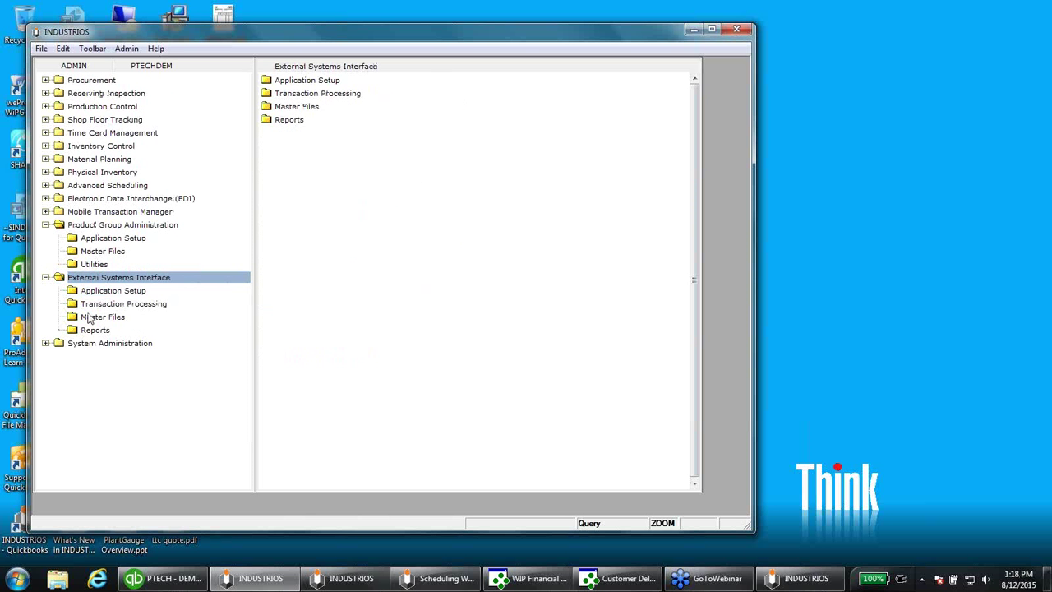
{"action": "left_click", "coordinate": [123, 293]}
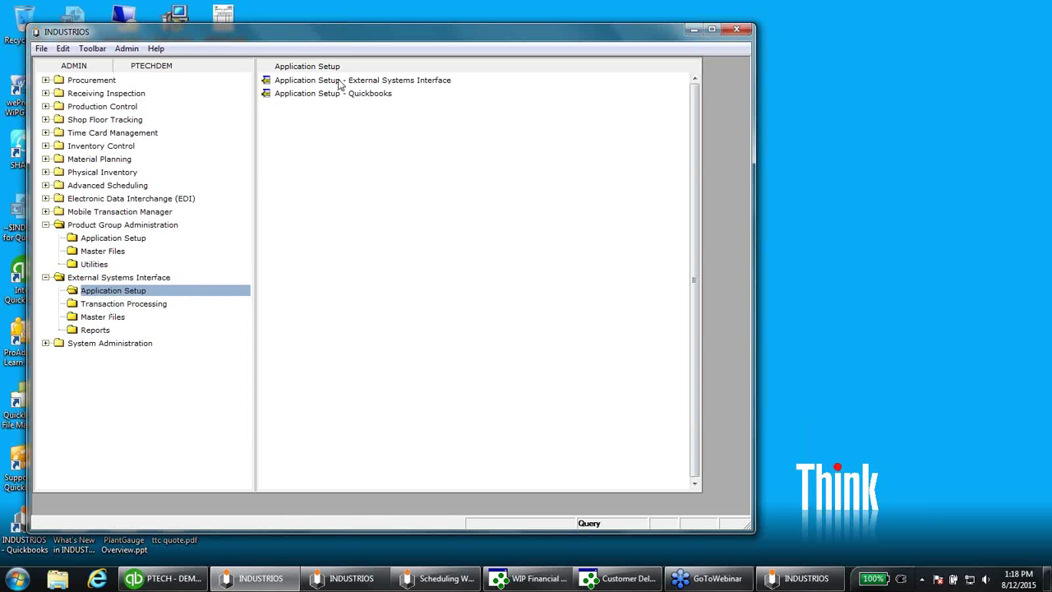
{"action": "double_click", "coordinate": [339, 82]}
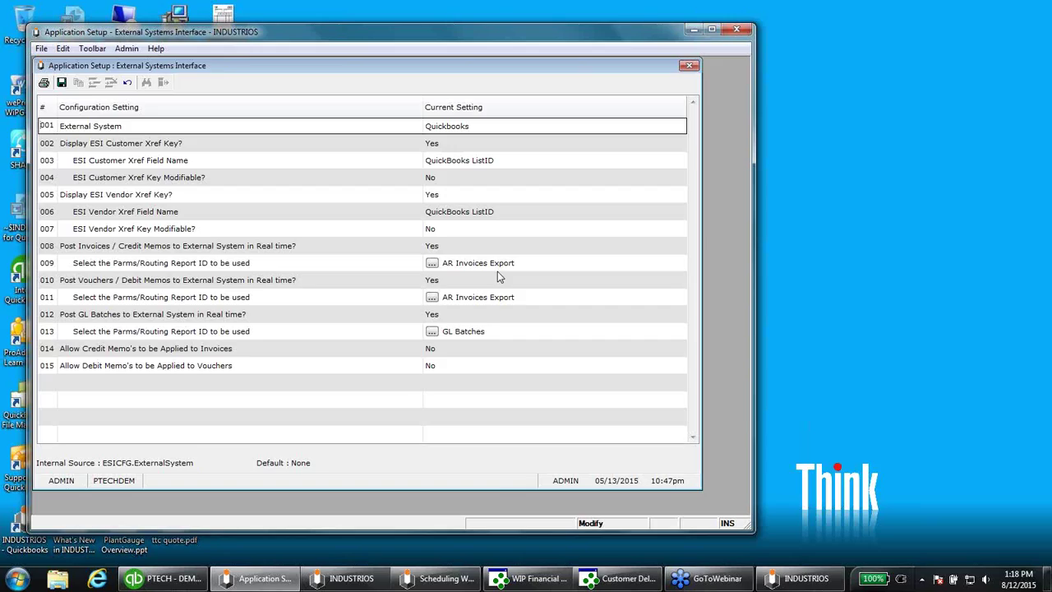
{"action": "key", "text": "Escape"}
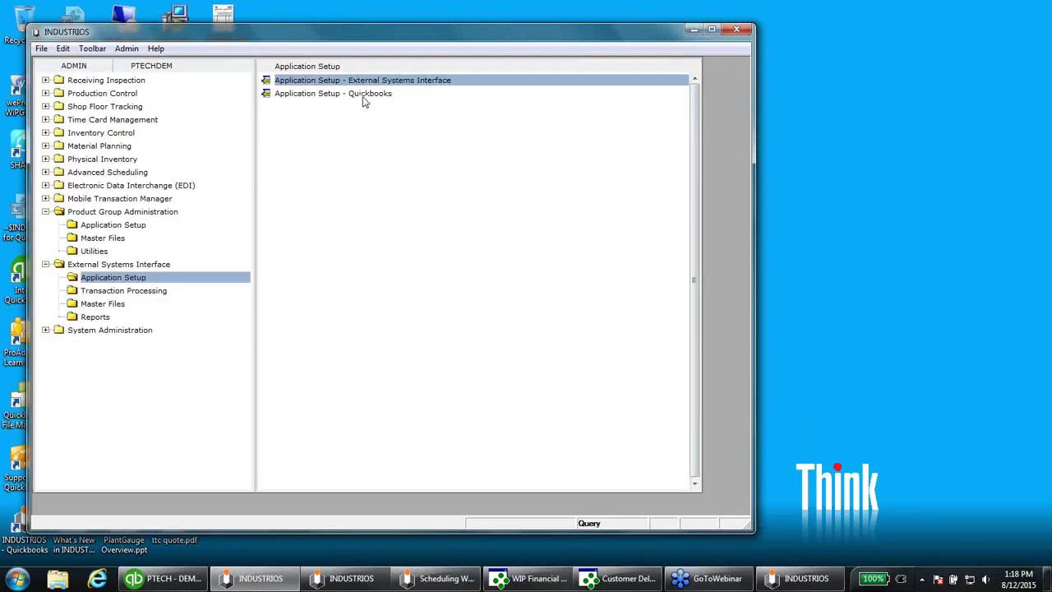
Examine the Quickbooks application setup, and collapse the Product Group Administration and External Systems Interface modules
{"action": "double_click", "coordinate": [365, 94]}
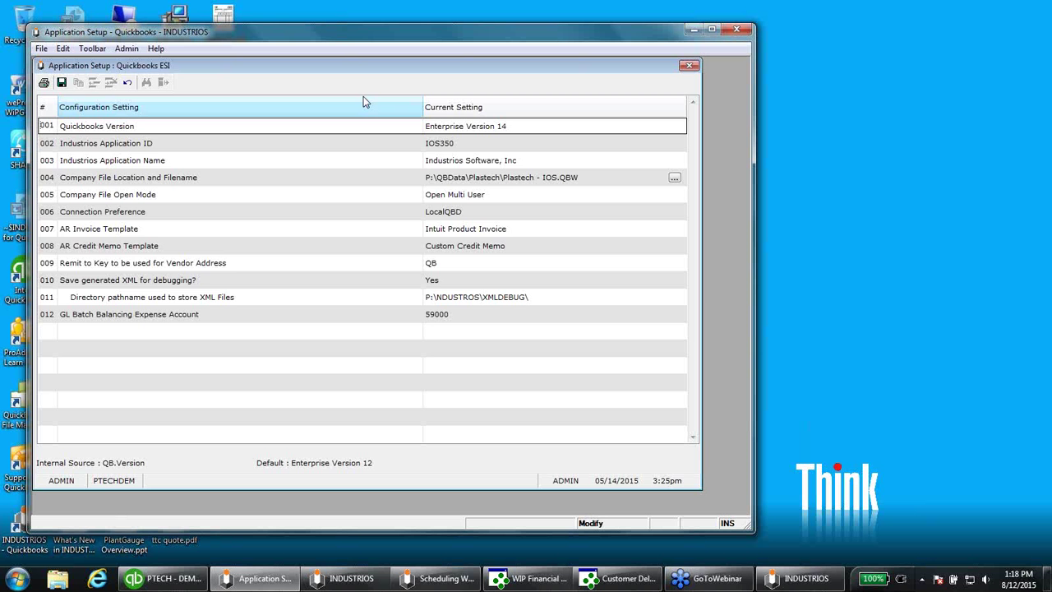
{"action": "key", "text": "Escape"}
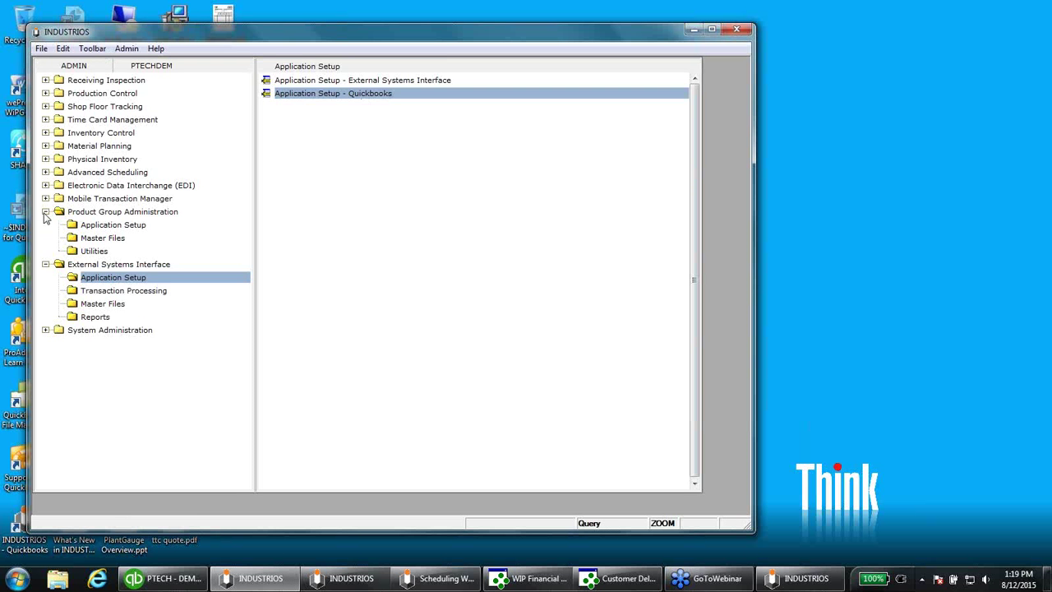
{"action": "left_click", "coordinate": [46, 212]}
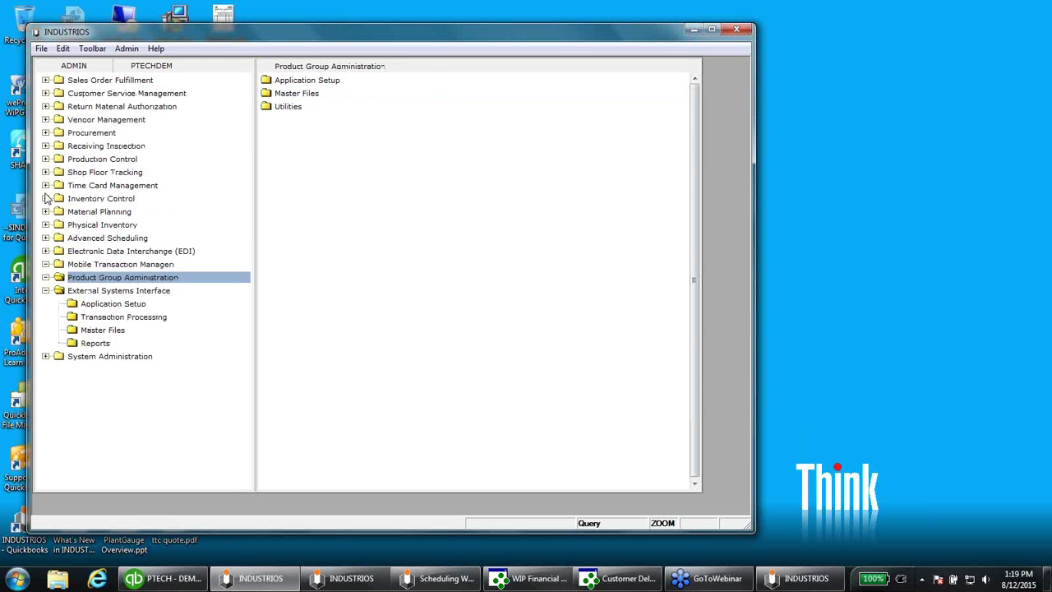
{"action": "left_click", "coordinate": [46, 291]}
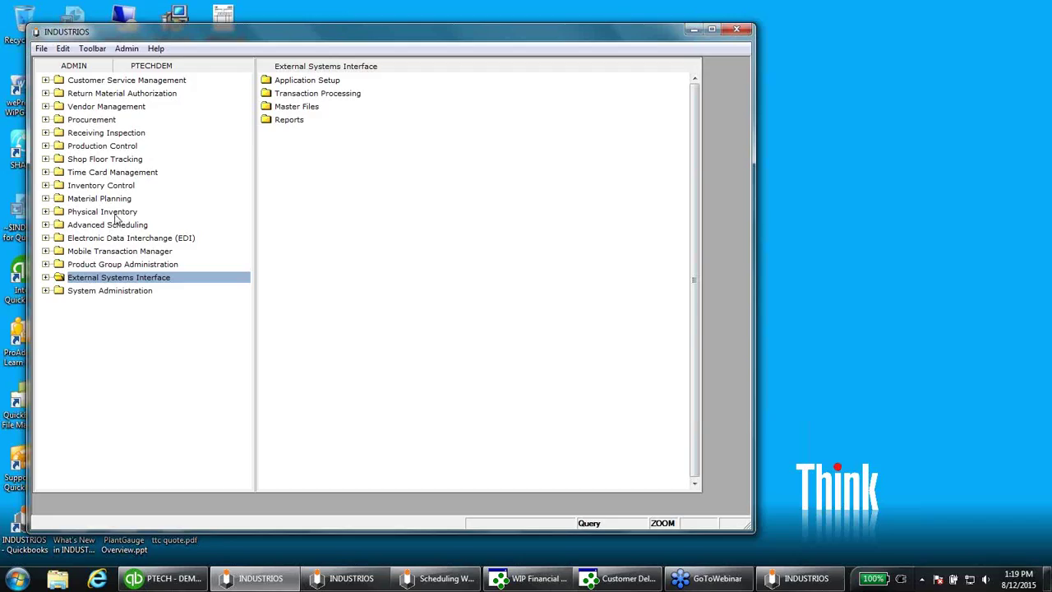
Open Inventory Master File Maintenance from the Inventory Control master files
{"action": "double_click", "coordinate": [59, 187]}
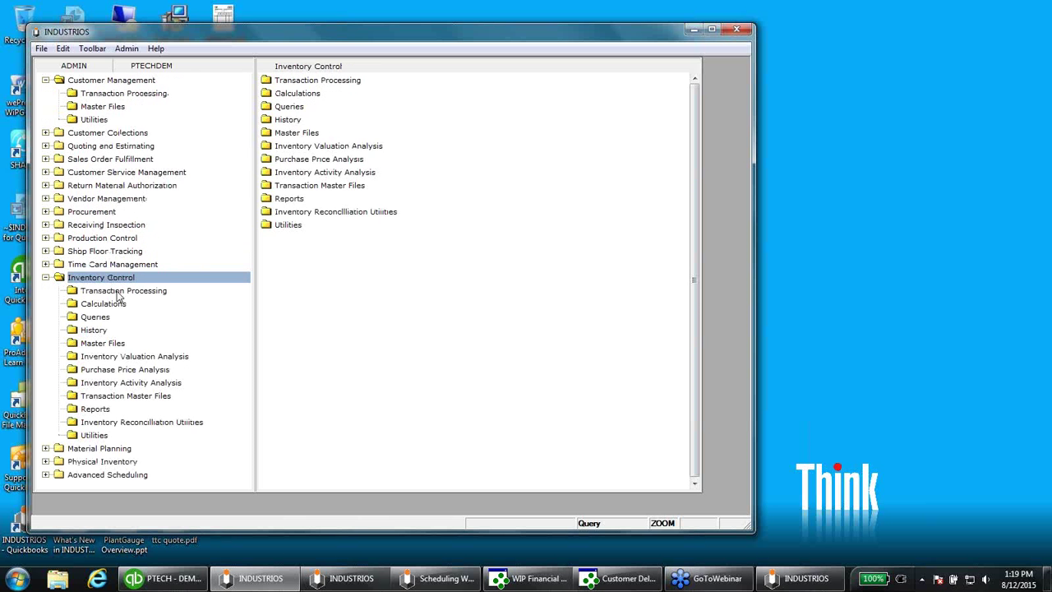
{"action": "left_click", "coordinate": [112, 345]}
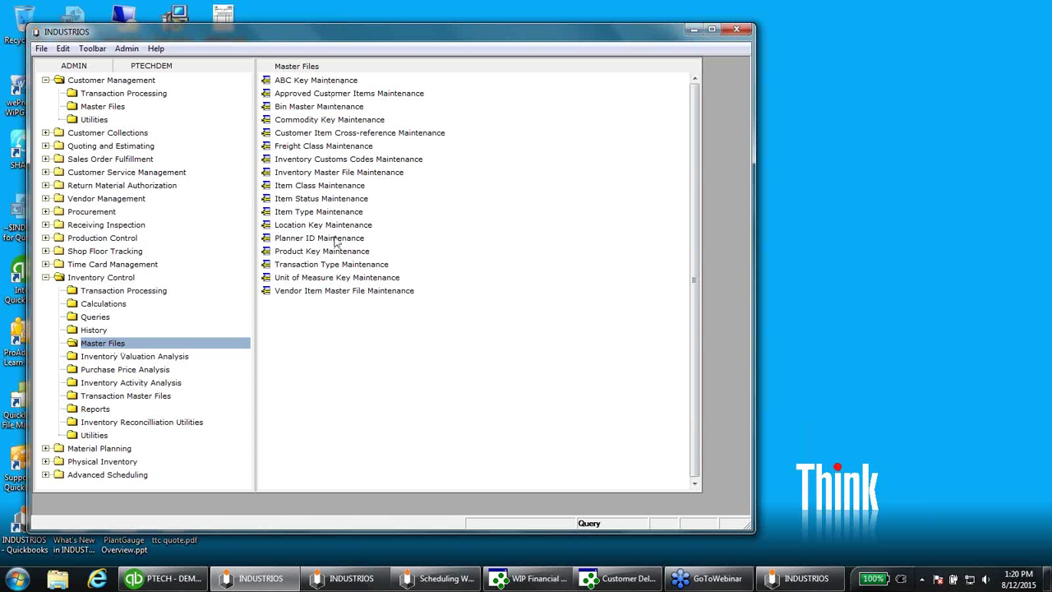
{"action": "left_click", "coordinate": [316, 174]}
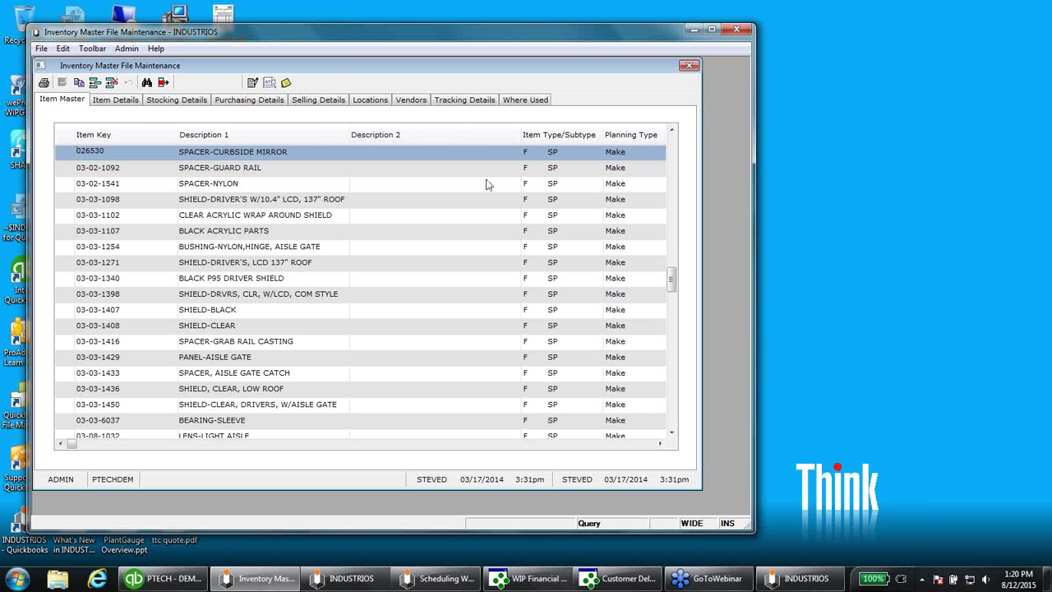
Examine the item, stocking, purchasing and selling details of the SPACER-CURBSIDE MIRROR item
{"action": "left_click", "coordinate": [115, 99]}
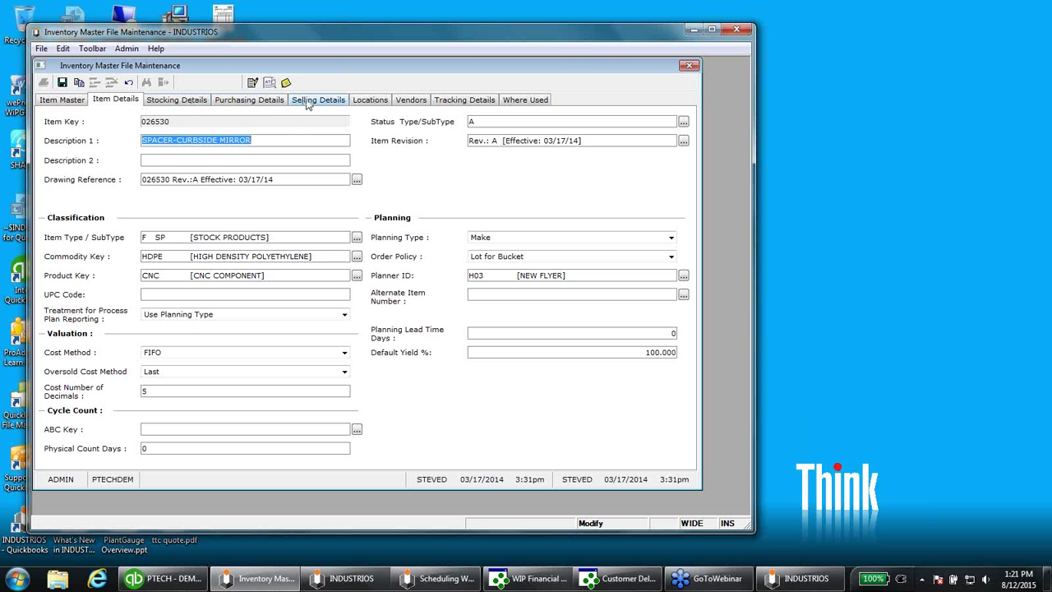
{"action": "left_click", "coordinate": [194, 103]}
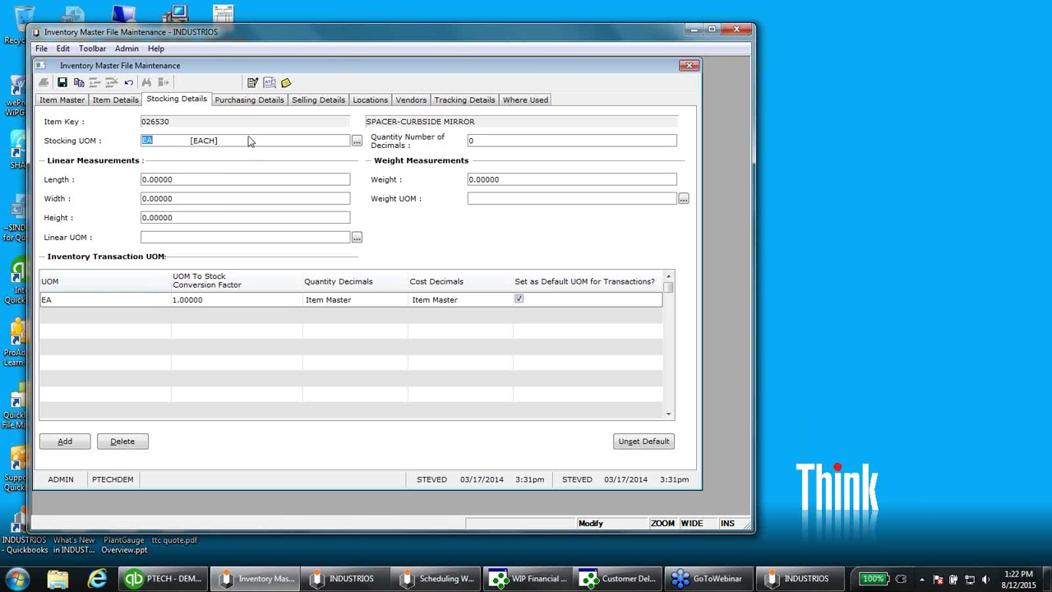
{"action": "left_click", "coordinate": [257, 100]}
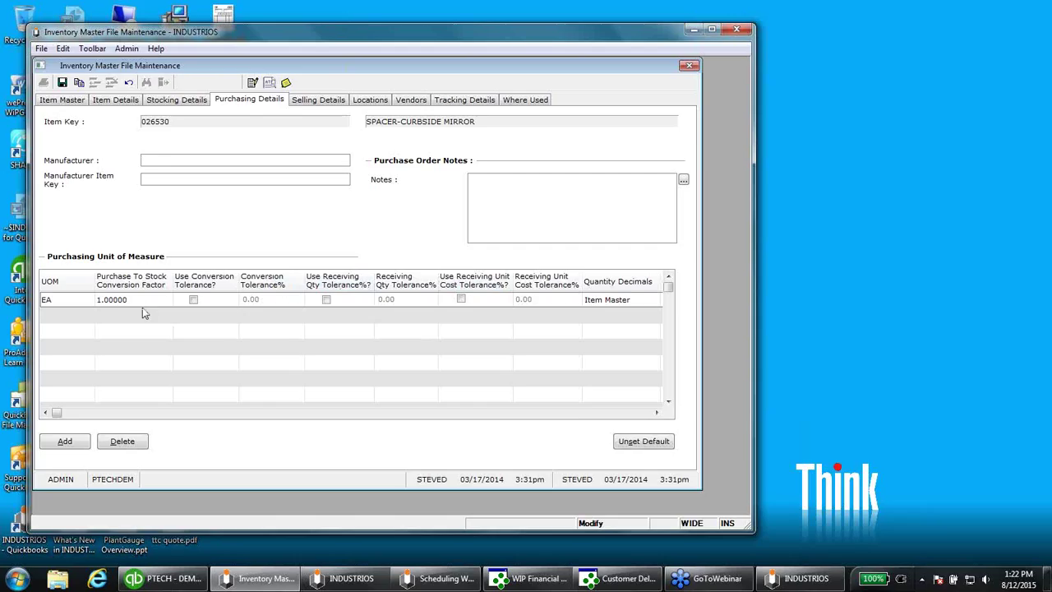
{"action": "left_click", "coordinate": [325, 99]}
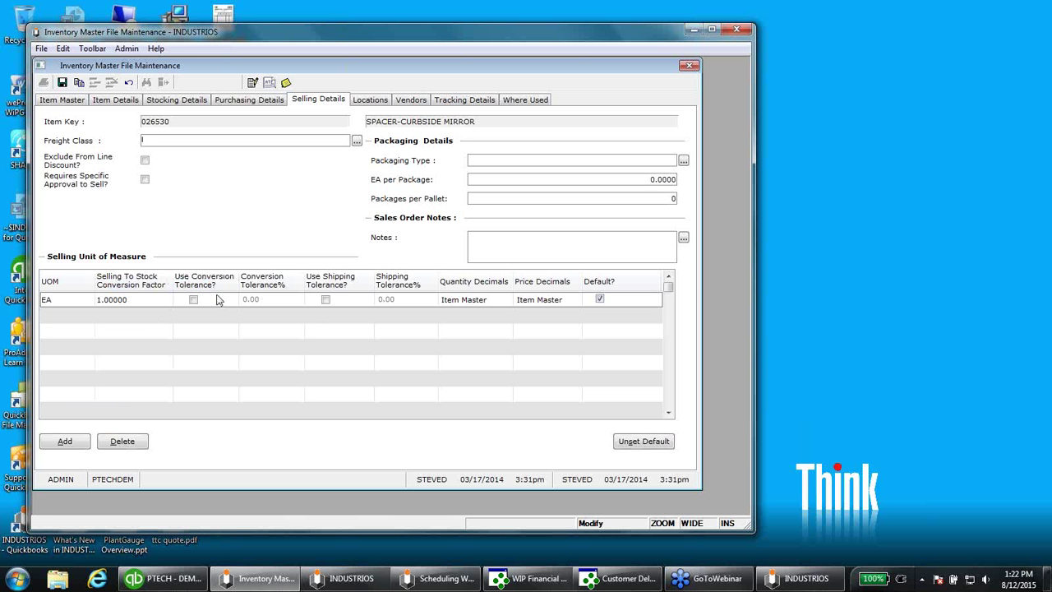
Examine the curbside mirror spacer's finished goods location detail, its vendors and its serial/lot tracking details
{"action": "left_click", "coordinate": [368, 101]}
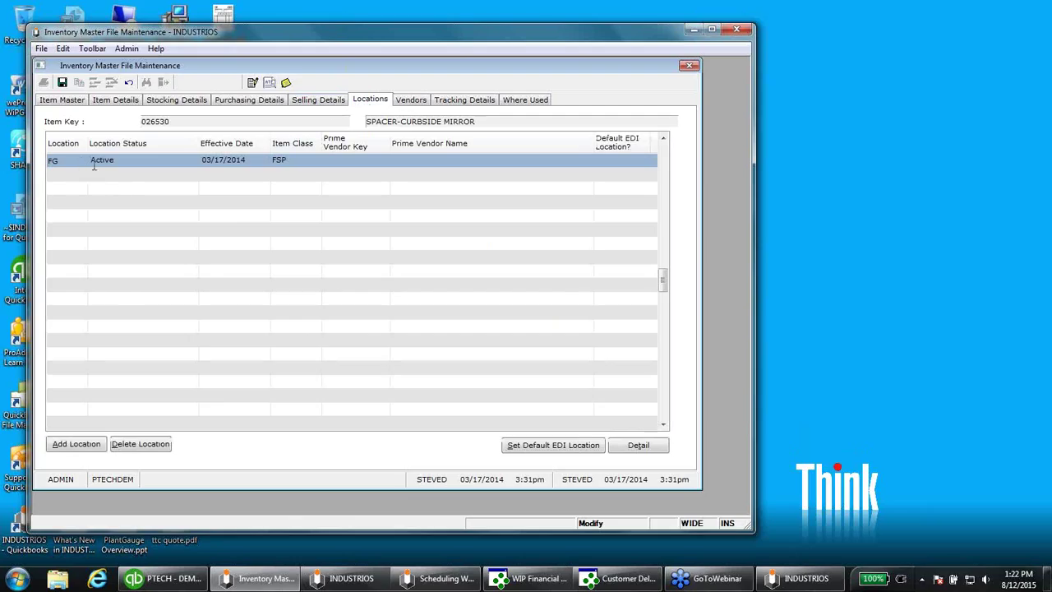
{"action": "left_click", "coordinate": [639, 446]}
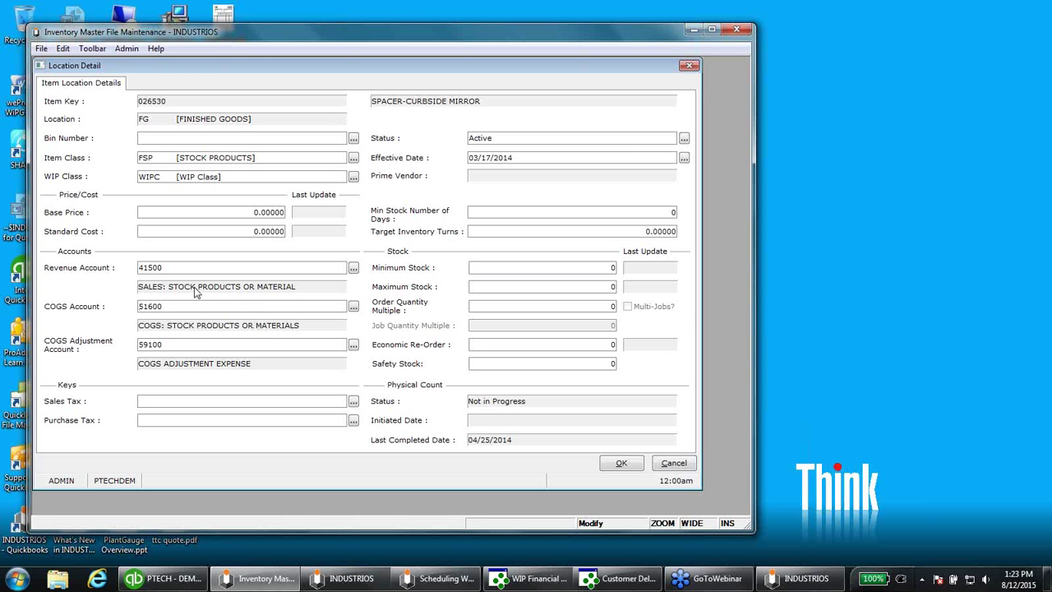
{"action": "key", "text": "Escape"}
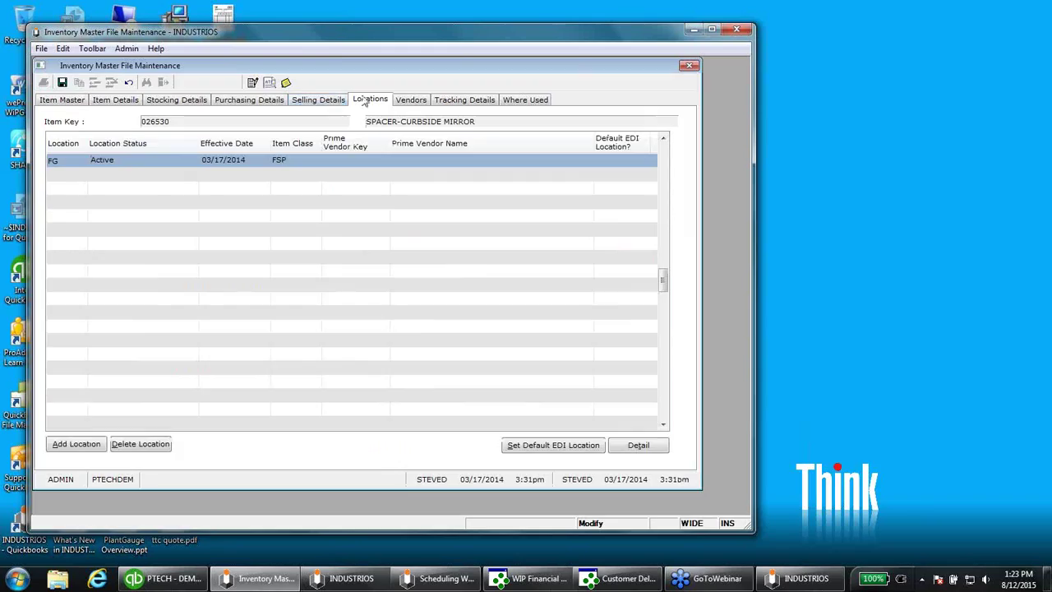
{"action": "left_click", "coordinate": [406, 101]}
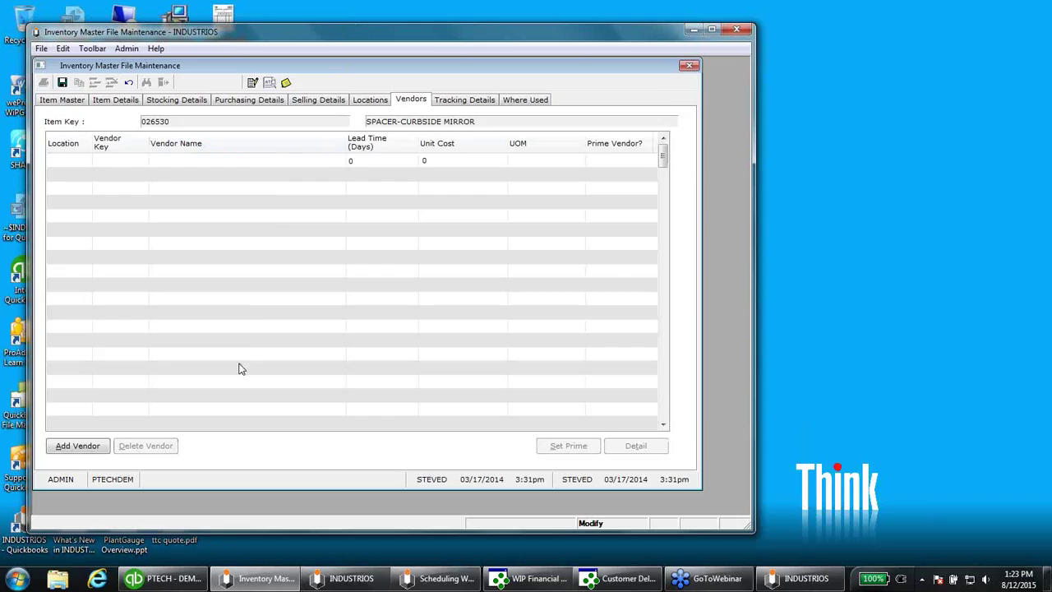
{"action": "left_click", "coordinate": [456, 100]}
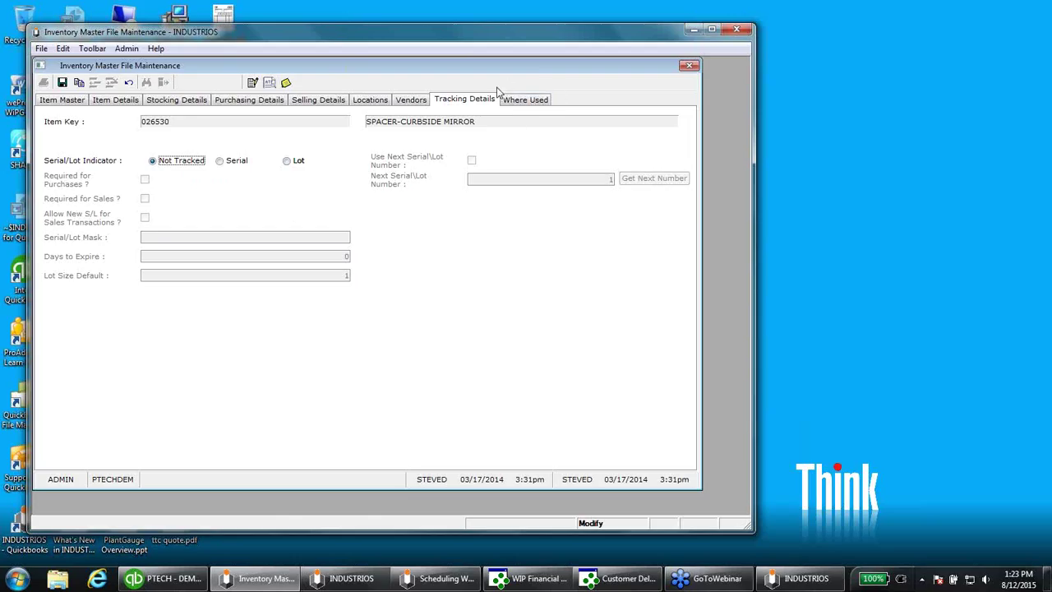
Examine where the curbside mirror spacer is used as a process plan and as a component, and revisit its item details
{"action": "left_click", "coordinate": [524, 100]}
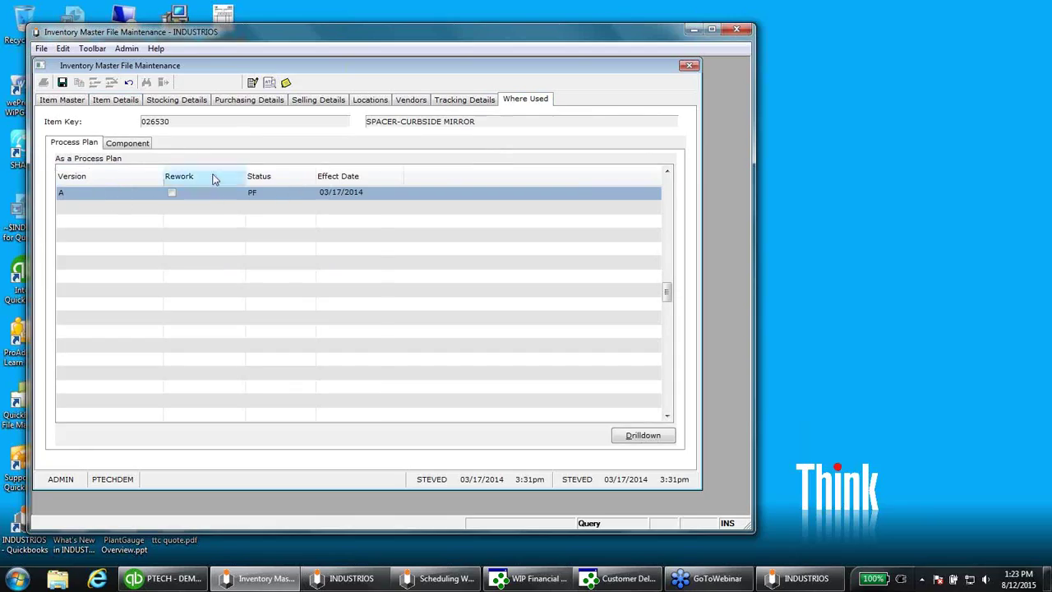
{"action": "left_click", "coordinate": [136, 148]}
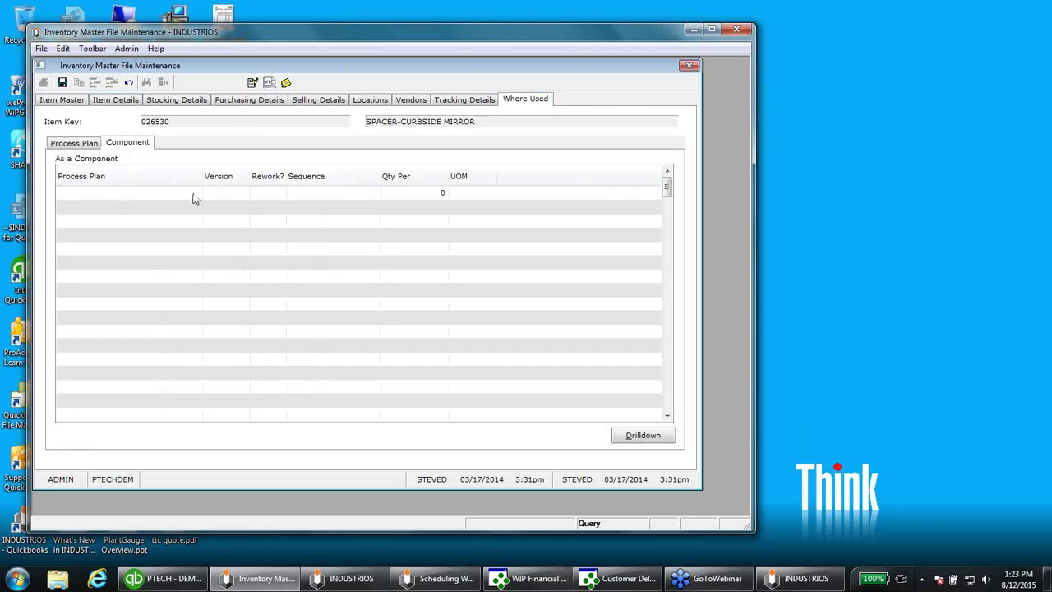
{"action": "left_click", "coordinate": [83, 144]}
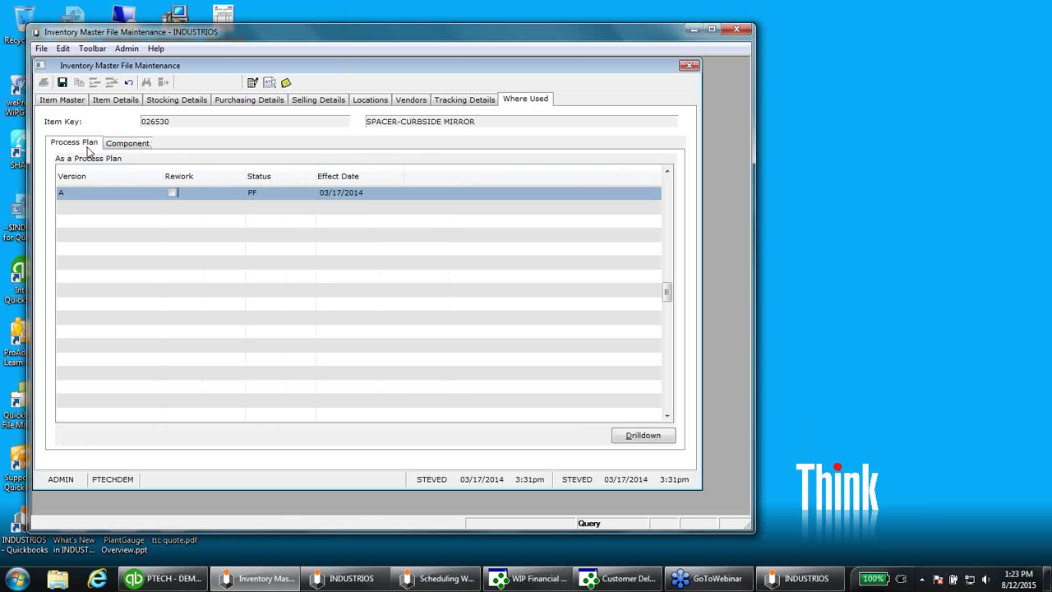
{"action": "left_click", "coordinate": [131, 99]}
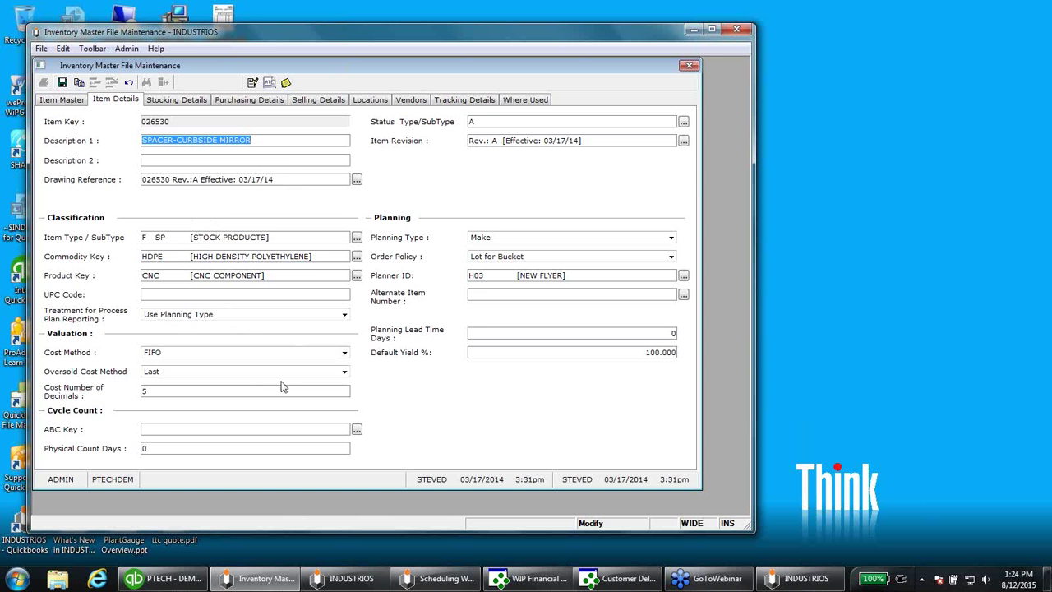
Close the item master record and open the Inventory Activity Query from the Inventory Control queries
{"action": "left_click", "coordinate": [689, 67]}
{"action": "left_click", "coordinate": [96, 254]}
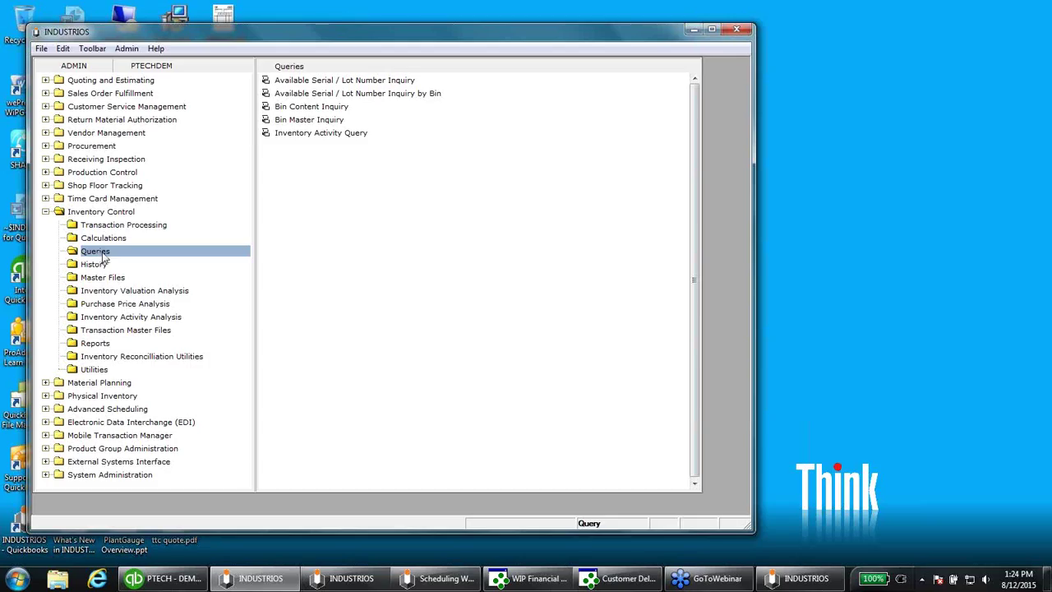
{"action": "left_click", "coordinate": [316, 139]}
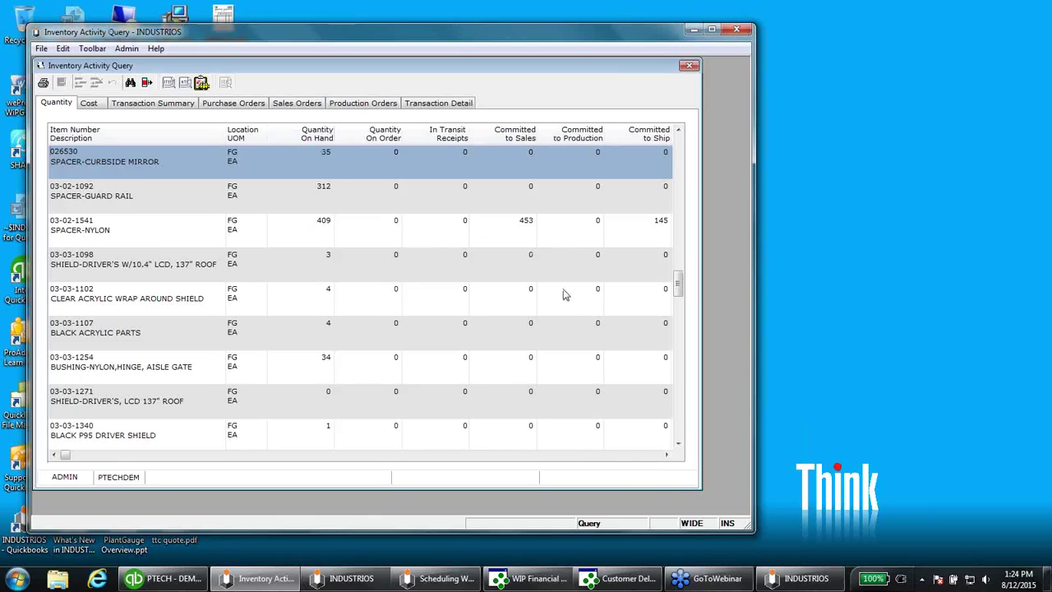
Examine the inventory quantity columns, and place In Transit Receipts before Quantity On Order with a wider column
{"action": "left_click", "coordinate": [655, 460]}
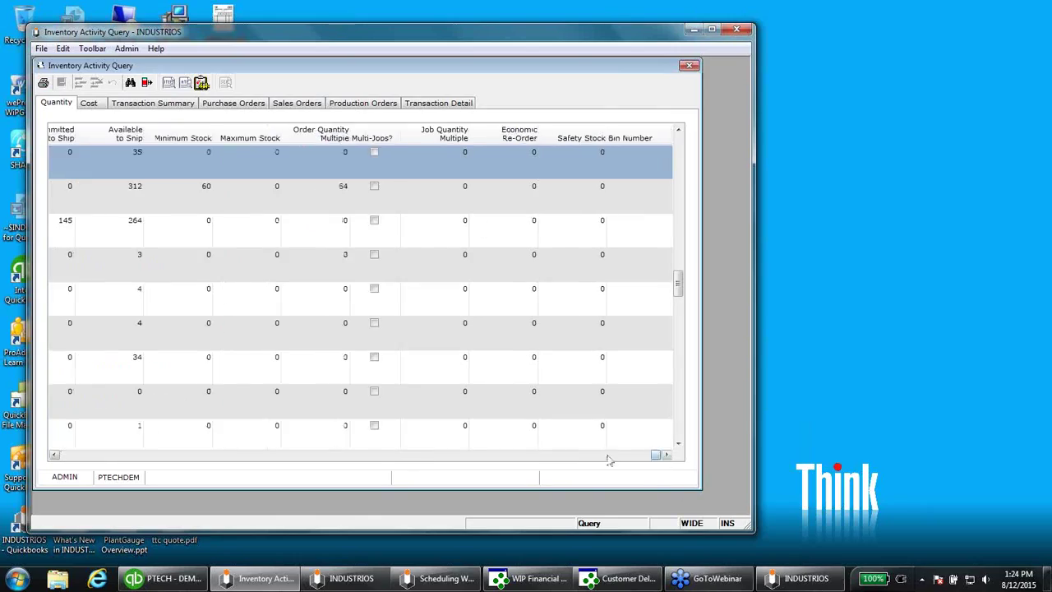
{"action": "left_click", "coordinate": [274, 457]}
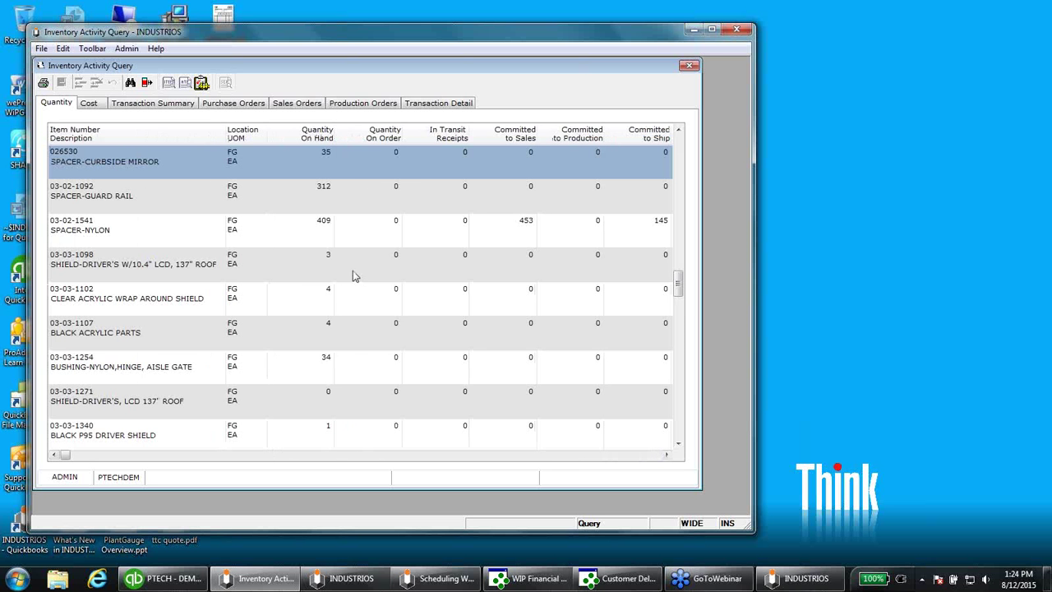
{"action": "left_click_drag", "start_coordinate": [444, 133], "coordinate": [370, 142]}
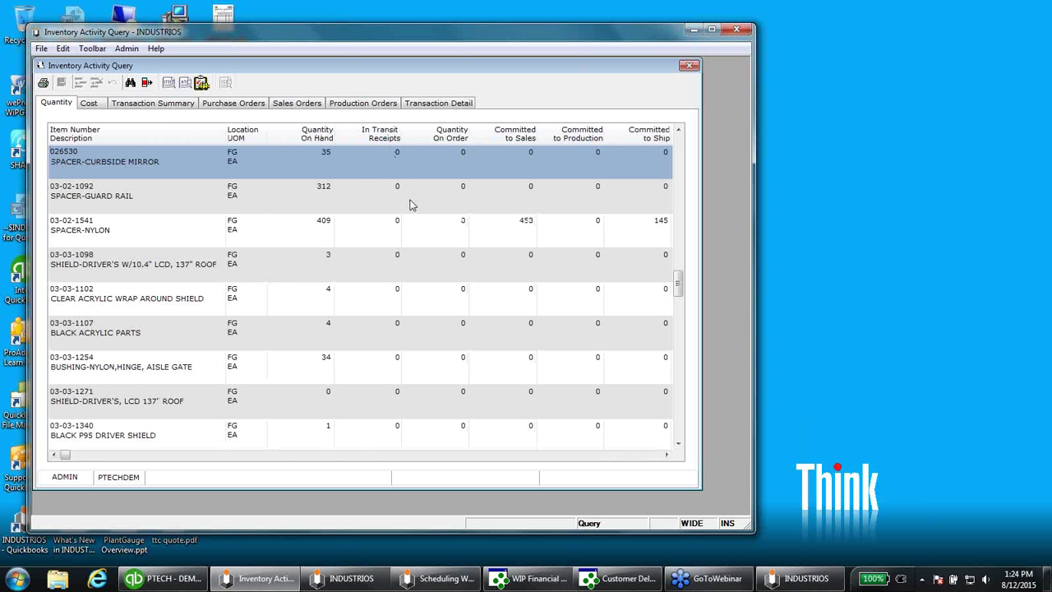
{"action": "left_click_drag", "start_coordinate": [403, 134], "coordinate": [426, 134]}
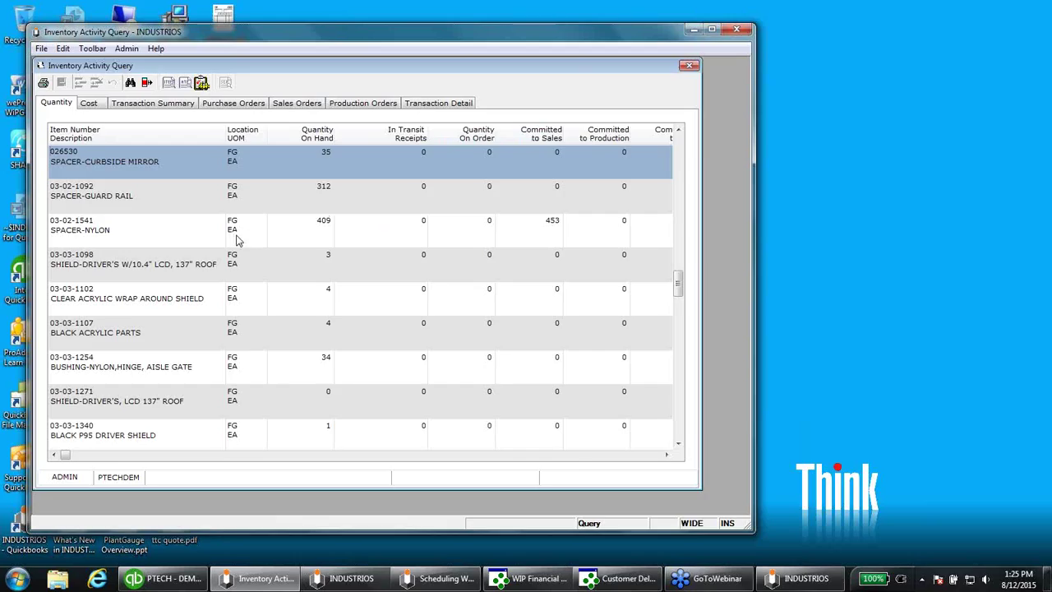
Examine the costs, transaction summary, purchase orders and sales orders of item 03-02-1541 SPACER-NYLON
{"action": "left_click", "coordinate": [144, 235]}
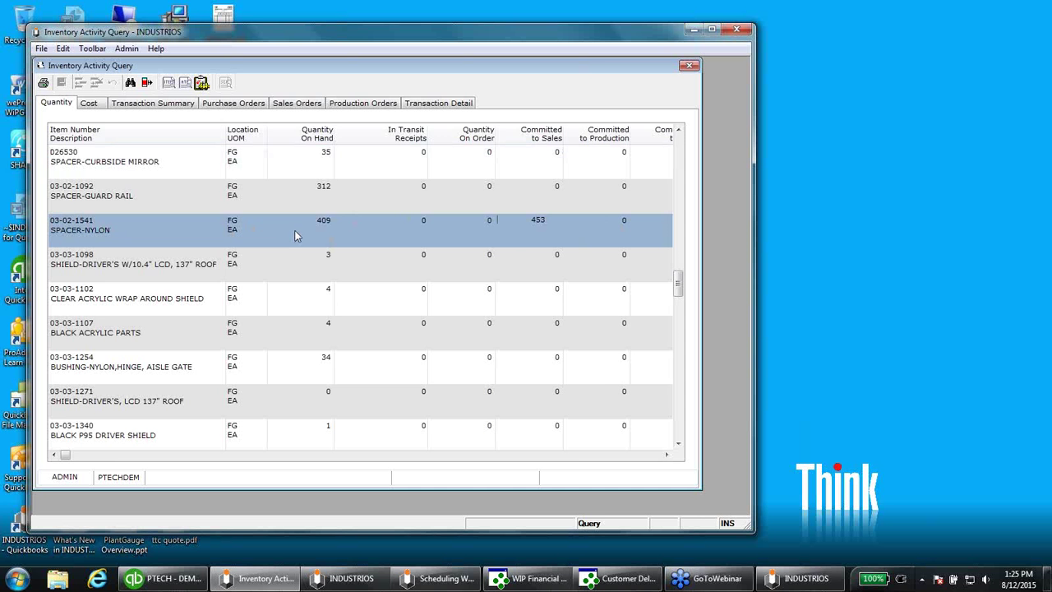
{"action": "left_click", "coordinate": [92, 105]}
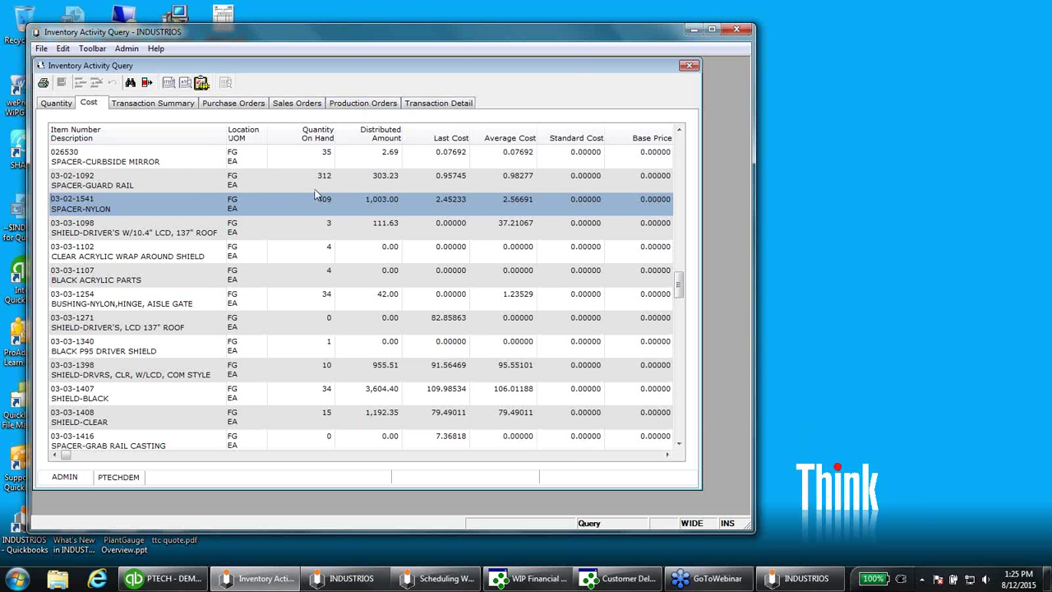
{"action": "left_click", "coordinate": [175, 105]}
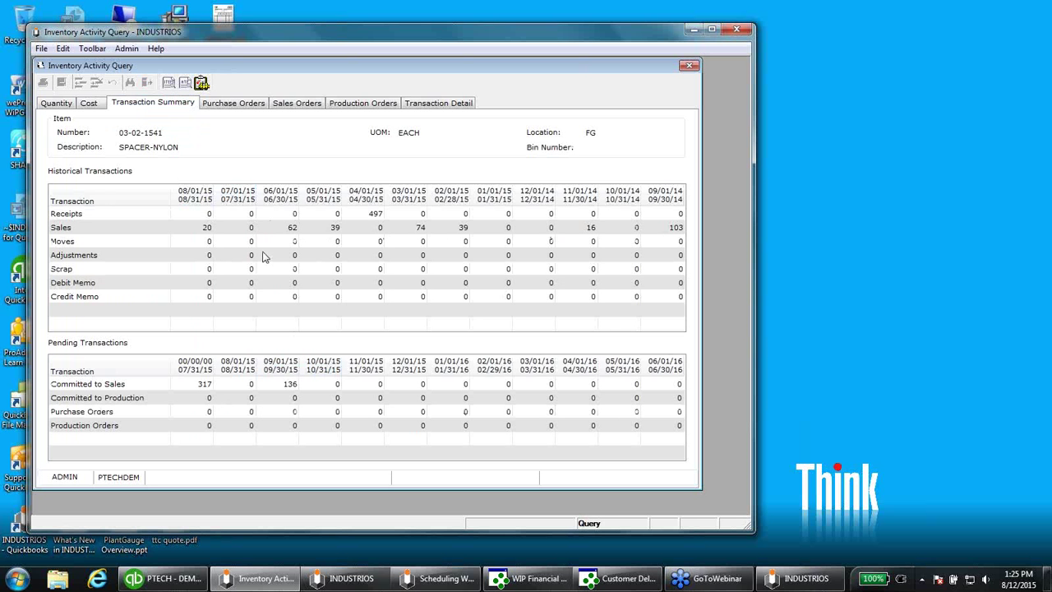
{"action": "left_click", "coordinate": [244, 107]}
{"action": "left_click", "coordinate": [287, 107]}
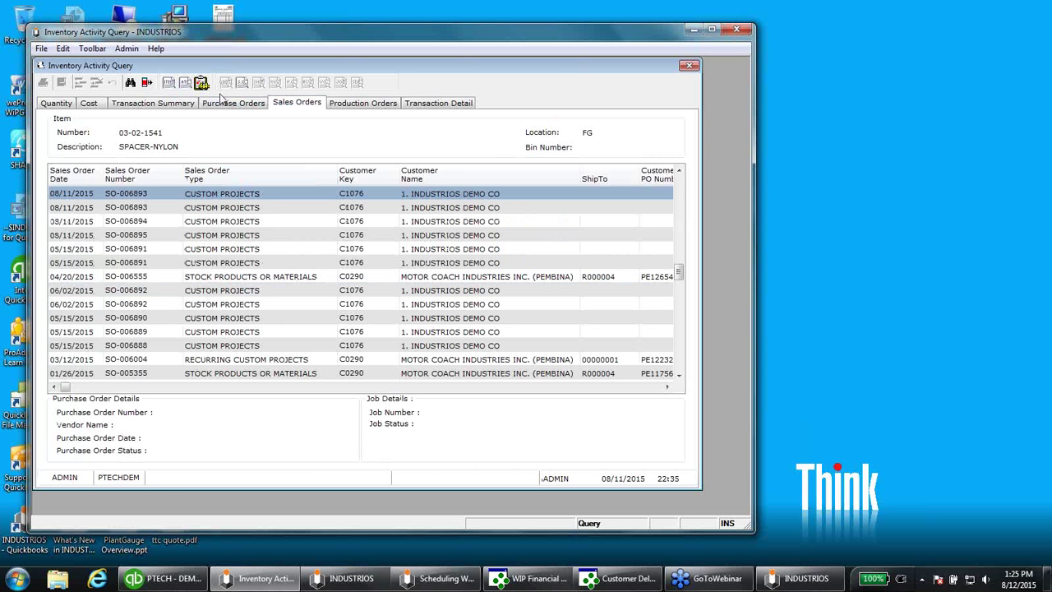
Examine the nylon spacer's individual inventory transactions with their rolling quantities, and close the Inventory Activity Query
{"action": "left_click", "coordinate": [434, 109]}
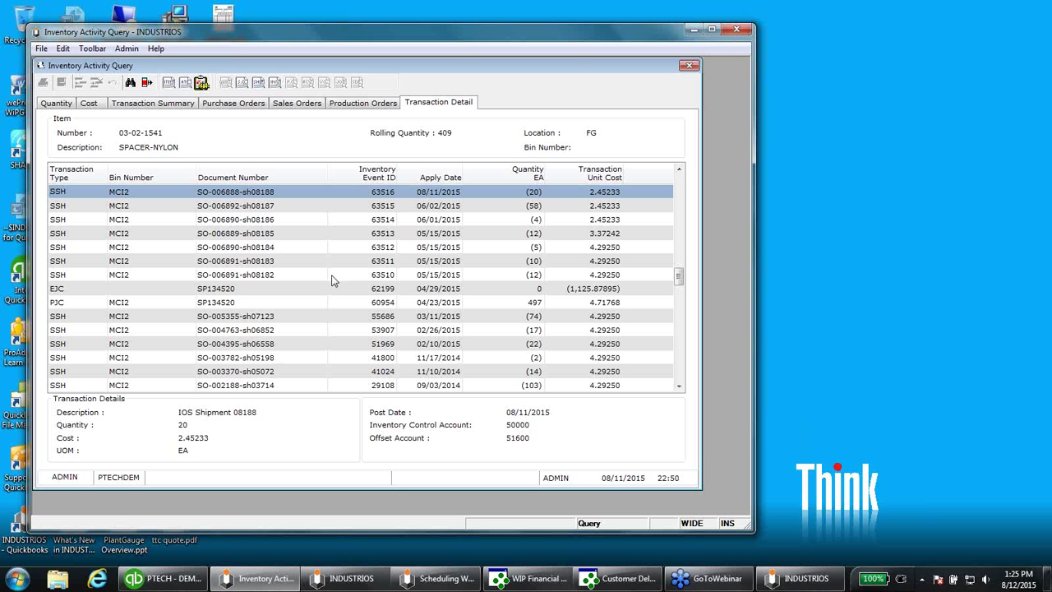
{"action": "key", "text": "Down"}
{"action": "key", "text": "Down"}
{"action": "key", "text": "Down"}
{"action": "key", "text": "Down"}
{"action": "key", "text": "Down"}
{"action": "key", "text": "Down"}
{"action": "key", "text": "Down"}
{"action": "key", "text": "Up"}
{"action": "key", "text": "Up"}
{"action": "key", "text": "Up"}
{"action": "key", "text": "Up"}
{"action": "key", "text": "Up"}
{"action": "key", "text": "Down"}
{"action": "key", "text": "Down"}
{"action": "key", "text": "Down"}
{"action": "key", "text": "Down"}
{"action": "key", "text": "Down"}
{"action": "key", "text": "Down"}
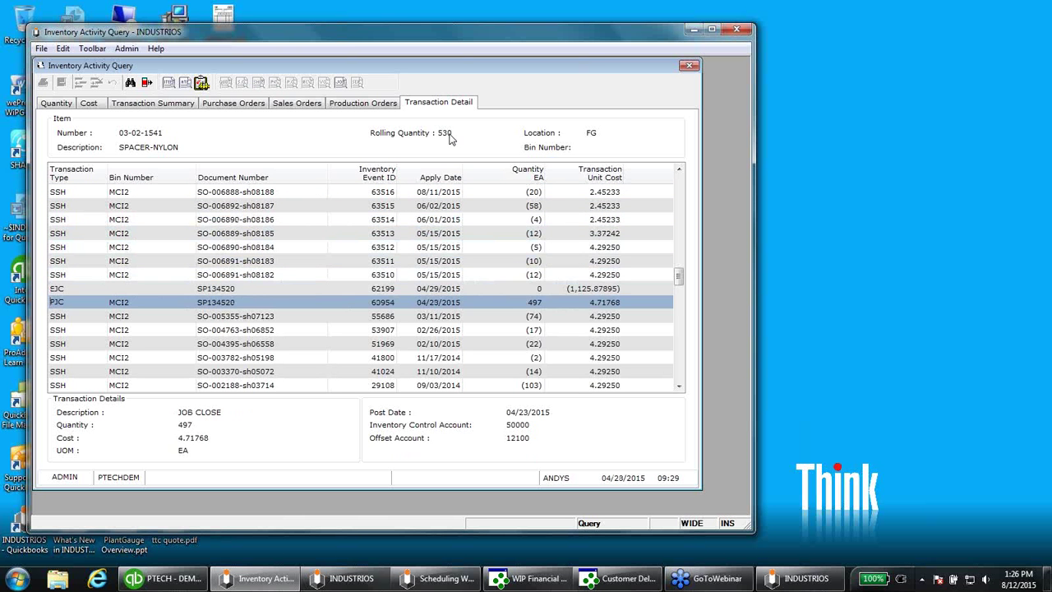
{"action": "key", "text": "Down"}
{"action": "key", "text": "Down"}
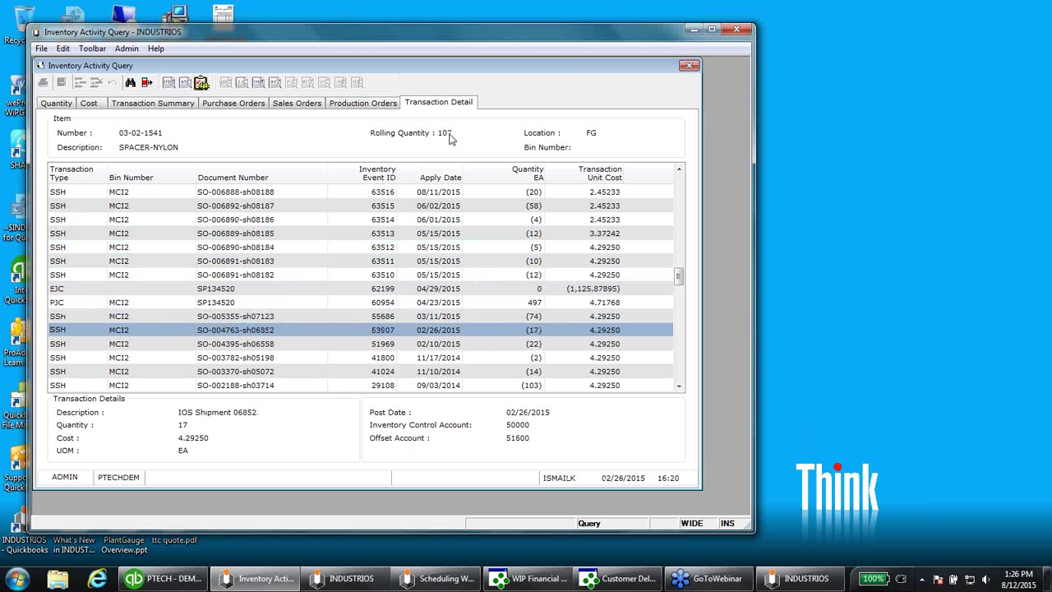
{"action": "key", "text": "Down"}
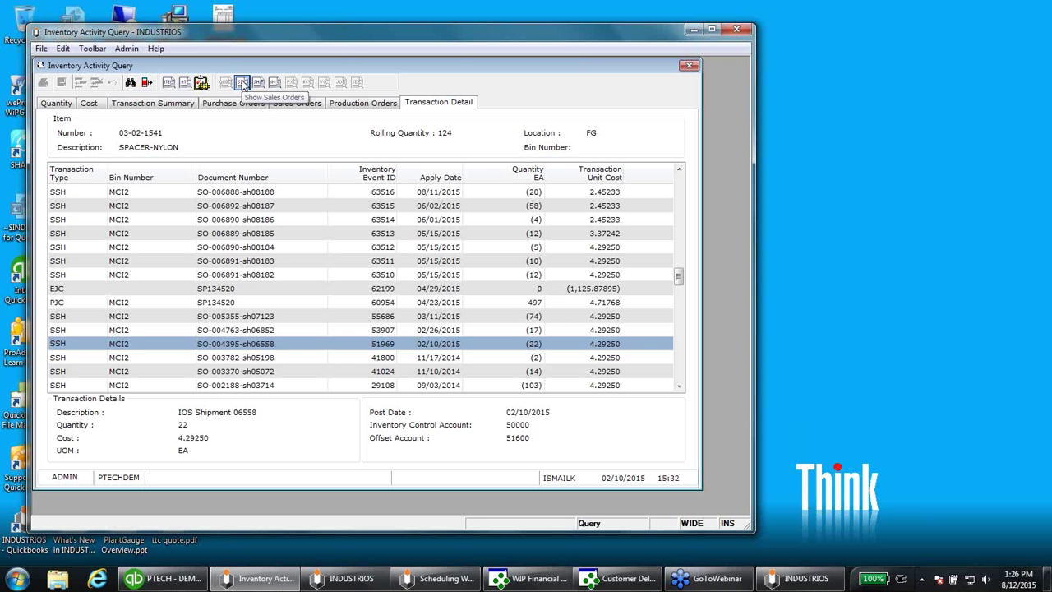
{"action": "key", "text": "Up"}
{"action": "key", "text": "Up"}
{"action": "key", "text": "Up"}
{"action": "key", "text": "Up"}
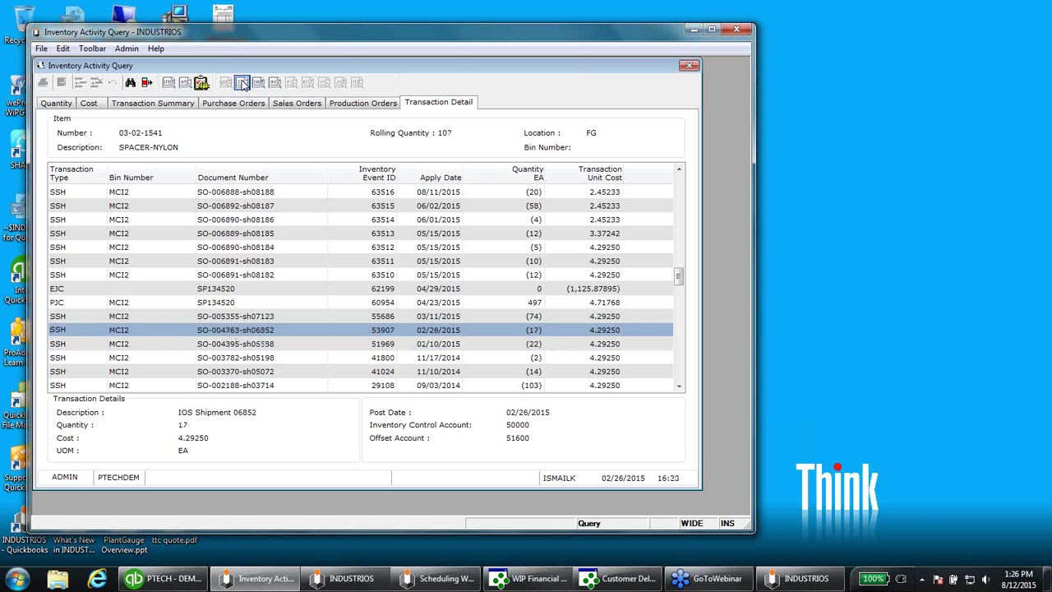
{"action": "key", "text": "Down"}
{"action": "key", "text": "Down"}
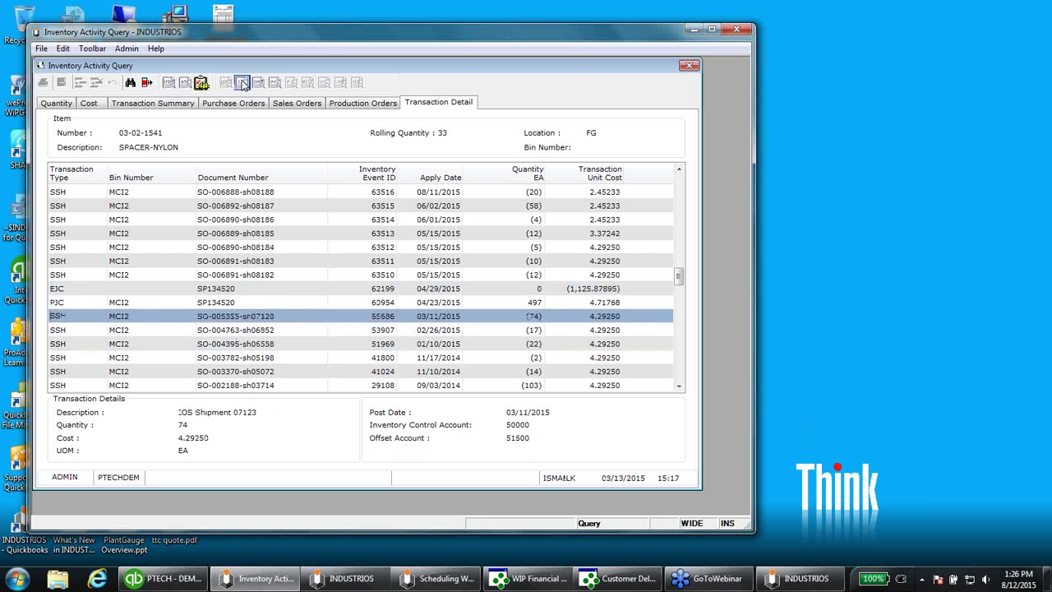
{"action": "key", "text": "Up"}
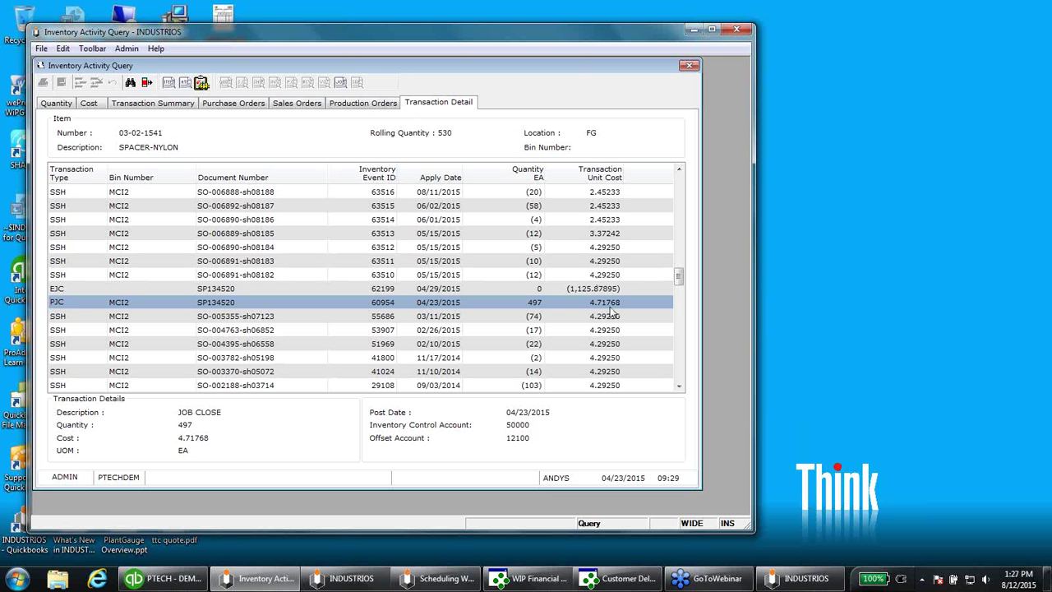
{"action": "key", "text": "Escape"}
{"action": "key", "text": "Escape"}
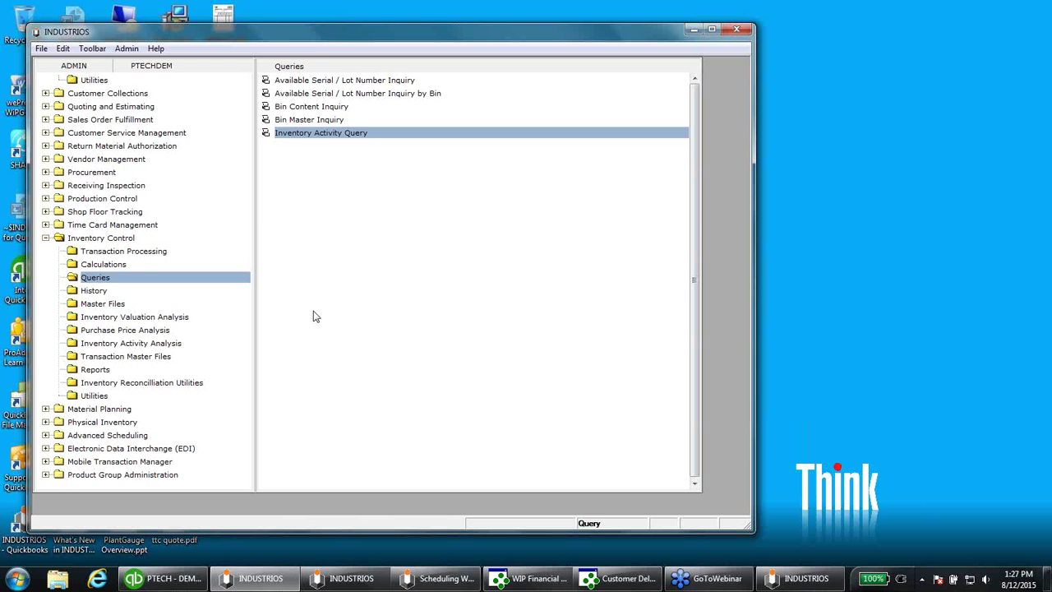
Collapse the Inventory Control module and open Process Plan Maintenance from the Production Control master files
{"action": "left_click", "coordinate": [47, 238]}
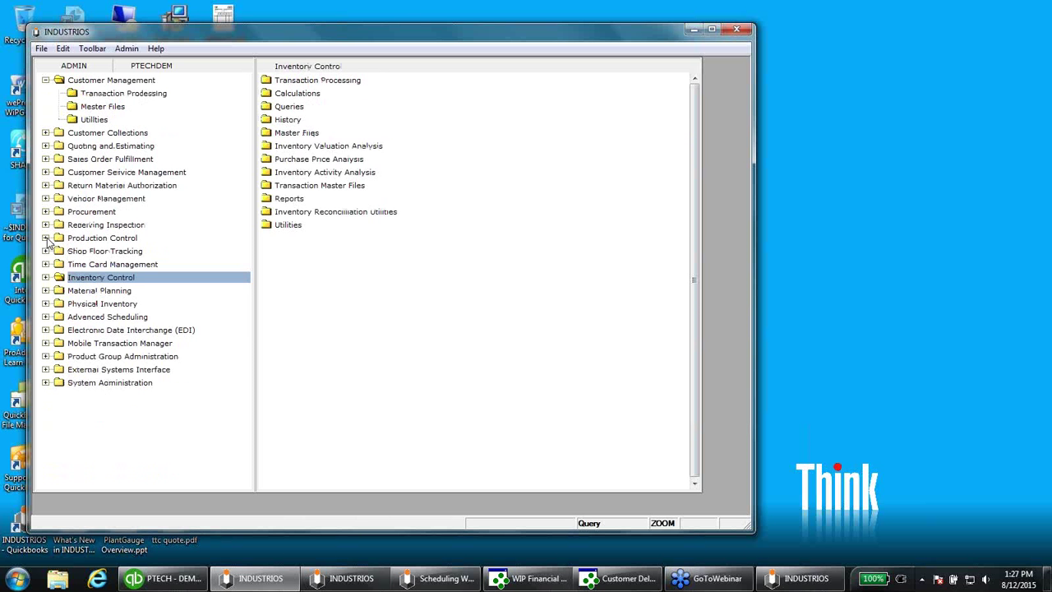
{"action": "left_click", "coordinate": [46, 238]}
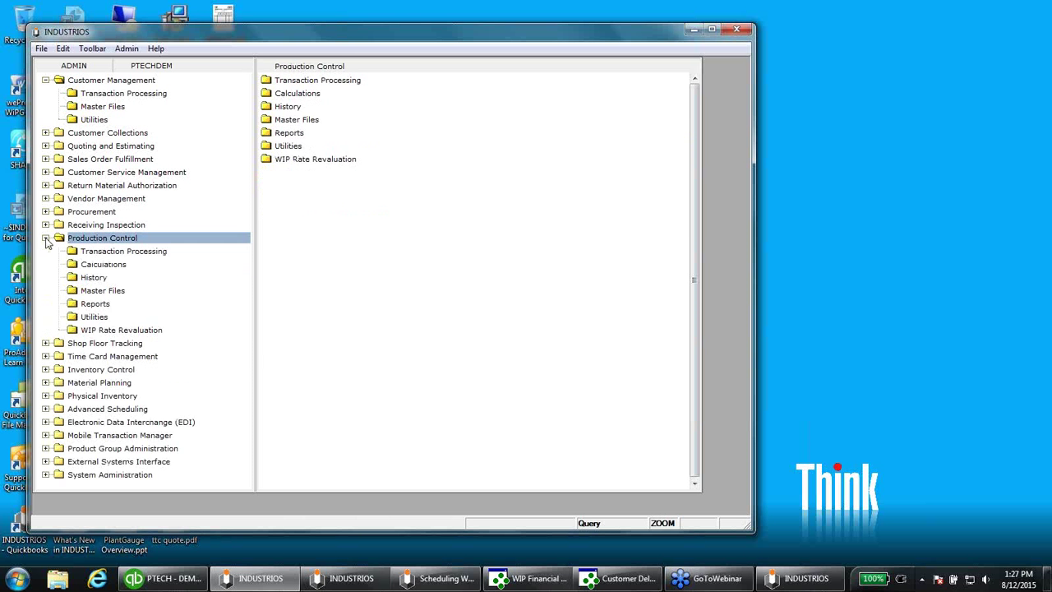
{"action": "left_click", "coordinate": [85, 290]}
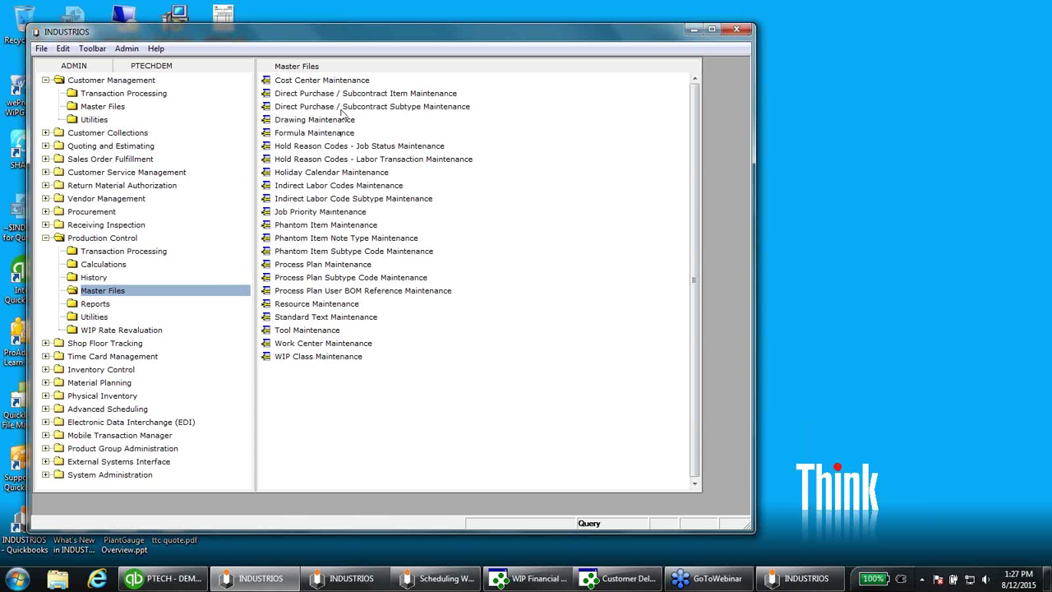
{"action": "left_click", "coordinate": [321, 264]}
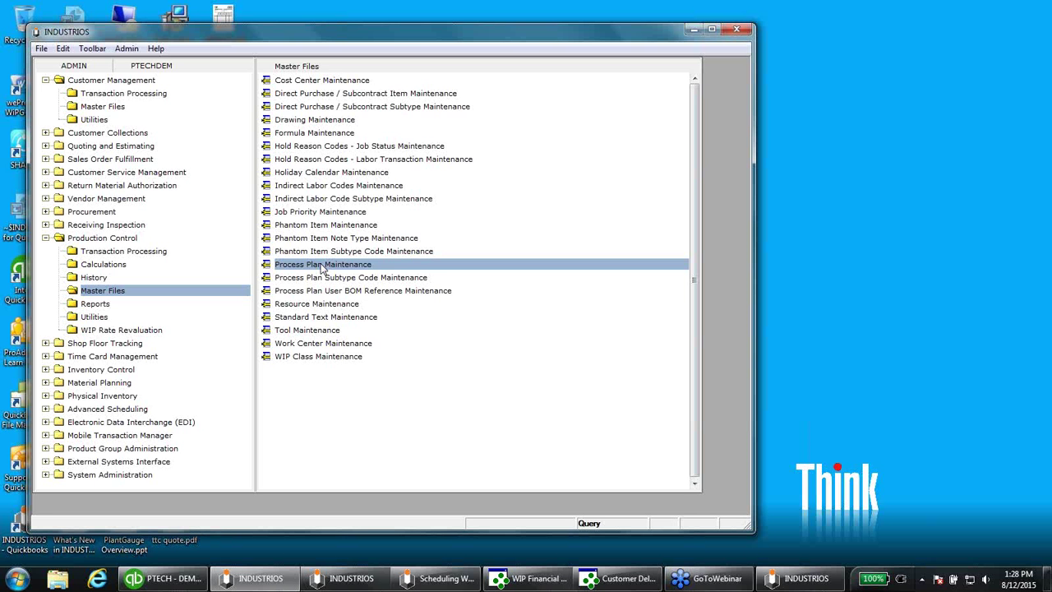
{"action": "double_click", "coordinate": [322, 264]}
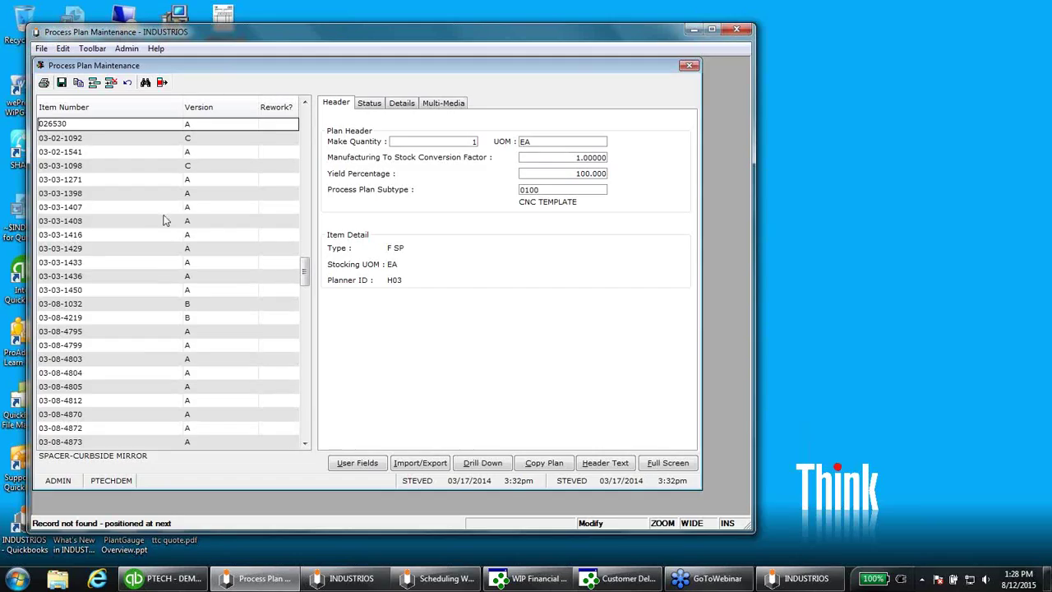
Review the header and status of the 03-03-1407 SHIELD-BLACK process plan, and open its routing in full screen
{"action": "left_click", "coordinate": [196, 206]}
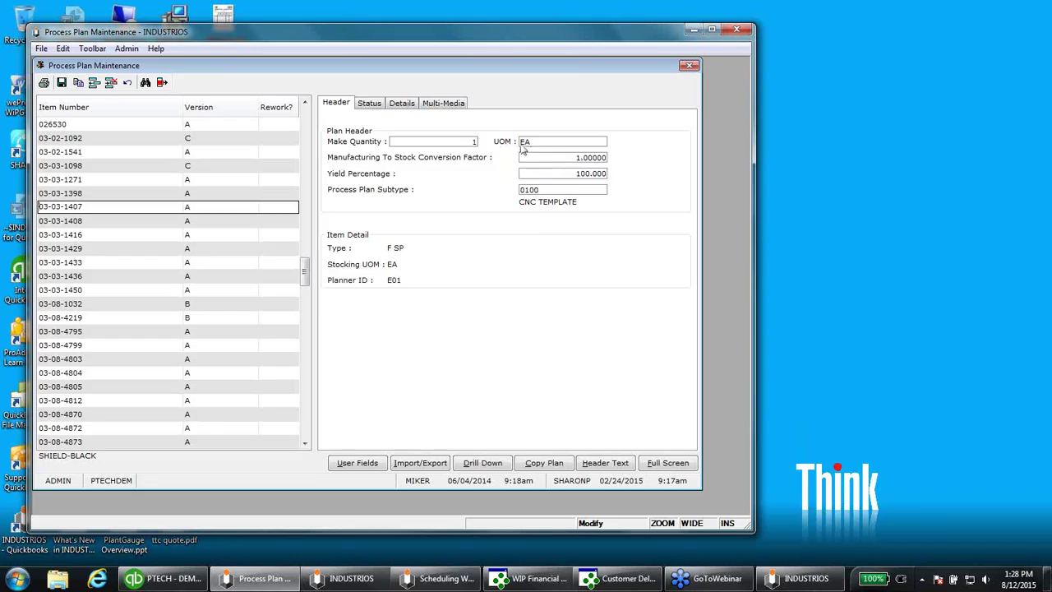
{"action": "left_click", "coordinate": [367, 105]}
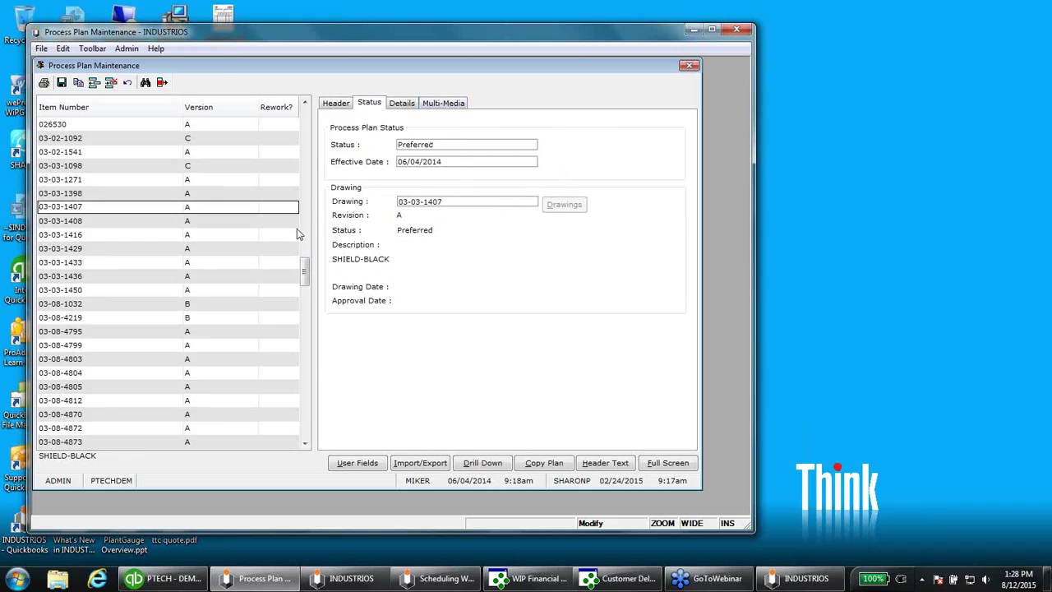
{"action": "left_click", "coordinate": [666, 464]}
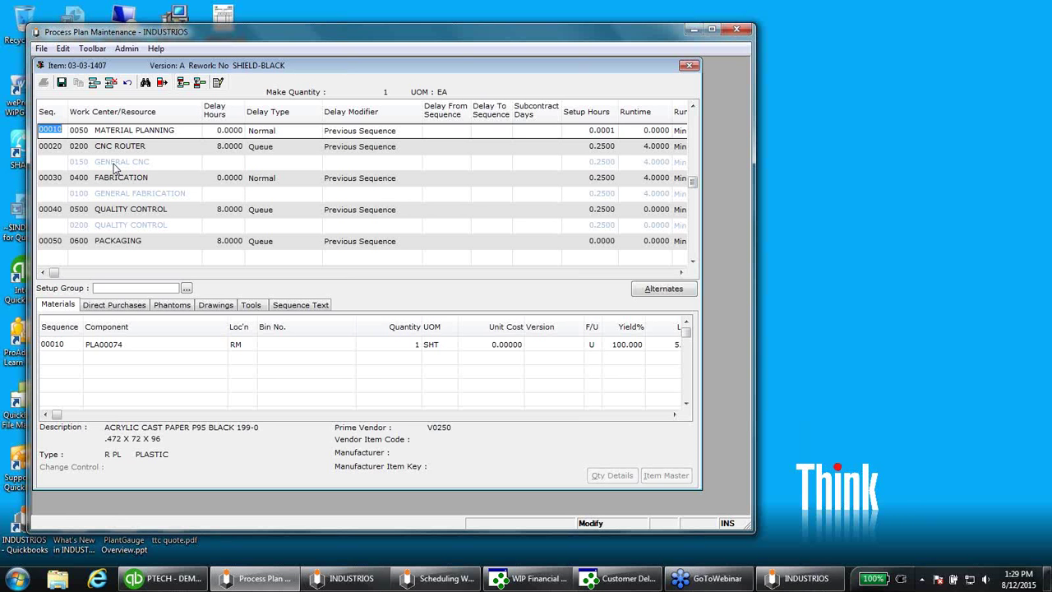
Examine the GENERAL CNC resource's runtime unit options and the CNC ROUTER operation's delay type options in the routing
{"action": "left_click", "coordinate": [78, 163]}
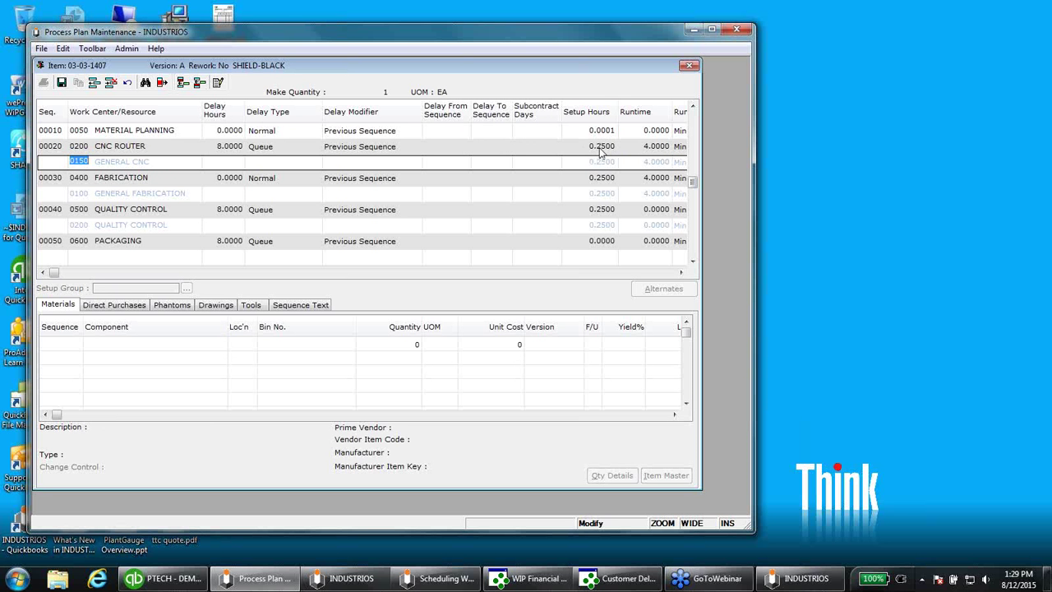
{"action": "left_click", "coordinate": [680, 273]}
{"action": "left_click_drag", "start_coordinate": [680, 274], "coordinate": [681, 274]}
{"action": "left_click", "coordinate": [658, 162]}
{"action": "left_click", "coordinate": [660, 163]}
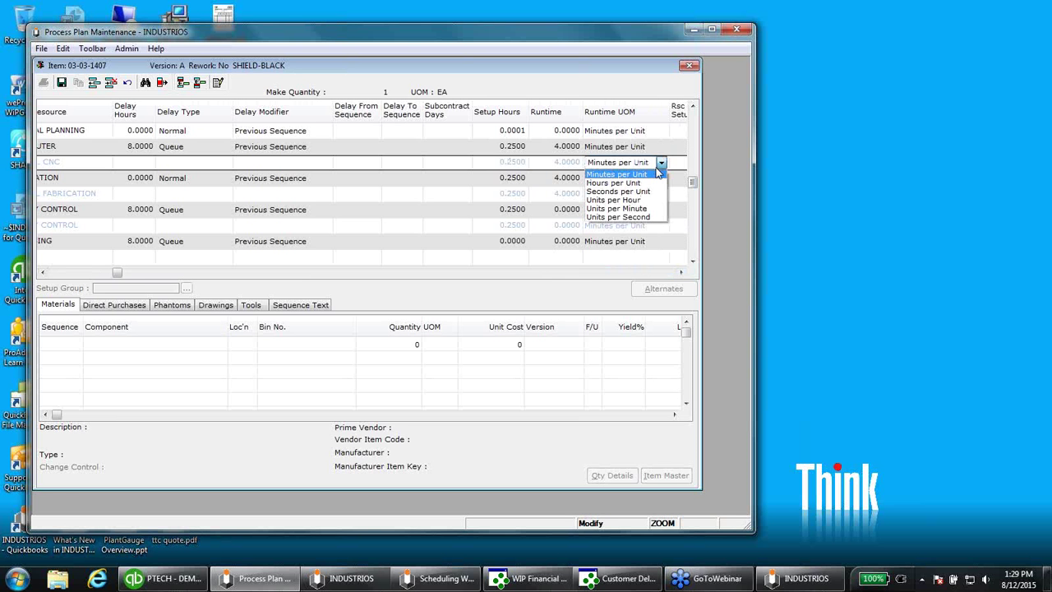
{"action": "left_click", "coordinate": [483, 168]}
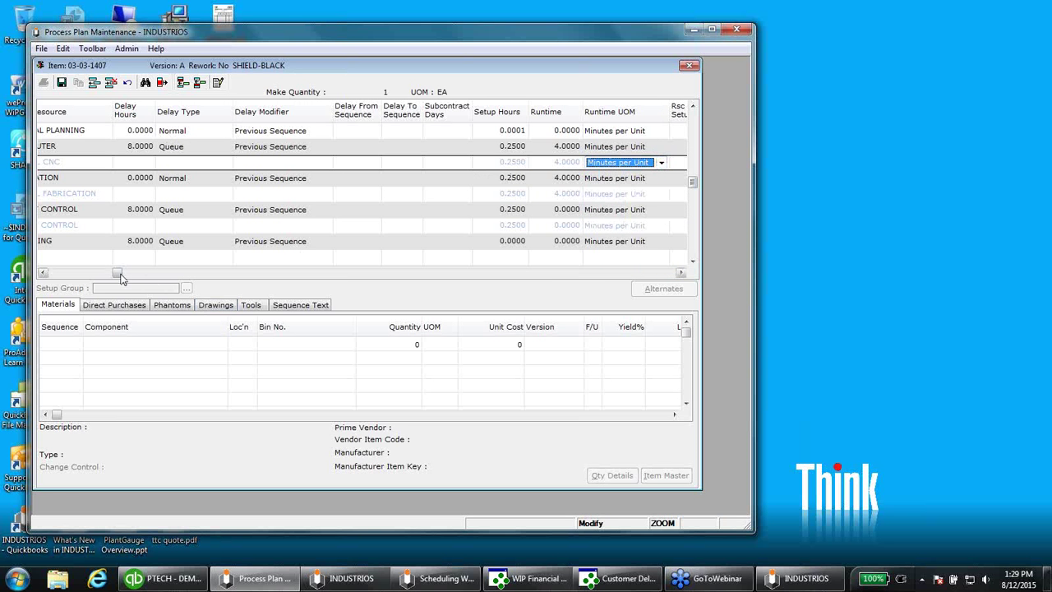
{"action": "left_click_drag", "start_coordinate": [118, 273], "coordinate": [60, 273]}
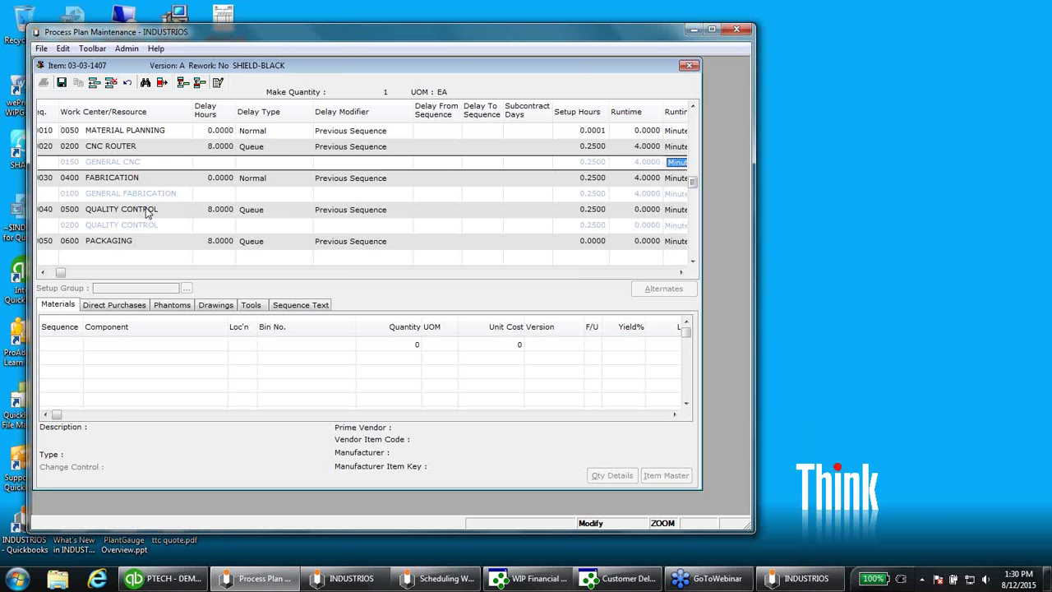
{"action": "left_click", "coordinate": [287, 150]}
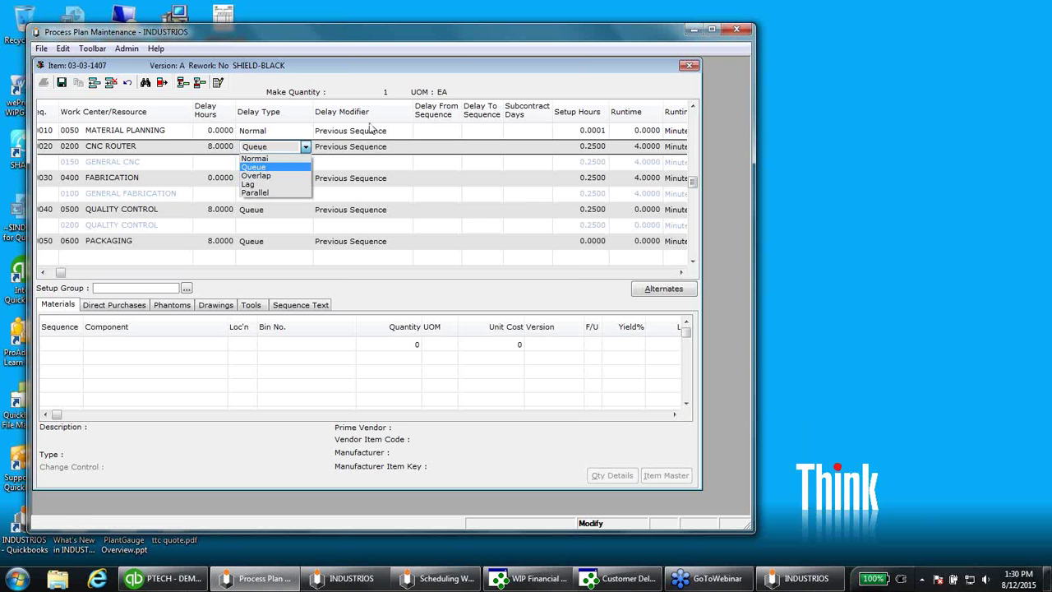
Go through the routing's operations from CNC ROUTER to GENERAL FABRICATION, and return to MATERIAL PLANNING to show its materials
{"action": "left_click", "coordinate": [398, 155]}
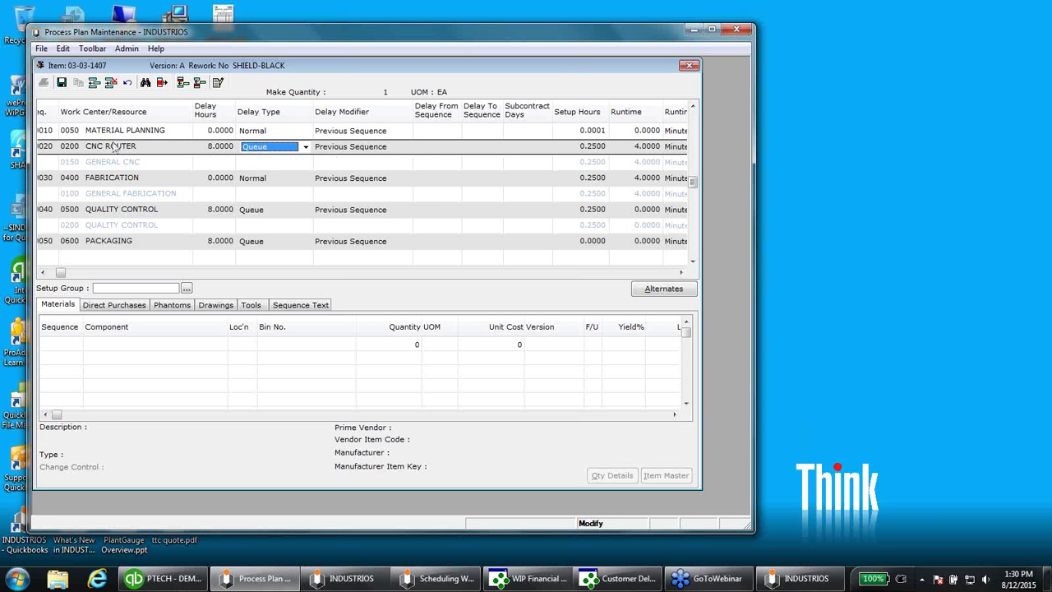
{"action": "left_click", "coordinate": [73, 147]}
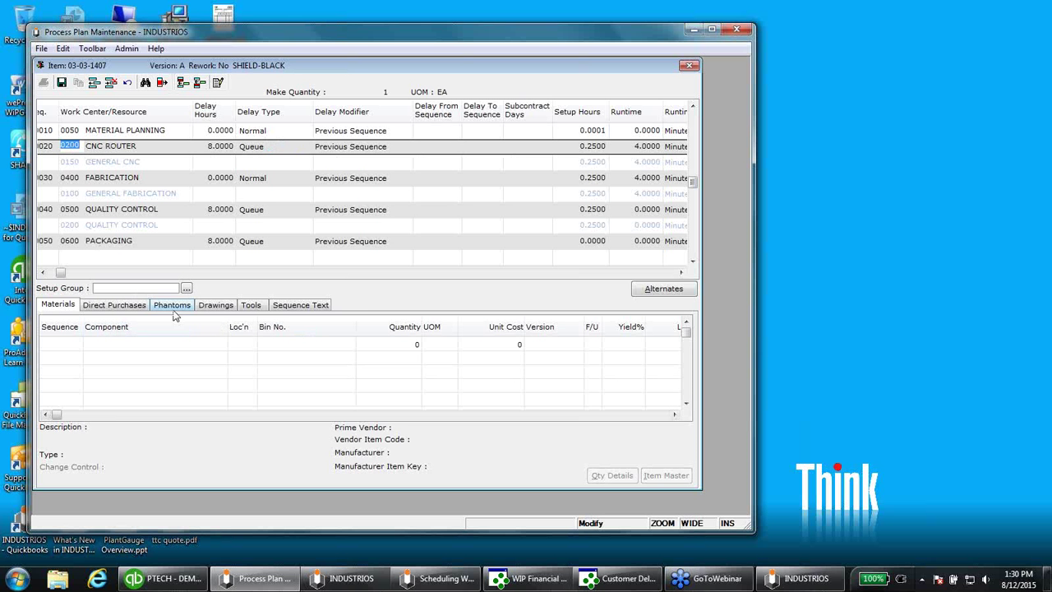
{"action": "key", "text": "Down"}
{"action": "key", "text": "Down"}
{"action": "key", "text": "Down"}
{"action": "key", "text": "Down"}
{"action": "key", "text": "Down"}
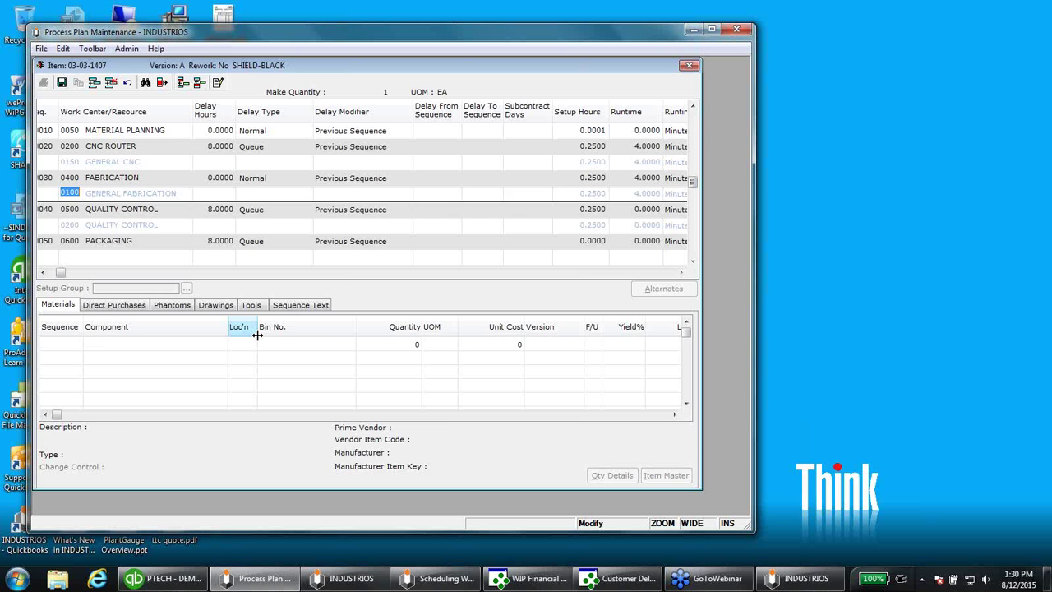
{"action": "key", "text": "Up"}
{"action": "key", "text": "Up"}
{"action": "key", "text": "Up"}
{"action": "key", "text": "Up"}
{"action": "key", "text": "Up"}
{"action": "key", "text": "Up"}
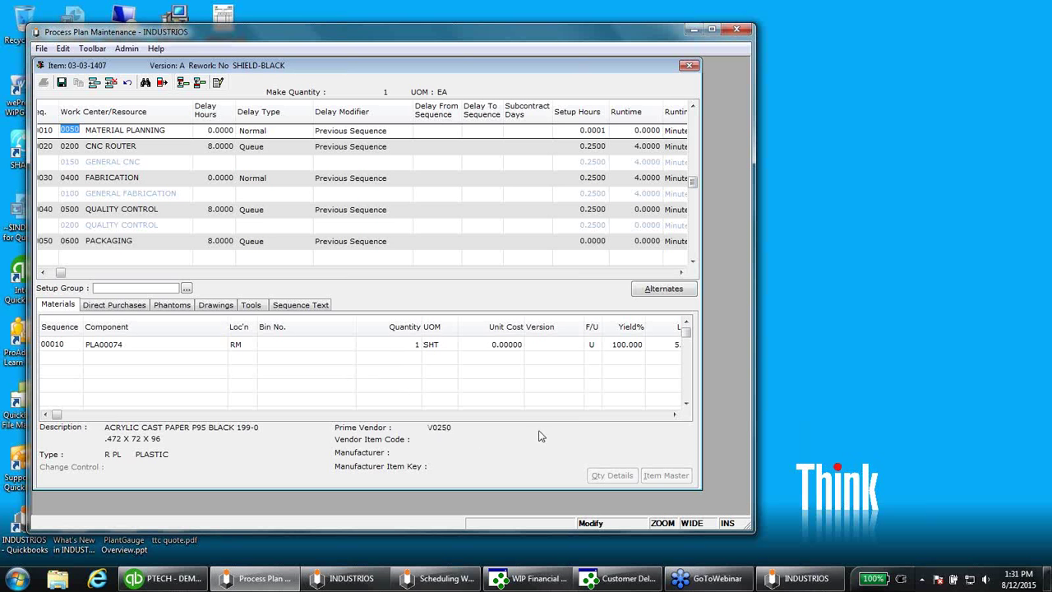
Examine all columns of the MATERIAL PLANNING material line, select the PACKAGING operation, and close the full-screen routing
{"action": "left_click", "coordinate": [587, 415]}
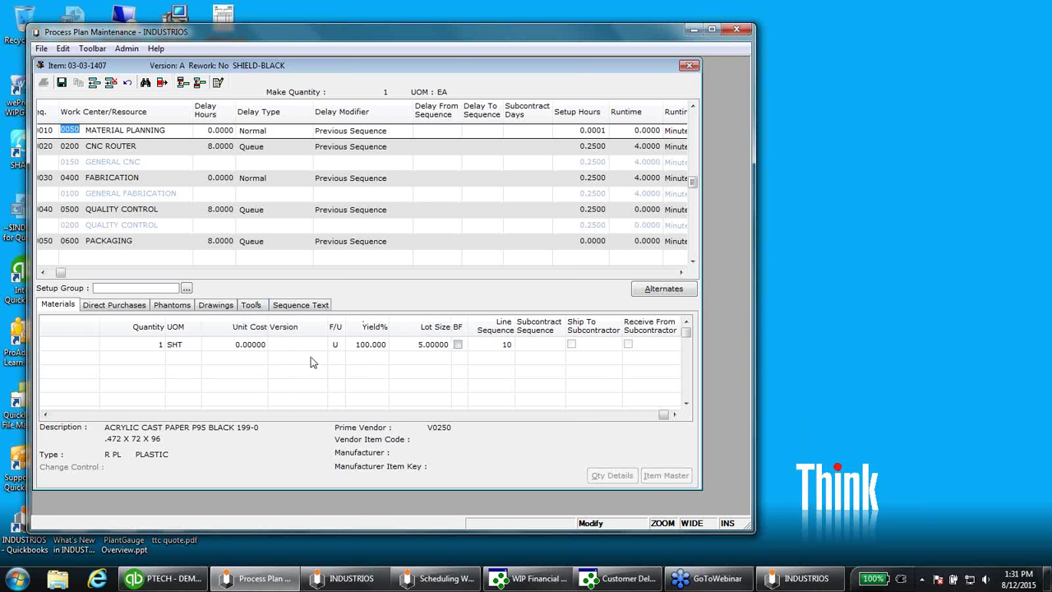
{"action": "left_click", "coordinate": [97, 414]}
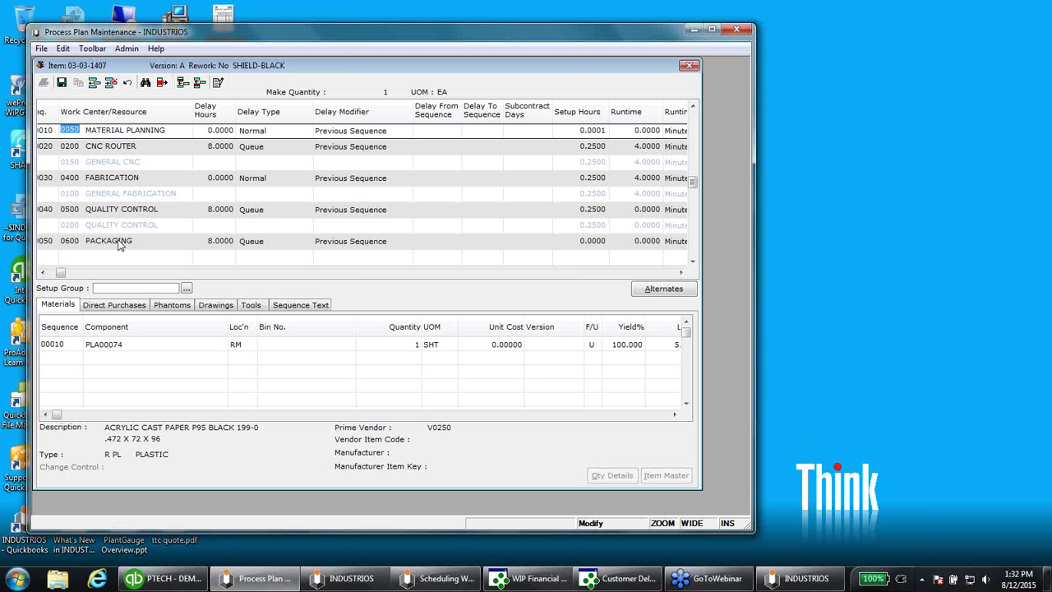
{"action": "left_click", "coordinate": [70, 240]}
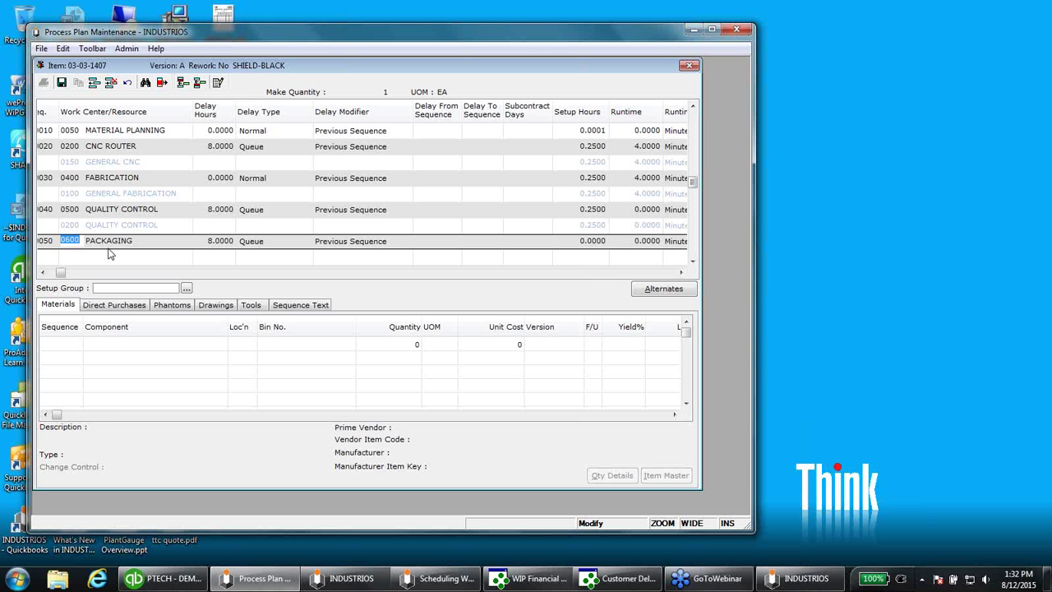
{"action": "key", "text": "Escape"}
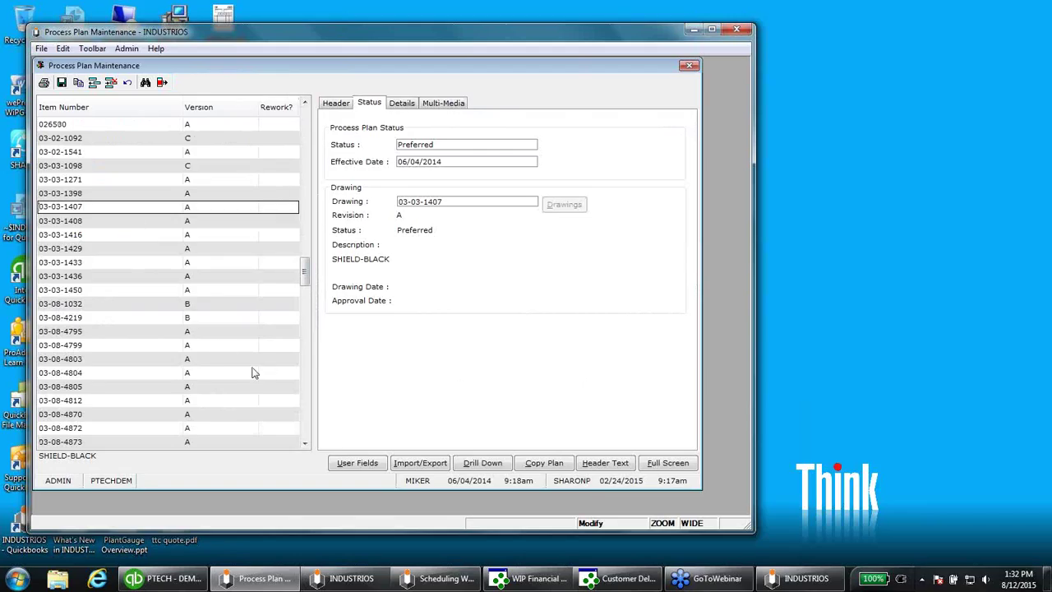
Review the BOM Tree Listing and Cost Estimate report tasks for the process plan, and close Process Plan Maintenance
{"action": "left_click", "coordinate": [43, 85]}
{"action": "left_click", "coordinate": [141, 188]}
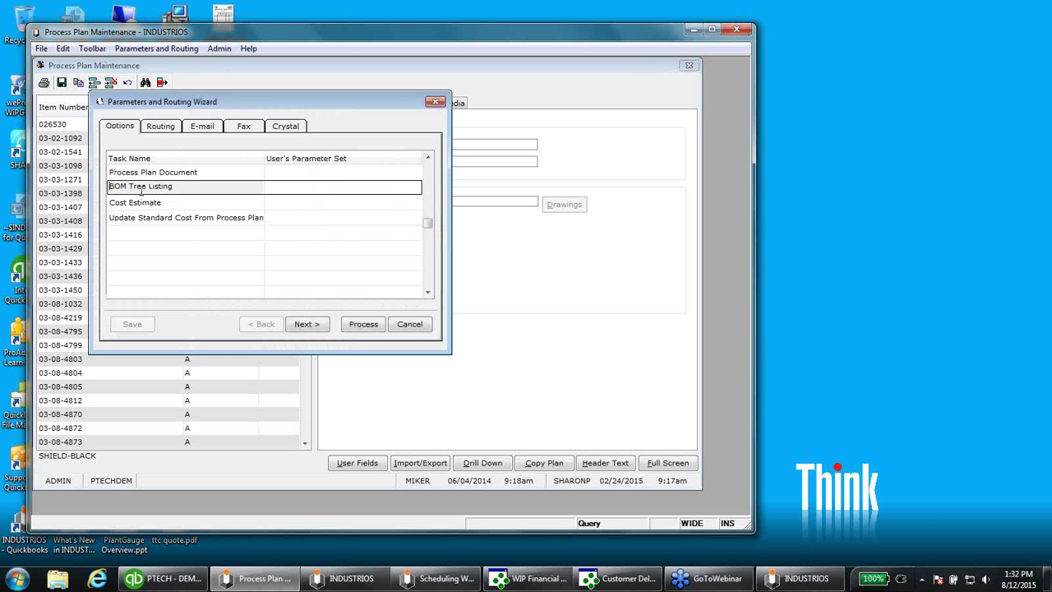
{"action": "left_click", "coordinate": [142, 201]}
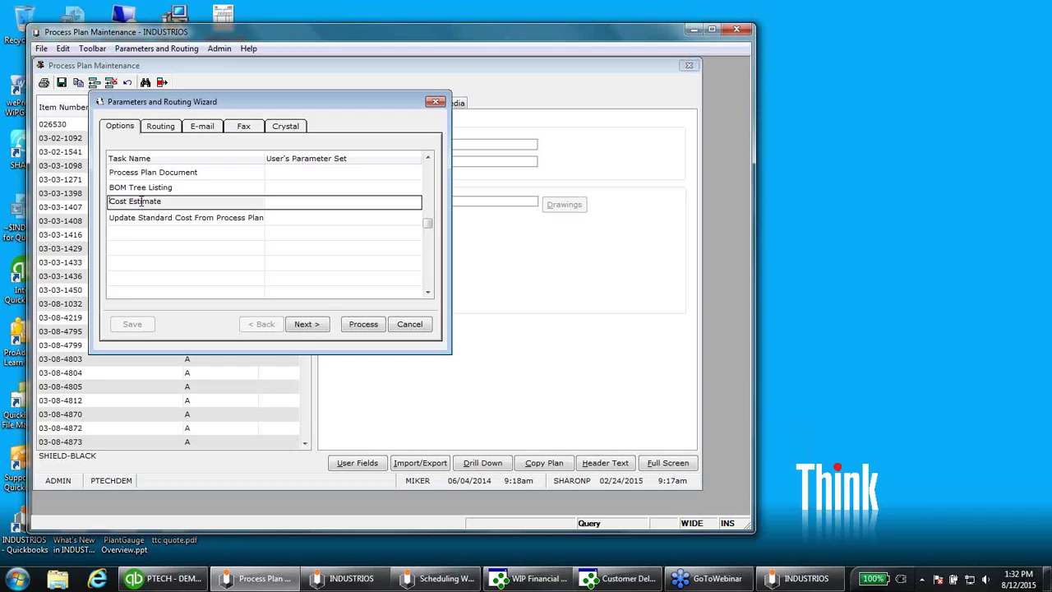
{"action": "key", "text": "Escape"}
{"action": "key", "text": "Escape"}
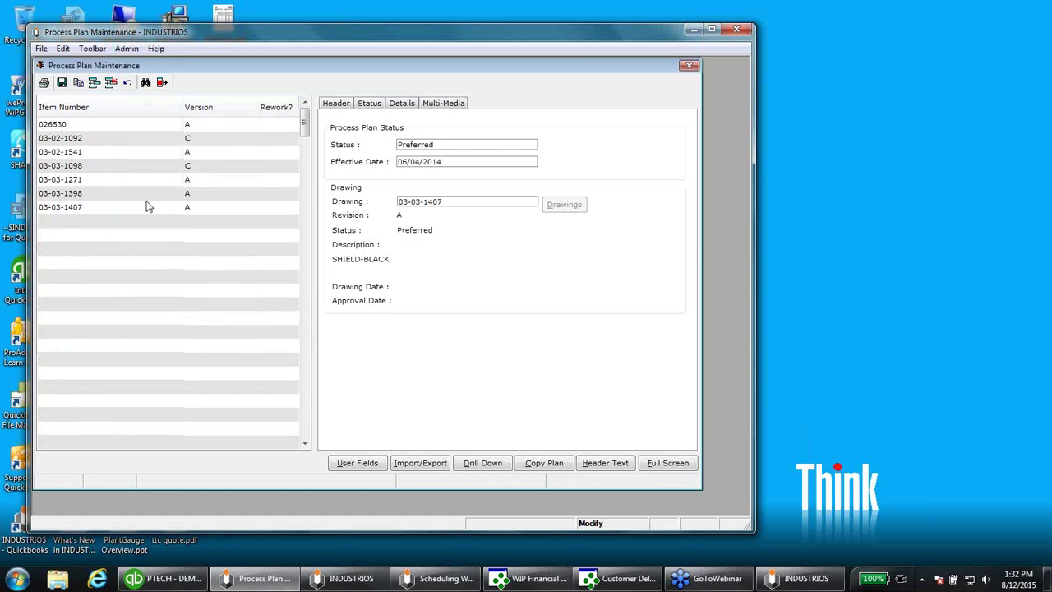
Collapse the expanded modules and open Quote Type Maintenance from the Quoting and Estimating master files
{"action": "left_click", "coordinate": [46, 224]}
{"action": "left_click", "coordinate": [46, 80]}
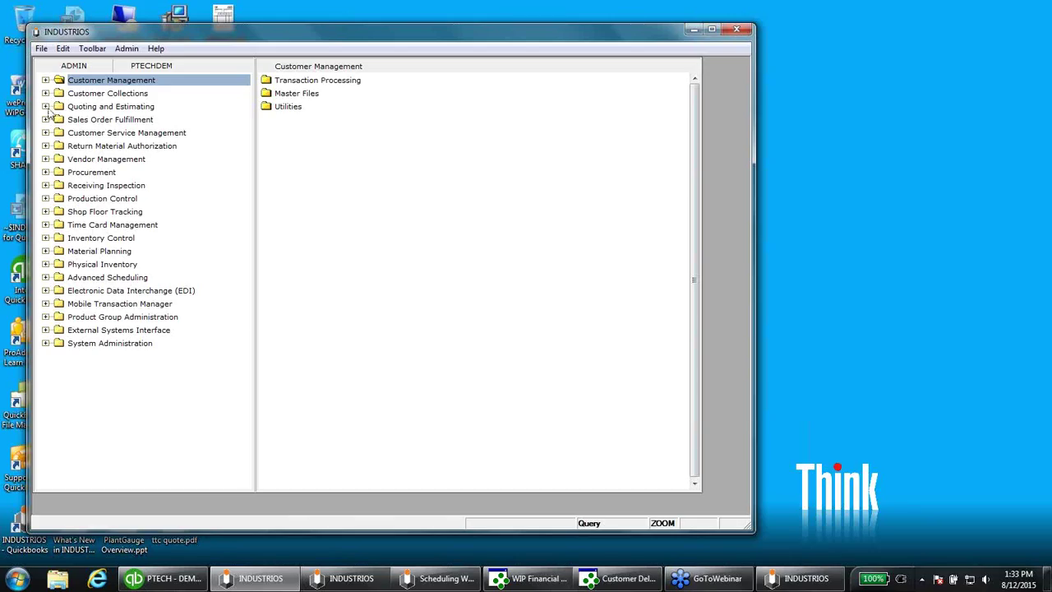
{"action": "left_click", "coordinate": [46, 107]}
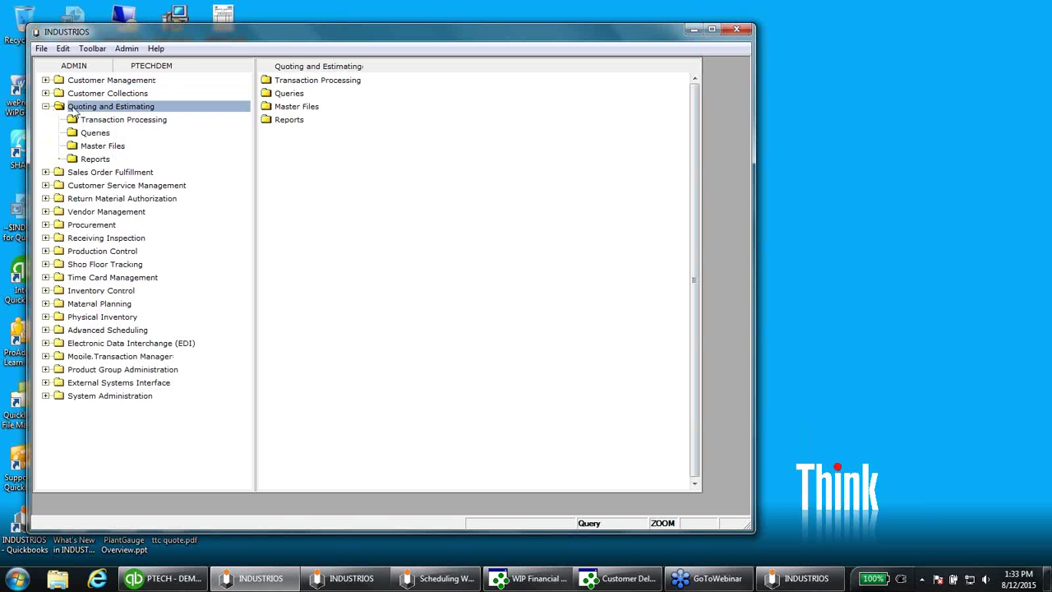
{"action": "left_click", "coordinate": [99, 147]}
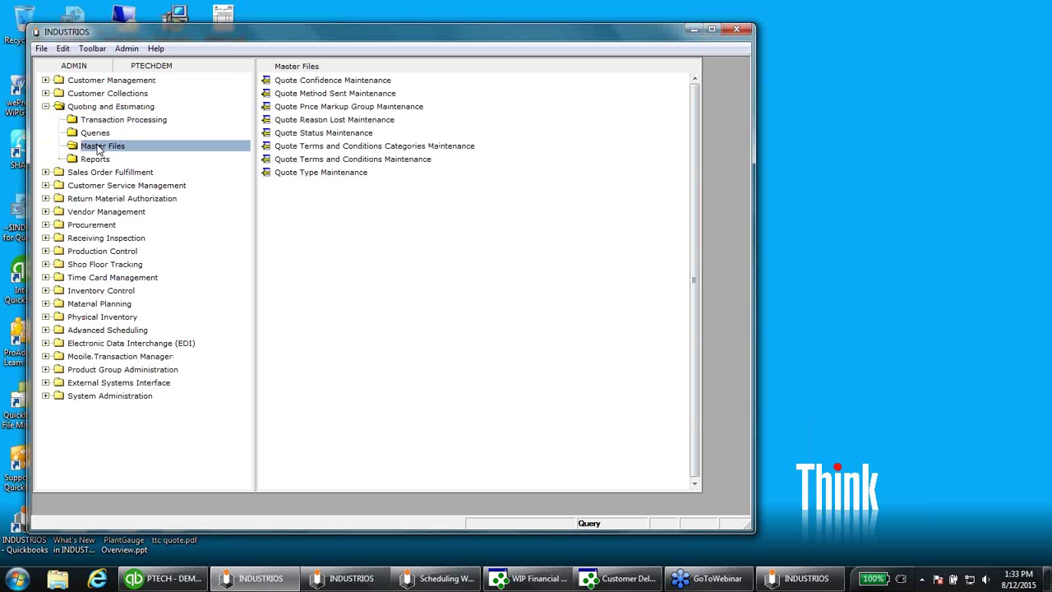
{"action": "left_click", "coordinate": [315, 174]}
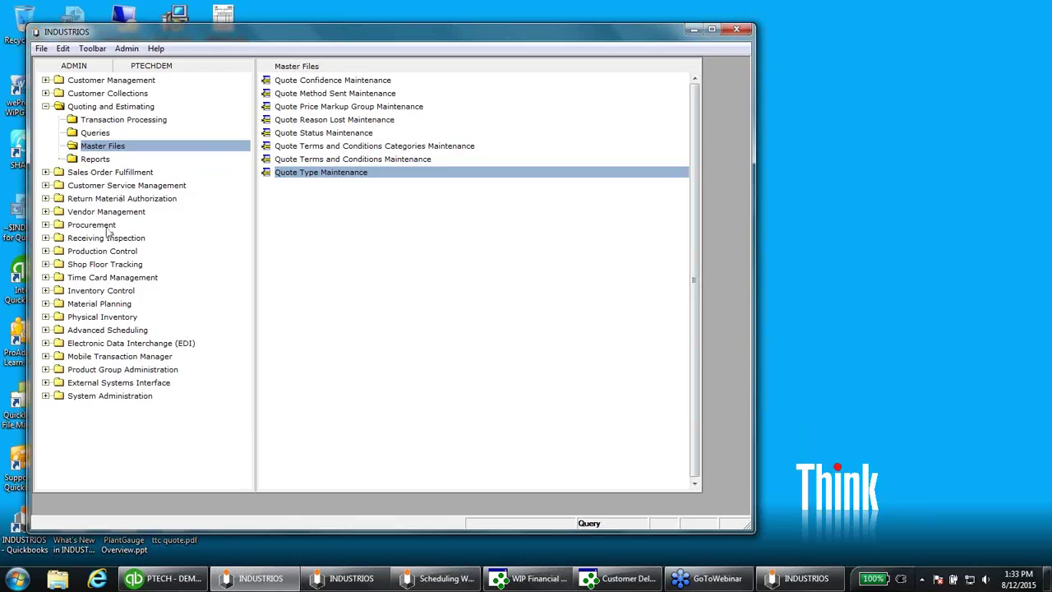
{"action": "double_click", "coordinate": [320, 174]}
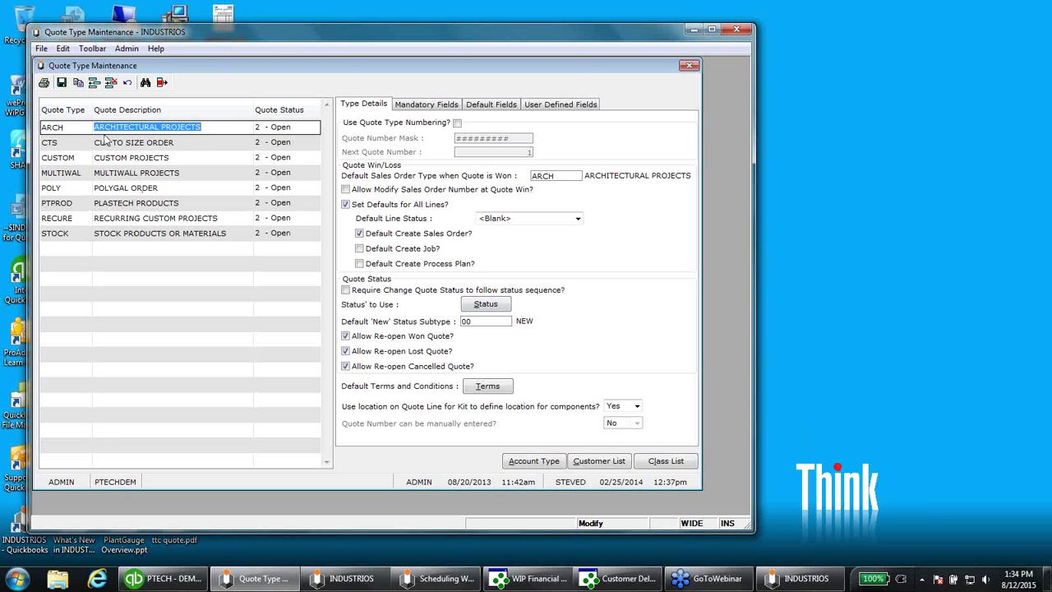
Examine the status list of the ARCH quote type, including its FOLLOWED UP status, and close the list
{"action": "left_click", "coordinate": [473, 306]}
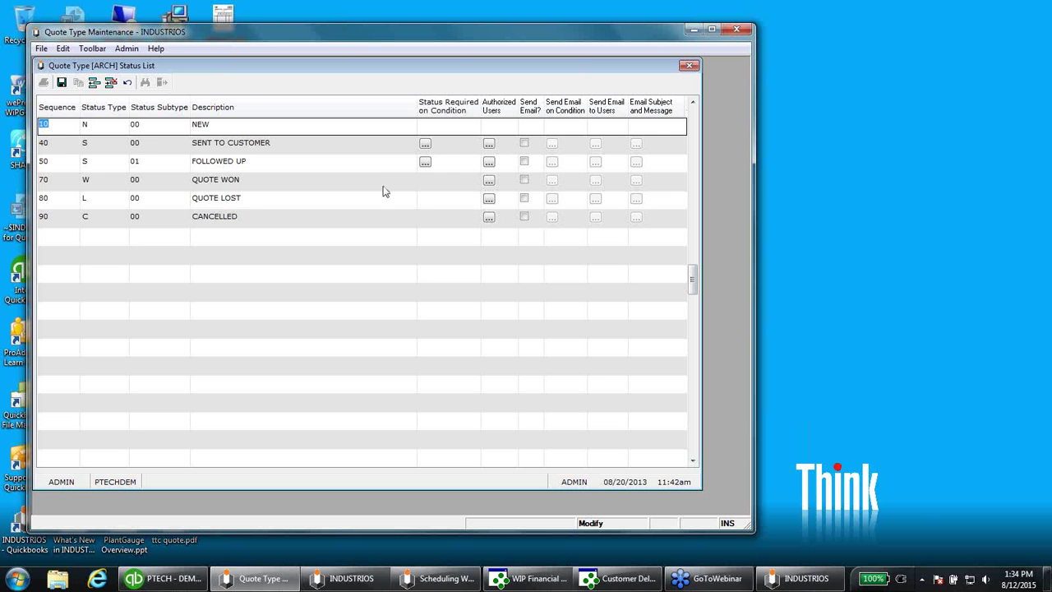
{"action": "left_click", "coordinate": [360, 163]}
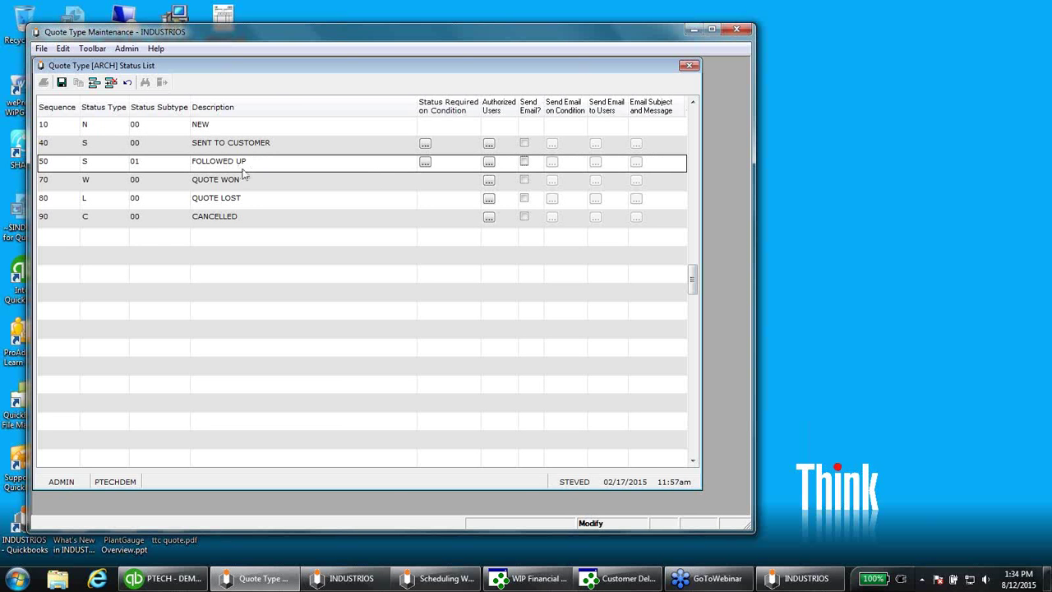
{"action": "left_click", "coordinate": [690, 66]}
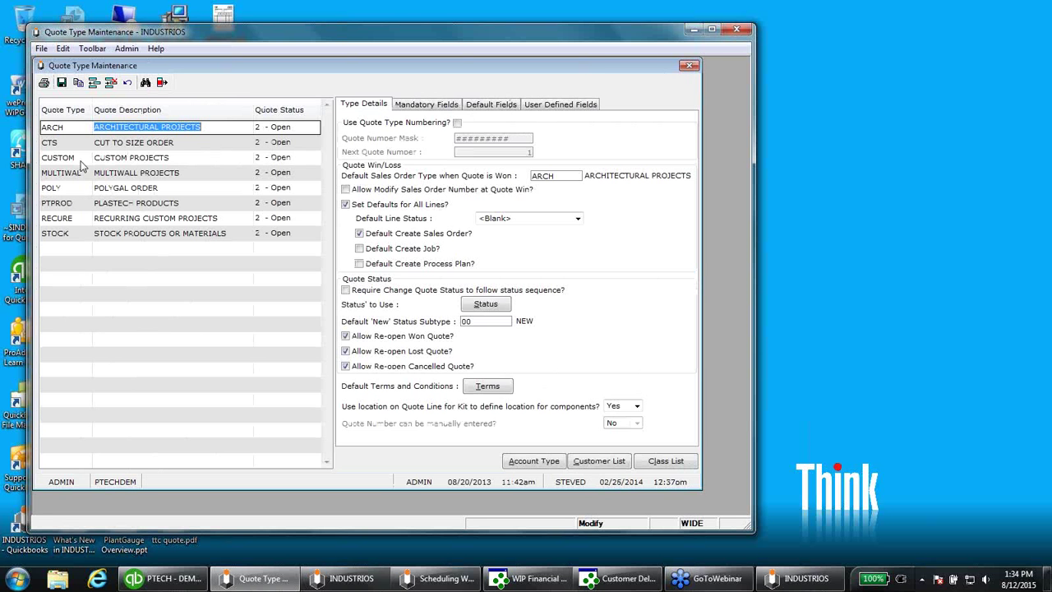
Examine the CUSTOM quote type's IN ESTIMATING and REQUIRES ADDITIONAL INFORMATION statuses, and close Quote Type Maintenance
{"action": "left_click", "coordinate": [113, 161]}
{"action": "left_click", "coordinate": [466, 305]}
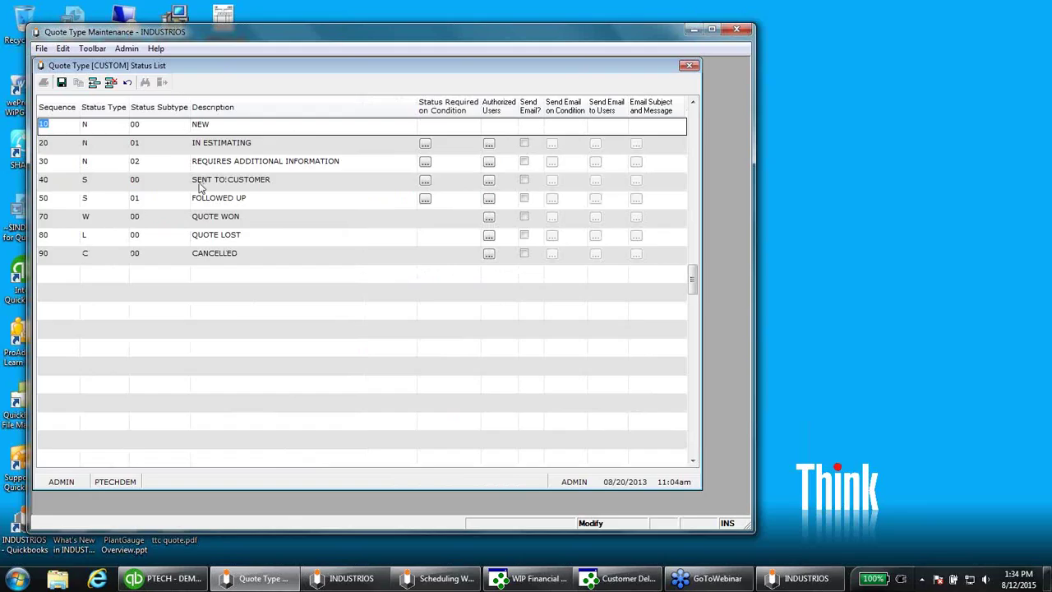
{"action": "left_click", "coordinate": [182, 146]}
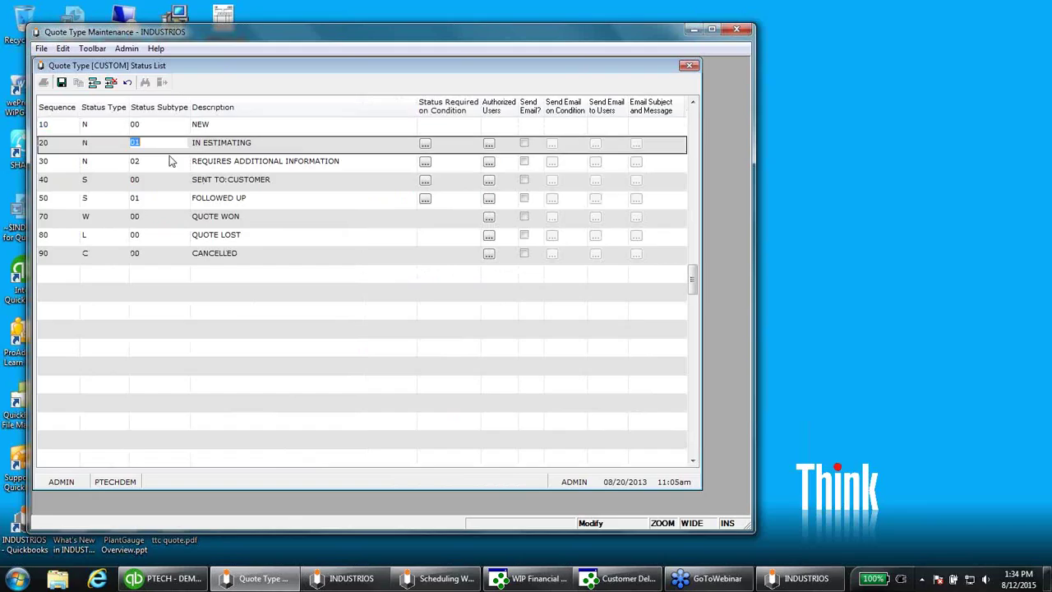
{"action": "left_click", "coordinate": [175, 162]}
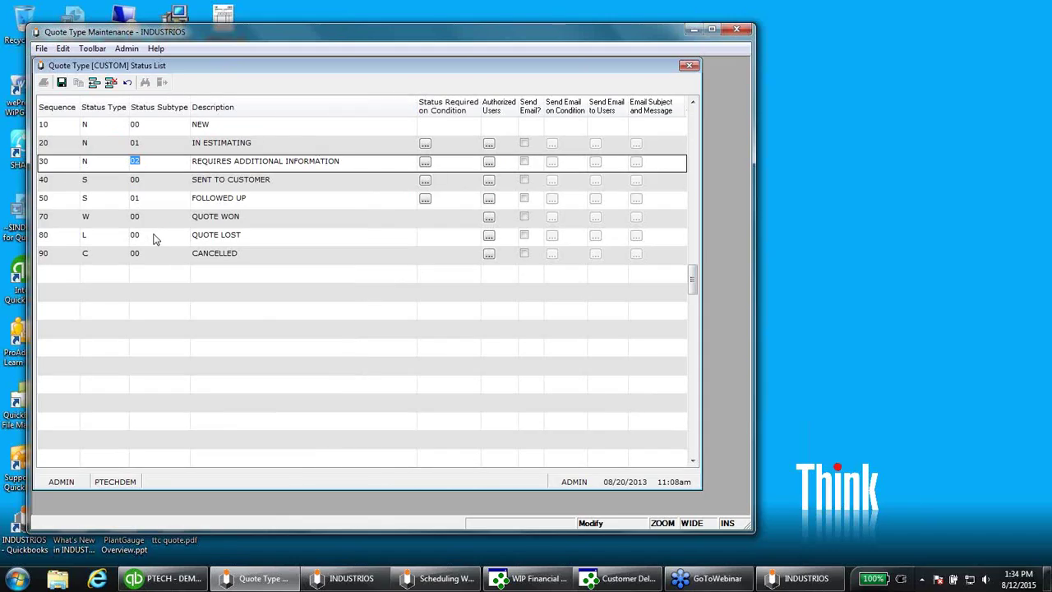
{"action": "key", "text": "Escape"}
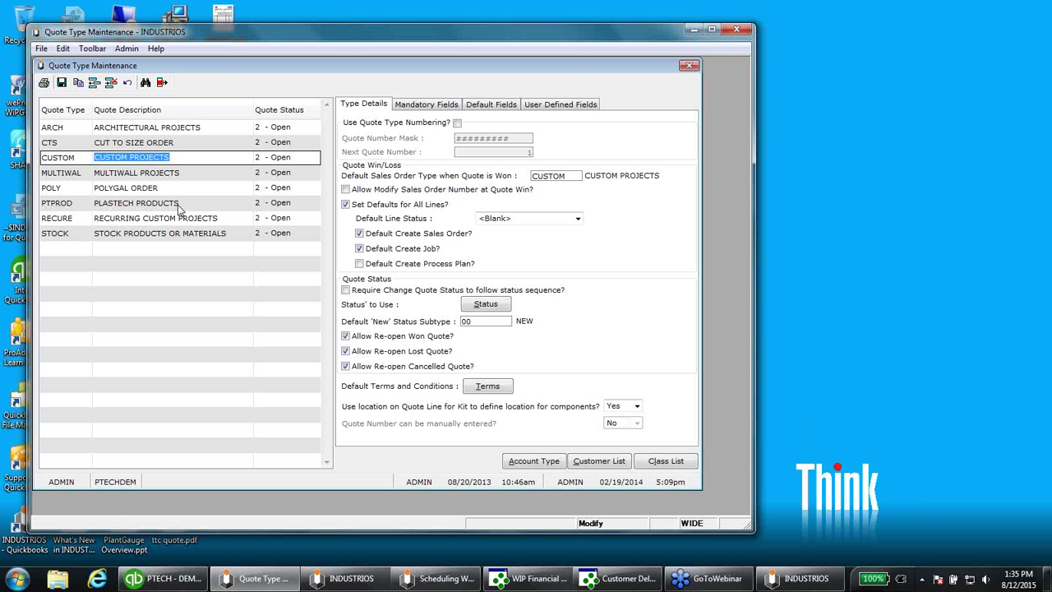
{"action": "key", "text": "Escape"}
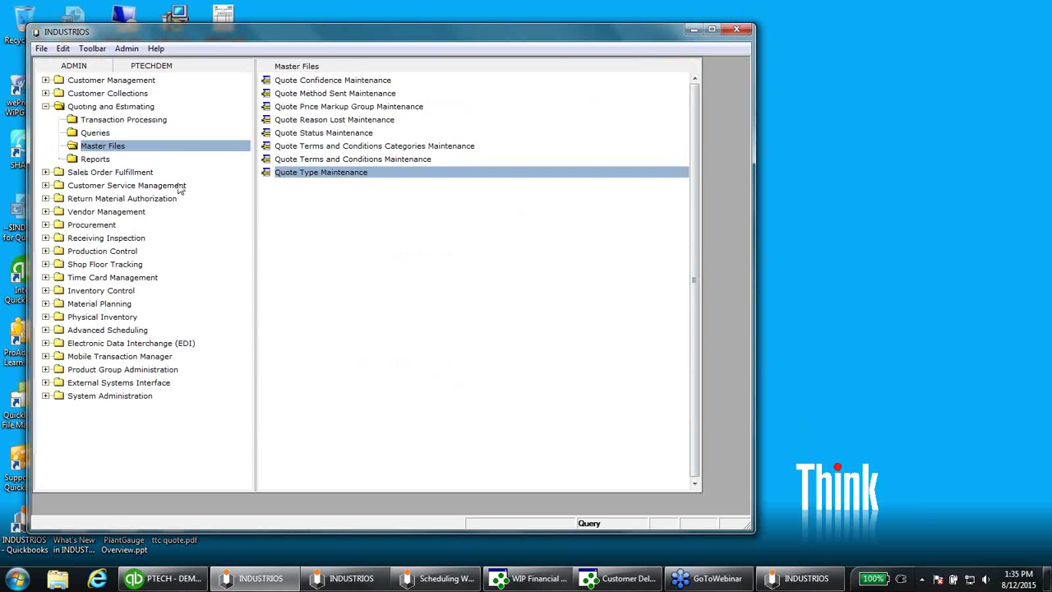
Open the Quote Workbench from Quoting and Estimating transaction processing, and open the activity history of EMSEAL CORPORATION's white acrylic quote
{"action": "left_click", "coordinate": [112, 121]}
{"action": "double_click", "coordinate": [297, 82]}
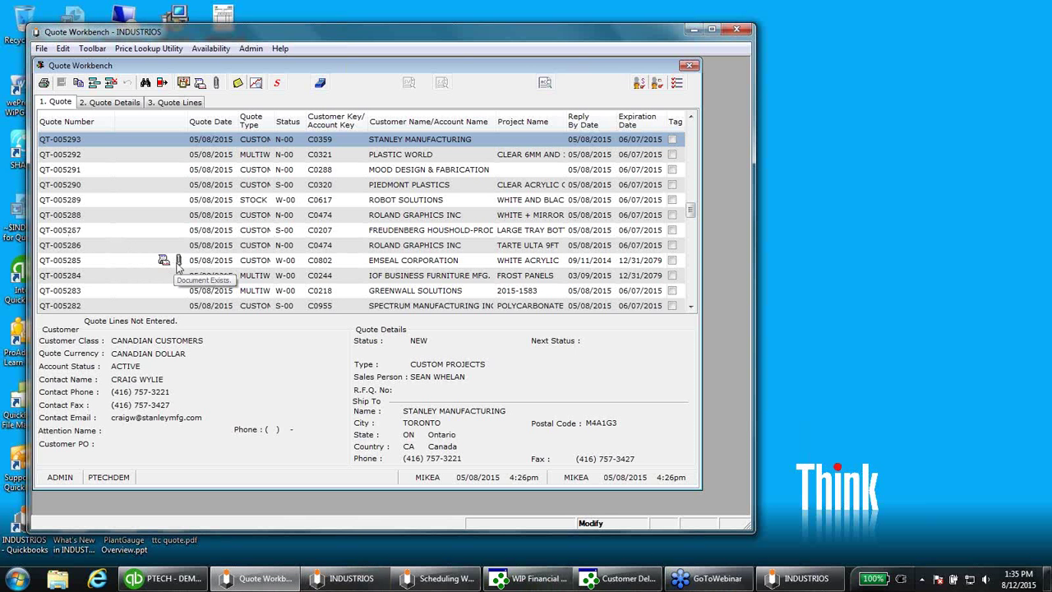
{"action": "left_click", "coordinate": [125, 261]}
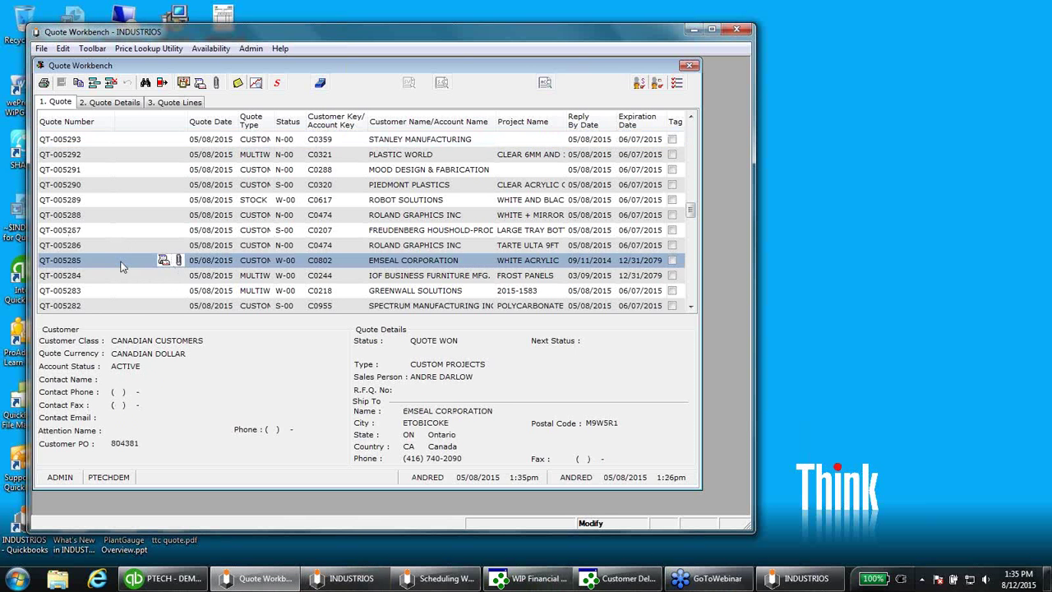
{"action": "left_click", "coordinate": [201, 83]}
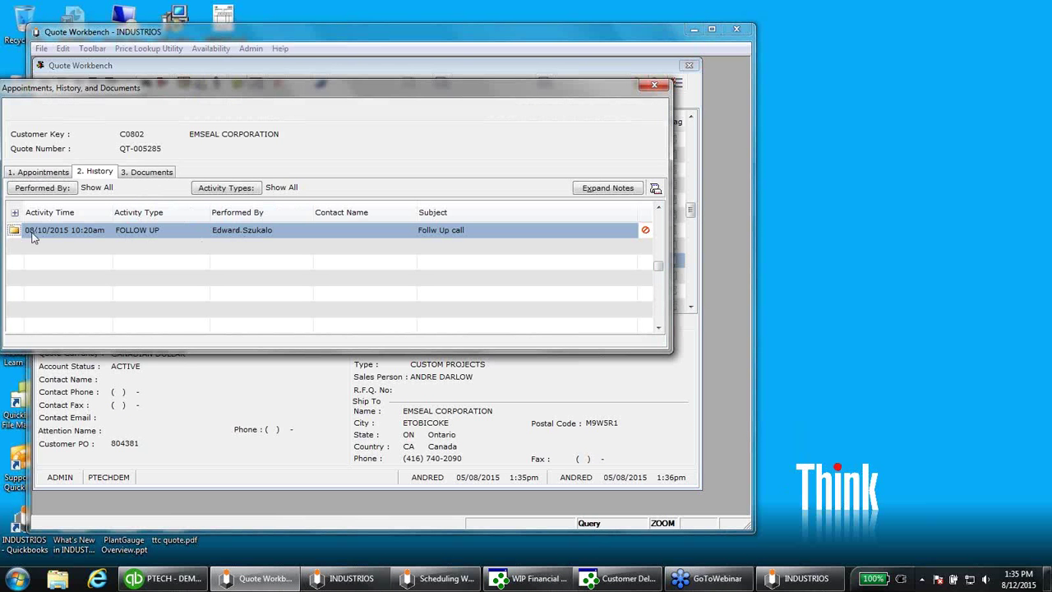
Review the notes and result notes of the quote's FOLLOW UP activity, and close the activity record
{"action": "double_click", "coordinate": [13, 231]}
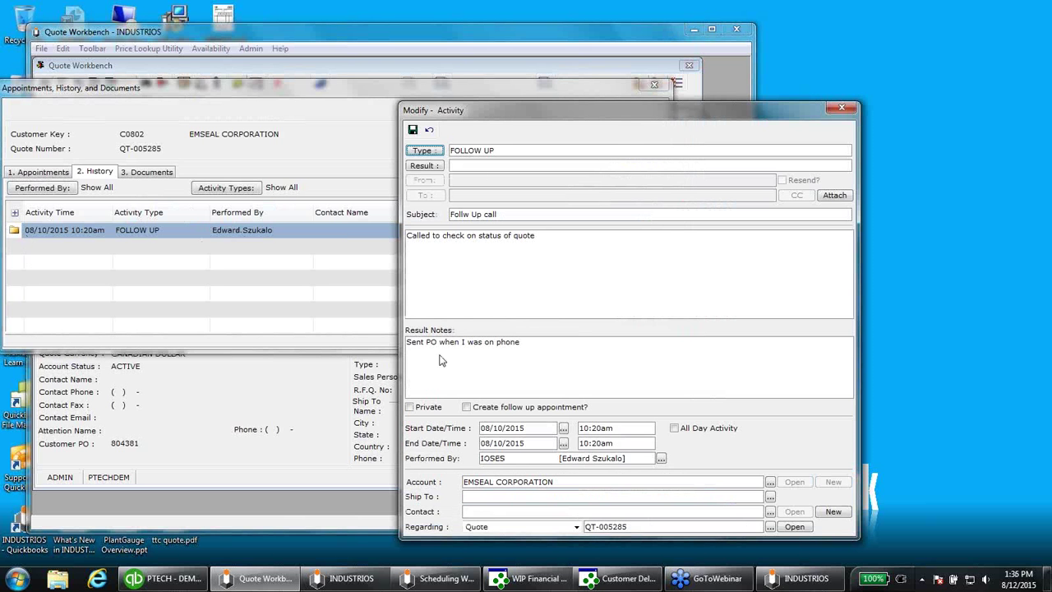
{"action": "left_click", "coordinate": [454, 241]}
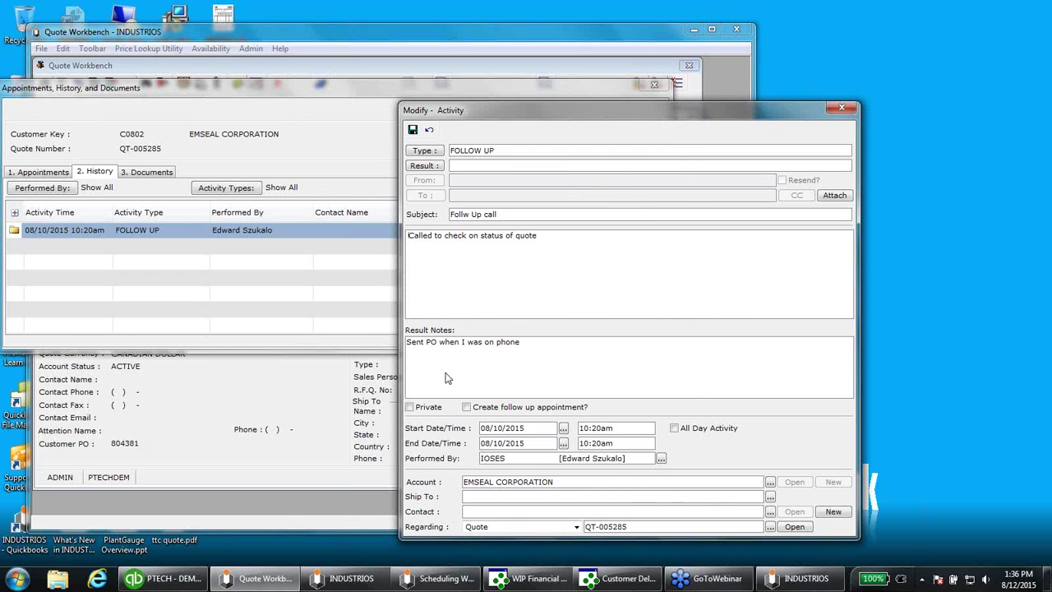
{"action": "left_click", "coordinate": [438, 345]}
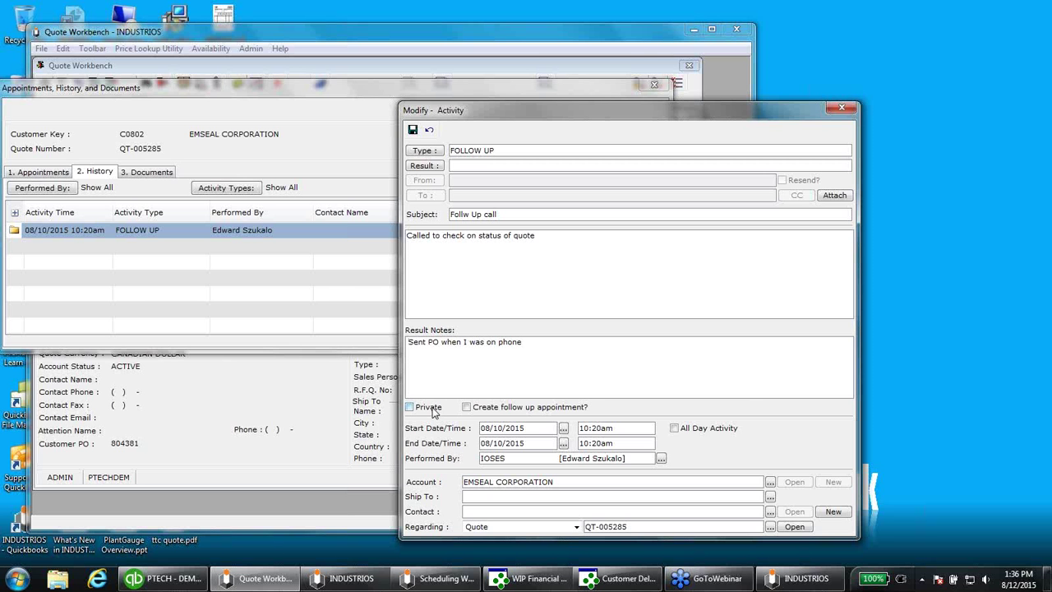
{"action": "left_click", "coordinate": [841, 108]}
View the incoming document attached to the EMSEAL CORPORATION quote, and close both the document and the quote's history window
{"action": "left_click", "coordinate": [148, 174]}
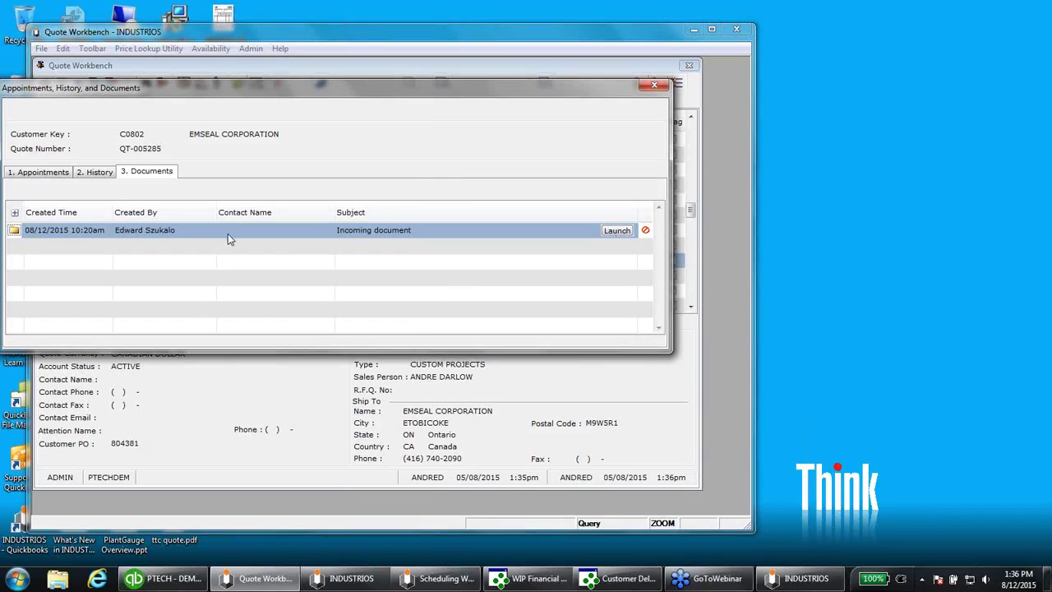
{"action": "left_click", "coordinate": [615, 231]}
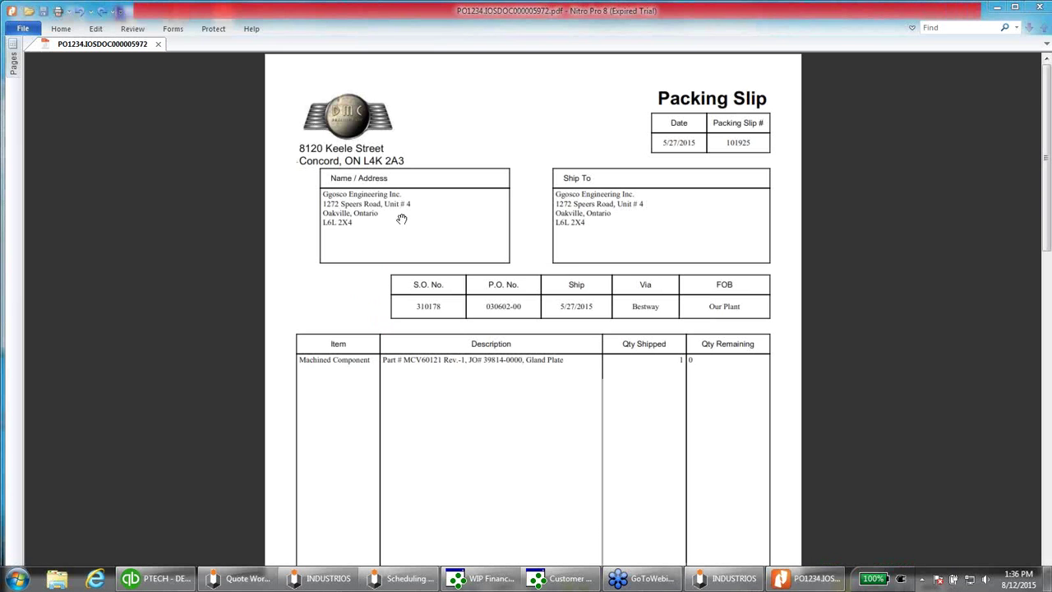
{"action": "left_click", "coordinate": [1043, 6]}
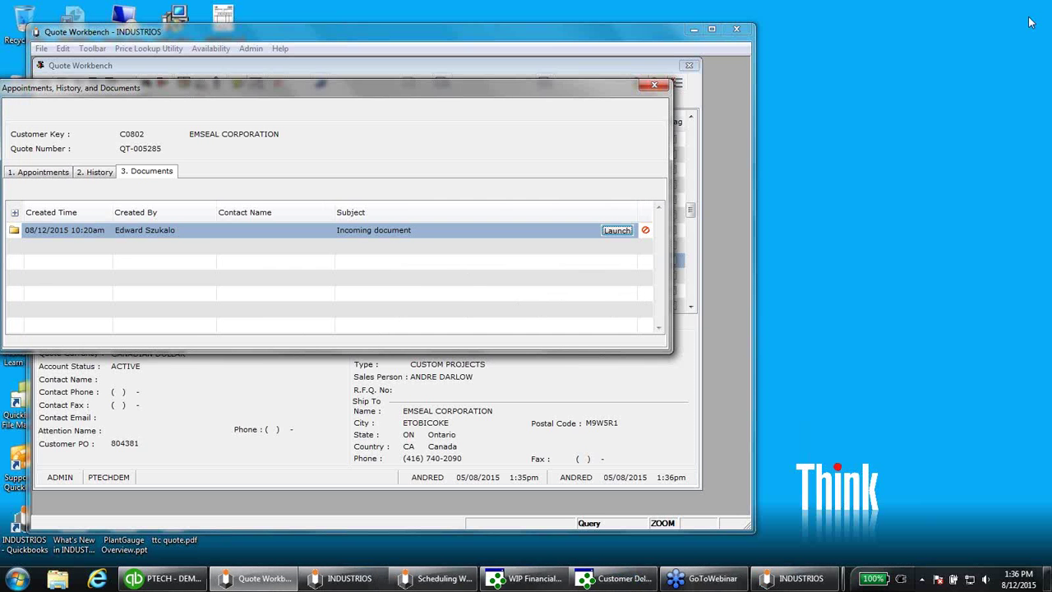
{"action": "left_click", "coordinate": [654, 87]}
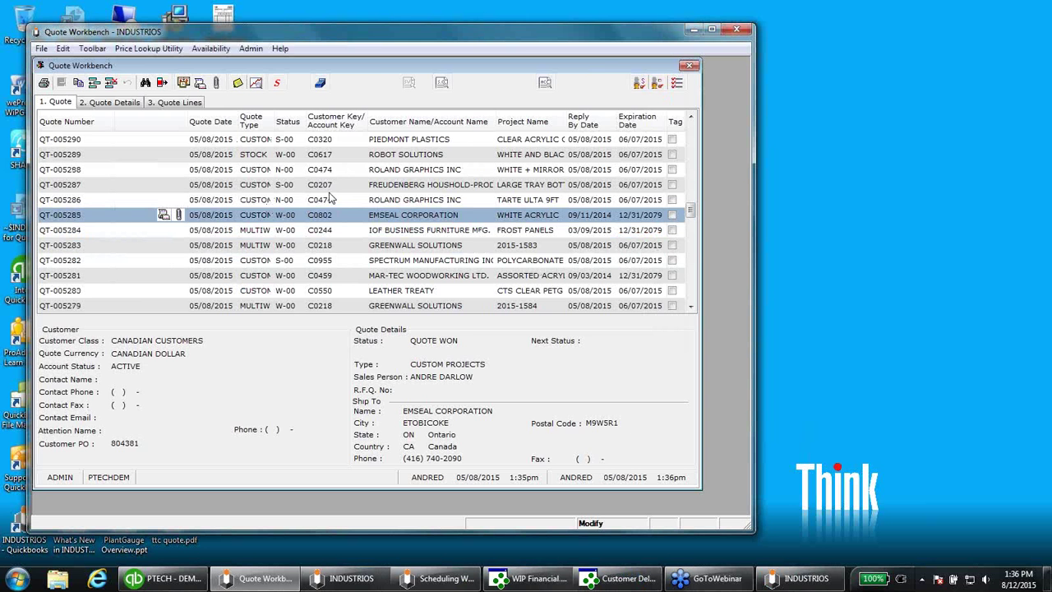
Review the embedded process plan of the EMSEAL CORPORATION quote's first line, followed by that line's cost and price details
{"action": "left_click", "coordinate": [170, 103]}
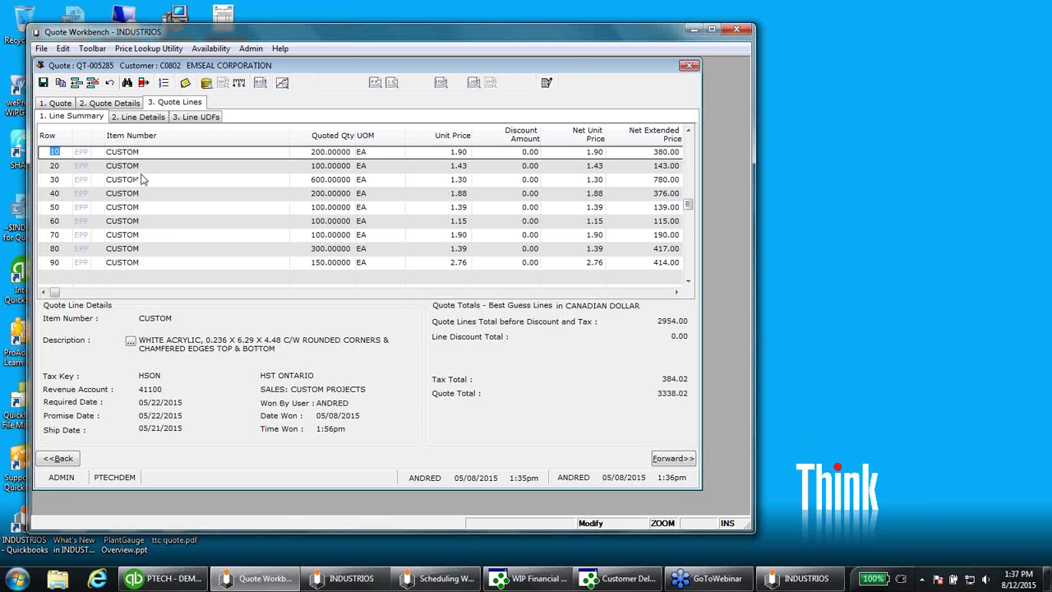
{"action": "left_click", "coordinate": [375, 83]}
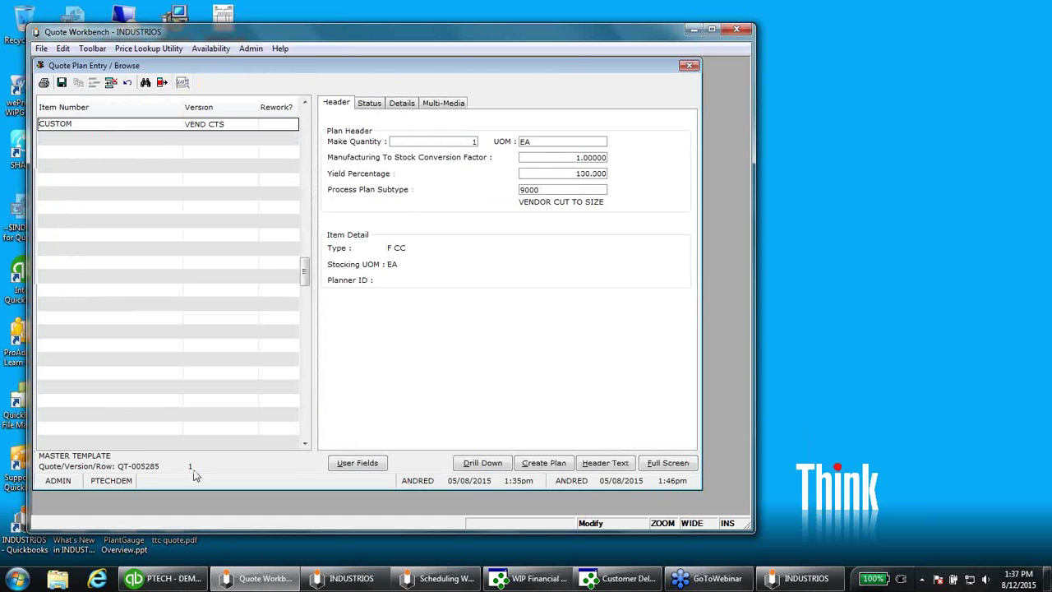
{"action": "left_click", "coordinate": [668, 464]}
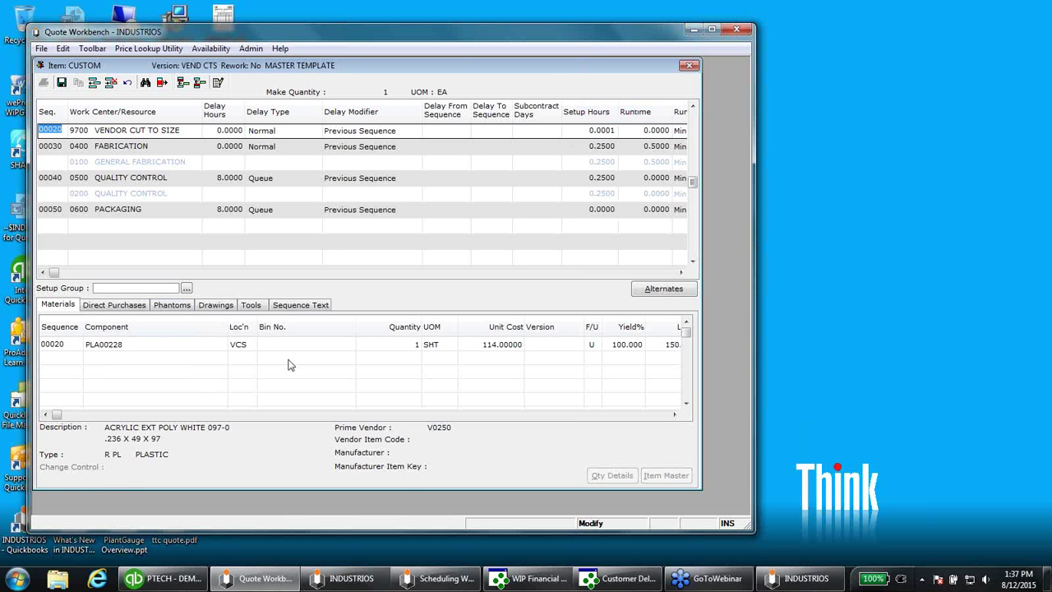
{"action": "key", "text": "Escape"}
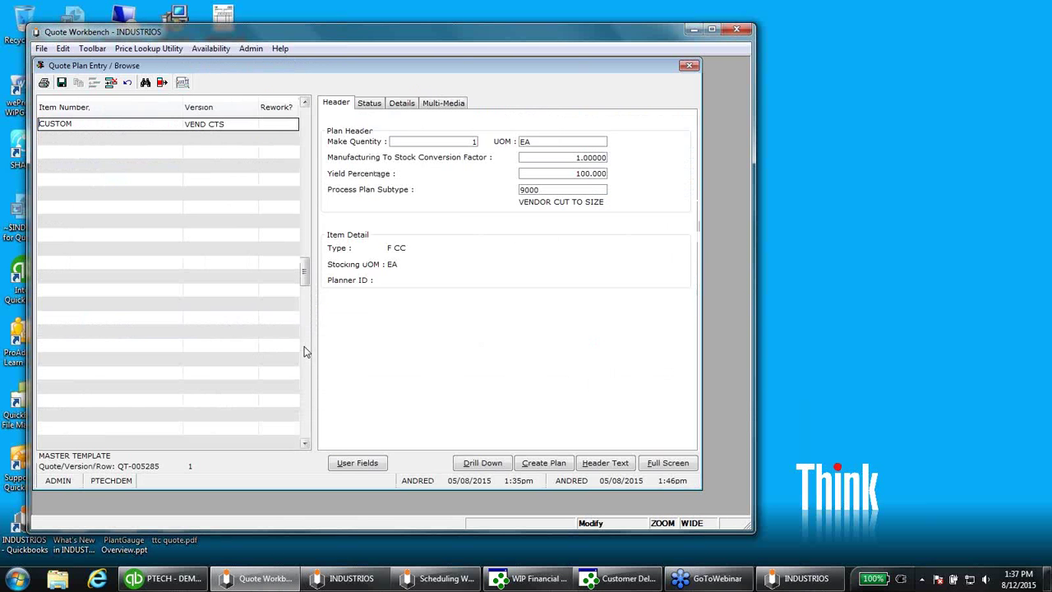
{"action": "key", "text": "Escape"}
{"action": "left_click", "coordinate": [150, 119]}
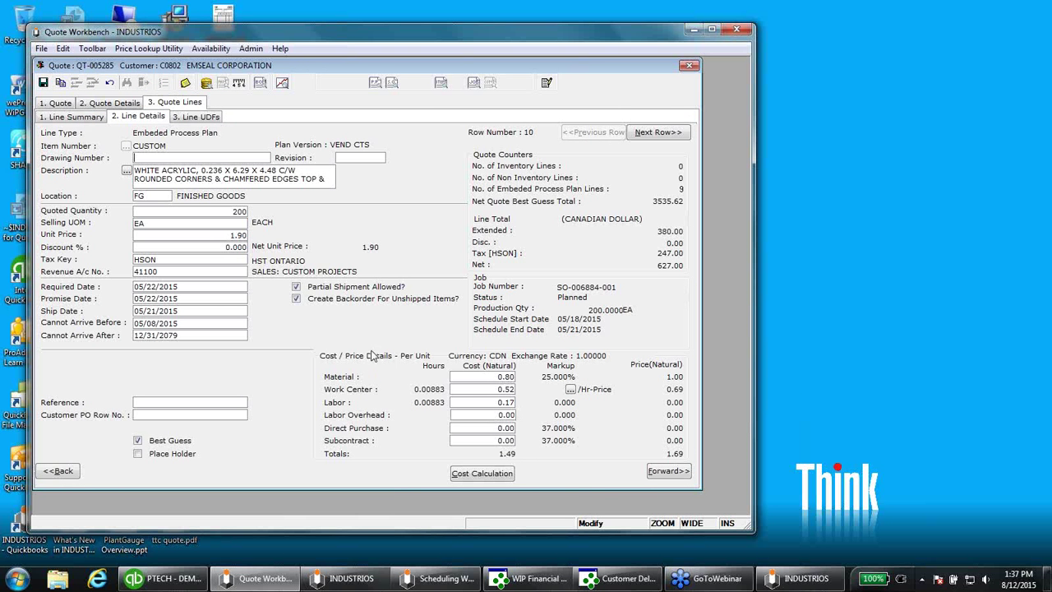
Examine the line types for a new quote line, trying Inventory and Embedded Process Plan, and abandon the line
{"action": "left_click", "coordinate": [64, 117]}
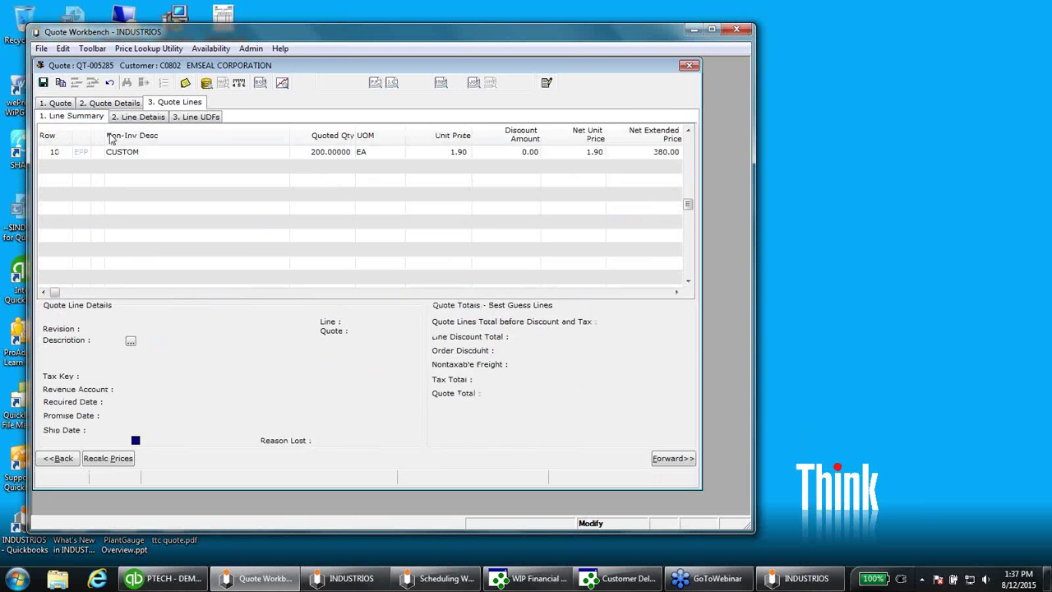
{"action": "left_click", "coordinate": [138, 117]}
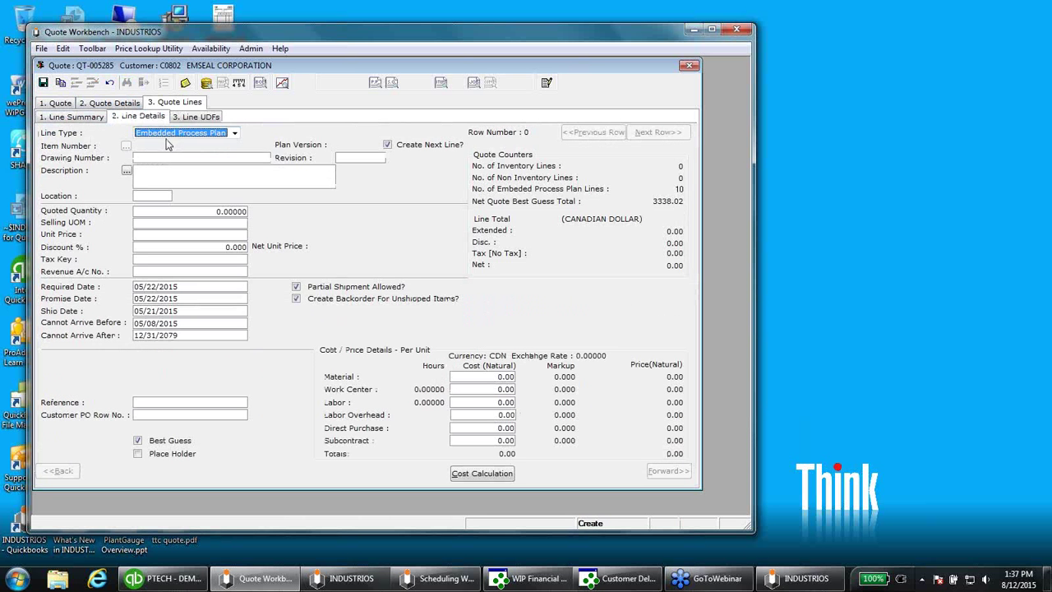
{"action": "left_click", "coordinate": [234, 133]}
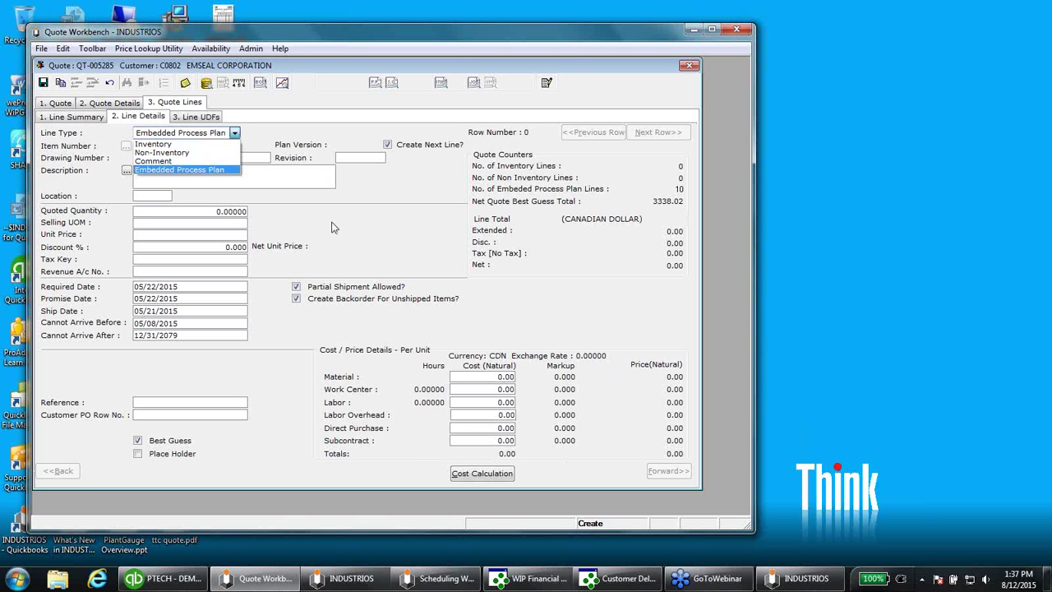
{"action": "left_click", "coordinate": [152, 145]}
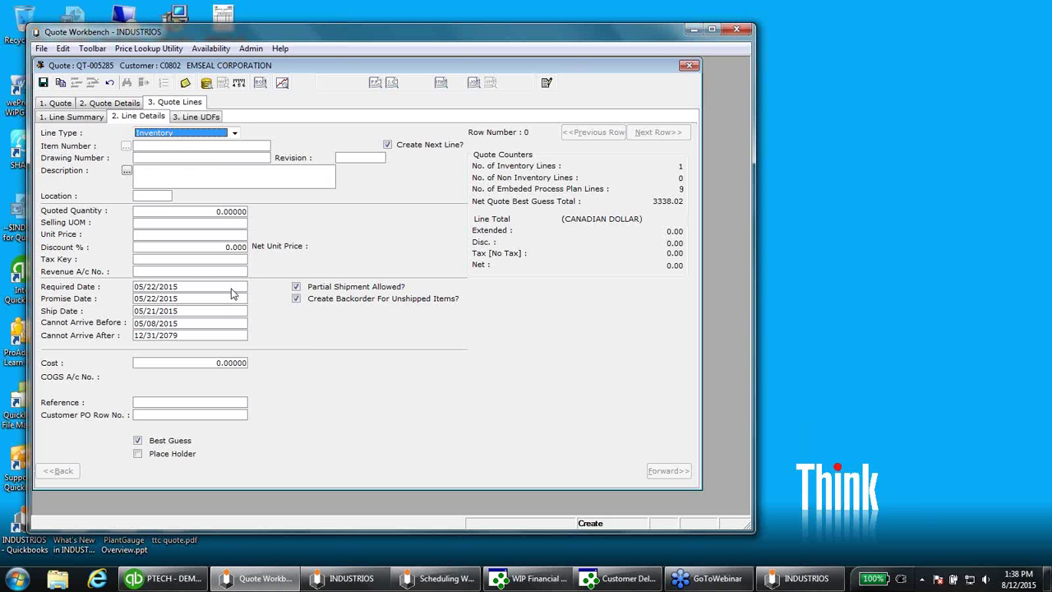
{"action": "left_click", "coordinate": [232, 134]}
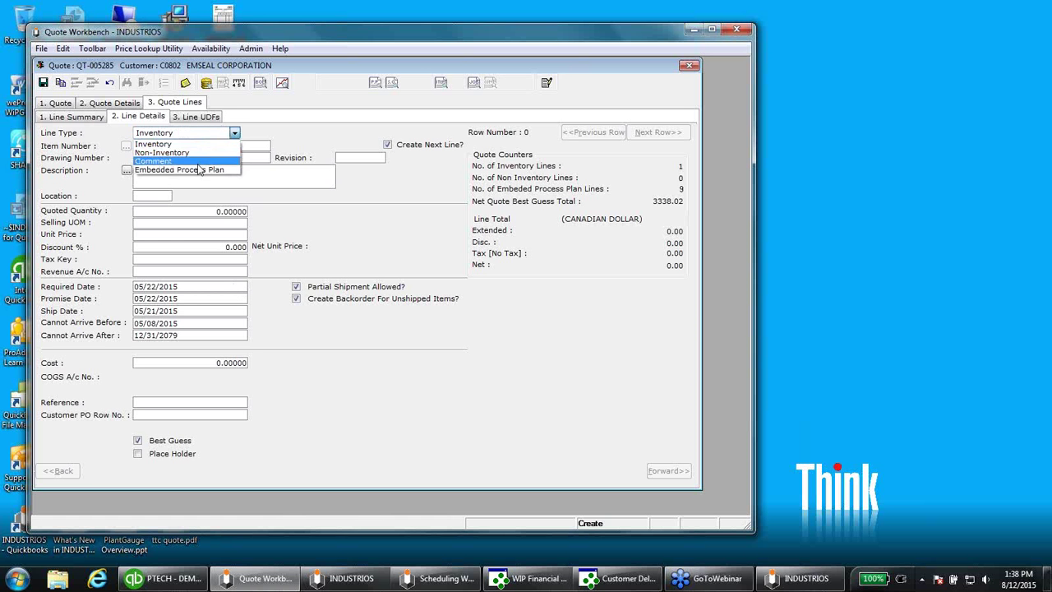
{"action": "left_click", "coordinate": [197, 170]}
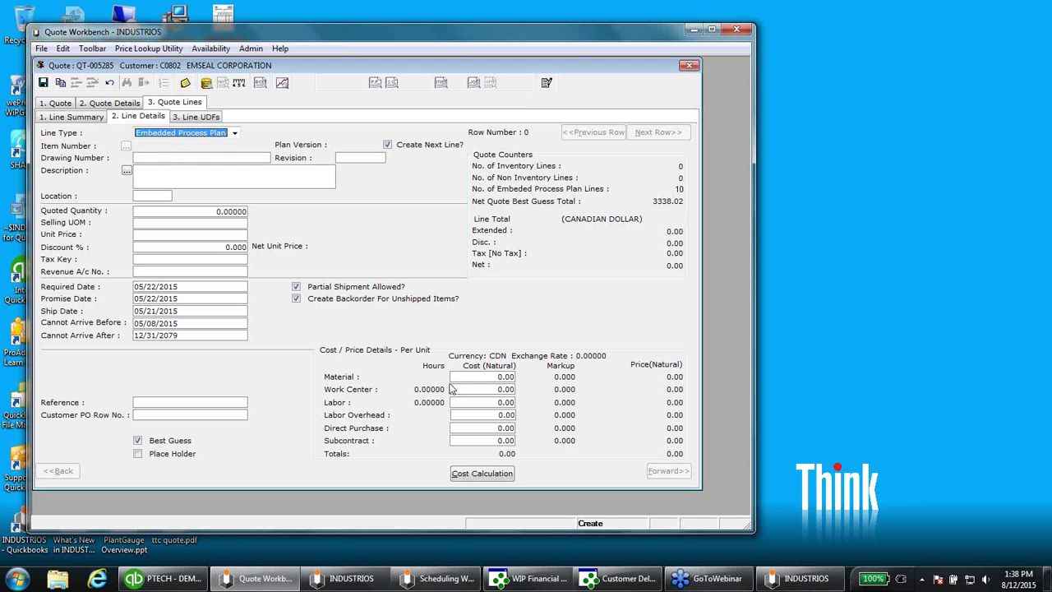
{"action": "left_click", "coordinate": [493, 366]}
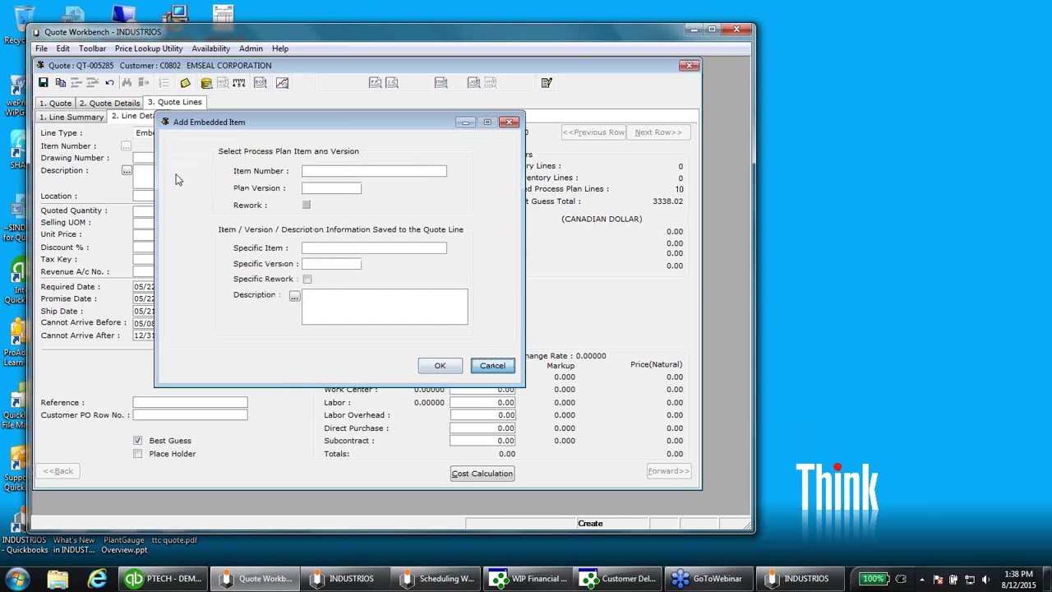
{"action": "left_click", "coordinate": [477, 325]}
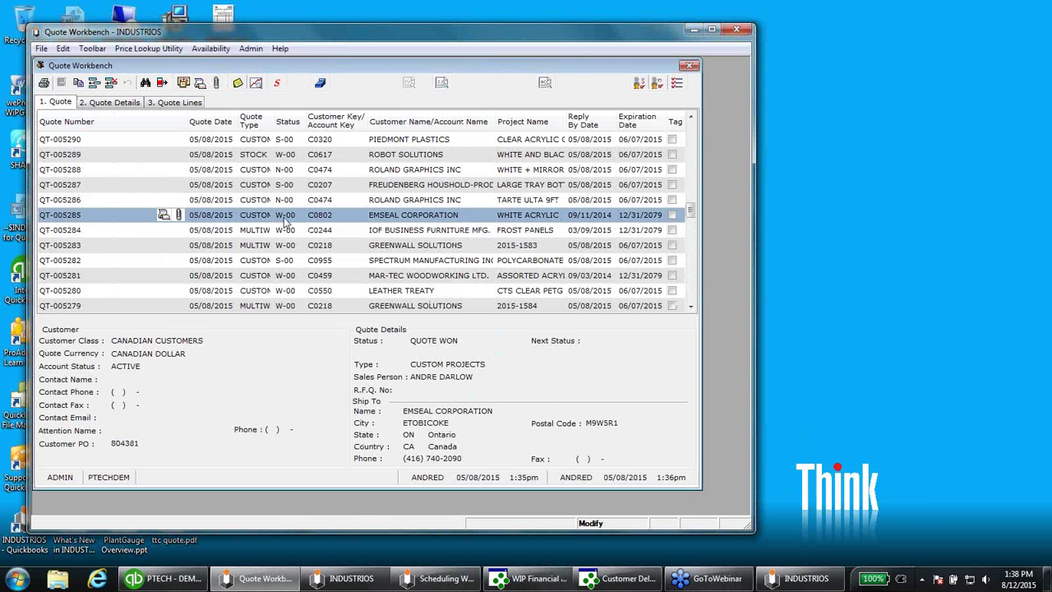
Inspect the status change options for the EMSEAL CORPORATION quote and ROLAND GRAPHICS INC's TARTE ULTA 9FT quote, and close the dialog each time
{"action": "left_click", "coordinate": [277, 82]}
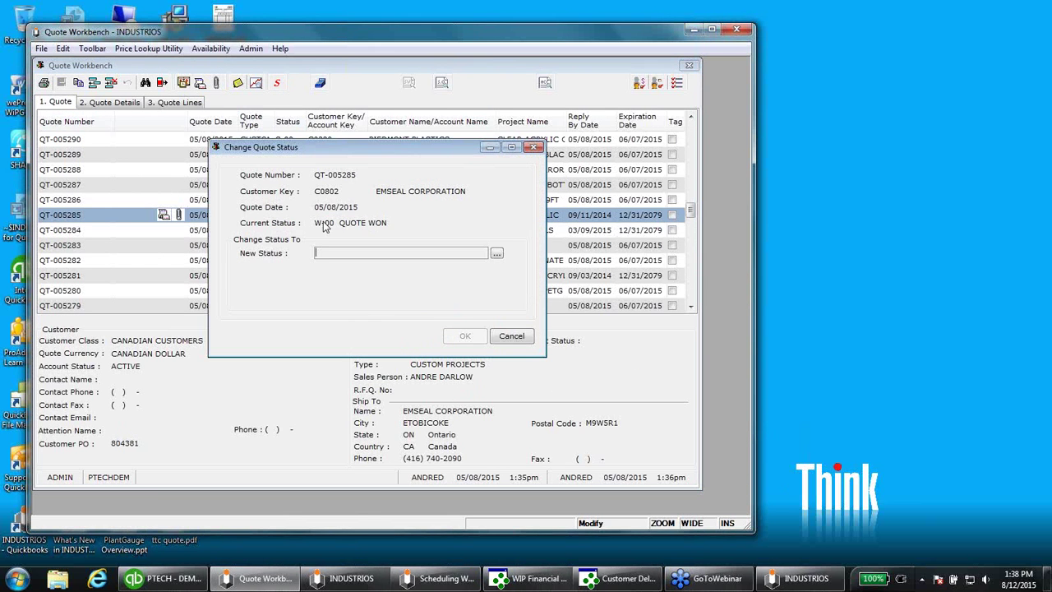
{"action": "left_click", "coordinate": [513, 343]}
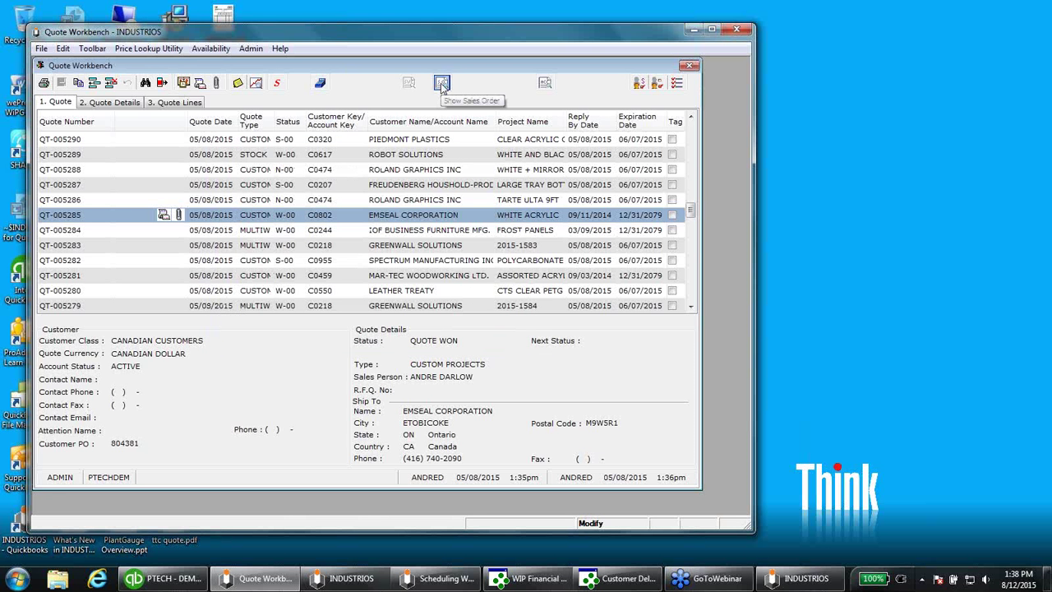
{"action": "left_click", "coordinate": [290, 202]}
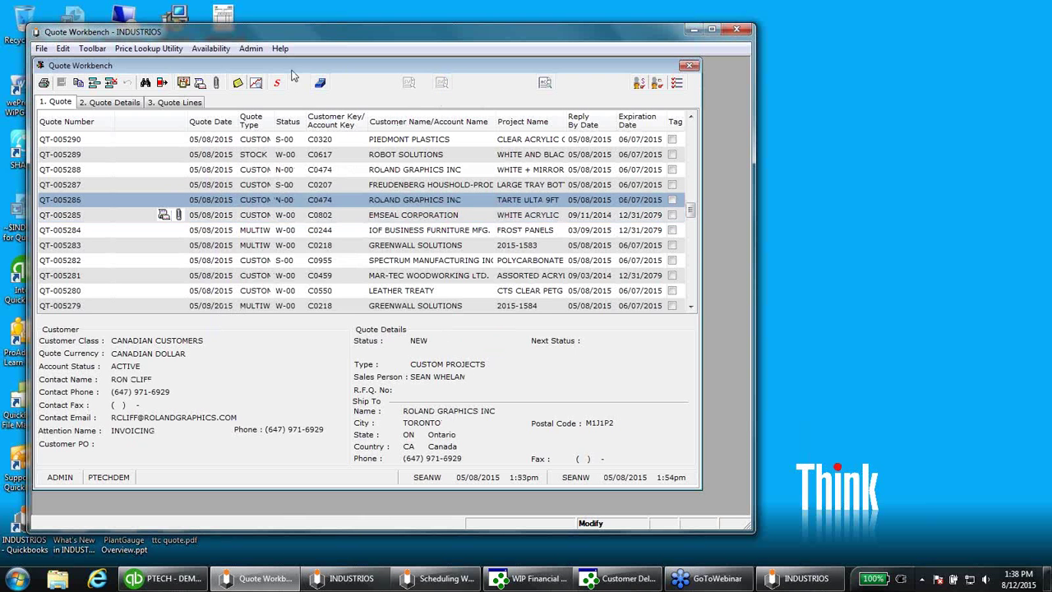
{"action": "left_click", "coordinate": [277, 83]}
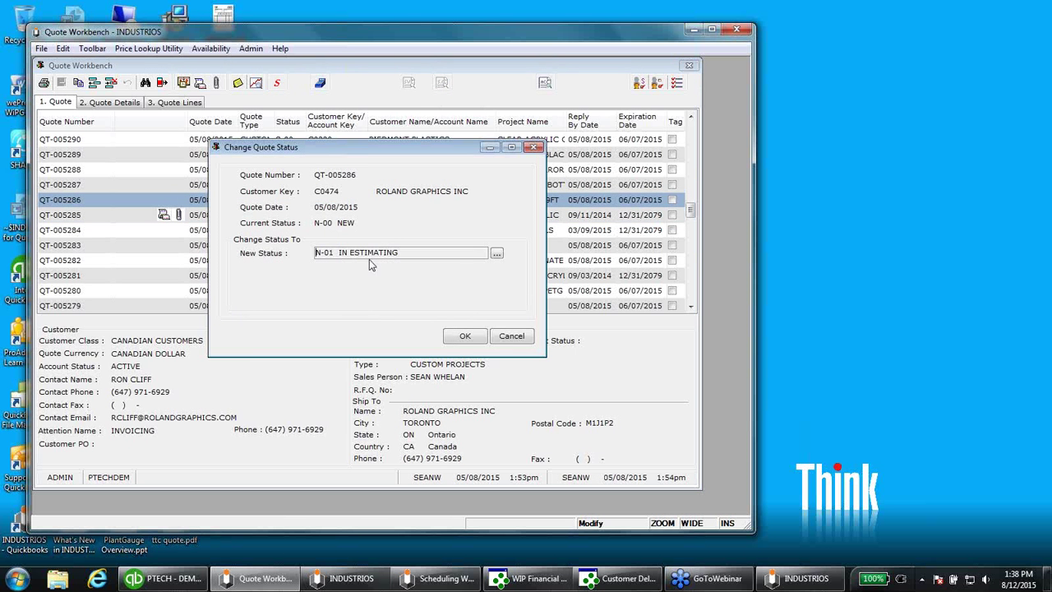
{"action": "left_click", "coordinate": [466, 337]}
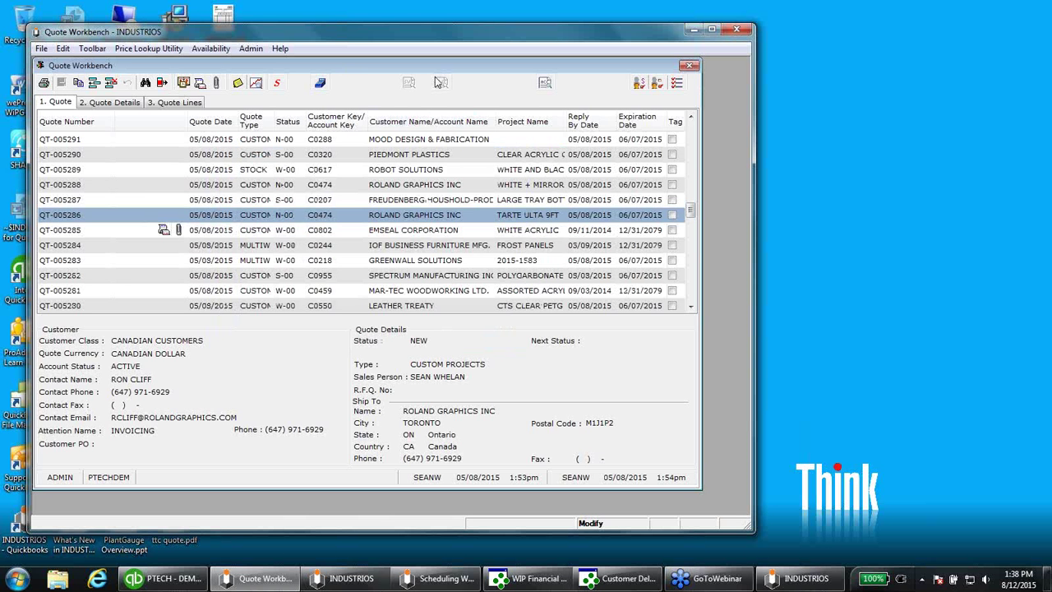
Open the sales order created from the EMSEAL CORPORATION quote and display its order lines
{"action": "left_click", "coordinate": [262, 230]}
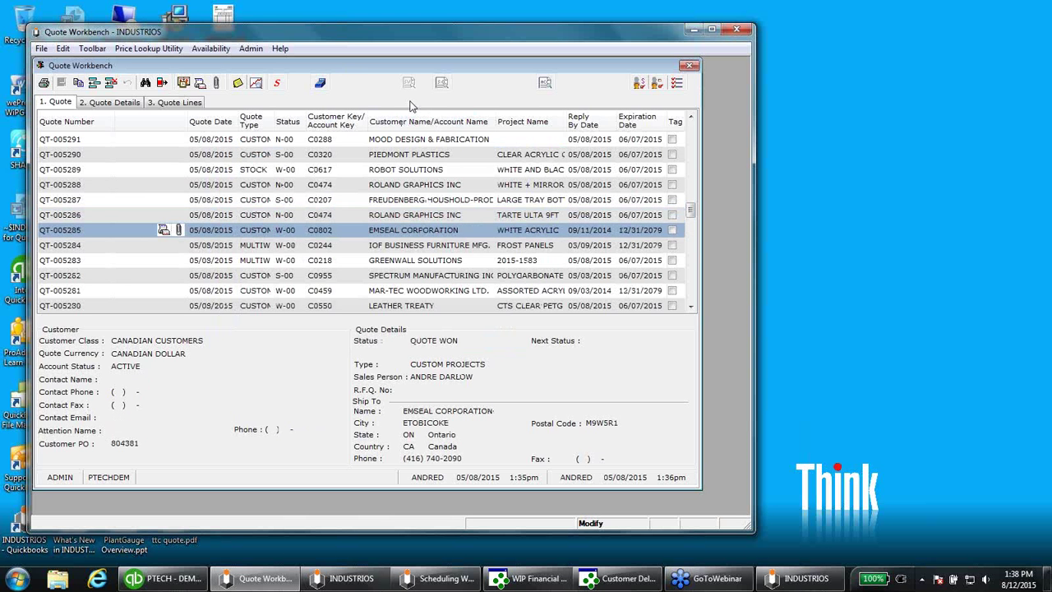
{"action": "left_click", "coordinate": [441, 83]}
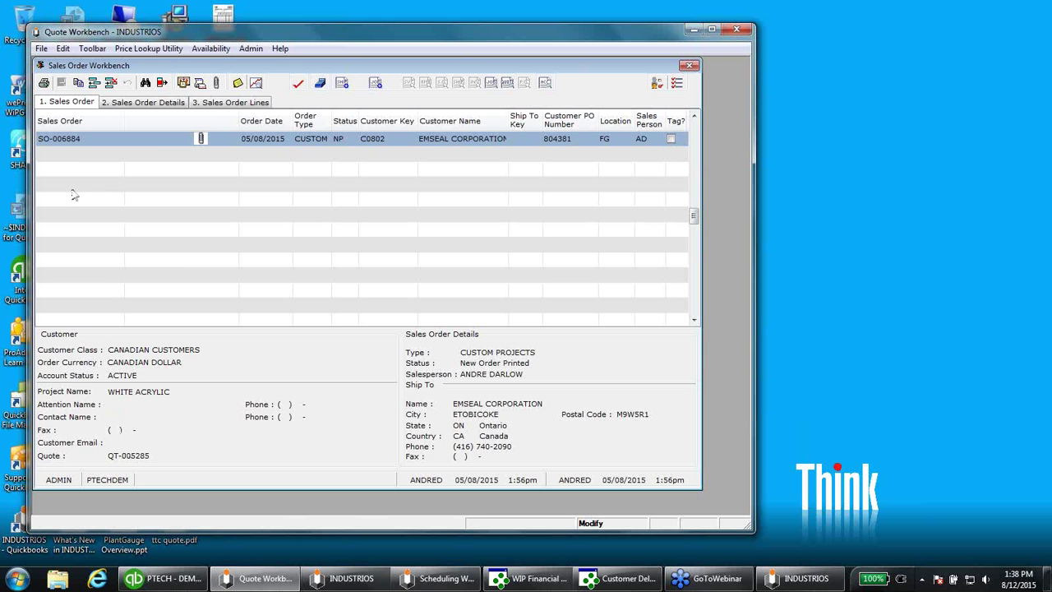
{"action": "left_click", "coordinate": [209, 107]}
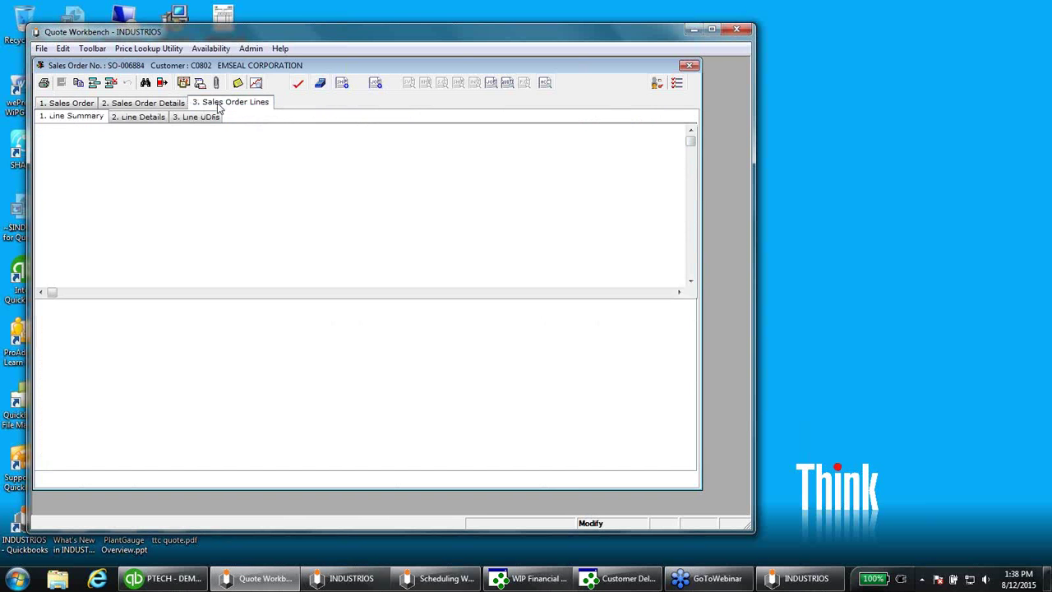
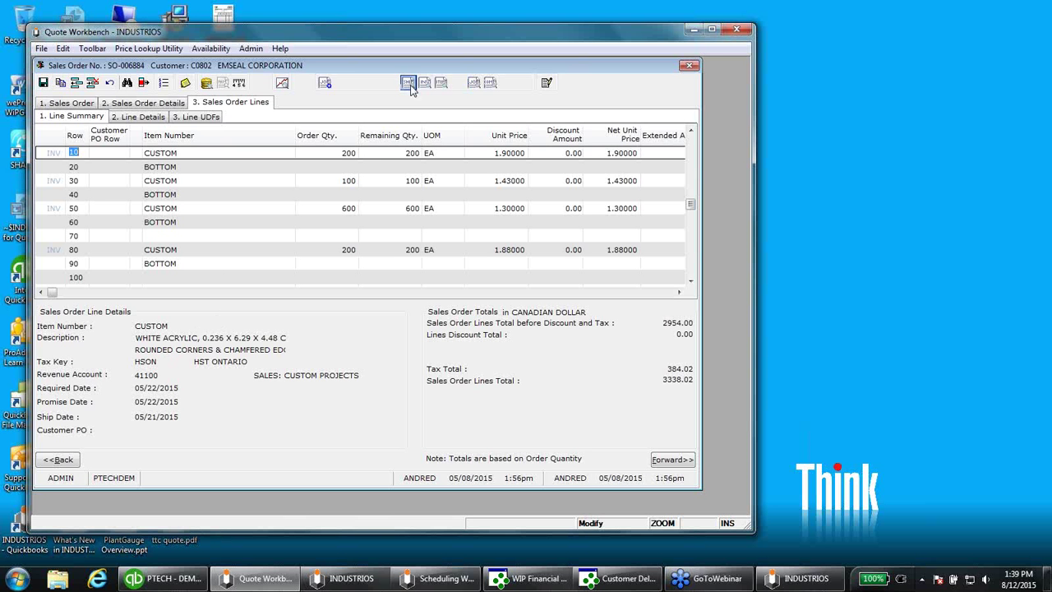
Review the info, tracking and cost summary of the job linked to the first order line, and return to the quote list
{"action": "left_click", "coordinate": [474, 85]}
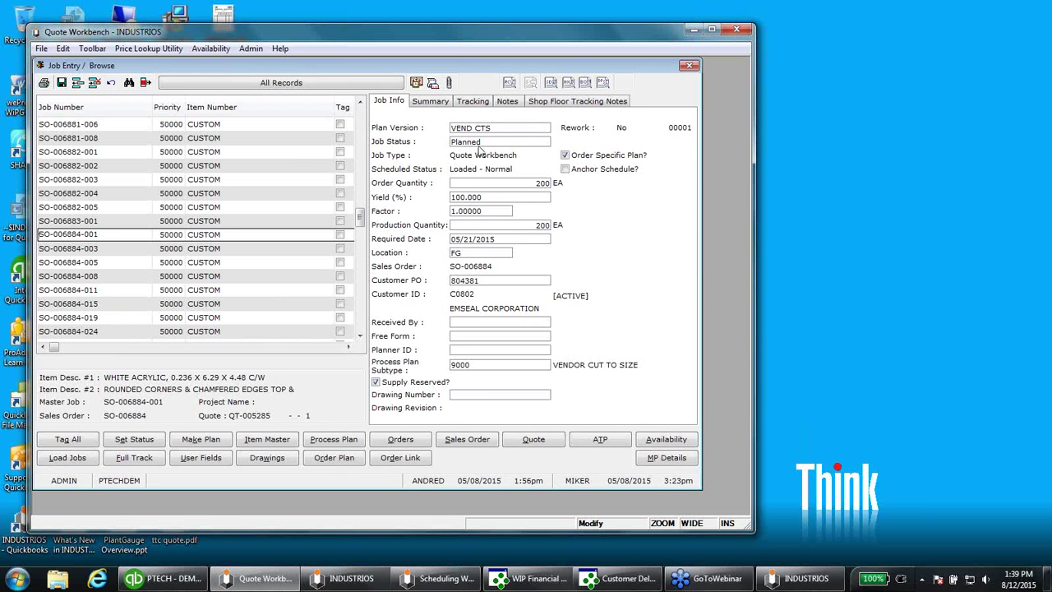
{"action": "left_click", "coordinate": [484, 105]}
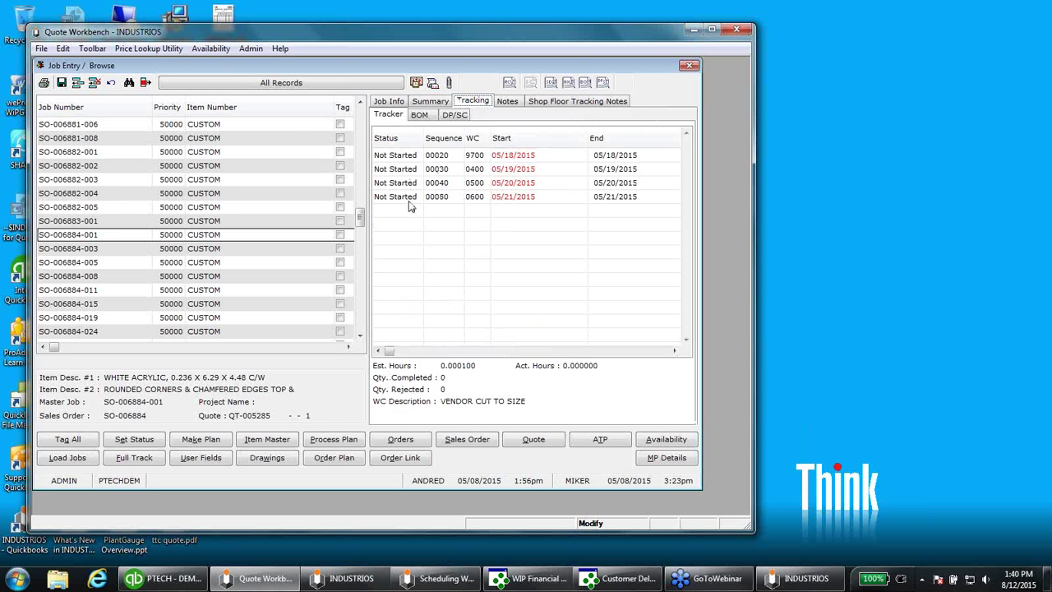
{"action": "left_click", "coordinate": [433, 102]}
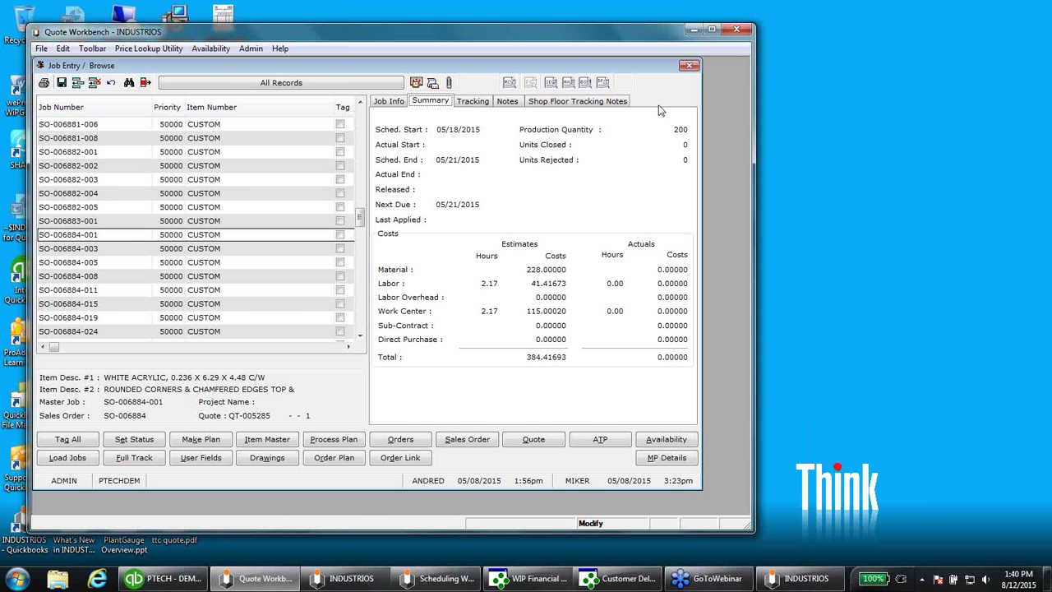
{"action": "left_click", "coordinate": [687, 68]}
{"action": "left_click", "coordinate": [689, 68]}
{"action": "left_click", "coordinate": [689, 67]}
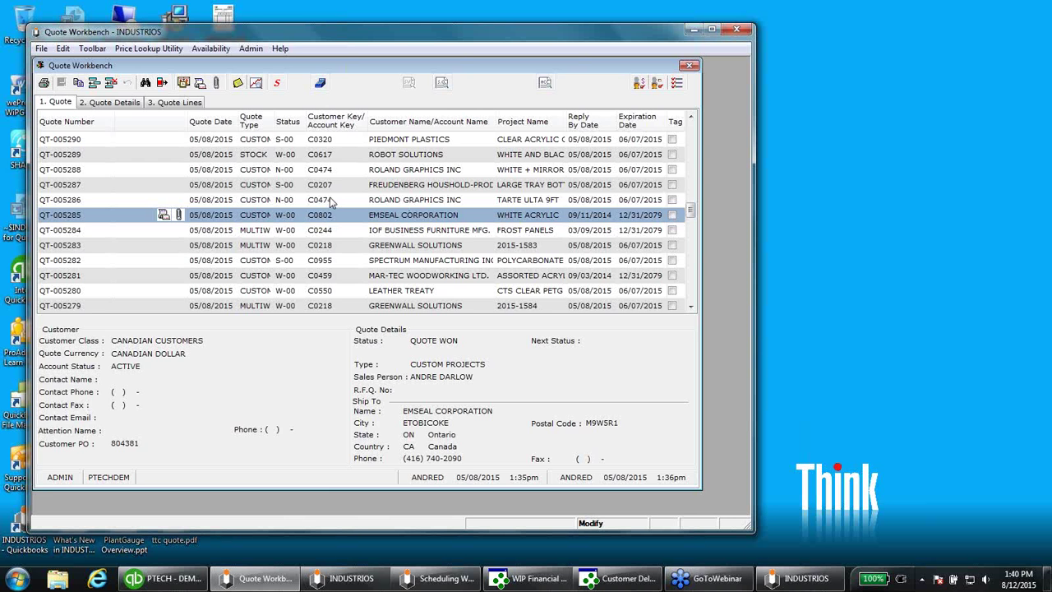
Leave the Quote Workbench and open the 1. INDUSTRIOS DEMO CO account in the Customer Accounts Workbench
{"action": "key", "text": "Escape"}
{"action": "left_click", "coordinate": [142, 80]}
{"action": "left_click", "coordinate": [271, 80]}
{"action": "double_click", "coordinate": [271, 80]}
{"action": "double_click", "coordinate": [271, 80]}
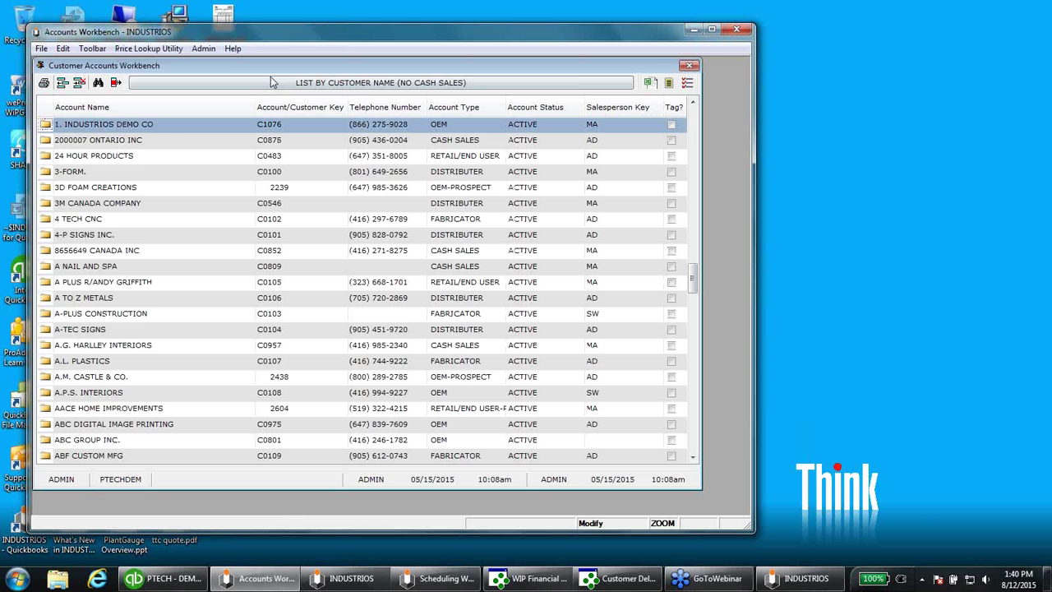
{"action": "double_click", "coordinate": [59, 128]}
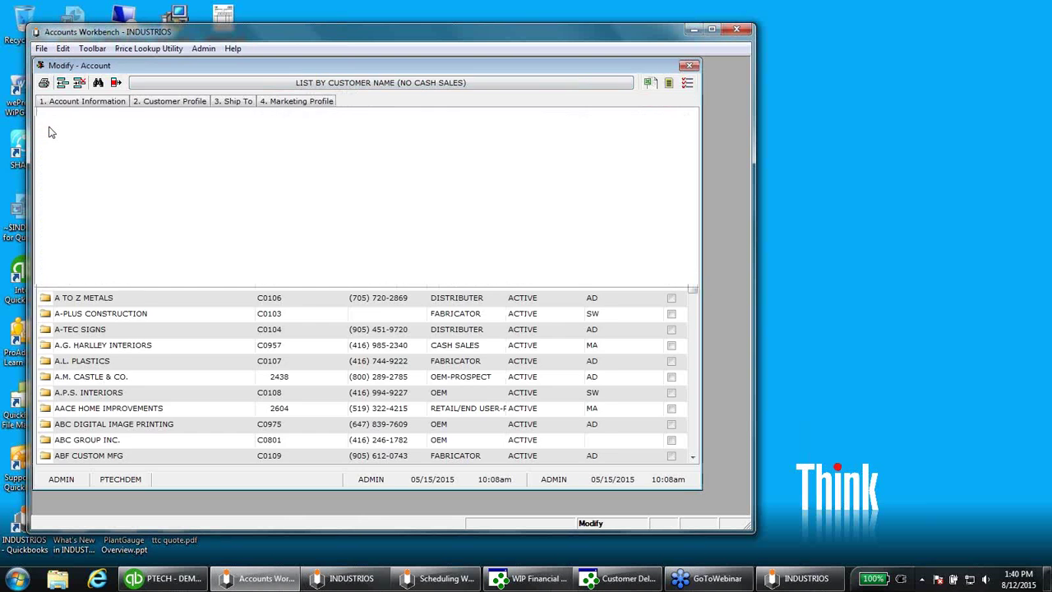
Look at the INDUSTRIOS DEMO CO account's sales orders and quotes, and return to its sales orders
{"action": "left_click", "coordinate": [186, 313]}
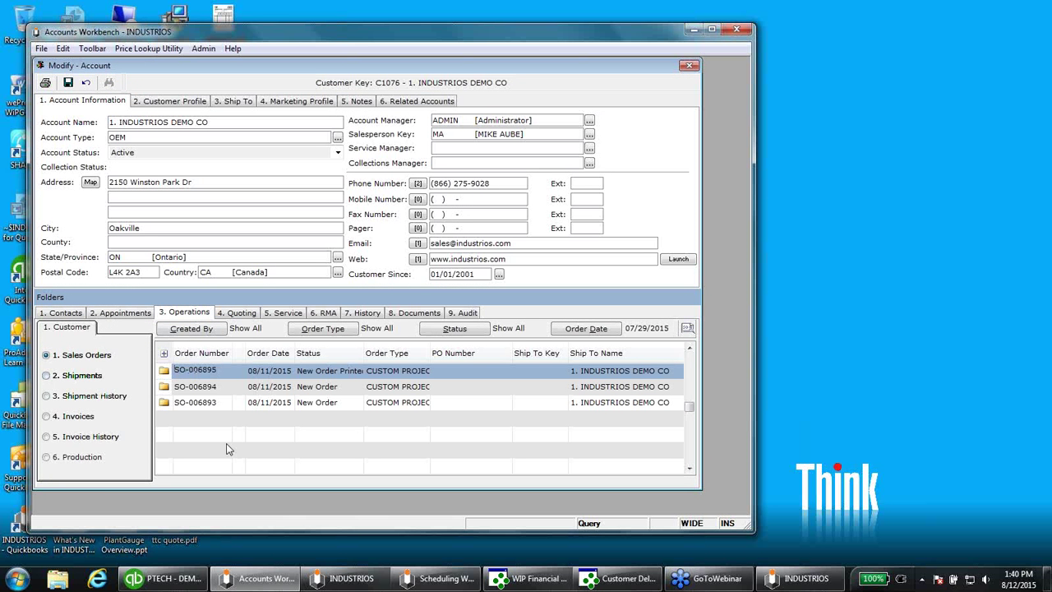
{"action": "left_click", "coordinate": [236, 313]}
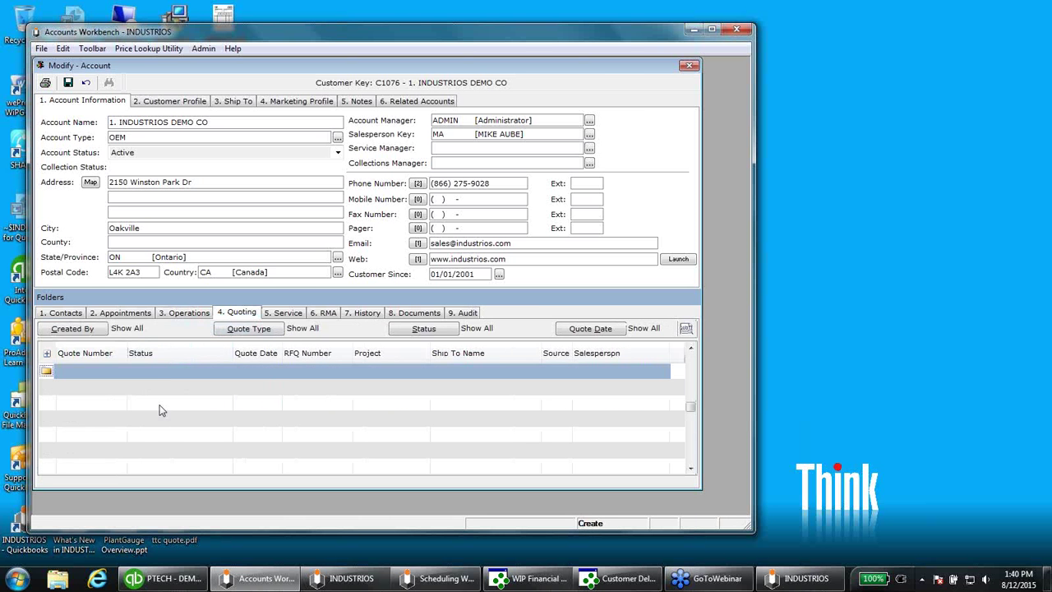
{"action": "left_click", "coordinate": [187, 313]}
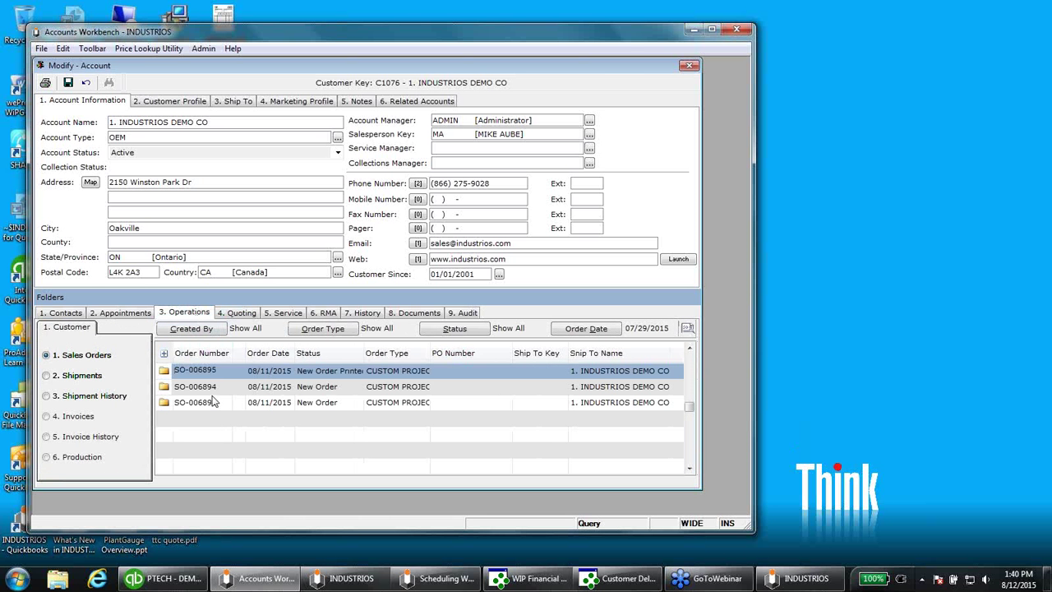
Examine the account's shipments, shipment history, invoices and invoice history
{"action": "left_click", "coordinate": [81, 376]}
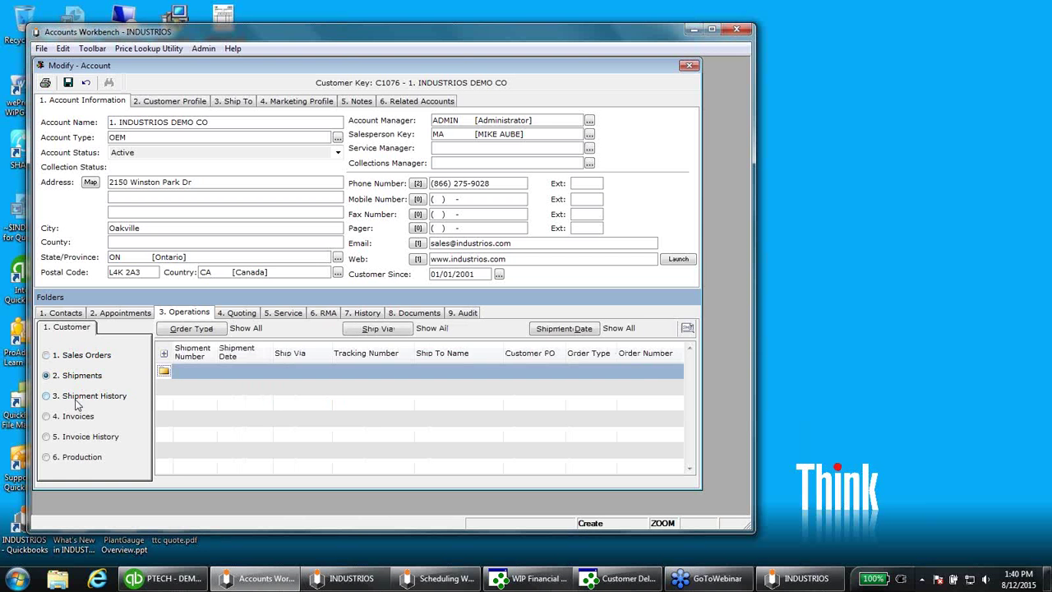
{"action": "left_click", "coordinate": [76, 401]}
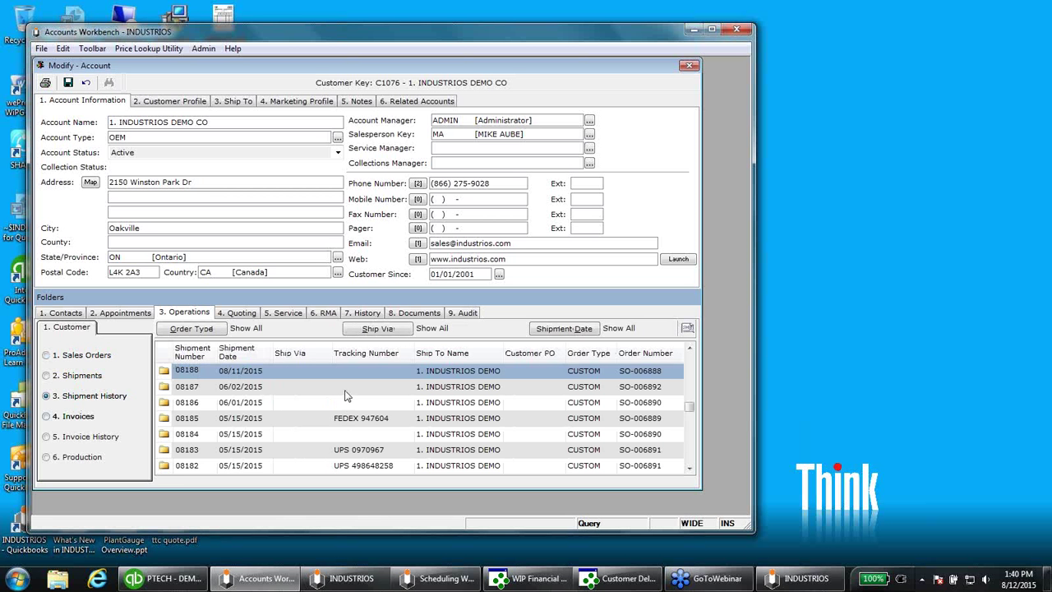
{"action": "left_click", "coordinate": [93, 418]}
{"action": "left_click", "coordinate": [96, 438]}
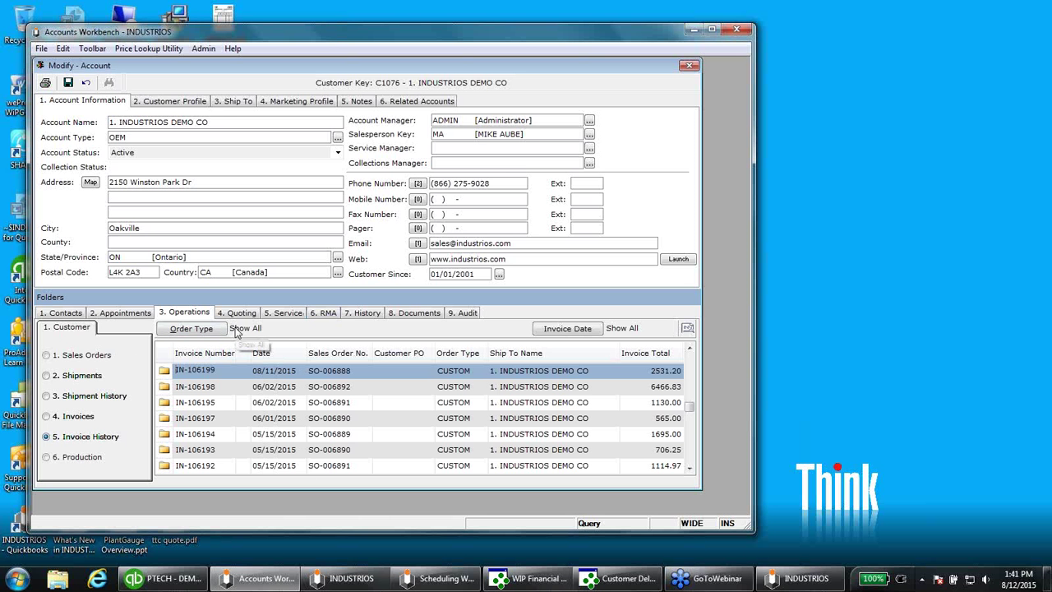
Examine the account's accounts receivable profile and its transaction list, picking out the 6,000.00 payment and its matching invoice
{"action": "left_click", "coordinate": [187, 101]}
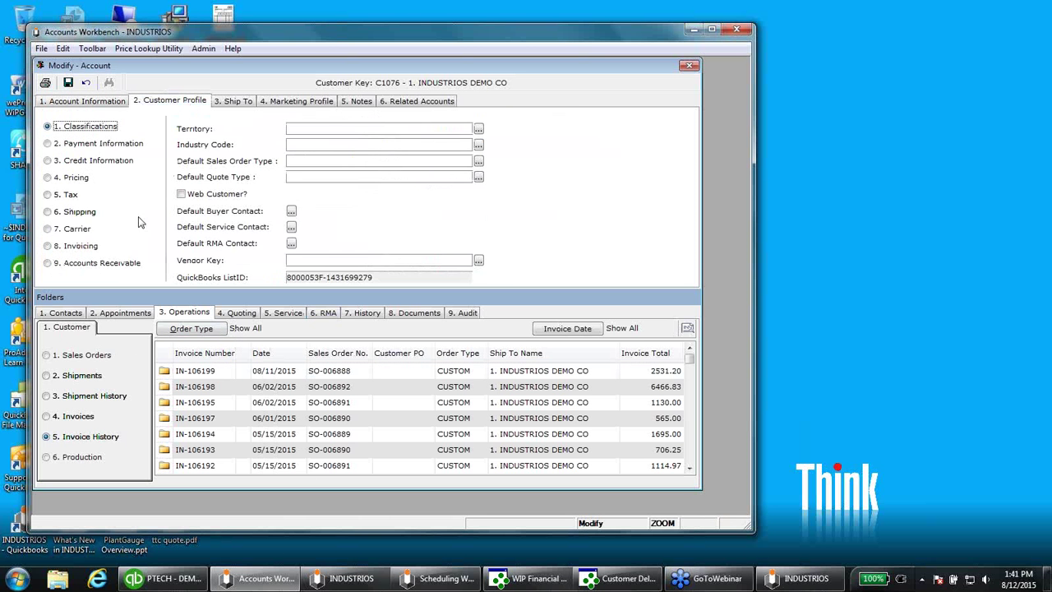
{"action": "left_click", "coordinate": [120, 263]}
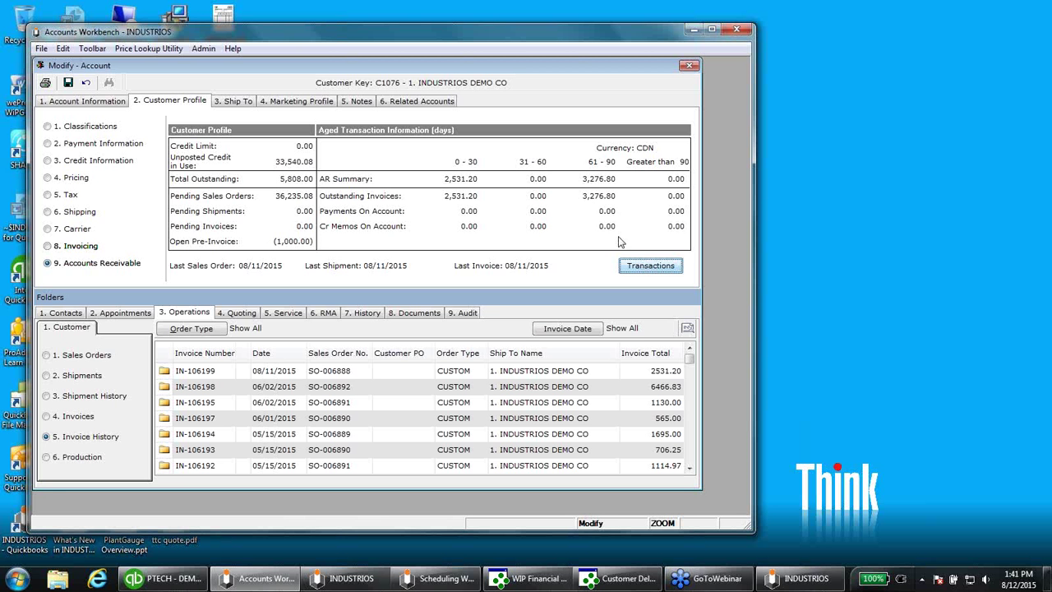
{"action": "left_click", "coordinate": [660, 271]}
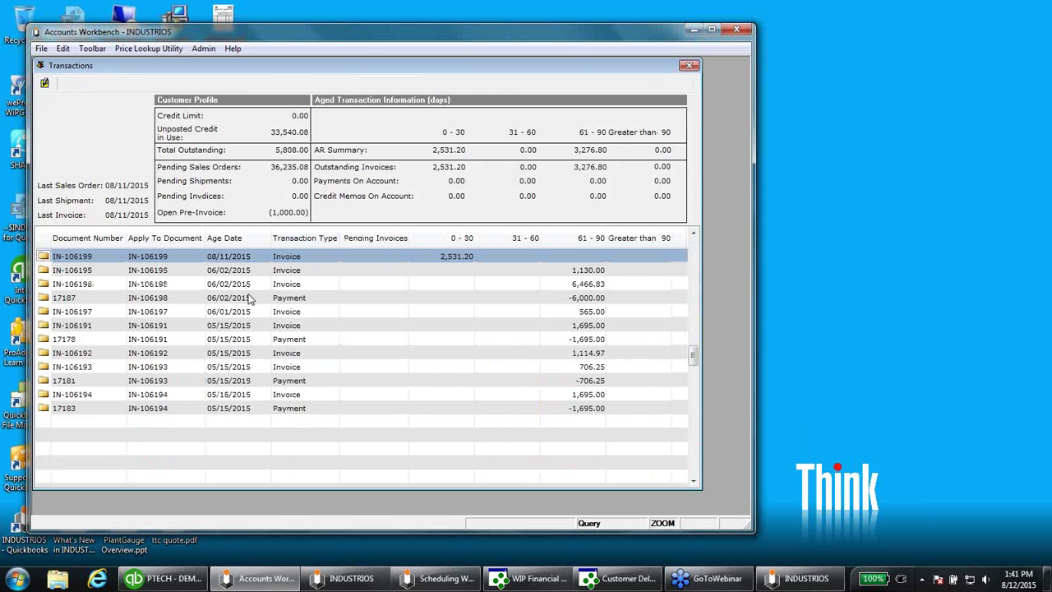
{"action": "left_click", "coordinate": [245, 300]}
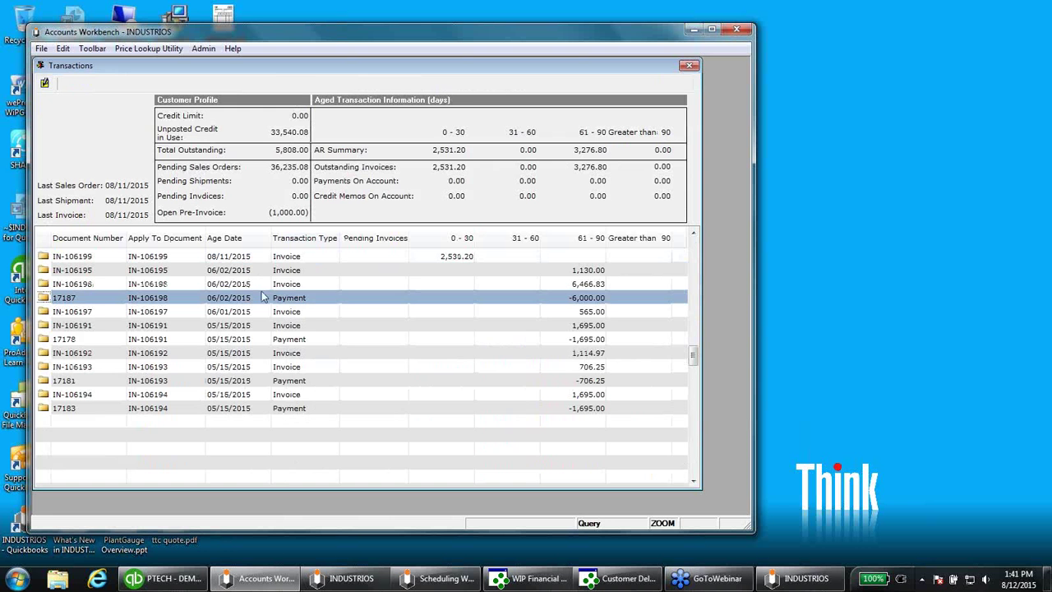
{"action": "left_click", "coordinate": [249, 284]}
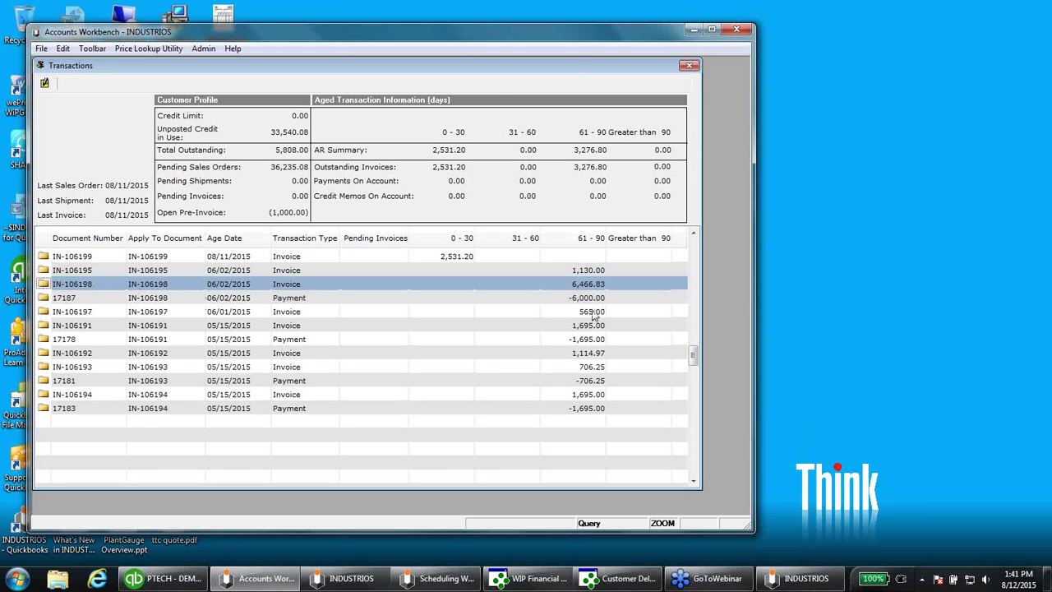
{"action": "left_click", "coordinate": [689, 67]}
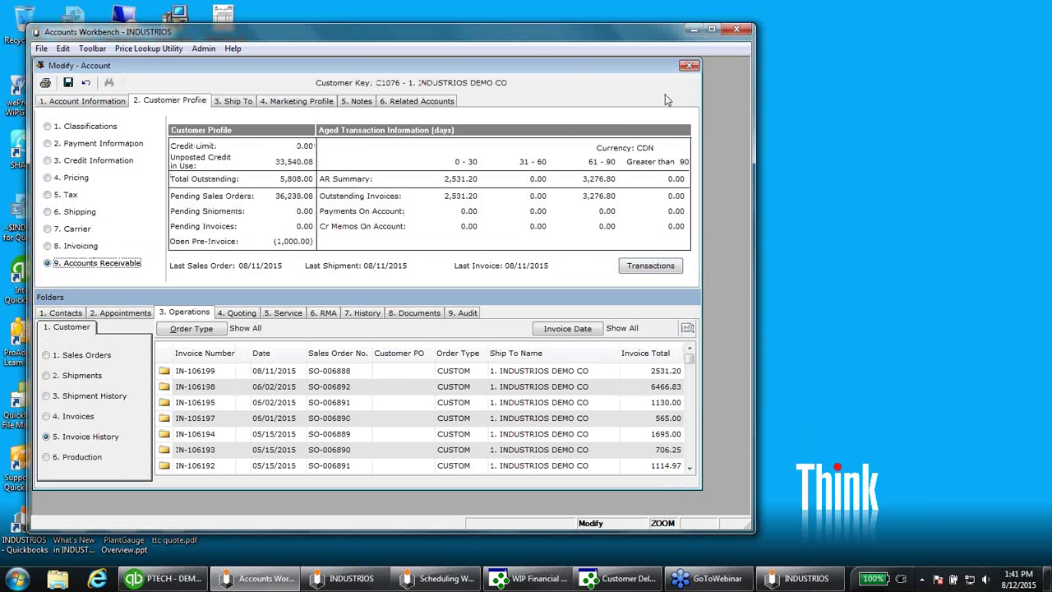
Leave the Accounts Workbench and open Shipping Requirements By Customer Sales Order from Sales Order Fulfillment's transaction processing
{"action": "key", "text": "Escape"}
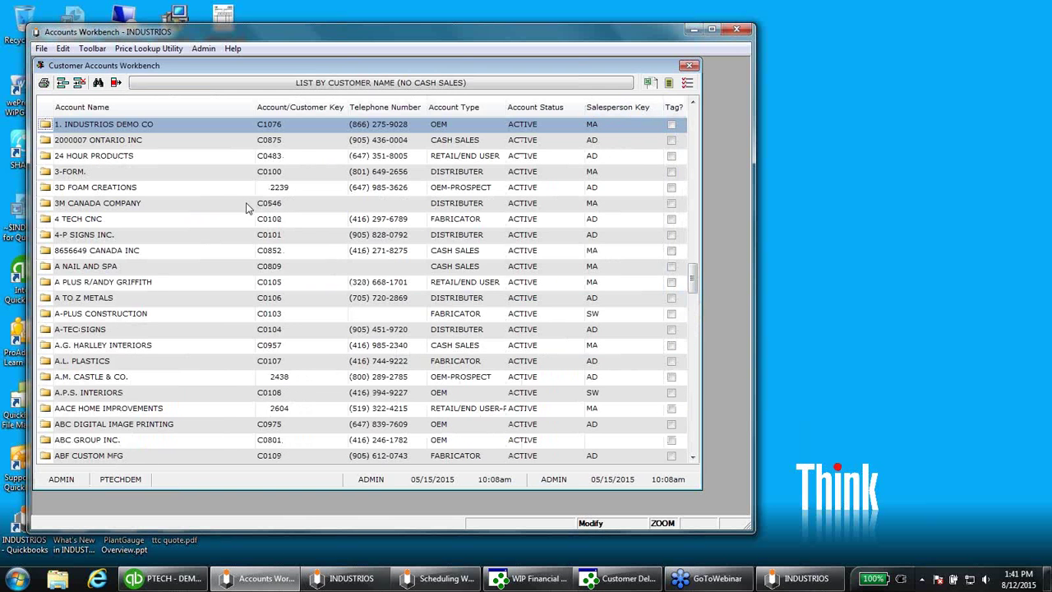
{"action": "key", "text": "Escape"}
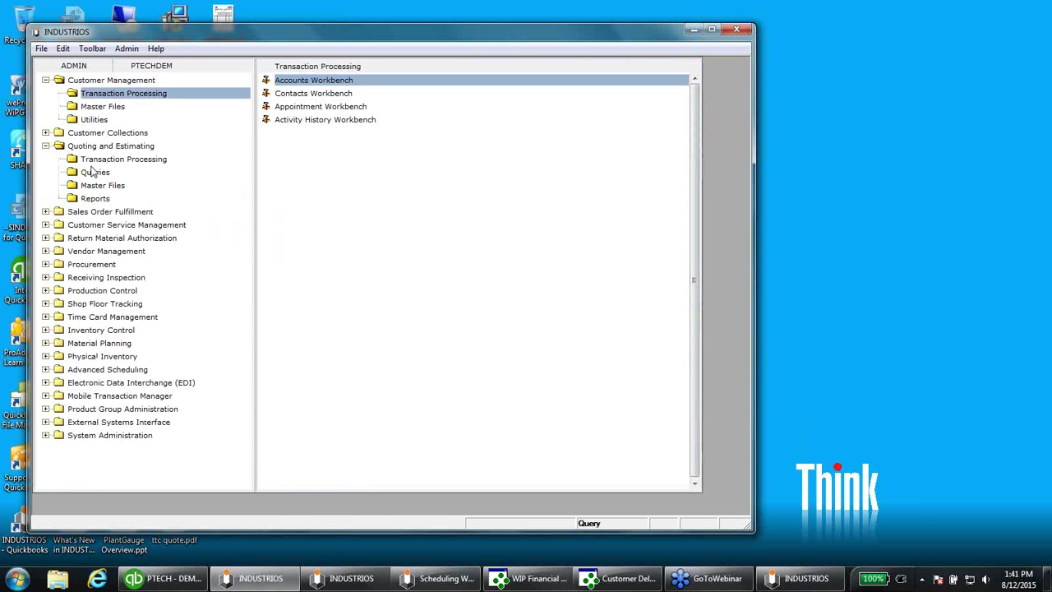
{"action": "left_click", "coordinate": [47, 213]}
{"action": "left_click", "coordinate": [93, 227]}
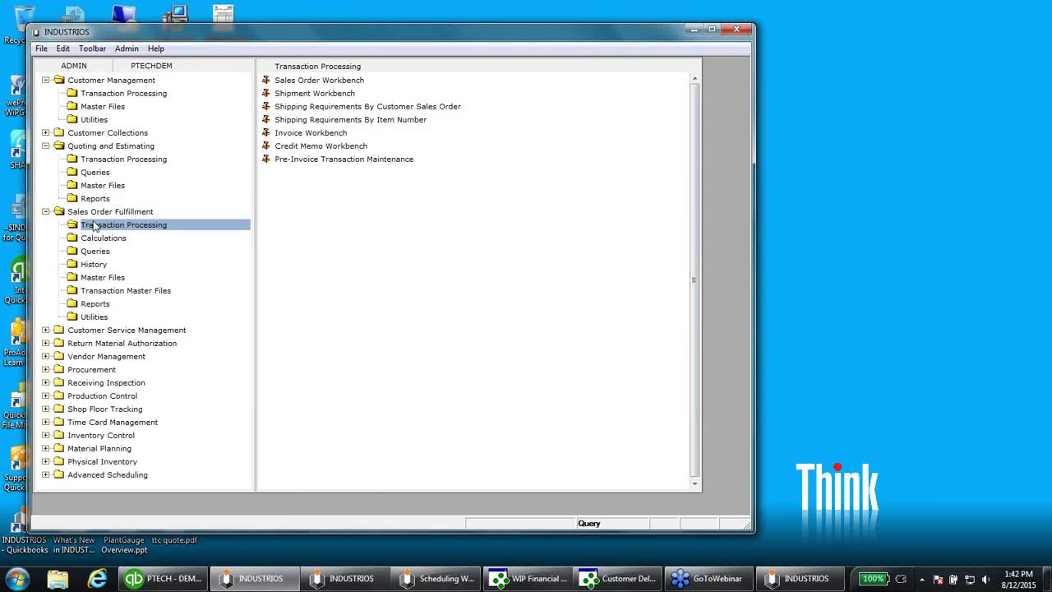
{"action": "left_click", "coordinate": [322, 108]}
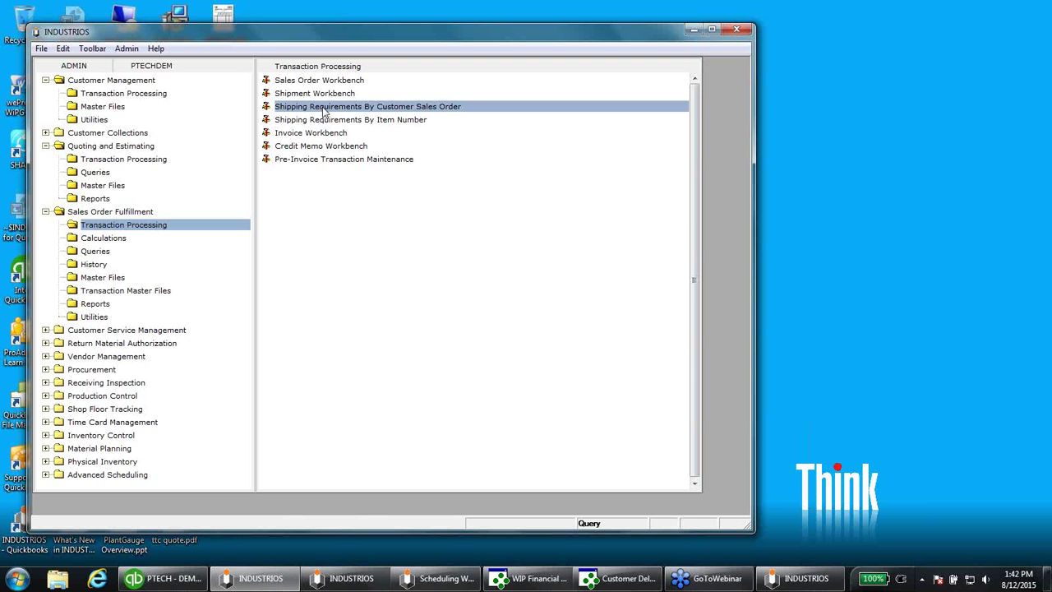
{"action": "double_click", "coordinate": [324, 110]}
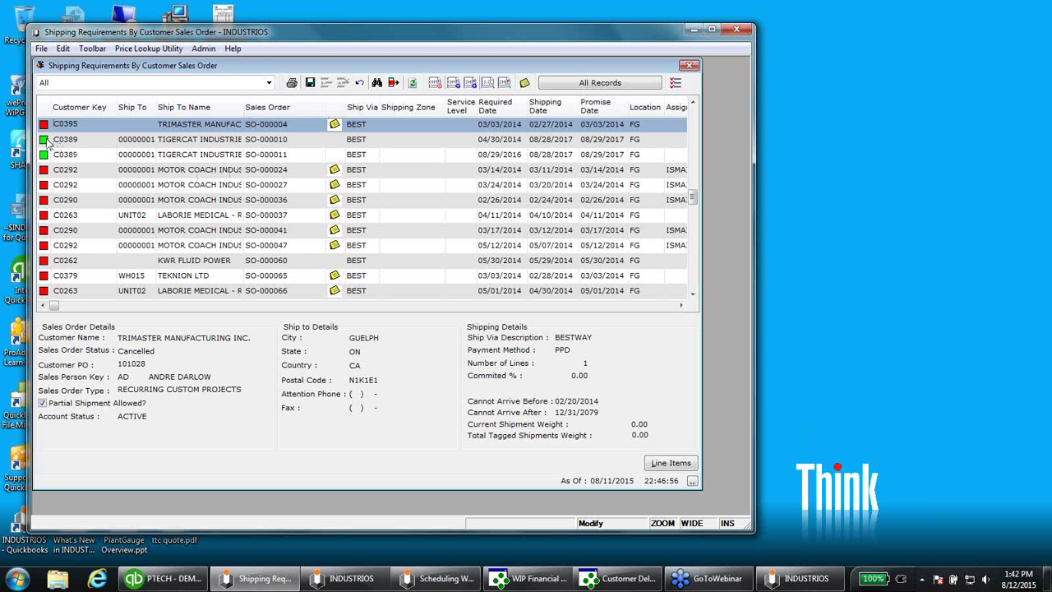
Filter the shipping requirements to Fully Committed (Green) sales orders
{"action": "mouse_move", "coordinate": [48, 157]}
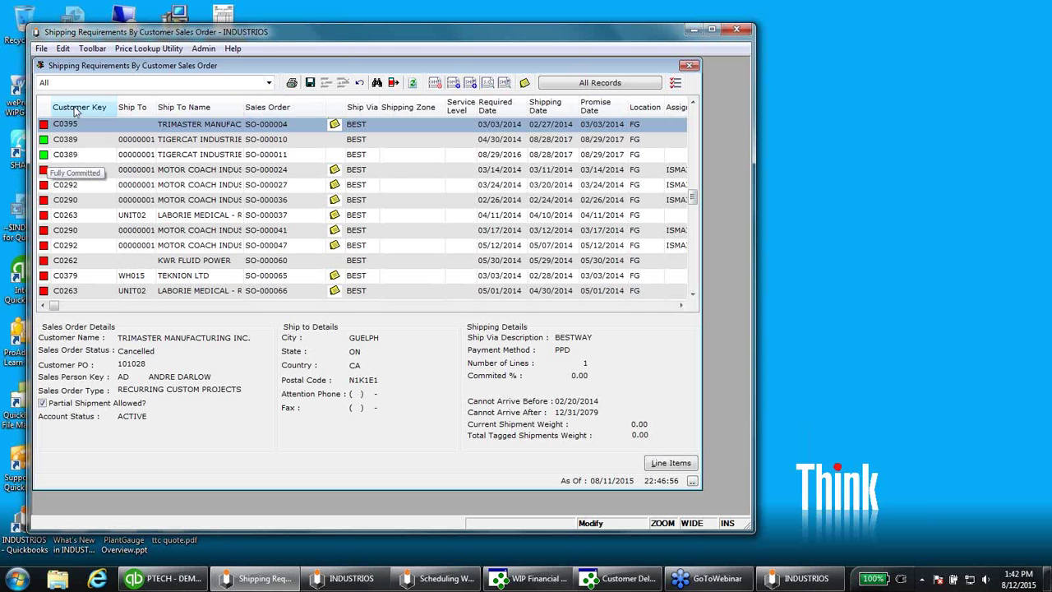
{"action": "left_click", "coordinate": [82, 82]}
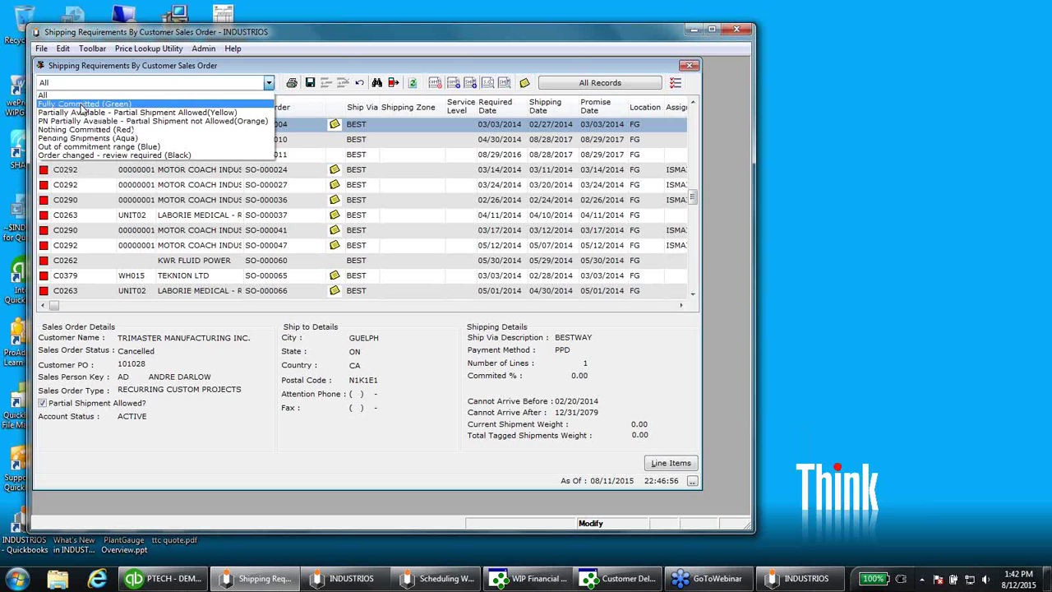
{"action": "left_click", "coordinate": [82, 104]}
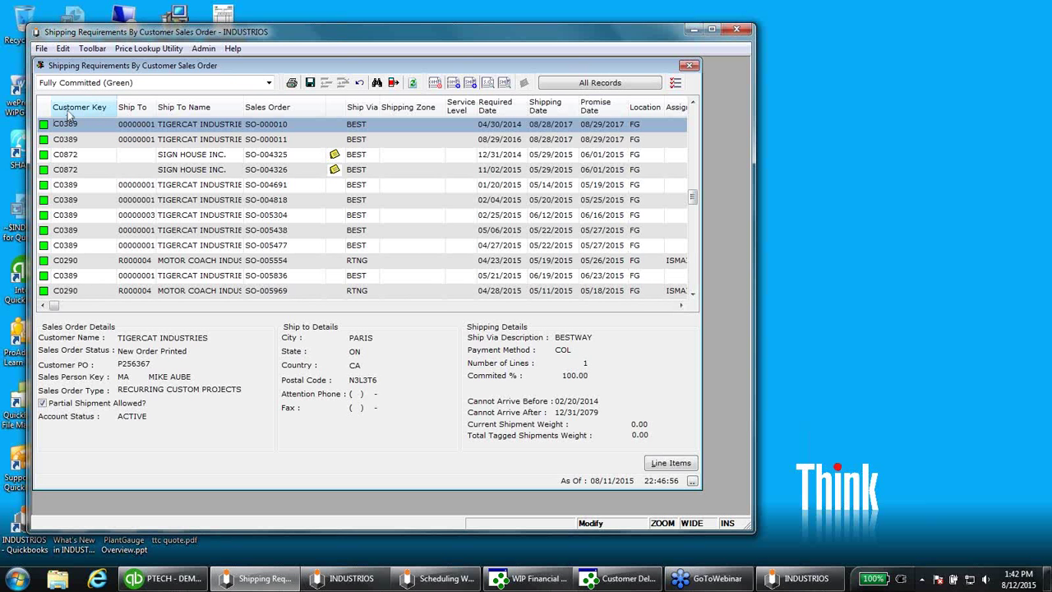
Filter the shipping requirements to Partially Available - Partial Shipment Allowed(Yellow) and look through the details of several listed orders
{"action": "left_click", "coordinate": [110, 85]}
{"action": "left_click", "coordinate": [111, 112]}
{"action": "left_click", "coordinate": [61, 140]}
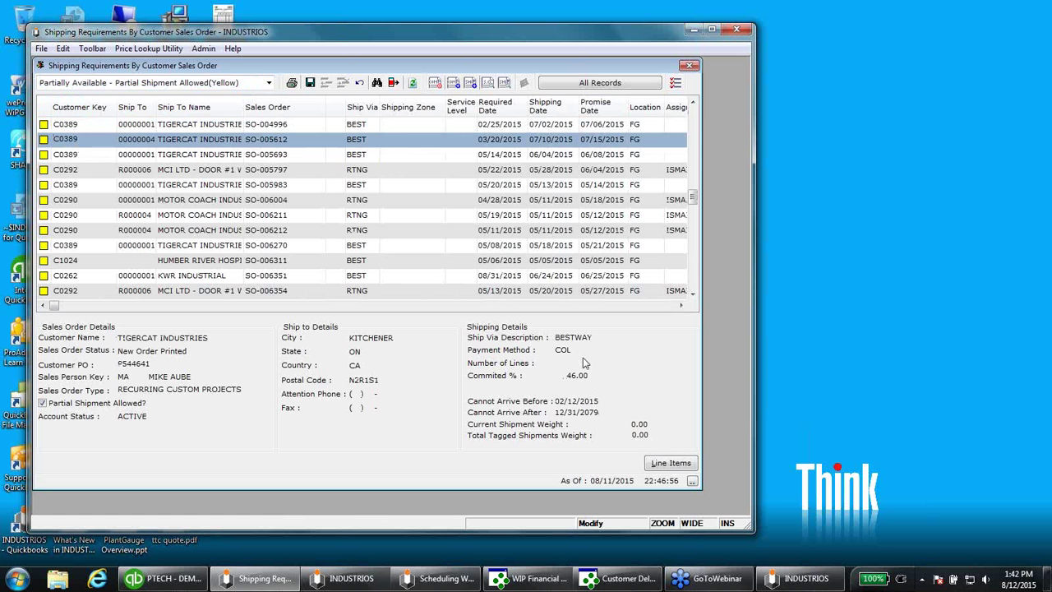
{"action": "key", "text": "Down"}
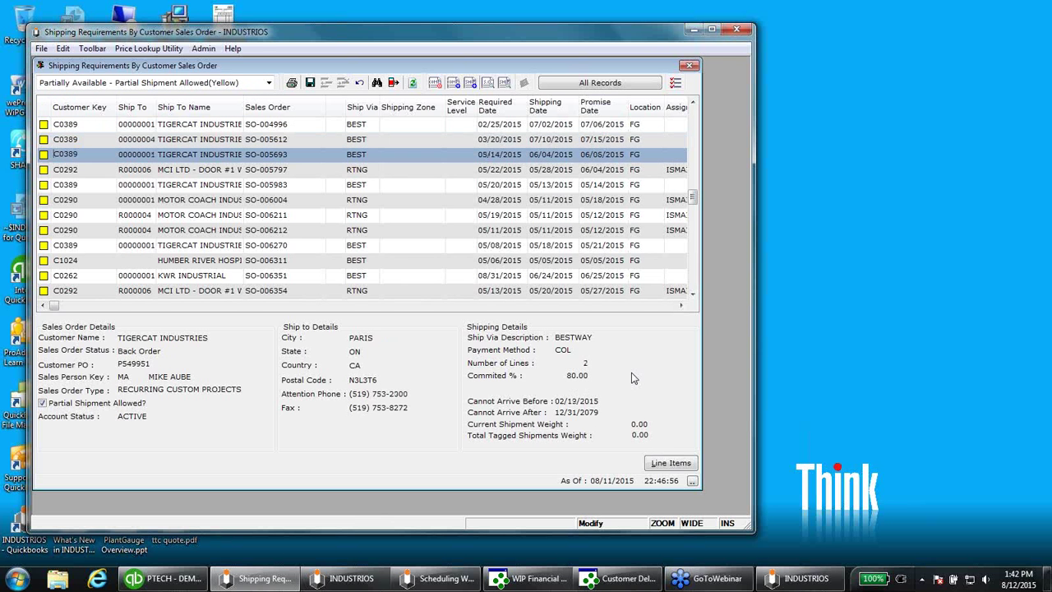
{"action": "key", "text": "Down"}
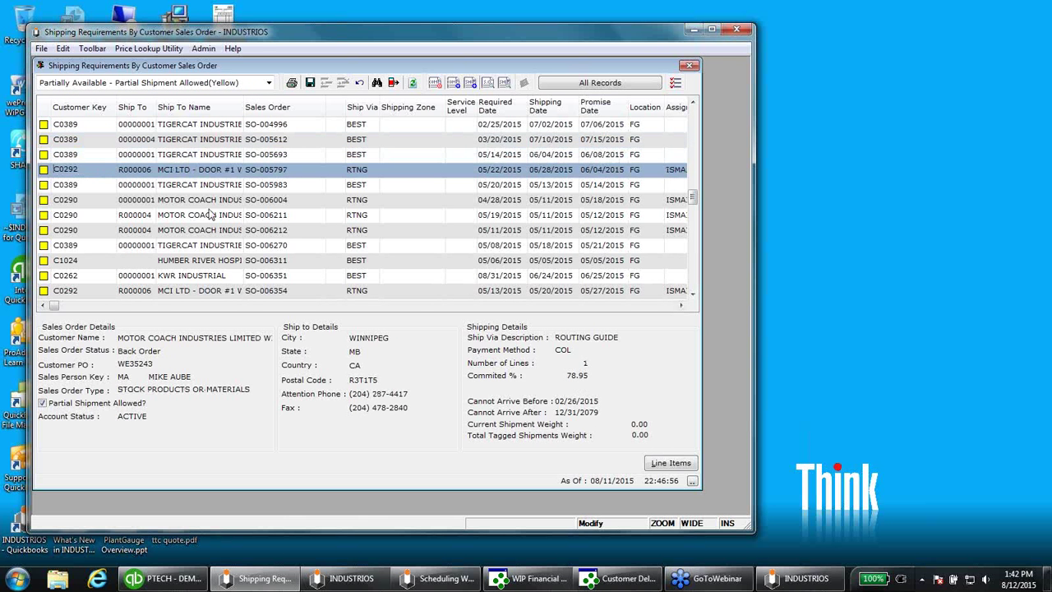
View the line items of the selected MCI LTD - DOOR #1 sales order and leave the shipping requirements
{"action": "left_click", "coordinate": [670, 463]}
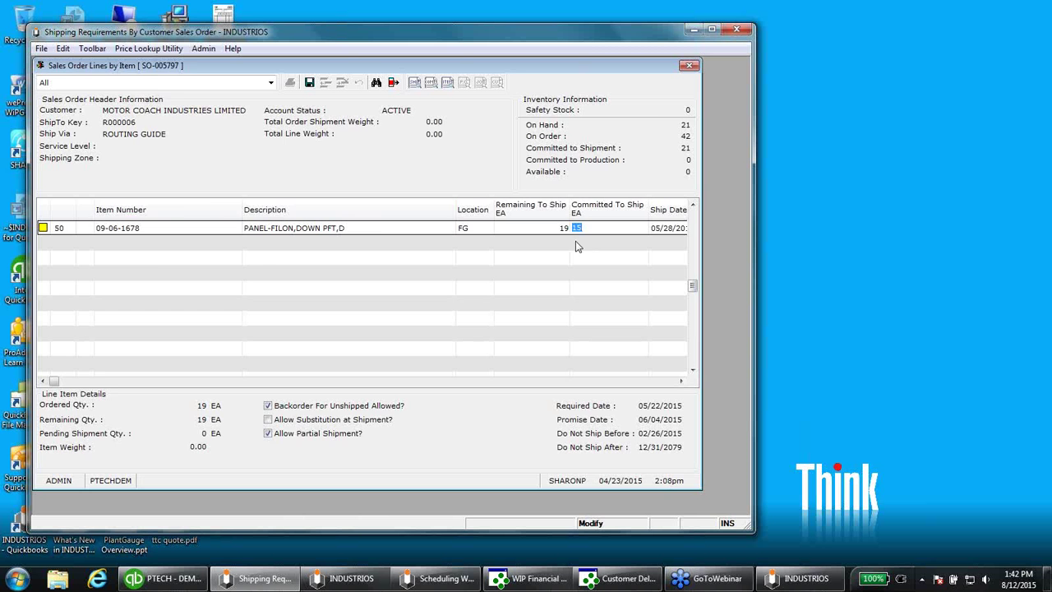
{"action": "key", "text": "Escape"}
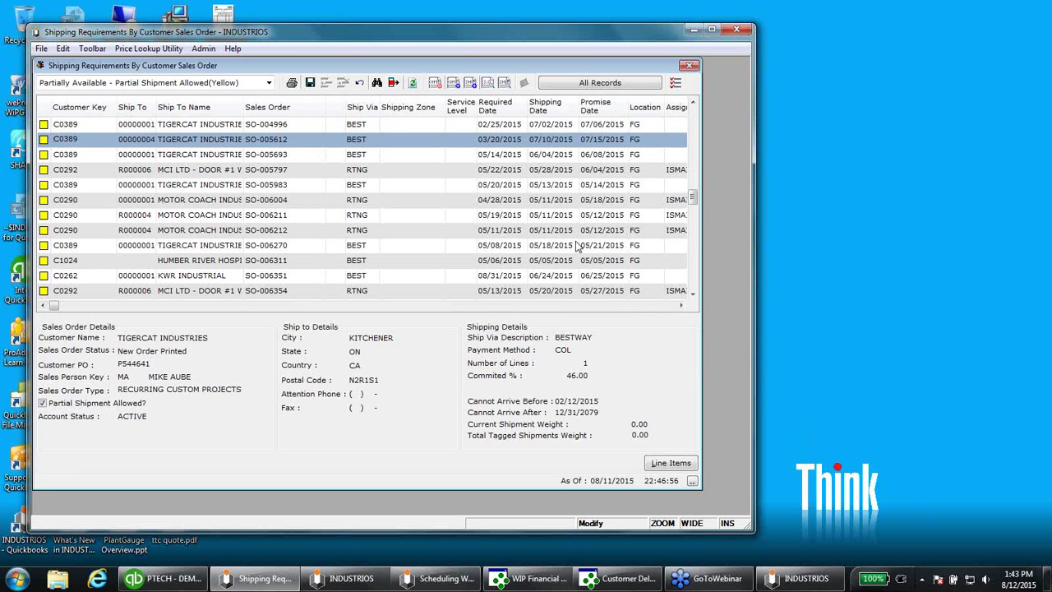
{"action": "key", "text": "Escape"}
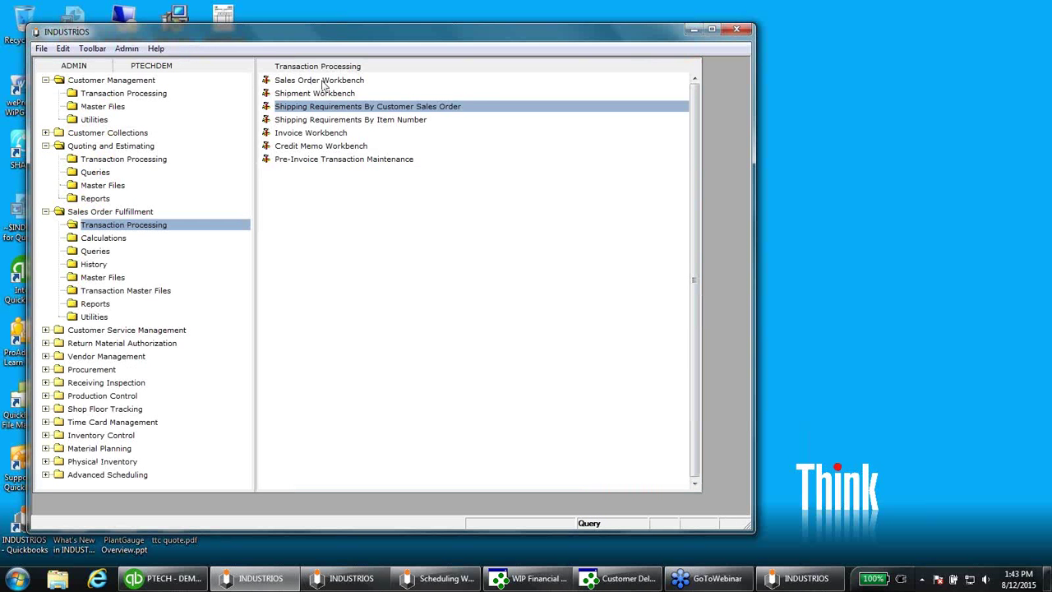
Open the Shipment Workbench and review the first shipment's carrier details, shipment details and line items
{"action": "left_click", "coordinate": [300, 96]}
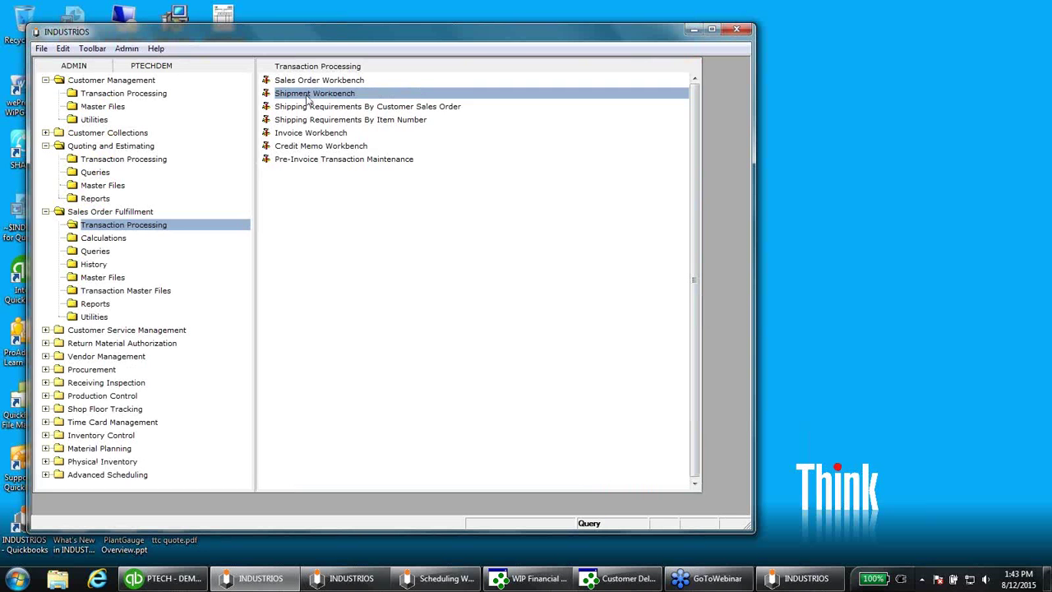
{"action": "double_click", "coordinate": [308, 97]}
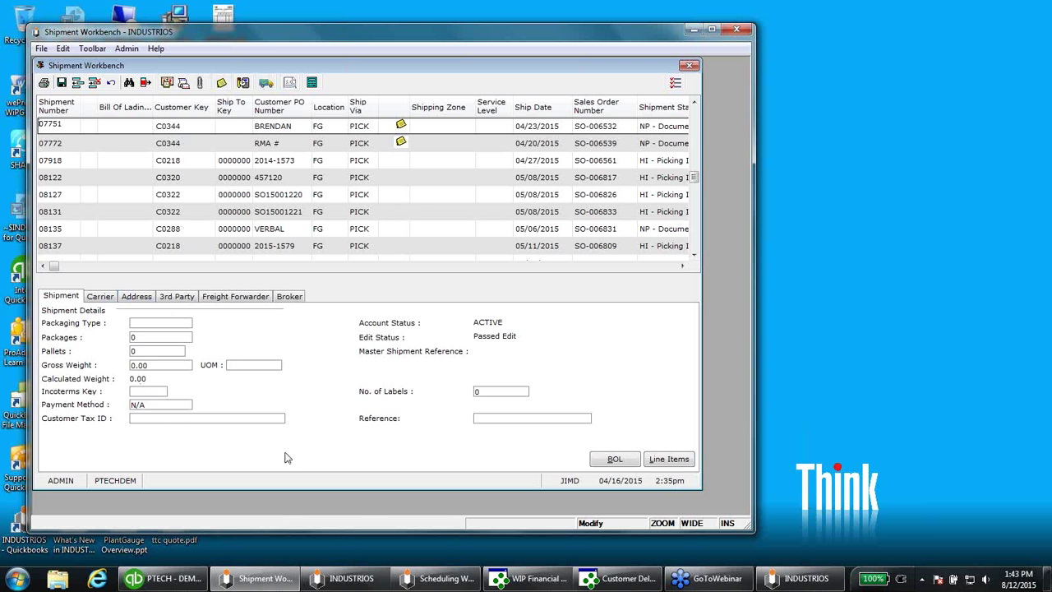
{"action": "left_click", "coordinate": [109, 300]}
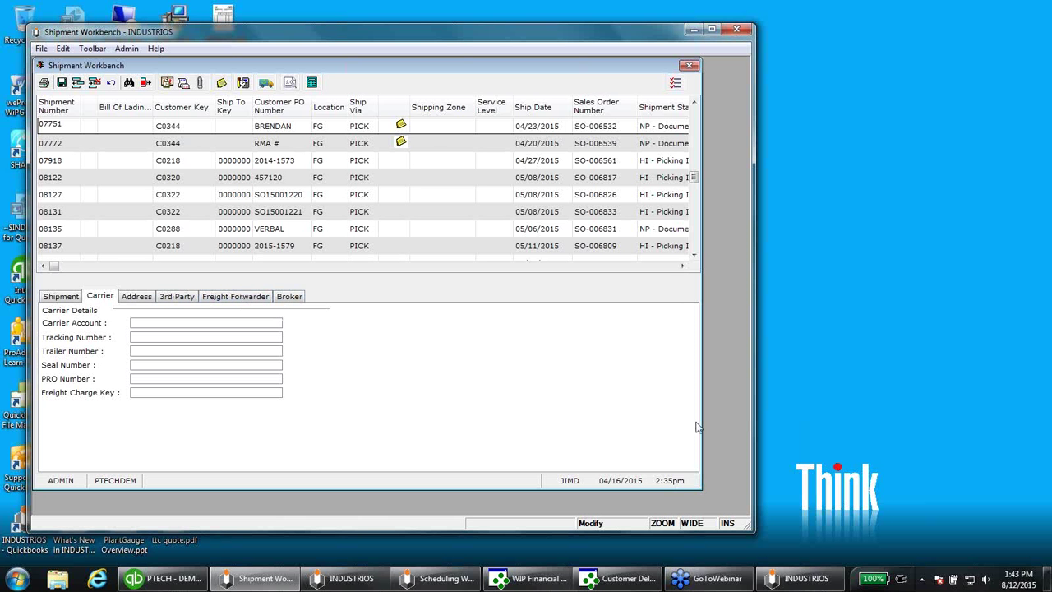
{"action": "left_click", "coordinate": [64, 298]}
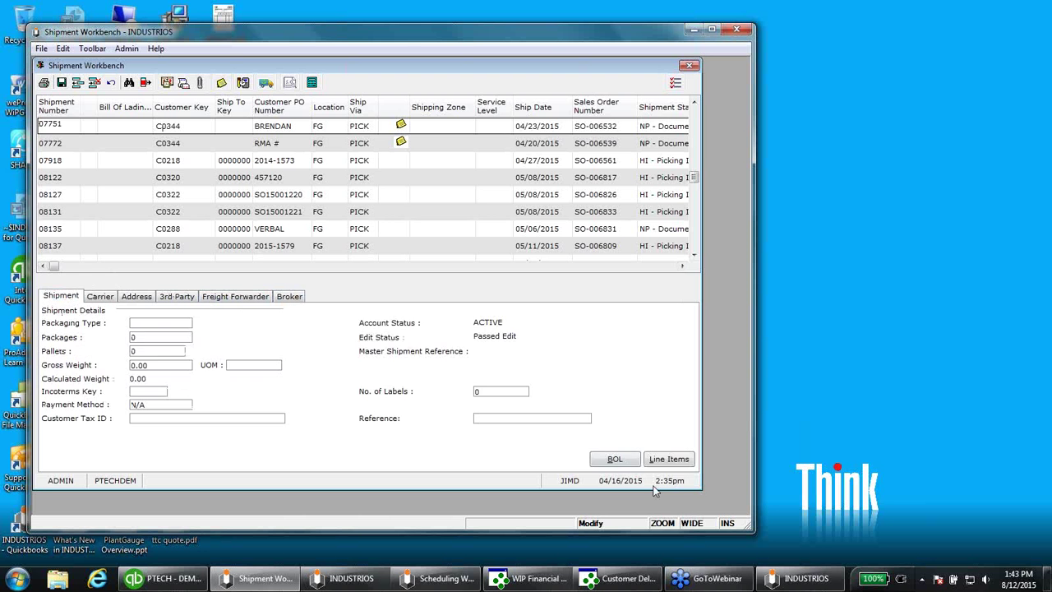
{"action": "left_click", "coordinate": [669, 459]}
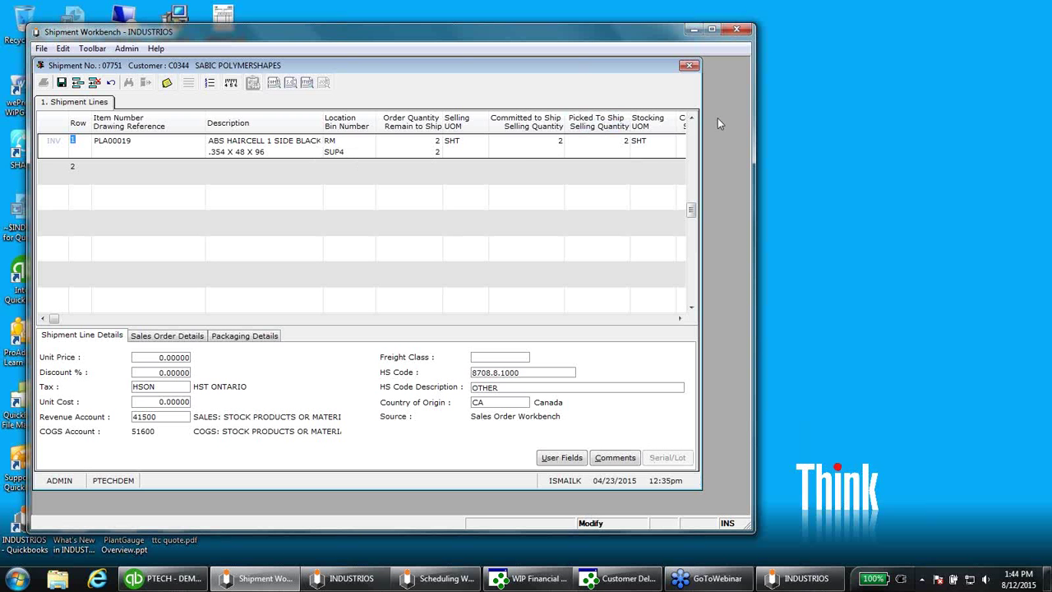
{"action": "left_click", "coordinate": [690, 67]}
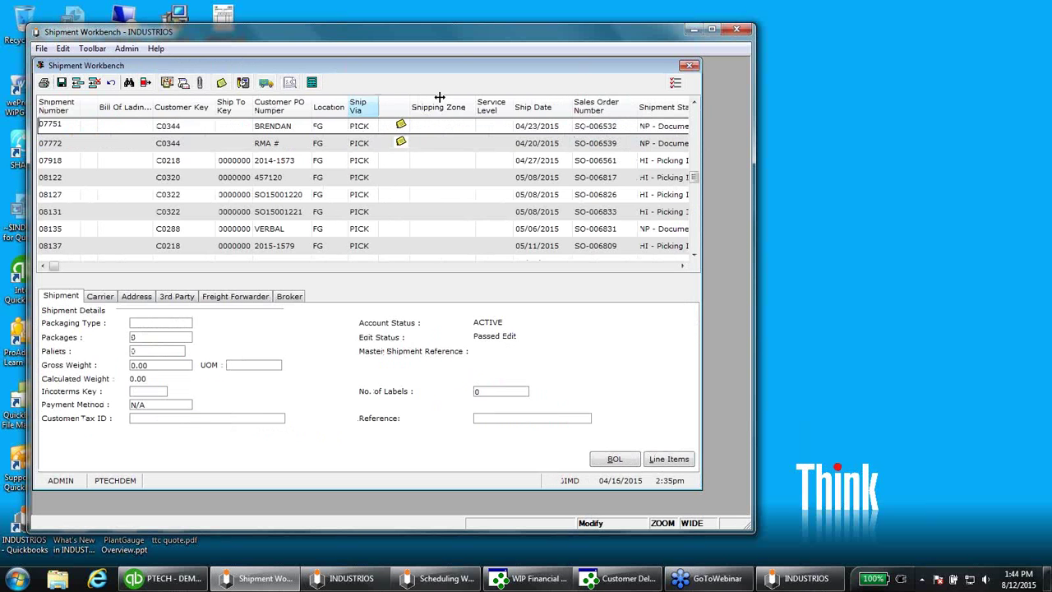
Review the printable shipment documents, including the packing slip, pick ticket and bill of lading, without processing any of them
{"action": "left_click", "coordinate": [44, 82]}
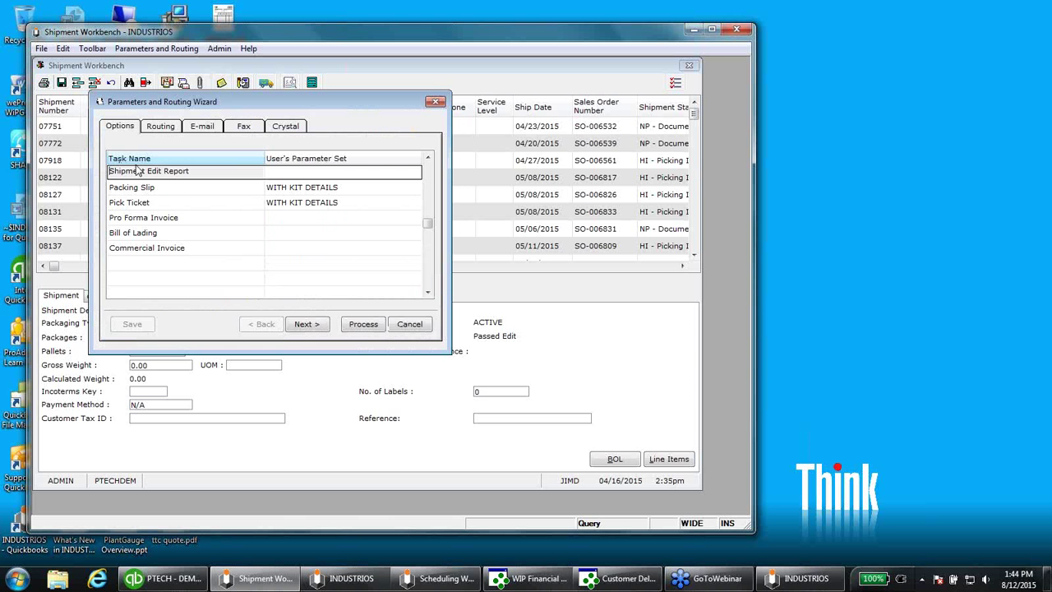
{"action": "key", "text": "Down"}
{"action": "key", "text": "Down"}
{"action": "left_click", "coordinate": [186, 188]}
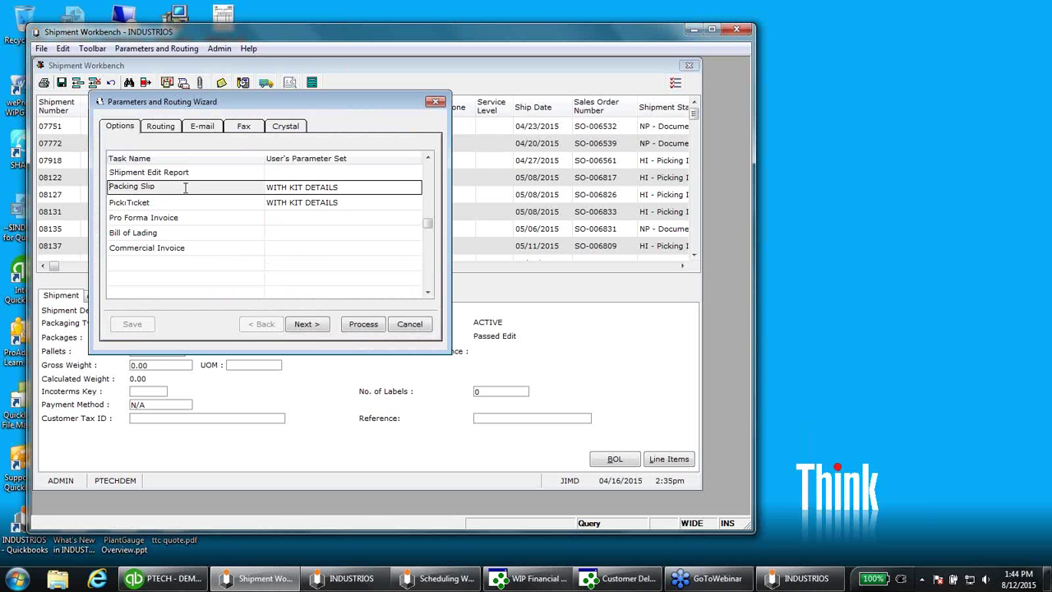
{"action": "key", "text": "Down"}
{"action": "key", "text": "Down"}
{"action": "key", "text": "Down"}
{"action": "key", "text": "Down"}
{"action": "key", "text": "Up"}
{"action": "key", "text": "Up"}
{"action": "key", "text": "Down"}
{"action": "key", "text": "Down"}
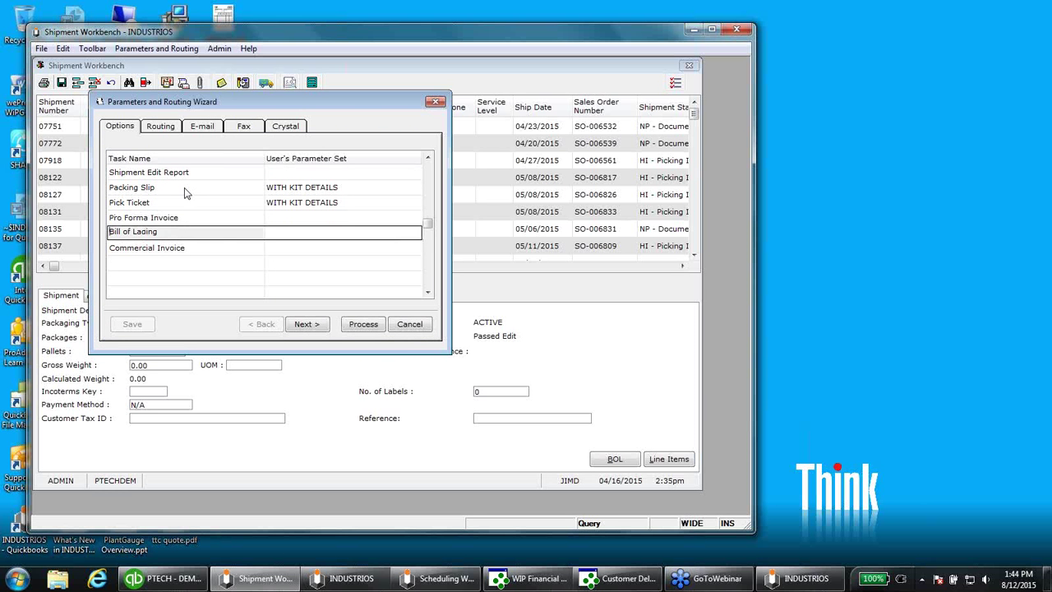
{"action": "key", "text": "Up"}
{"action": "left_click", "coordinate": [411, 324]}
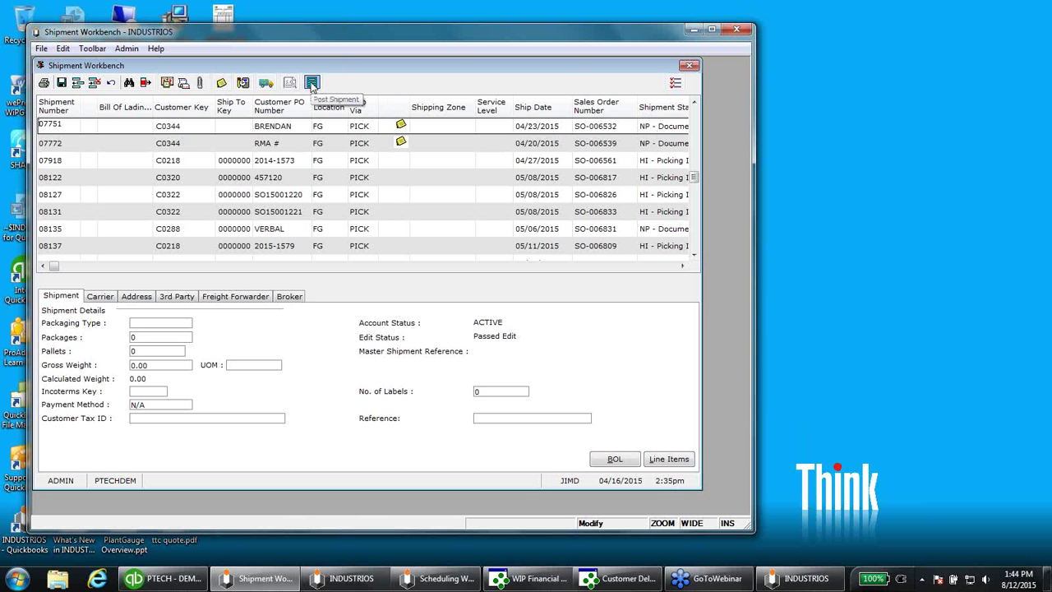
Leave the Shipment Workbench and open the Invoice Workbench
{"action": "key", "text": "Escape"}
{"action": "left_click", "coordinate": [342, 135]}
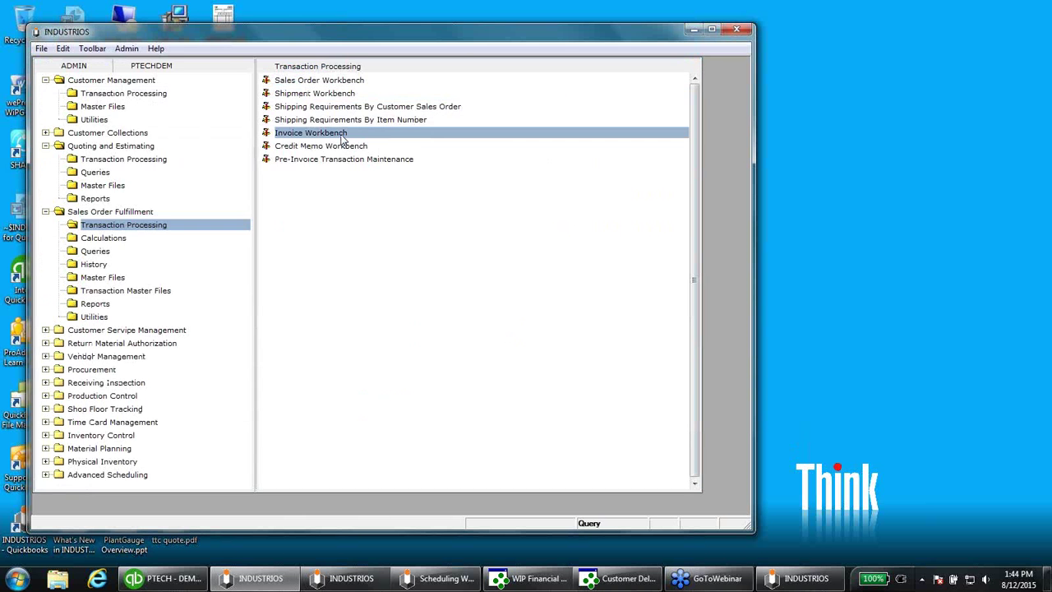
{"action": "double_click", "coordinate": [343, 140]}
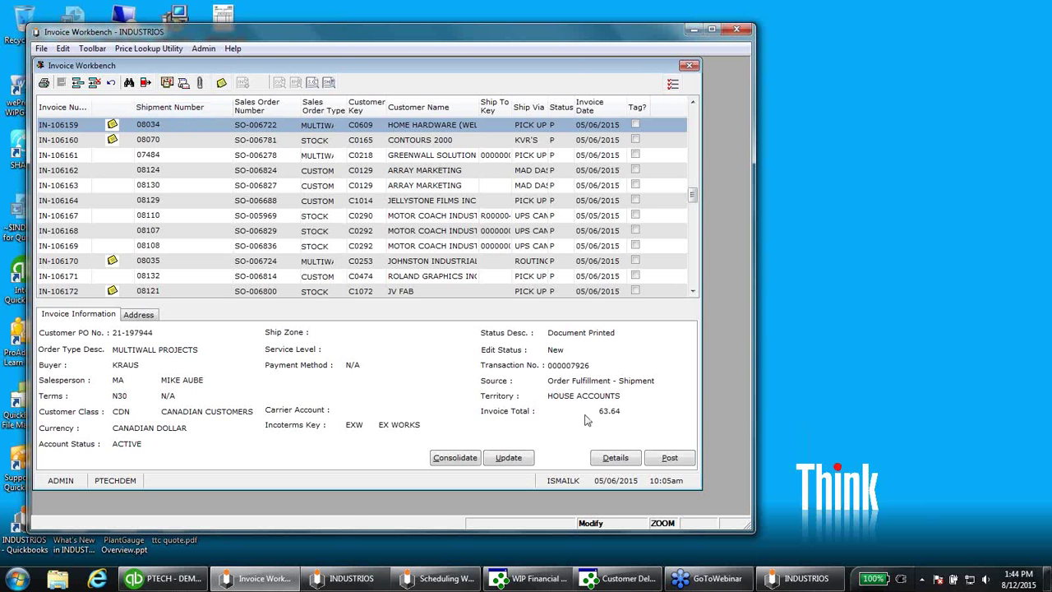
Review the details and line items of the first HOME HARDWARE invoice and return to the invoice list
{"action": "left_click", "coordinate": [615, 458]}
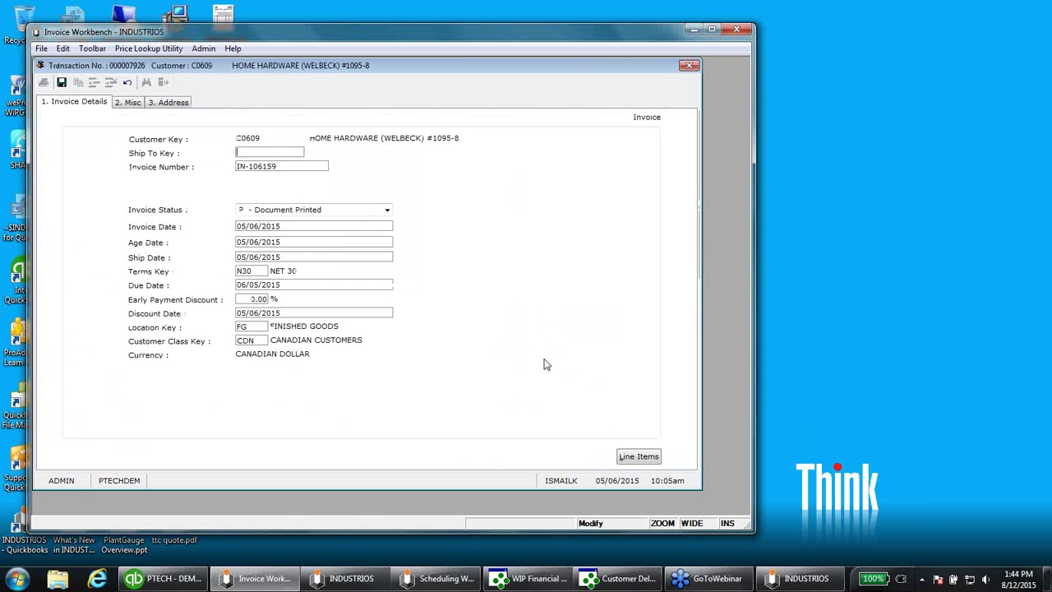
{"action": "left_click", "coordinate": [652, 460]}
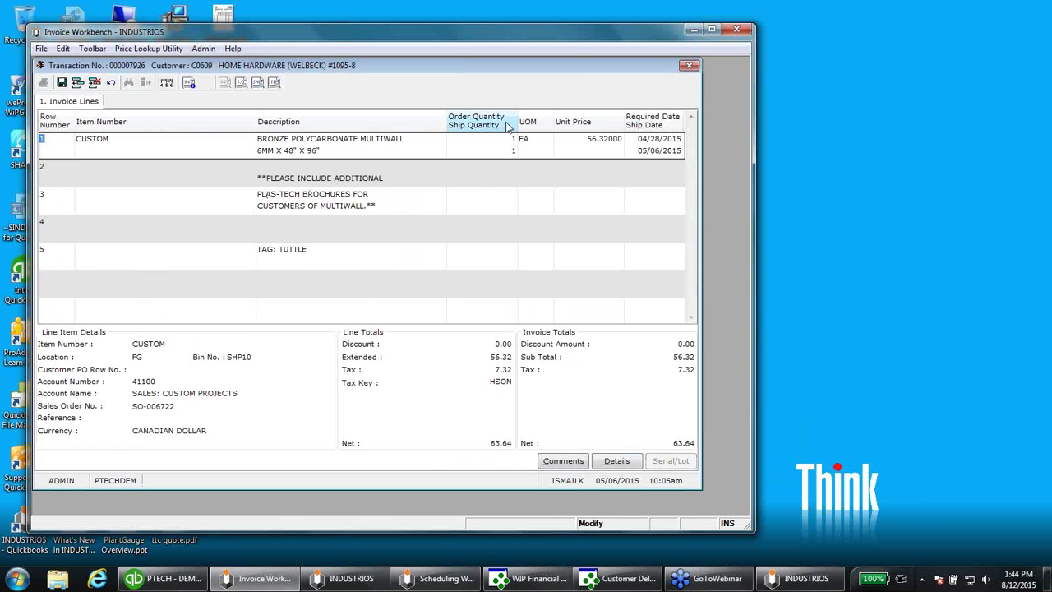
{"action": "left_click", "coordinate": [688, 64]}
{"action": "left_click", "coordinate": [688, 65]}
Explore the Invoice document's e-mail and routing options, choose Email/Fax as the output, and cancel without processing it
{"action": "left_click", "coordinate": [44, 83]}
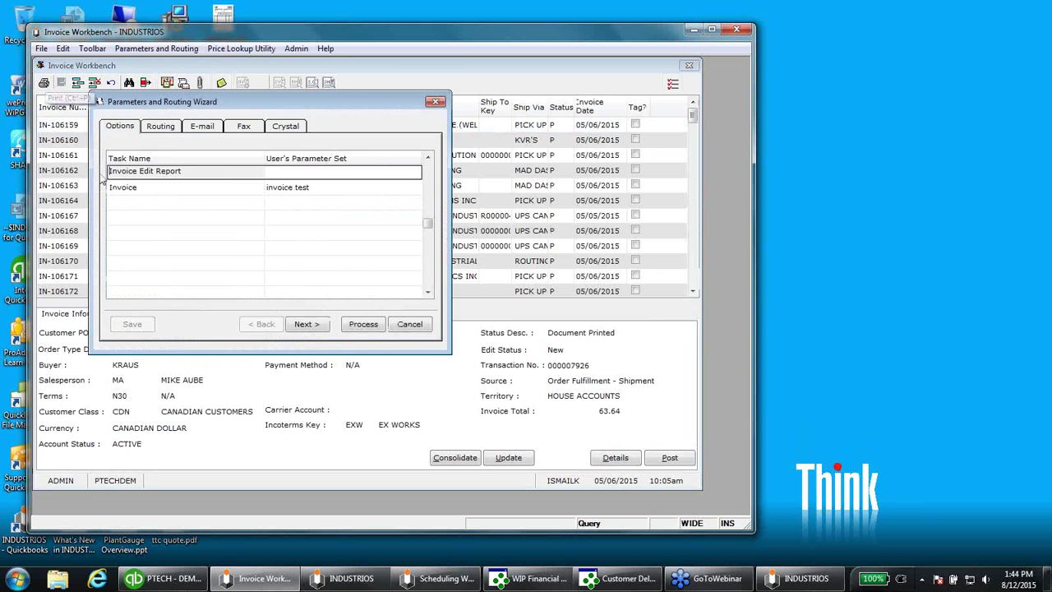
{"action": "left_click", "coordinate": [138, 188]}
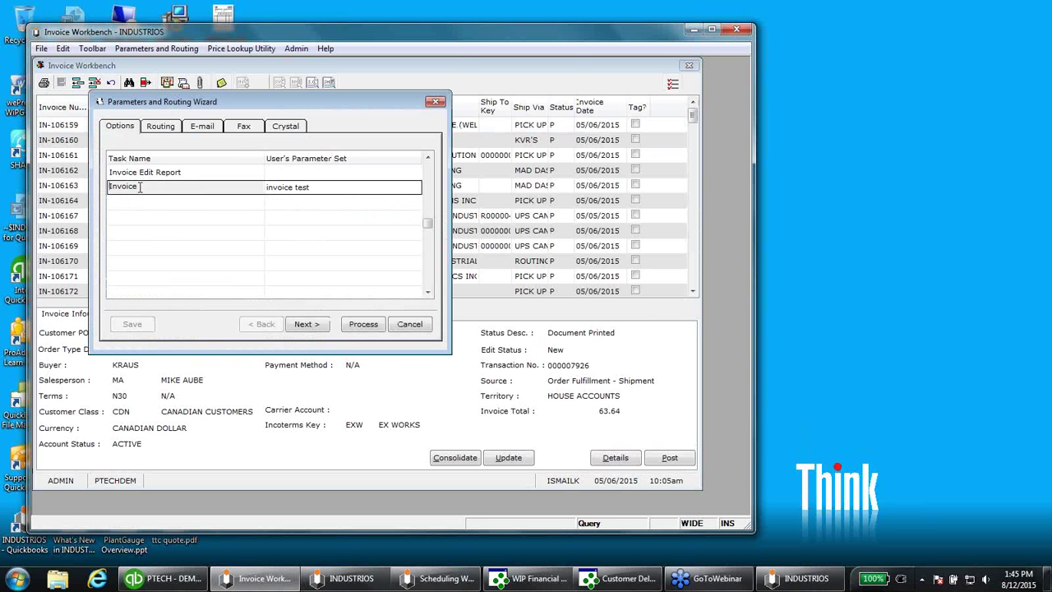
{"action": "left_click", "coordinate": [201, 128]}
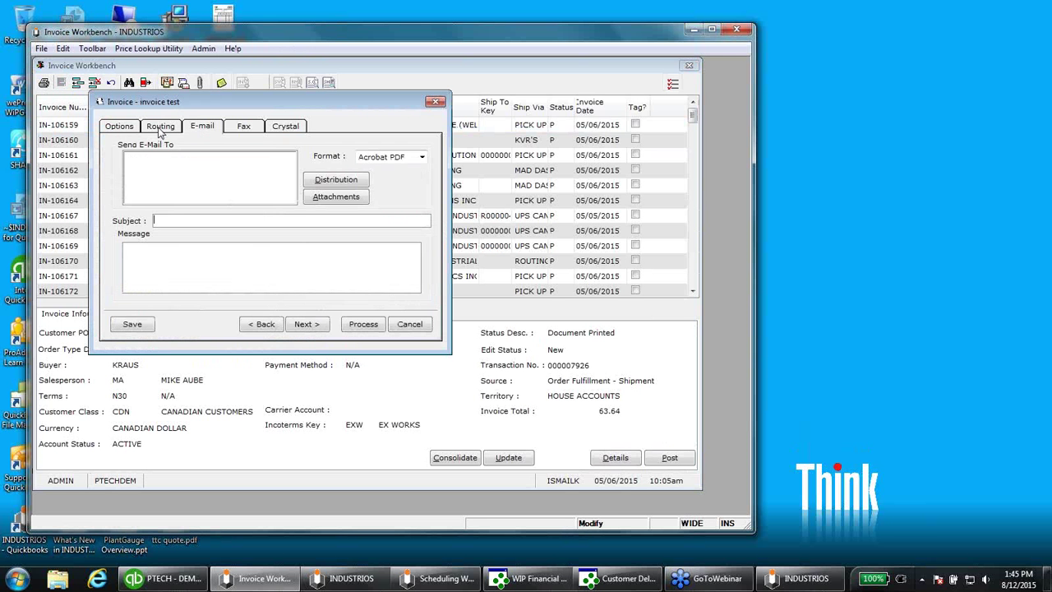
{"action": "left_click", "coordinate": [161, 128]}
{"action": "left_click", "coordinate": [269, 157]}
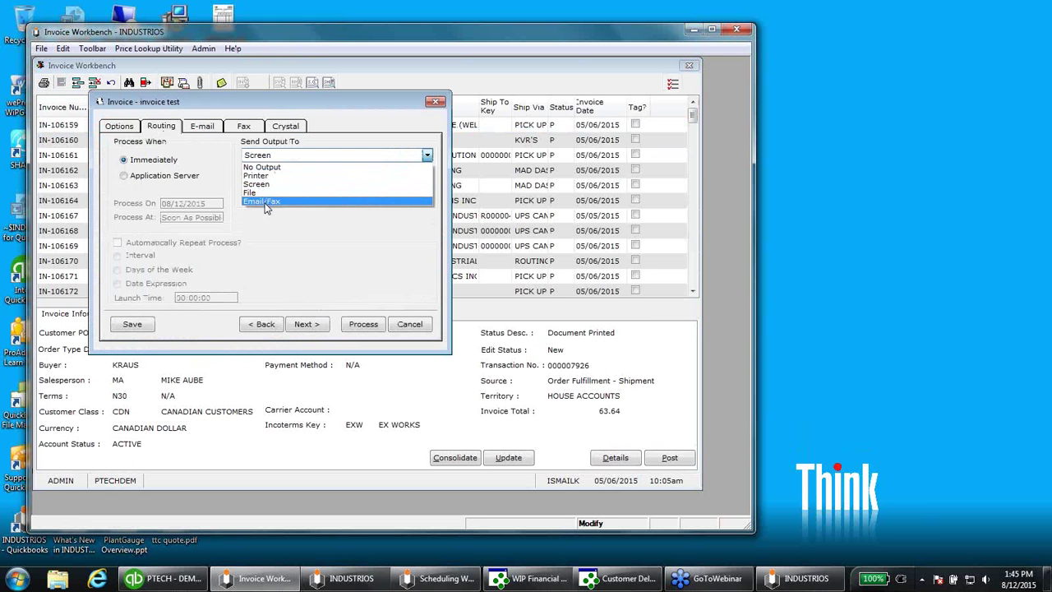
{"action": "left_click", "coordinate": [265, 202]}
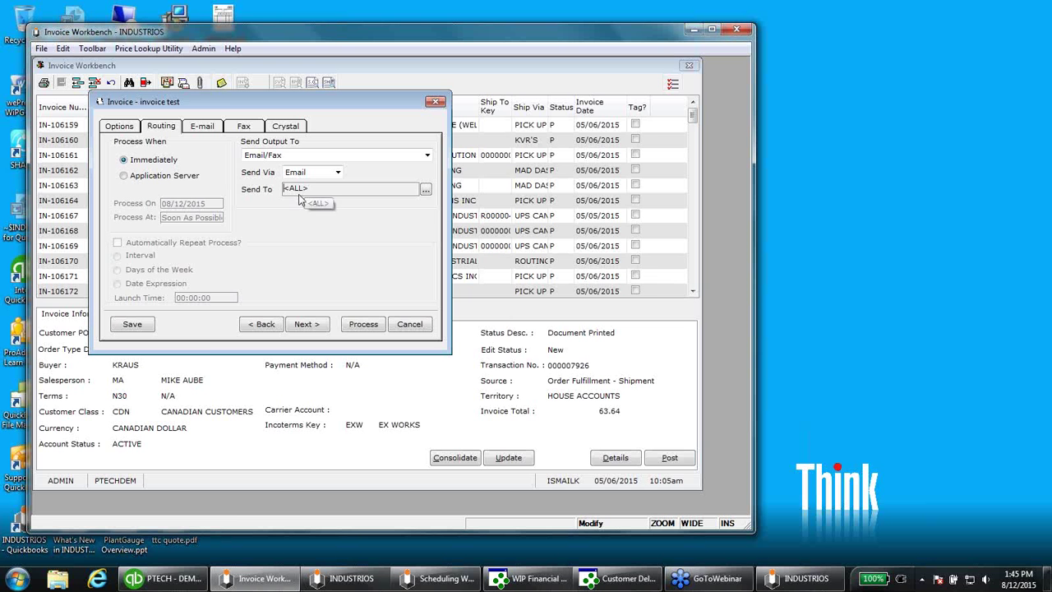
{"action": "left_click", "coordinate": [413, 326]}
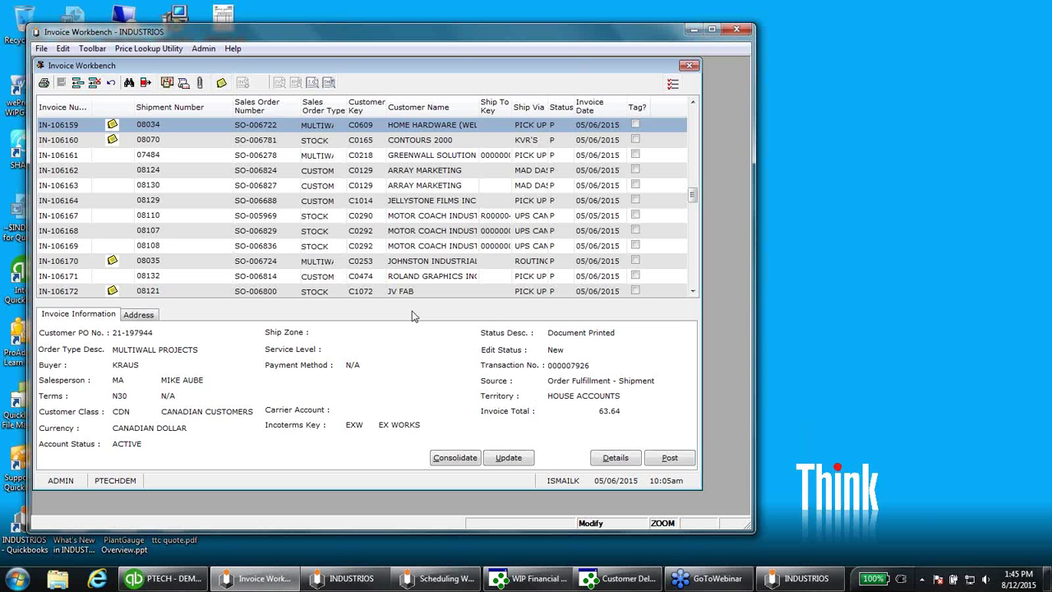
Leave the Invoice Workbench and open the Vendor Accounts Workbench from Vendor Management's transaction processing
{"action": "key", "text": "Escape"}
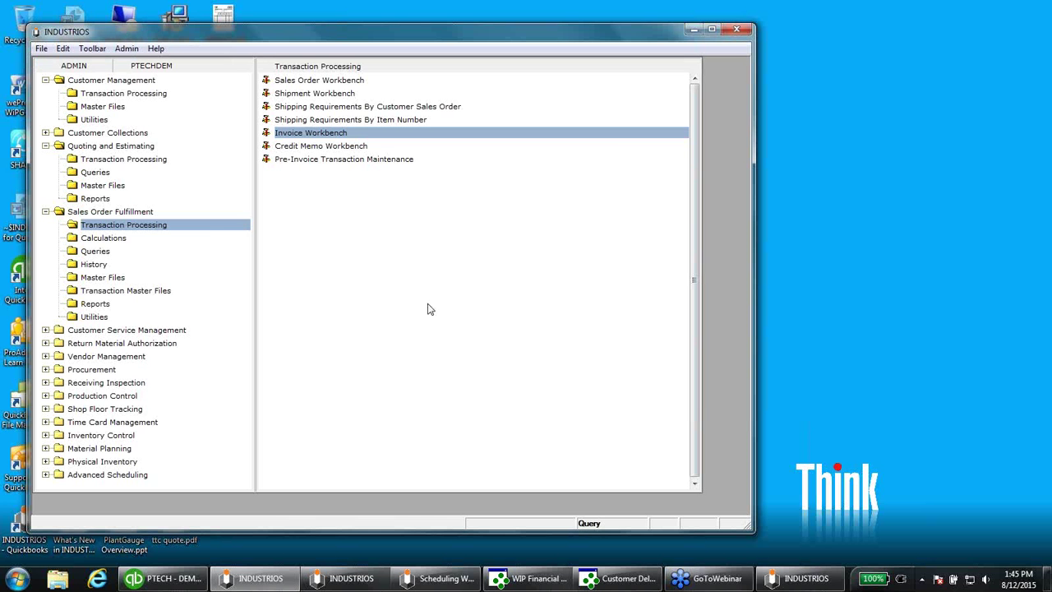
{"action": "left_click", "coordinate": [92, 360]}
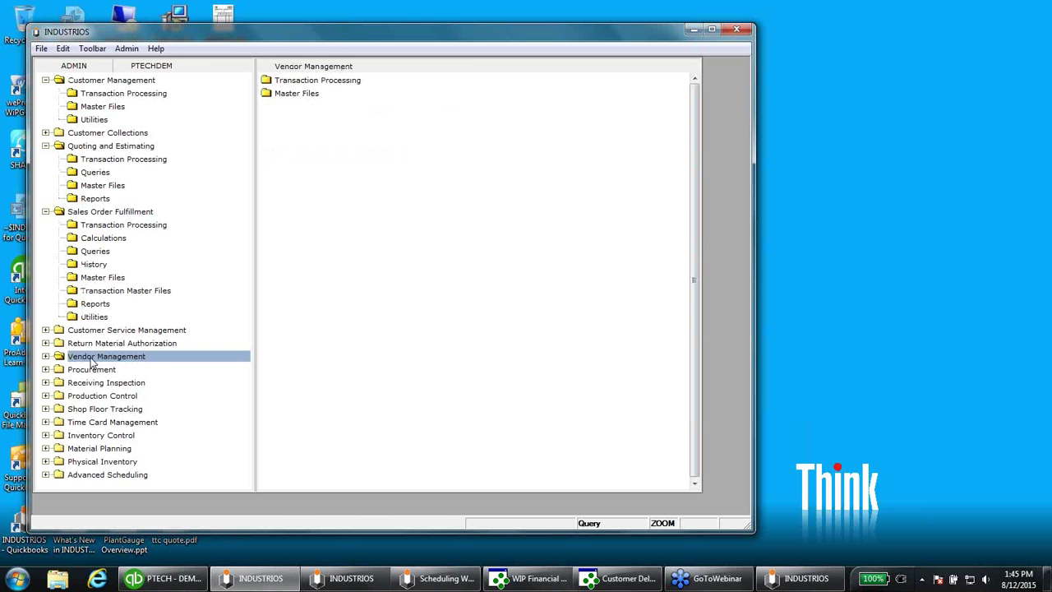
{"action": "left_click", "coordinate": [46, 356]}
{"action": "left_click", "coordinate": [107, 290]}
{"action": "double_click", "coordinate": [359, 81]}
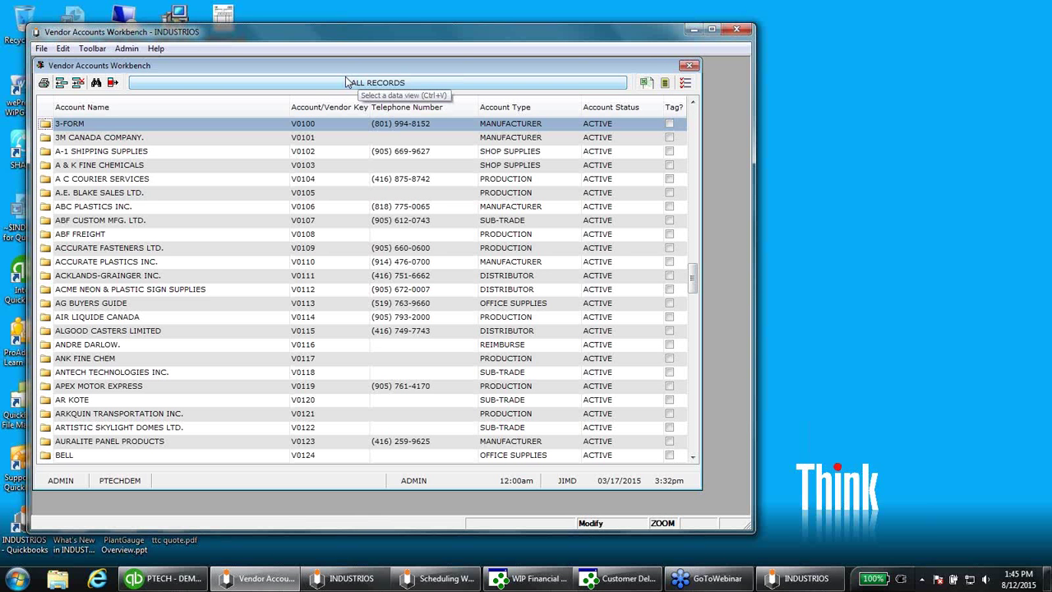
Open the ABC PLASTICS INC. vendor account and review its accounts payable profile and account information
{"action": "double_click", "coordinate": [50, 209]}
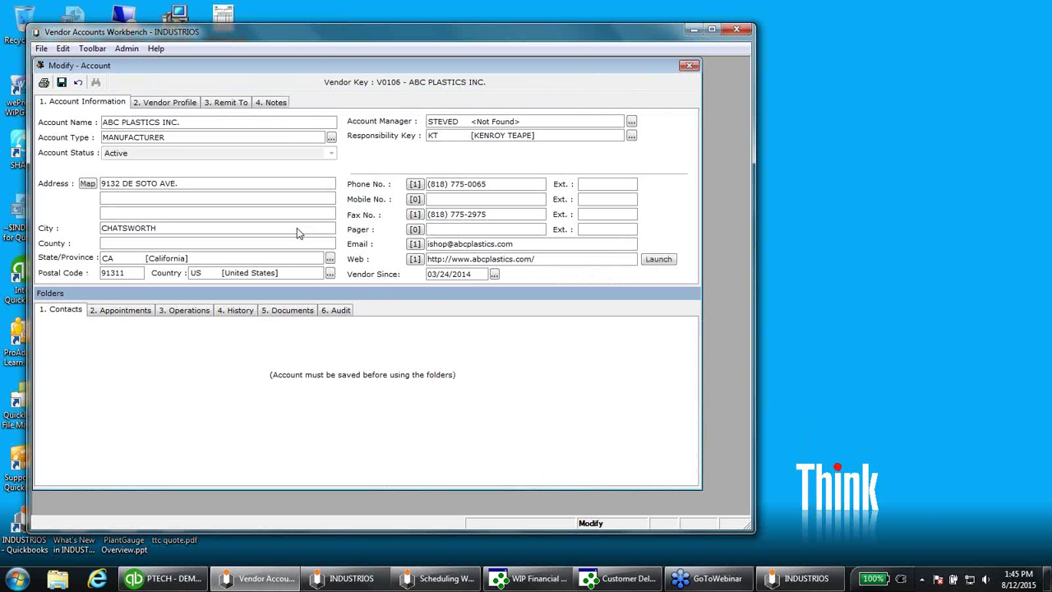
{"action": "left_click", "coordinate": [183, 107]}
{"action": "left_click", "coordinate": [120, 211]}
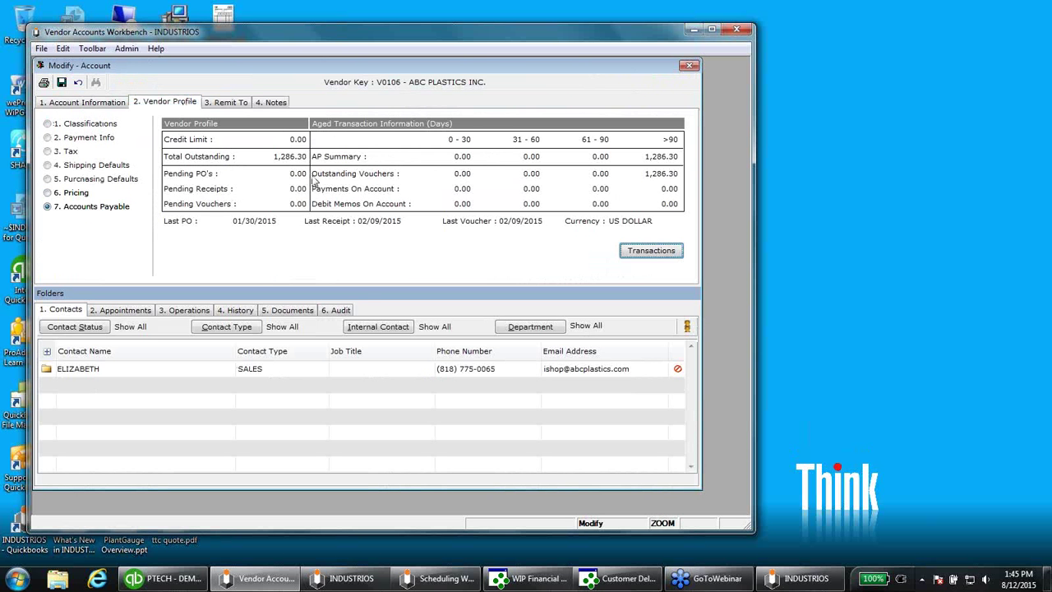
{"action": "left_click", "coordinate": [99, 103]}
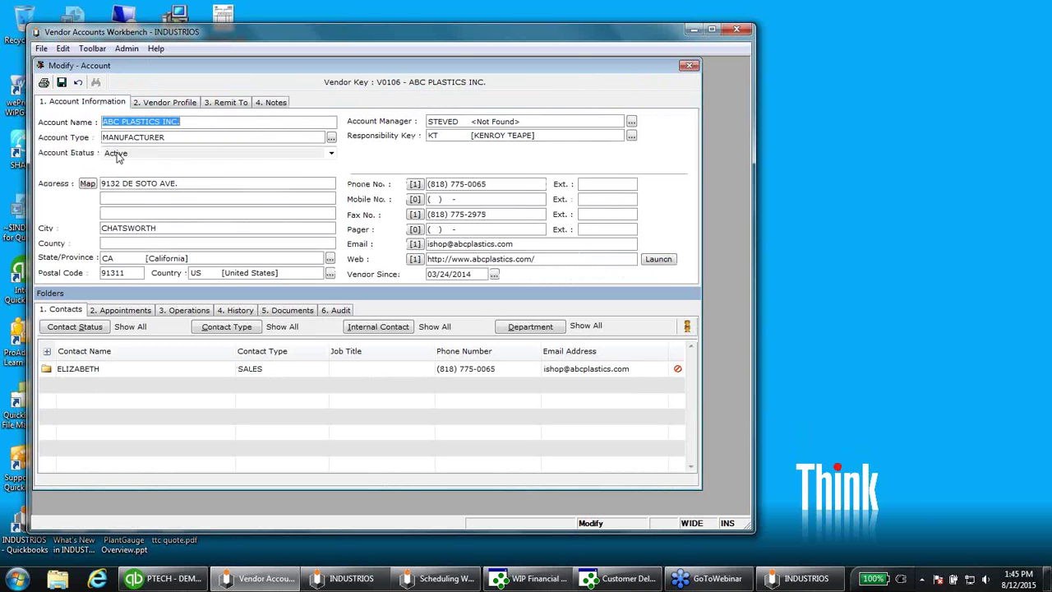
Review the vendor's purchase orders, voucher history, contacts and appointments, and leave the Vendor Accounts Workbench
{"action": "left_click", "coordinate": [176, 312]}
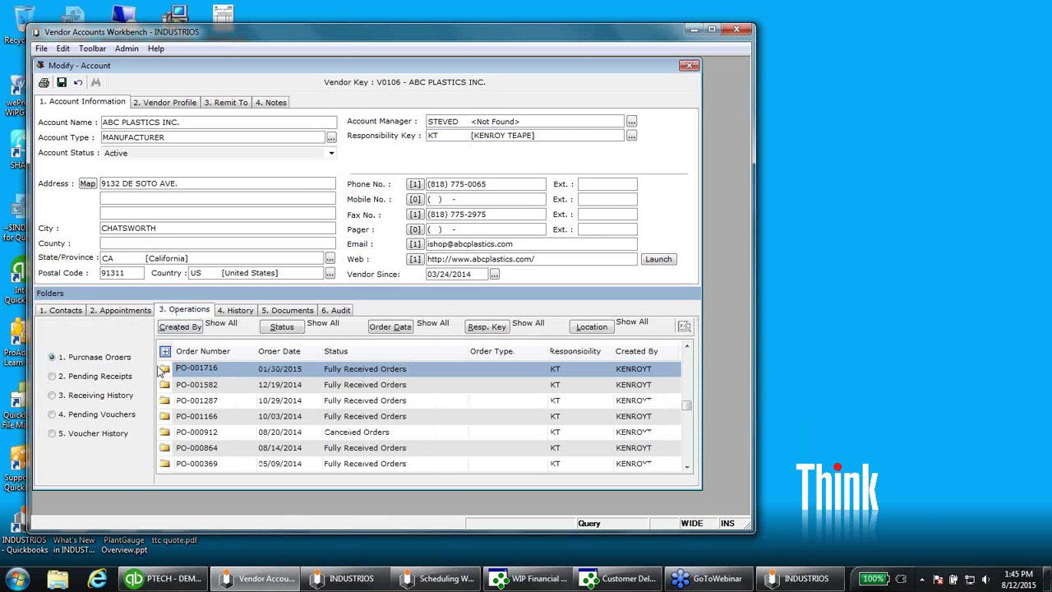
{"action": "left_click", "coordinate": [107, 434]}
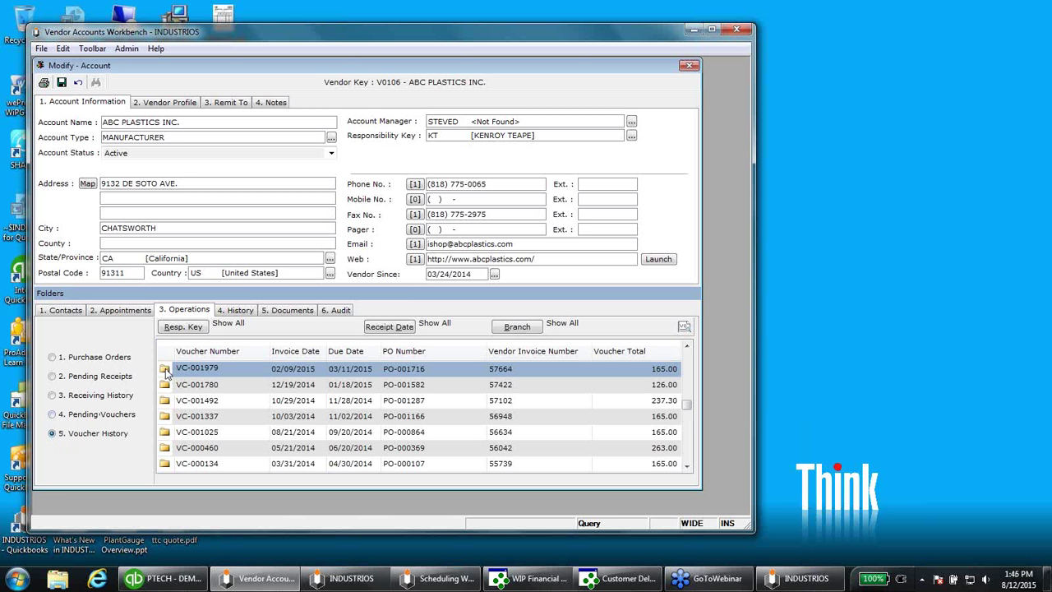
{"action": "left_click", "coordinate": [77, 314]}
{"action": "left_click", "coordinate": [116, 313]}
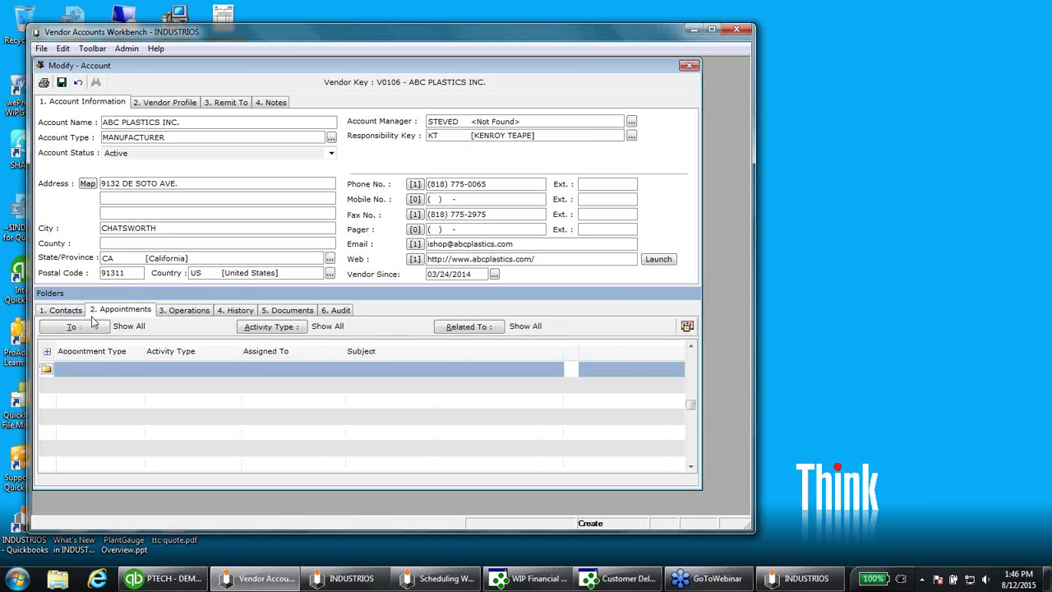
{"action": "left_click", "coordinate": [78, 315]}
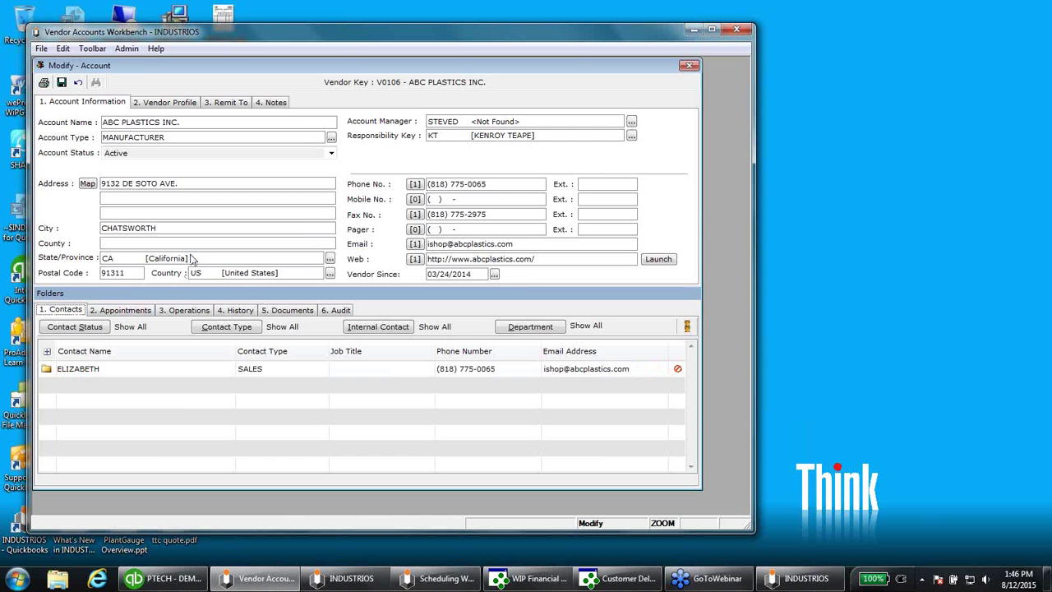
{"action": "key", "text": "Escape"}
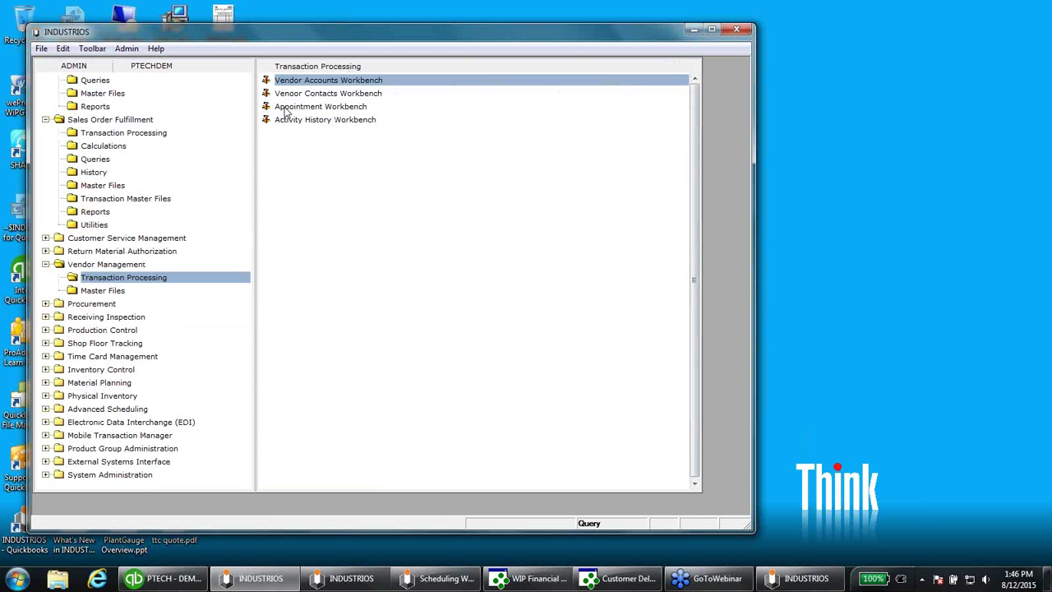
Look over the Procurement transaction workbenches and open the Purchasing Workbench
{"action": "left_click", "coordinate": [48, 306]}
{"action": "left_click", "coordinate": [104, 292]}
{"action": "left_click", "coordinate": [291, 84]}
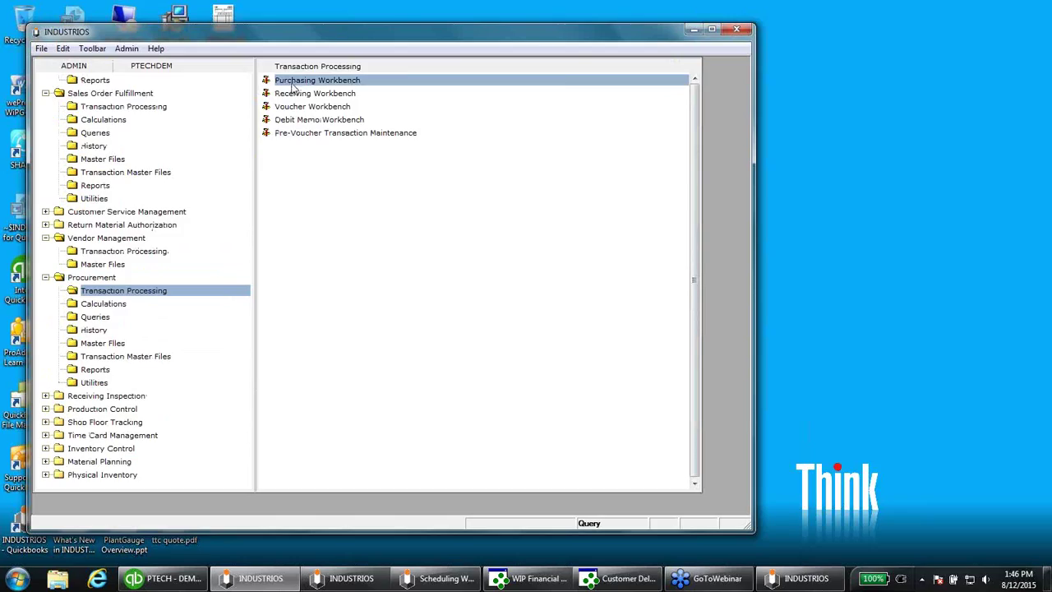
{"action": "left_click", "coordinate": [293, 96]}
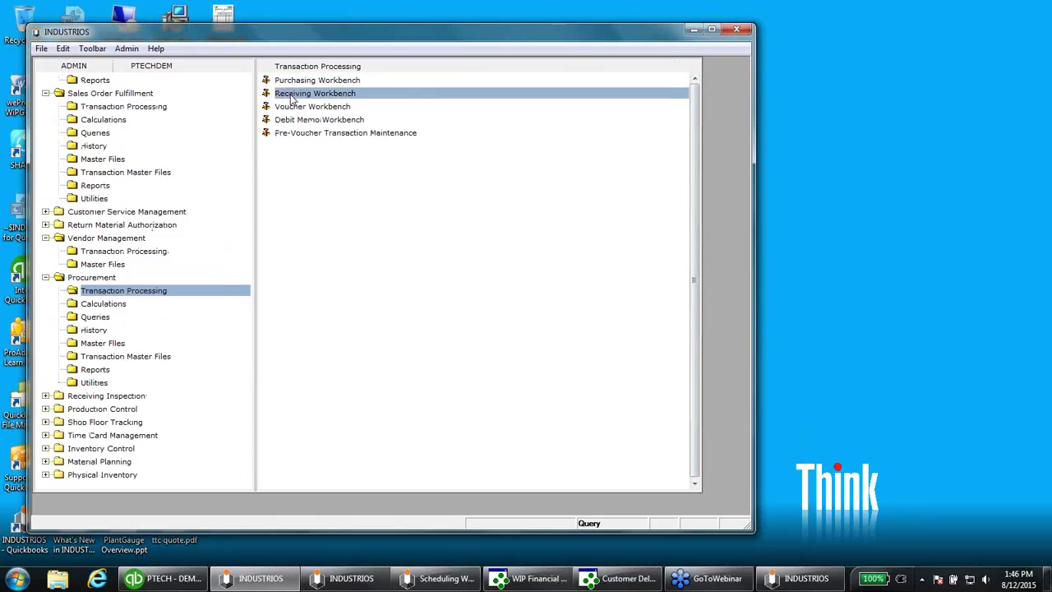
{"action": "left_click", "coordinate": [308, 110]}
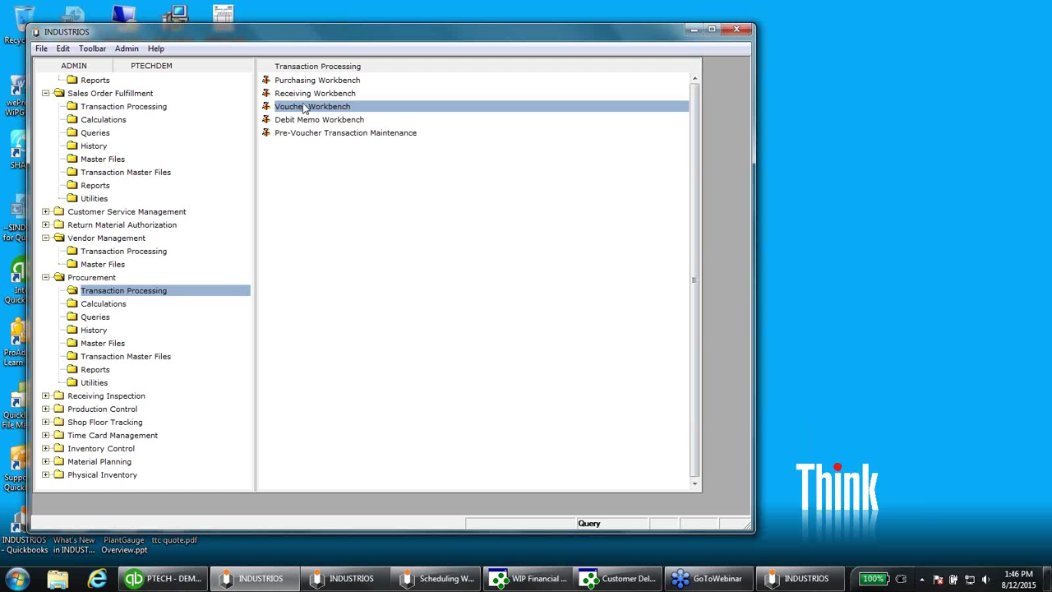
{"action": "left_click", "coordinate": [313, 85]}
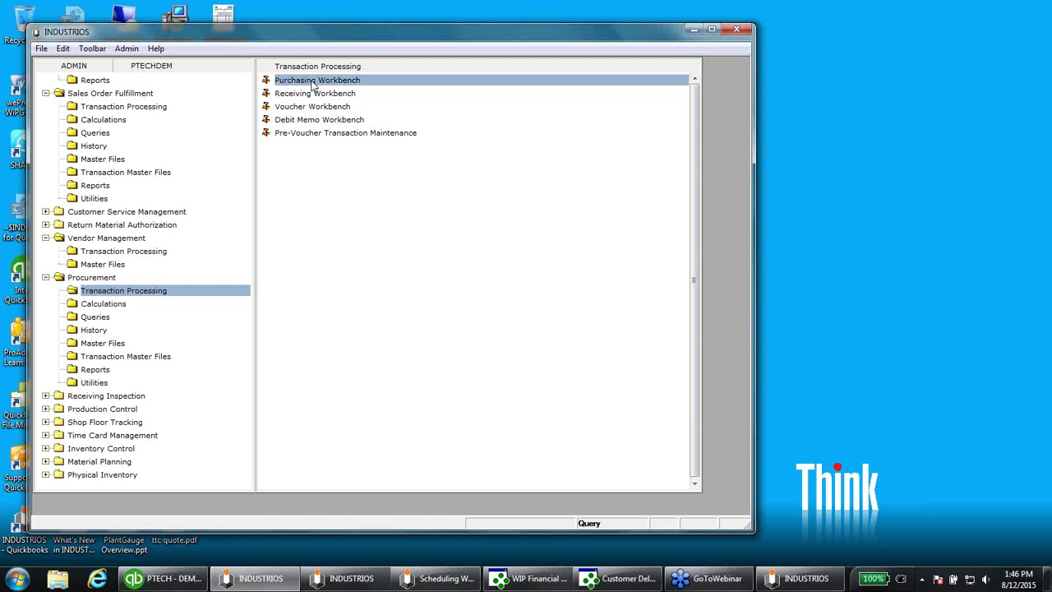
{"action": "double_click", "coordinate": [313, 82]}
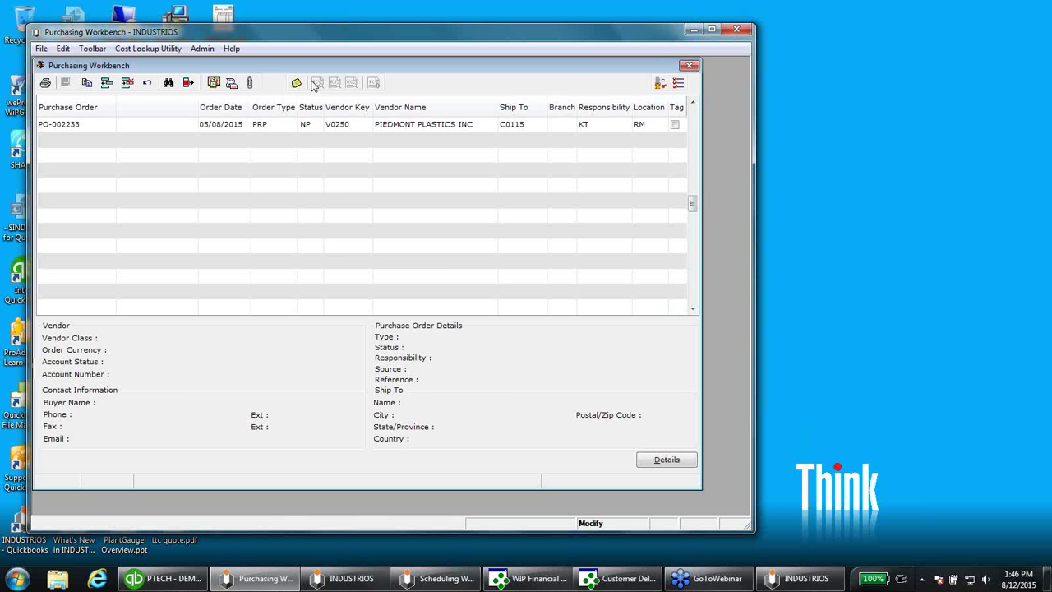
Open the lines of purchase order PO-002233 and start a new Material line for job SP146043
{"action": "left_click", "coordinate": [667, 461]}
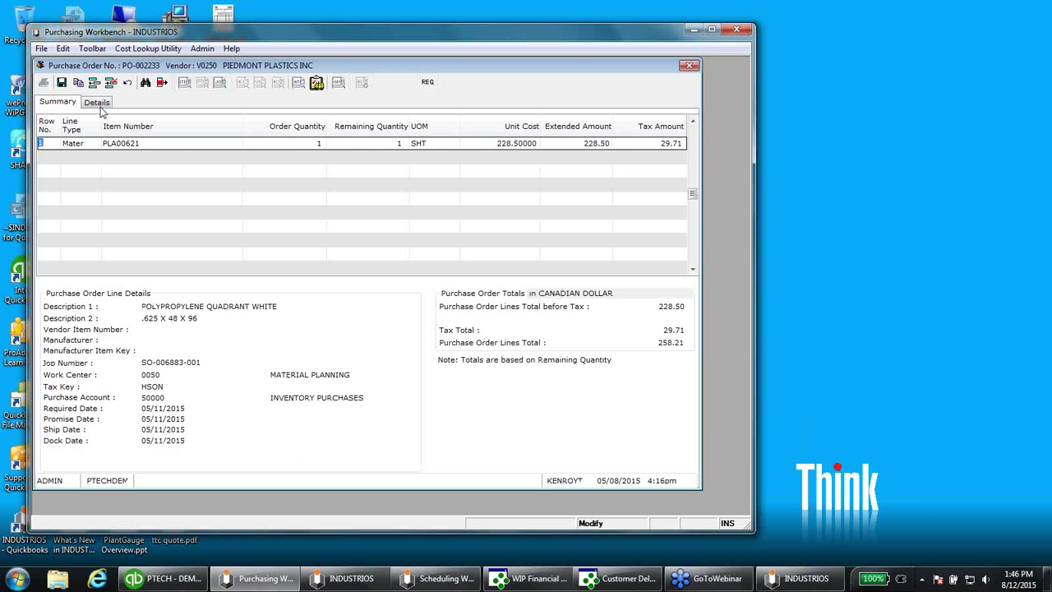
{"action": "left_click", "coordinate": [96, 85]}
{"action": "left_click", "coordinate": [211, 122]}
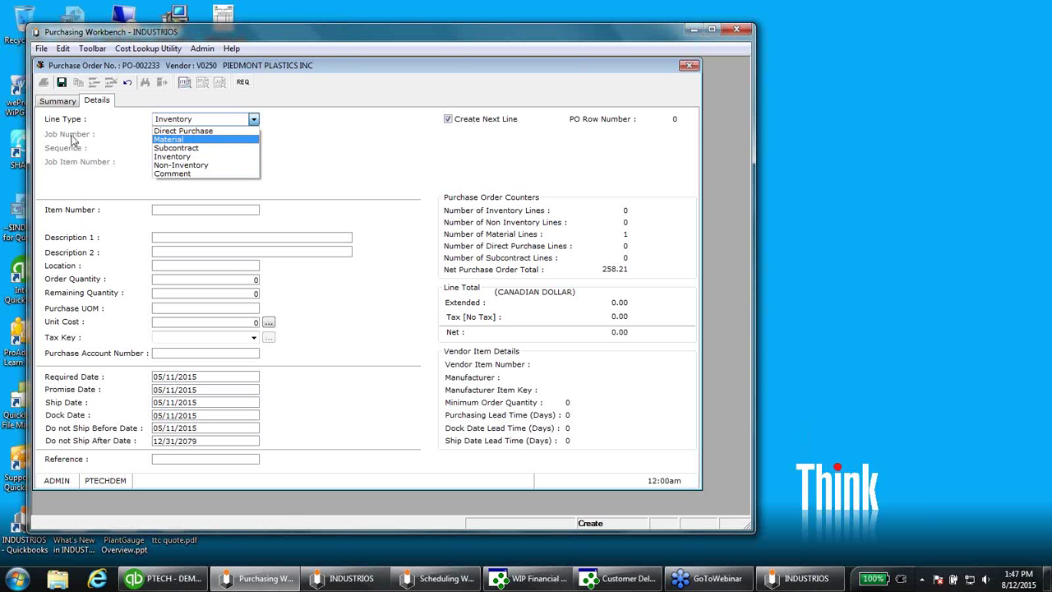
{"action": "left_click", "coordinate": [192, 140]}
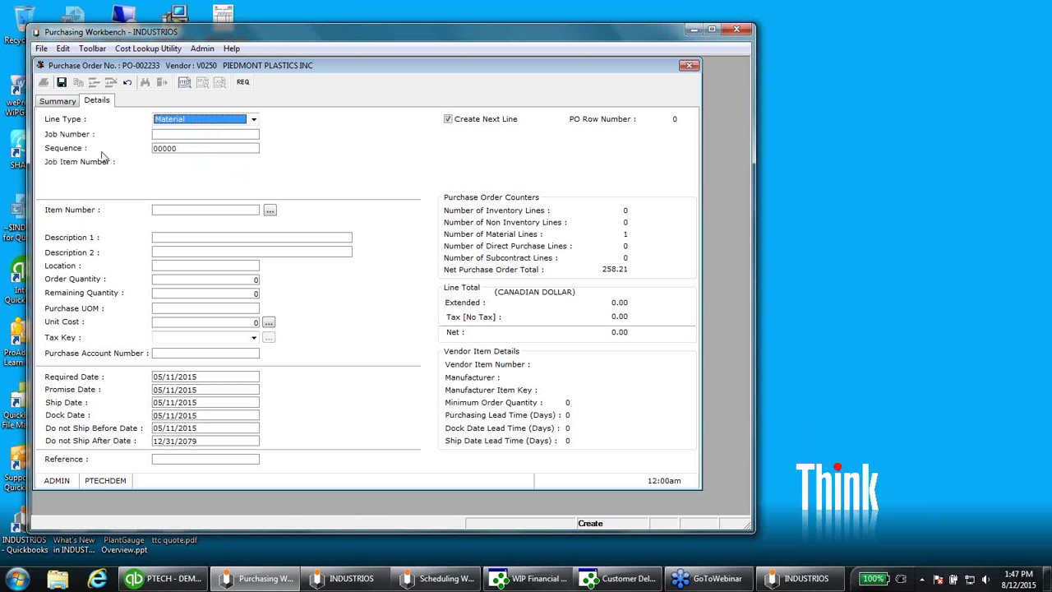
{"action": "left_click", "coordinate": [181, 134]}
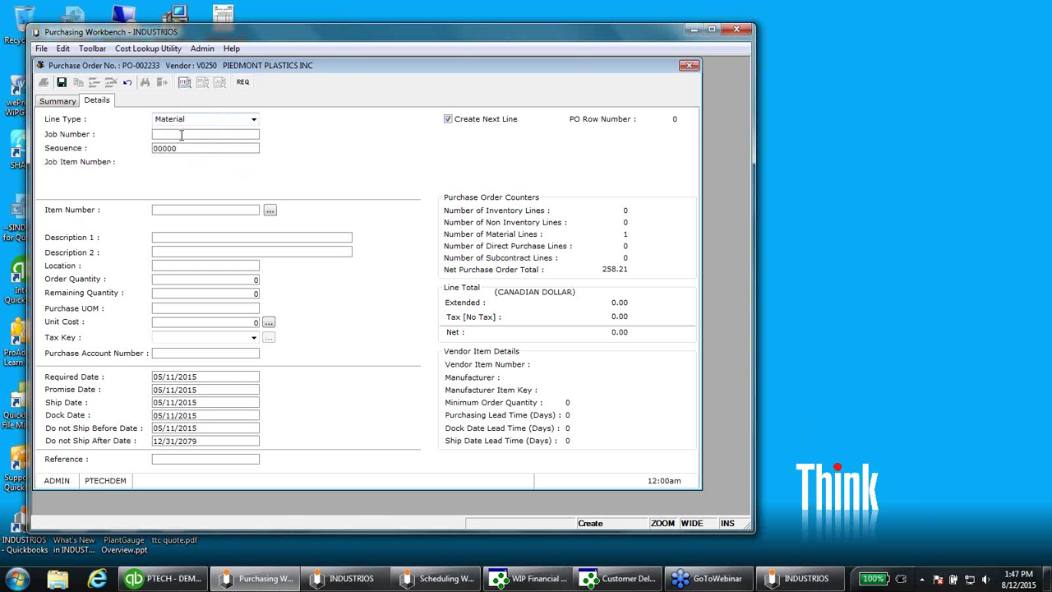
{"action": "double_click", "coordinate": [181, 134]}
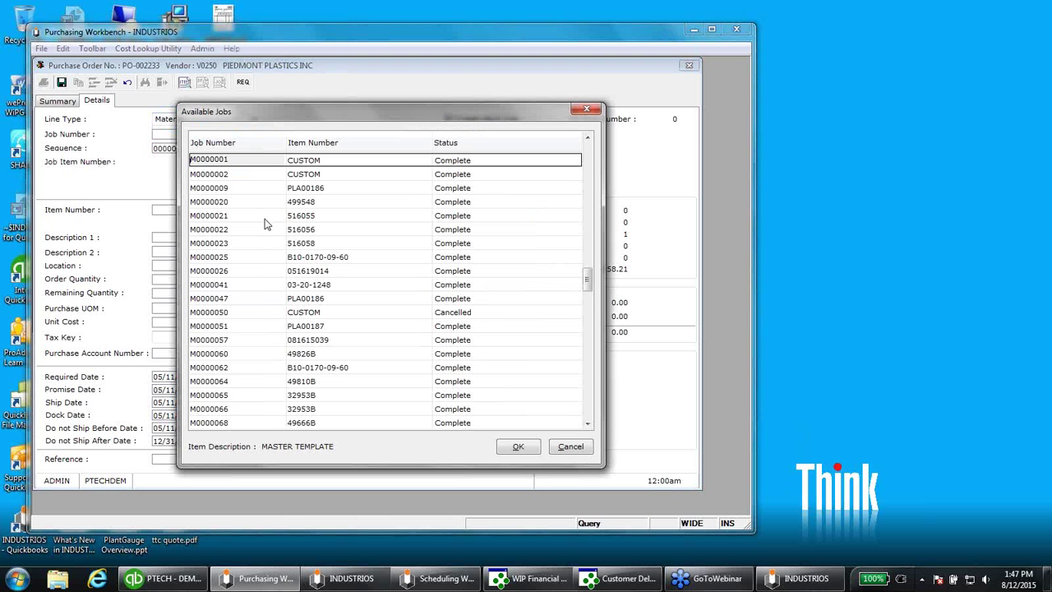
{"action": "key", "text": "ctrl+End"}
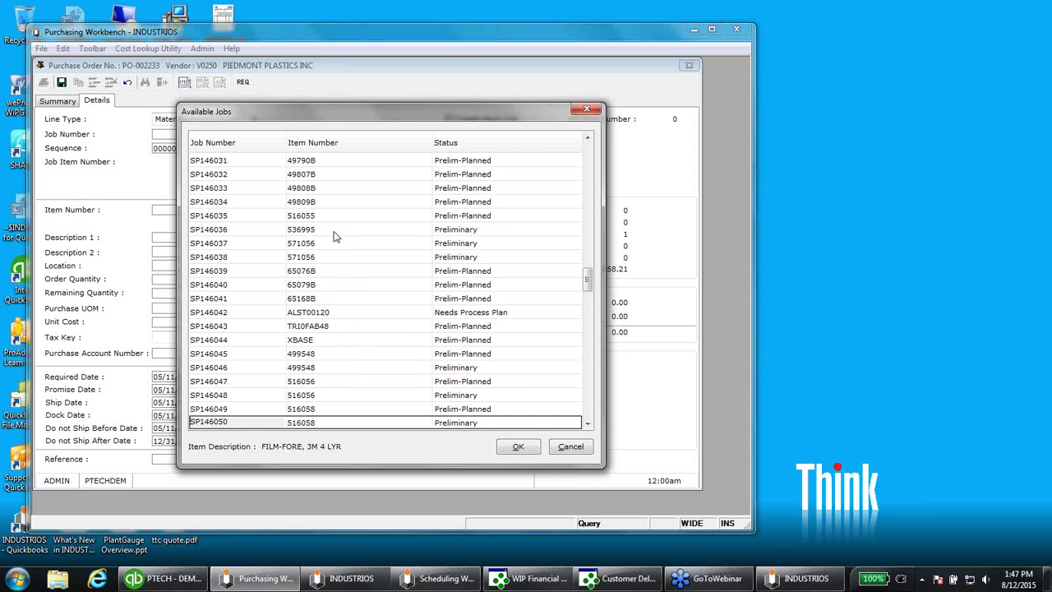
{"action": "double_click", "coordinate": [329, 326]}
Check the job's allocated items for the new line, cancel the selection and discard the unsaved line
{"action": "left_click", "coordinate": [240, 148]}
{"action": "left_click", "coordinate": [248, 209]}
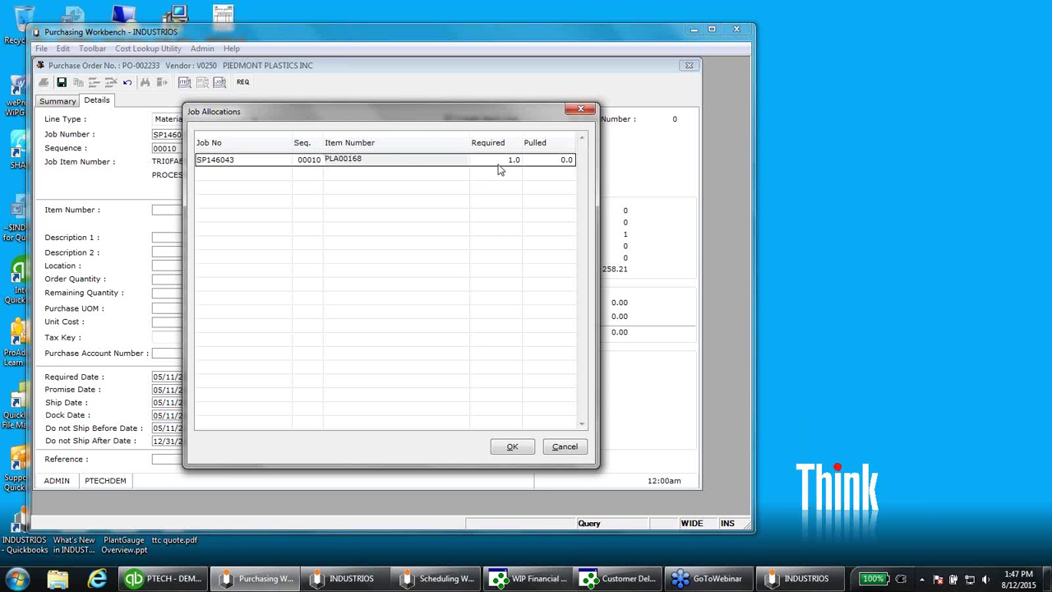
{"action": "left_click", "coordinate": [562, 448]}
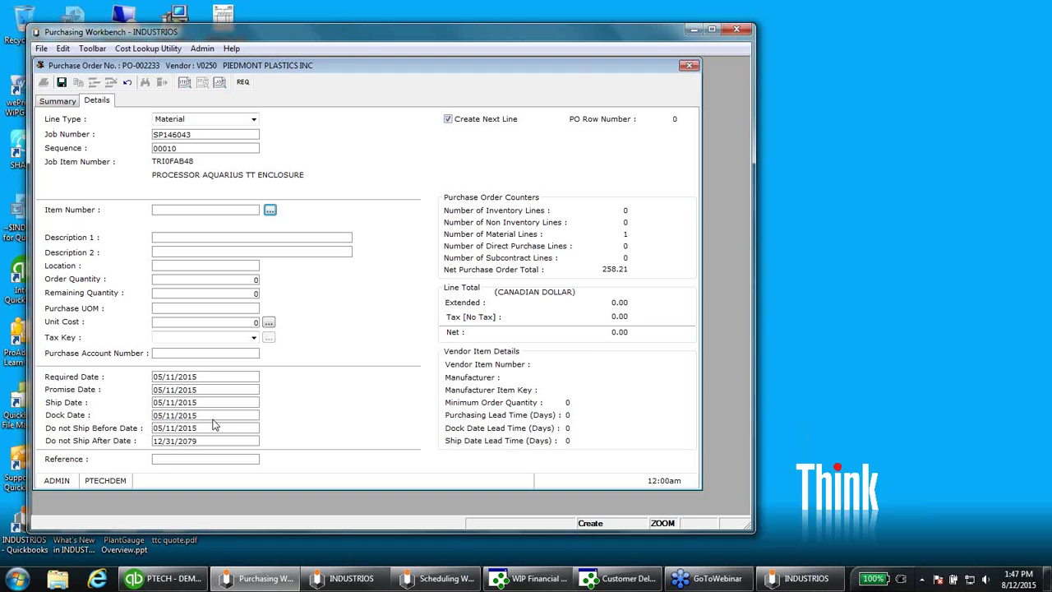
{"action": "key", "text": "Escape"}
{"action": "left_click", "coordinate": [519, 327]}
{"action": "left_click", "coordinate": [525, 319]}
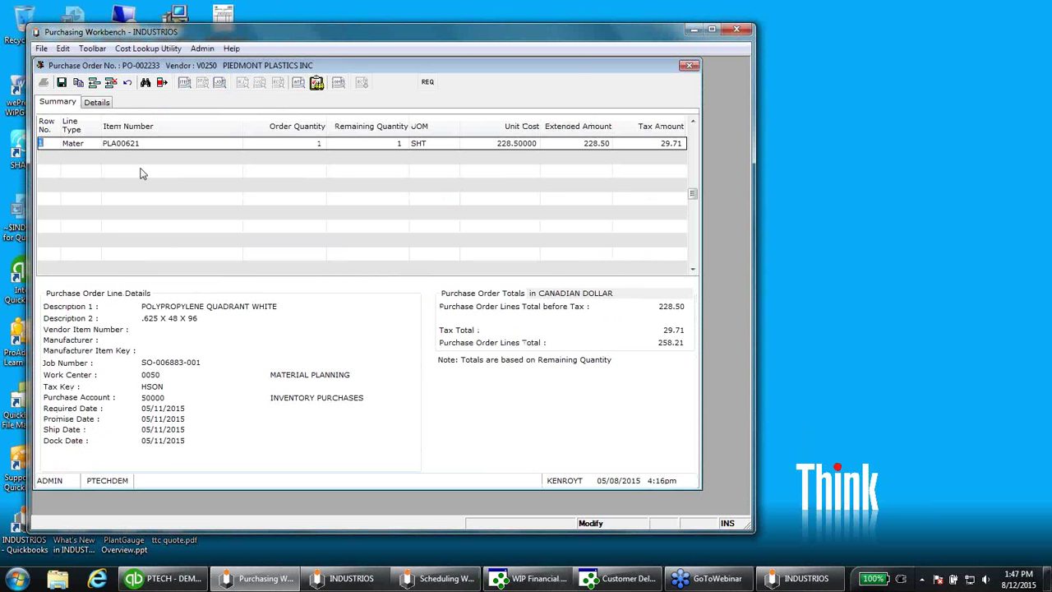
Close the purchase order, leave the Purchasing Workbench and open the Receiving Workbench
{"action": "key", "text": "Escape"}
{"action": "key", "text": "Escape"}
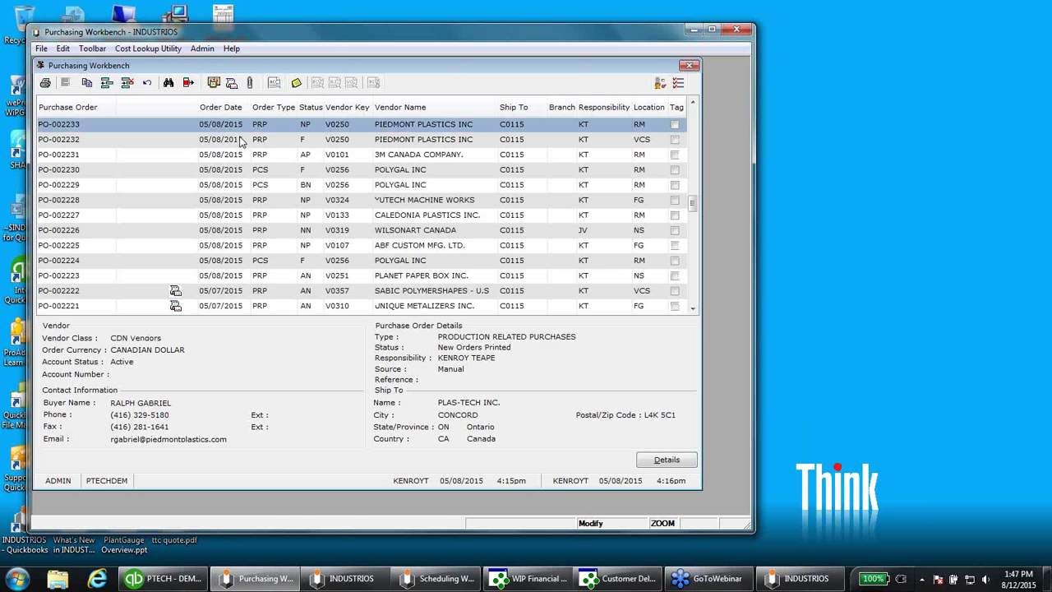
{"action": "key", "text": "Escape"}
{"action": "double_click", "coordinate": [303, 95]}
Look up purchase order PO-002233, select it for receiving with receipt date 08/12/2015 and open its receipt lines
{"action": "left_click", "coordinate": [345, 310]}
{"action": "key", "text": "F5"}
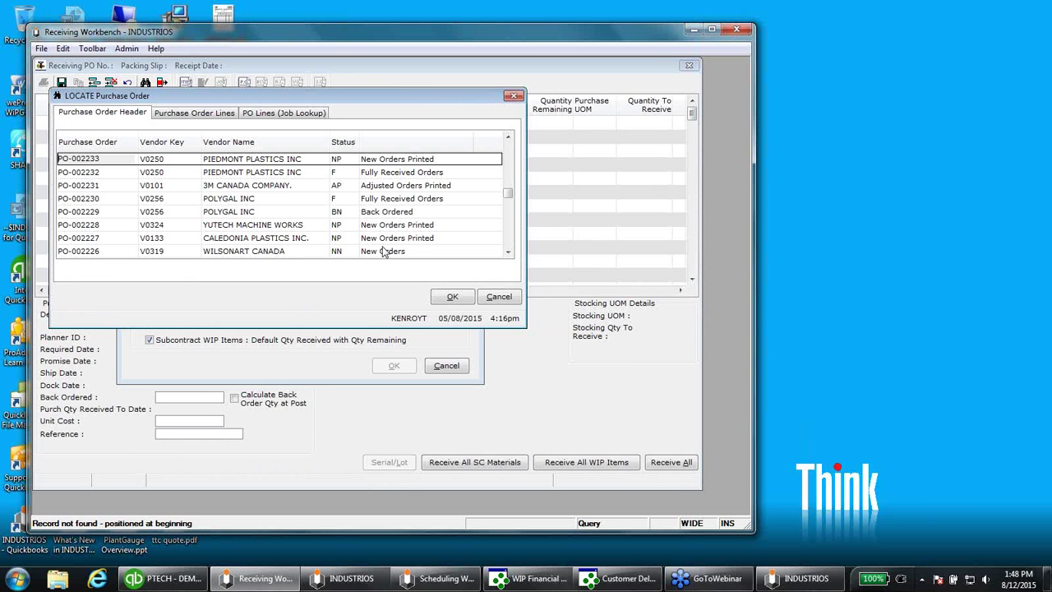
{"action": "left_click_drag", "start_coordinate": [395, 96], "coordinate": [696, 212]}
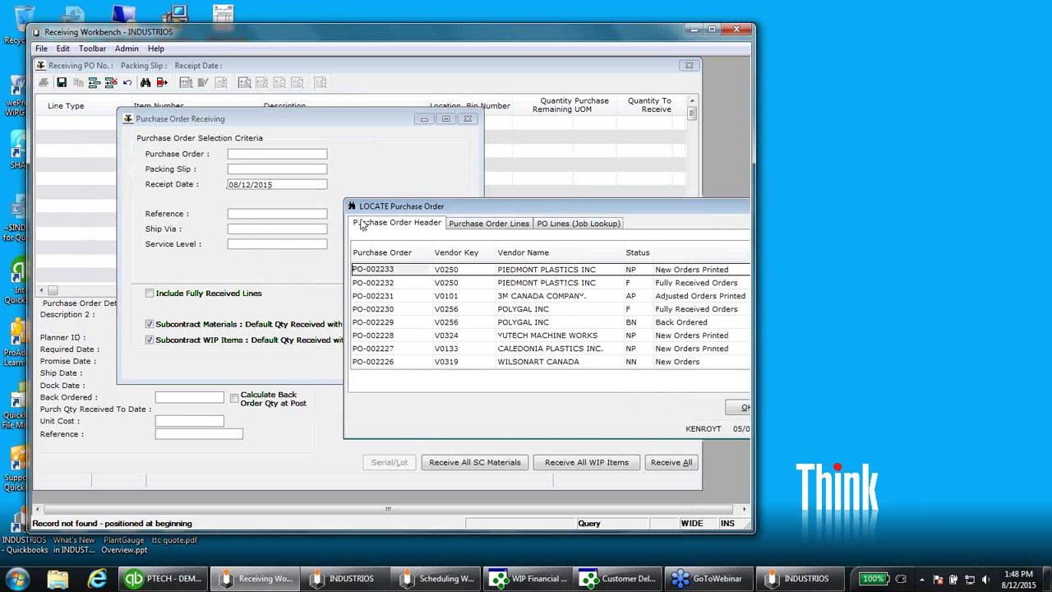
{"action": "left_click_drag", "start_coordinate": [388, 212], "coordinate": [207, 157]}
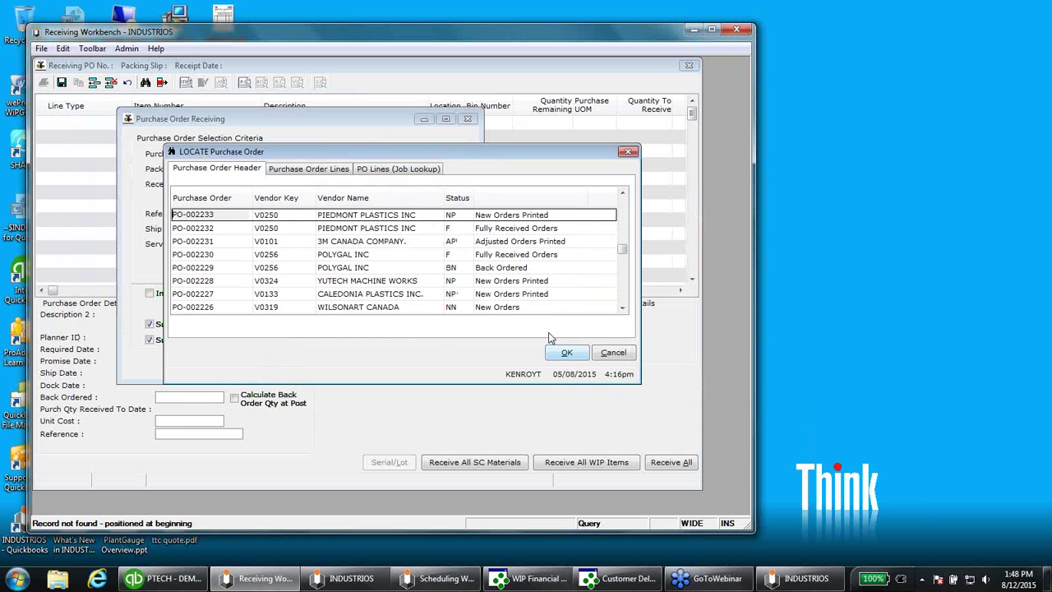
{"action": "left_click", "coordinate": [566, 353]}
{"action": "left_click", "coordinate": [395, 365]}
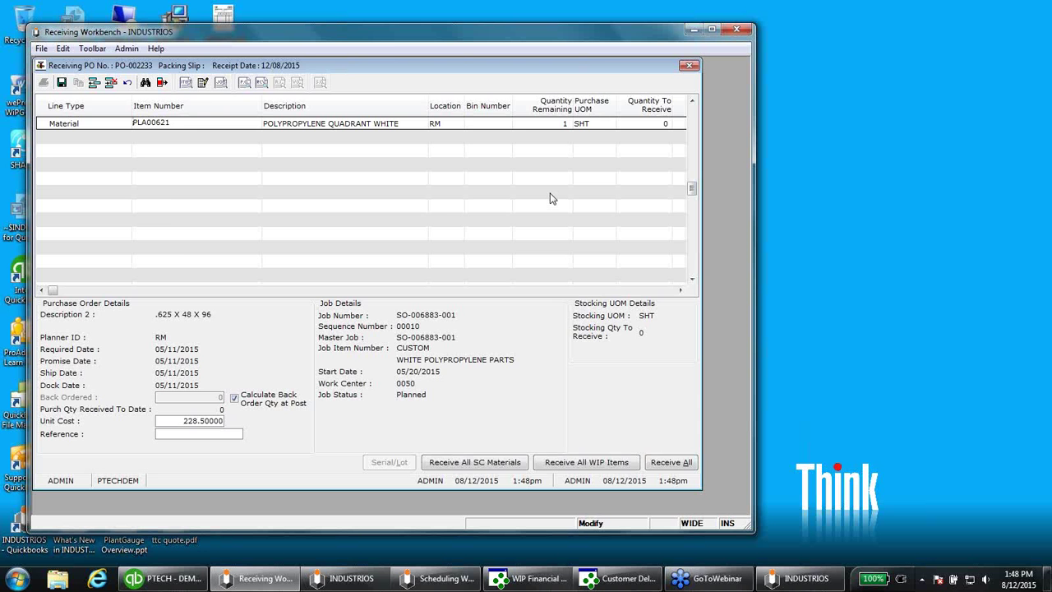
Close the receipt lines, leave the Receiving Workbench and open the Voucher Workbench
{"action": "left_click", "coordinate": [688, 65]}
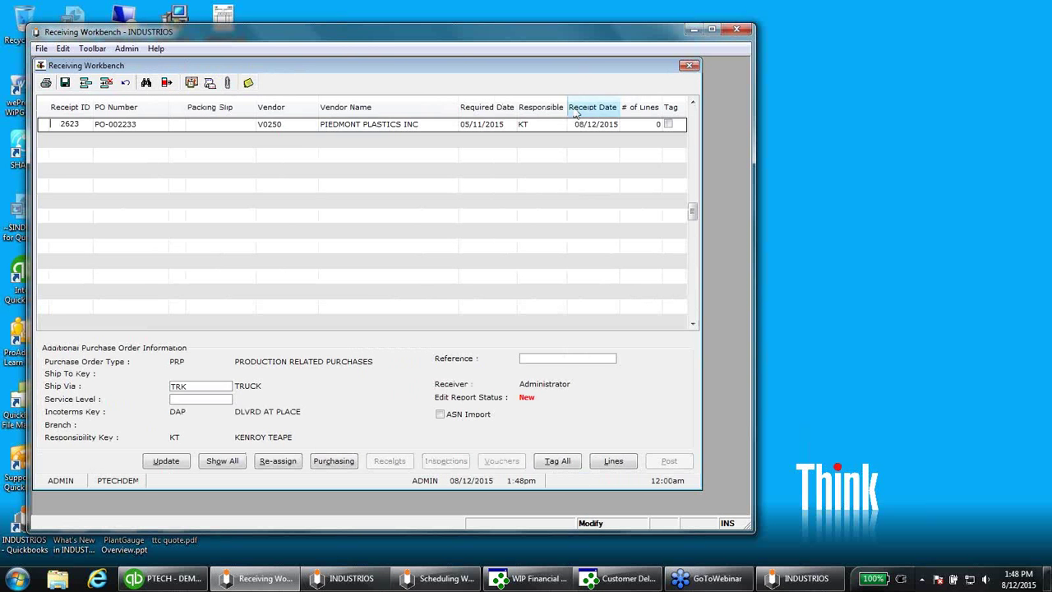
{"action": "key", "text": "Escape"}
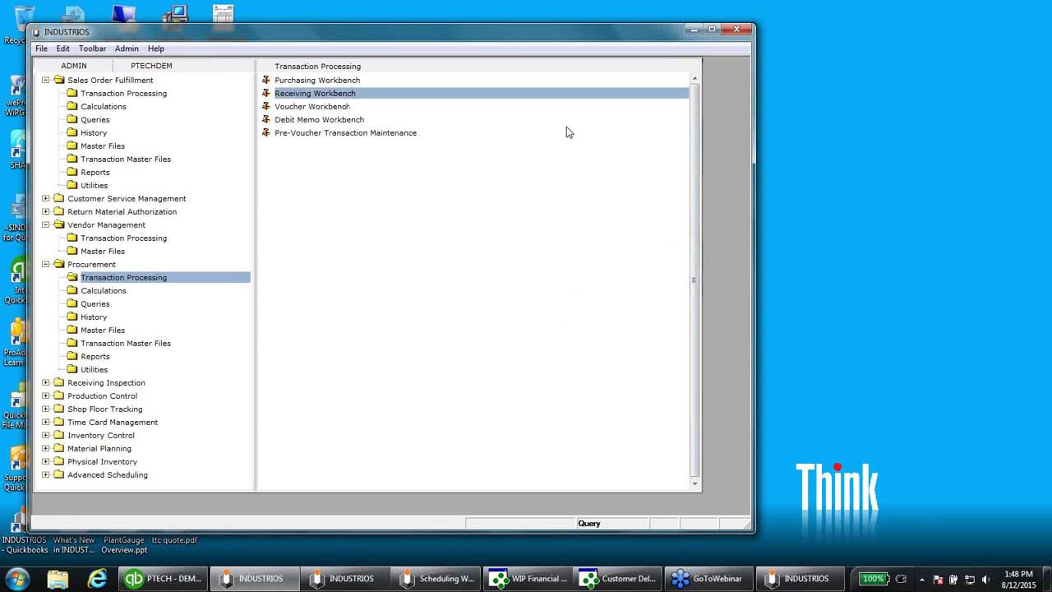
{"action": "left_click", "coordinate": [328, 109]}
{"action": "double_click", "coordinate": [332, 108]}
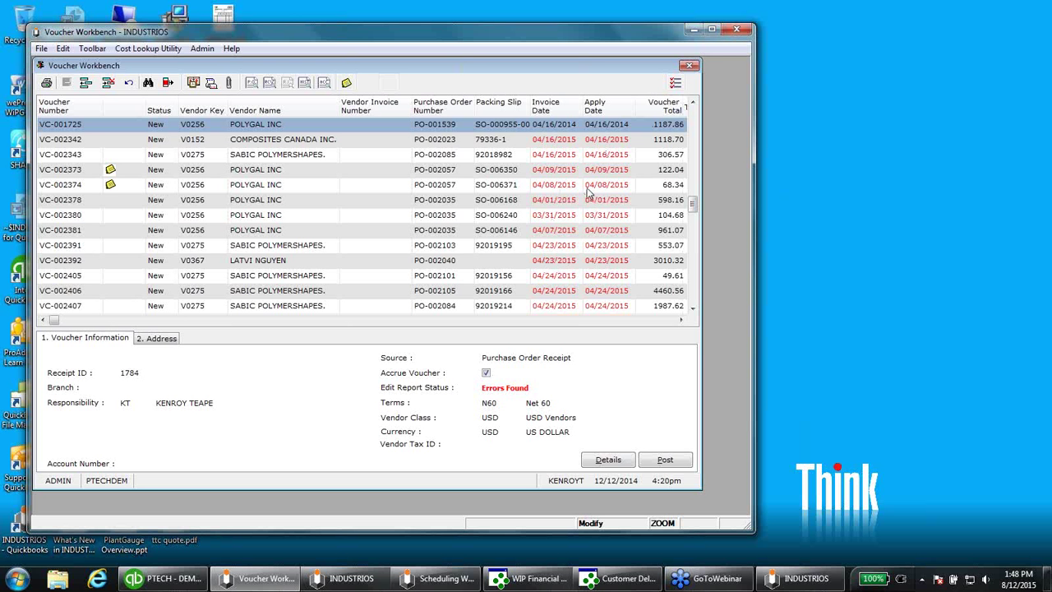
Review the details and line items of voucher VC-001725, then leave the Voucher Workbench
{"action": "left_click", "coordinate": [622, 463]}
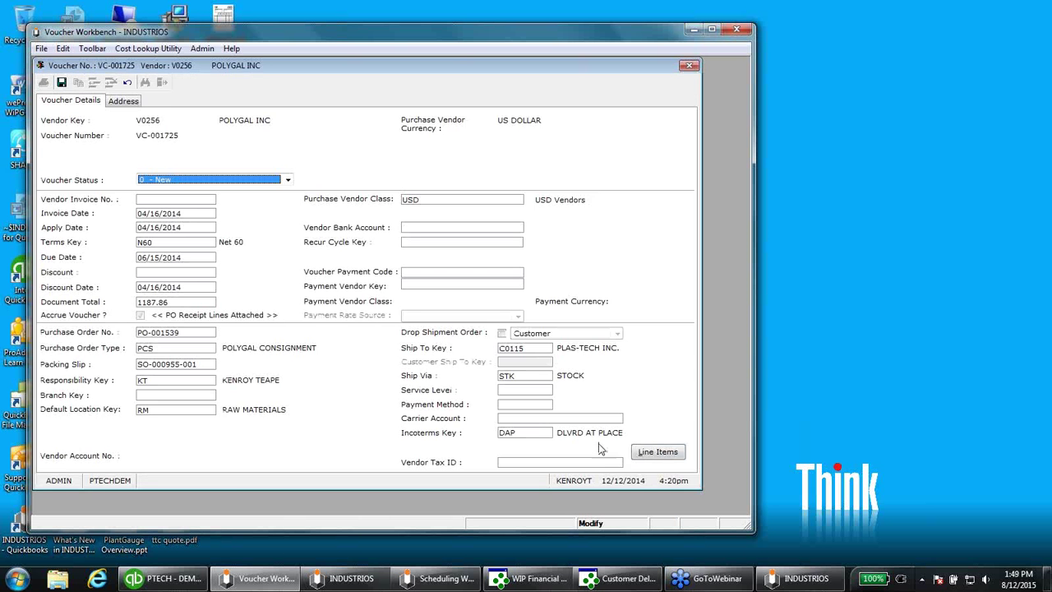
{"action": "left_click", "coordinate": [654, 452]}
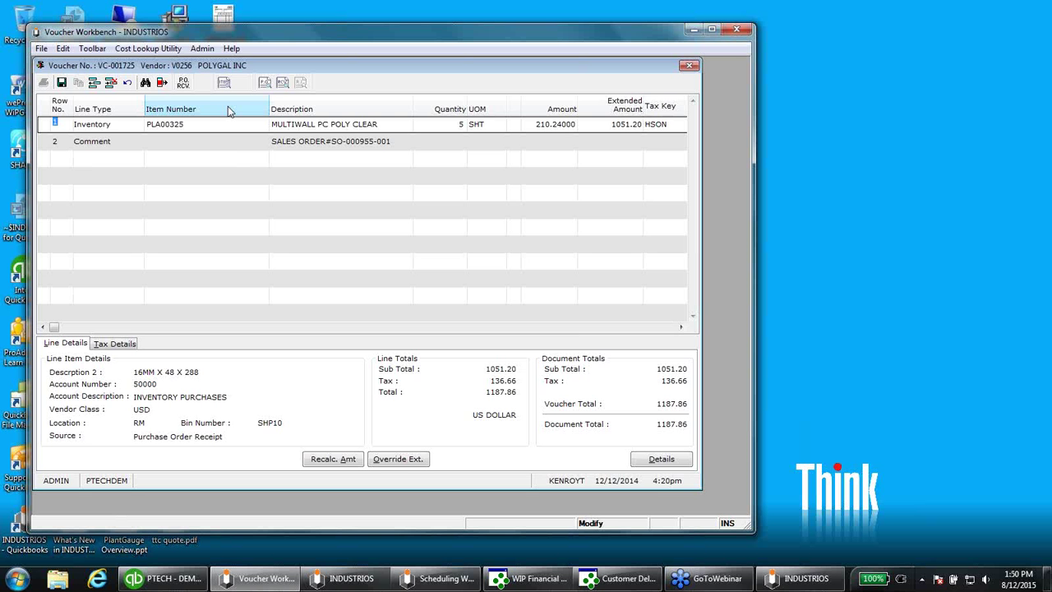
{"action": "key", "text": "Escape"}
{"action": "key", "text": "Escape"}
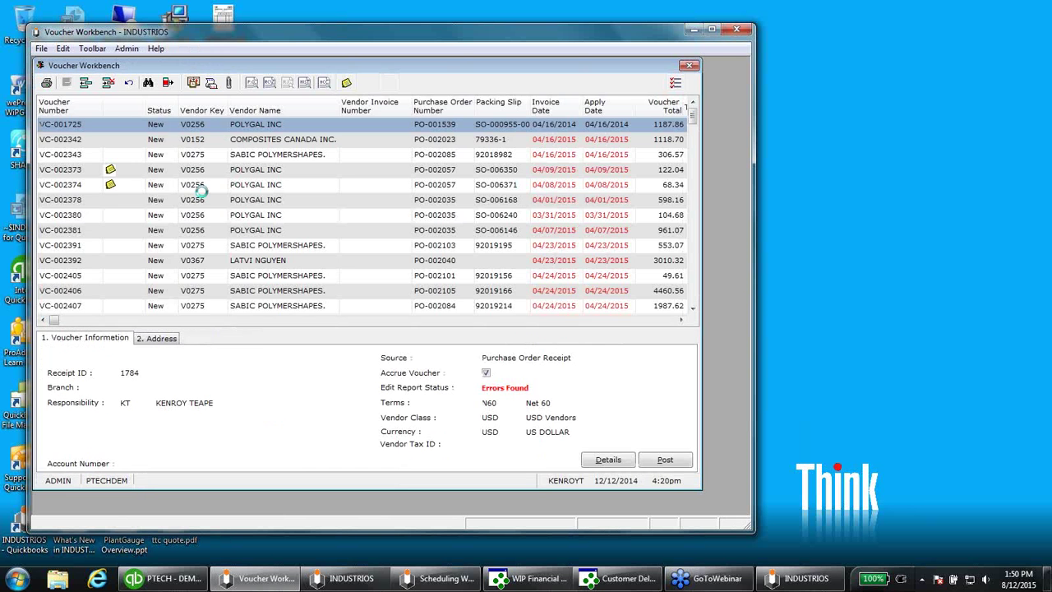
{"action": "key", "text": "Escape"}
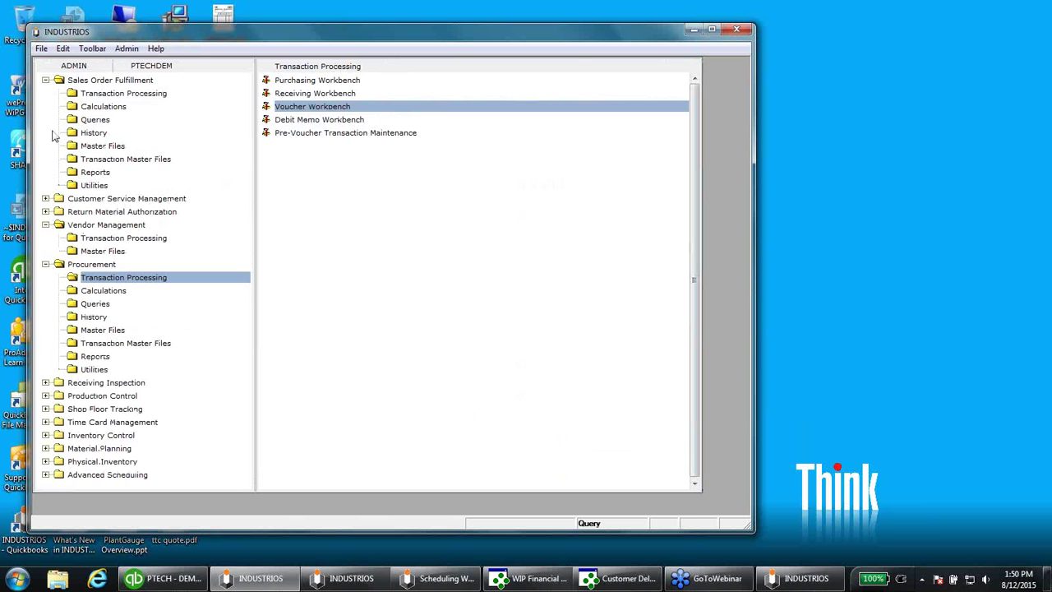
Collapse the Sales Order Fulfillment and Procurement modules and open Job Entry / Browse from Production Control's transaction processing
{"action": "left_click", "coordinate": [46, 80]}
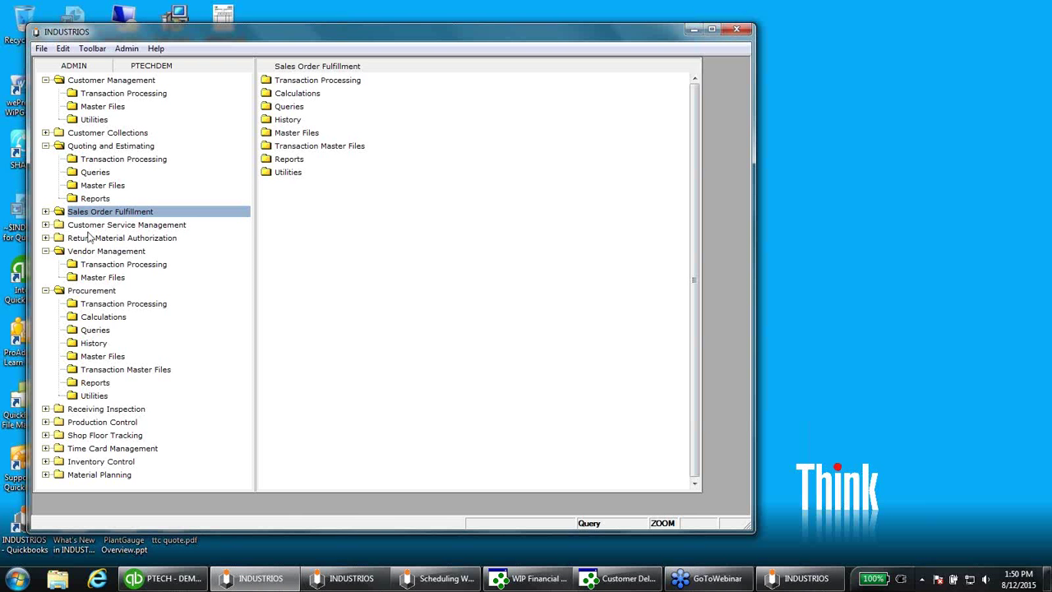
{"action": "left_click", "coordinate": [46, 290]}
{"action": "left_click", "coordinate": [72, 306]}
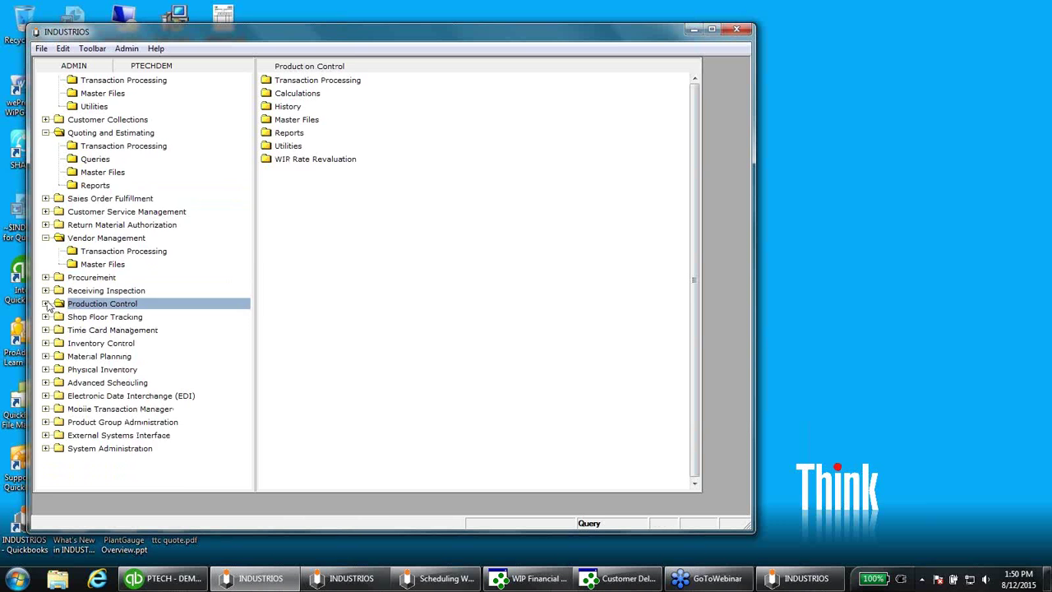
{"action": "left_click", "coordinate": [47, 304]}
{"action": "left_click", "coordinate": [160, 291]}
{"action": "double_click", "coordinate": [288, 80]}
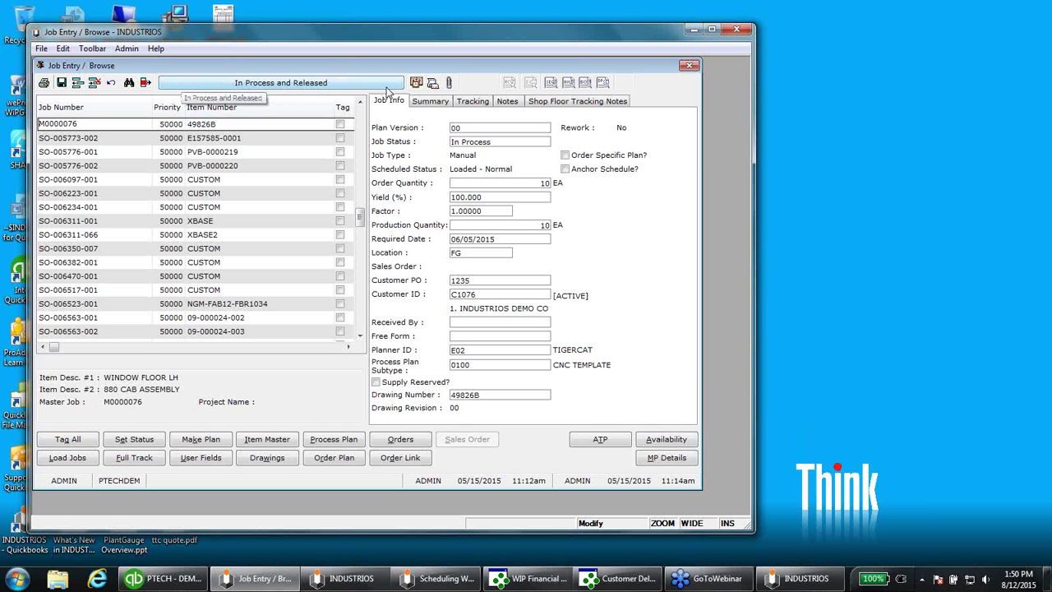
Look over the public job views and apply the In Process and Released view
{"action": "left_click", "coordinate": [240, 83]}
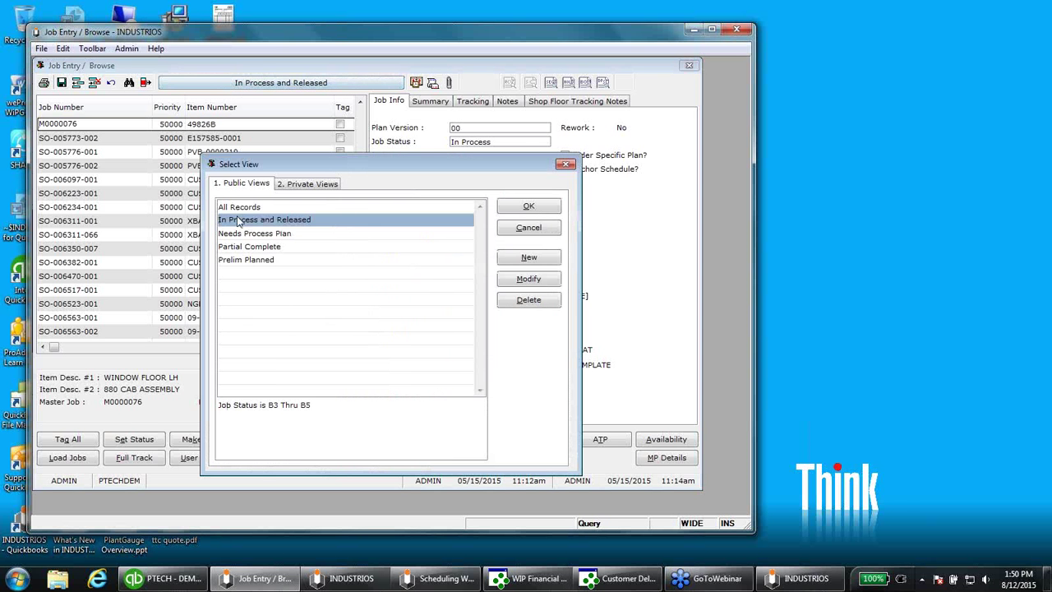
{"action": "left_click", "coordinate": [238, 208]}
{"action": "left_click", "coordinate": [239, 234]}
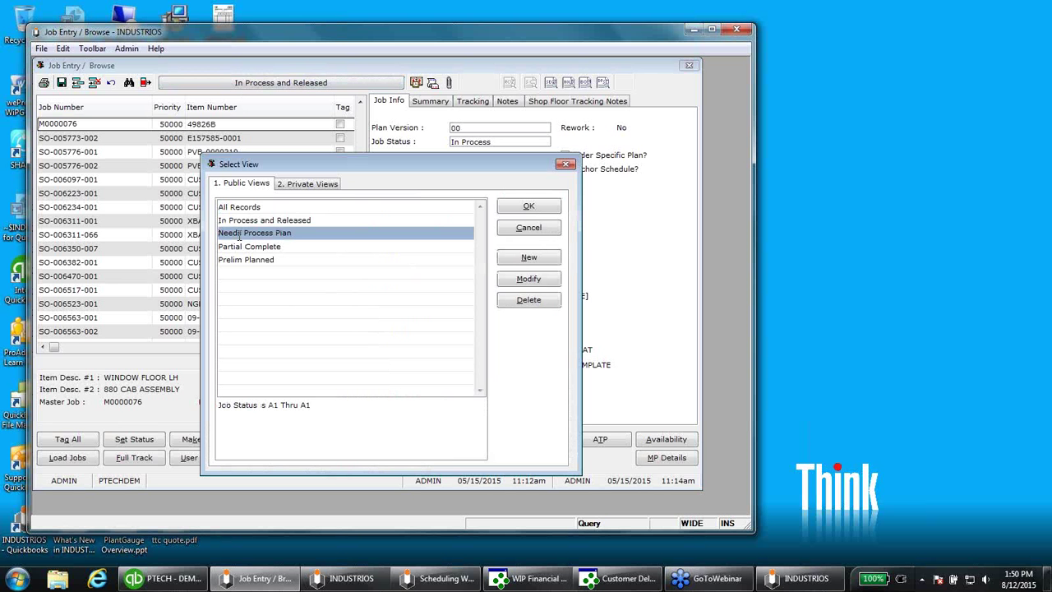
{"action": "left_click", "coordinate": [255, 247]}
{"action": "left_click", "coordinate": [254, 221]}
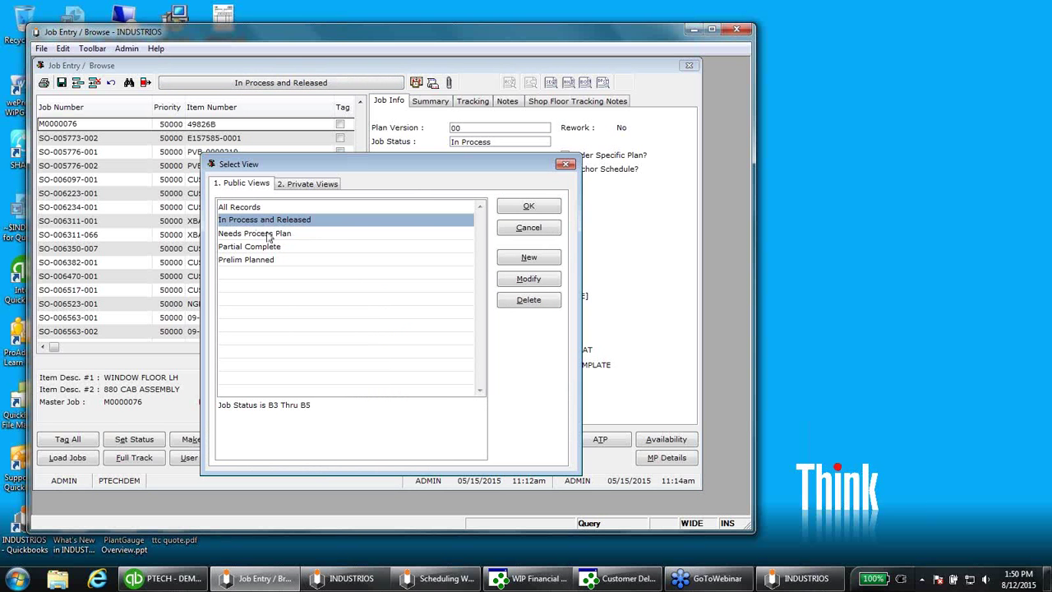
{"action": "left_click", "coordinate": [534, 207]}
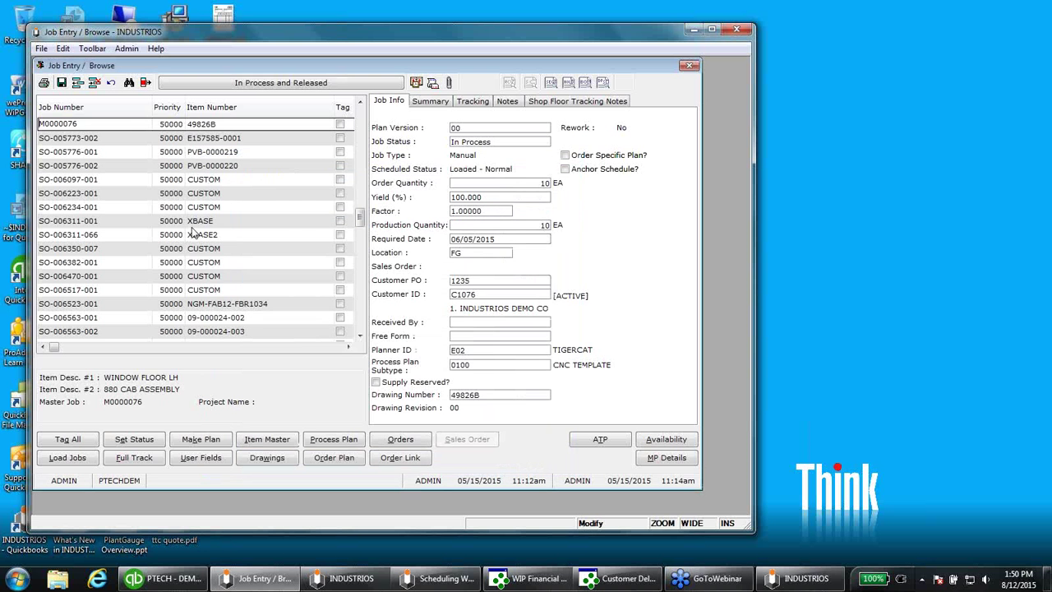
Browse the job list to job SO-005776-002 and show its summary of dates and estimated versus actual costs
{"action": "key", "text": "Down"}
{"action": "key", "text": "Down"}
{"action": "key", "text": "Down"}
{"action": "key", "text": "Down"}
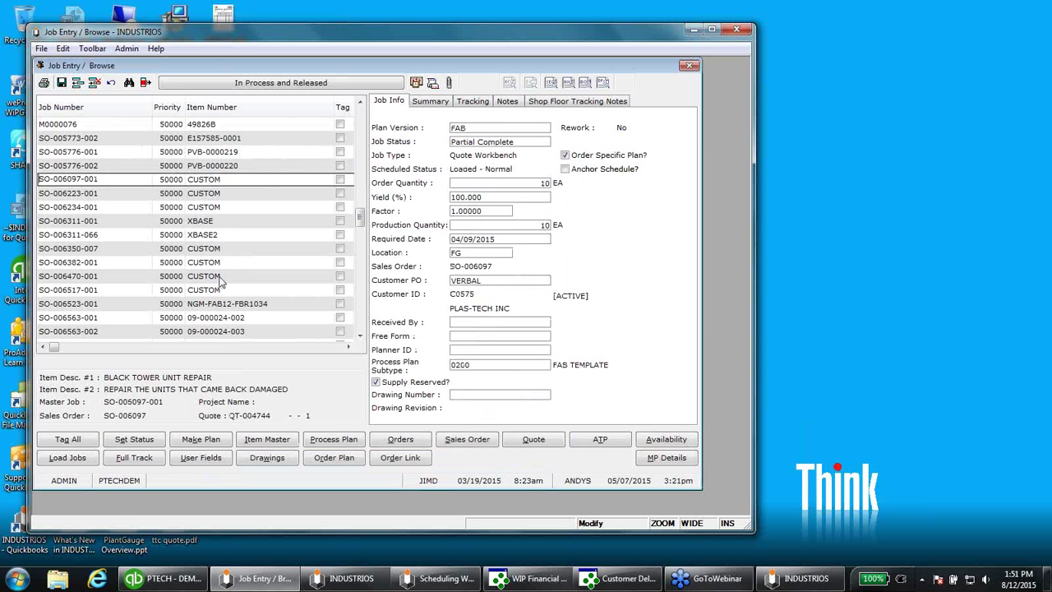
{"action": "key", "text": "Up"}
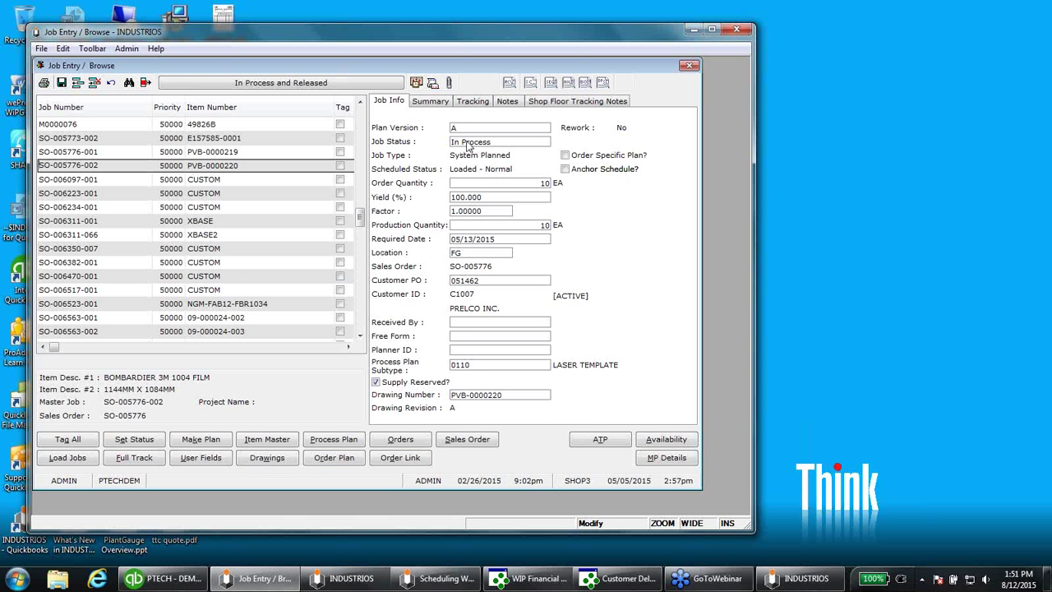
{"action": "left_click", "coordinate": [437, 103]}
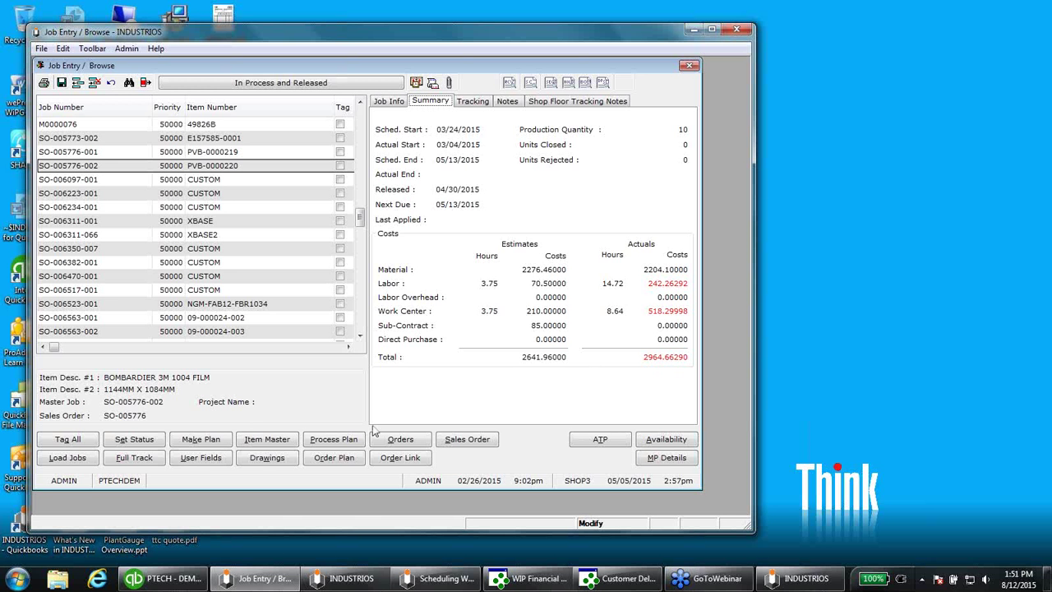
Check the item details in the inventory master record of the job's item, then return to the job list
{"action": "left_click", "coordinate": [275, 441]}
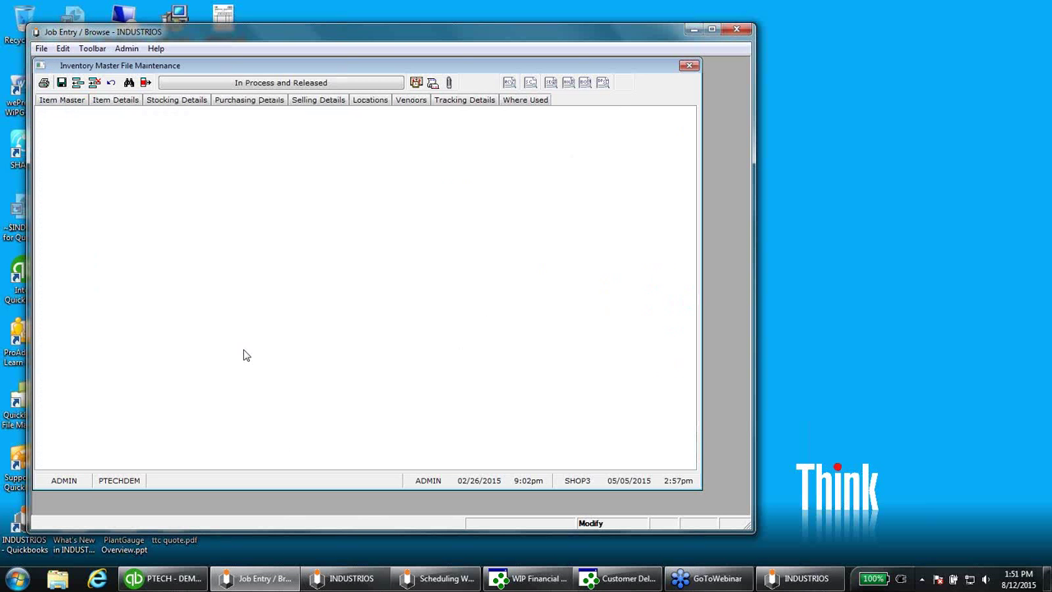
{"action": "left_click", "coordinate": [122, 99]}
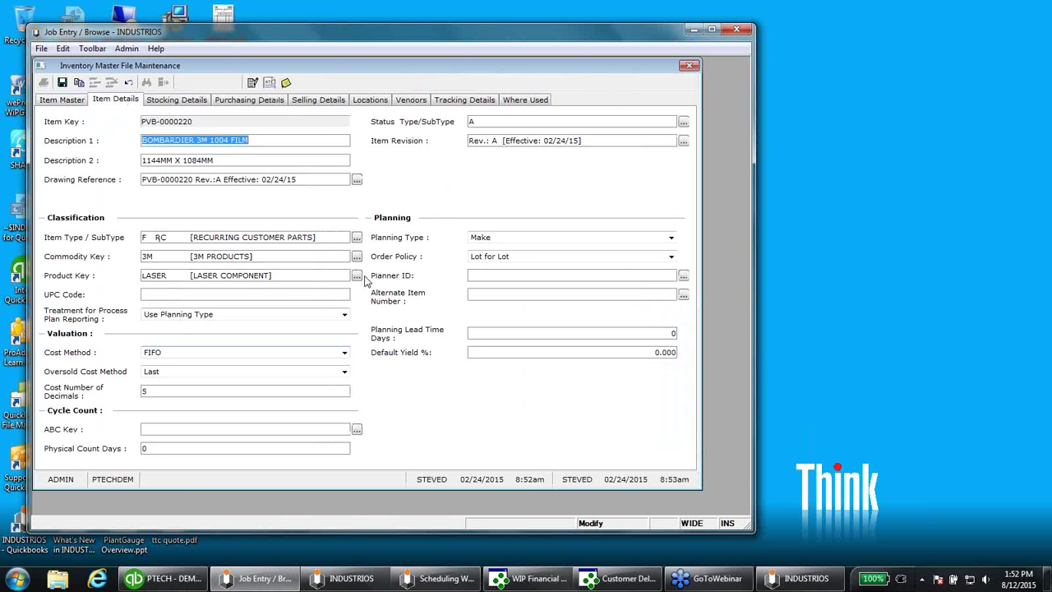
{"action": "left_click", "coordinate": [690, 66]}
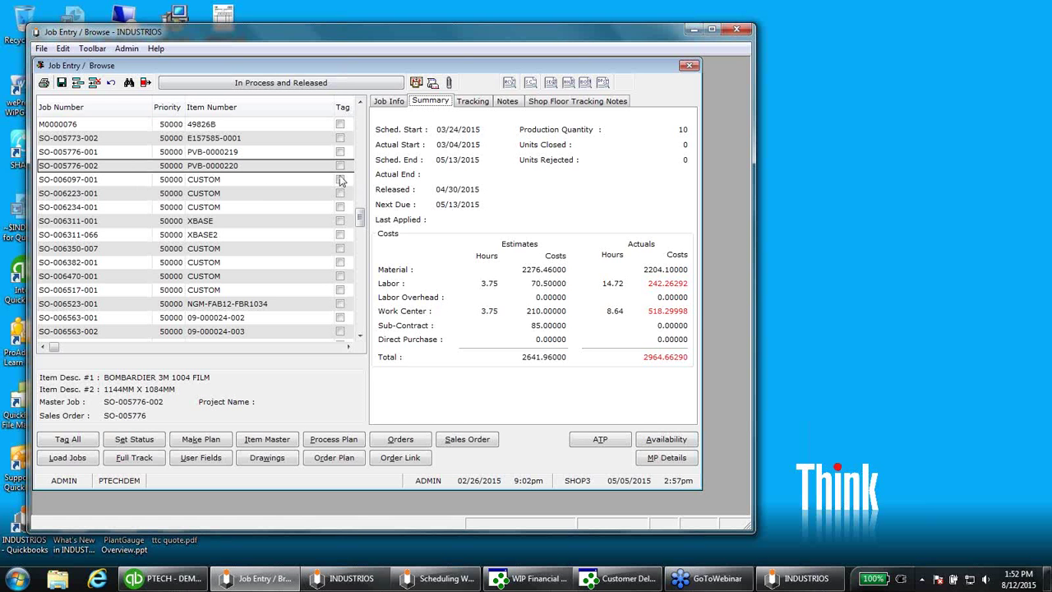
Review several entries in the job's labor transaction history, then close the history
{"action": "left_click", "coordinate": [552, 84]}
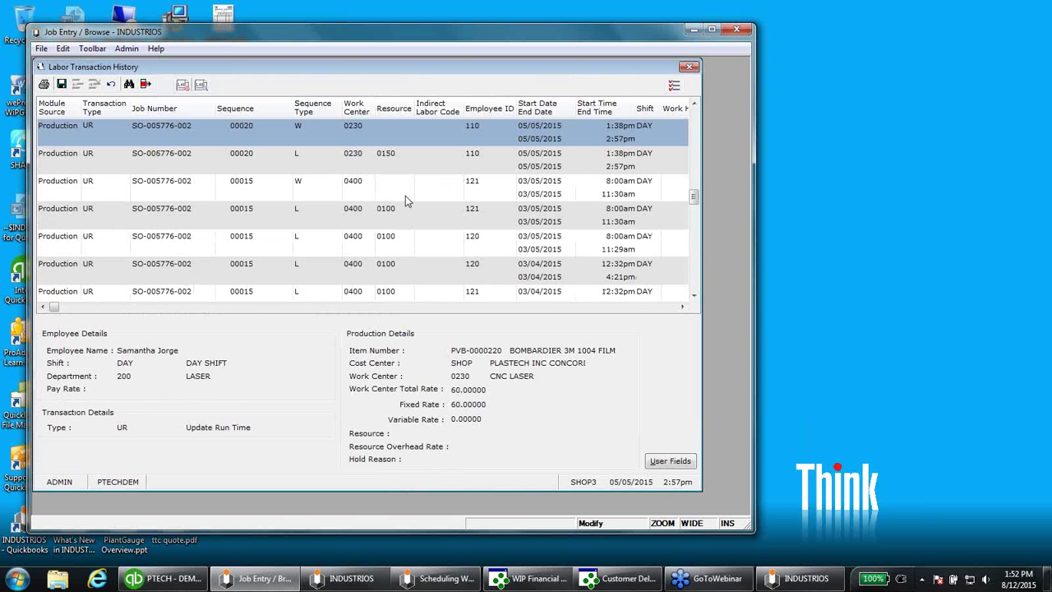
{"action": "left_click", "coordinate": [173, 157]}
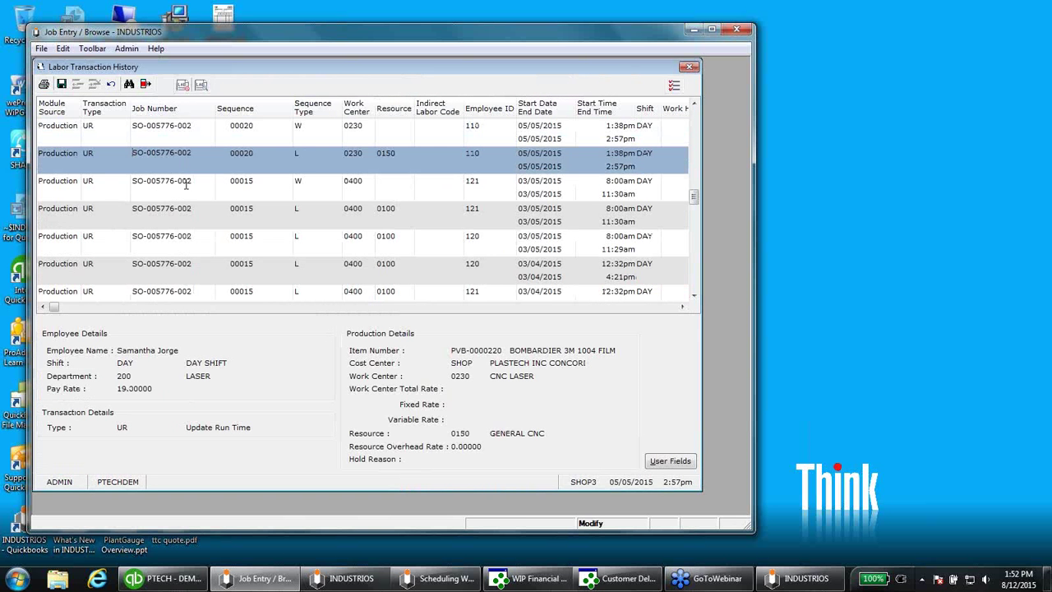
{"action": "left_click", "coordinate": [186, 185]}
{"action": "left_click", "coordinate": [194, 210]}
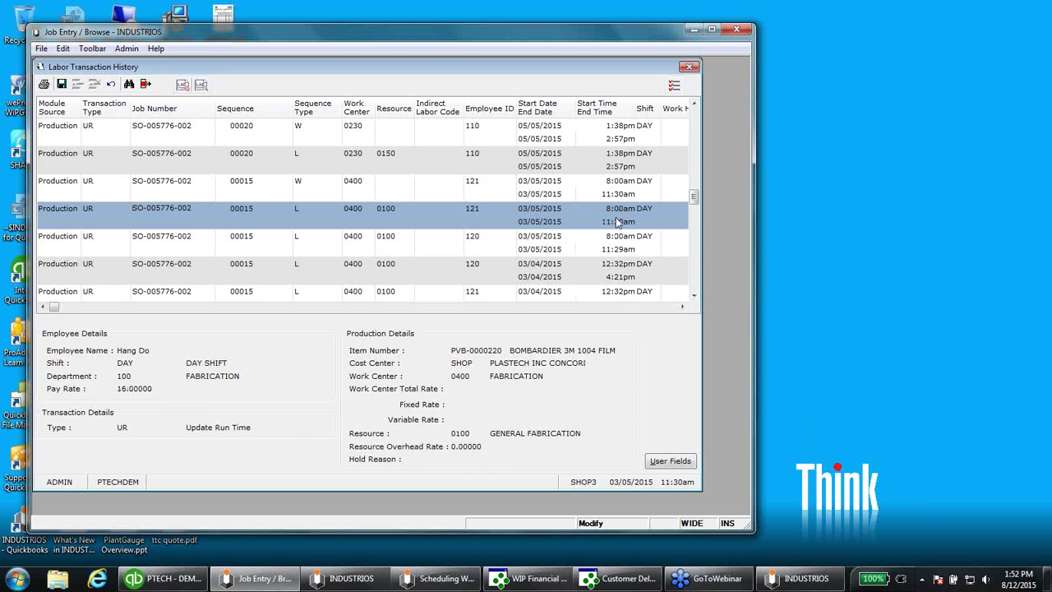
{"action": "left_click", "coordinate": [689, 67]}
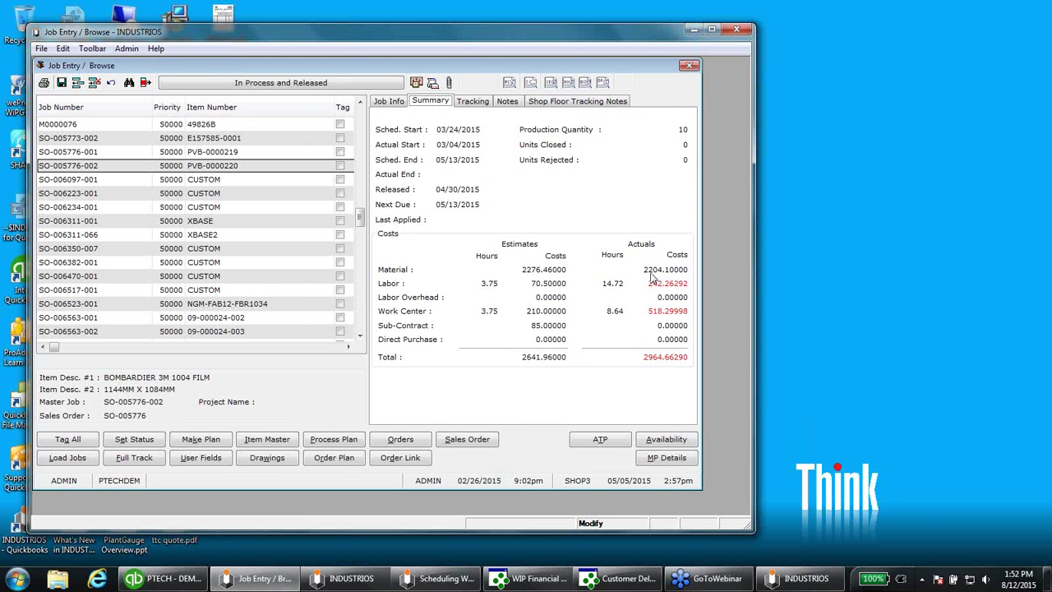
Inspect the transaction details of the job's material transaction history, then close the history
{"action": "left_click", "coordinate": [601, 85]}
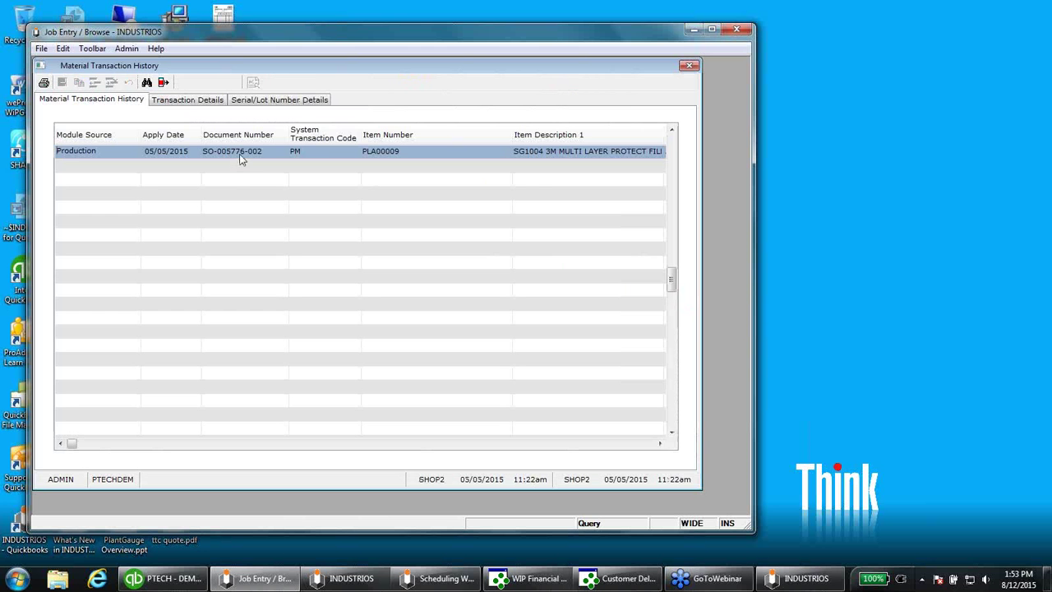
{"action": "left_click", "coordinate": [216, 103]}
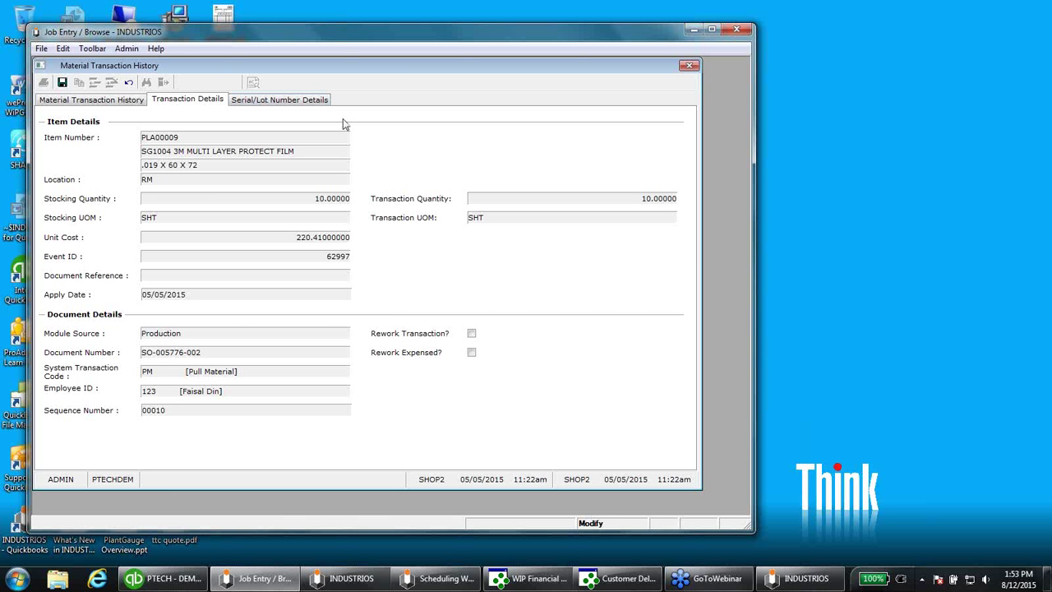
{"action": "left_click", "coordinate": [689, 66]}
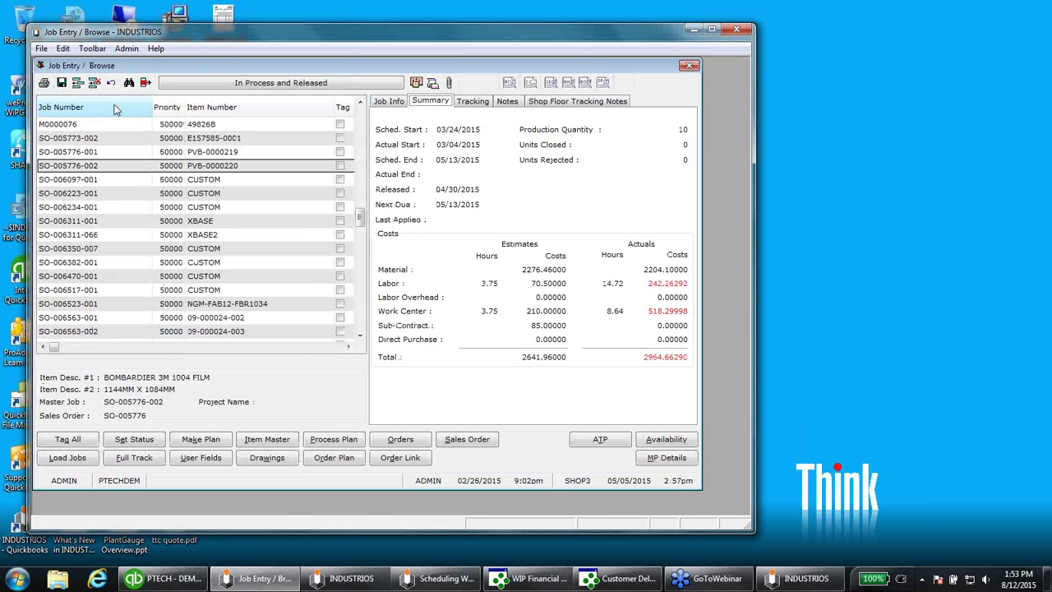
Open the report list for job SO-005776-002 and look over the job cost reports and the Shop Document
{"action": "left_click", "coordinate": [43, 83]}
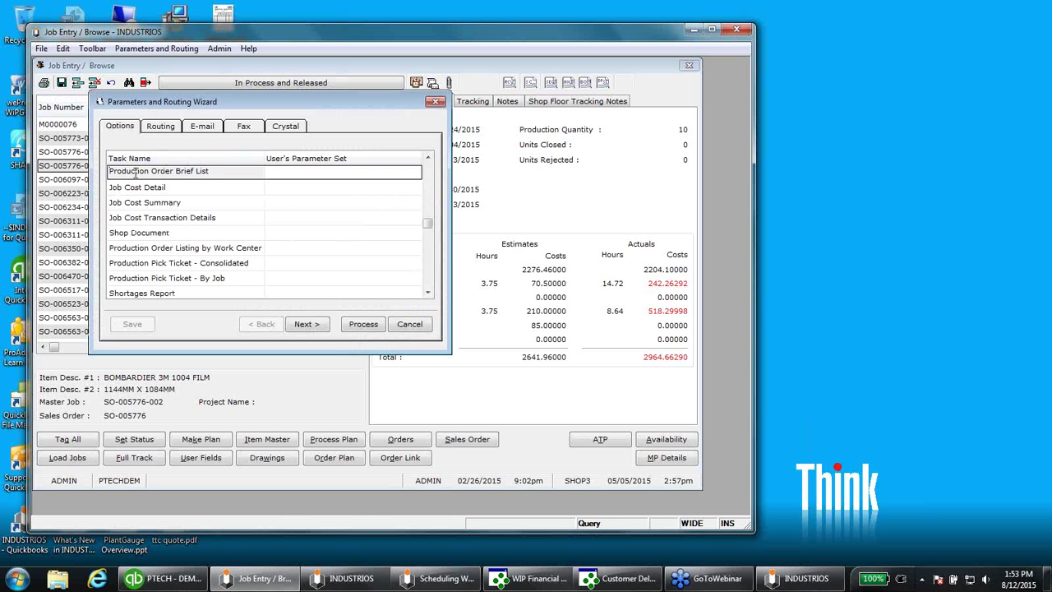
{"action": "left_click_drag", "start_coordinate": [210, 171], "coordinate": [106, 172]}
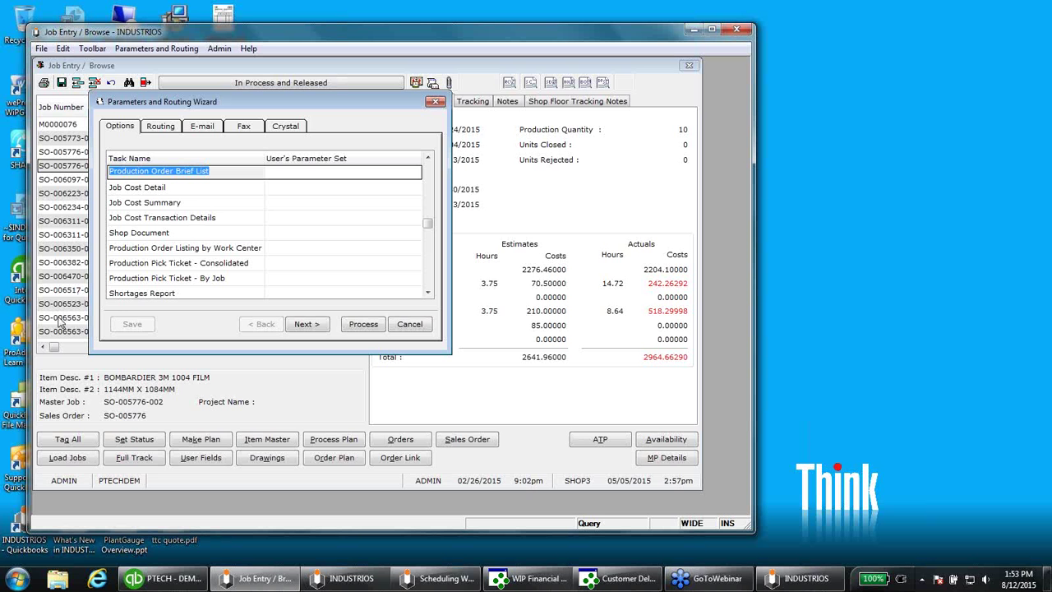
{"action": "left_click", "coordinate": [157, 188]}
{"action": "left_click", "coordinate": [156, 202]}
{"action": "left_click", "coordinate": [154, 217]}
{"action": "left_click", "coordinate": [149, 200]}
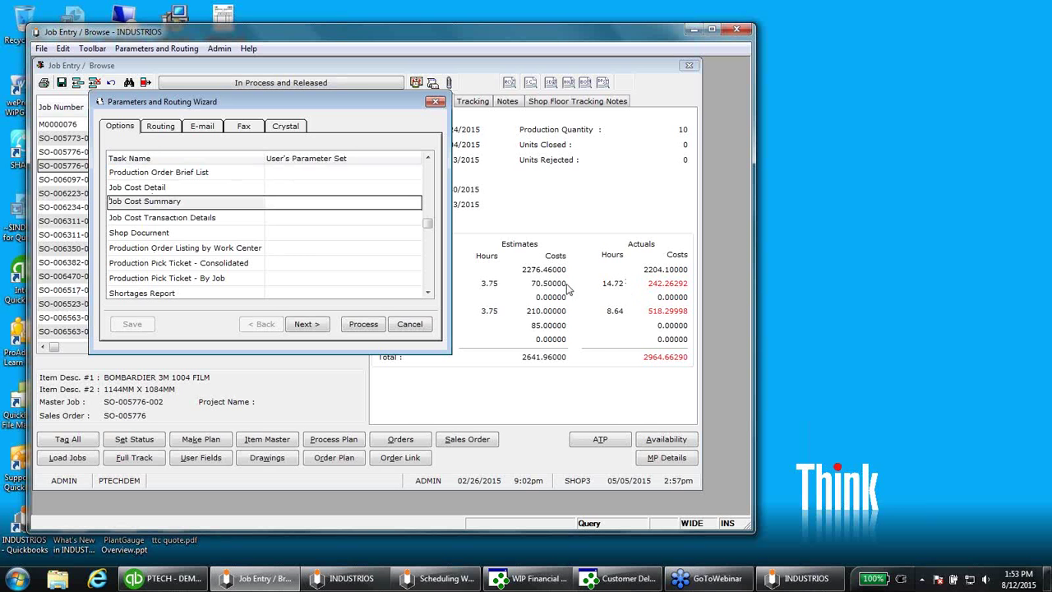
{"action": "left_click", "coordinate": [187, 234]}
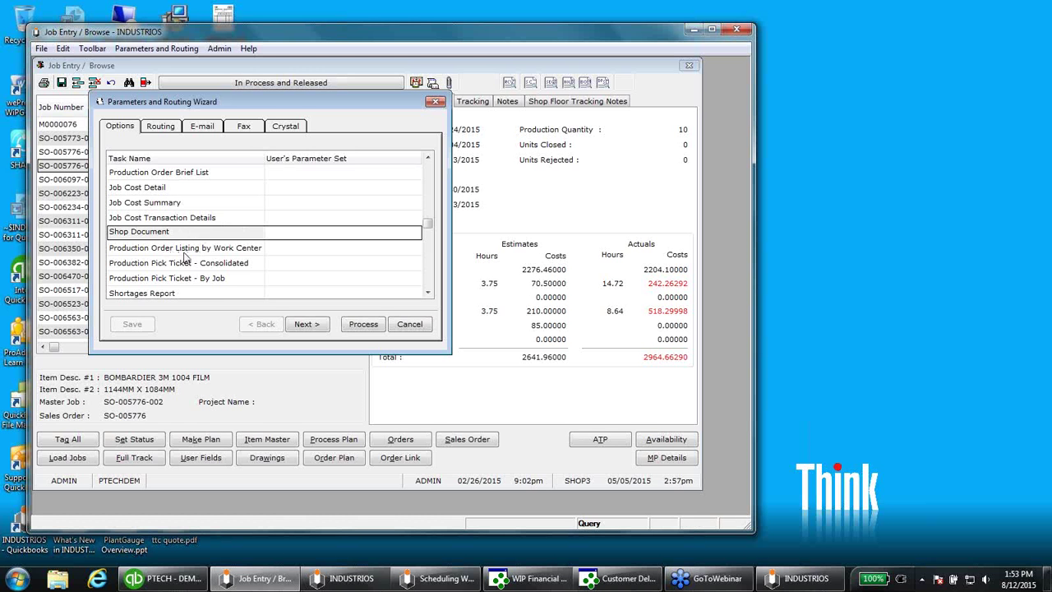
Look through the remaining production reports, including the Shortages, Capacity Analysis, Materials Availability and Job Status reports, then close the list
{"action": "key", "text": "Down"}
{"action": "key", "text": "Down"}
{"action": "key", "text": "Down"}
{"action": "key", "text": "Down"}
{"action": "key", "text": "Down"}
{"action": "key", "text": "Down"}
{"action": "key", "text": "Down"}
{"action": "key", "text": "Down"}
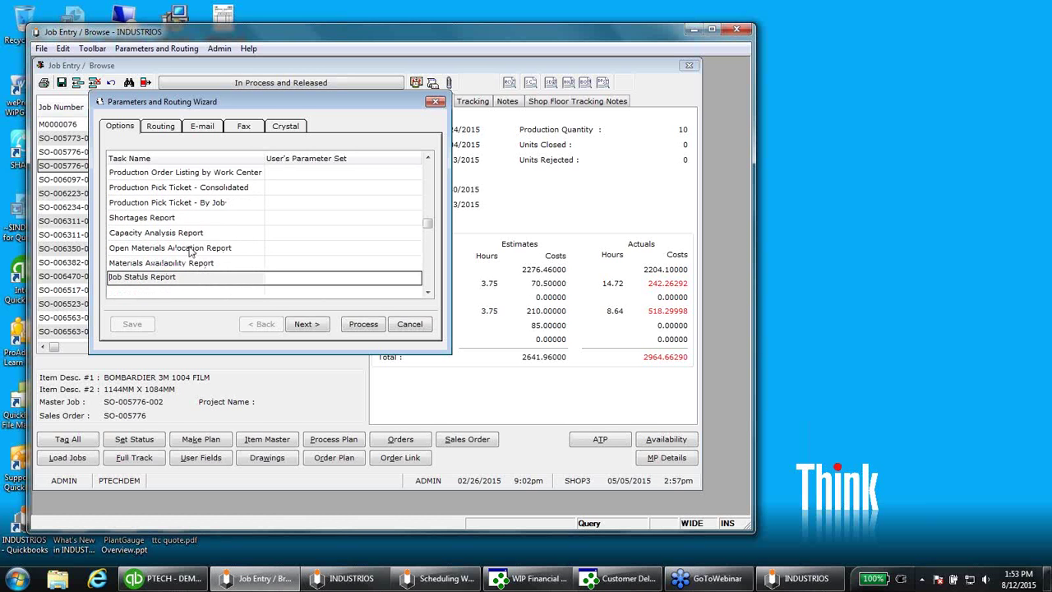
{"action": "left_click", "coordinate": [152, 218]}
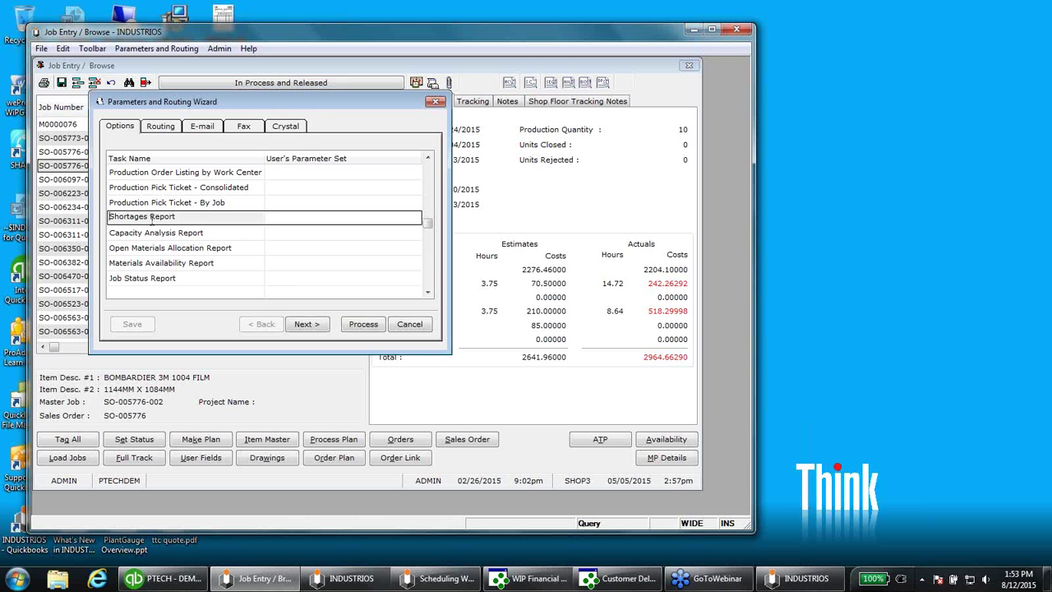
{"action": "left_click", "coordinate": [166, 232]}
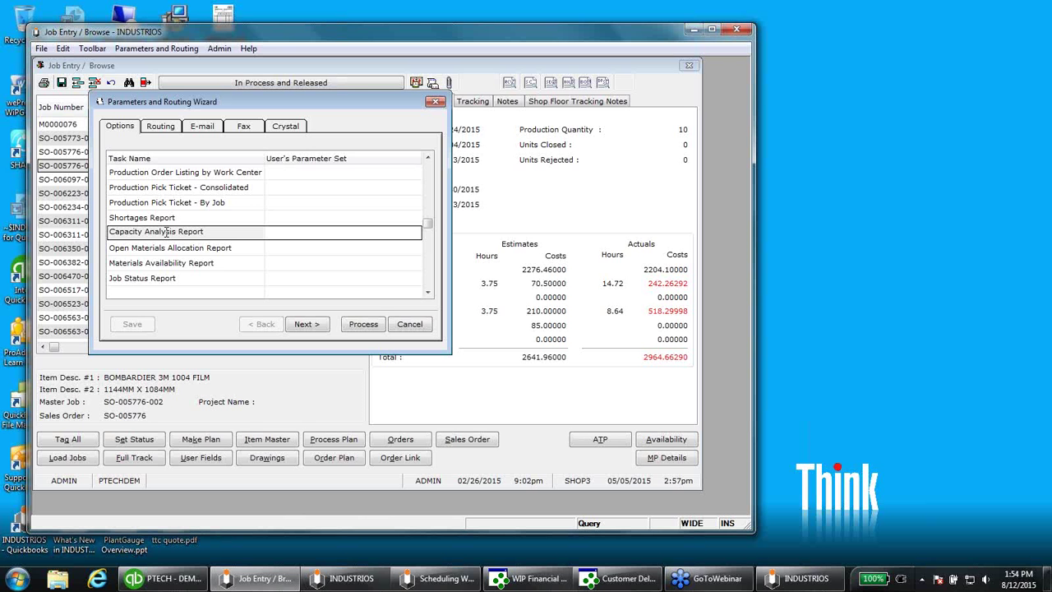
{"action": "key", "text": "Down"}
{"action": "key", "text": "Down"}
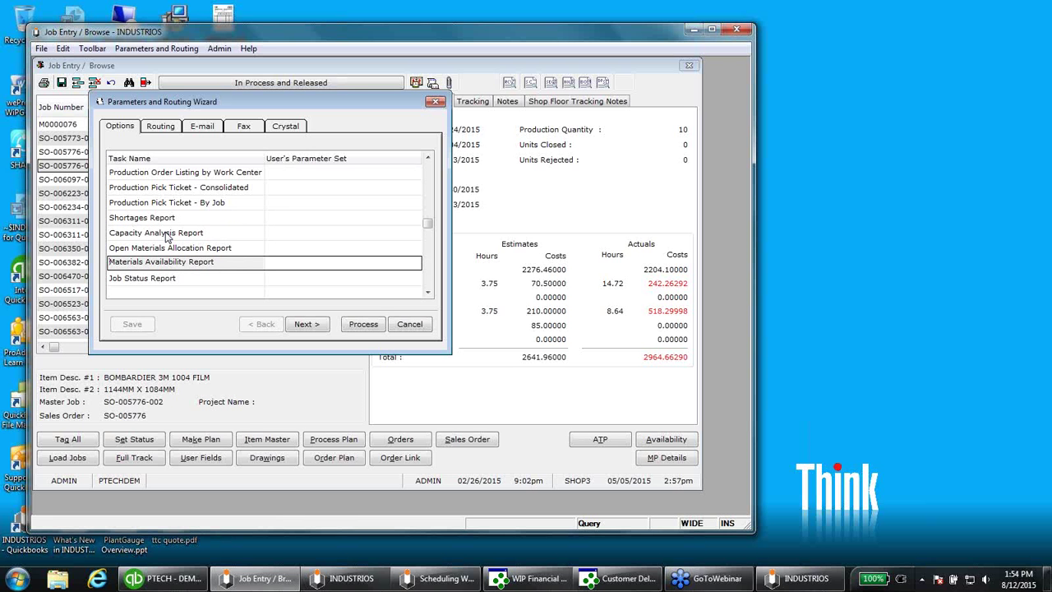
{"action": "key", "text": "Down"}
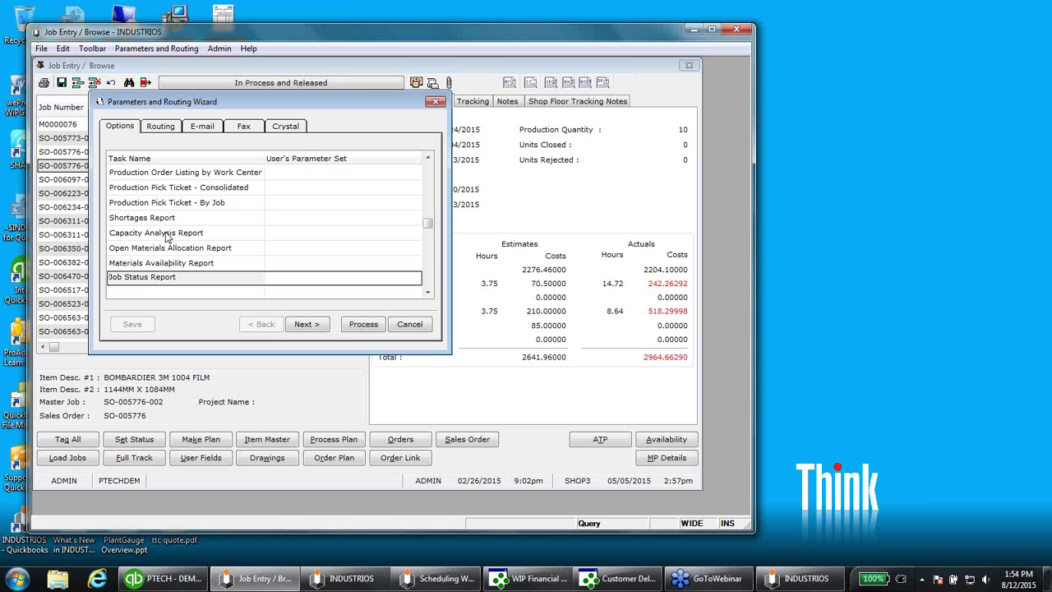
{"action": "key", "text": "Escape"}
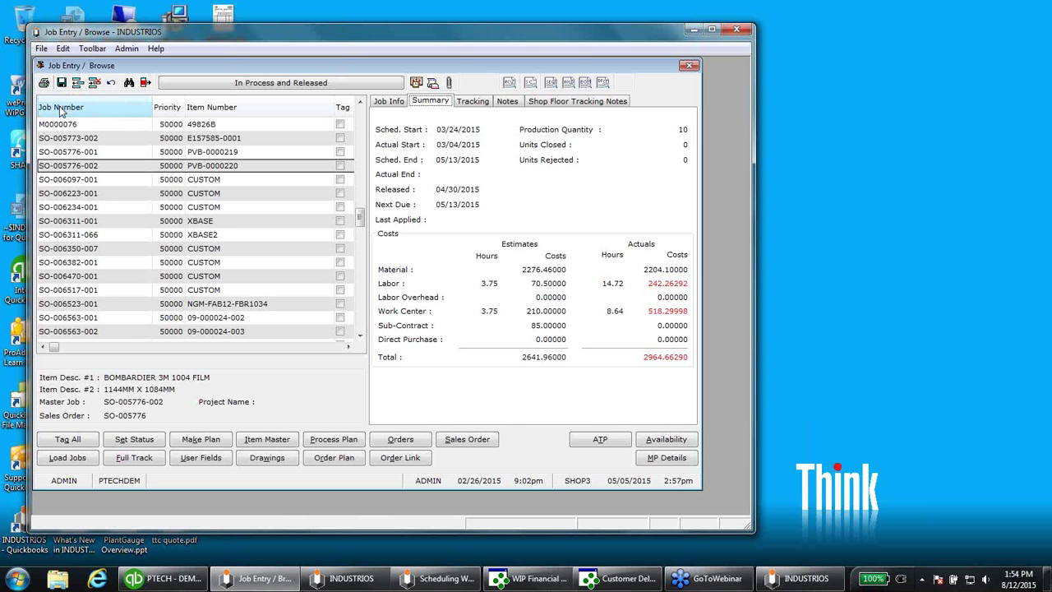
Bring up the job's report list once more, dismiss it and leave the job browse screen
{"action": "left_click", "coordinate": [45, 82]}
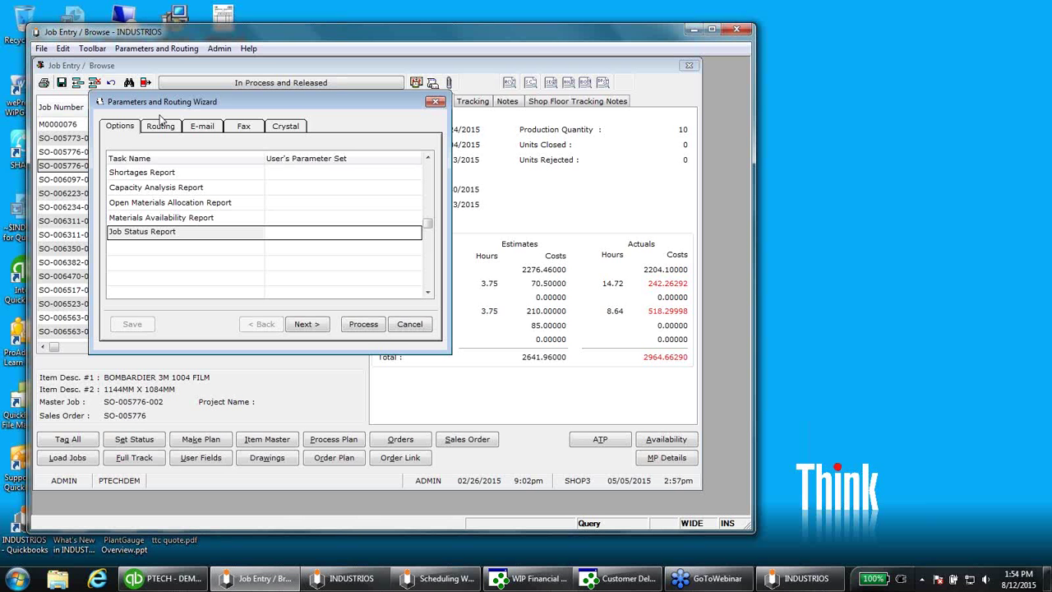
{"action": "key", "text": "Escape"}
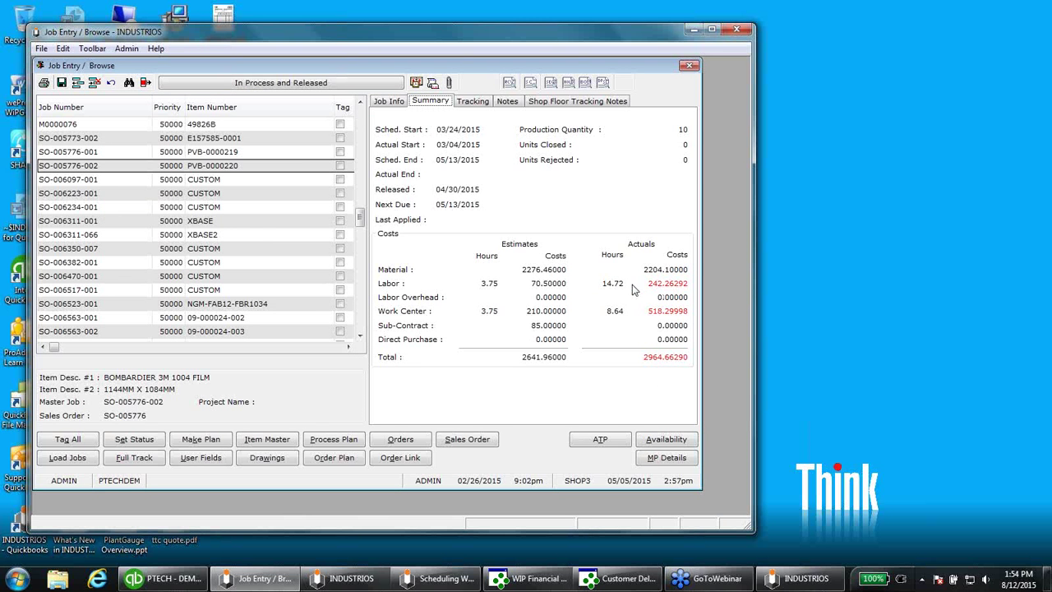
{"action": "key", "text": "Escape"}
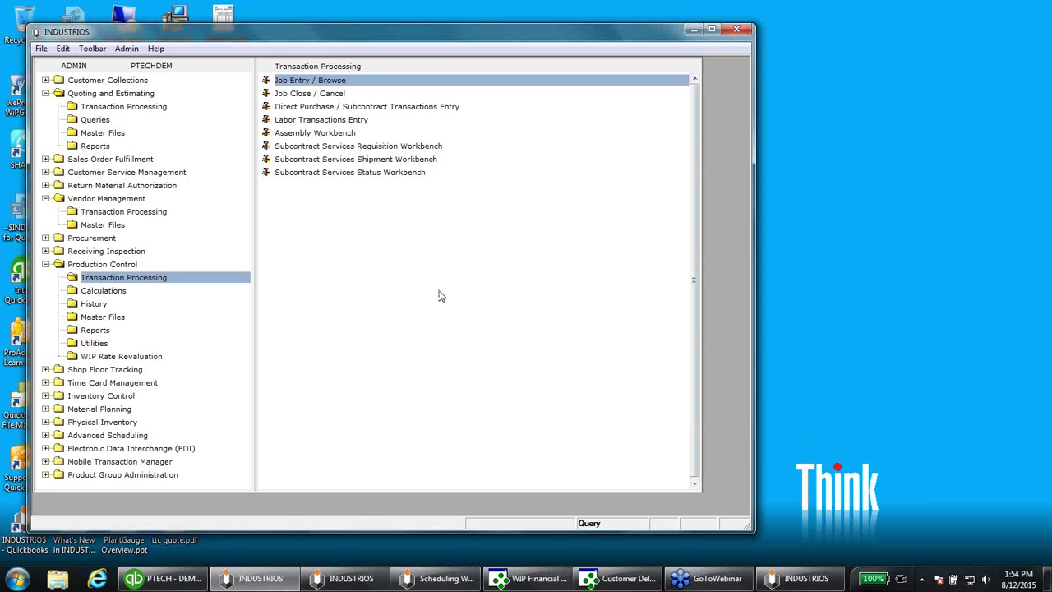
Open Labor Transactions Entry, show all users' transactions, inspect the entry for job SO-006097-001, then close the screen
{"action": "left_click", "coordinate": [334, 122]}
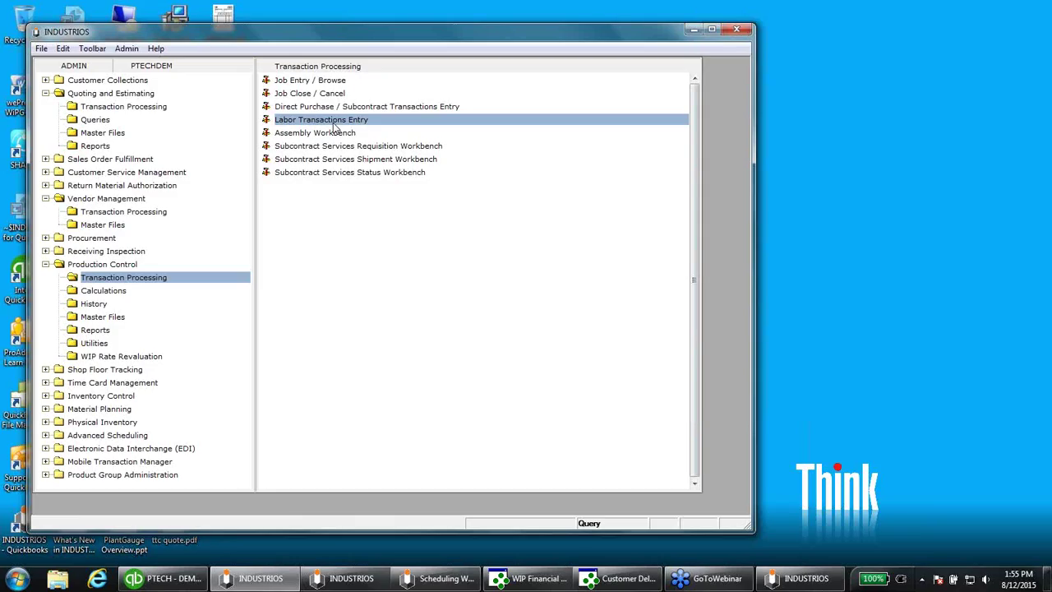
{"action": "double_click", "coordinate": [335, 123]}
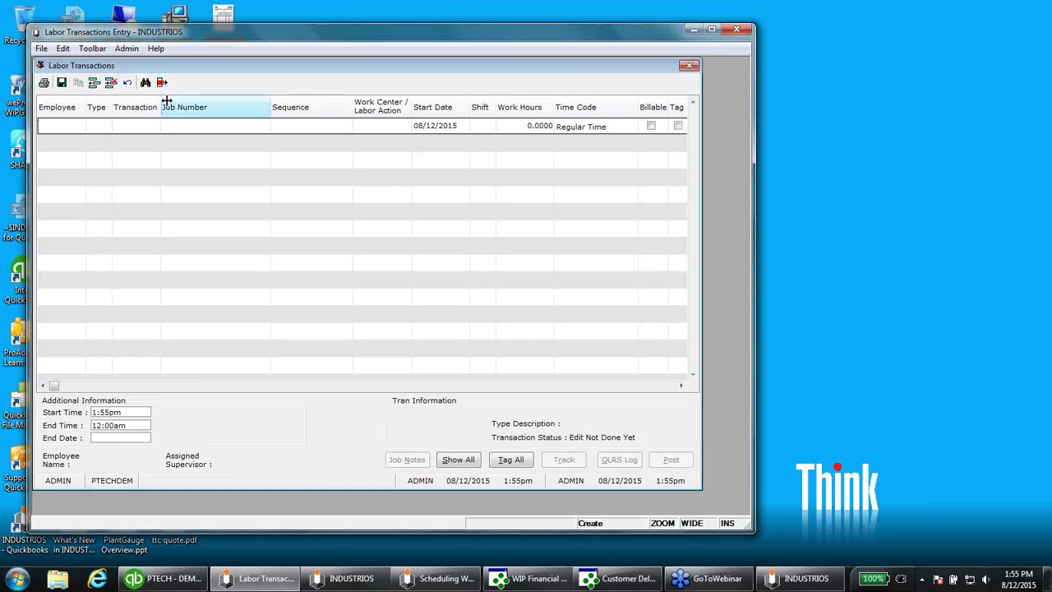
{"action": "left_click", "coordinate": [457, 459]}
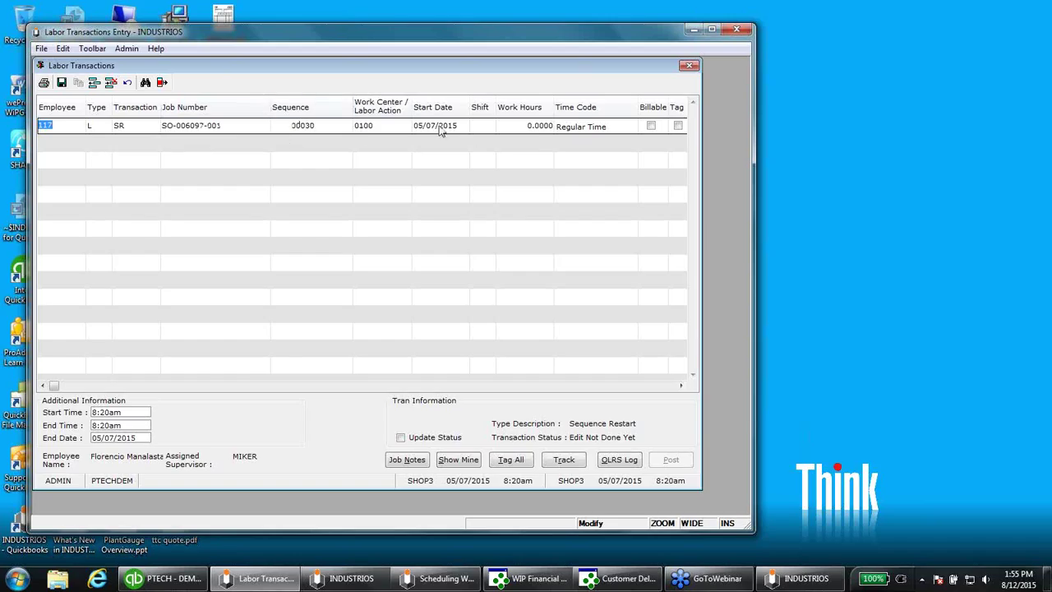
{"action": "left_click", "coordinate": [537, 128]}
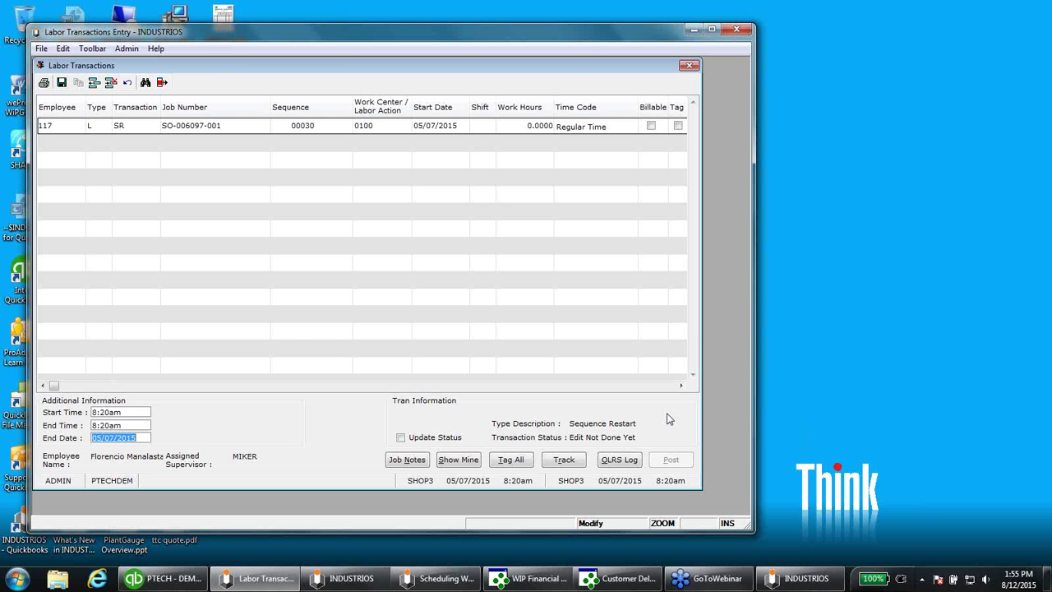
{"action": "key", "text": "Escape"}
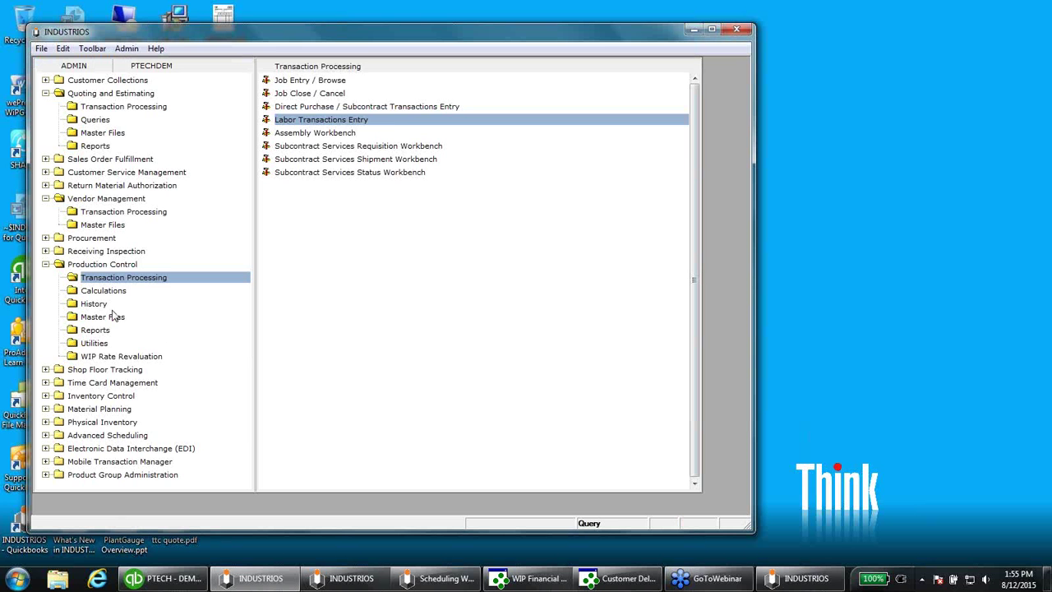
Collapse the Production Control module and launch the Shop Floor Tracking transaction screen
{"action": "left_click", "coordinate": [46, 264]}
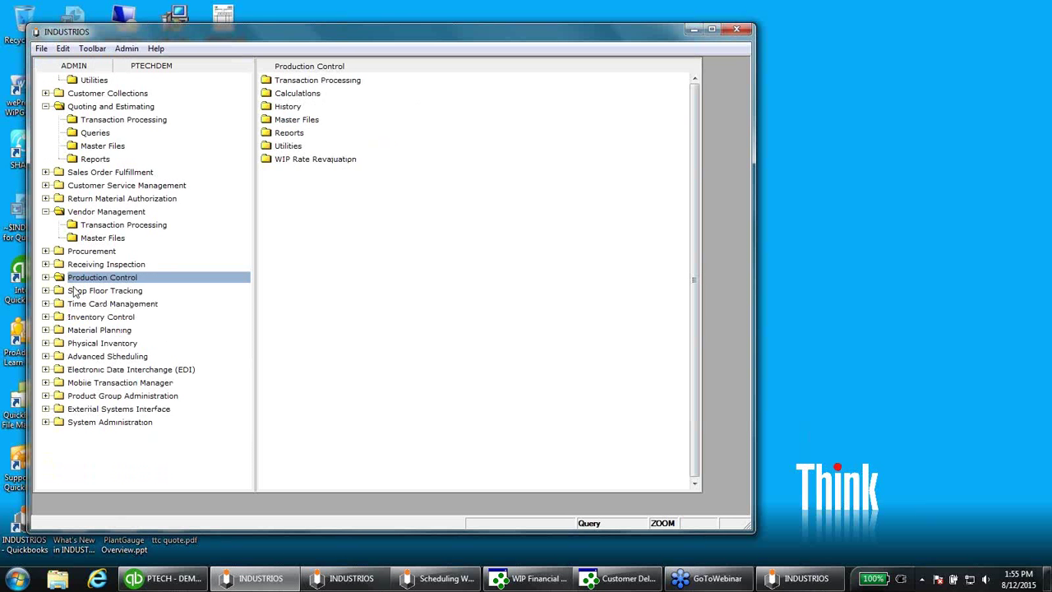
{"action": "left_click", "coordinate": [77, 292]}
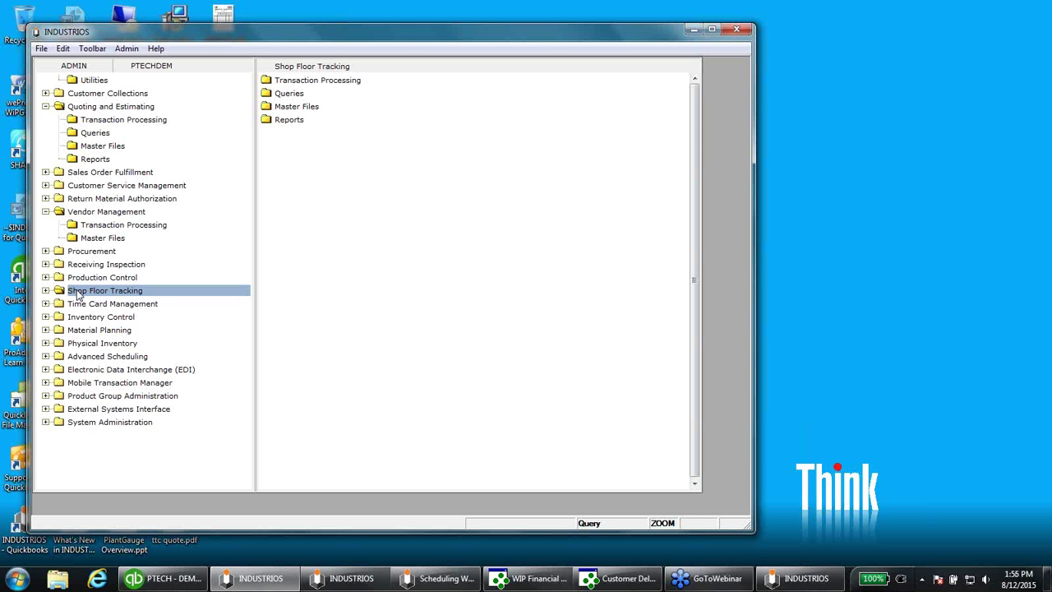
{"action": "left_click", "coordinate": [292, 83]}
{"action": "double_click", "coordinate": [291, 83]}
{"action": "double_click", "coordinate": [300, 85]}
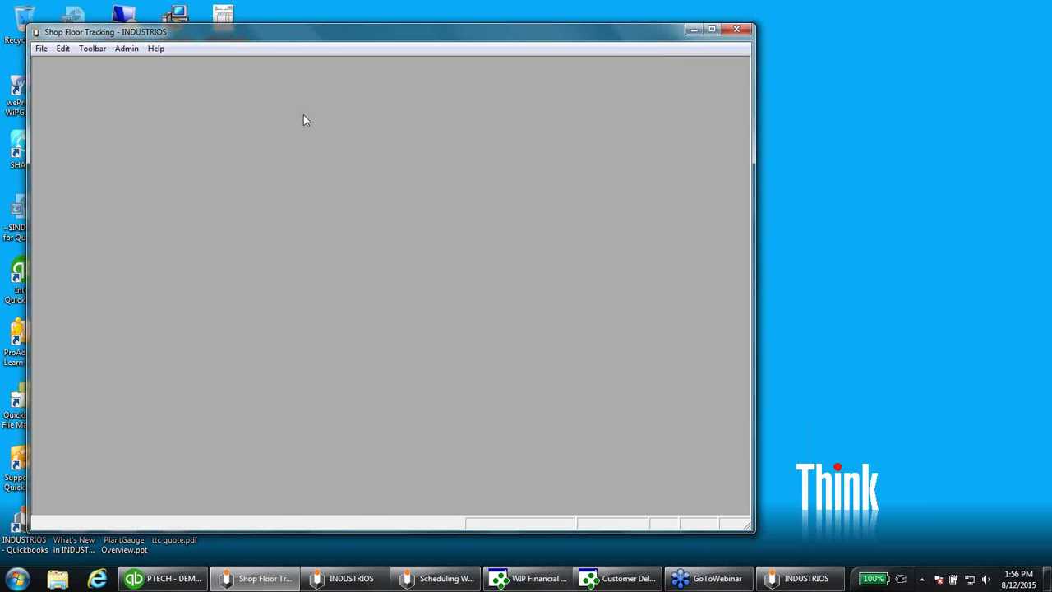
Try to sign in to Shop Floor Tracking with an employee ID, then leave the sign-in screen
{"action": "type", "text": "123"}
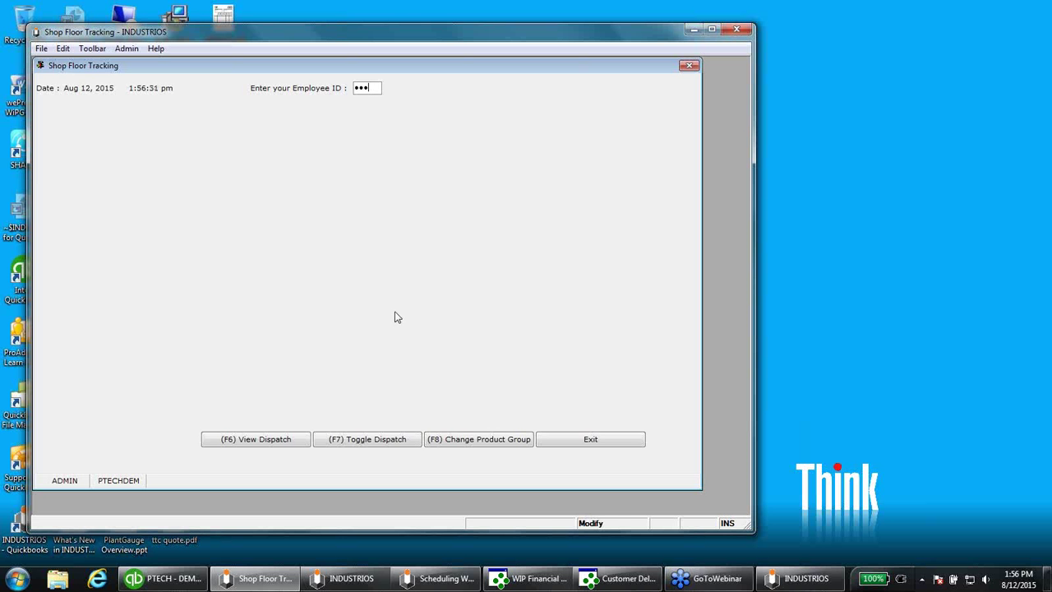
{"action": "key", "text": "Return"}
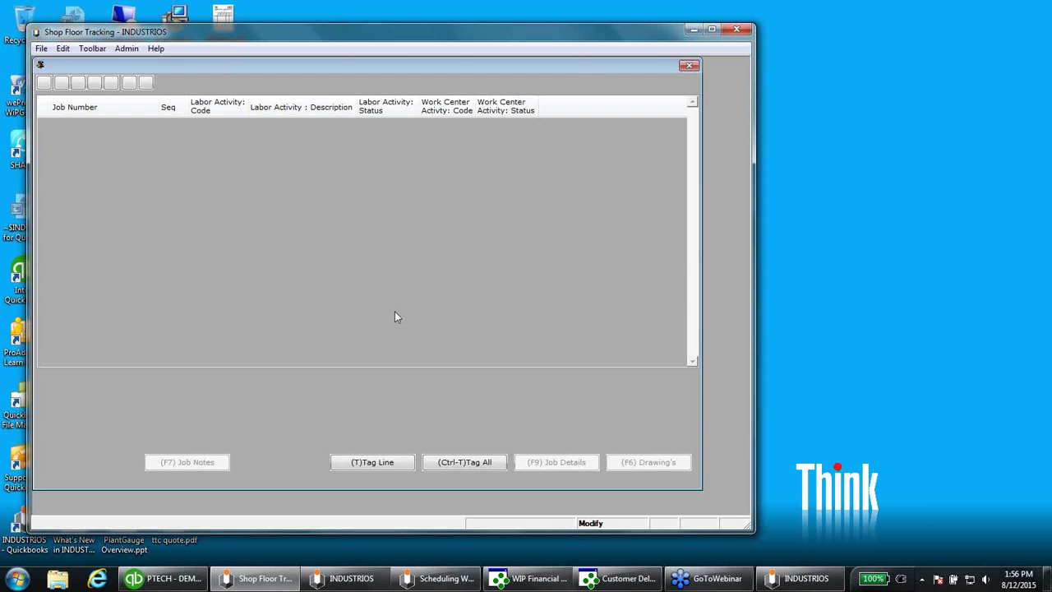
{"action": "left_click", "coordinate": [527, 318]}
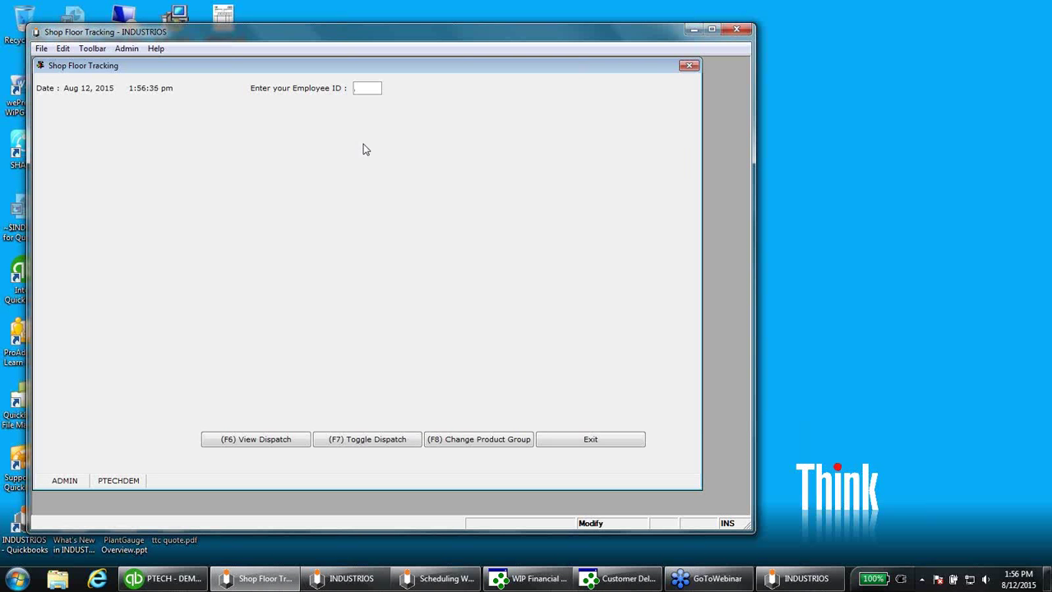
{"action": "left_click", "coordinate": [689, 65]}
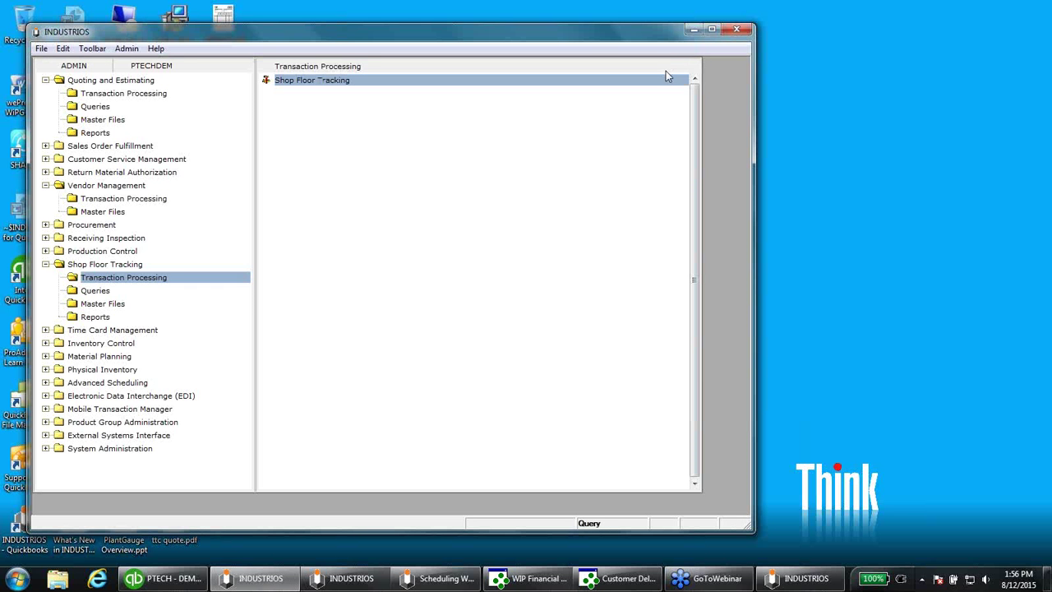
Check an active employee's record and shop floor tracking details in the Product Group Administration employee master, then close it
{"action": "left_click", "coordinate": [79, 422]}
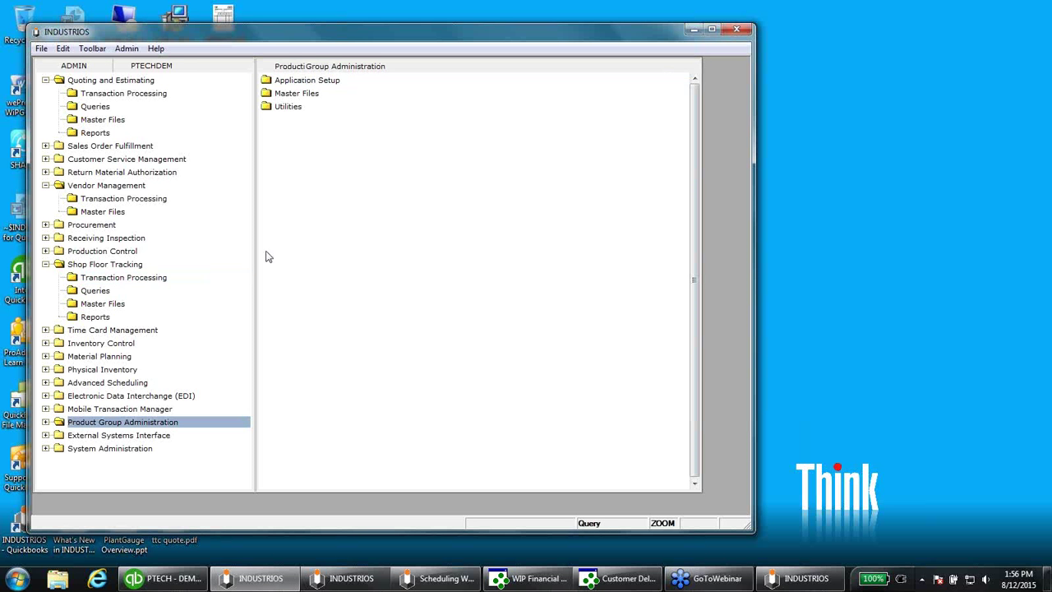
{"action": "double_click", "coordinate": [298, 94]}
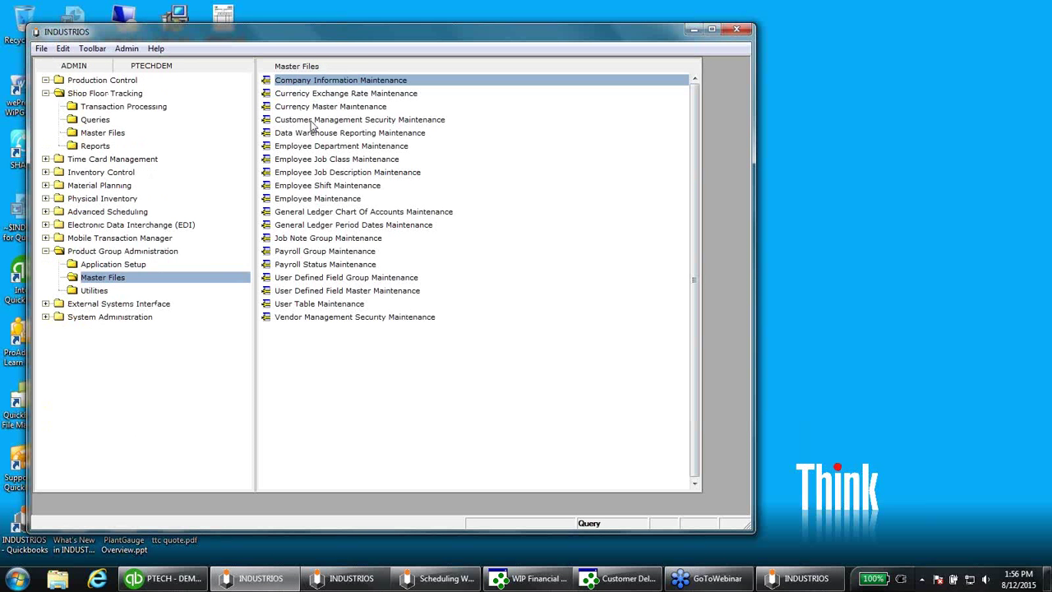
{"action": "double_click", "coordinate": [317, 199]}
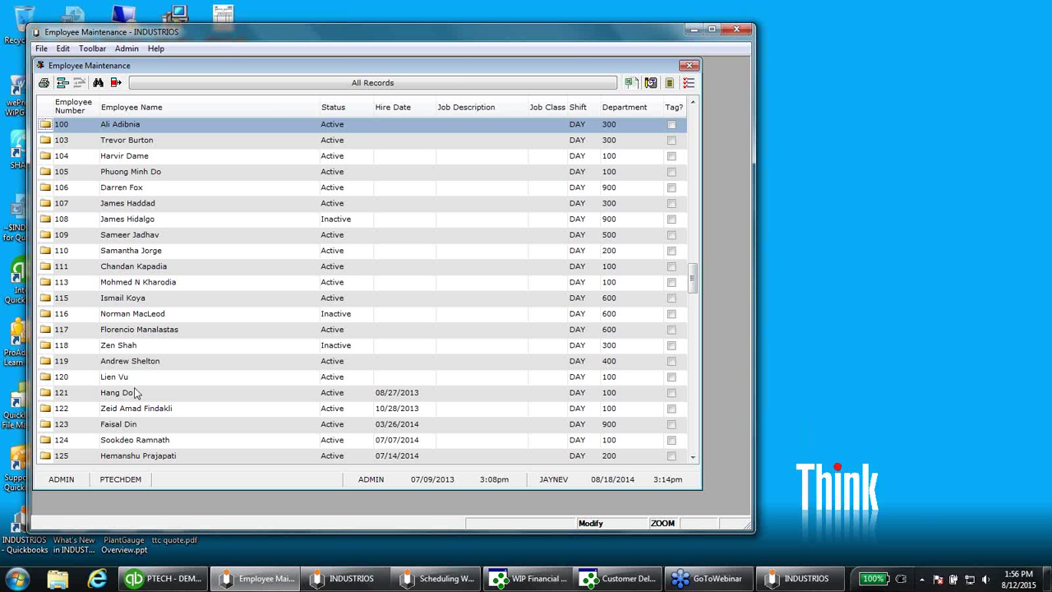
{"action": "left_click", "coordinate": [165, 395]}
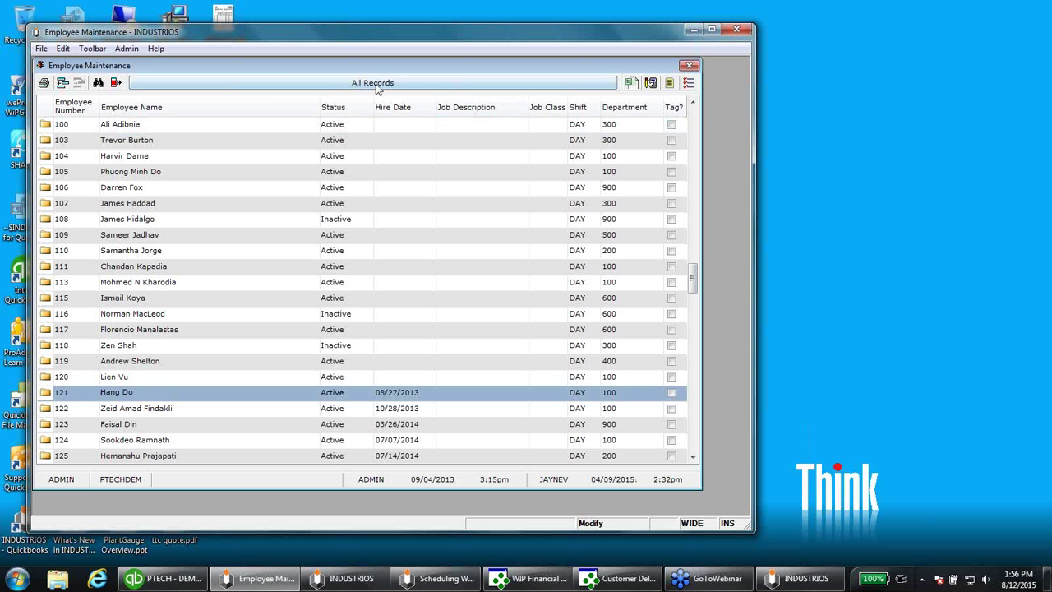
{"action": "double_click", "coordinate": [46, 395]}
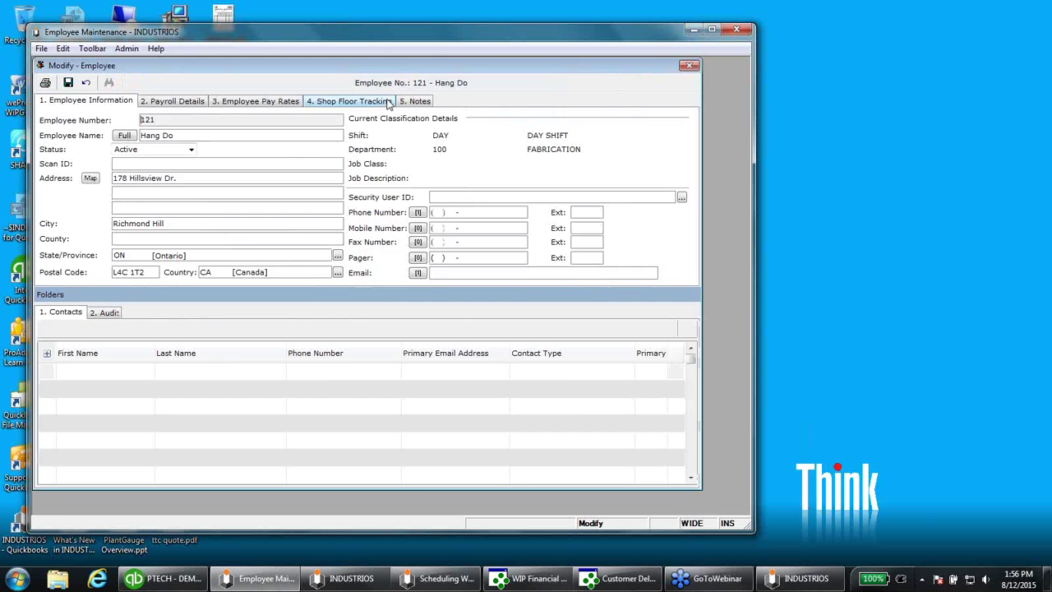
{"action": "left_click", "coordinate": [359, 102]}
{"action": "key", "text": "Escape"}
{"action": "key", "text": "Escape"}
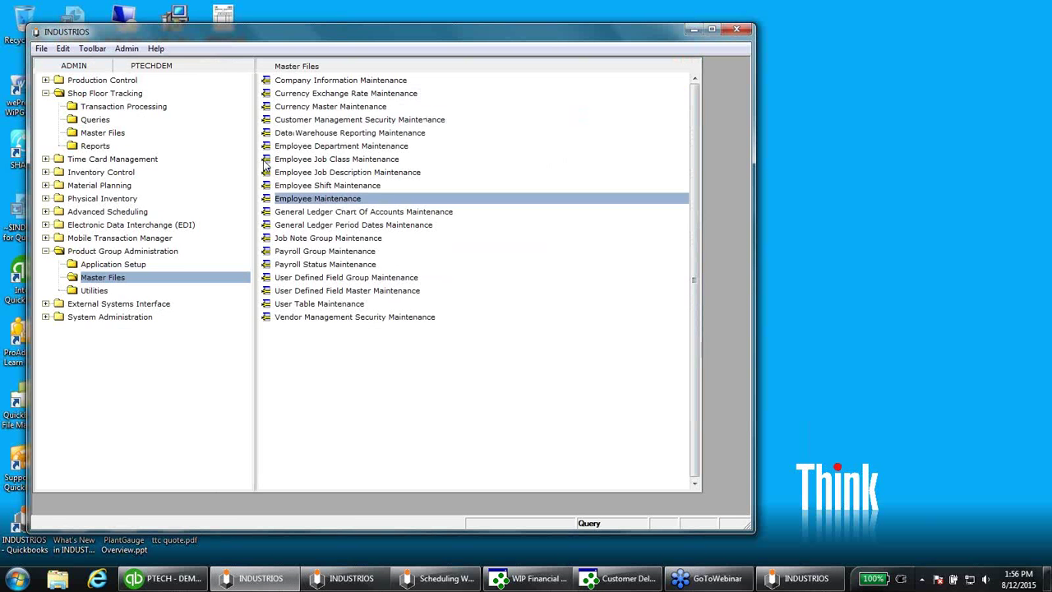
Reopen Shop Floor Tracking, enter the checked employee's ID and clock the employee in
{"action": "left_click", "coordinate": [123, 113]}
{"action": "double_click", "coordinate": [300, 81]}
{"action": "type", "text": "121"}
{"action": "key", "text": "Return"}
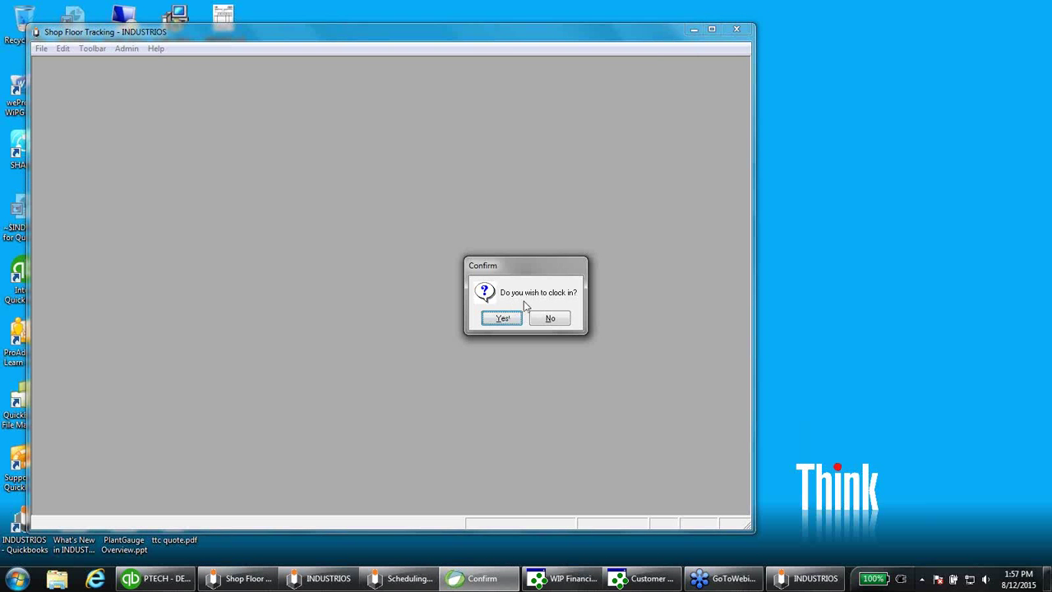
{"action": "left_click", "coordinate": [503, 319]}
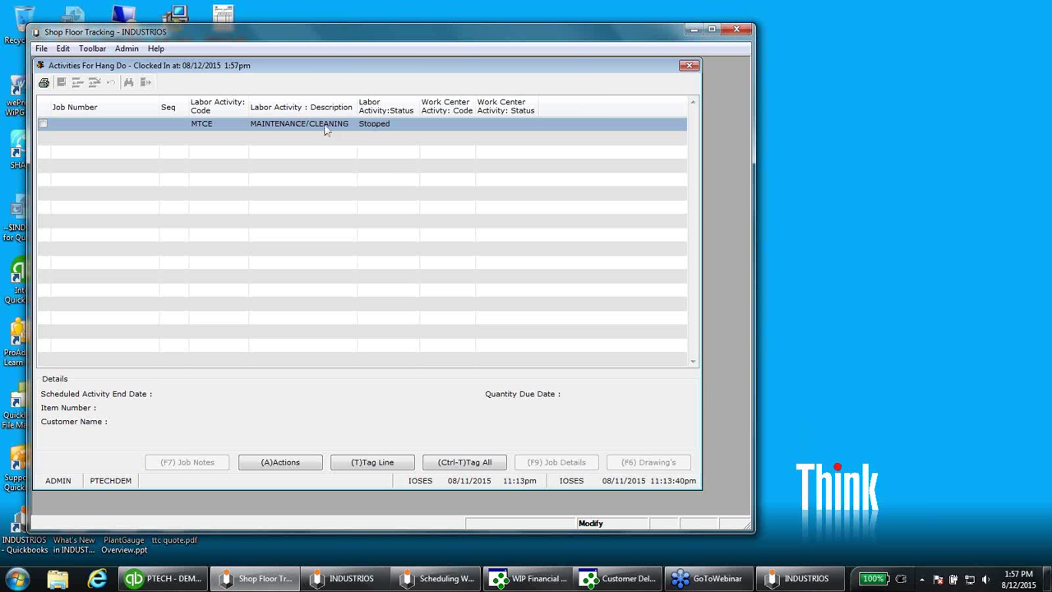
Tag the stopped MAINTENANCE/CLEANING activity and resume it
{"action": "left_click", "coordinate": [43, 124]}
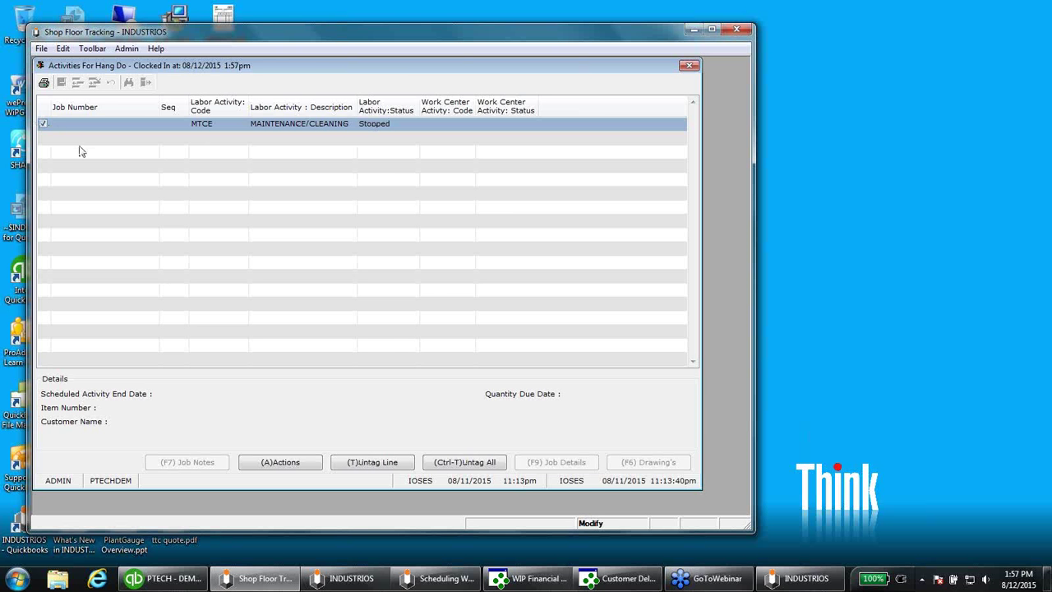
{"action": "key", "text": "a"}
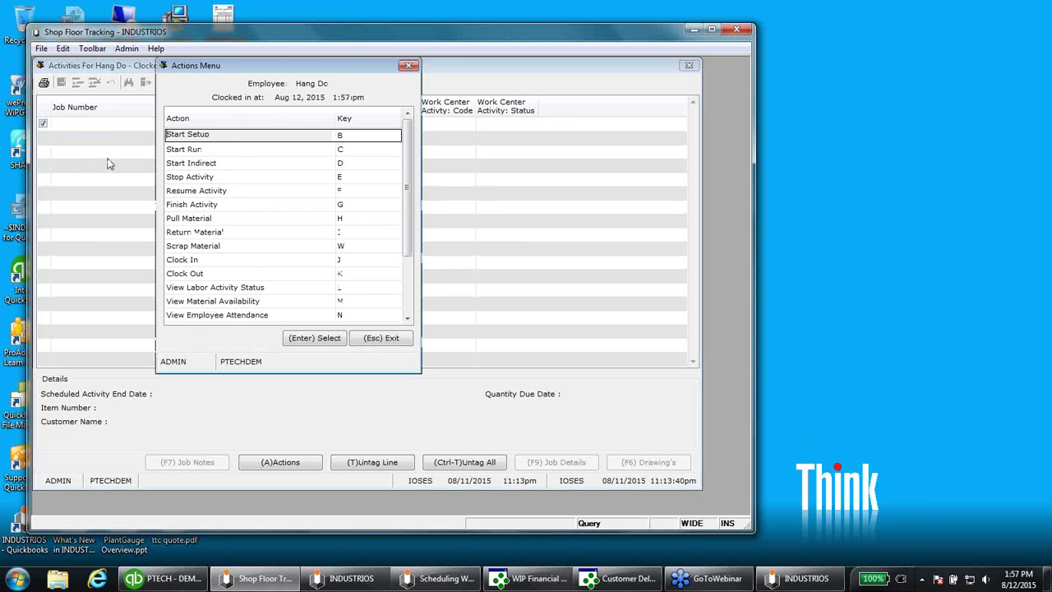
{"action": "left_click", "coordinate": [232, 190]}
{"action": "left_click", "coordinate": [317, 339]}
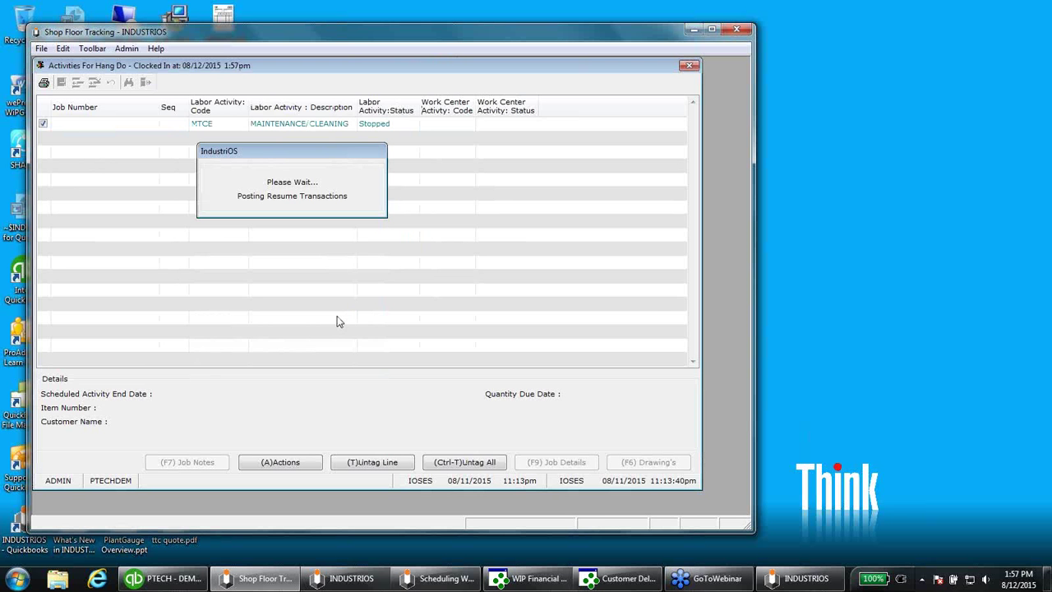
Stop the MAINTENANCE/CLEANING activity, making sure its line is tagged
{"action": "left_click", "coordinate": [207, 175]}
{"action": "left_click", "coordinate": [317, 338]}
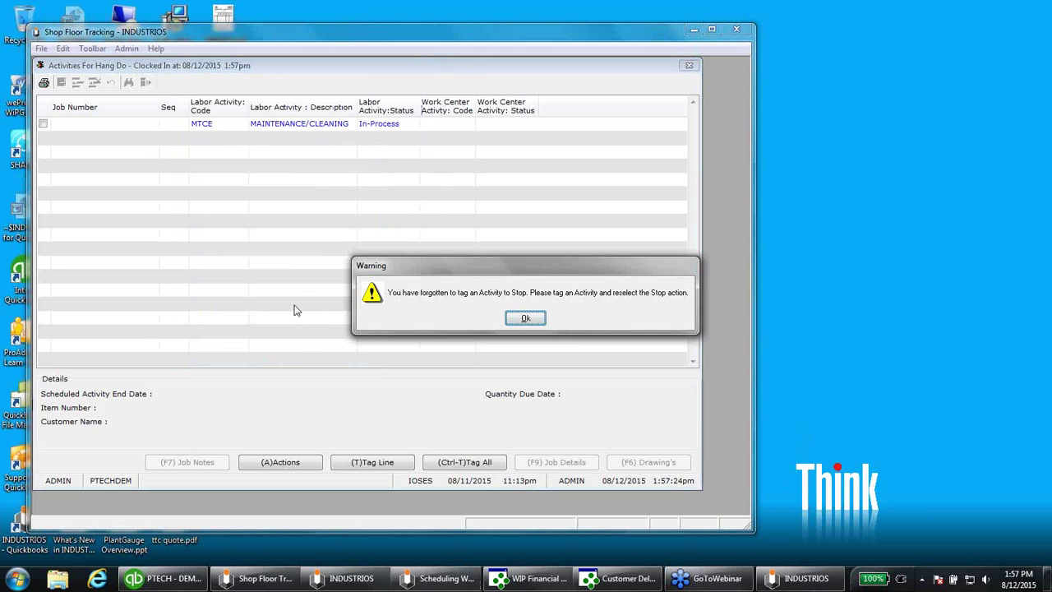
{"action": "left_click", "coordinate": [524, 321]}
{"action": "left_click", "coordinate": [43, 124]}
{"action": "key", "text": "a"}
{"action": "left_click", "coordinate": [220, 176]}
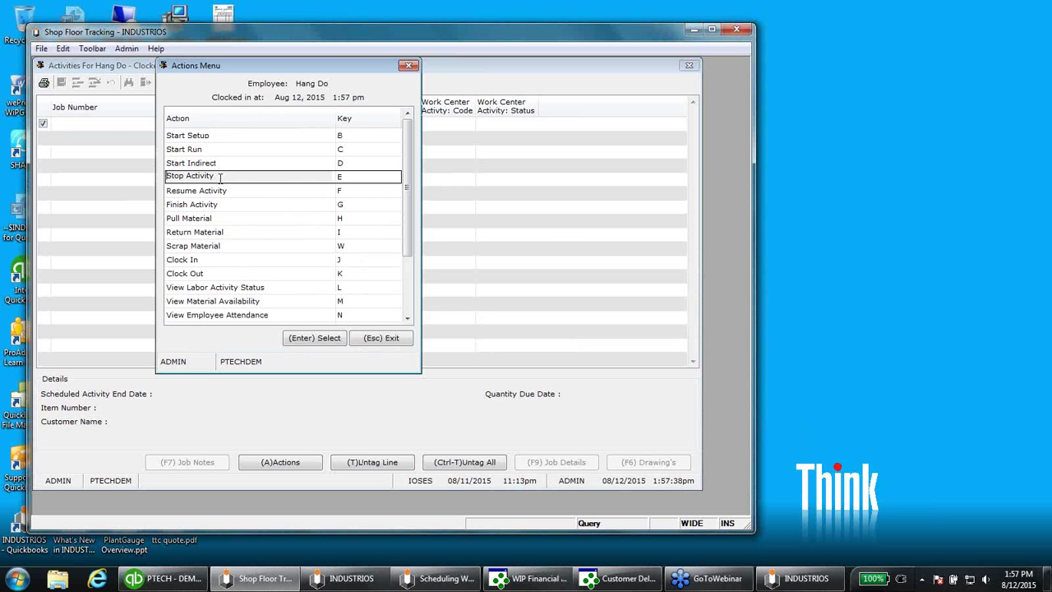
{"action": "left_click", "coordinate": [312, 337]}
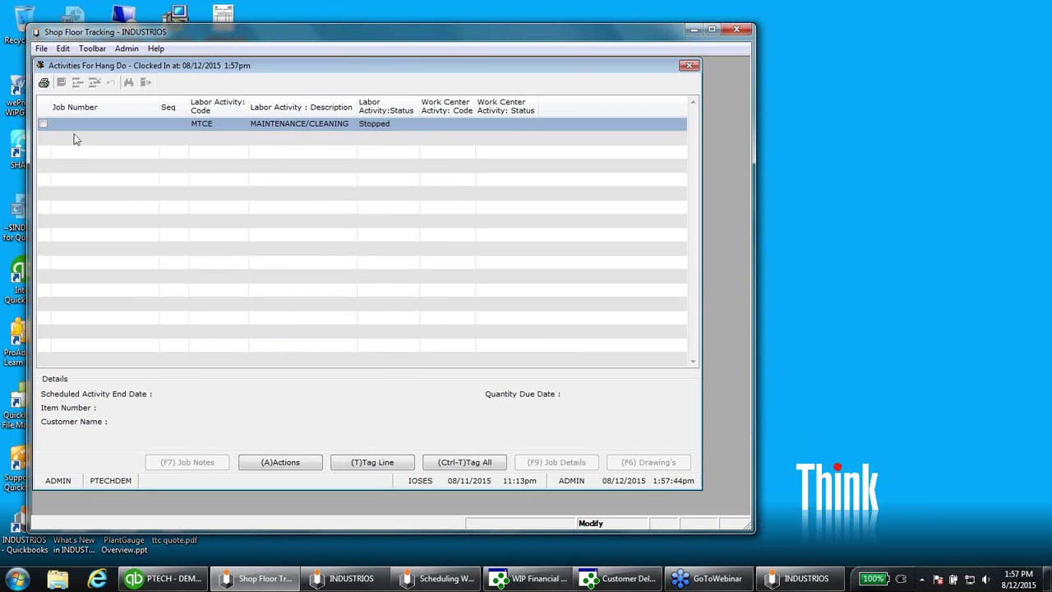
Begin a Start Run action and choose job SP144721, ASSEMBLY AIR DUCTS, from the job number lookup
{"action": "key", "text": "a"}
{"action": "left_click", "coordinate": [201, 150]}
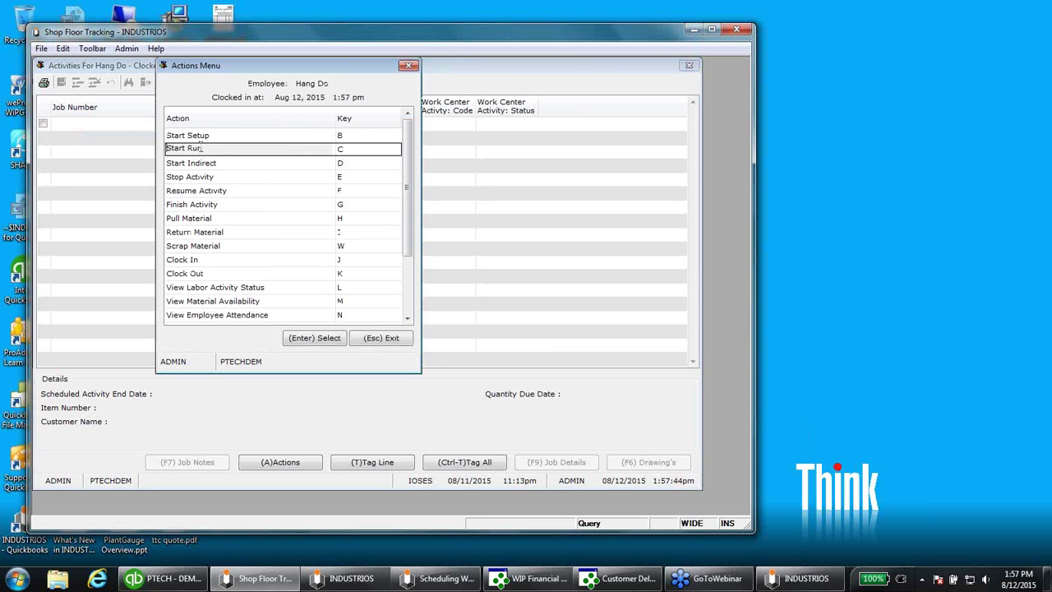
{"action": "left_click", "coordinate": [320, 336]}
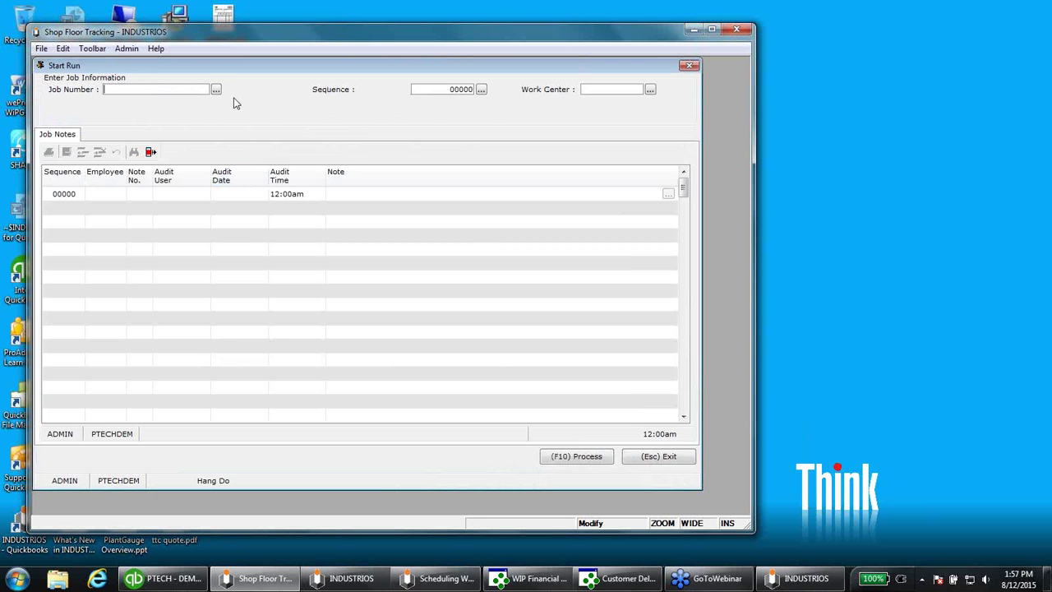
{"action": "left_click", "coordinate": [215, 89]}
{"action": "left_click_drag", "start_coordinate": [683, 227], "coordinate": [488, 113]}
{"action": "key", "text": "ctrl+End"}
{"action": "left_click", "coordinate": [891, 170]}
{"action": "left_click", "coordinate": [892, 170]}
{"action": "left_click", "coordinate": [892, 170]}
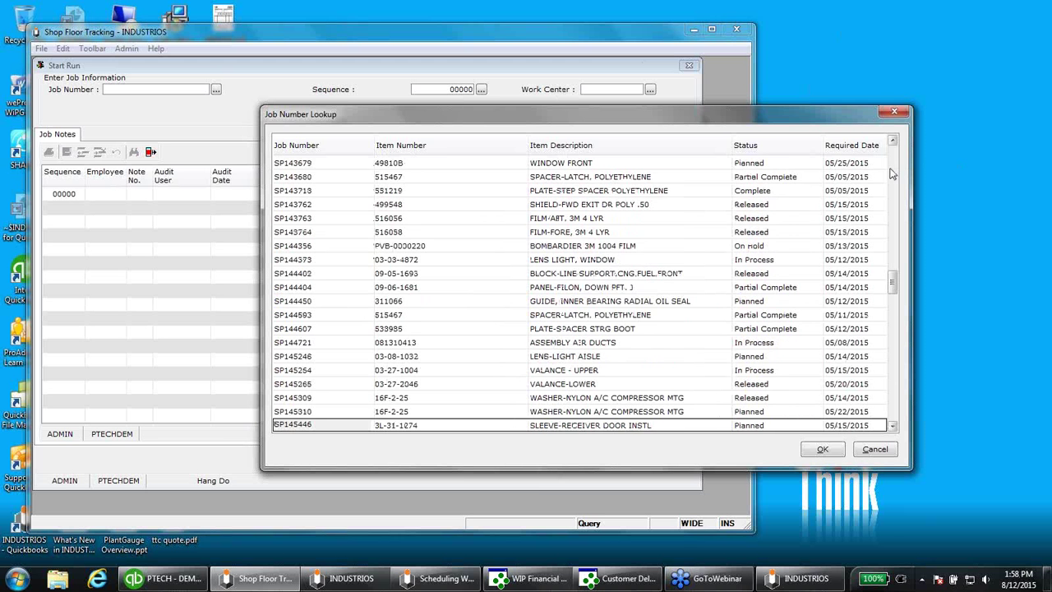
{"action": "left_click", "coordinate": [779, 180]}
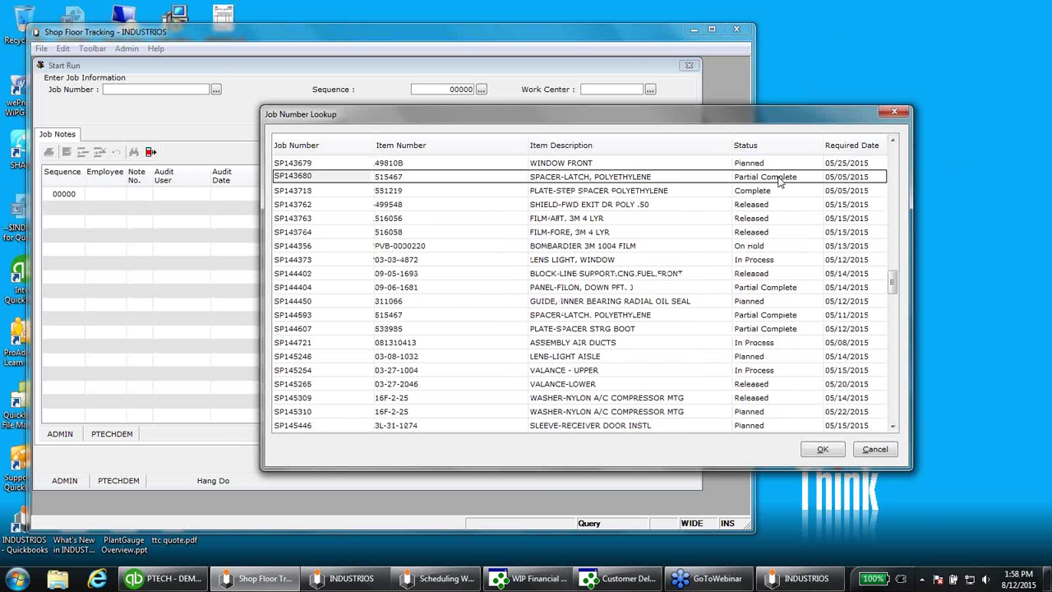
{"action": "double_click", "coordinate": [748, 340]}
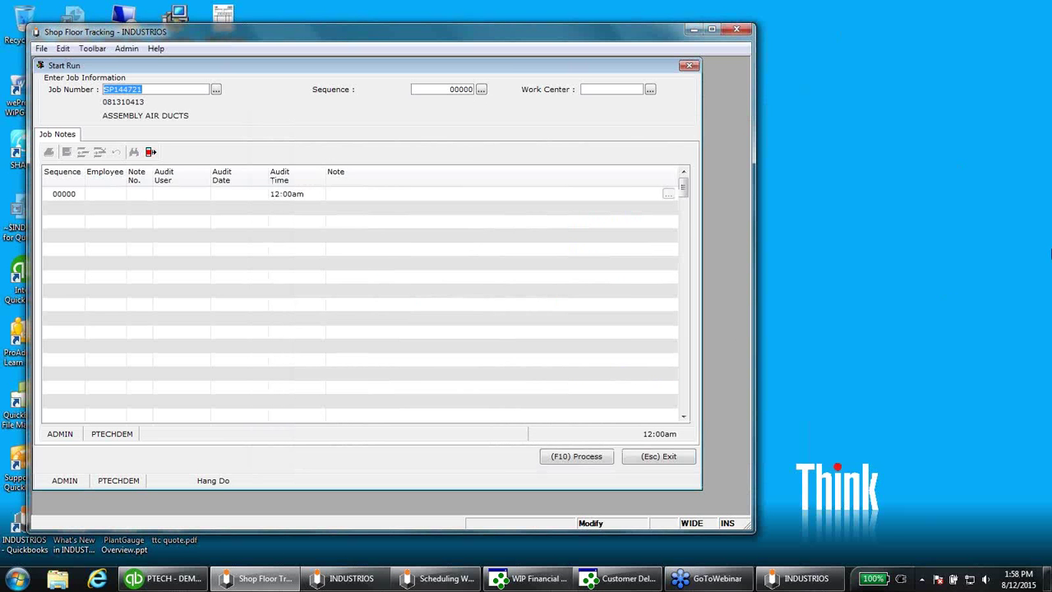
Process the run for sequence 00035 at the FABRICATION work center, and exit Shop Floor Tracking
{"action": "left_click", "coordinate": [482, 89]}
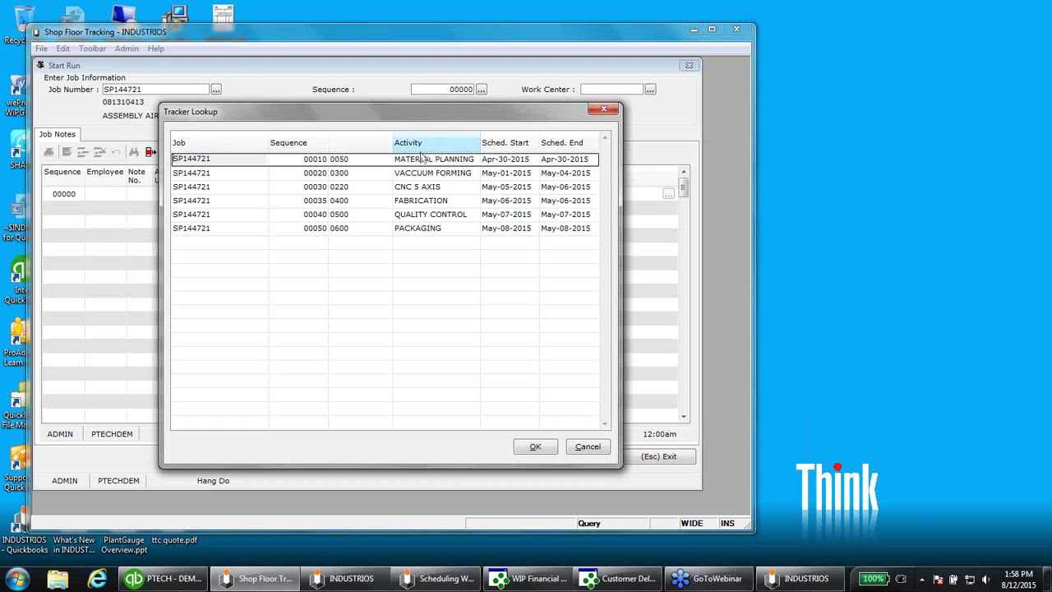
{"action": "left_click", "coordinate": [342, 200]}
{"action": "left_click", "coordinate": [535, 446]}
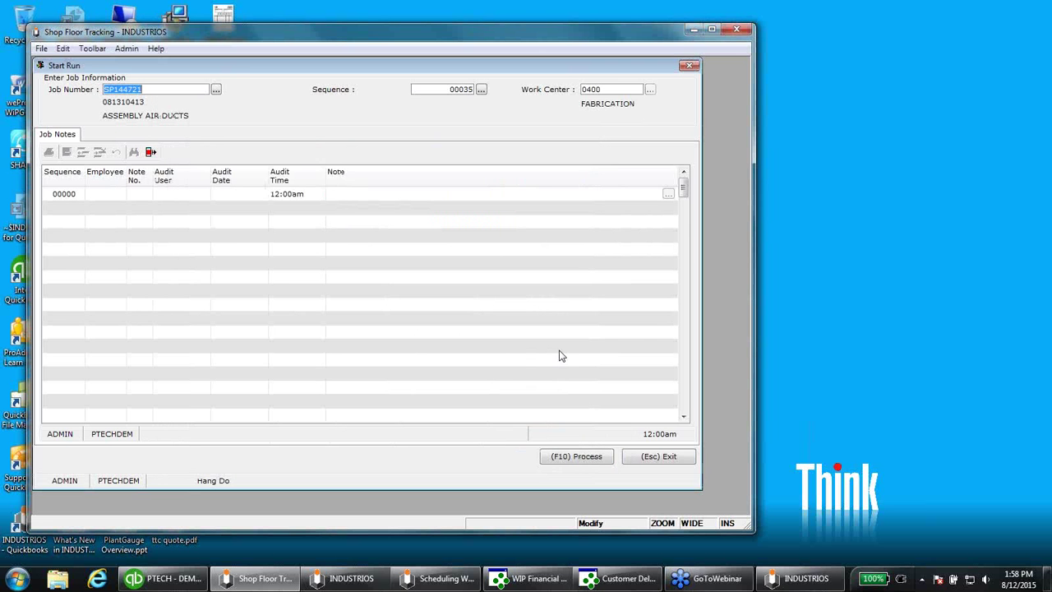
{"action": "left_click", "coordinate": [570, 457]}
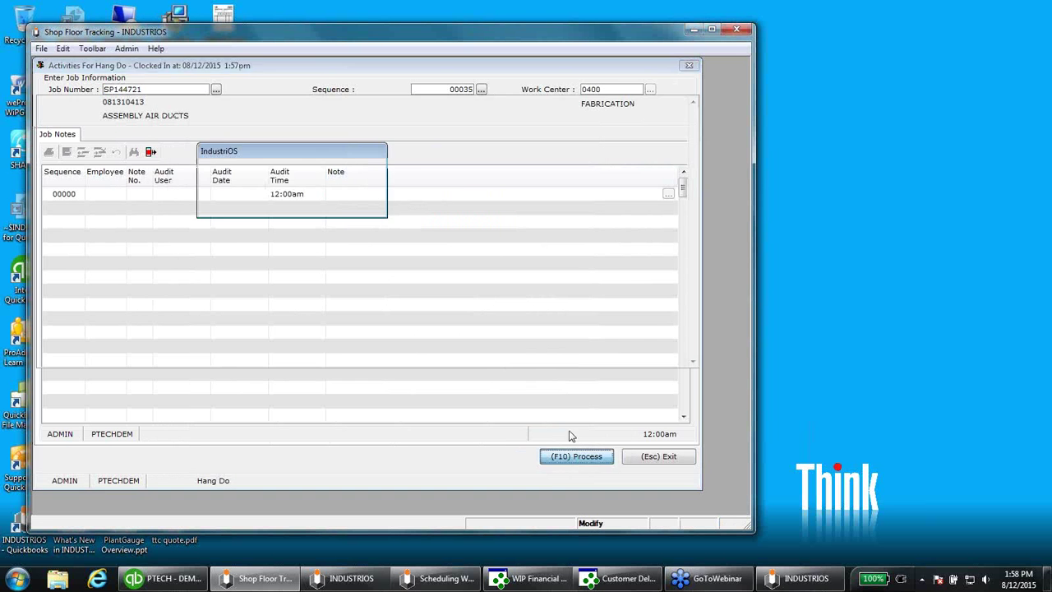
{"action": "left_click", "coordinate": [544, 447]}
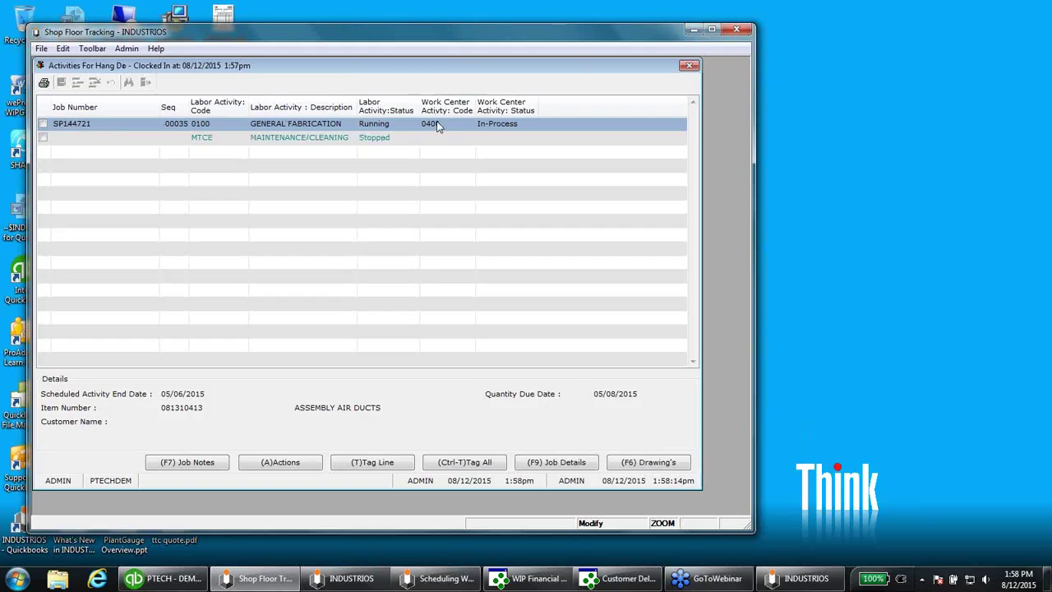
{"action": "key", "text": "Escape"}
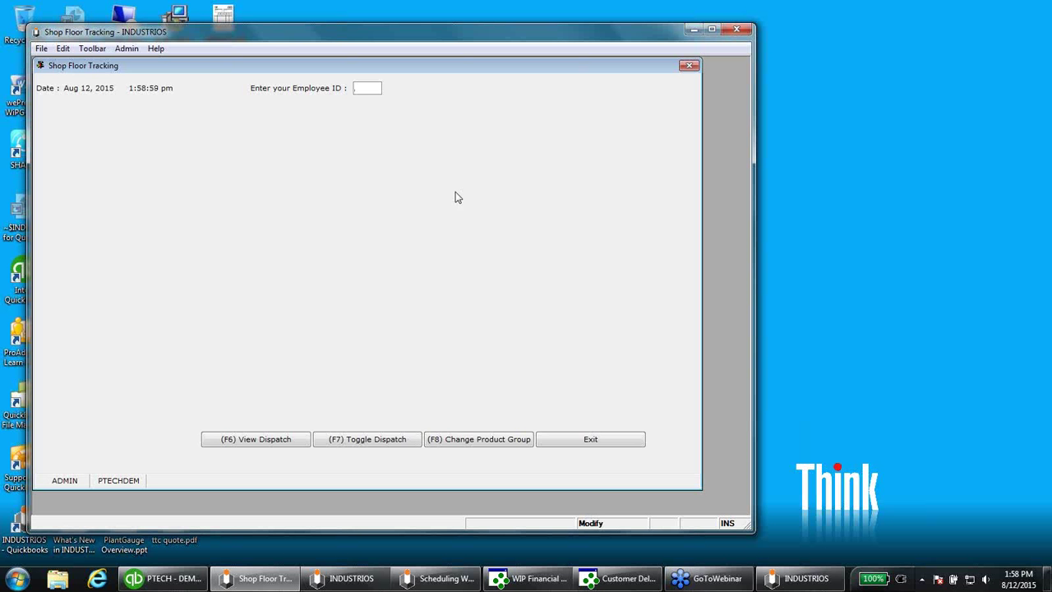
{"action": "left_click", "coordinate": [587, 442]}
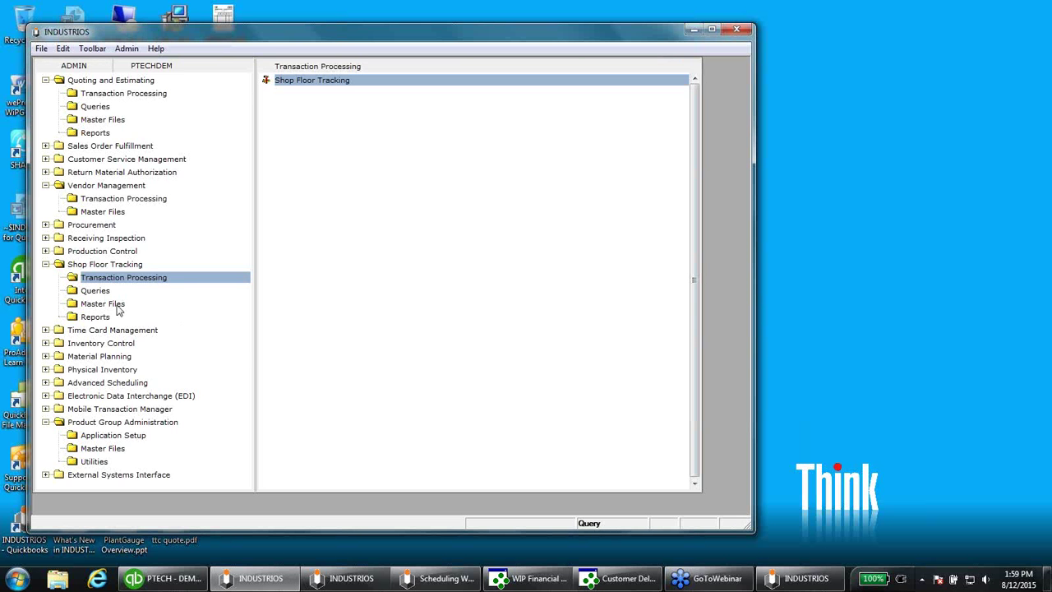
Open the View Employee Attendance query under Shop Floor Tracking and drill into the clocked-in employee's labor activity status
{"action": "left_click", "coordinate": [95, 290]}
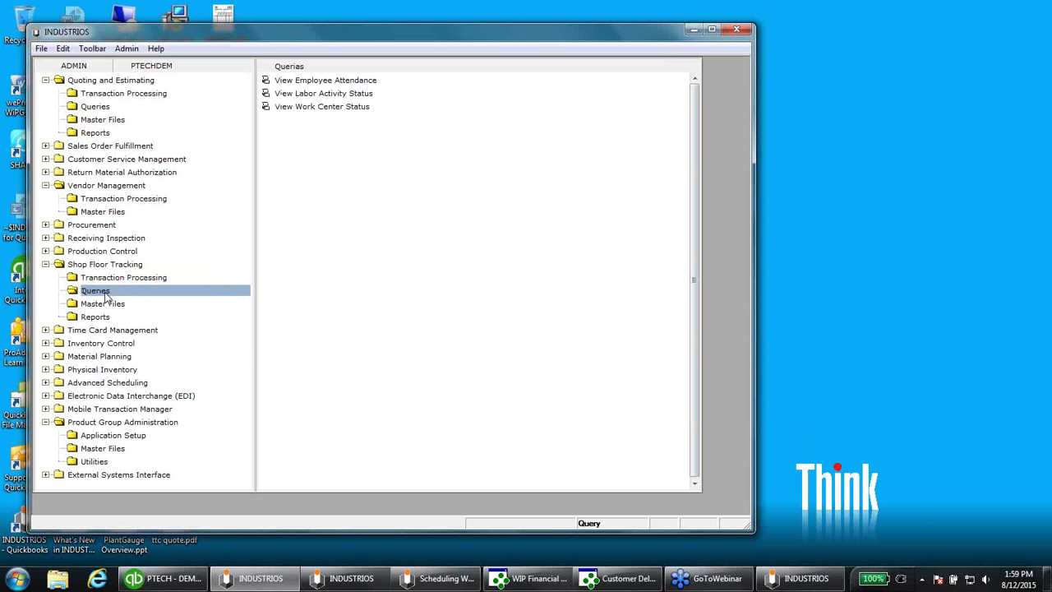
{"action": "double_click", "coordinate": [295, 82]}
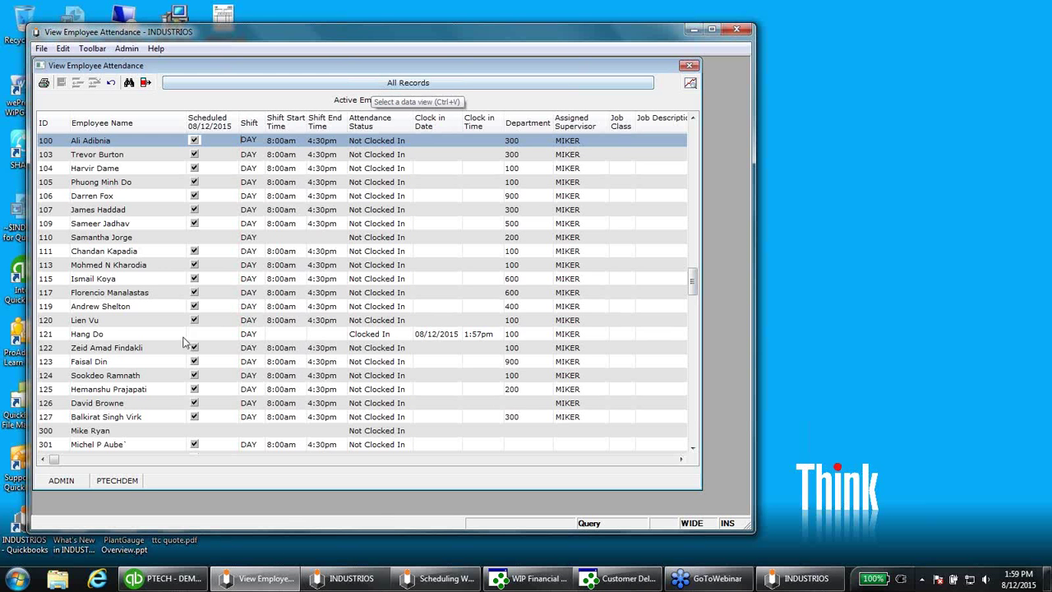
{"action": "left_click", "coordinate": [116, 332]}
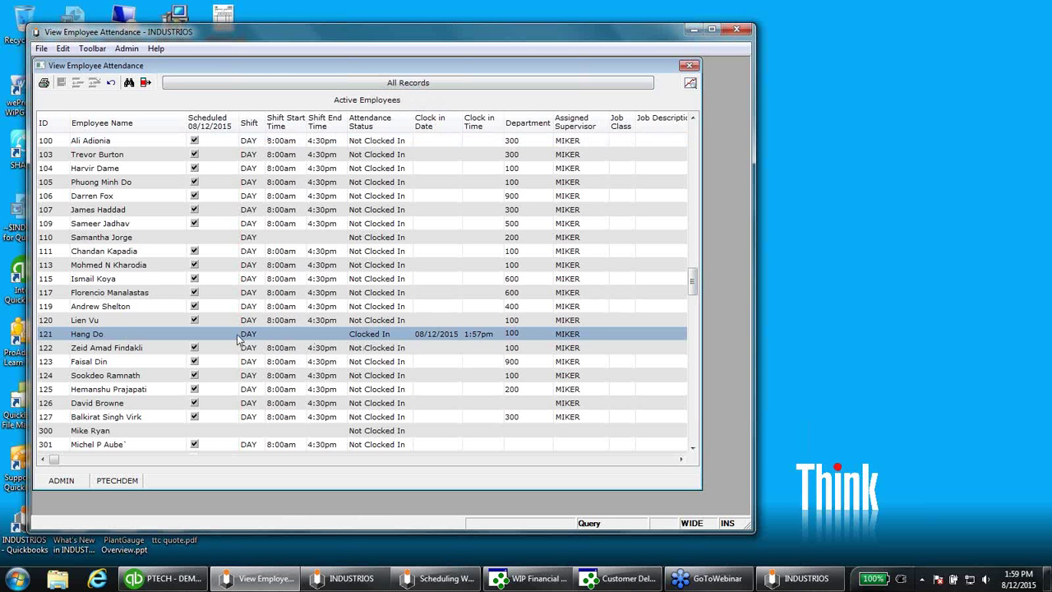
{"action": "left_click", "coordinate": [690, 85]}
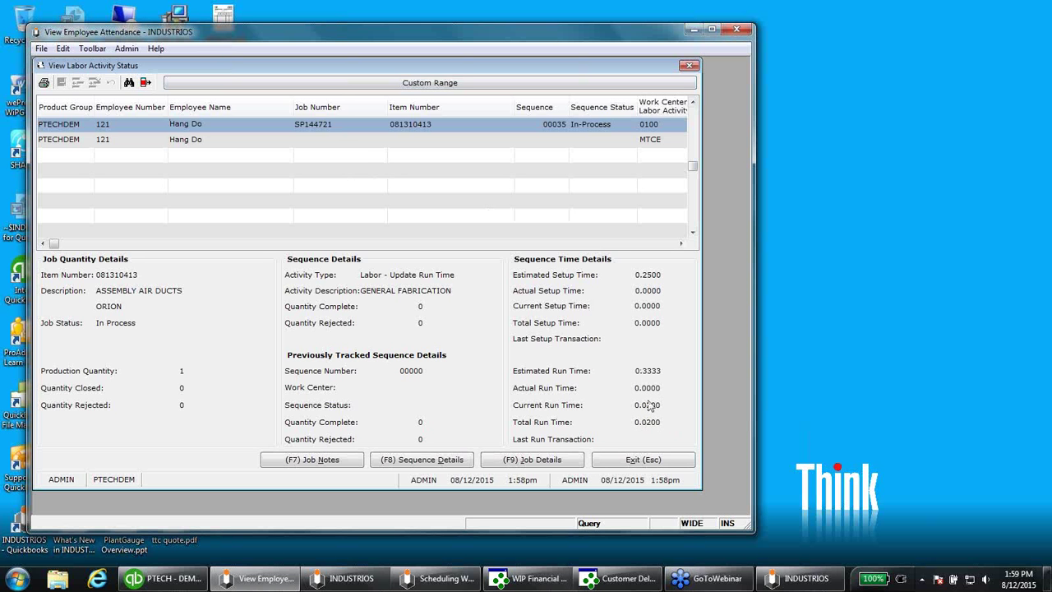
Compare the sequence time details of the employee's job and MTCE activities, and close both query windows
{"action": "key", "text": "Down"}
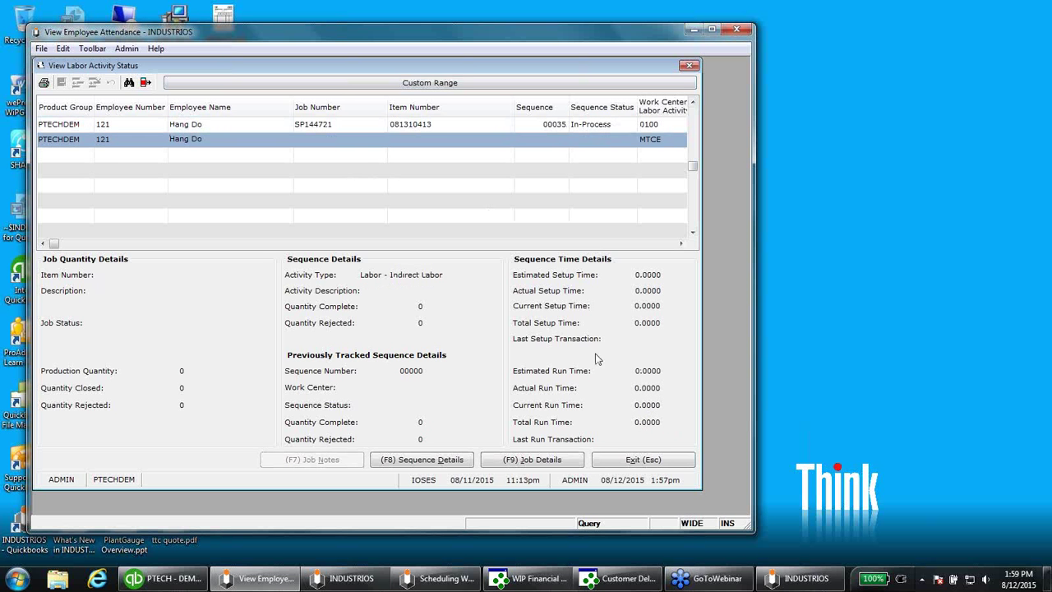
{"action": "key", "text": "Up"}
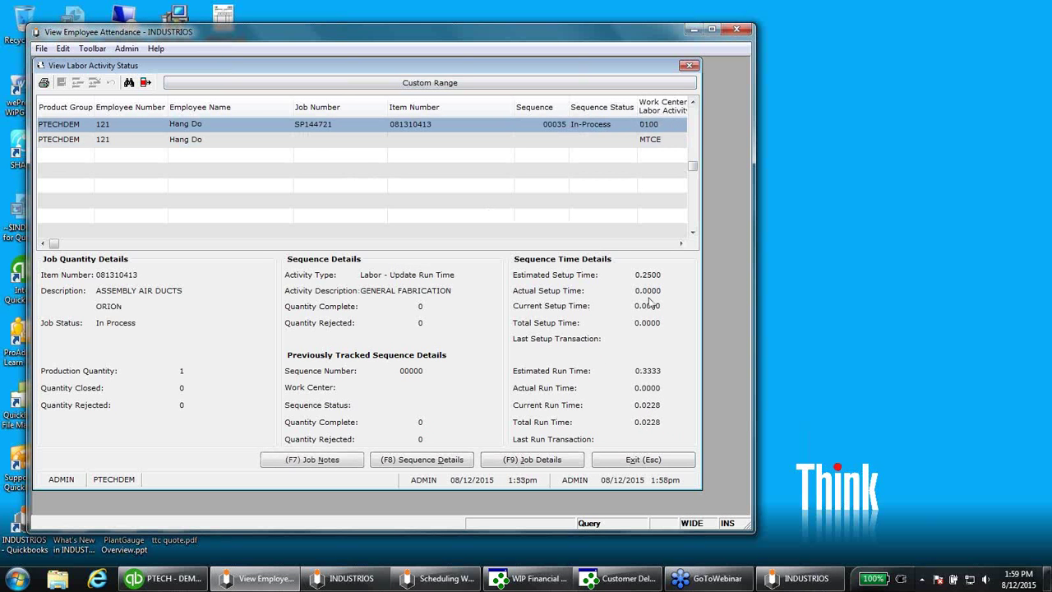
{"action": "key", "text": "Down"}
{"action": "key", "text": "Up"}
{"action": "key", "text": "Escape"}
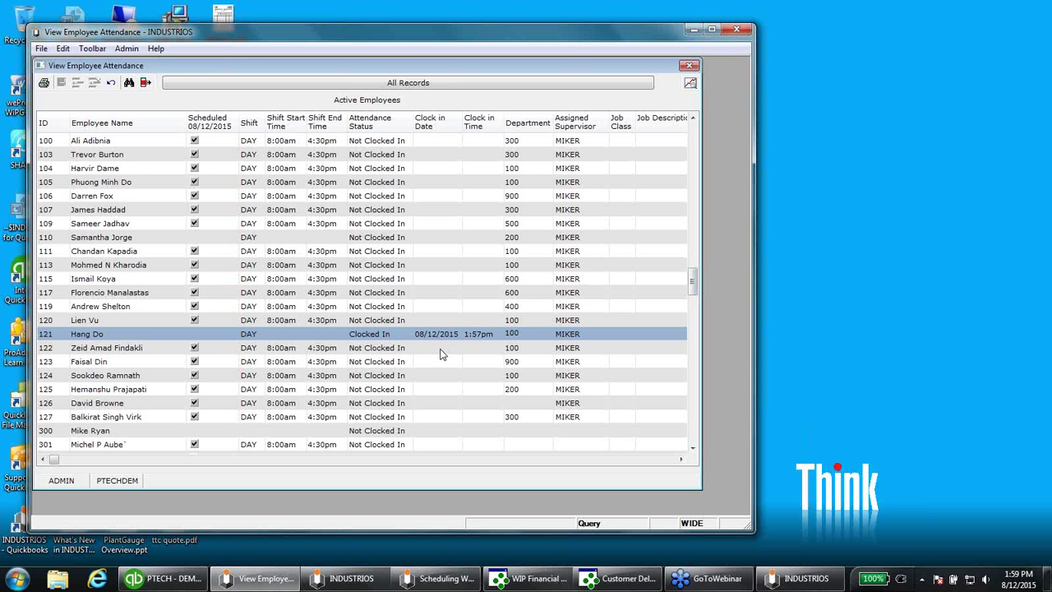
{"action": "key", "text": "Escape"}
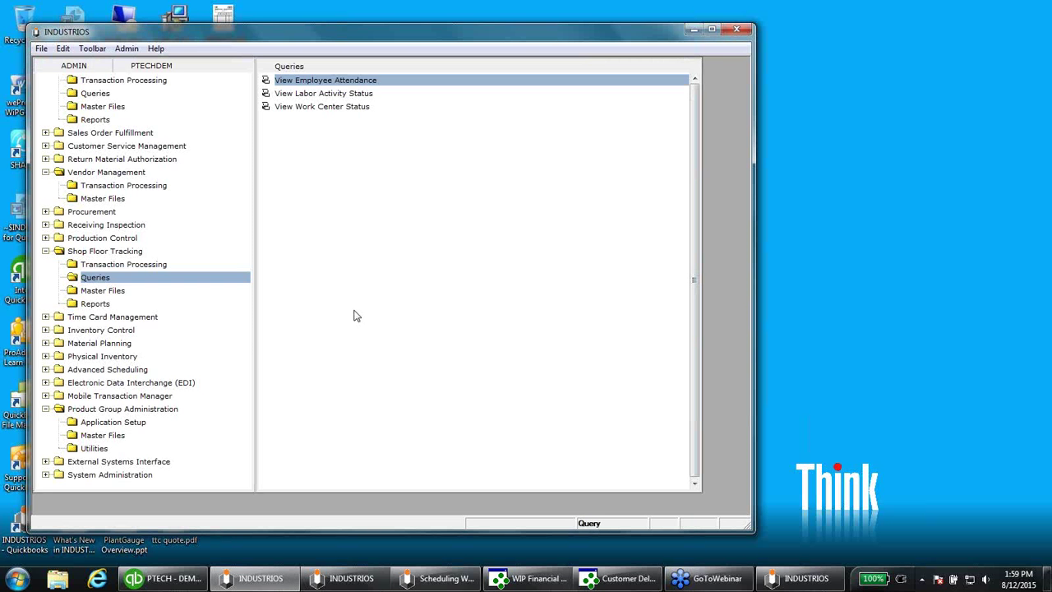
Expand Time Card Management and look over its Time Card Maintenance and Time Card Approval transactions
{"action": "left_click", "coordinate": [344, 108]}
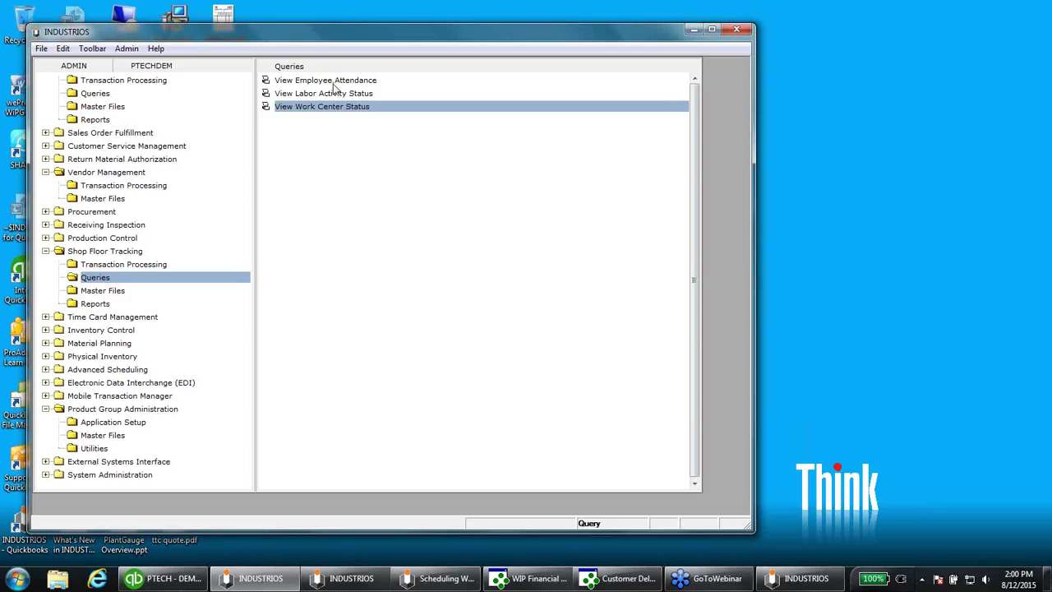
{"action": "left_click", "coordinate": [81, 319]}
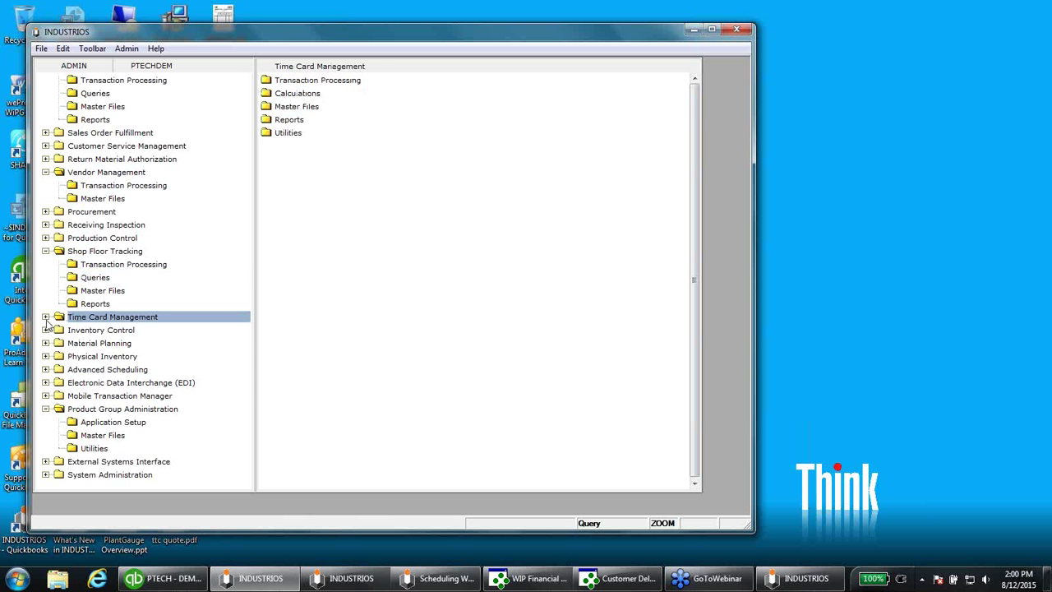
{"action": "left_click", "coordinate": [46, 318]}
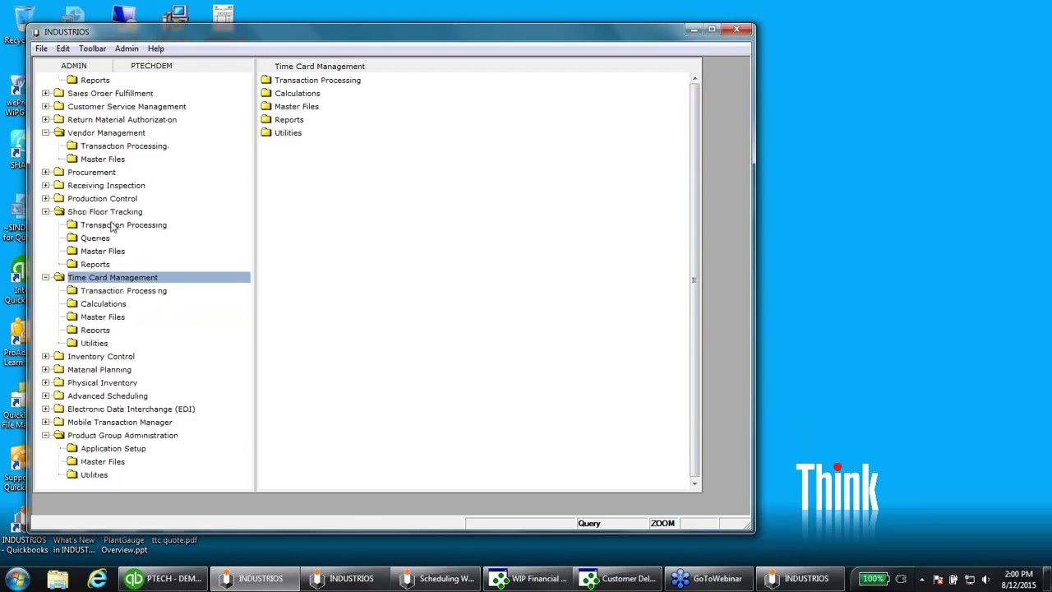
{"action": "left_click", "coordinate": [118, 293]}
{"action": "left_click", "coordinate": [309, 81]}
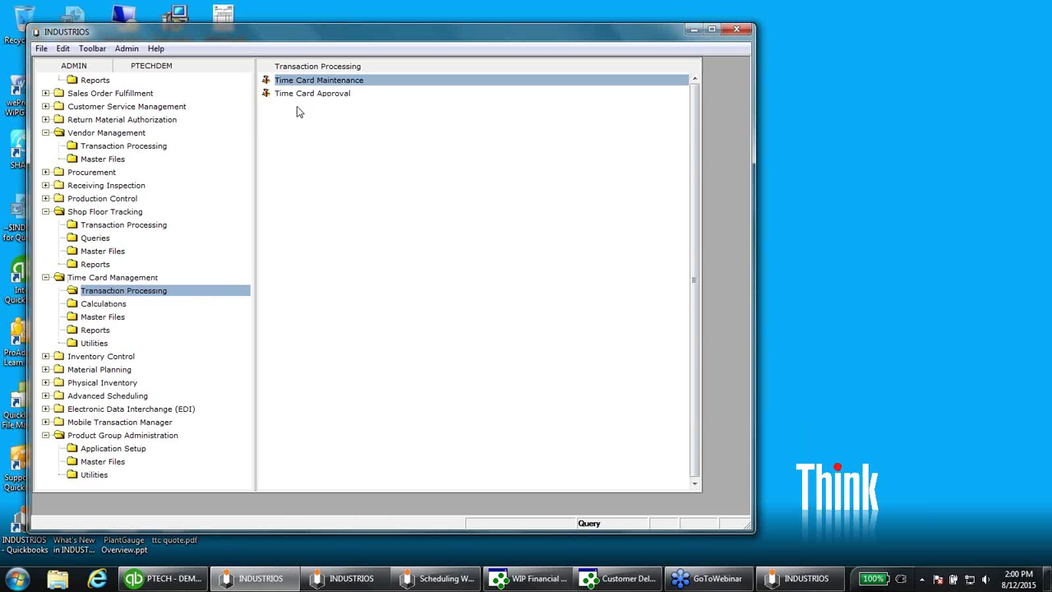
{"action": "left_click", "coordinate": [296, 96]}
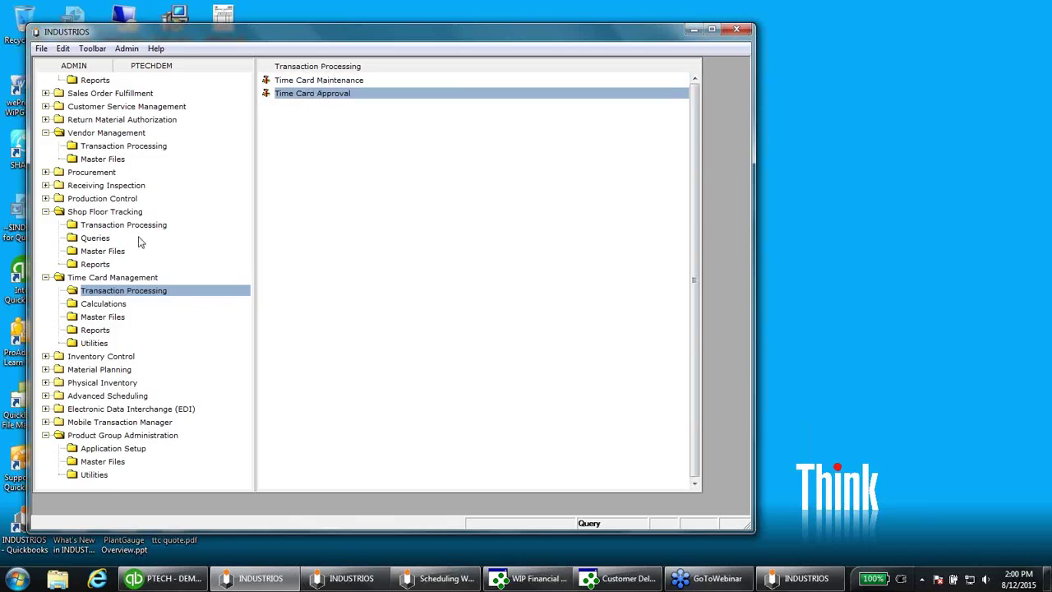
Show the Time Card Management calculations and review the available payroll and overtime programs
{"action": "left_click", "coordinate": [114, 307]}
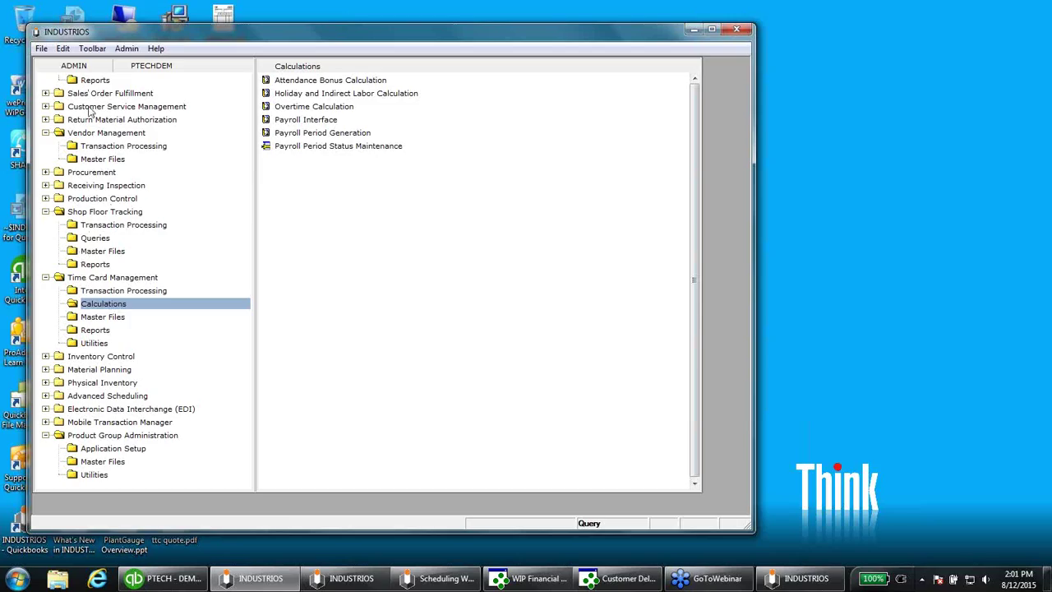
{"action": "left_click", "coordinate": [1040, 244]}
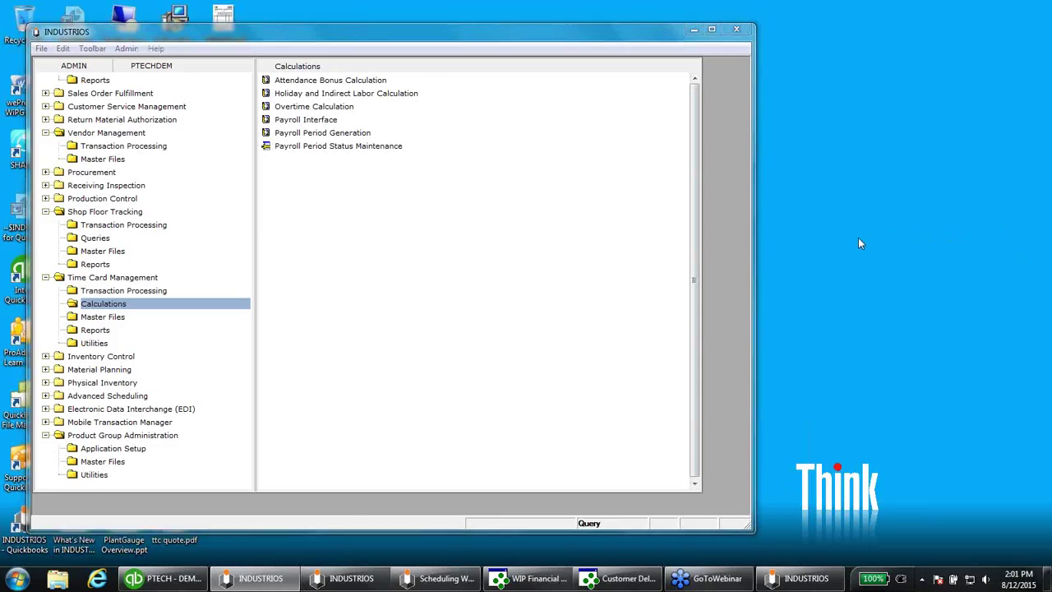
{"action": "left_click", "coordinate": [375, 236]}
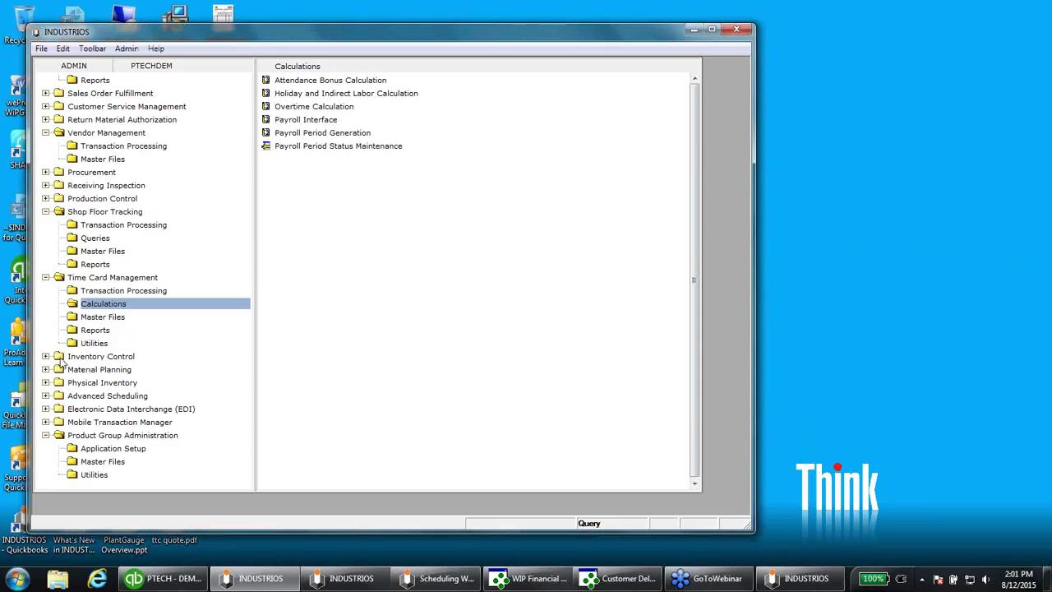
Expand Inventory Control and select Material Transactions Entry among its transaction processing programs
{"action": "double_click", "coordinate": [53, 359]}
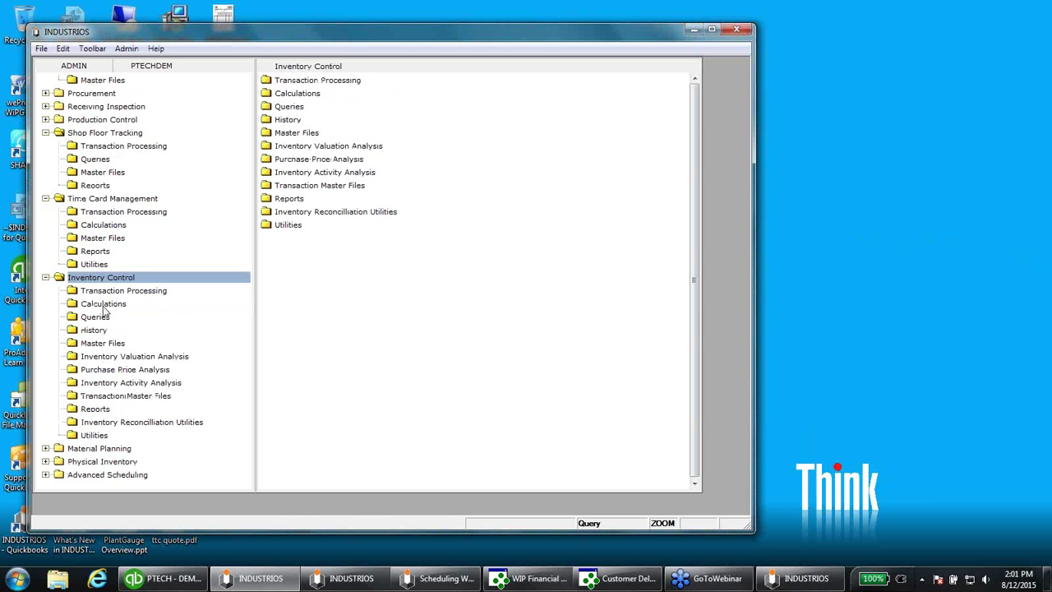
{"action": "left_click", "coordinate": [110, 293]}
{"action": "left_click", "coordinate": [366, 108]}
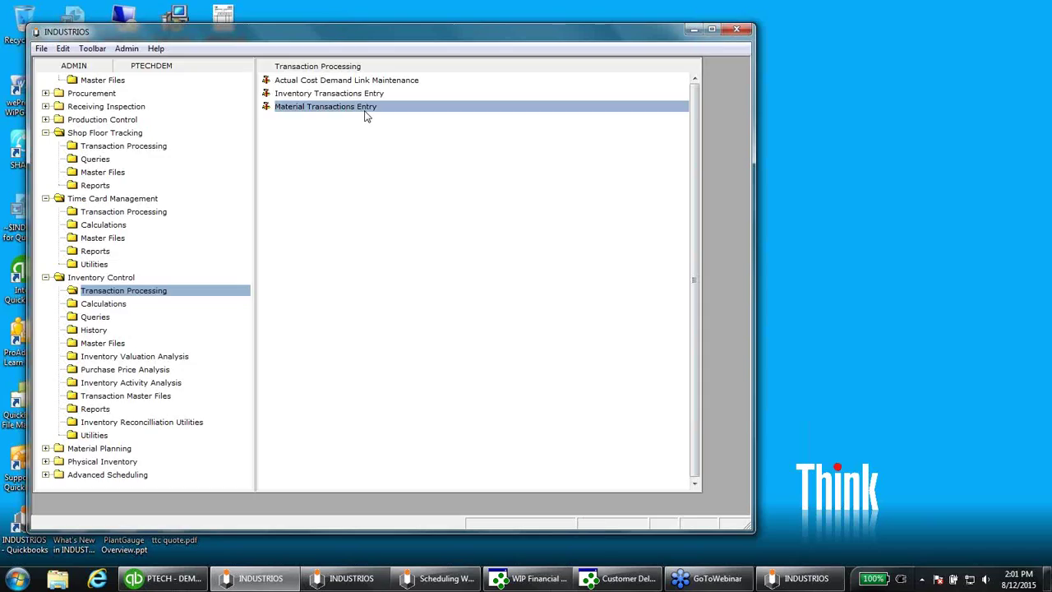
Open Material Transactions Entry to look over its transaction columns, and close the window
{"action": "double_click", "coordinate": [367, 114]}
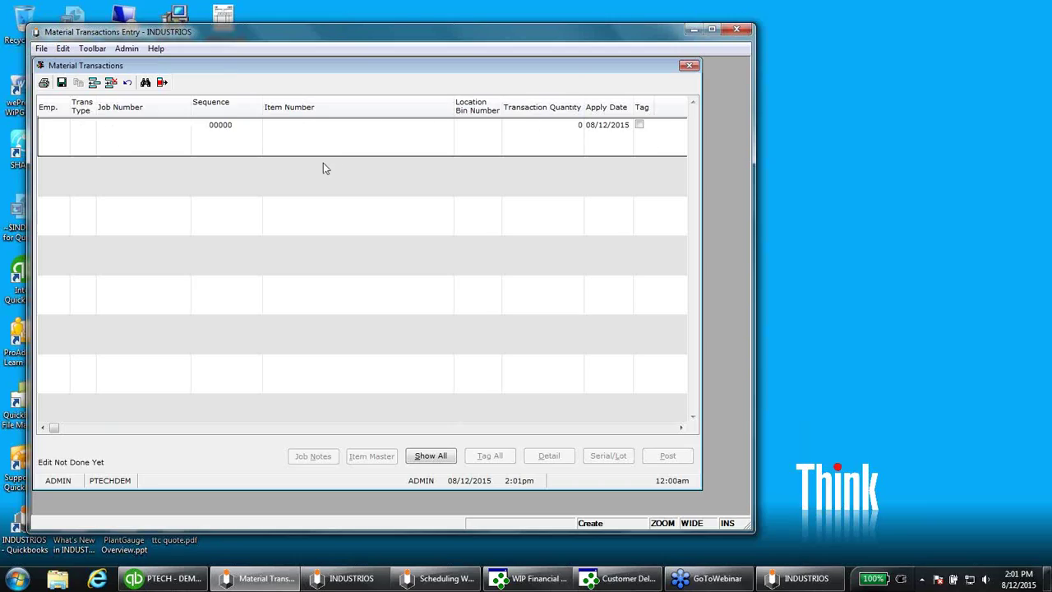
{"action": "left_click", "coordinate": [691, 67]}
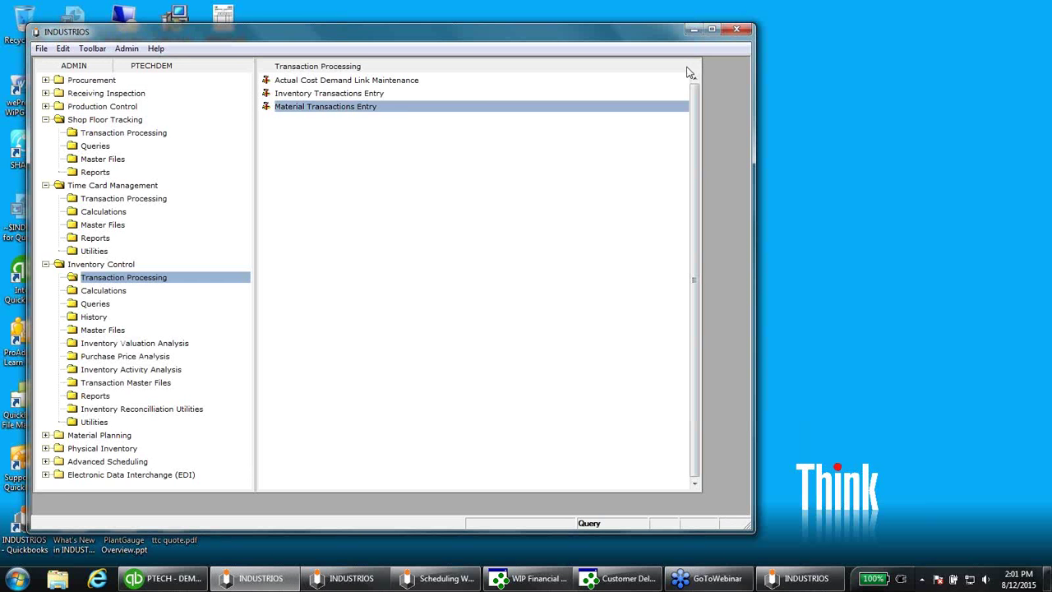
Open the Shop Floor Tracking program from its transaction processing group and enter the employee's ID to list their activities
{"action": "left_click", "coordinate": [166, 135]}
{"action": "double_click", "coordinate": [329, 82]}
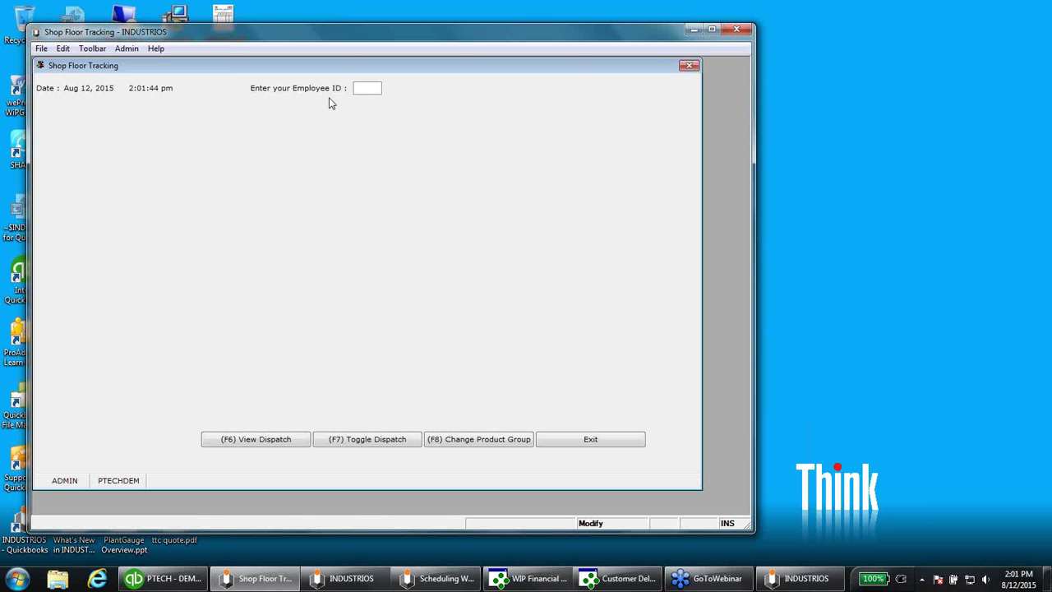
{"action": "type", "text": "123"}
{"action": "key", "text": "Return"}
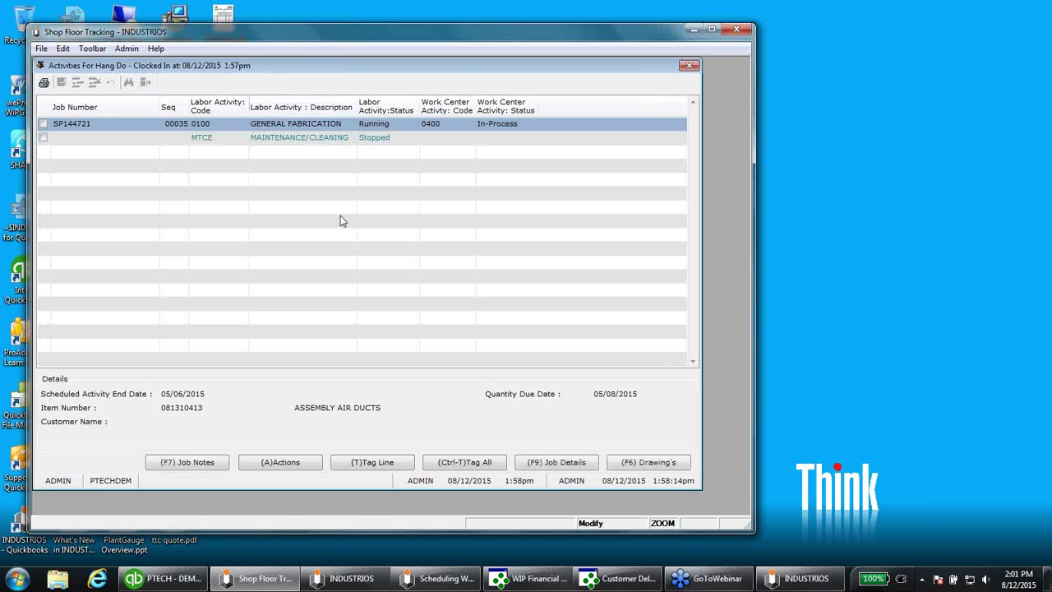
Open the employee's Actions Menu and look over the Pull Material, Return Material and Scrap Material actions
{"action": "left_click", "coordinate": [278, 463]}
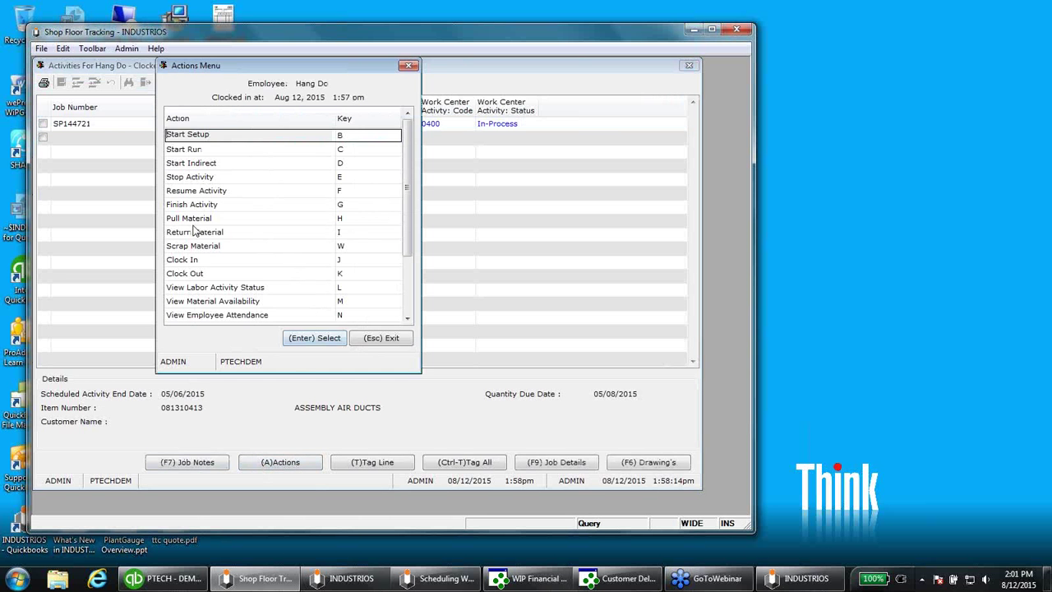
{"action": "left_click", "coordinate": [236, 220]}
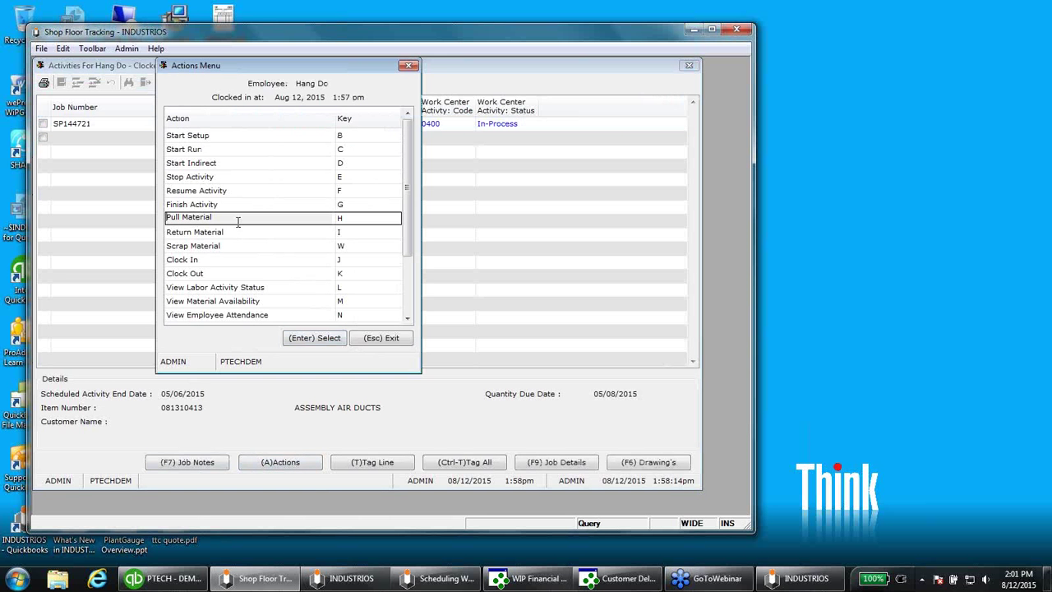
{"action": "left_click", "coordinate": [238, 228]}
{"action": "key", "text": "Down"}
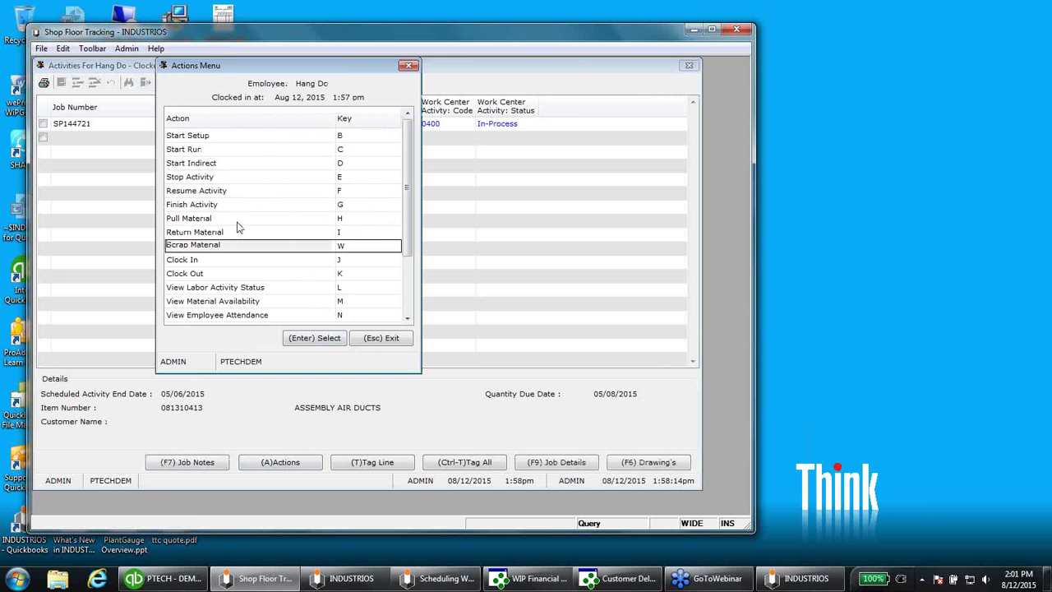
{"action": "key", "text": "shift"}
{"action": "key", "text": "shift"}
{"action": "key", "text": "shift"}
{"action": "key", "text": "shift"}
{"action": "key", "text": "shift"}
{"action": "left_click", "coordinate": [348, 183]}
{"action": "key", "text": "Up"}
{"action": "key", "text": "Up"}
{"action": "left_click", "coordinate": [255, 234]}
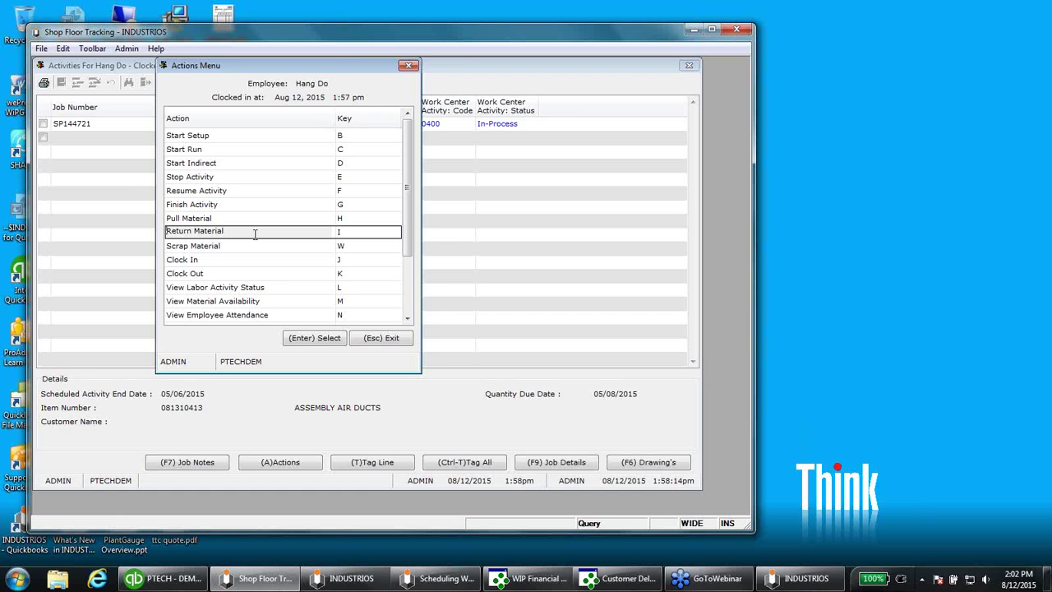
Close the Actions Menu and the employee's activity list, and exit Shop Floor Tracking
{"action": "key", "text": "Escape"}
{"action": "key", "text": "Escape"}
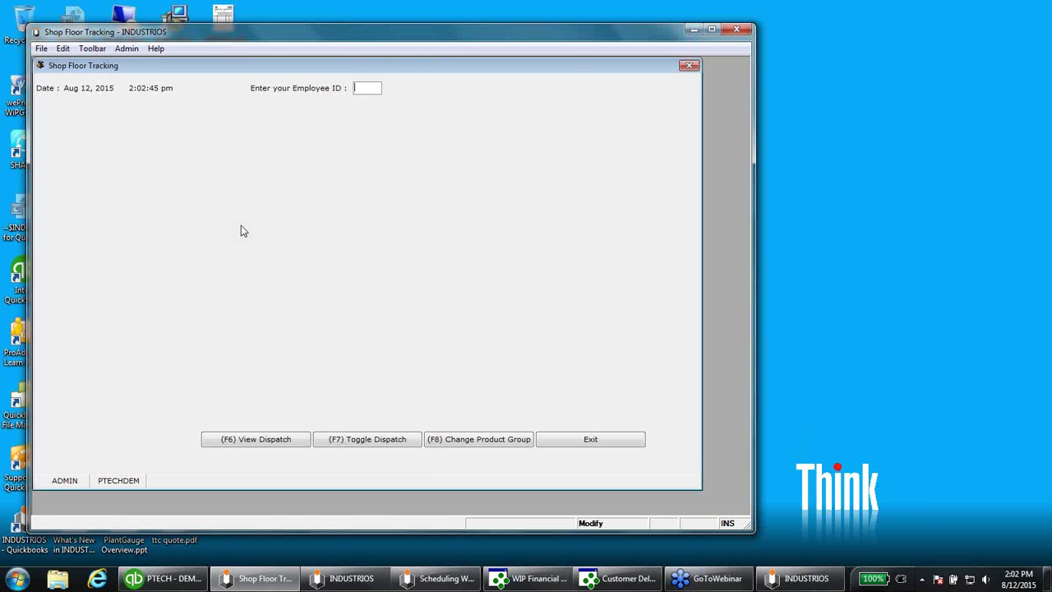
{"action": "left_click", "coordinate": [588, 439]}
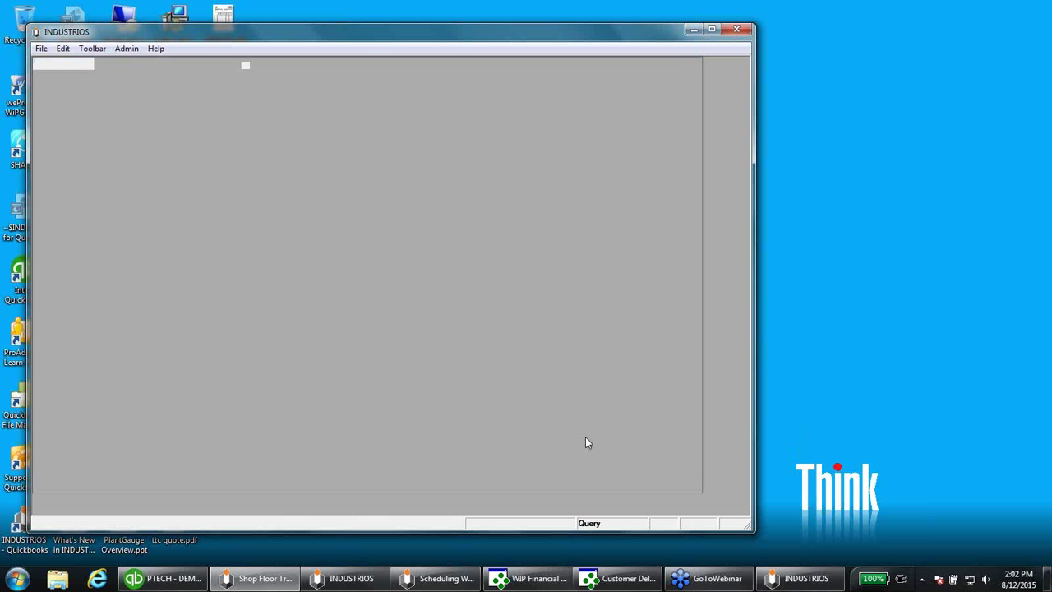
Collapse the Shop Floor Tracking, Time Card Management and Inventory Control modules in the tree
{"action": "left_click", "coordinate": [46, 265]}
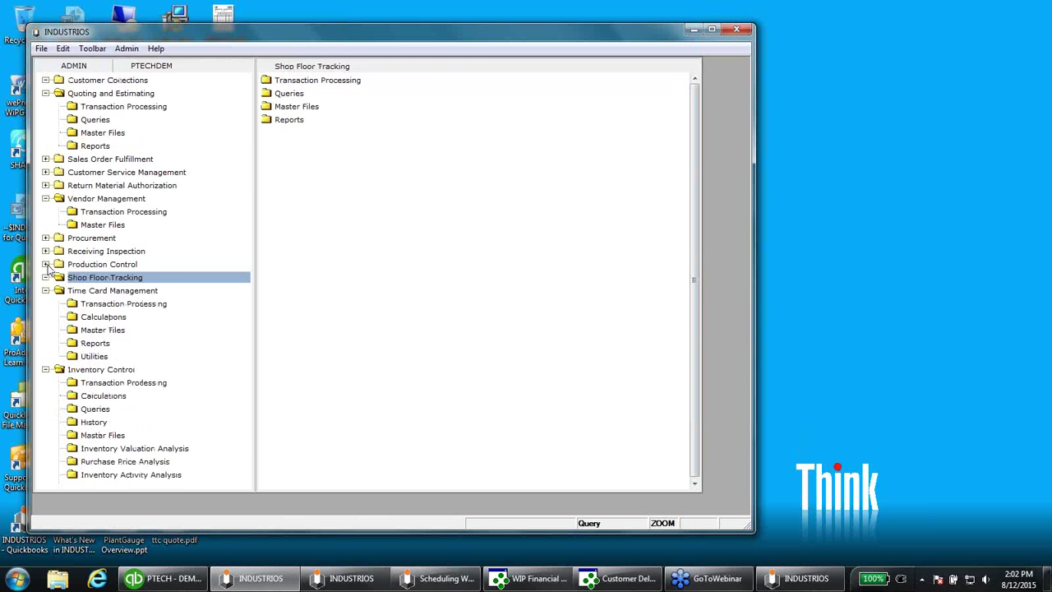
{"action": "left_click", "coordinate": [47, 291]}
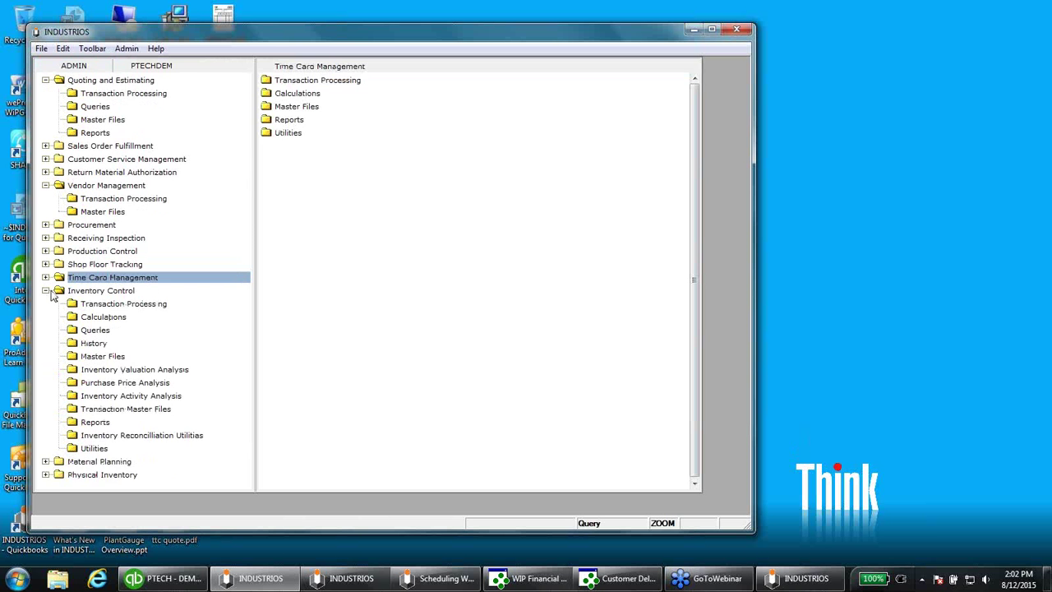
{"action": "left_click", "coordinate": [47, 291]}
Show Mobile Transaction Manager's transaction processing programs and look over its scan transactions, including Job Close Scan and Physical Count Scan
{"action": "left_click", "coordinate": [115, 342]}
{"action": "left_click", "coordinate": [313, 85]}
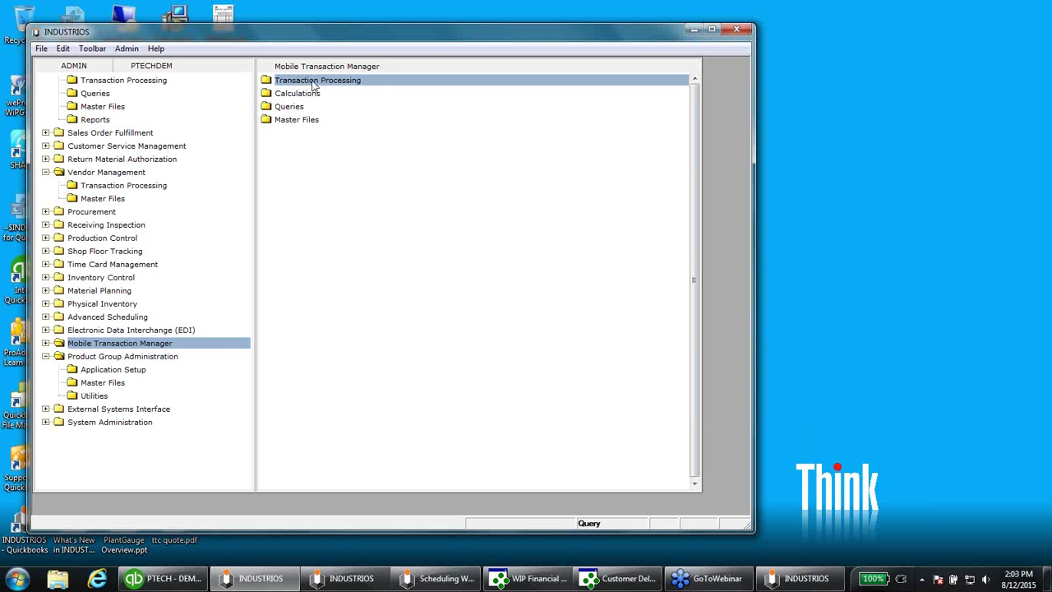
{"action": "double_click", "coordinate": [313, 82]}
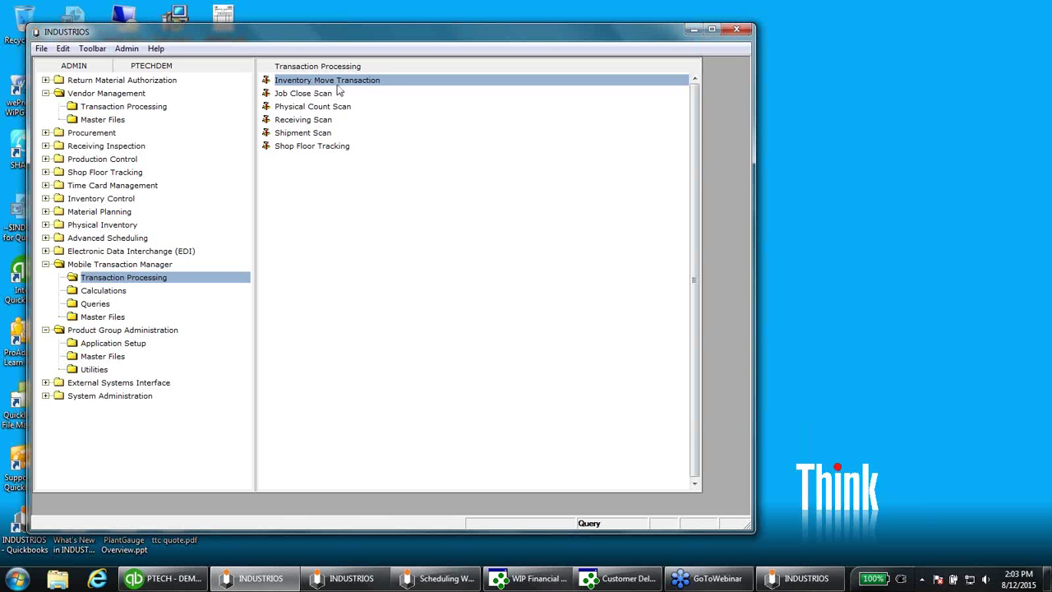
{"action": "left_click", "coordinate": [297, 94]}
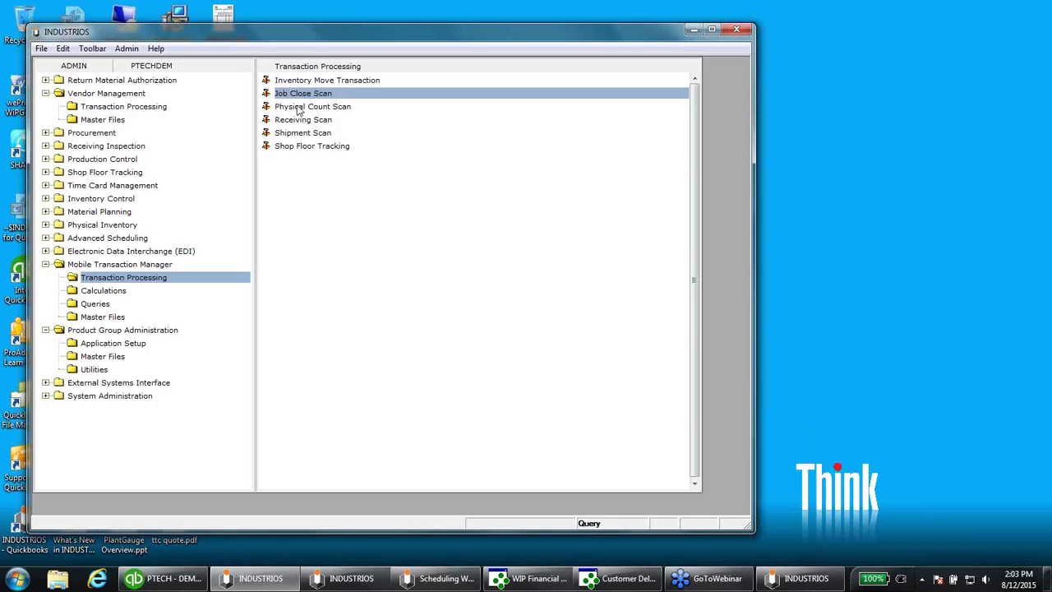
{"action": "left_click", "coordinate": [298, 109]}
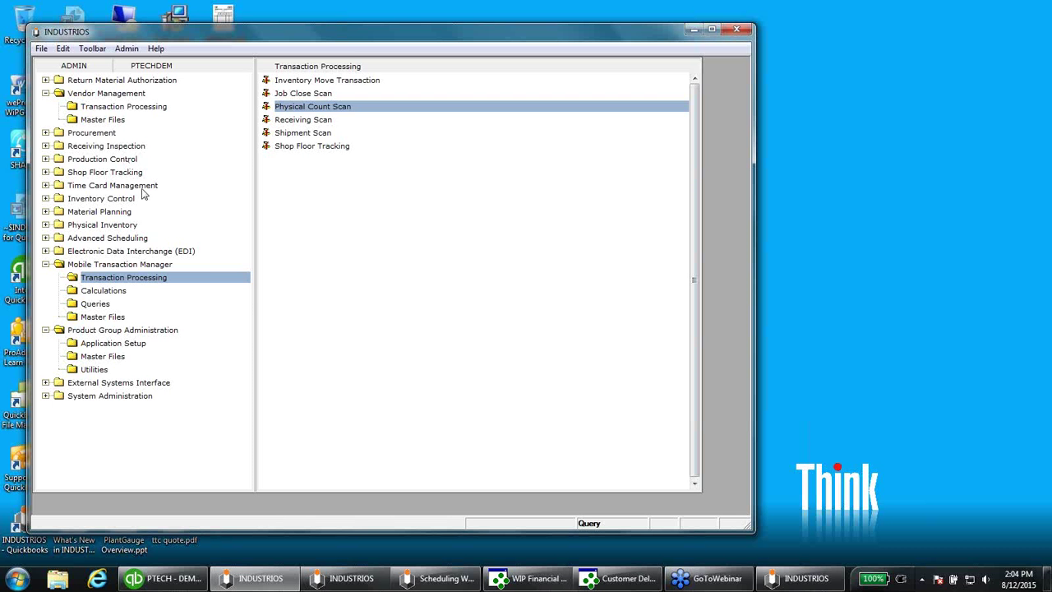
Collapse the Mobile Transaction Manager and Vendor Management modules in the tree
{"action": "left_click", "coordinate": [47, 265]}
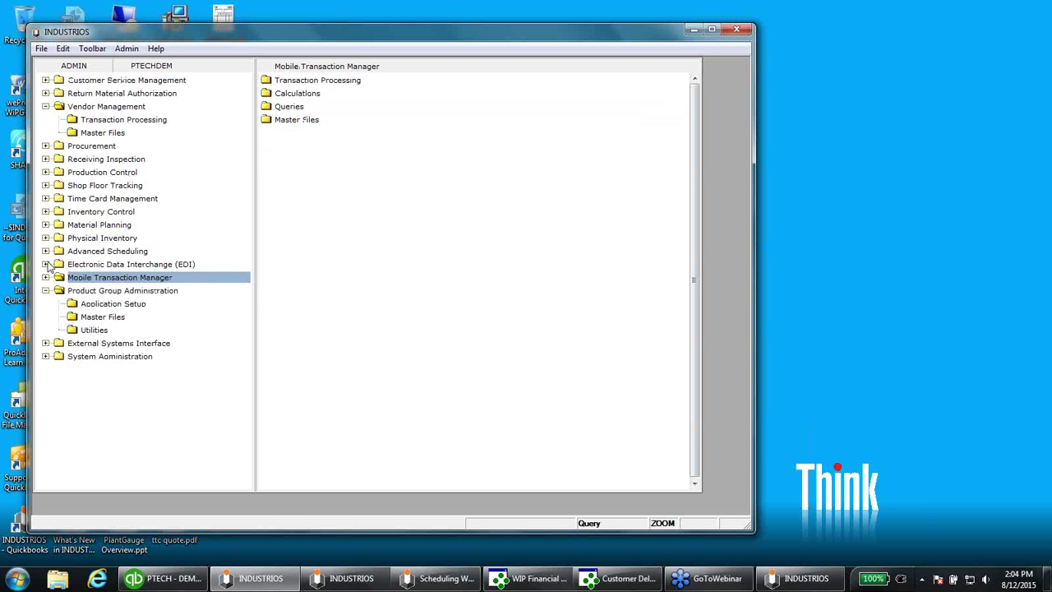
{"action": "left_click", "coordinate": [46, 108]}
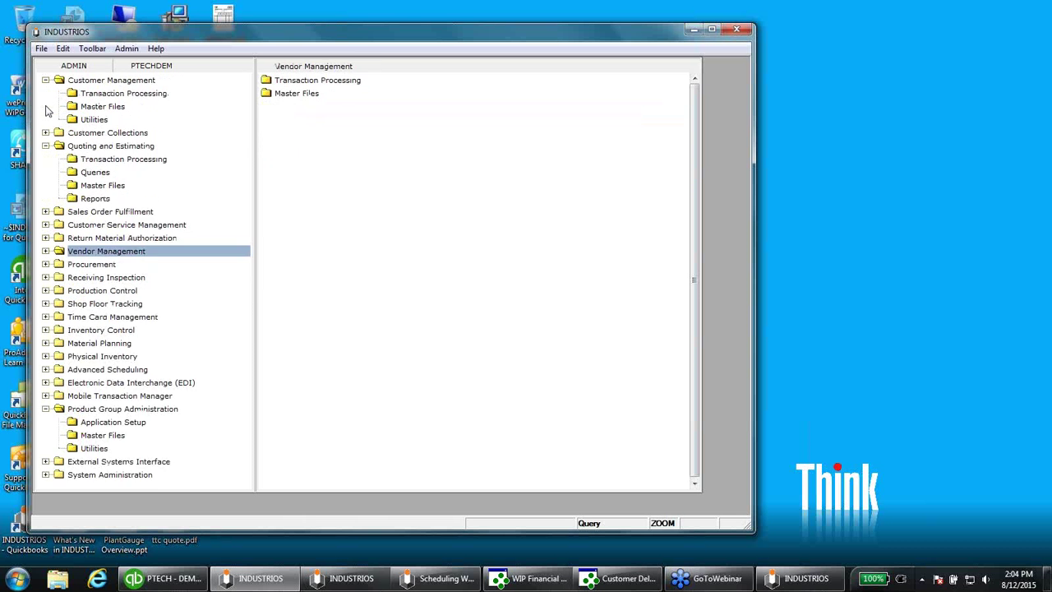
Collapse the expanded customer and quoting modules, expand Production Control and list its Calculations tasks
{"action": "left_click", "coordinate": [46, 107]}
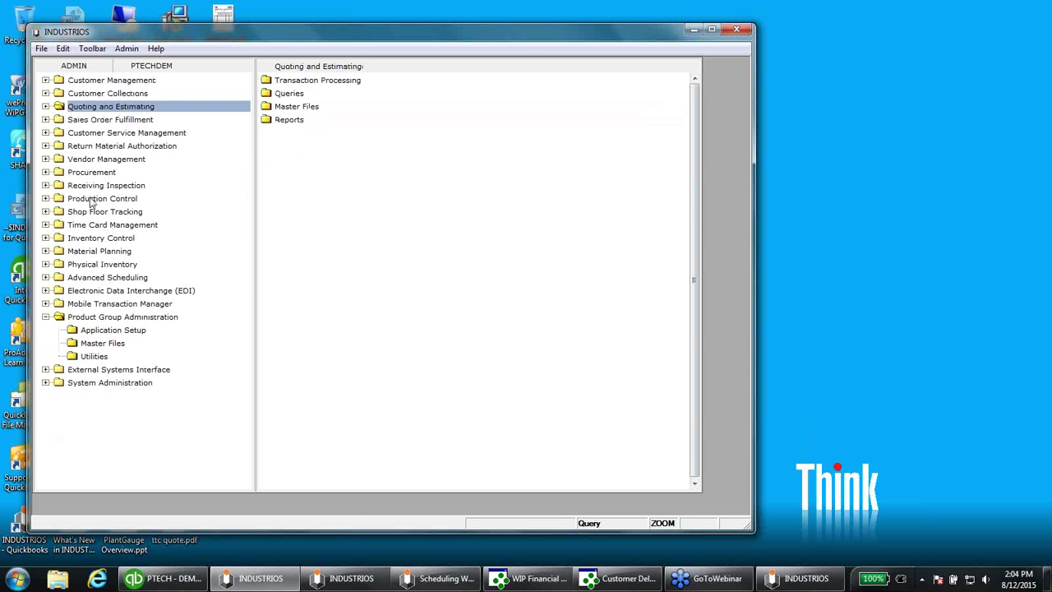
{"action": "left_click", "coordinate": [55, 198]}
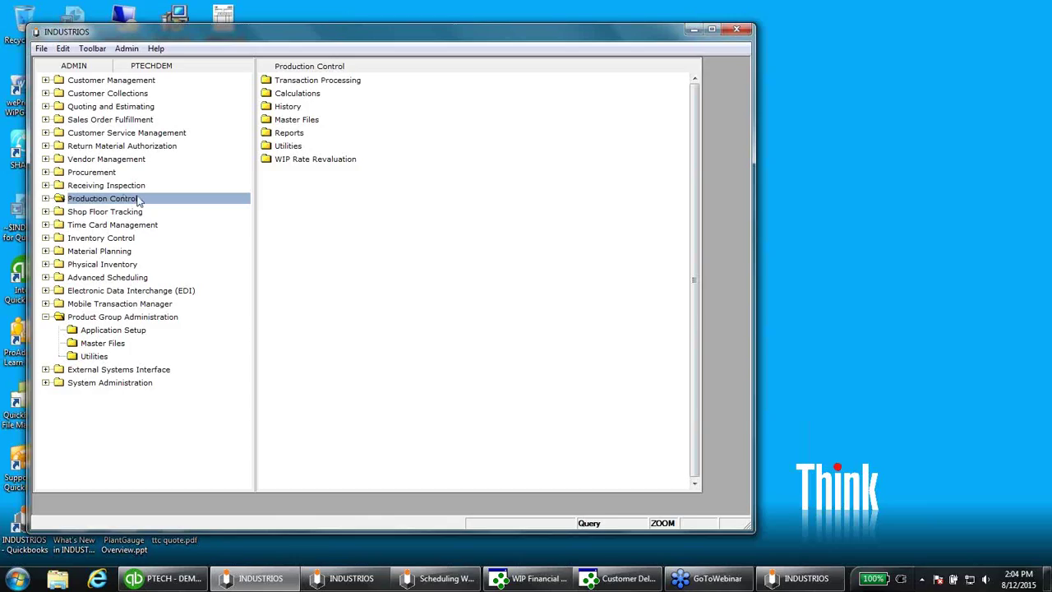
{"action": "left_click", "coordinate": [46, 199]}
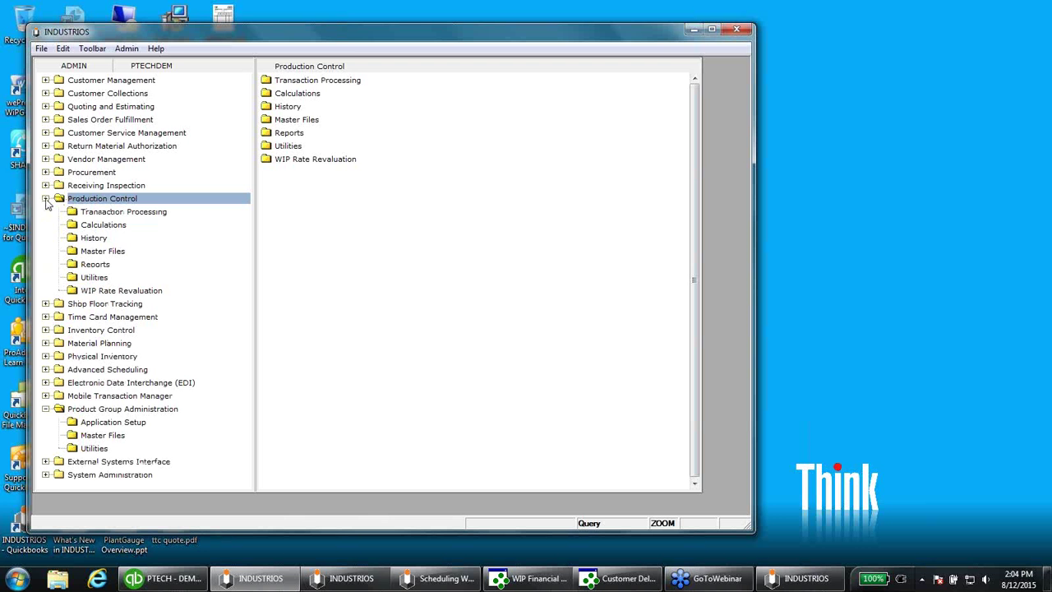
{"action": "left_click", "coordinate": [103, 228]}
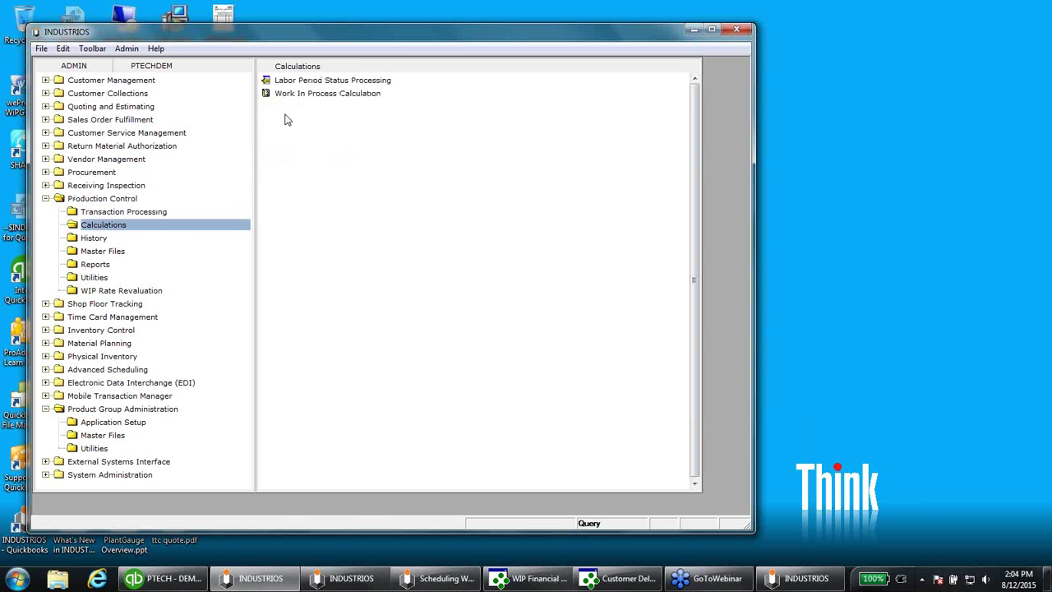
Open the Work In Process Calculation, review the WIP Financial Calculation's sort, report format and transaction options, and cancel without processing
{"action": "double_click", "coordinate": [300, 94]}
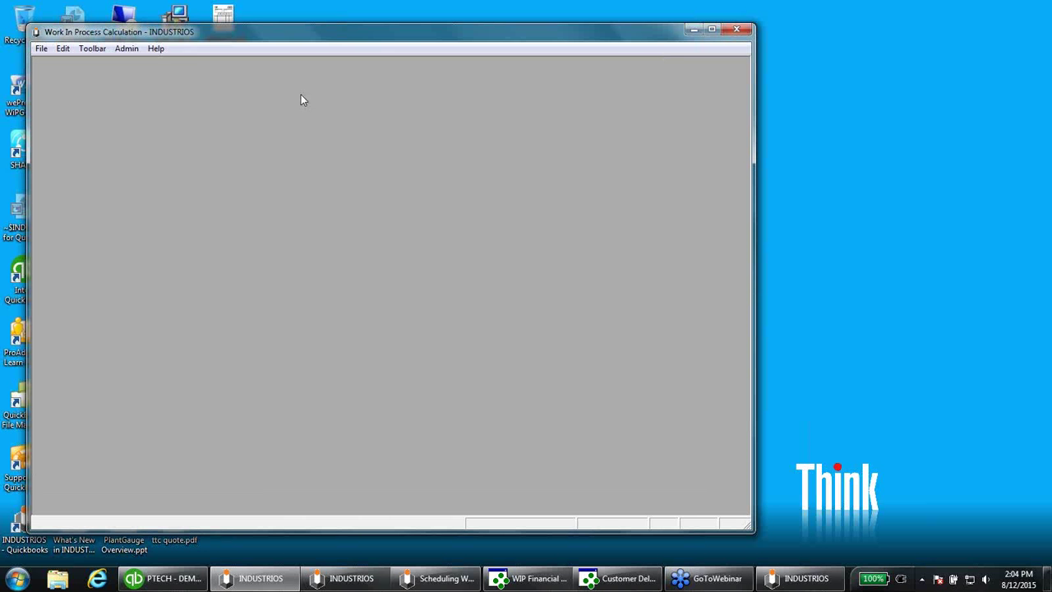
{"action": "left_click", "coordinate": [306, 321]}
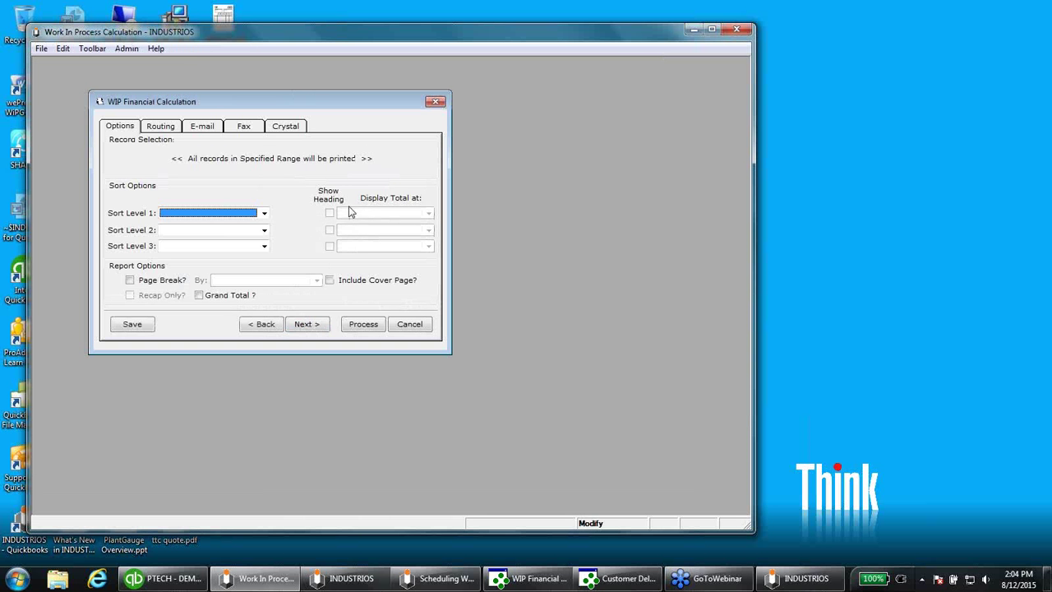
{"action": "left_click", "coordinate": [317, 324]}
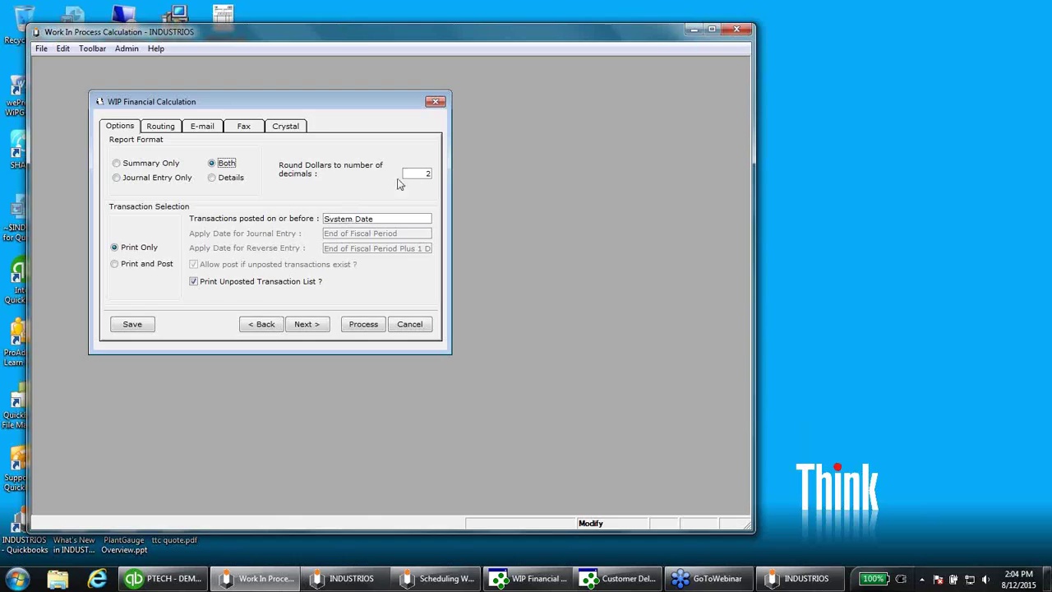
{"action": "left_click", "coordinate": [409, 325]}
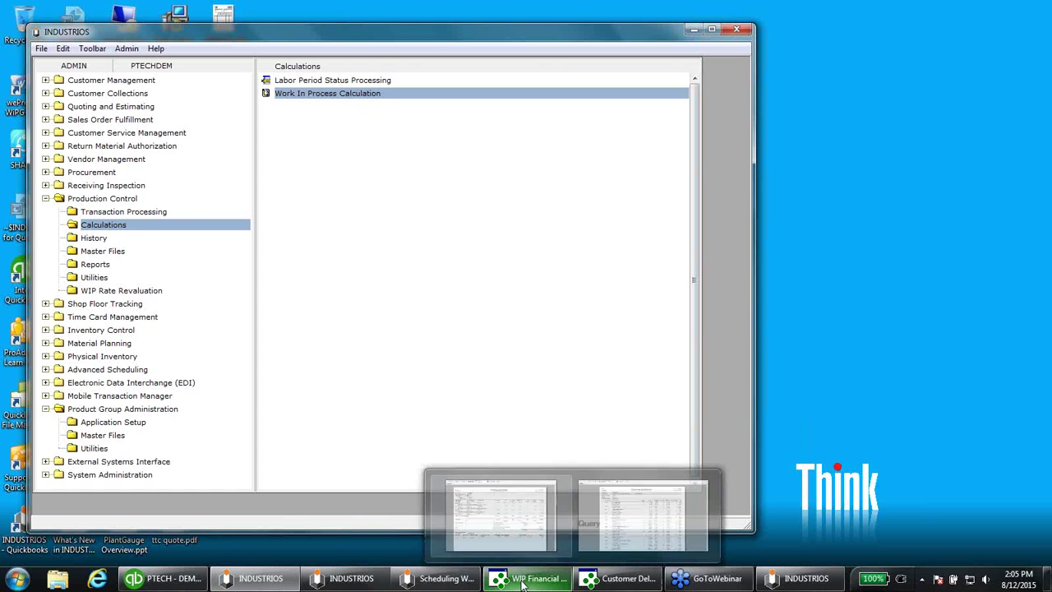
Review the previewed WIP Financial Calculation report's journal entry summary, recap page and last page, and minimize the preview
{"action": "left_click", "coordinate": [481, 448]}
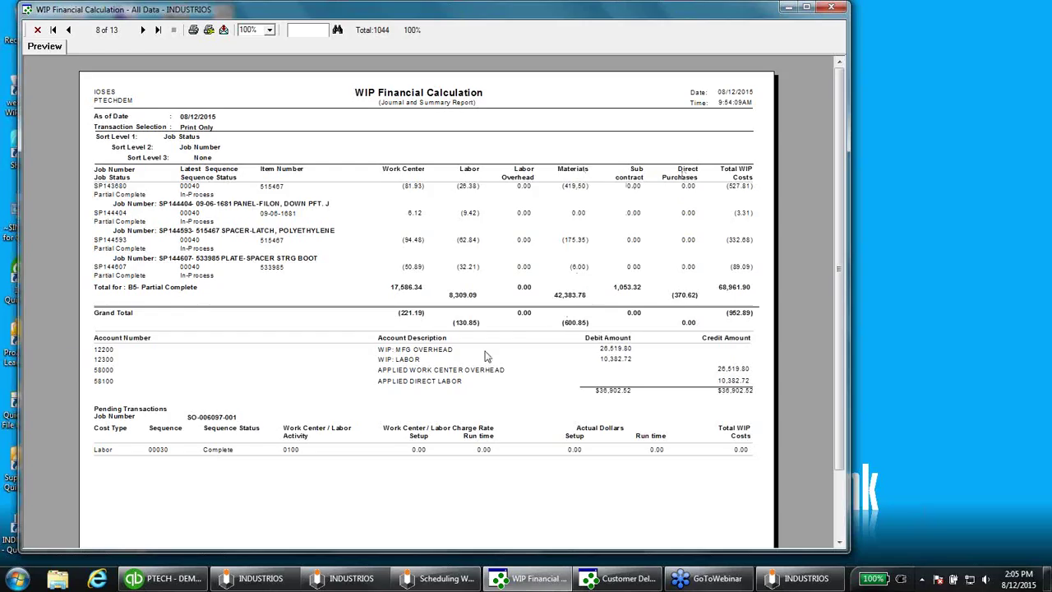
{"action": "left_click", "coordinate": [143, 30]}
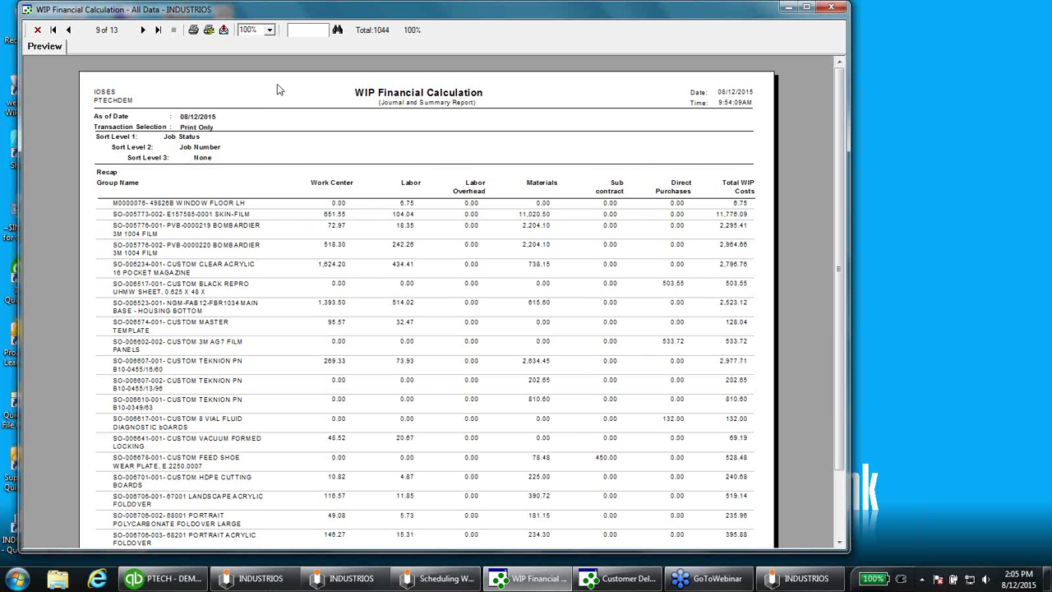
{"action": "left_click", "coordinate": [158, 31]}
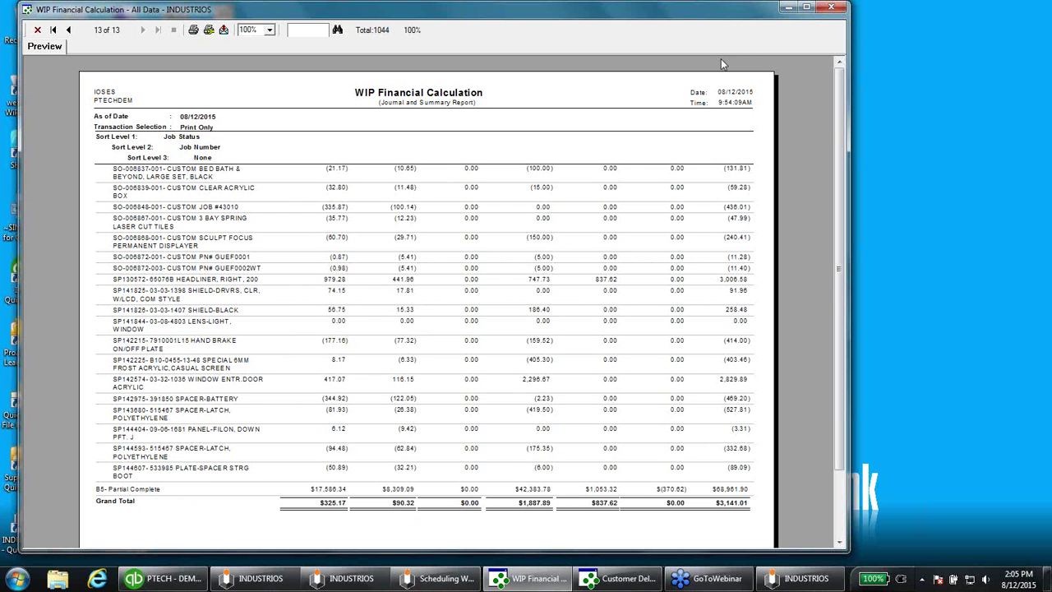
{"action": "left_click", "coordinate": [789, 8]}
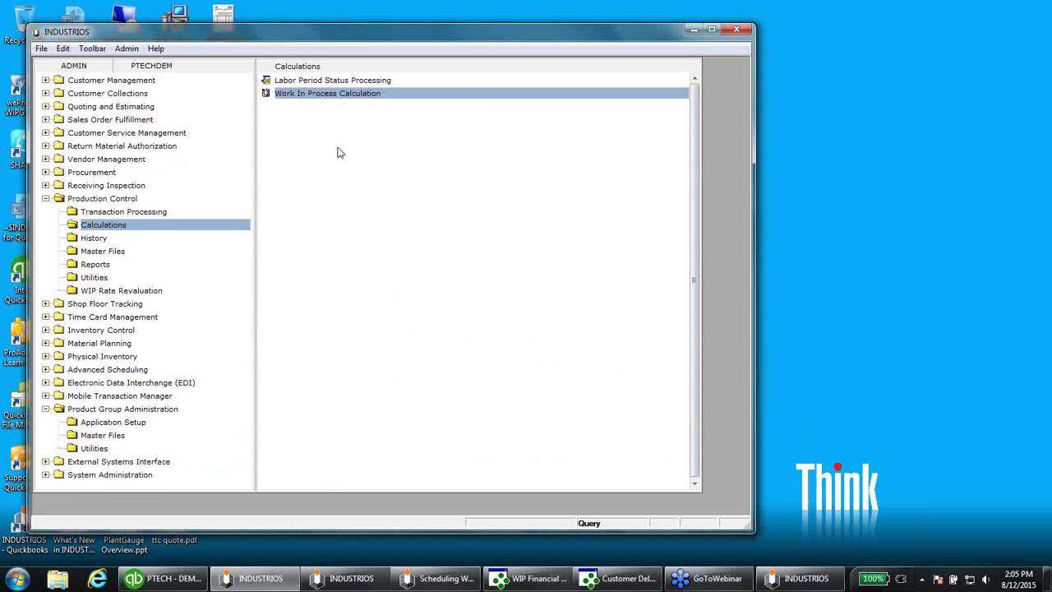
Reopen the Work In Process Calculation wizard, check the WIP Manufacturing Calculation task and leave the wizard
{"action": "double_click", "coordinate": [313, 97]}
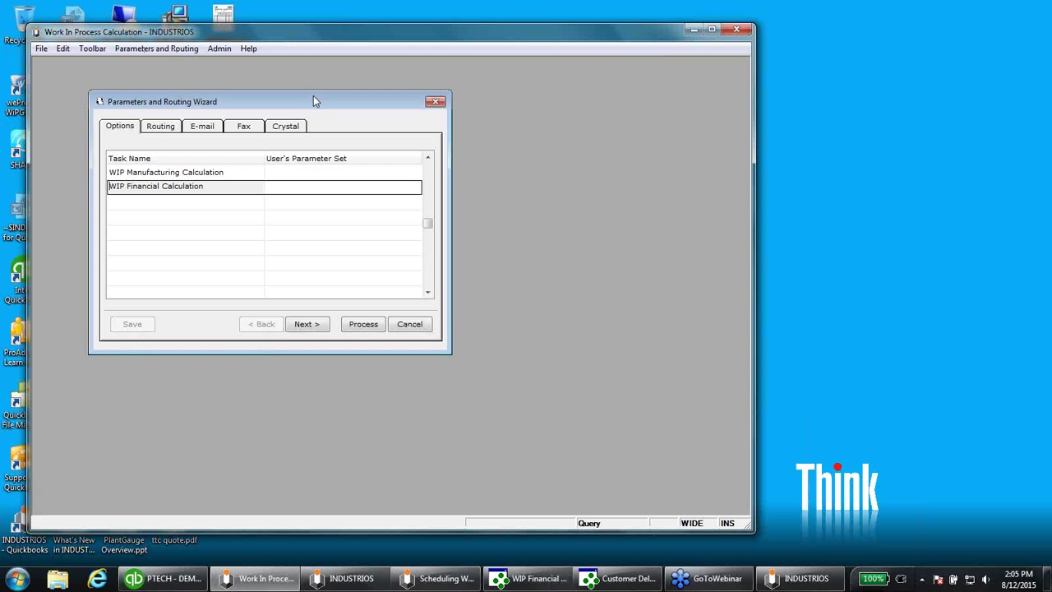
{"action": "left_click", "coordinate": [179, 172]}
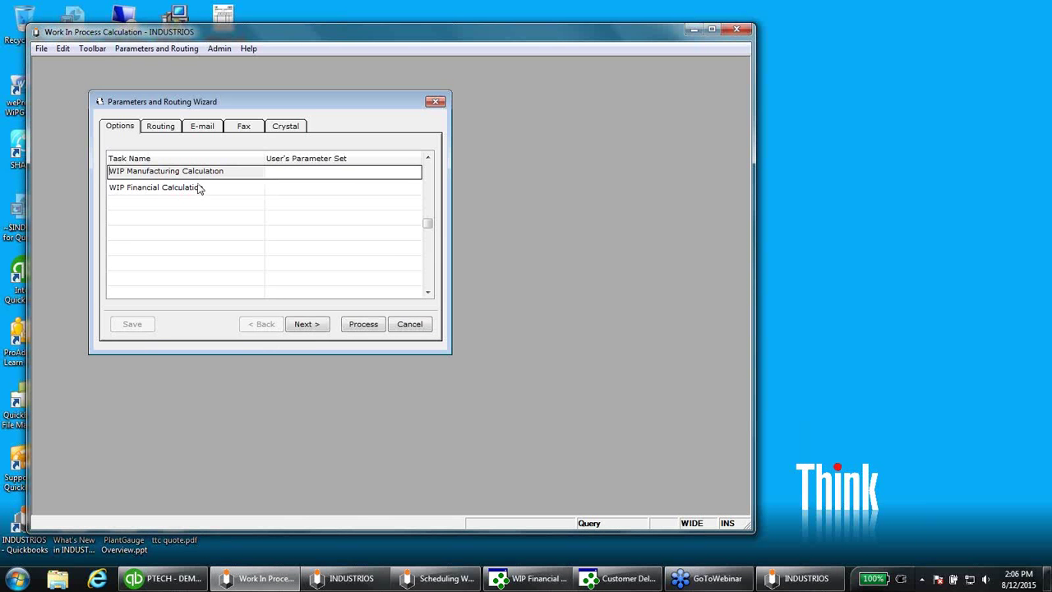
{"action": "left_click", "coordinate": [311, 325]}
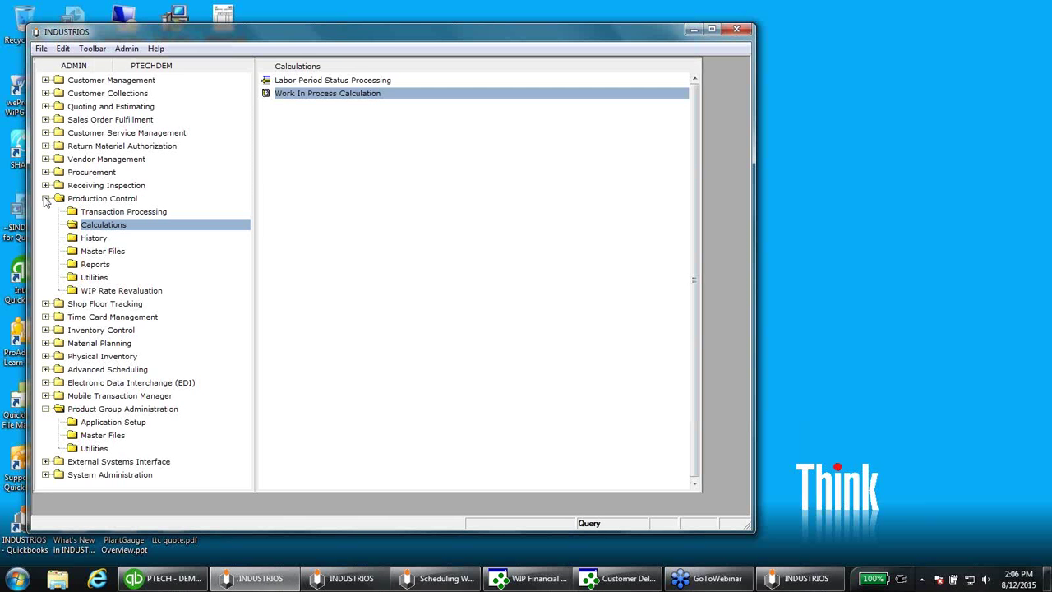
Collapse Production Control and Product Group Administration, and expand the Physical Inventory module
{"action": "left_click", "coordinate": [45, 200]}
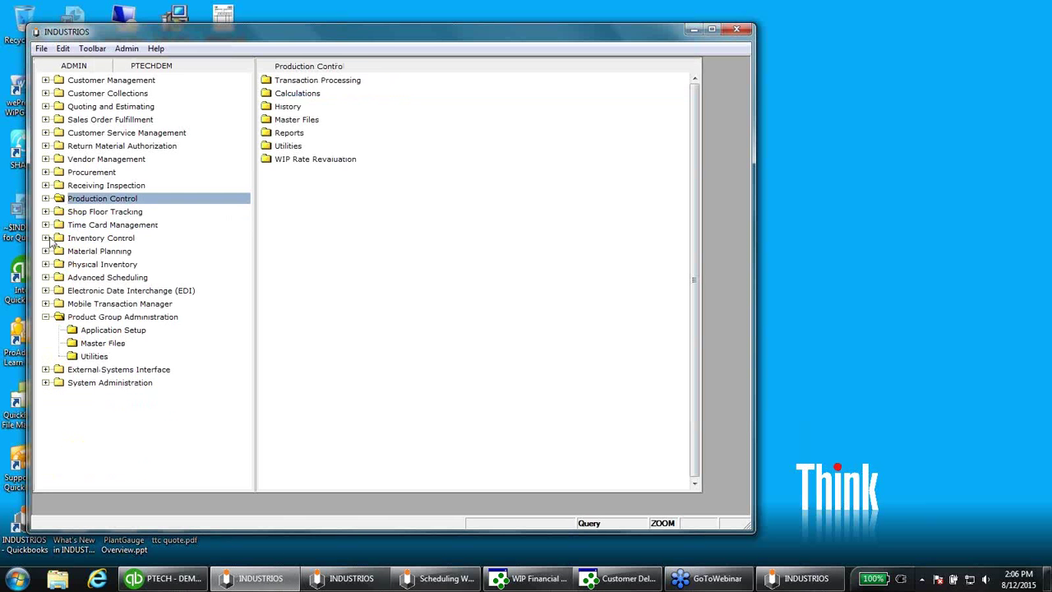
{"action": "left_click", "coordinate": [46, 317]}
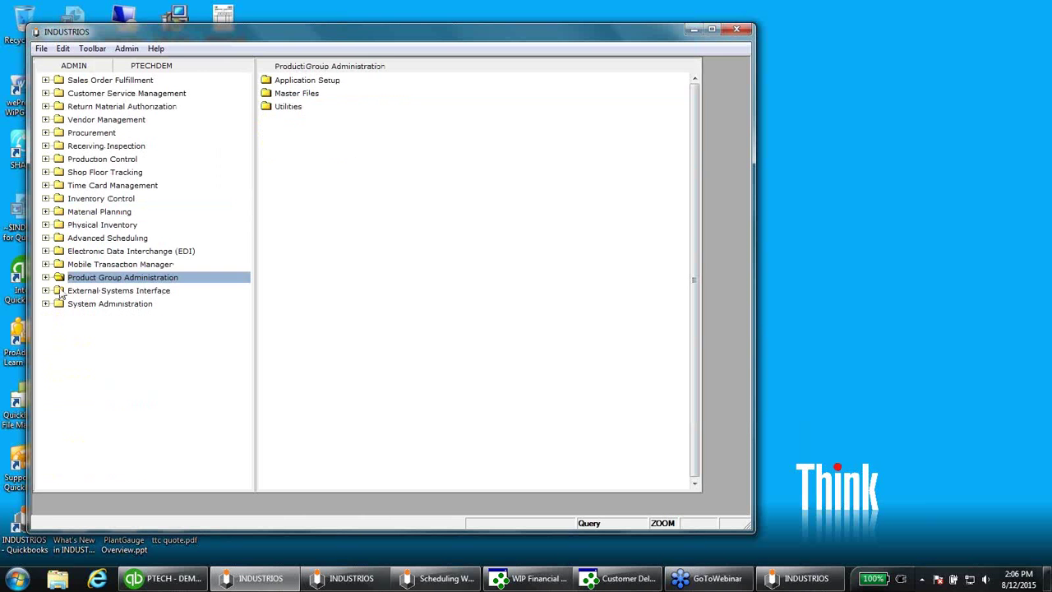
{"action": "left_click", "coordinate": [81, 228]}
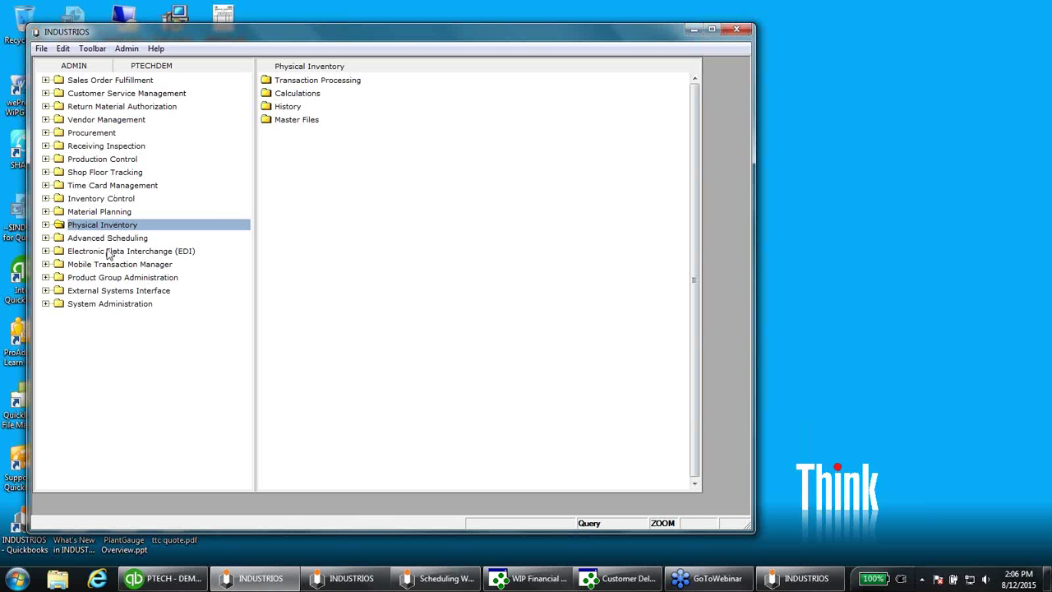
{"action": "left_click", "coordinate": [45, 224]}
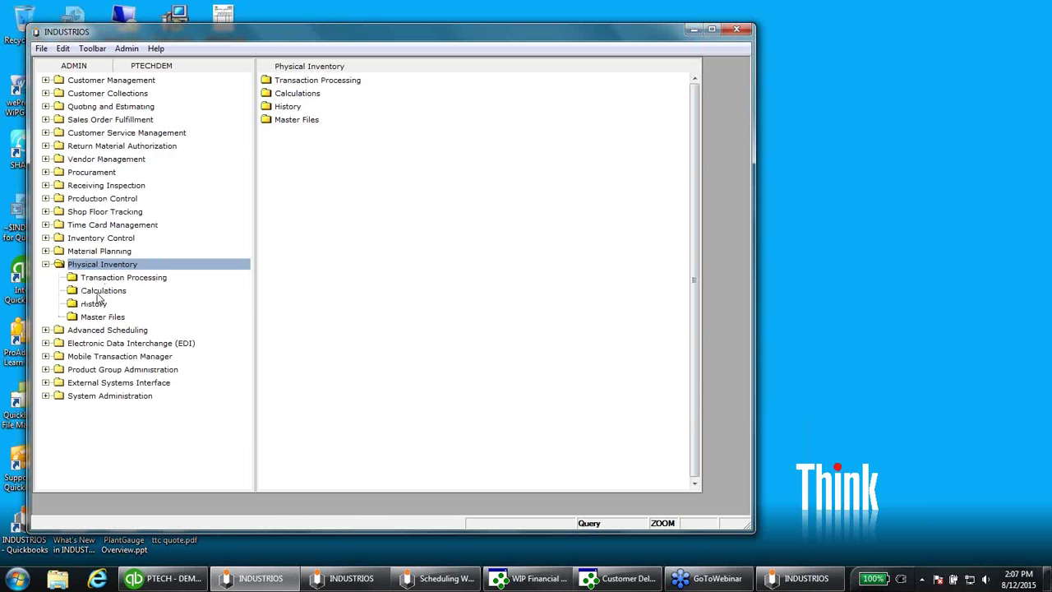
Open Physical Count Type Maintenance from the Physical Inventory master files
{"action": "left_click", "coordinate": [100, 318]}
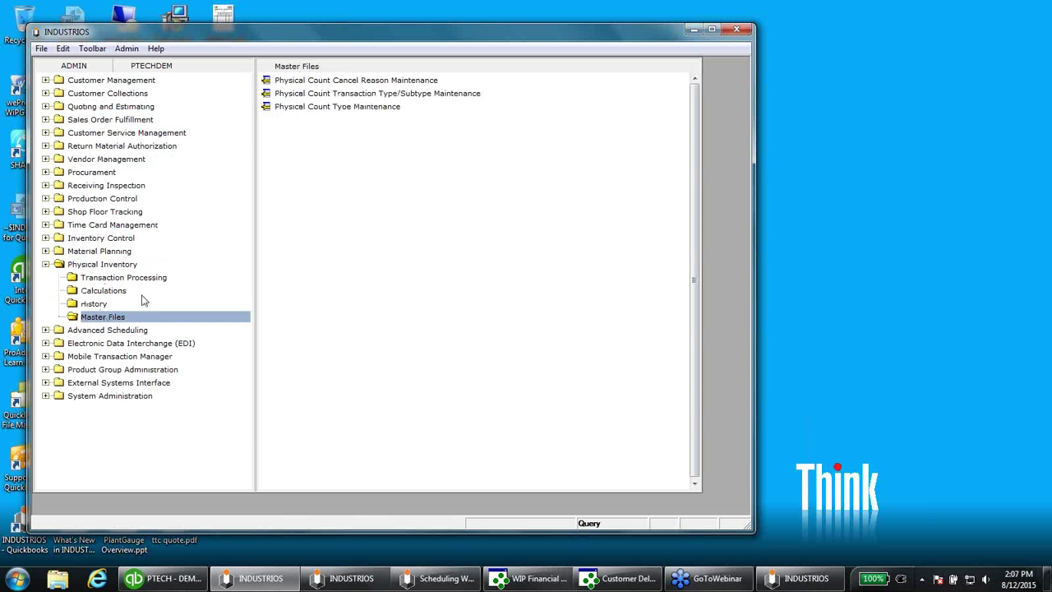
{"action": "left_click", "coordinate": [342, 107]}
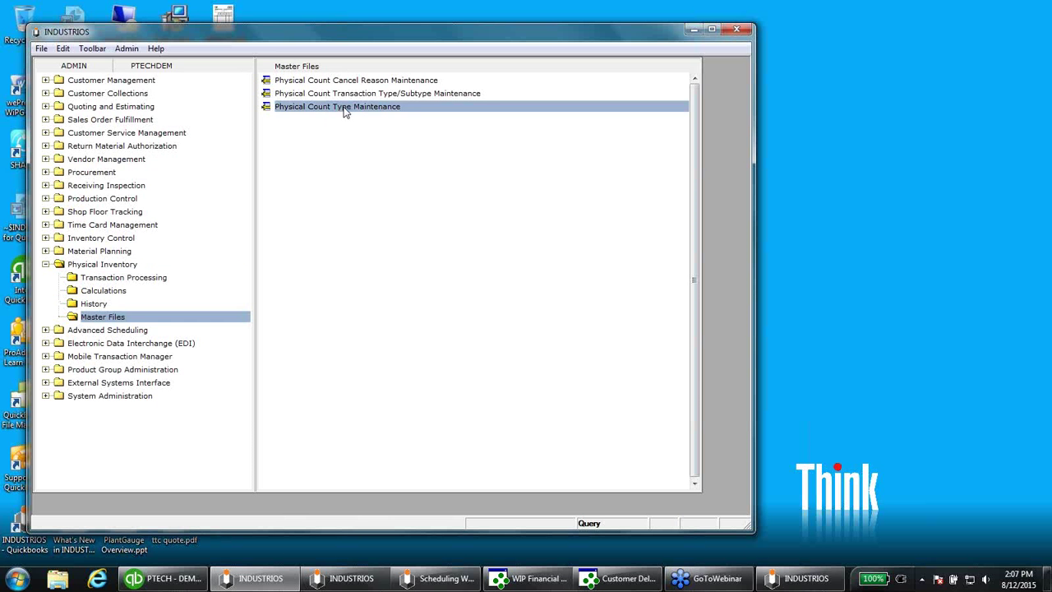
{"action": "double_click", "coordinate": [345, 108]}
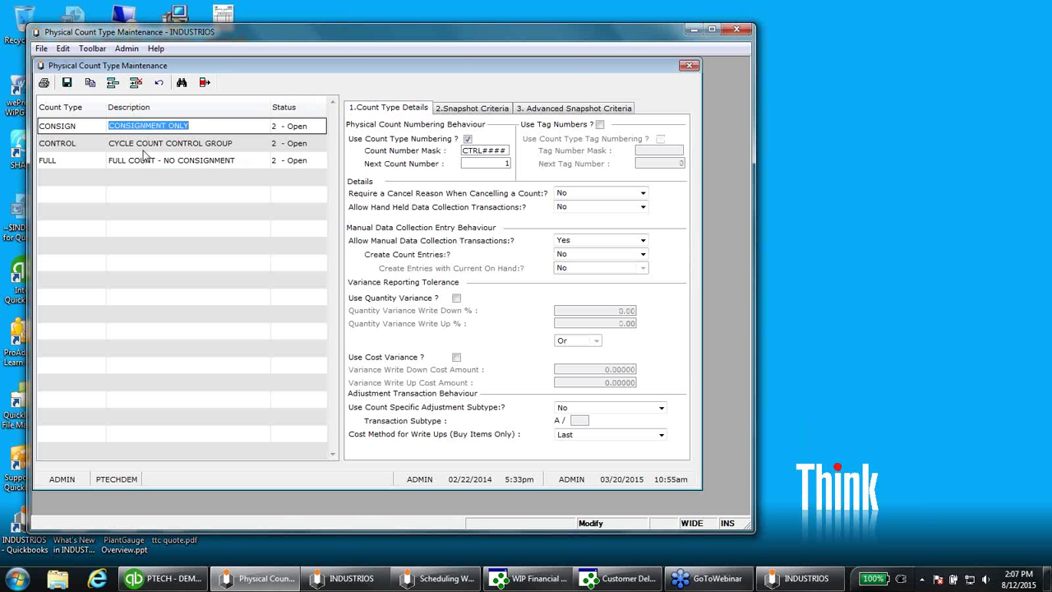
Examine the FULL and CONTROL count types, including CONTROL's snapshot criteria and advanced snapshot criteria
{"action": "left_click", "coordinate": [90, 165]}
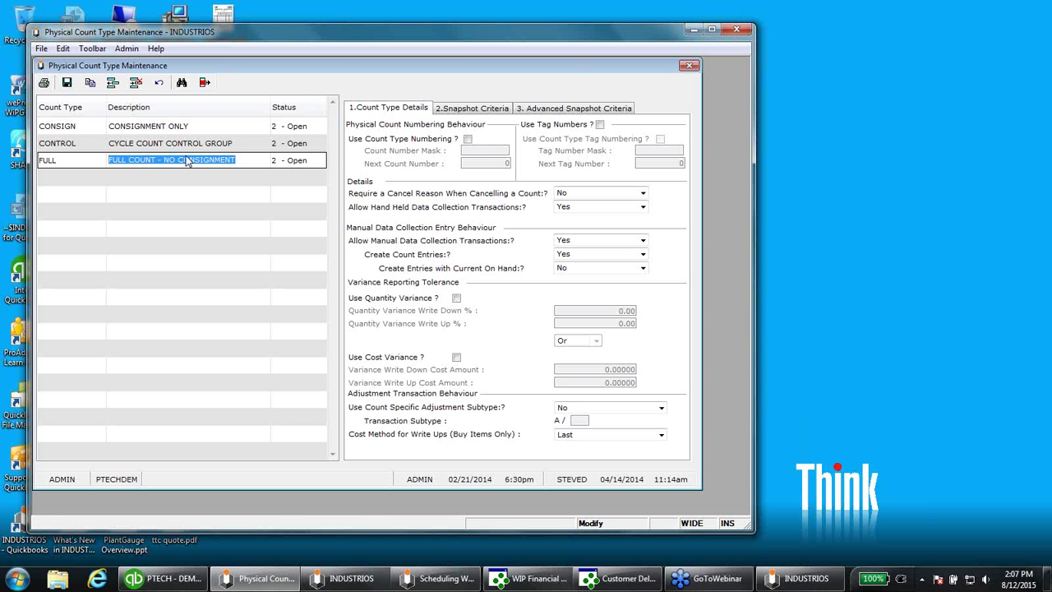
{"action": "left_click", "coordinate": [99, 144]}
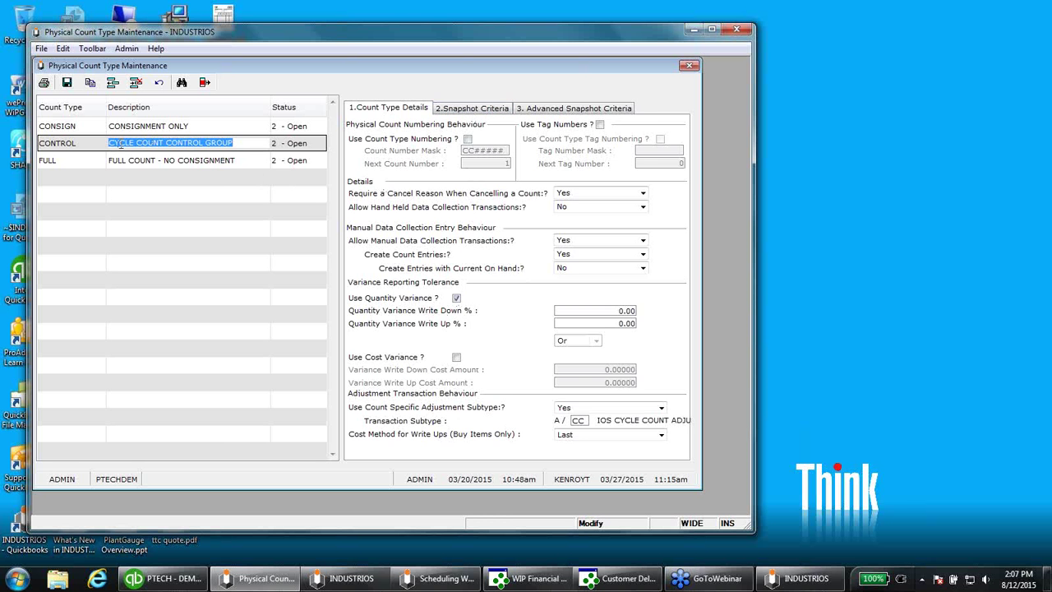
{"action": "left_click", "coordinate": [454, 110]}
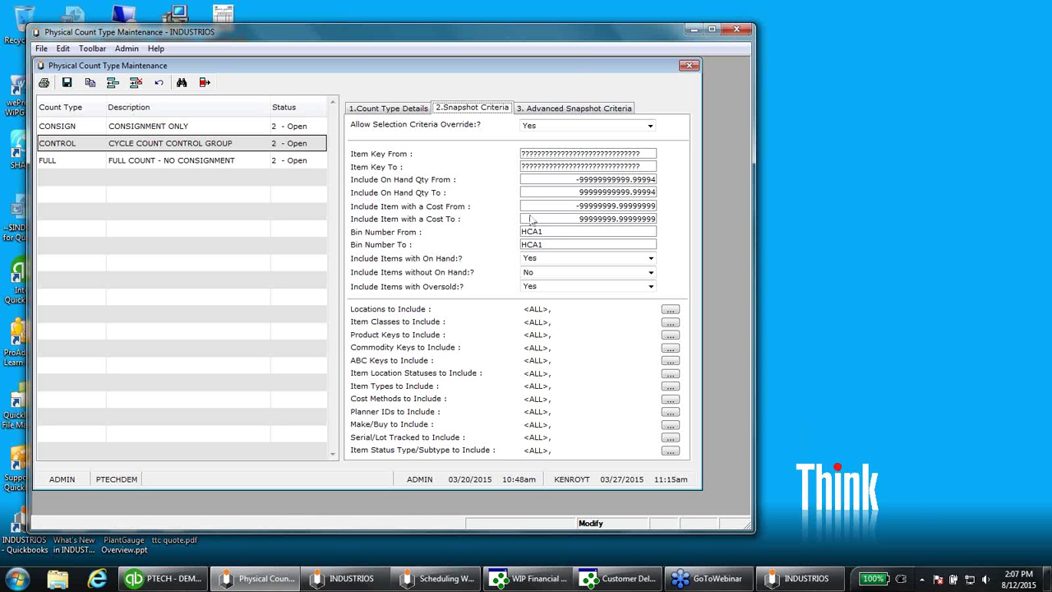
{"action": "left_click", "coordinate": [557, 108]}
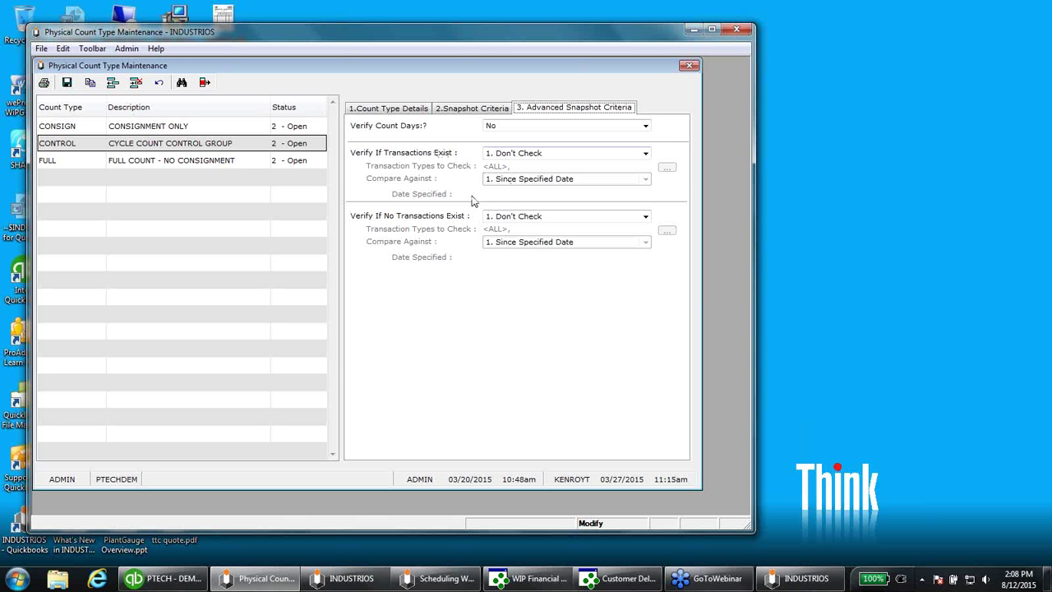
Close the count type maintenance and open the Physical Count Workbench from Physical Inventory's transaction processing
{"action": "key", "text": "Escape"}
{"action": "left_click", "coordinate": [134, 238]}
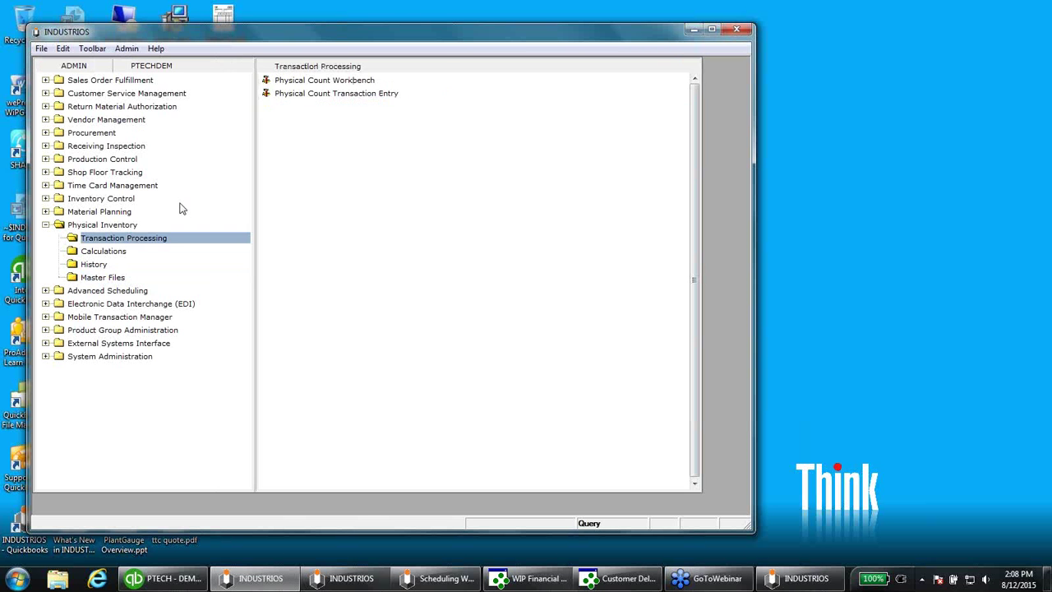
{"action": "double_click", "coordinate": [313, 81]}
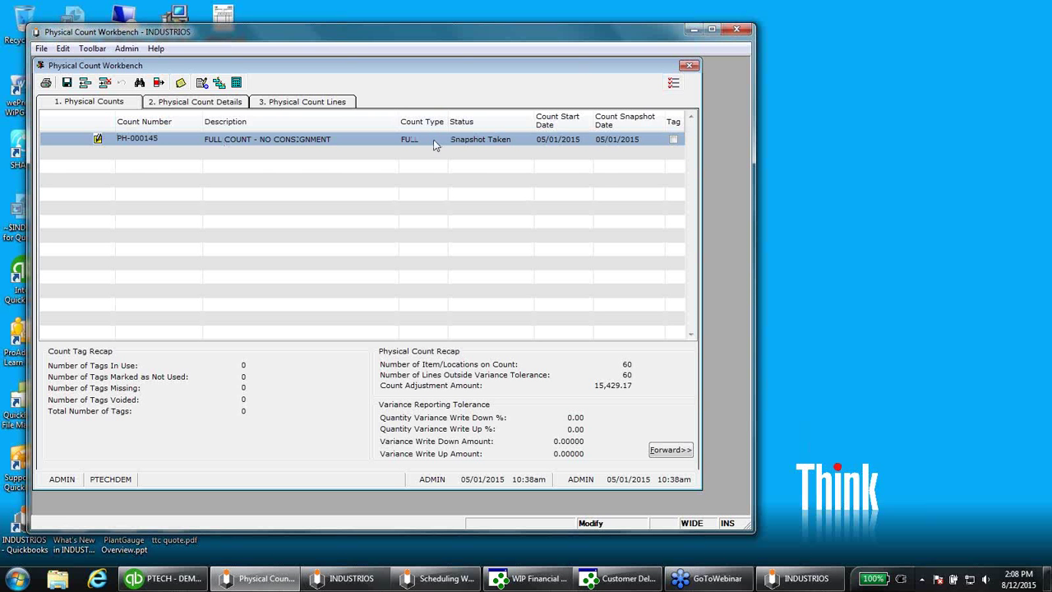
Show the count lines of PH-000145, select item HDW00102 and look at its transaction details
{"action": "left_click", "coordinate": [323, 101]}
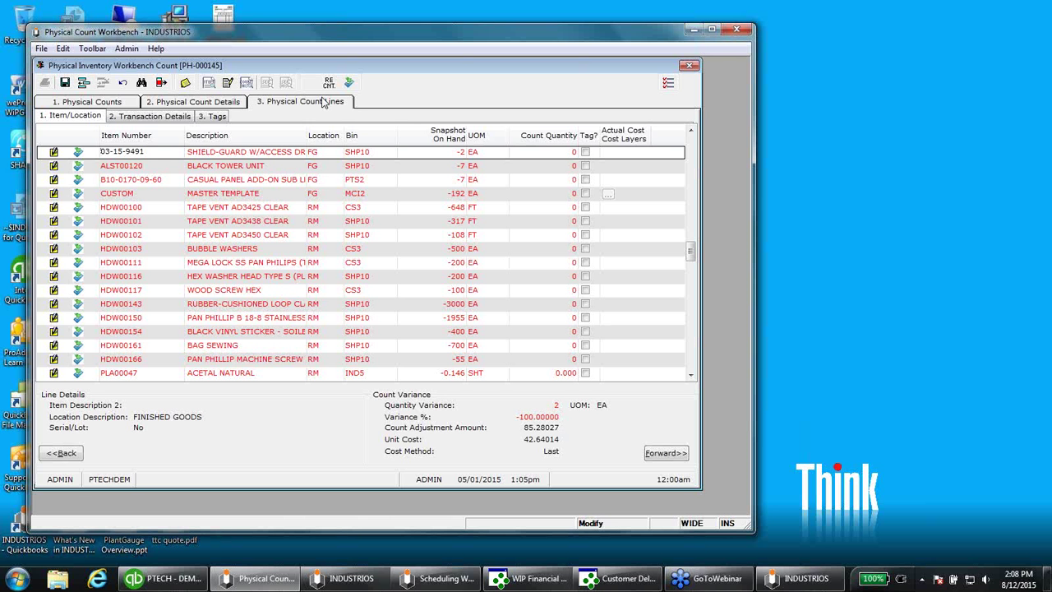
{"action": "left_click", "coordinate": [131, 235]}
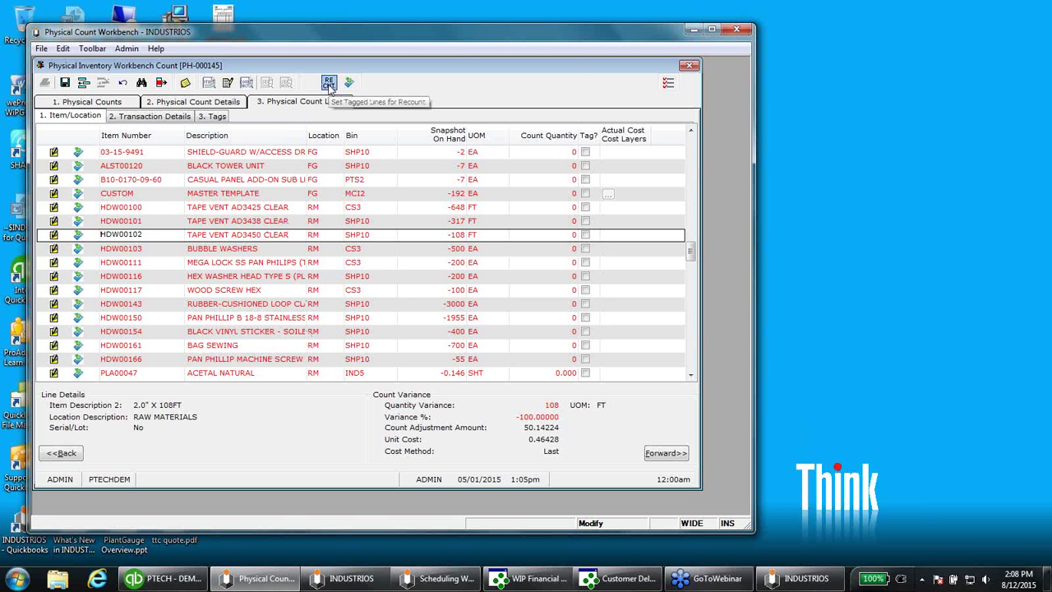
{"action": "left_click", "coordinate": [183, 116]}
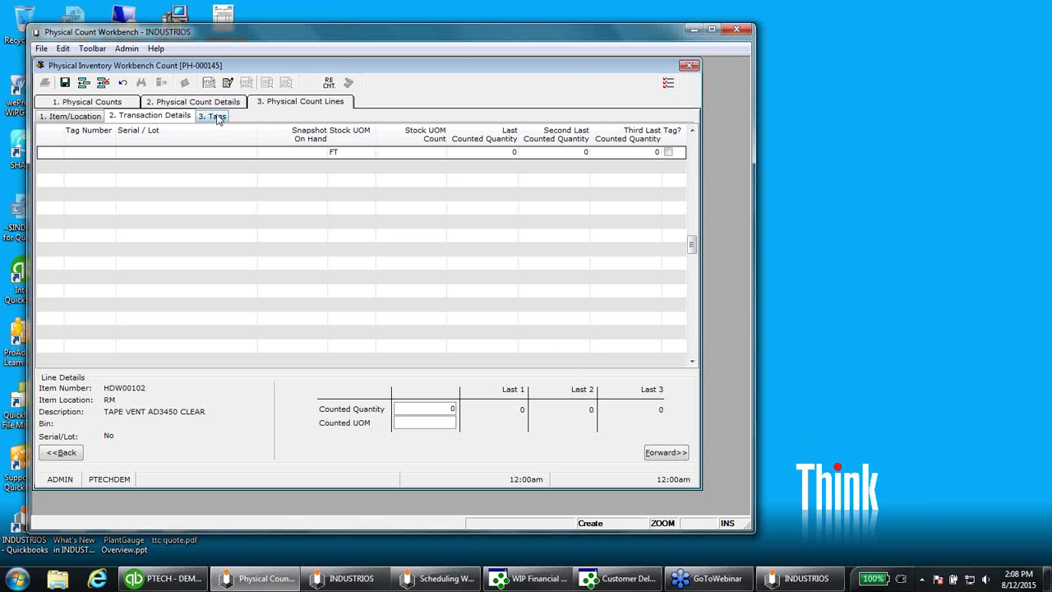
{"action": "left_click", "coordinate": [90, 117]}
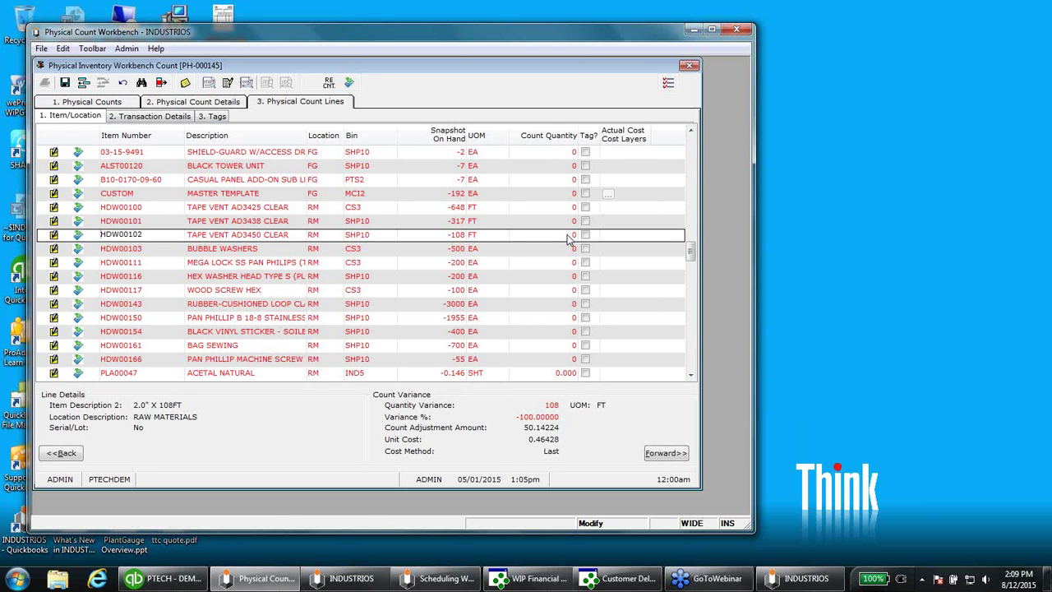
Enter a counted quantity of 107 for item HDW00102 and return to the item/location list
{"action": "left_click", "coordinate": [163, 118]}
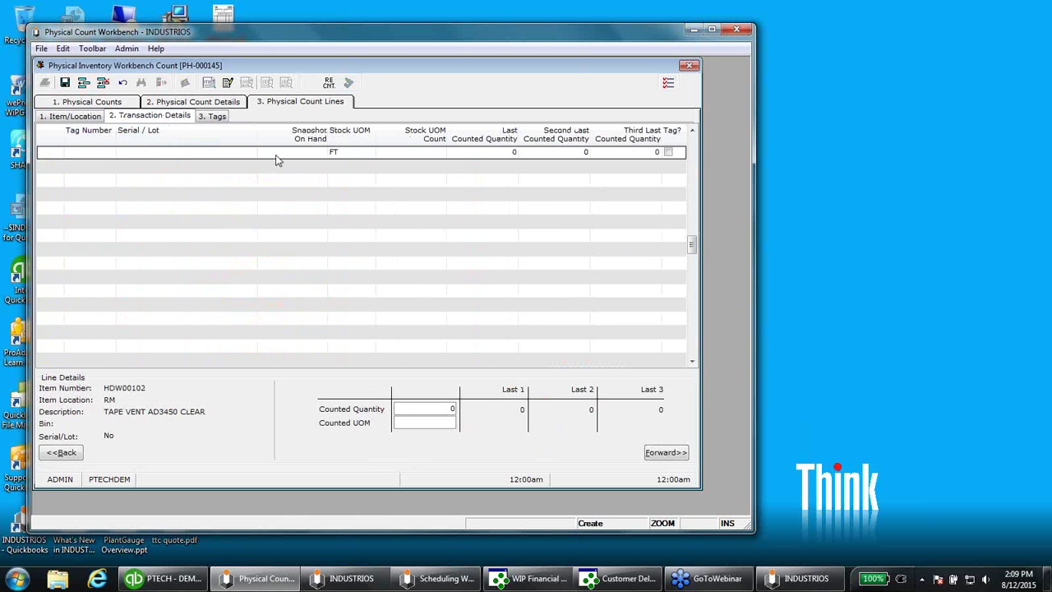
{"action": "type", "text": "107"}
{"action": "key", "text": "Tab"}
{"action": "left_click", "coordinate": [82, 121]}
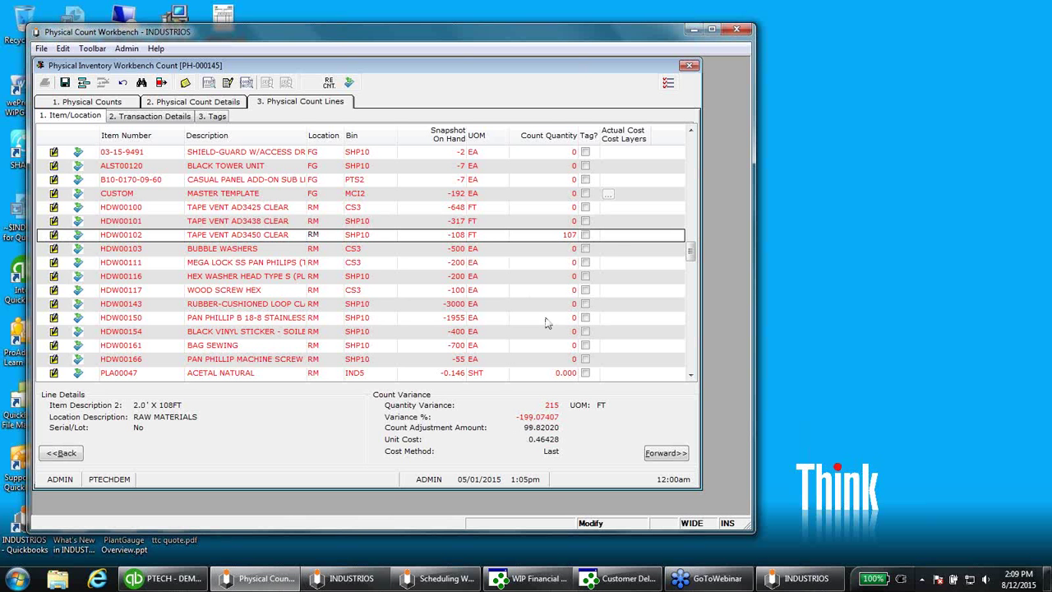
Examine the variance options for filtering PH-000145's count lines, cancel the range, and return to the physical counts list
{"action": "left_click", "coordinate": [161, 83]}
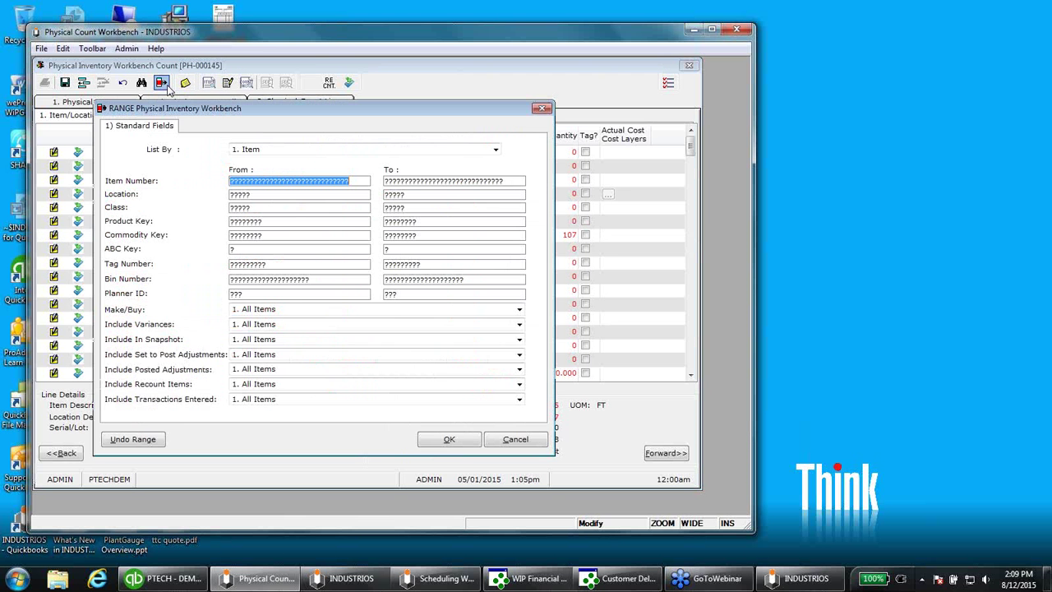
{"action": "left_click", "coordinate": [244, 325]}
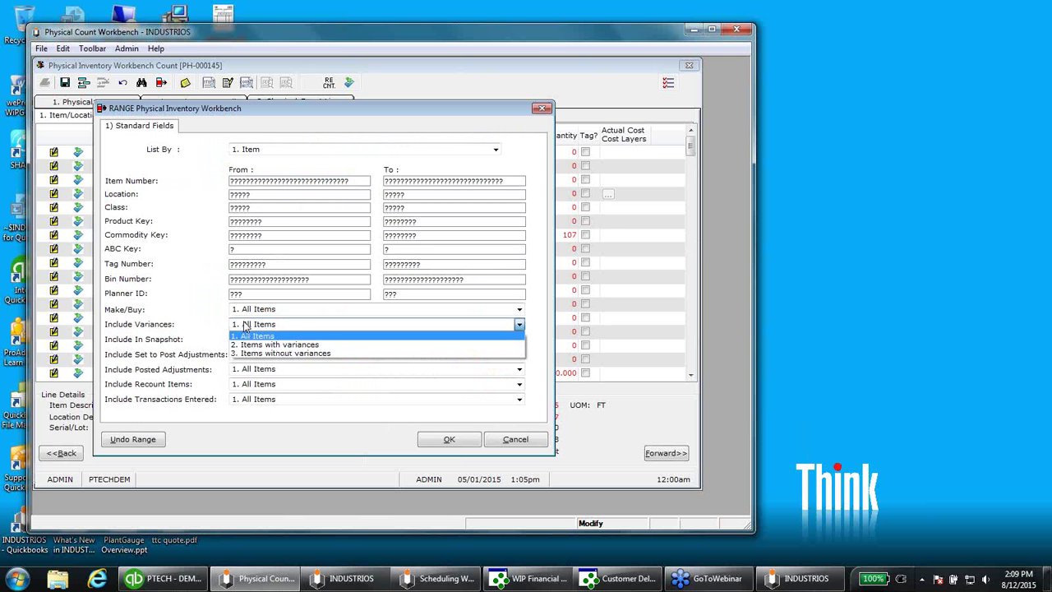
{"action": "left_click", "coordinate": [502, 441]}
{"action": "left_click", "coordinate": [510, 440]}
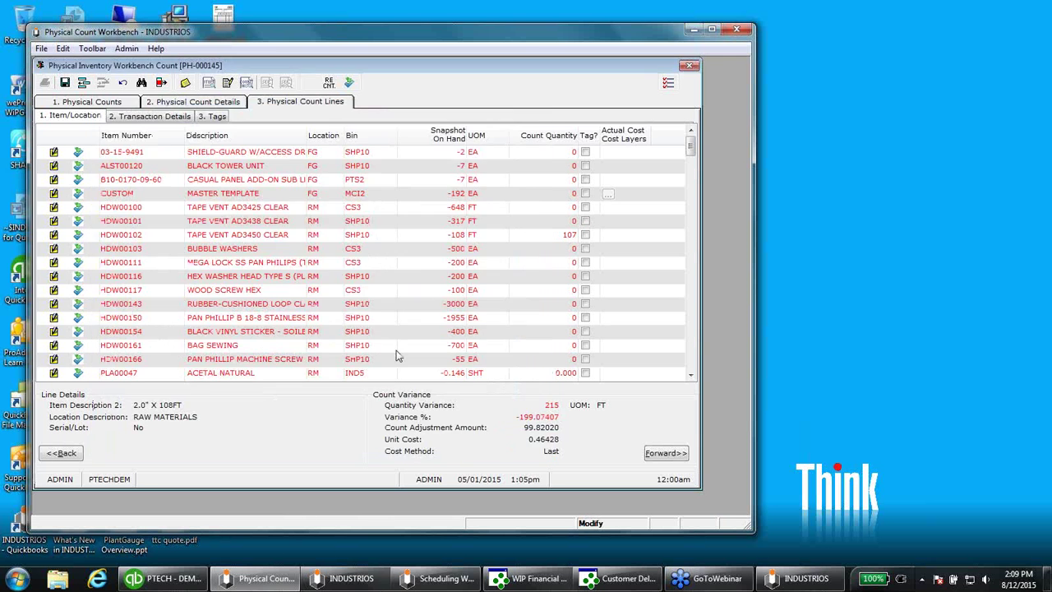
{"action": "left_click", "coordinate": [65, 104]}
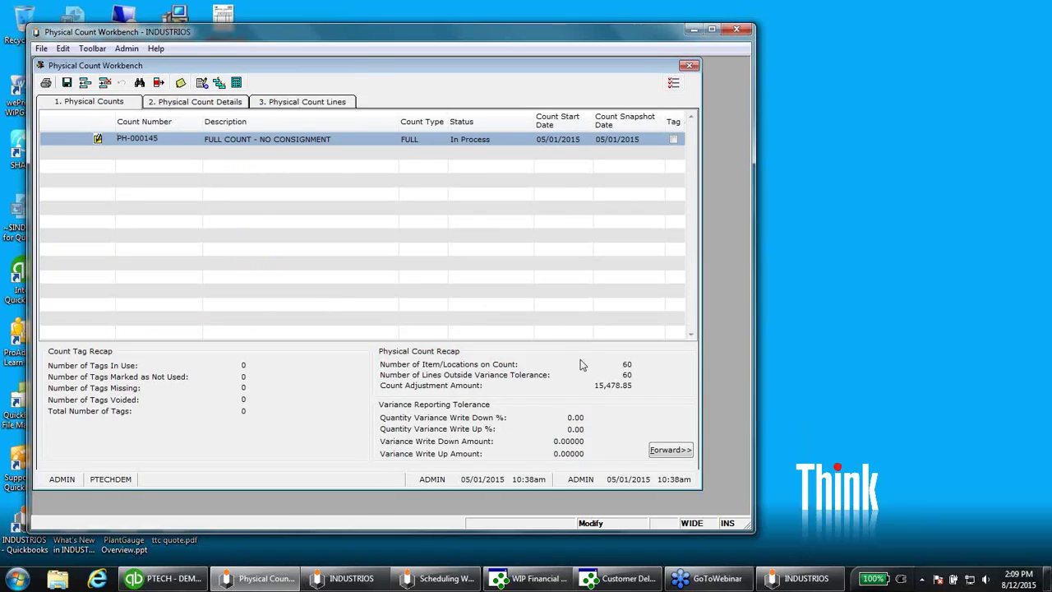
Leave the Physical Count Workbench and open Physical Count History from the Physical Inventory module
{"action": "left_click", "coordinate": [233, 85]}
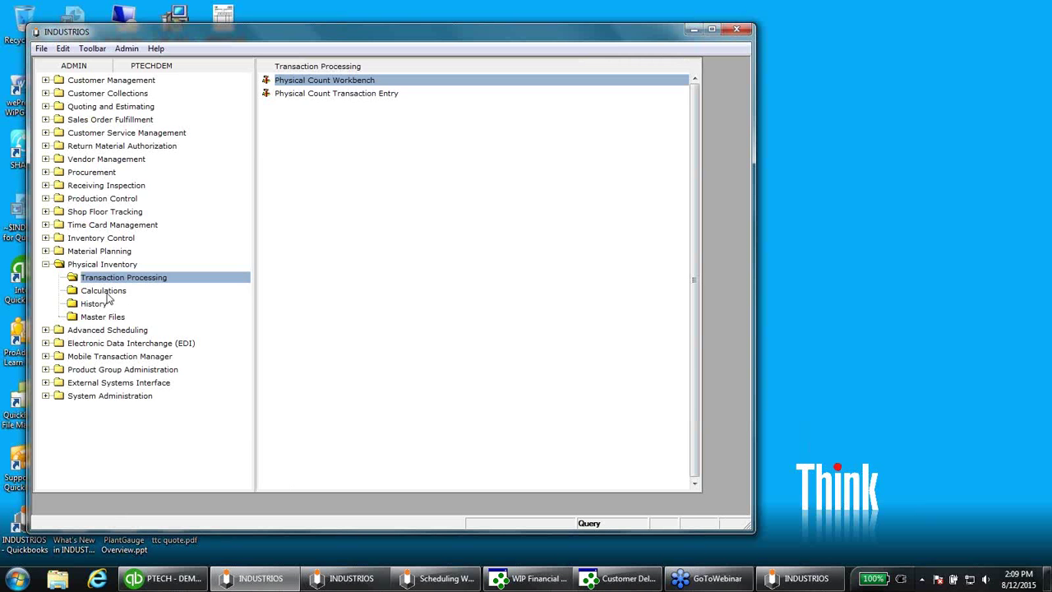
{"action": "left_click", "coordinate": [94, 304]}
{"action": "double_click", "coordinate": [283, 85]}
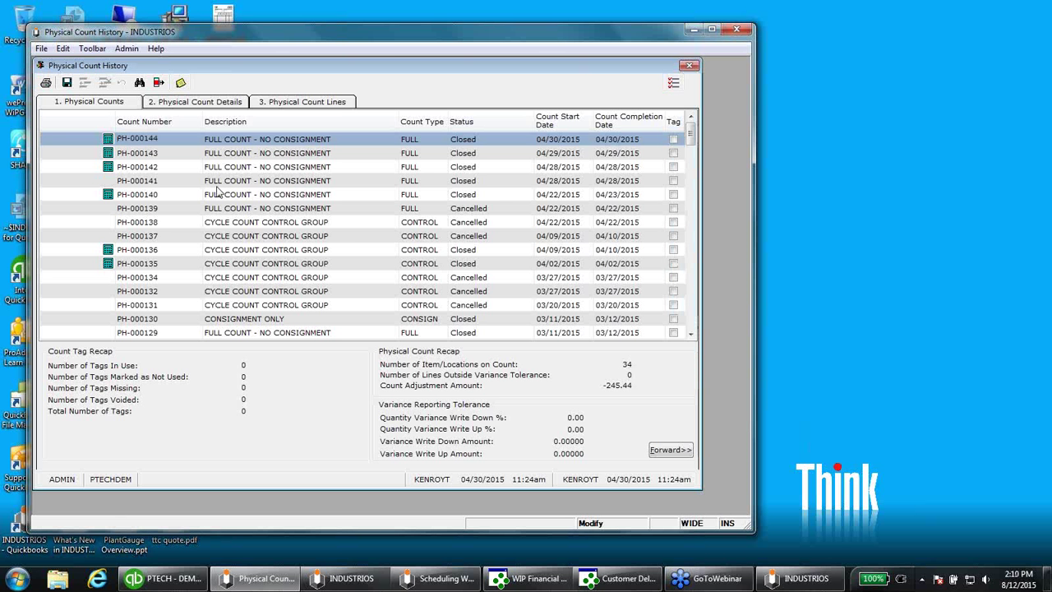
Review the physical count recaps of past counts between PH-000144 and PH-000135, and close the count history
{"action": "key", "text": "Down"}
{"action": "key", "text": "Down"}
{"action": "key", "text": "Down"}
{"action": "key", "text": "Down"}
{"action": "key", "text": "Down"}
{"action": "key", "text": "Down"}
{"action": "key", "text": "Down"}
{"action": "key", "text": "Down"}
{"action": "key", "text": "Down"}
{"action": "key", "text": "Down"}
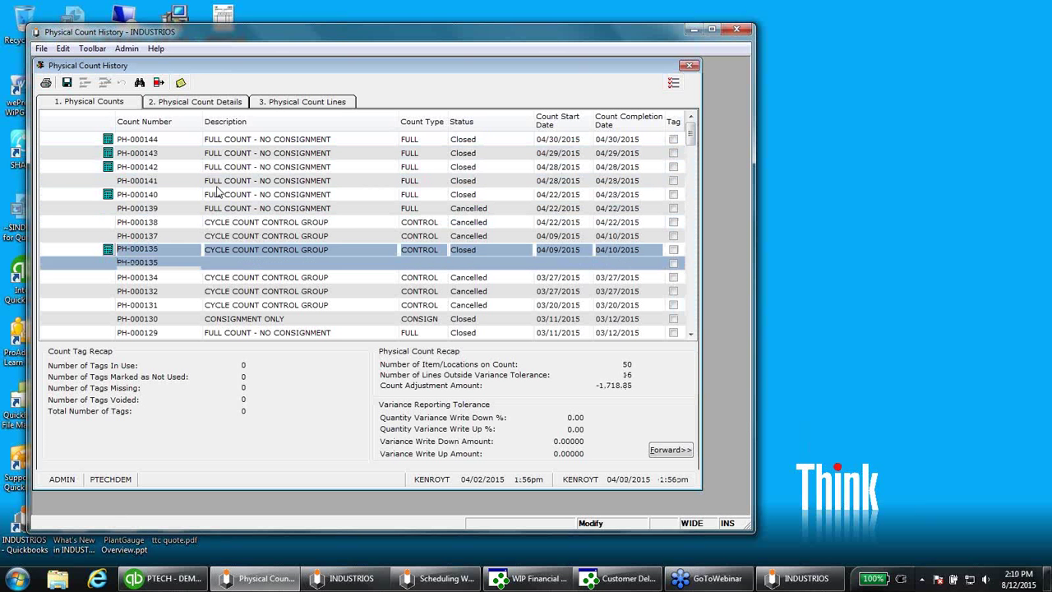
{"action": "key", "text": "Up"}
{"action": "key", "text": "Up"}
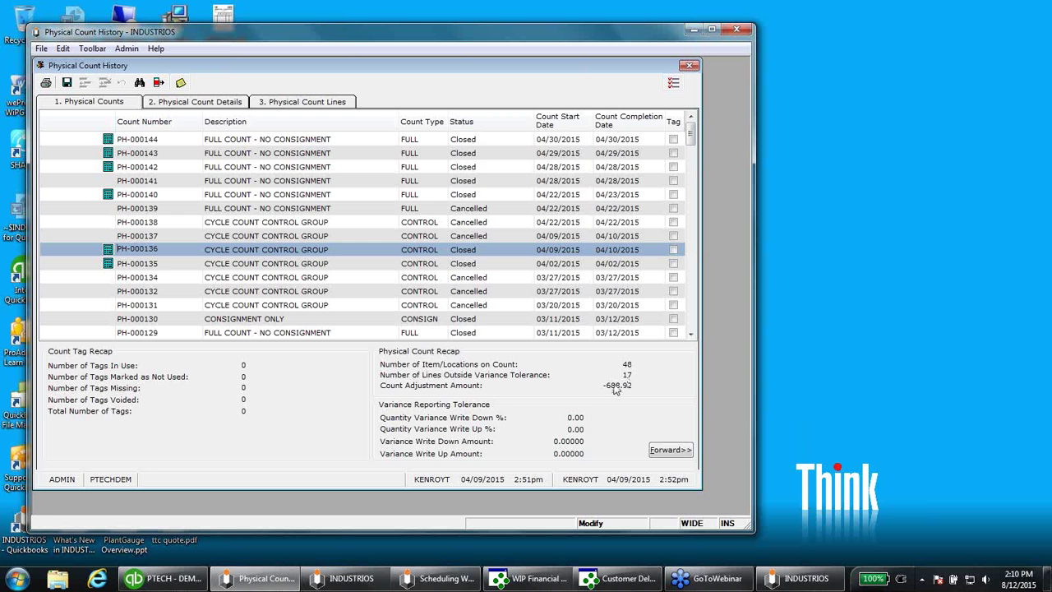
{"action": "key", "text": "Up"}
{"action": "key", "text": "Up"}
{"action": "key", "text": "Up"}
{"action": "key", "text": "Up"}
{"action": "key", "text": "Up"}
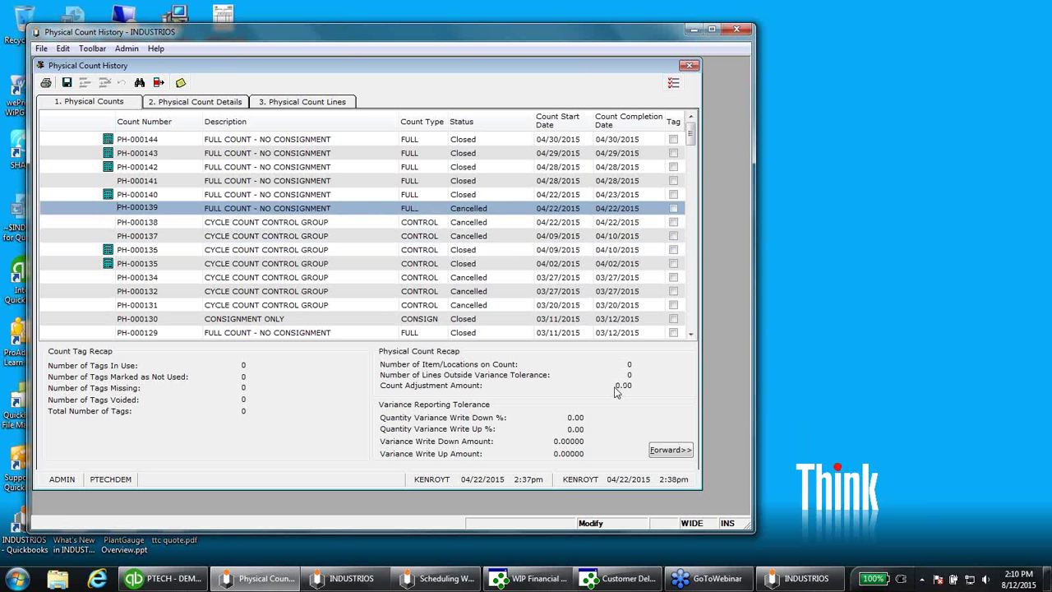
{"action": "key", "text": "Up"}
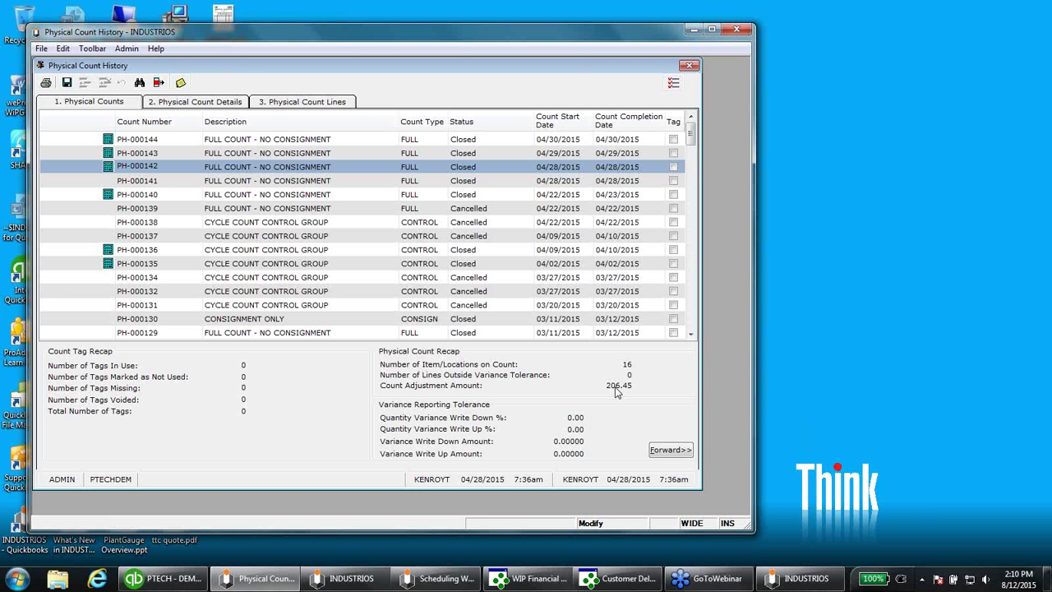
{"action": "key", "text": "Escape"}
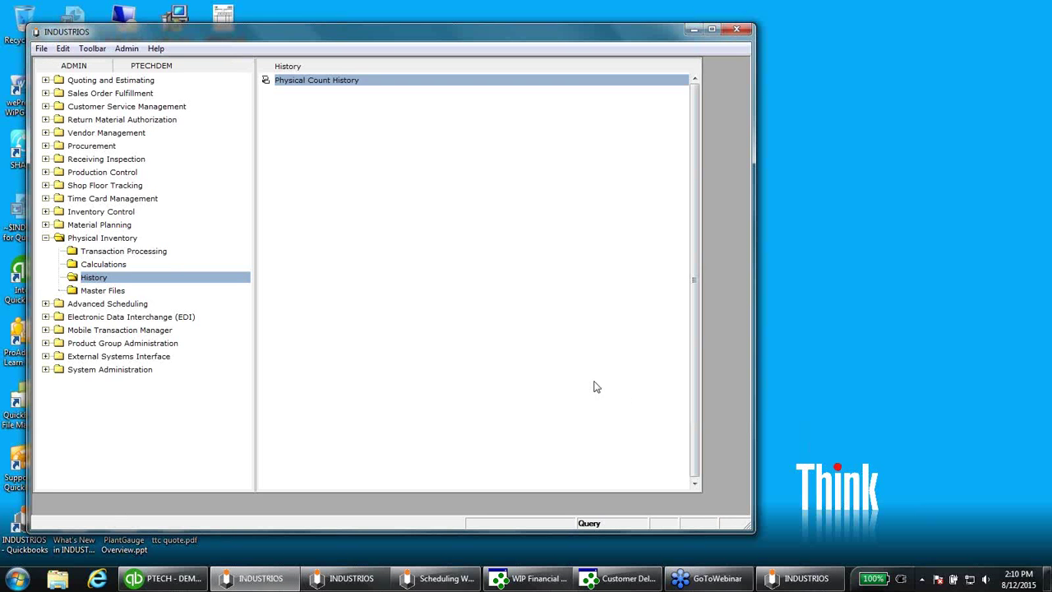
View the forecast worksheets in Material Planning's Forecast Spreadsheet Interface and close it
{"action": "left_click", "coordinate": [45, 238]}
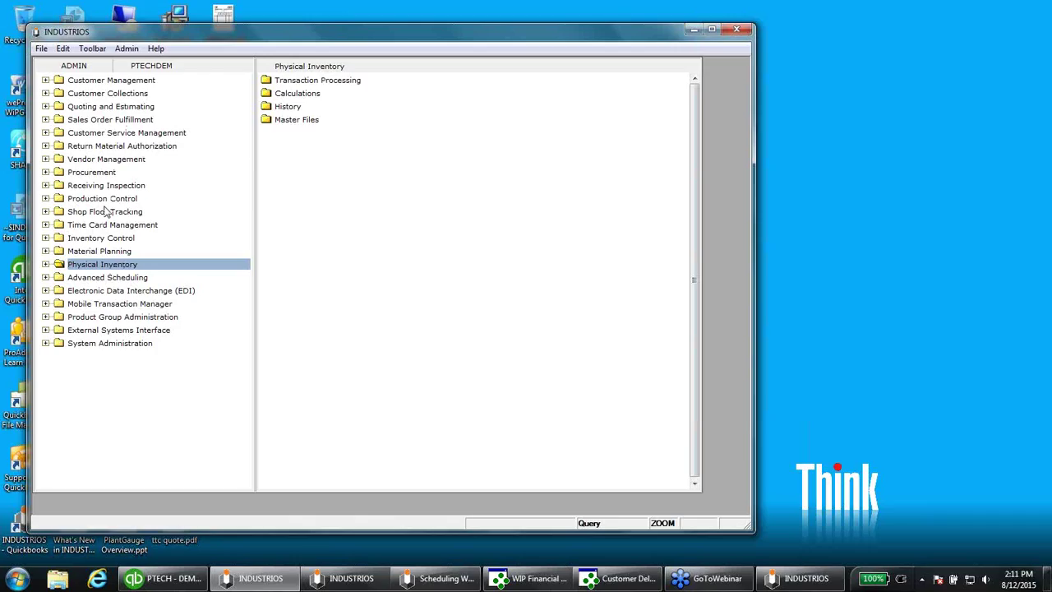
{"action": "left_click", "coordinate": [124, 253]}
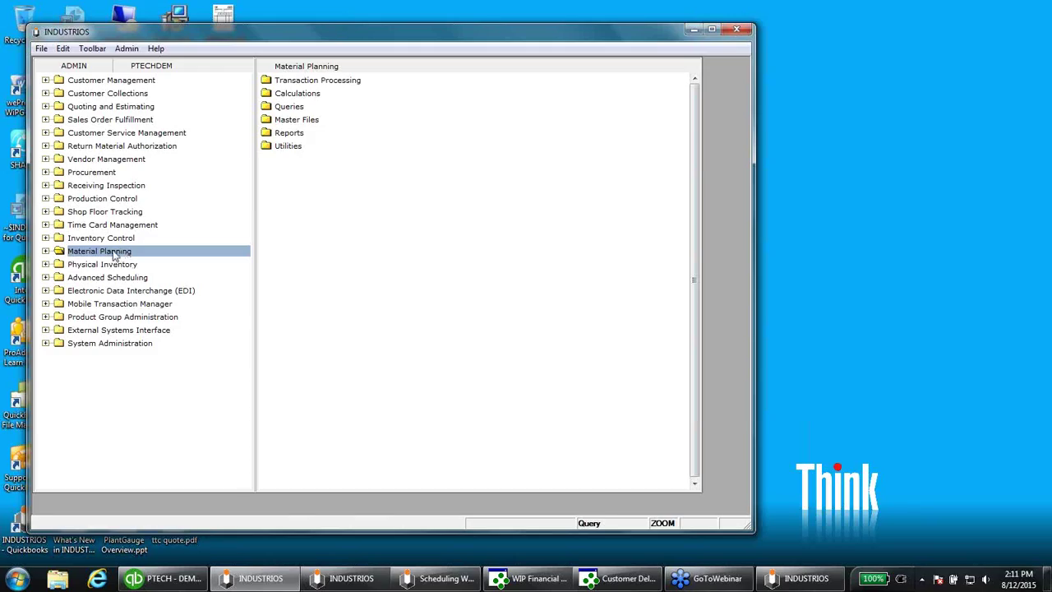
{"action": "left_click", "coordinate": [46, 251]}
{"action": "left_click", "coordinate": [97, 304]}
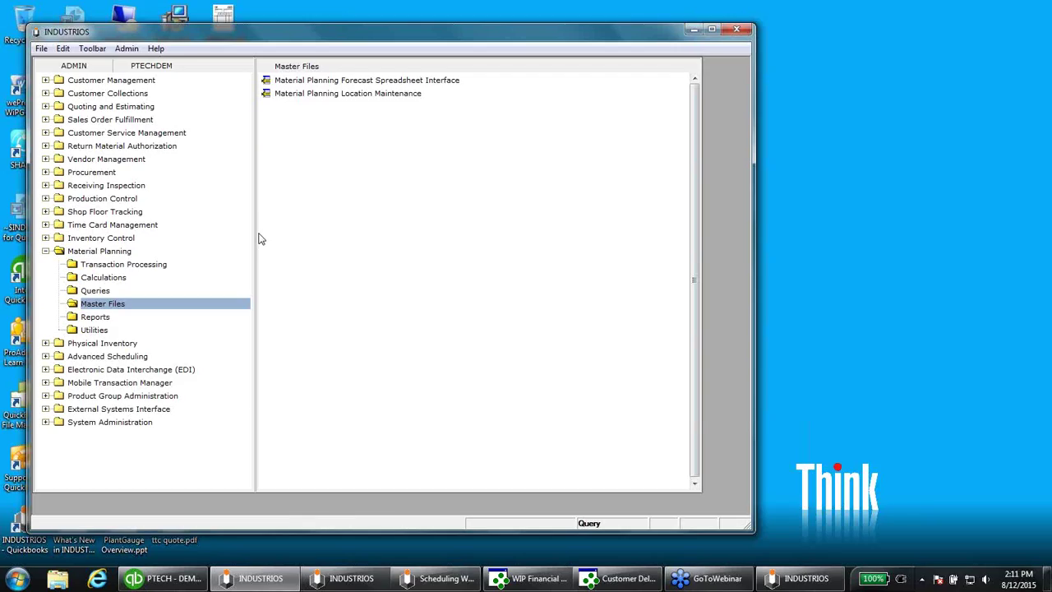
{"action": "double_click", "coordinate": [353, 81]}
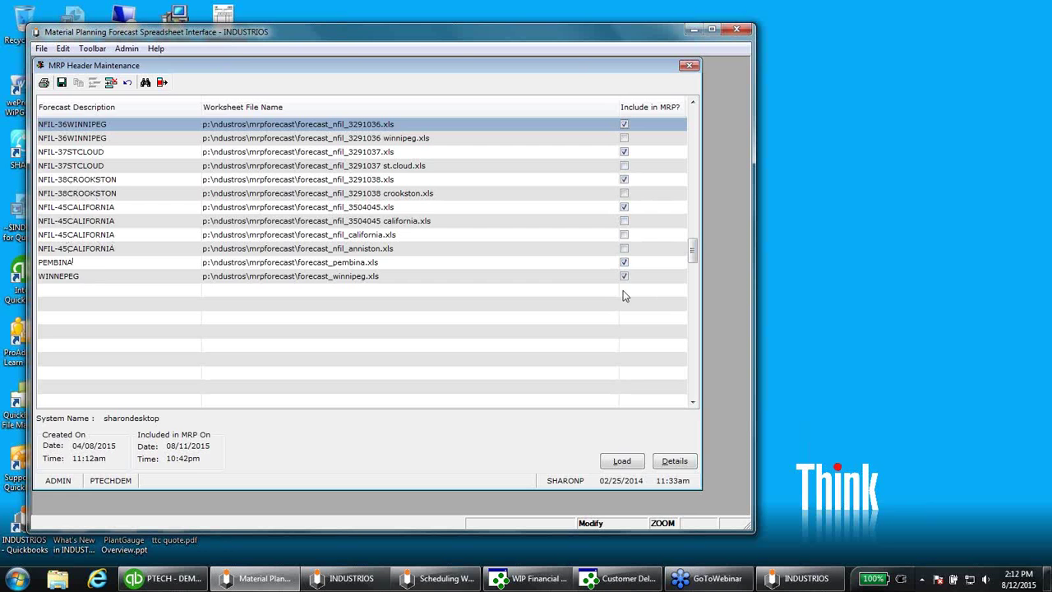
{"action": "key", "text": "Escape"}
Examine the options of the Material Planning Calculation and exit without processing it
{"action": "left_click", "coordinate": [104, 251]}
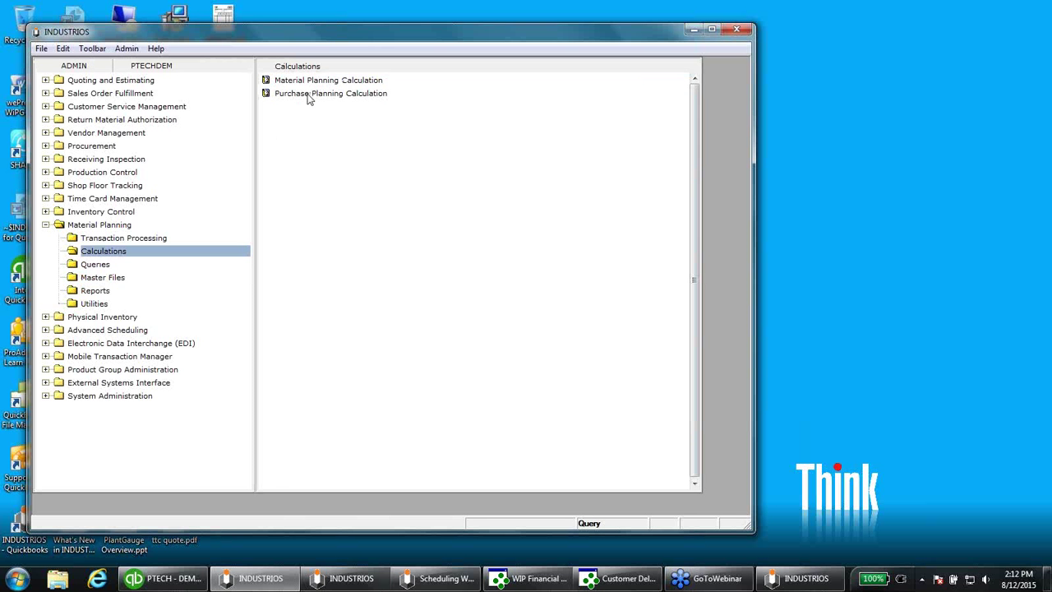
{"action": "left_click", "coordinate": [311, 84]}
{"action": "double_click", "coordinate": [312, 81]}
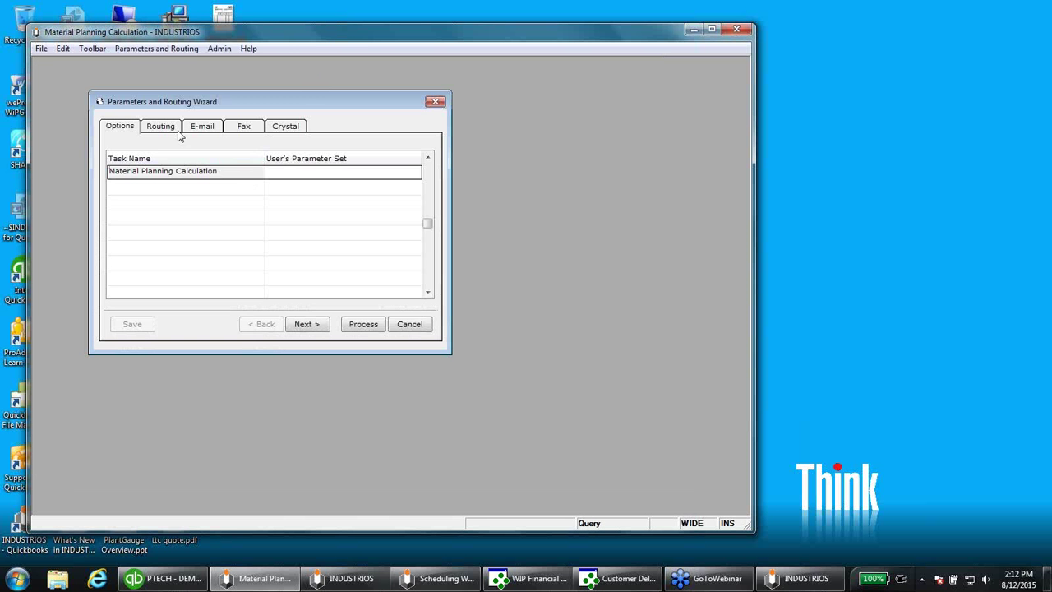
{"action": "left_click", "coordinate": [306, 324]}
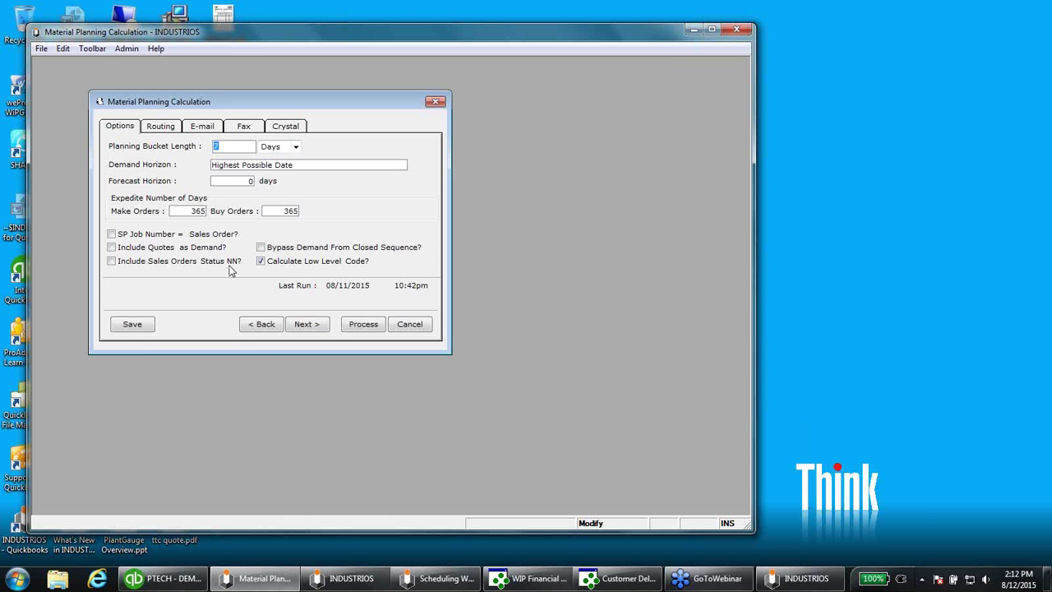
{"action": "left_click", "coordinate": [230, 270]}
{"action": "key", "text": "Escape"}
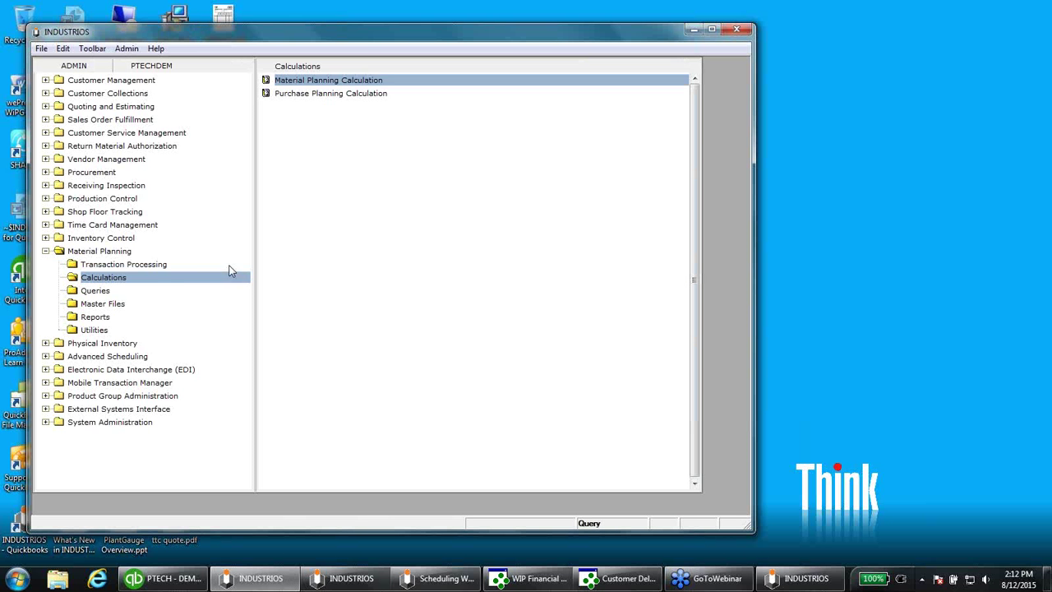
Open the Suggested Requisitions Workbench from Material Planning's transaction processing
{"action": "left_click", "coordinate": [138, 267]}
{"action": "left_click", "coordinate": [319, 96]}
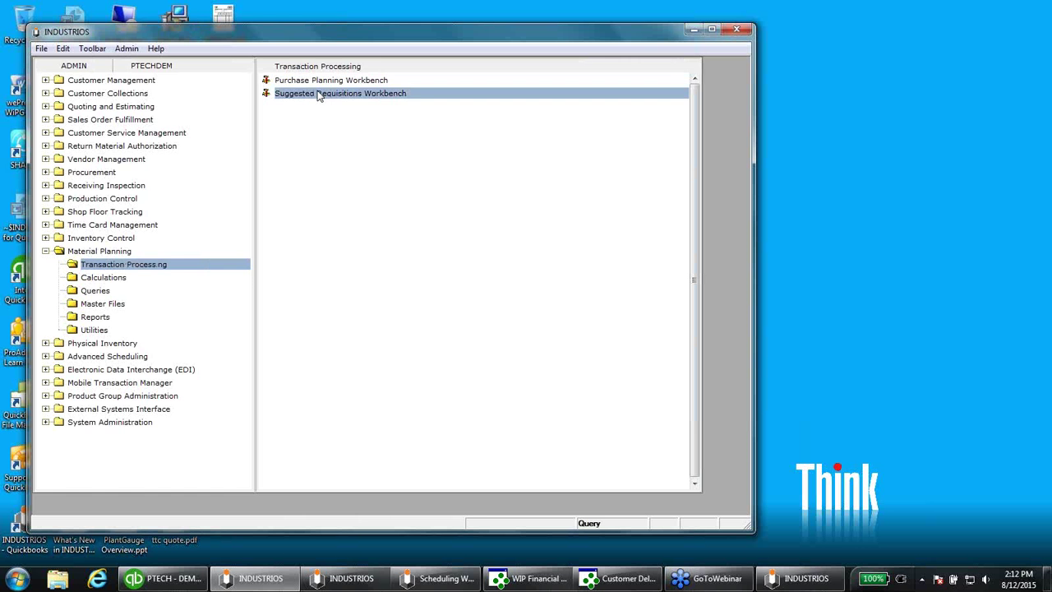
{"action": "double_click", "coordinate": [319, 93]}
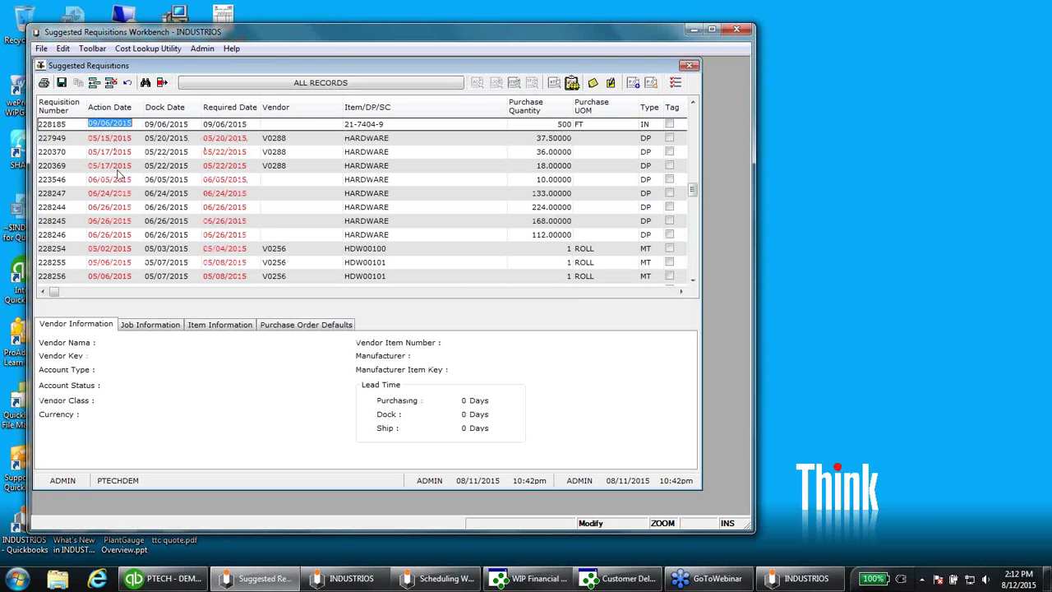
Look up the suppliers for HARDWARE requisition 227949 and accept vendor V0288
{"action": "left_click", "coordinate": [120, 139]}
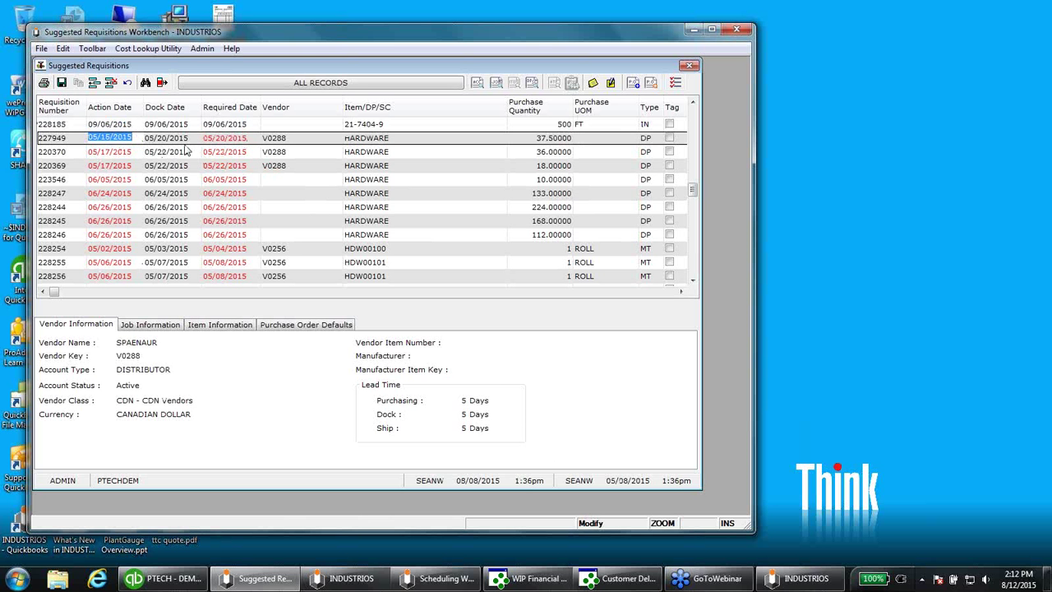
{"action": "left_click", "coordinate": [275, 142]}
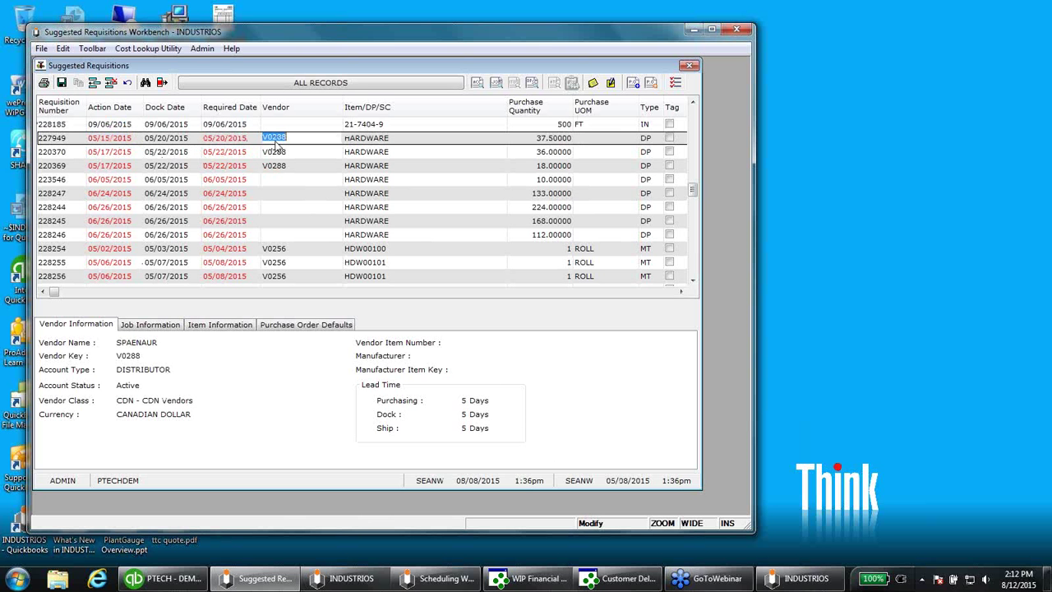
{"action": "key", "text": "F2"}
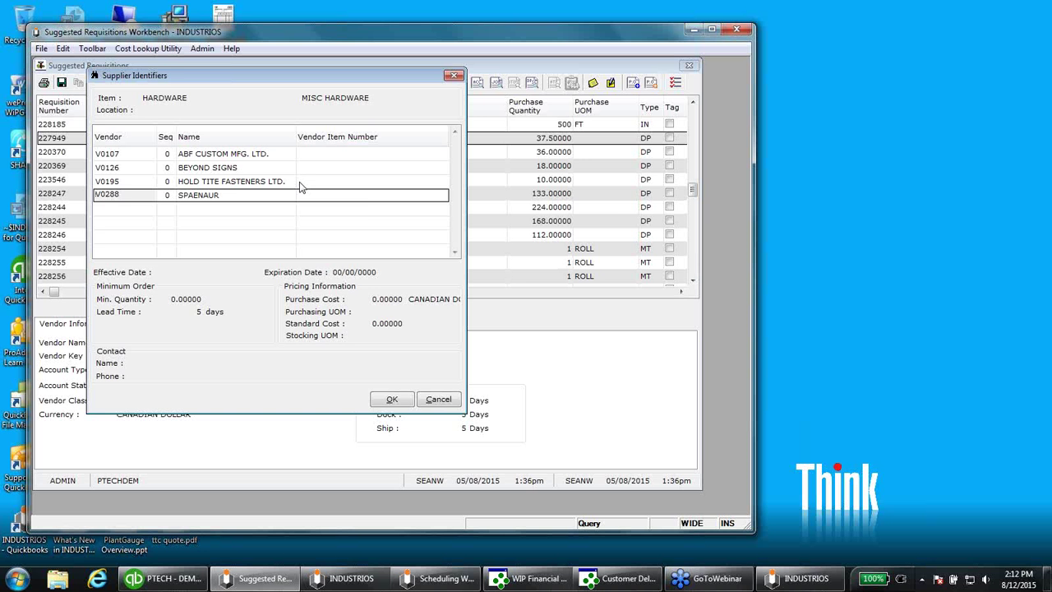
{"action": "left_click", "coordinate": [392, 399]}
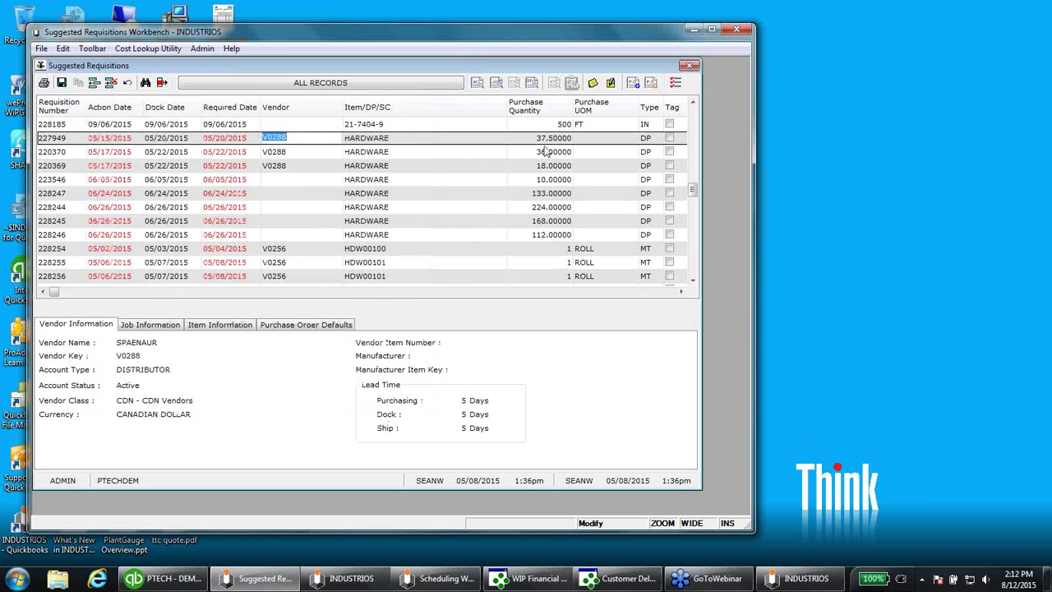
Review requisition 227949's job information, item information and purchase order defaults, and return to its vendor information
{"action": "left_click", "coordinate": [173, 326]}
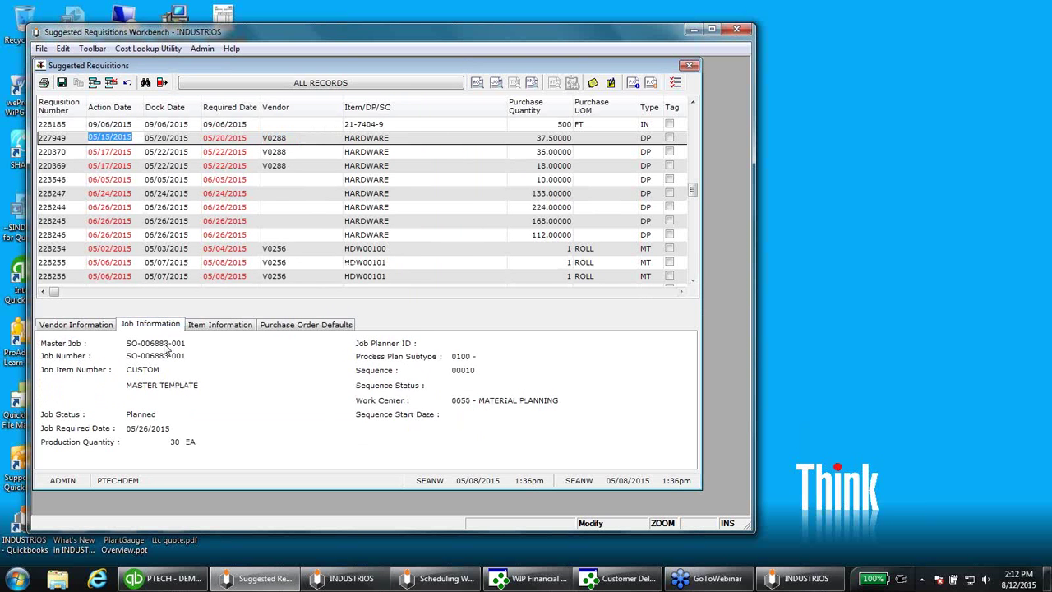
{"action": "left_click", "coordinate": [226, 327]}
{"action": "left_click", "coordinate": [305, 326]}
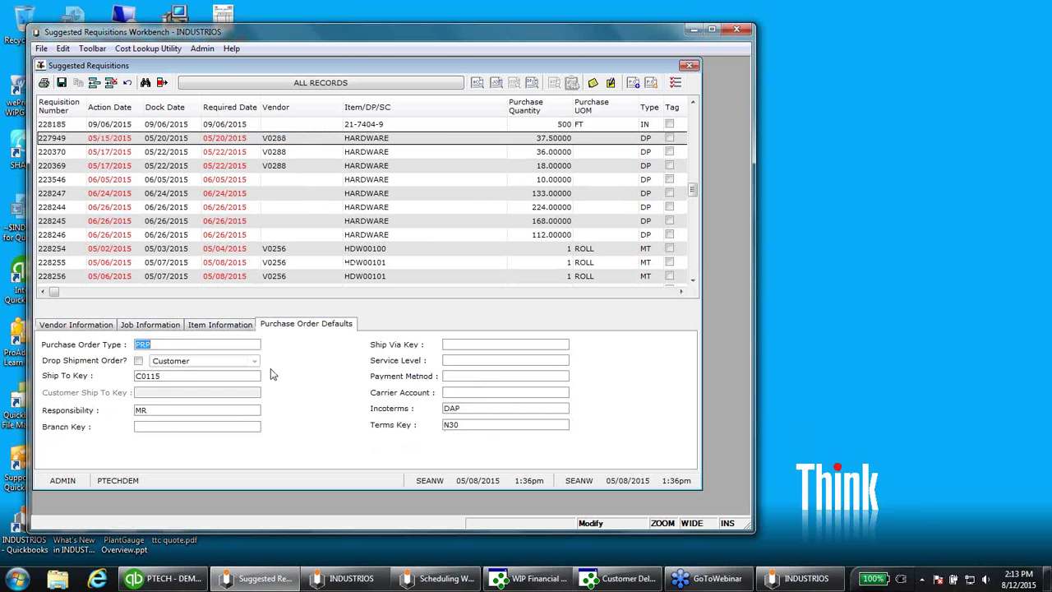
{"action": "left_click", "coordinate": [98, 326]}
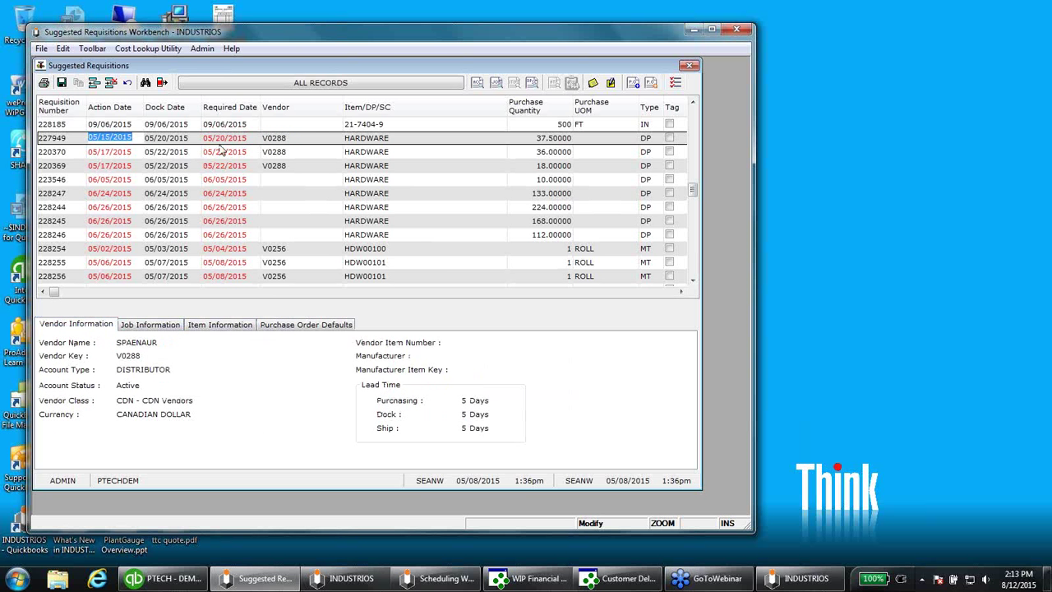
Switch the suggested requisitions to the public view MINIMUM STOCK
{"action": "left_click", "coordinate": [281, 92]}
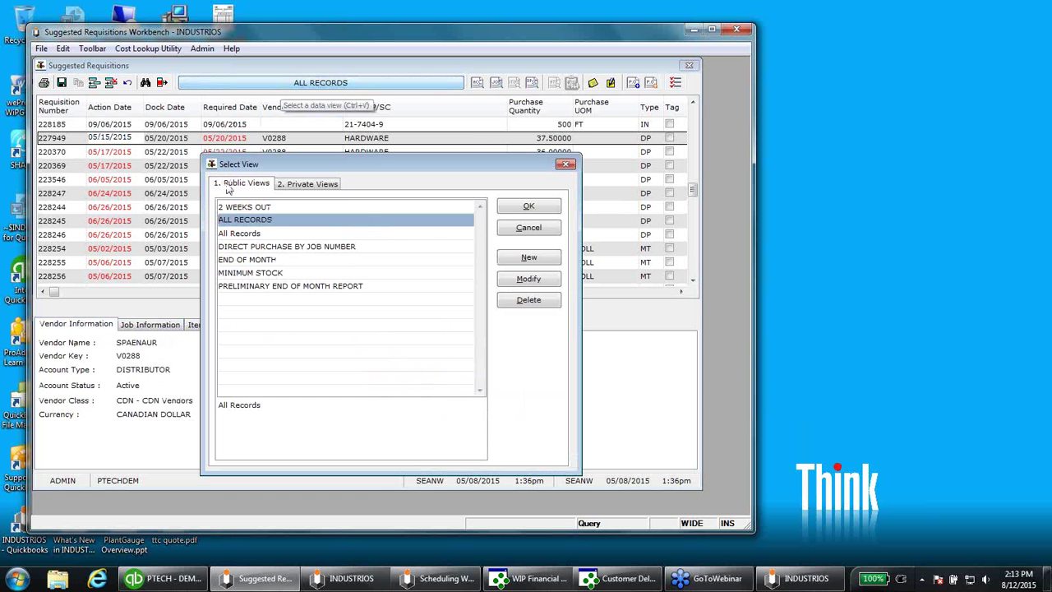
{"action": "left_click", "coordinate": [258, 276]}
{"action": "left_click", "coordinate": [526, 211]}
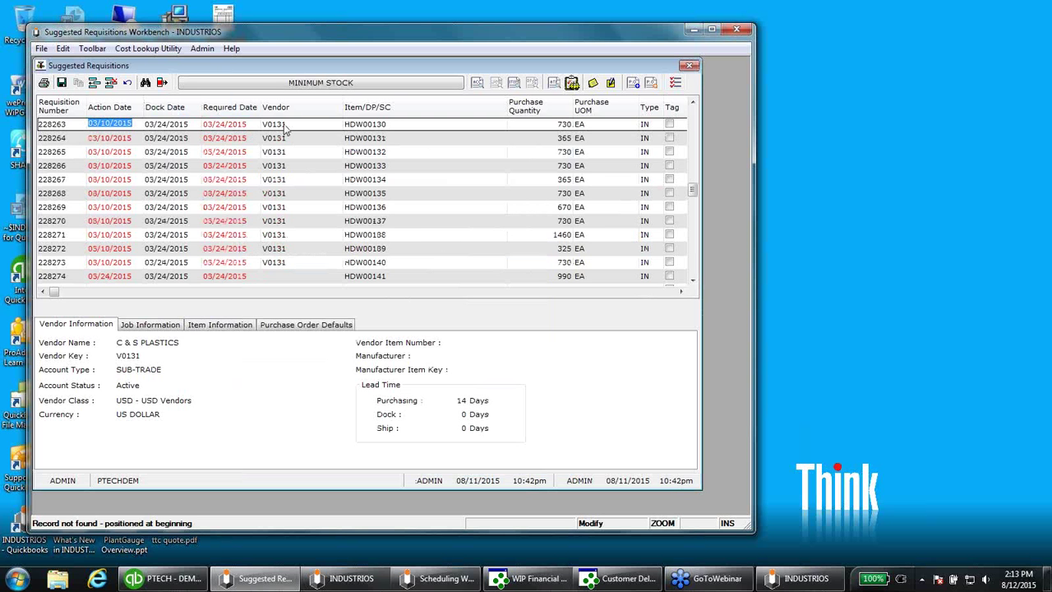
Tag requisitions 228263, 228264 and 228265 for items HDW00130, HDW00131 and HDW00132
{"action": "left_click", "coordinate": [669, 124]}
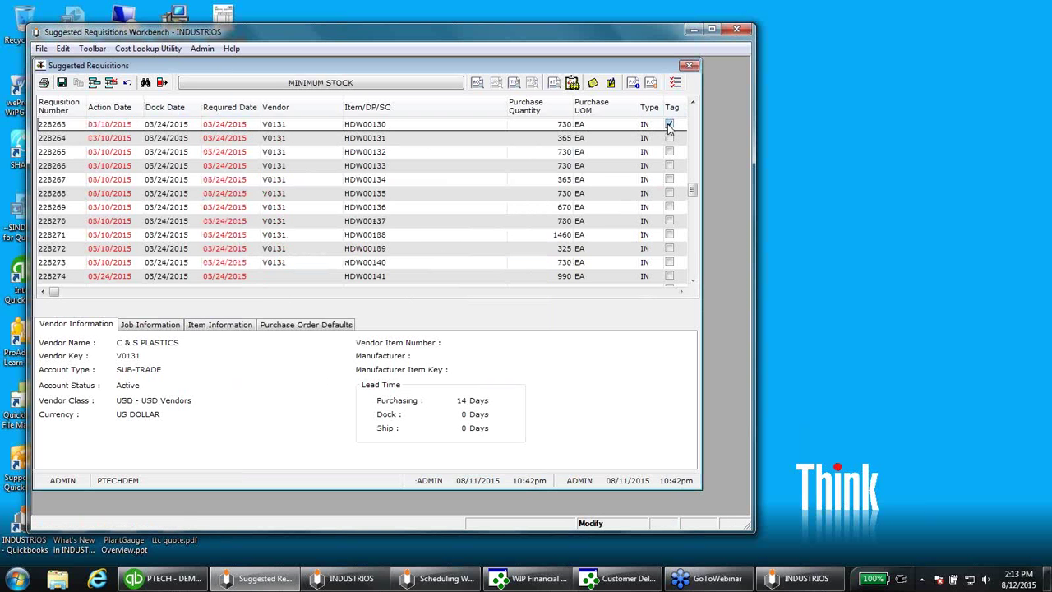
{"action": "left_click", "coordinate": [669, 138]}
{"action": "left_click", "coordinate": [669, 152]}
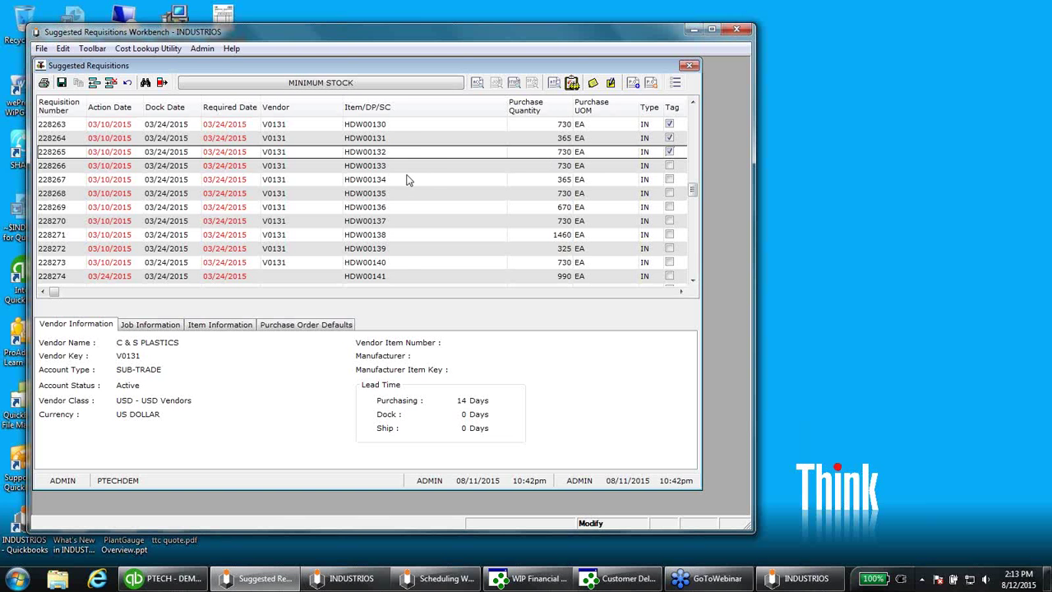
Look at the required date and purchase unit of requisition 228265, and close the Suggested Requisitions Workbench
{"action": "double_click", "coordinate": [232, 151]}
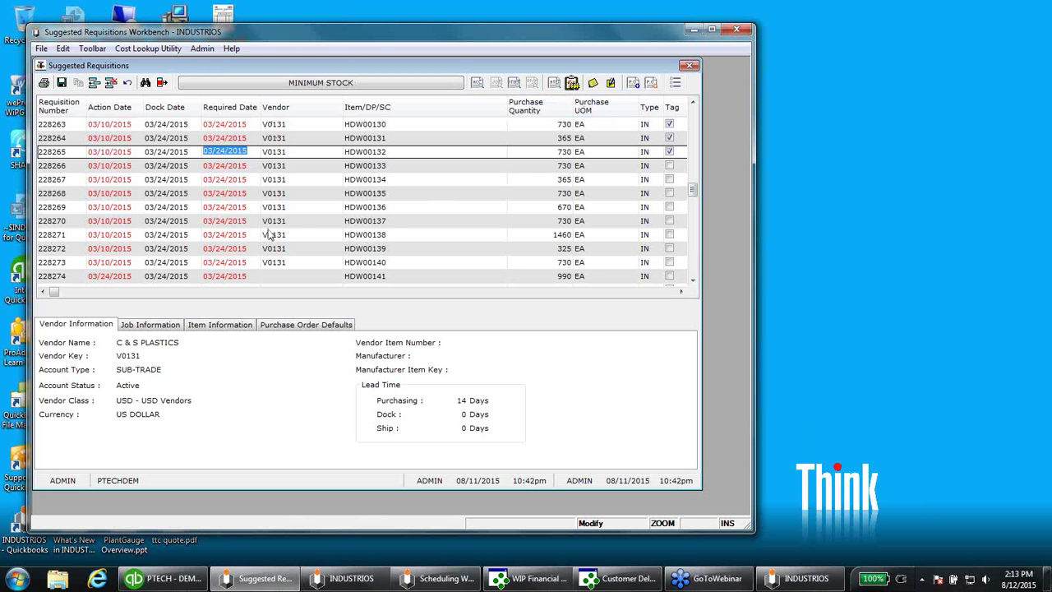
{"action": "left_click", "coordinate": [576, 154]}
{"action": "key", "text": "Escape"}
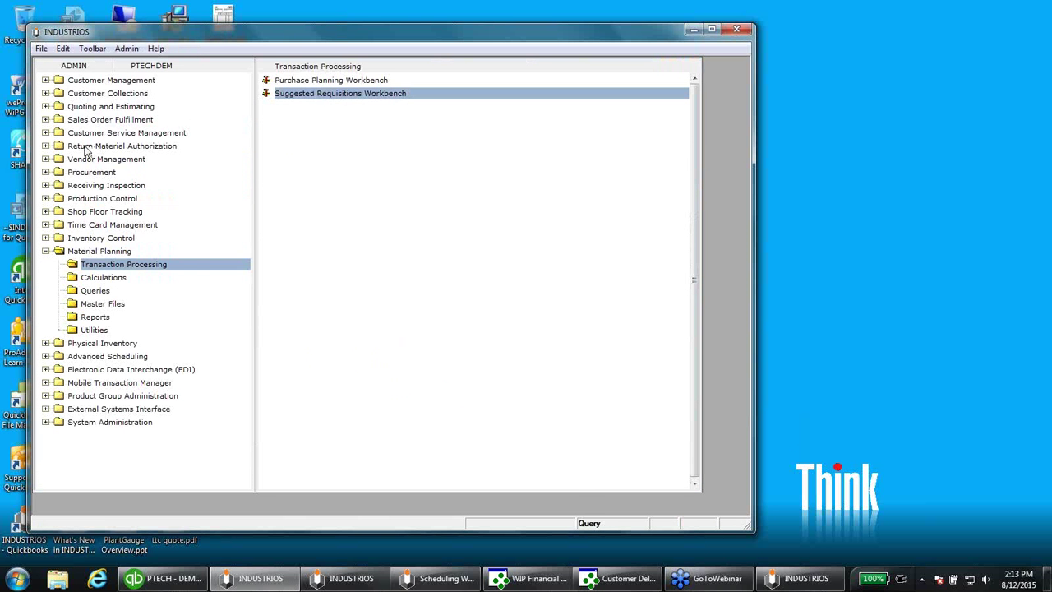
Open Job Entry / Browse from Production Control and locate job SP000495 among the in-process and released jobs
{"action": "left_click", "coordinate": [96, 201]}
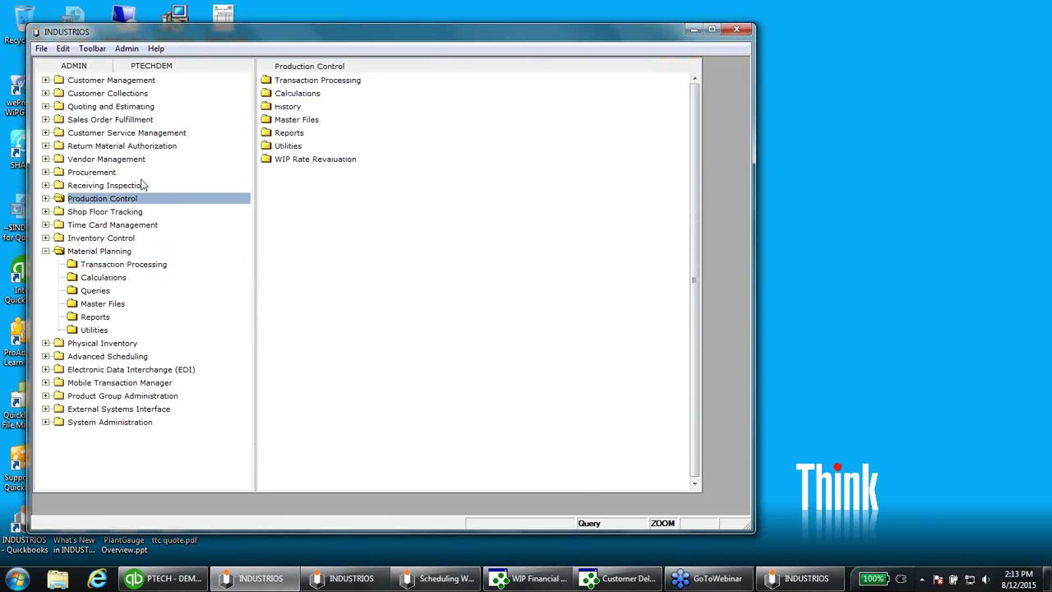
{"action": "double_click", "coordinate": [313, 86]}
{"action": "double_click", "coordinate": [313, 85]}
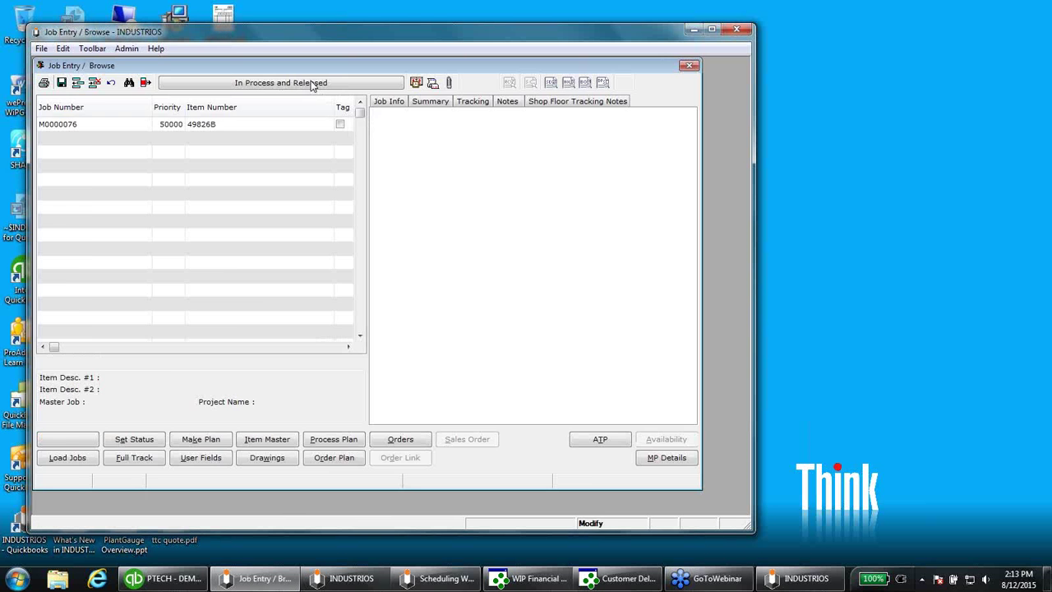
{"action": "key", "text": "F5"}
{"action": "type", "text": "SP000495"}
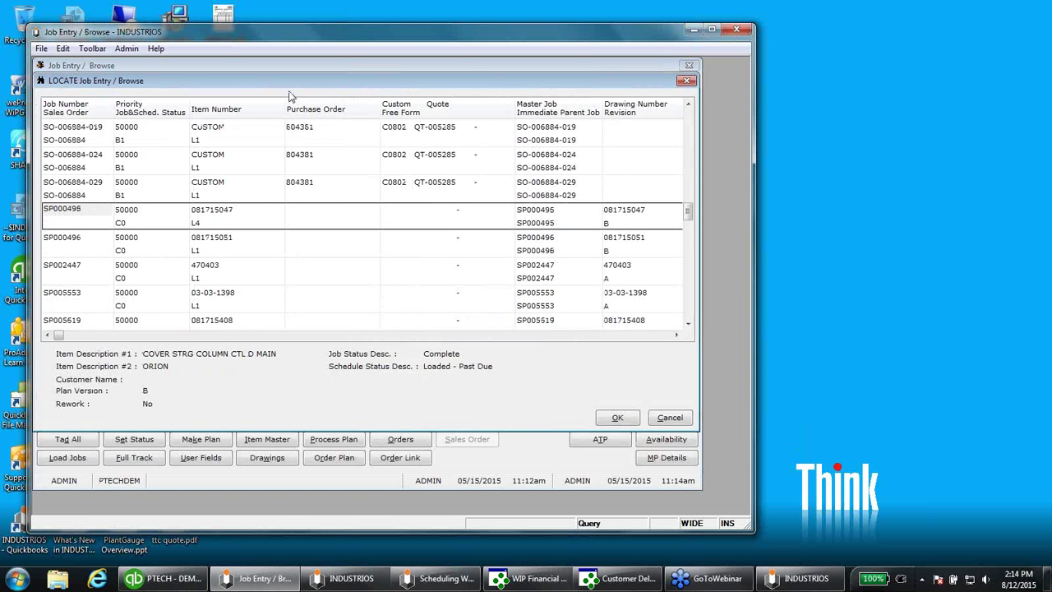
{"action": "key", "text": "Return"}
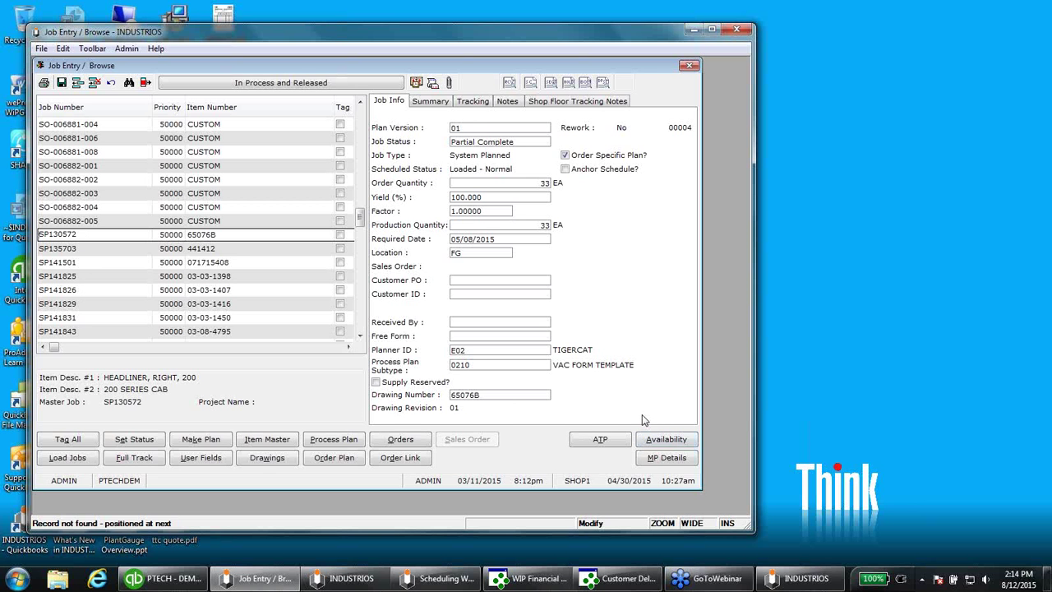
Review the operation tracking of job SP130572 and return to its job information
{"action": "left_click", "coordinate": [465, 101]}
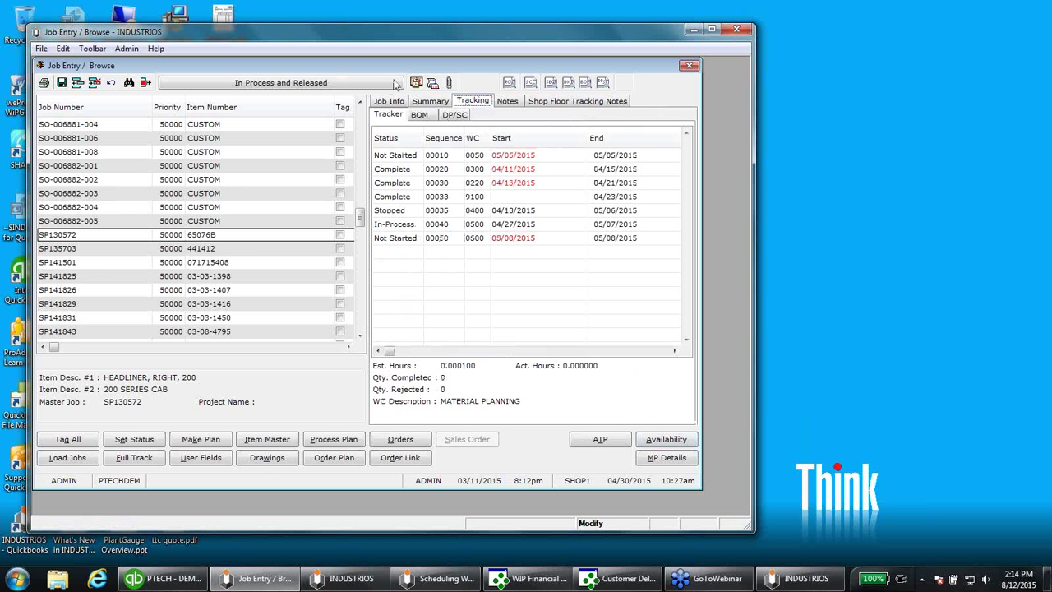
{"action": "left_click", "coordinate": [384, 100]}
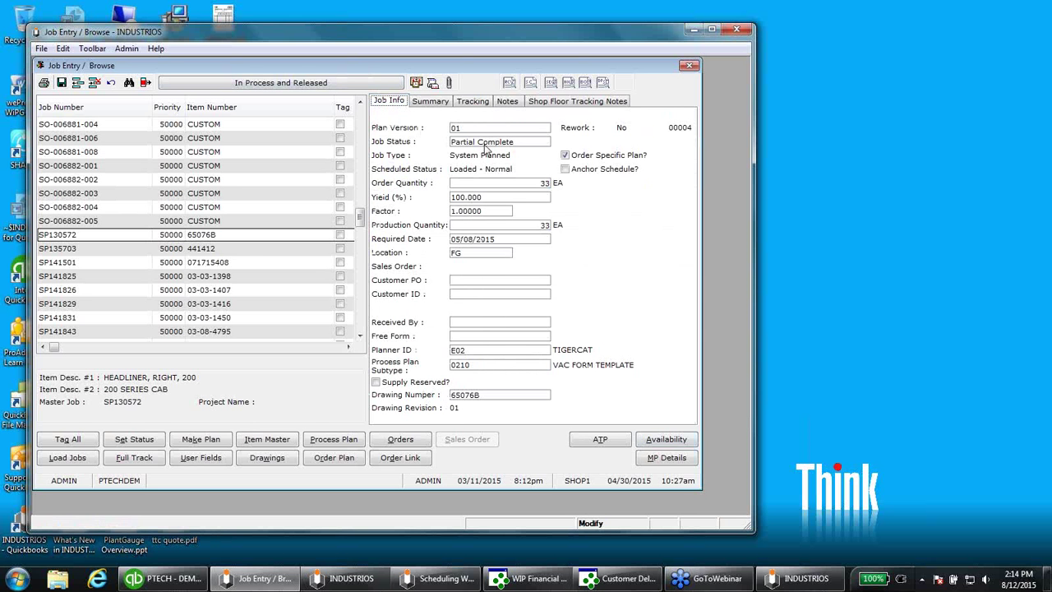
Browse the job information of the in-process and released jobs up to SP142095, and close Job Entry / Browse
{"action": "left_click", "coordinate": [219, 276]}
{"action": "key", "text": "Page_Down"}
{"action": "key", "text": "Up"}
{"action": "key", "text": "Up"}
{"action": "key", "text": "Up"}
{"action": "key", "text": "Up"}
{"action": "key", "text": "Up"}
{"action": "key", "text": "Up"}
{"action": "key", "text": "Up"}
{"action": "key", "text": "Up"}
{"action": "key", "text": "Up"}
{"action": "key", "text": "Up"}
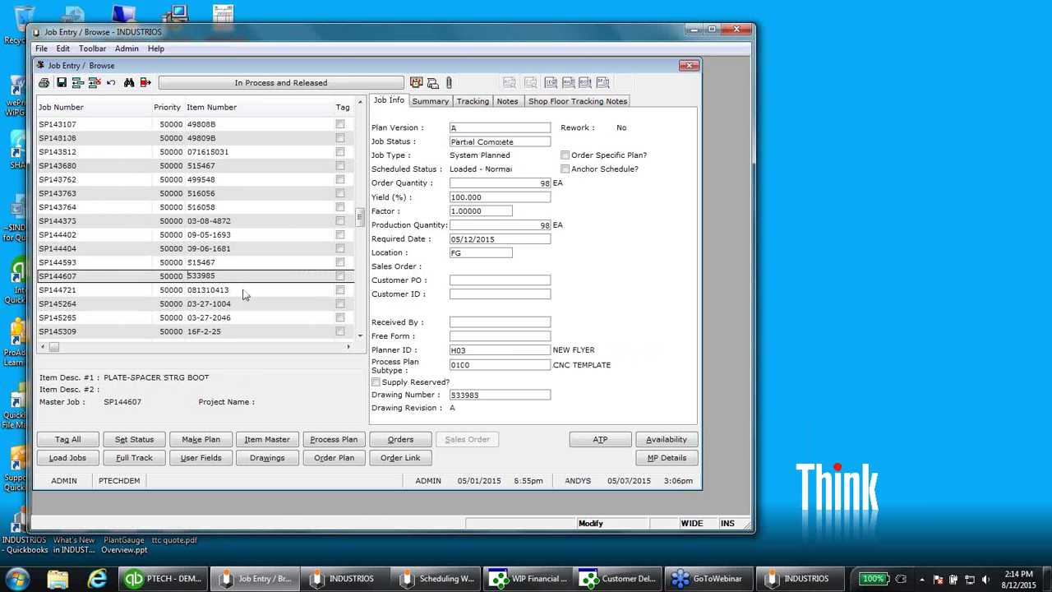
{"action": "key", "text": "Up"}
{"action": "key", "text": "Up"}
{"action": "key", "text": "Up"}
{"action": "key", "text": "Up"}
{"action": "key", "text": "Up"}
{"action": "key", "text": "Up"}
{"action": "key", "text": "Up"}
{"action": "key", "text": "Up"}
{"action": "key", "text": "Up"}
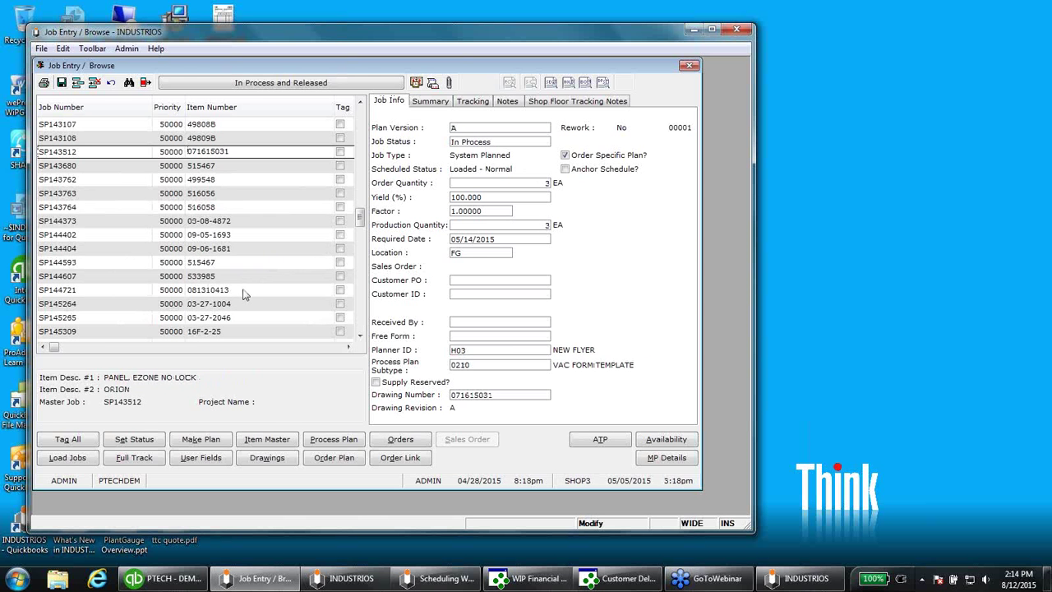
{"action": "key", "text": "Up"}
{"action": "key", "text": "Up"}
{"action": "key", "text": "Up"}
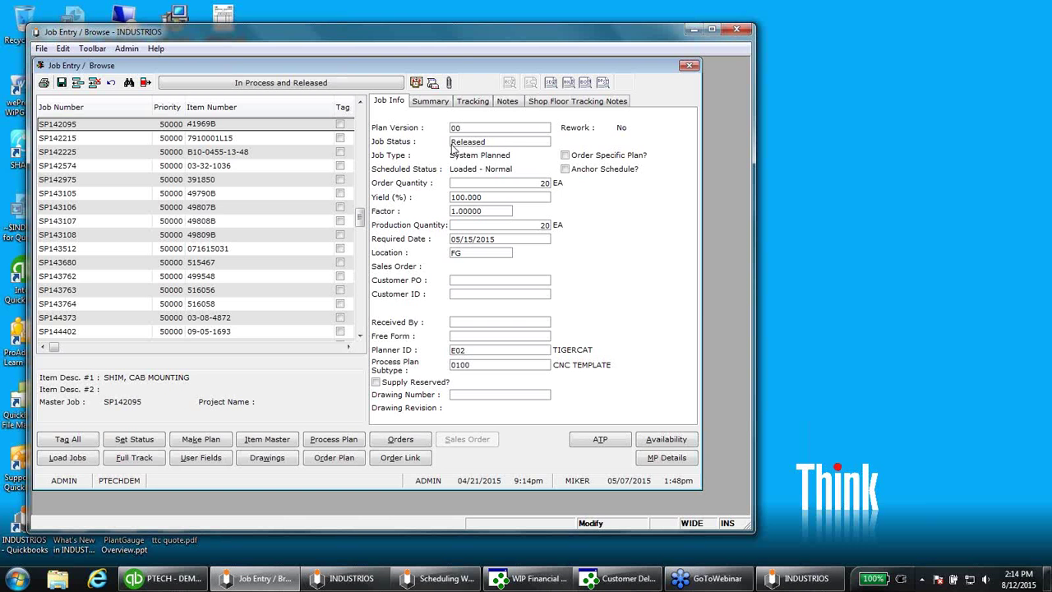
{"action": "key", "text": "Escape"}
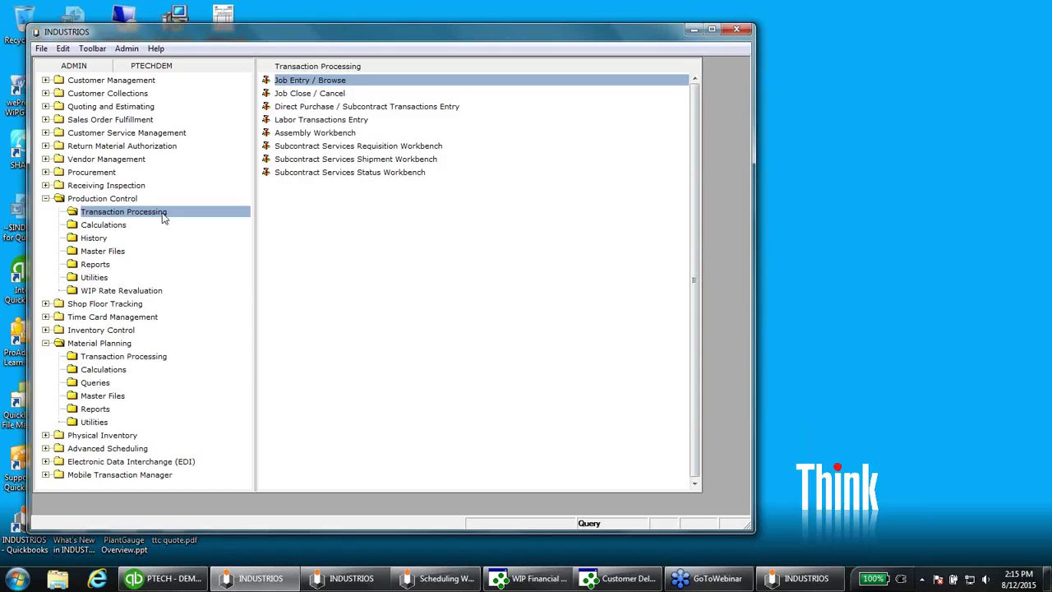
Open the Material Planning Workbench from the Material Planning queries
{"action": "left_click", "coordinate": [92, 373]}
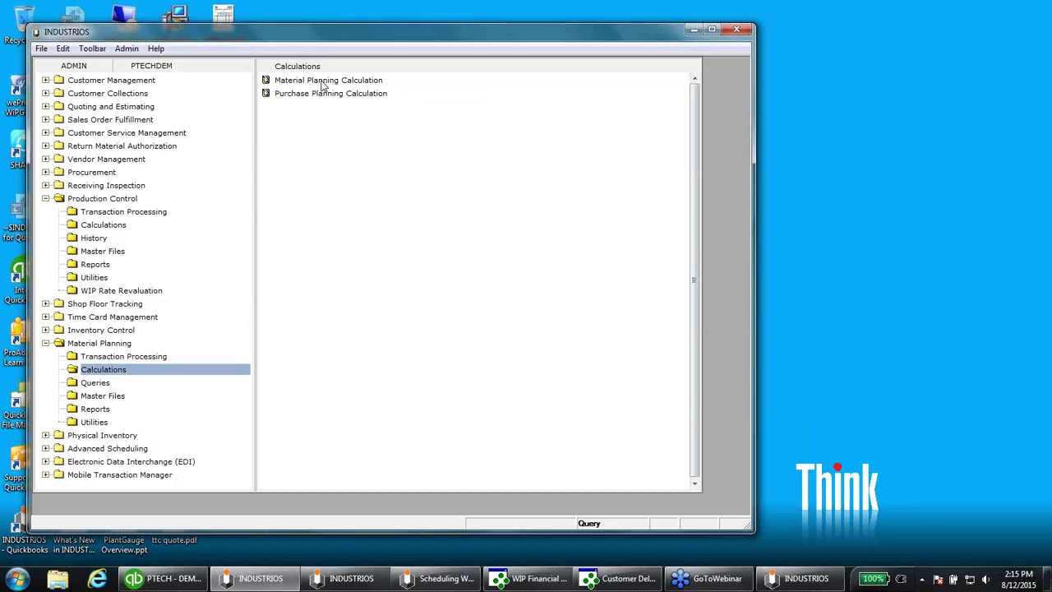
{"action": "left_click", "coordinate": [103, 384]}
{"action": "left_click", "coordinate": [328, 86]}
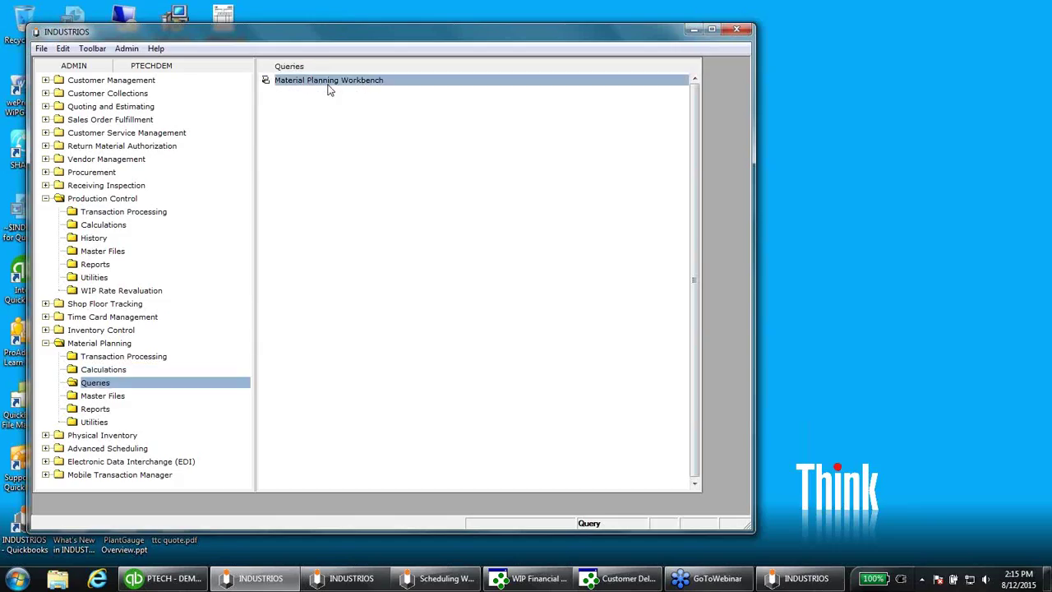
{"action": "double_click", "coordinate": [328, 85]}
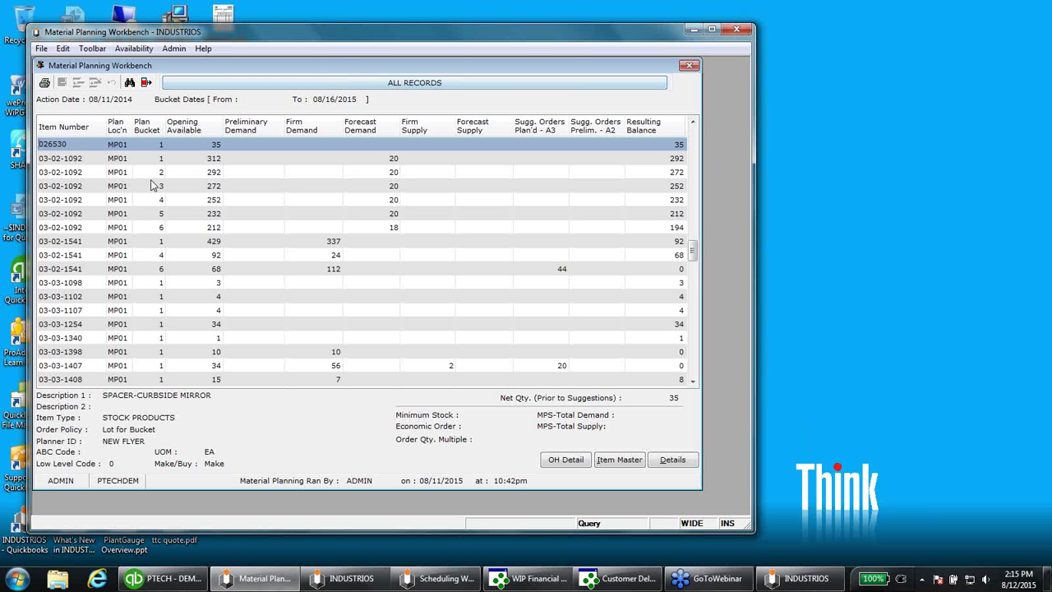
Limit the workbench range to bucket numbers 0 through 8 and Buy items only
{"action": "left_click", "coordinate": [145, 84]}
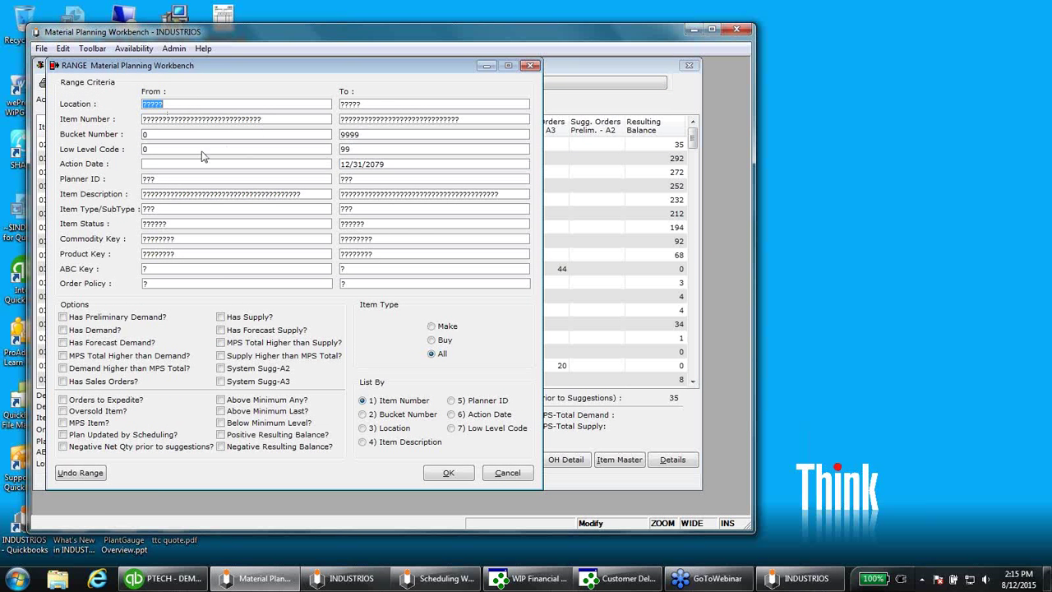
{"action": "left_click", "coordinate": [347, 137]}
{"action": "type", "text": "8"}
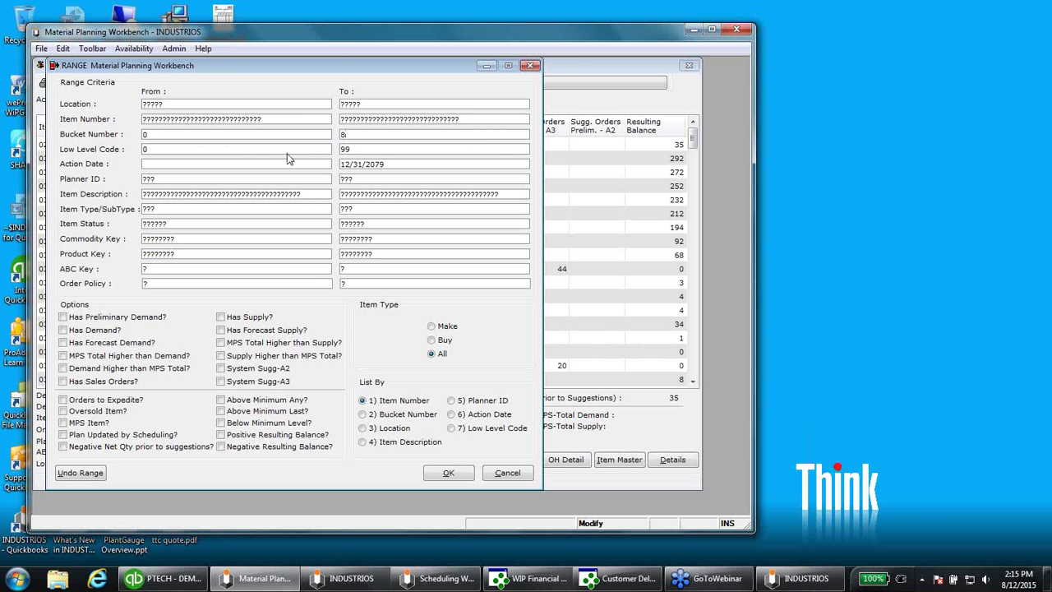
{"action": "left_click", "coordinate": [432, 340]}
{"action": "left_click", "coordinate": [428, 477]}
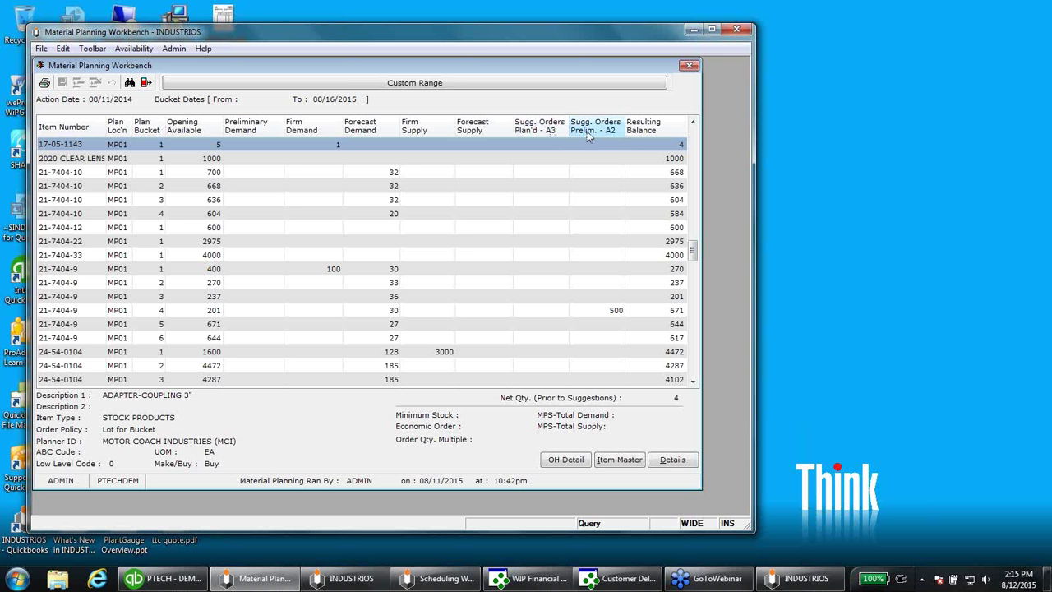
Check the bucket 4 line of item 21-7404-9 and narrow the range to records with System Sugg-A3
{"action": "left_click", "coordinate": [603, 310]}
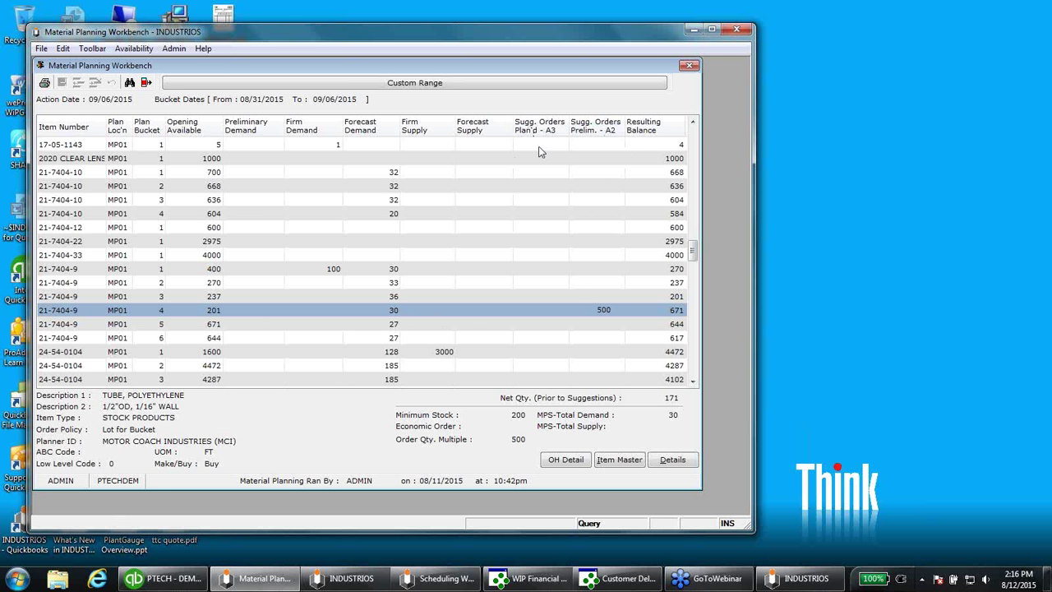
{"action": "left_click", "coordinate": [146, 82]}
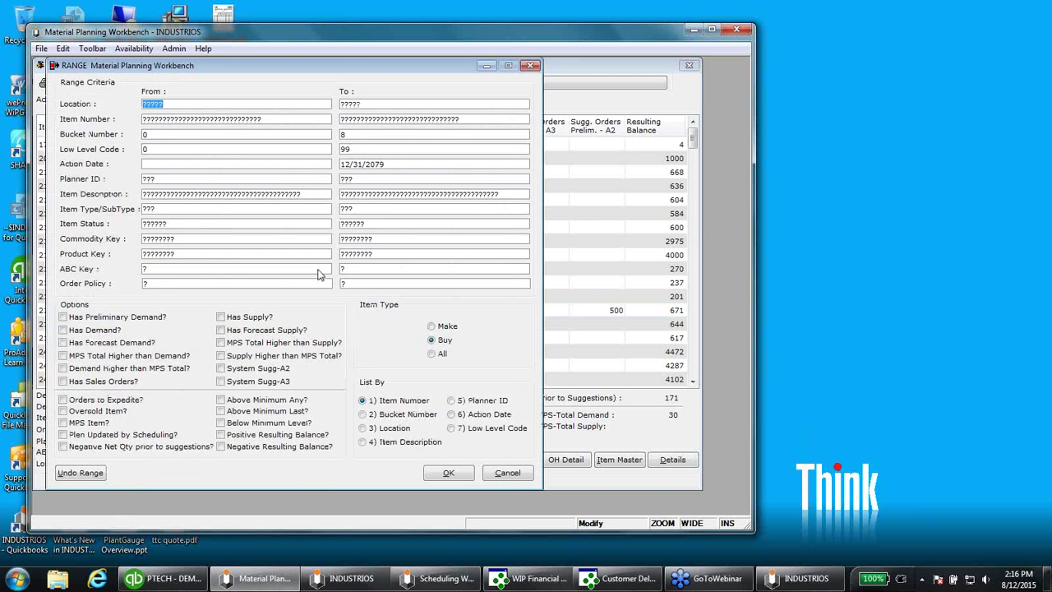
{"action": "left_click", "coordinate": [237, 381]}
{"action": "left_click", "coordinate": [438, 475]}
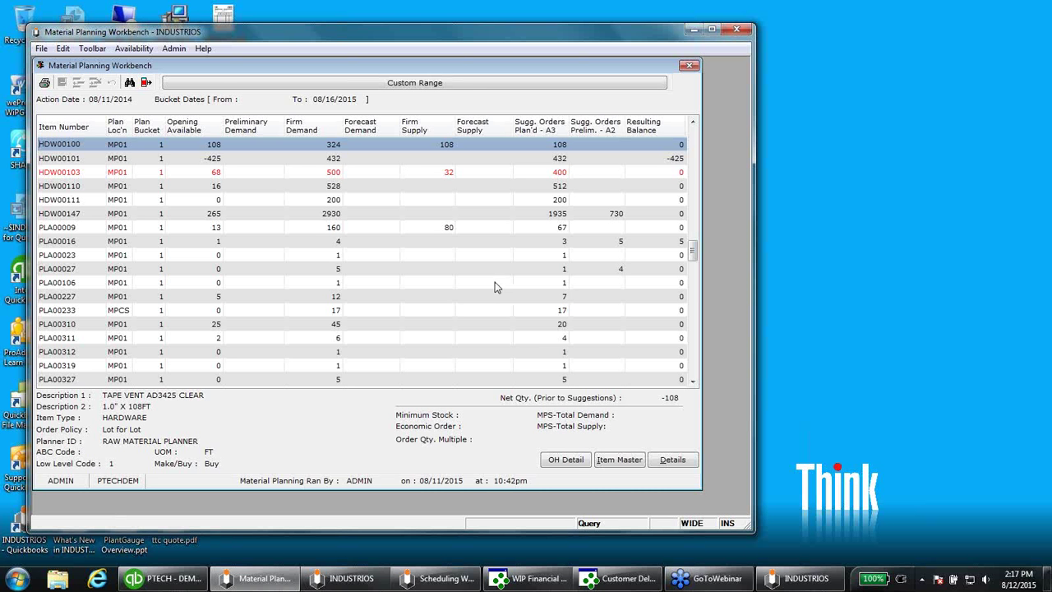
Open the demand and supply details of item HDW00100 and drill into the supply for suggested requisition 228254
{"action": "left_click", "coordinate": [666, 463]}
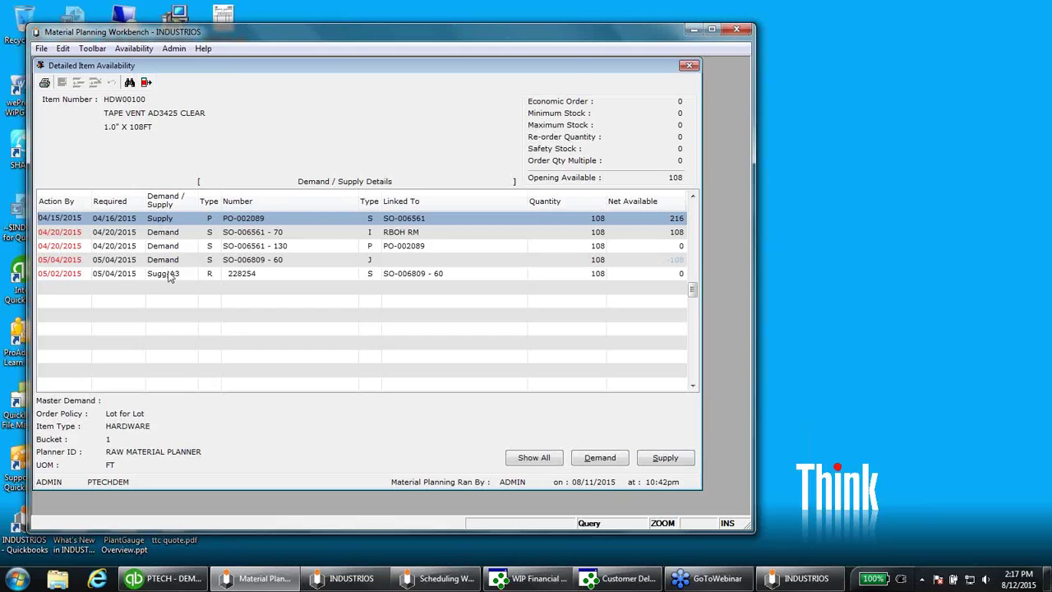
{"action": "left_click", "coordinate": [234, 277]}
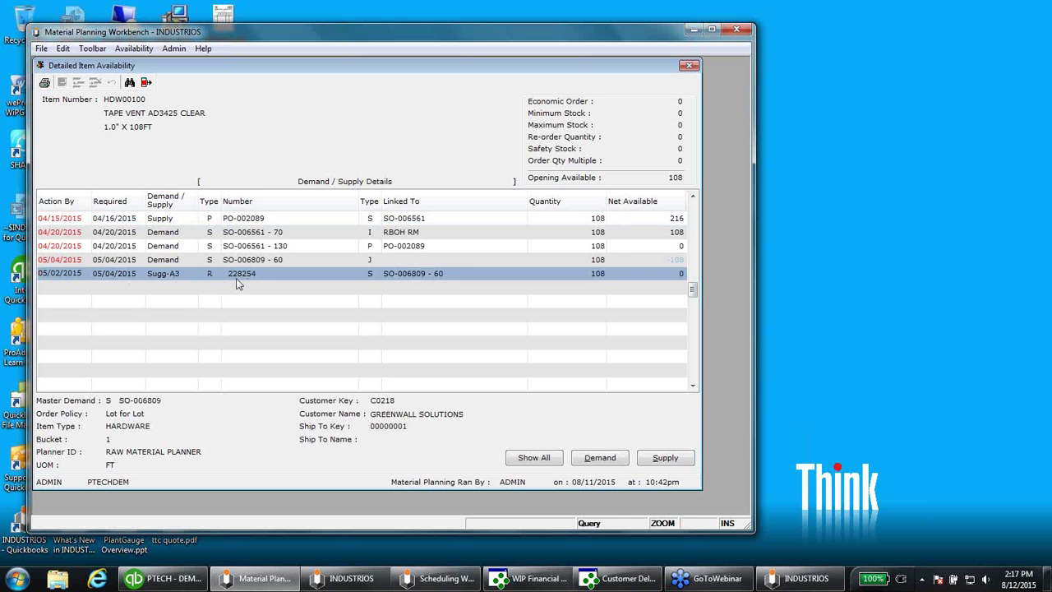
{"action": "left_click", "coordinate": [662, 462]}
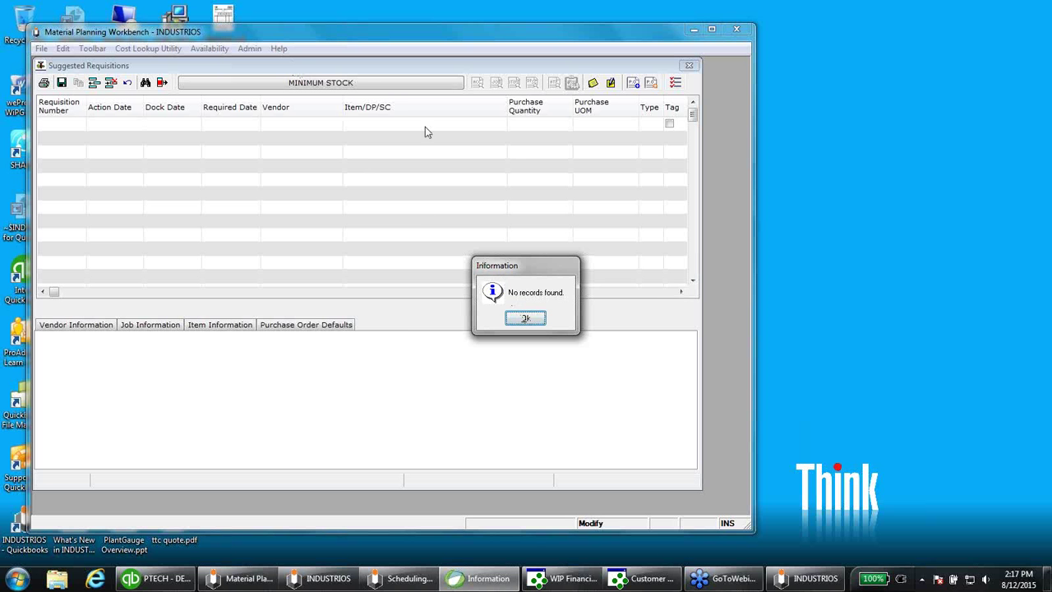
Show all suggested requisitions in range, and close the list to return to the item availability details
{"action": "left_click", "coordinate": [524, 319]}
{"action": "left_click", "coordinate": [144, 432]}
{"action": "left_click", "coordinate": [518, 432]}
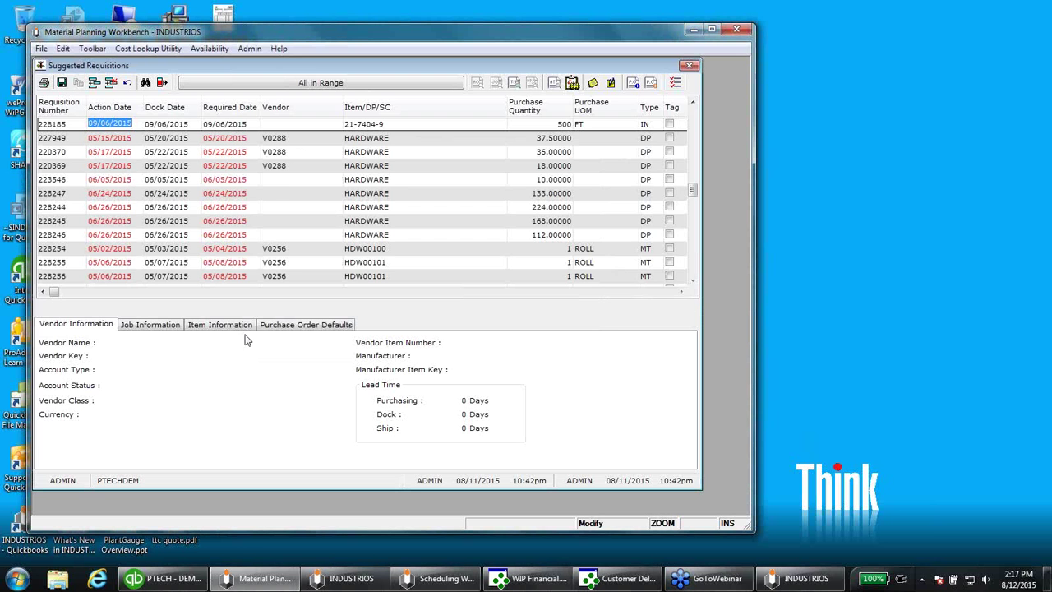
{"action": "left_click", "coordinate": [690, 66]}
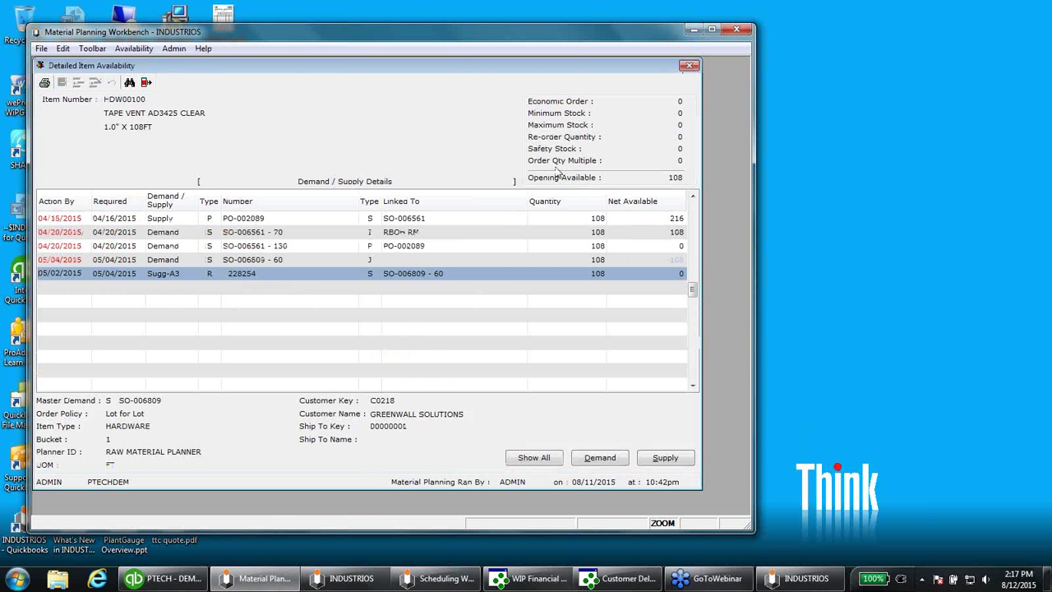
Look at the 05/04/2015 sales order demand line of HDW00100 and close the detailed item availability
{"action": "left_click", "coordinate": [376, 261]}
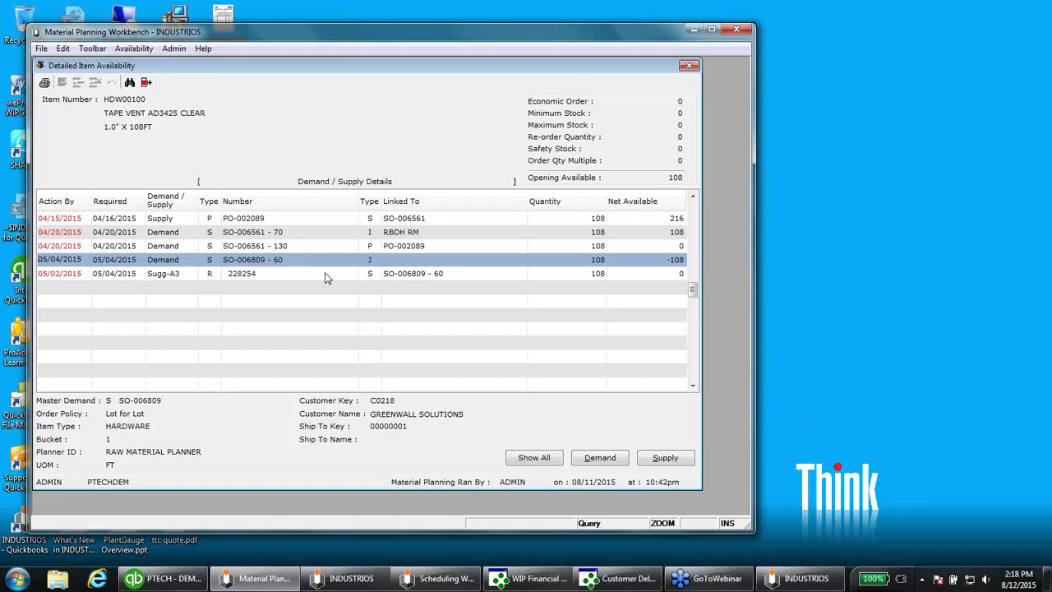
{"action": "key", "text": "Escape"}
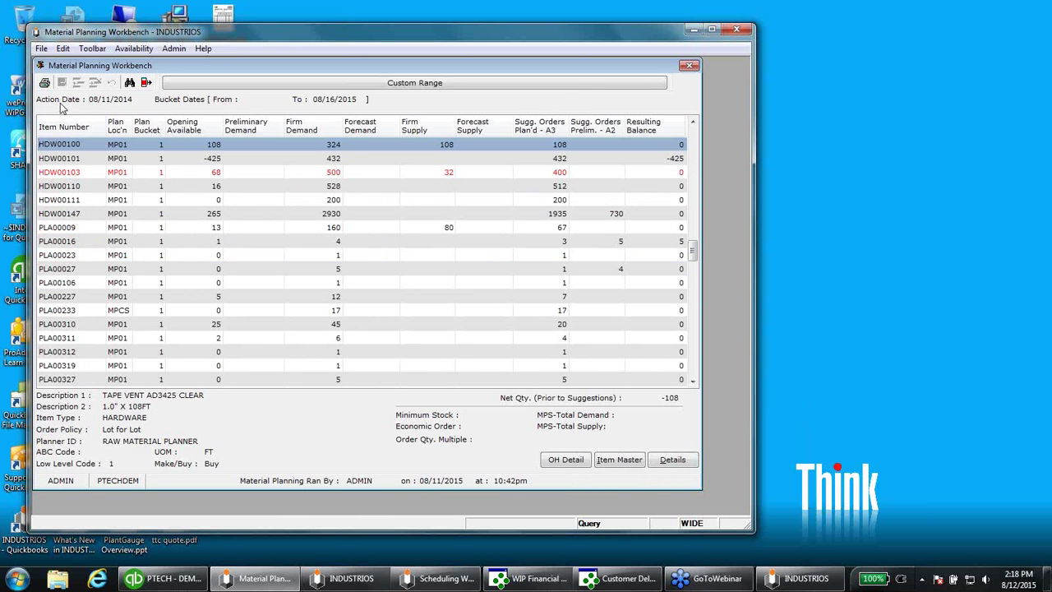
Open the report format options of the Material Planning Action Report for the current range
{"action": "left_click", "coordinate": [45, 82]}
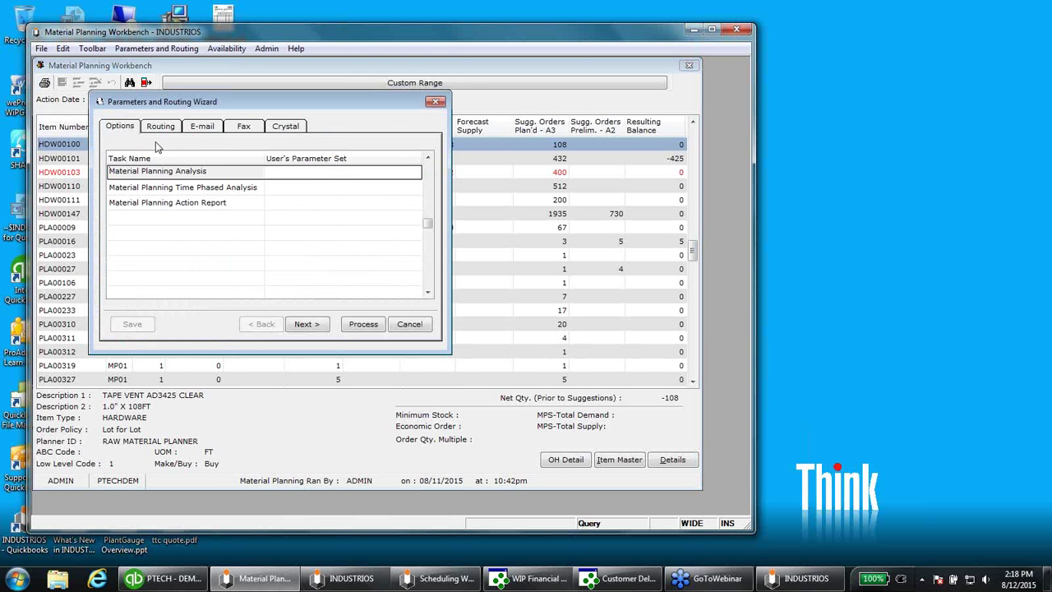
{"action": "left_click", "coordinate": [193, 203]}
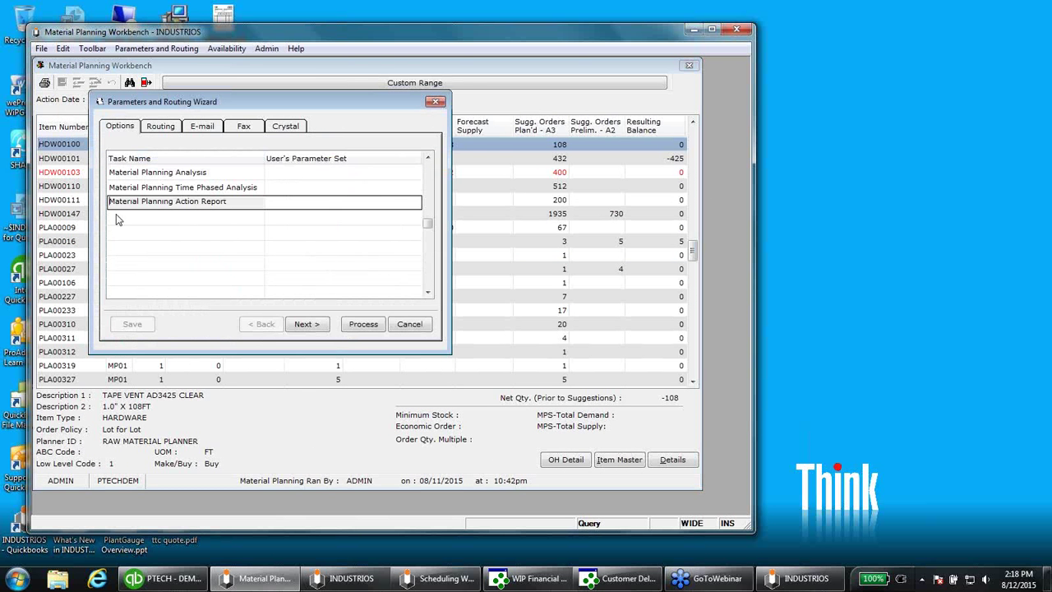
{"action": "left_click", "coordinate": [307, 325]}
{"action": "left_click", "coordinate": [307, 324]}
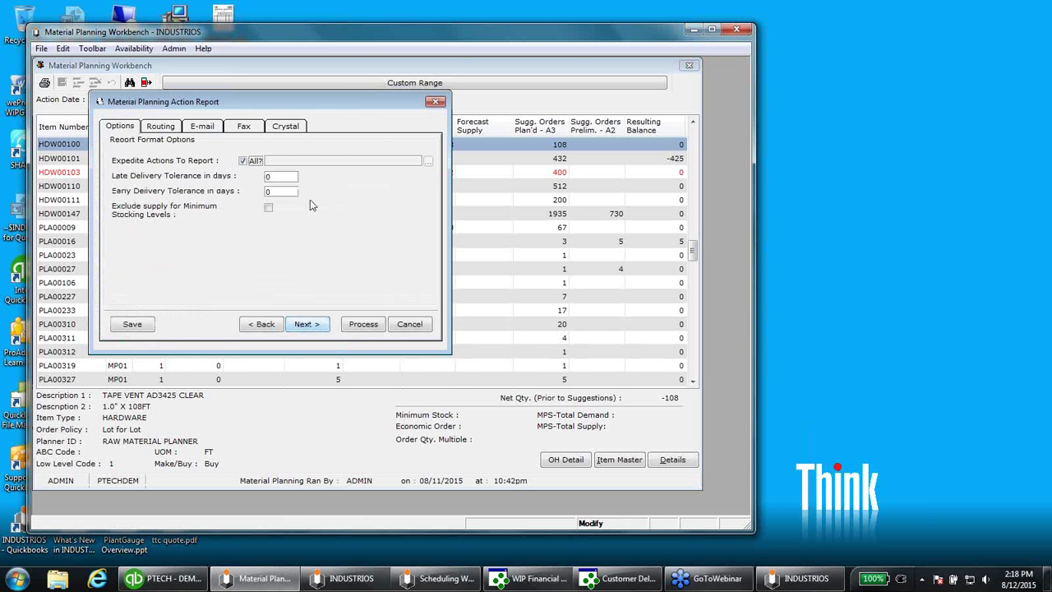
Examine the selectable expedite actions Cancel, On Time, Order Early - Push Out and Order Late - Pull In, and cancel the report
{"action": "left_click", "coordinate": [242, 162]}
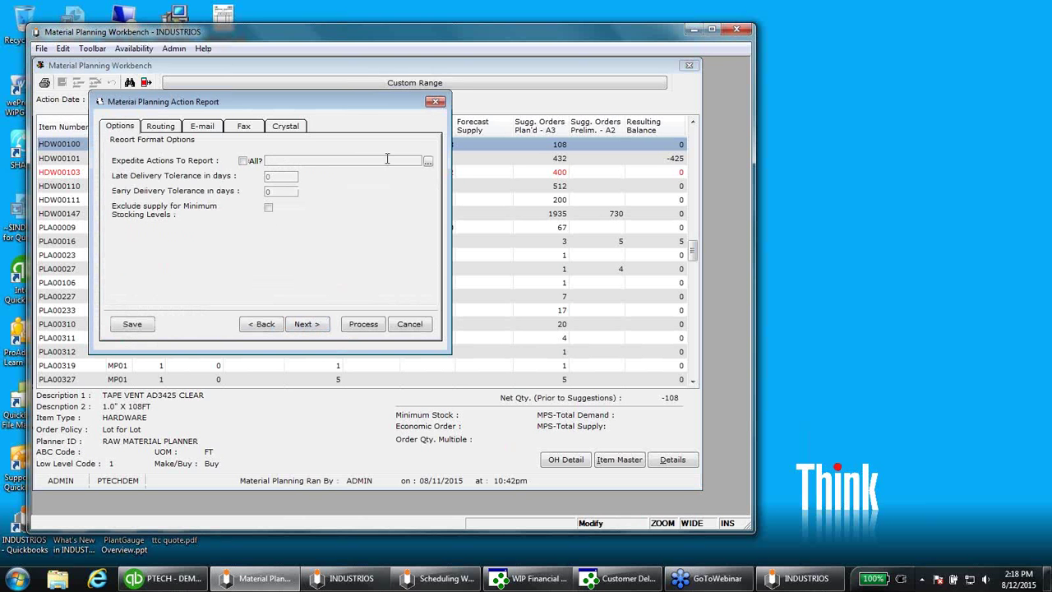
{"action": "left_click", "coordinate": [428, 162]}
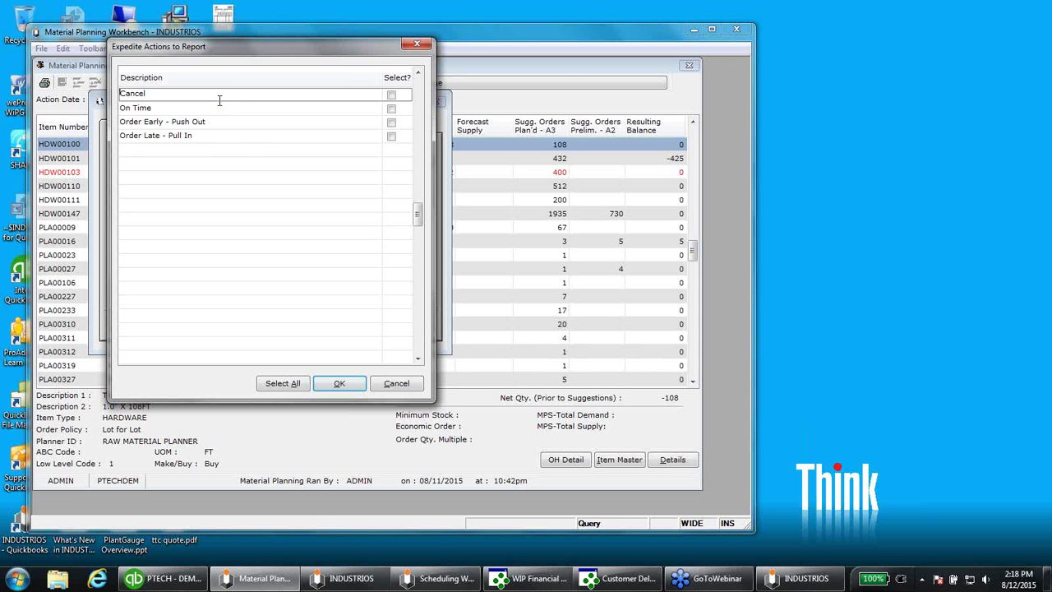
{"action": "left_click", "coordinate": [391, 94]}
{"action": "left_click", "coordinate": [392, 94]}
{"action": "left_click", "coordinate": [370, 112]}
{"action": "left_click", "coordinate": [211, 122]}
{"action": "left_click", "coordinate": [213, 135]}
{"action": "left_click", "coordinate": [215, 121]}
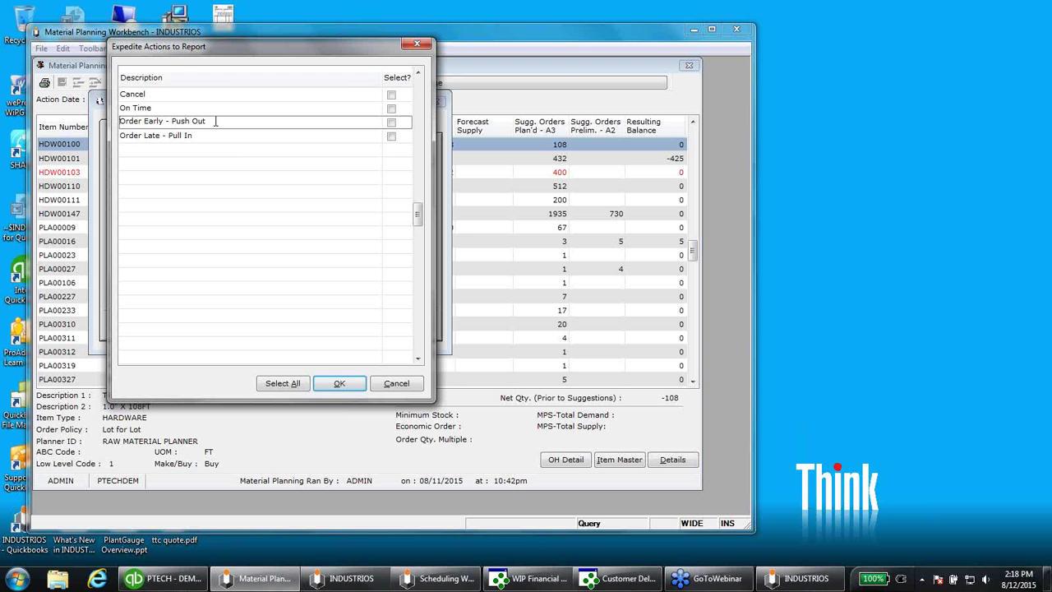
{"action": "left_click", "coordinate": [229, 136]}
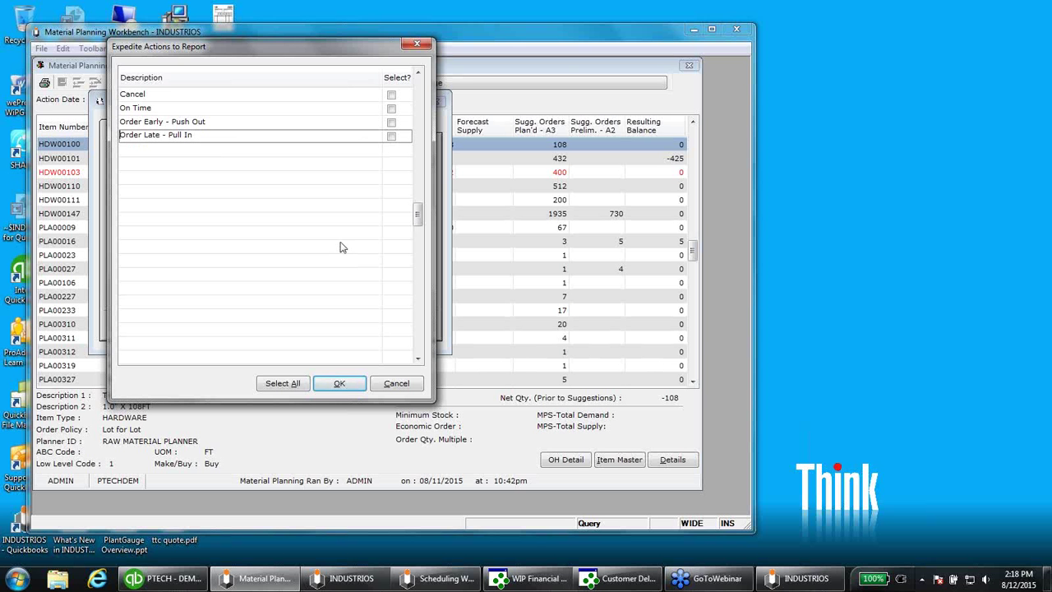
{"action": "left_click", "coordinate": [393, 386]}
{"action": "left_click", "coordinate": [410, 324]}
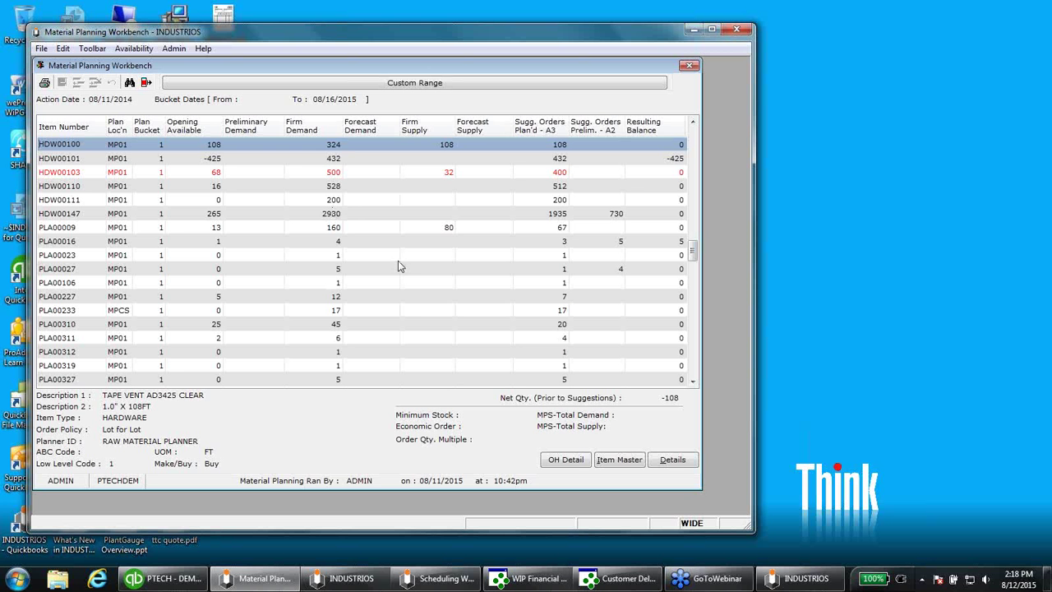
Open the detailed availability of PLA00009 and trace the supply of its 08/04/2015 sales order demand to the linked purchase order's receiving lines
{"action": "left_click", "coordinate": [428, 230]}
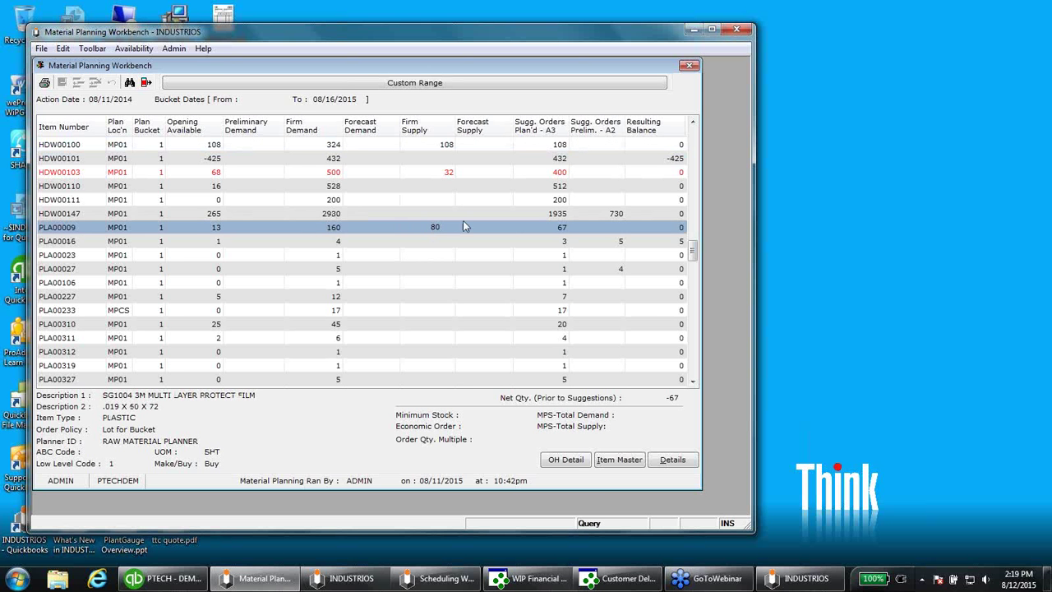
{"action": "left_click", "coordinate": [661, 461]}
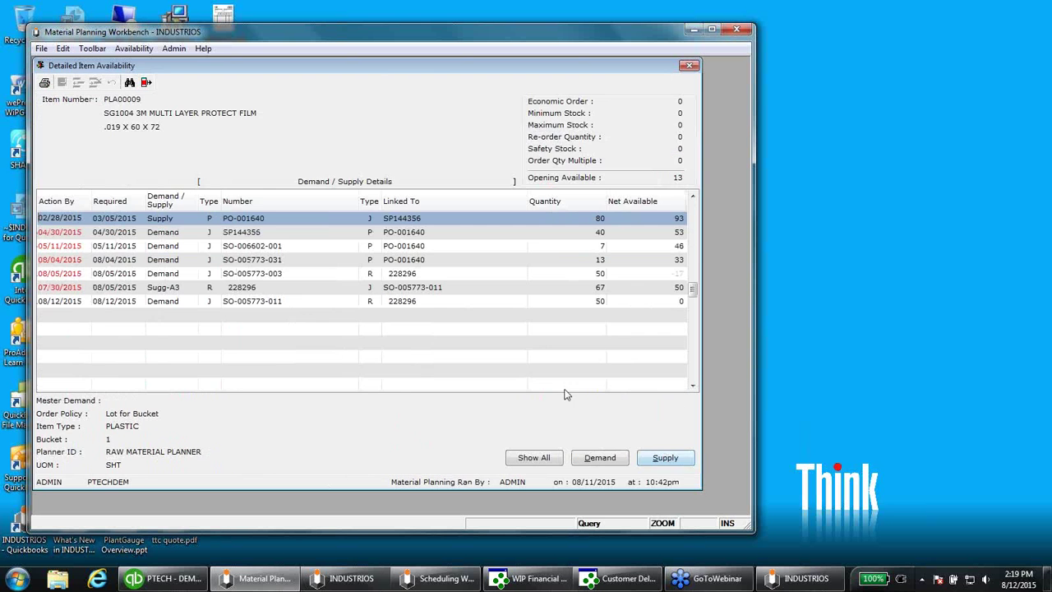
{"action": "left_click", "coordinate": [318, 260]}
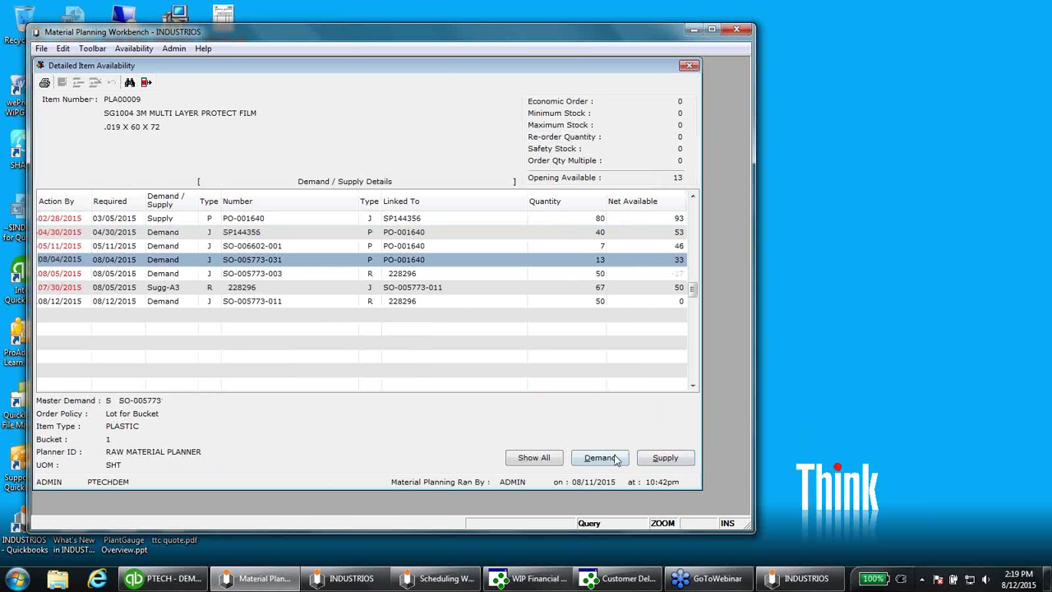
{"action": "left_click", "coordinate": [647, 459]}
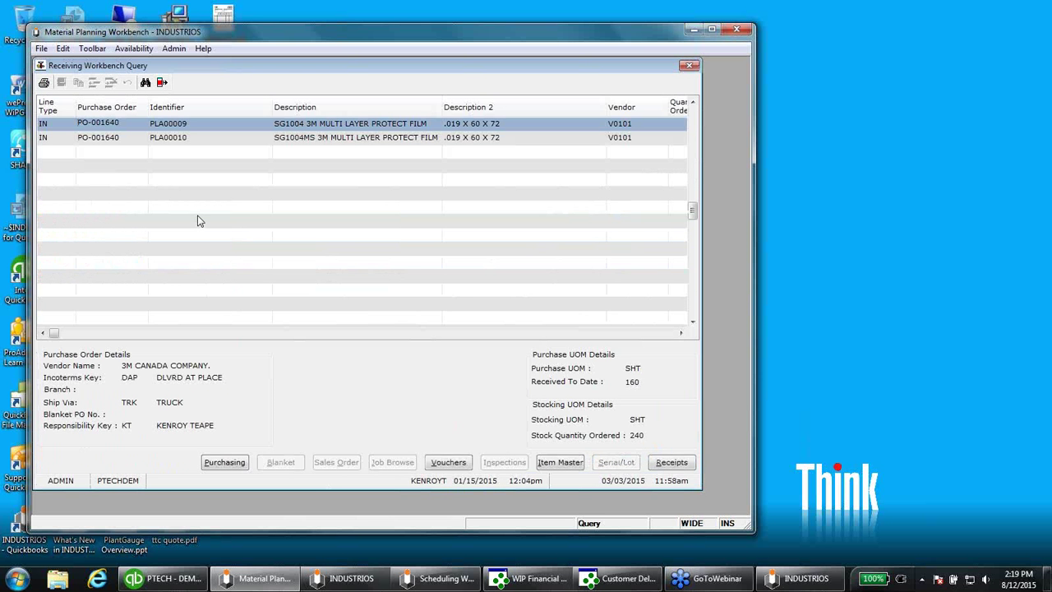
Open the linked 3M CANADA COMPANY purchase order, look through its print tasks to Purchase Order Detail Listing, and return to the material planning list
{"action": "left_click", "coordinate": [232, 463]}
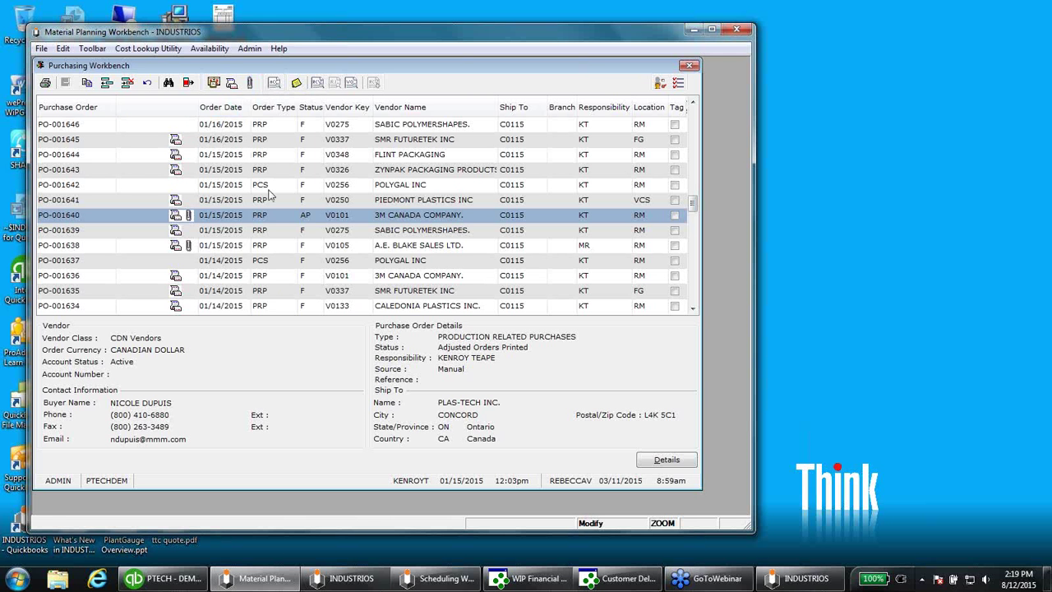
{"action": "left_click", "coordinate": [45, 83]}
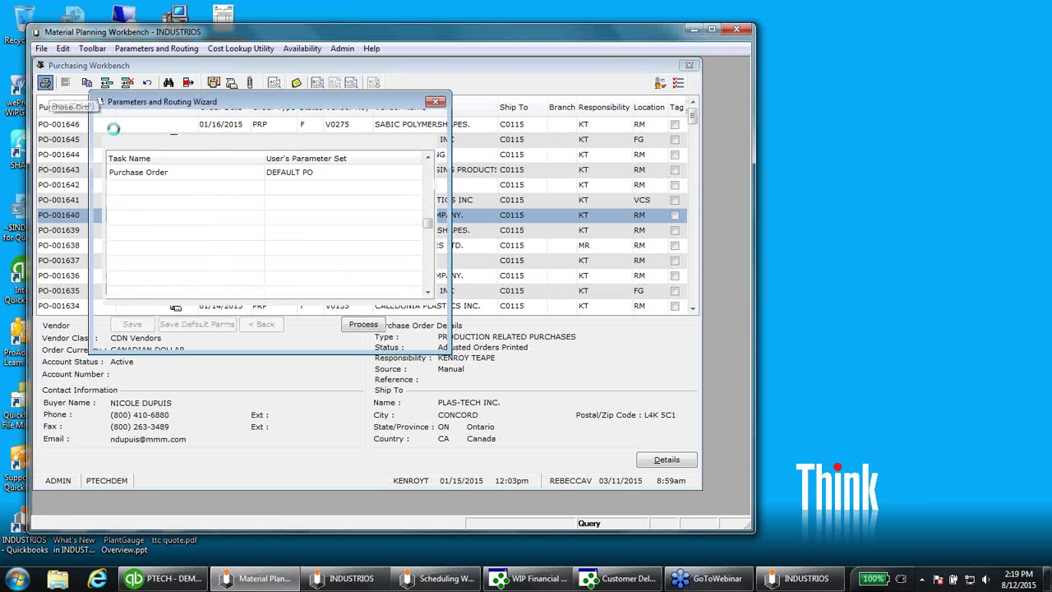
{"action": "scroll", "coordinate": [246, 271], "scroll_direction": "down", "scroll_amount": 3}
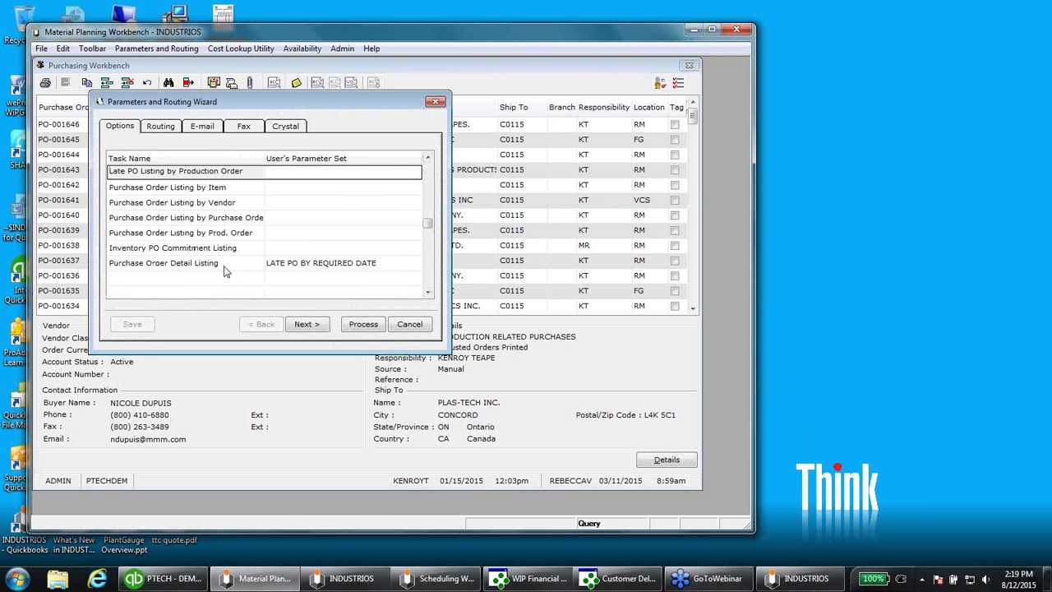
{"action": "left_click", "coordinate": [224, 264]}
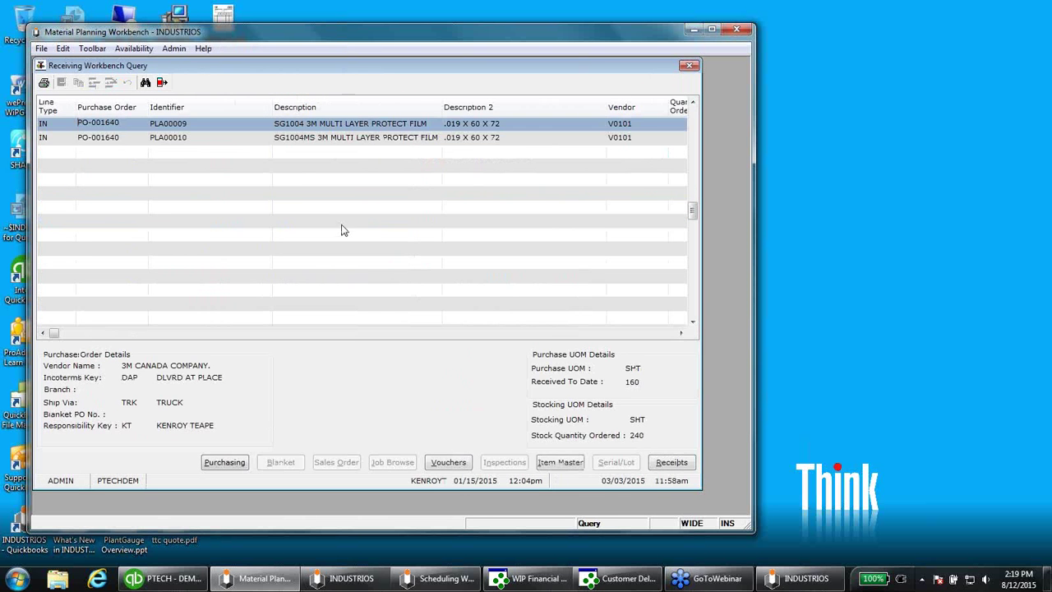
{"action": "key", "text": "Escape"}
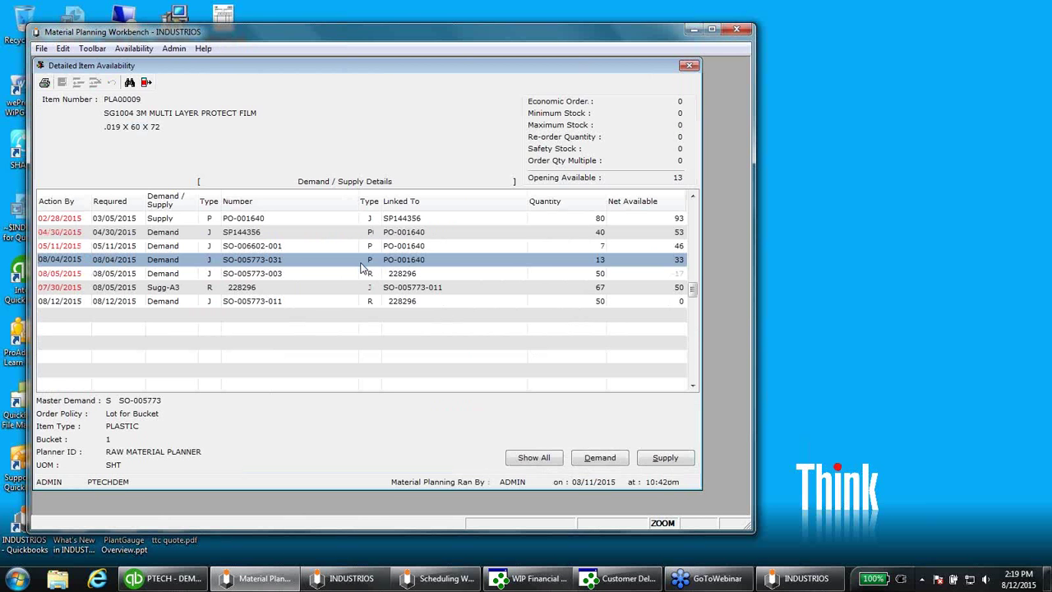
{"action": "key", "text": "Escape"}
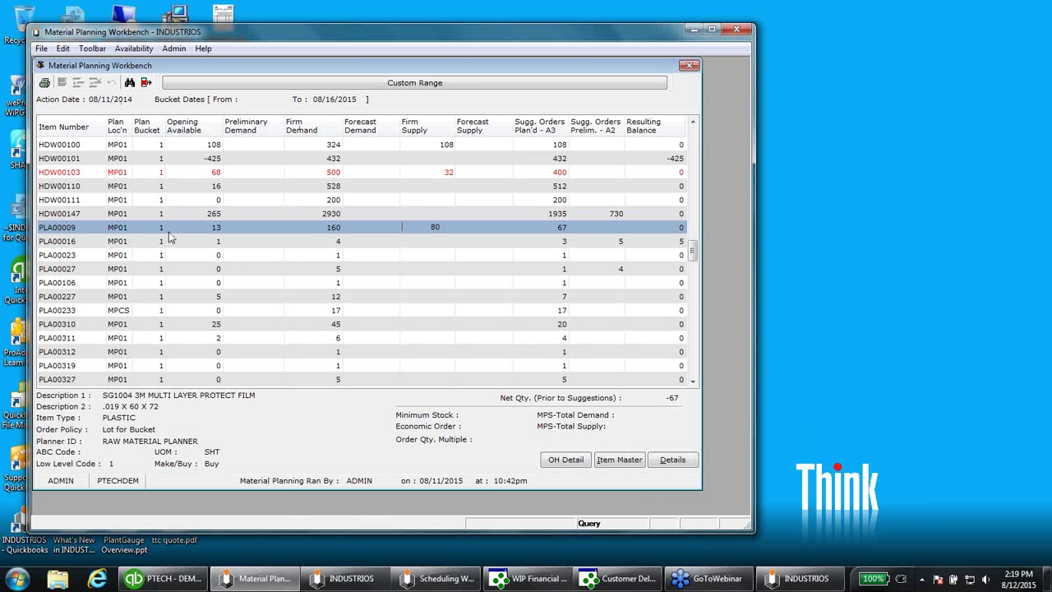
Reset the material planning range to show all items and select the bucket 6 line of item 03-02-1092
{"action": "scroll", "coordinate": [175, 227], "scroll_direction": "down", "scroll_amount": 5}
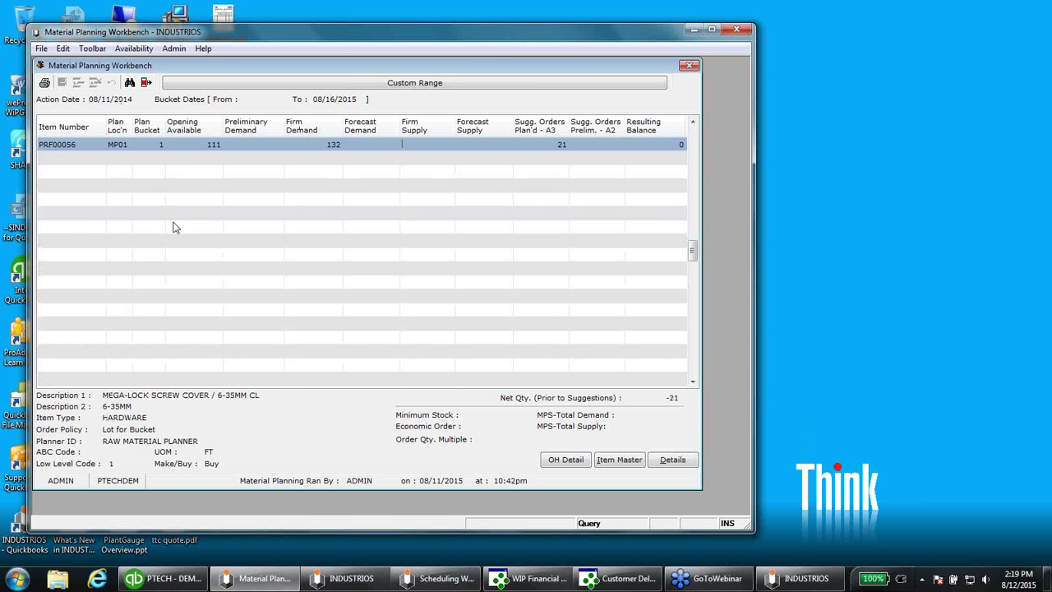
{"action": "left_click", "coordinate": [129, 83]}
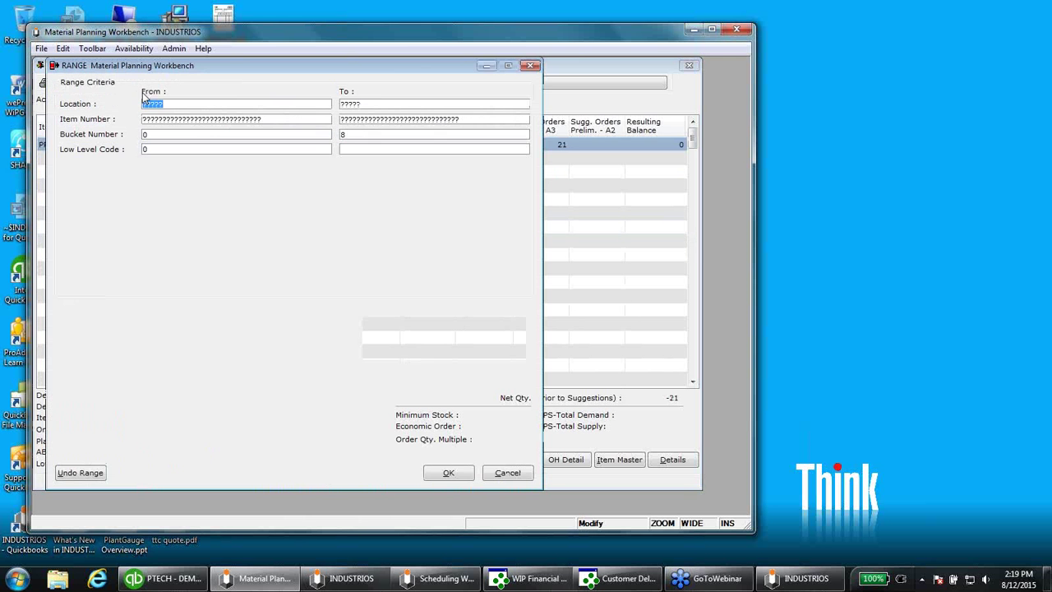
{"action": "left_click", "coordinate": [444, 471]}
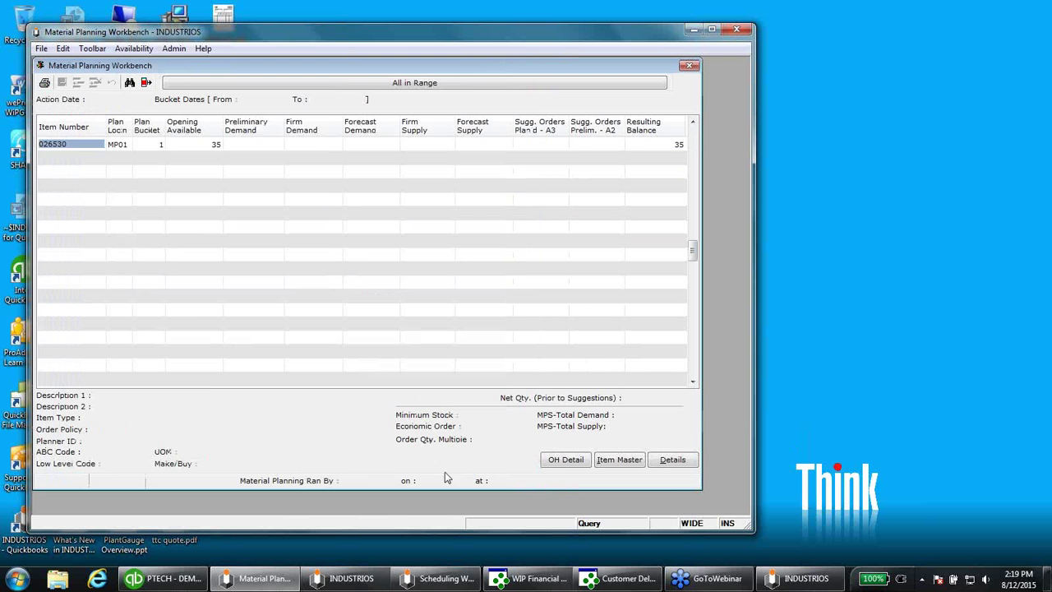
{"action": "left_click", "coordinate": [161, 227]}
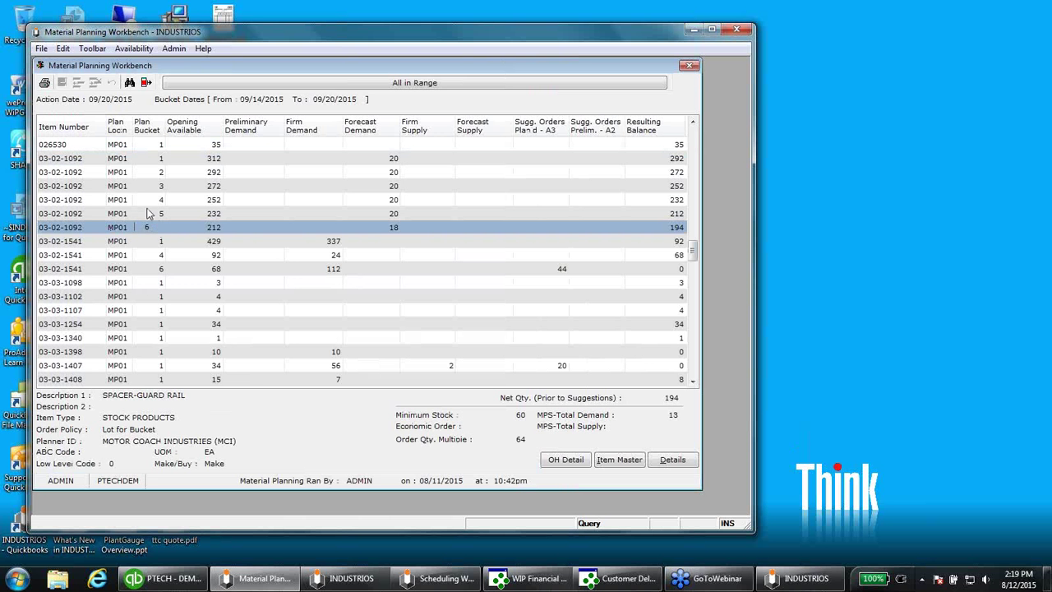
{"action": "left_click", "coordinate": [91, 227]}
Limit the material planning range to item number 03-02-1092
{"action": "left_click", "coordinate": [144, 82]}
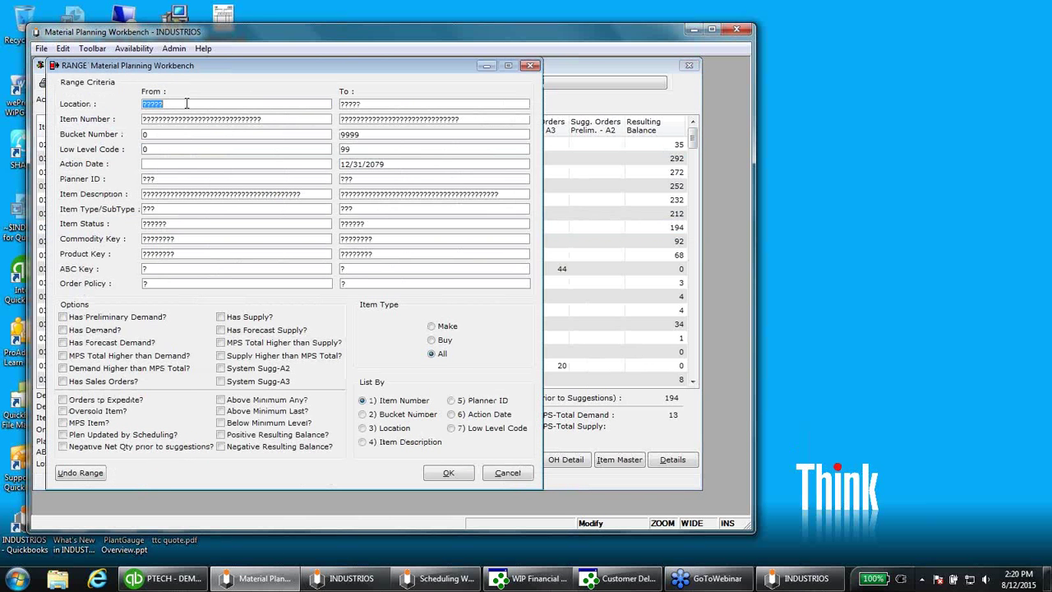
{"action": "left_click", "coordinate": [187, 119]}
{"action": "type", "text": "03"}
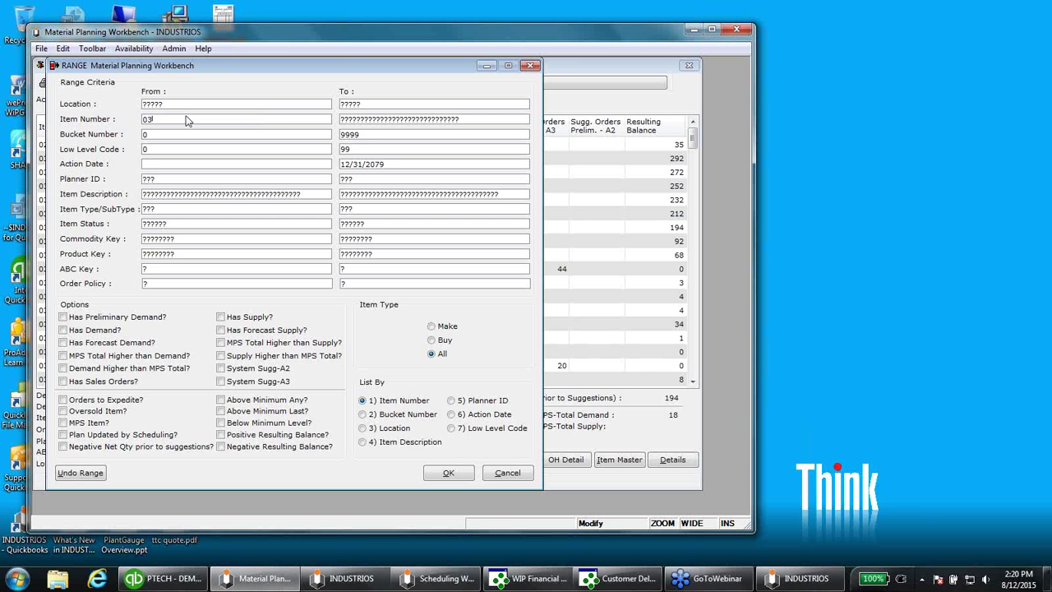
{"action": "type", "text": "-02-1"}
{"action": "key", "text": "Tab"}
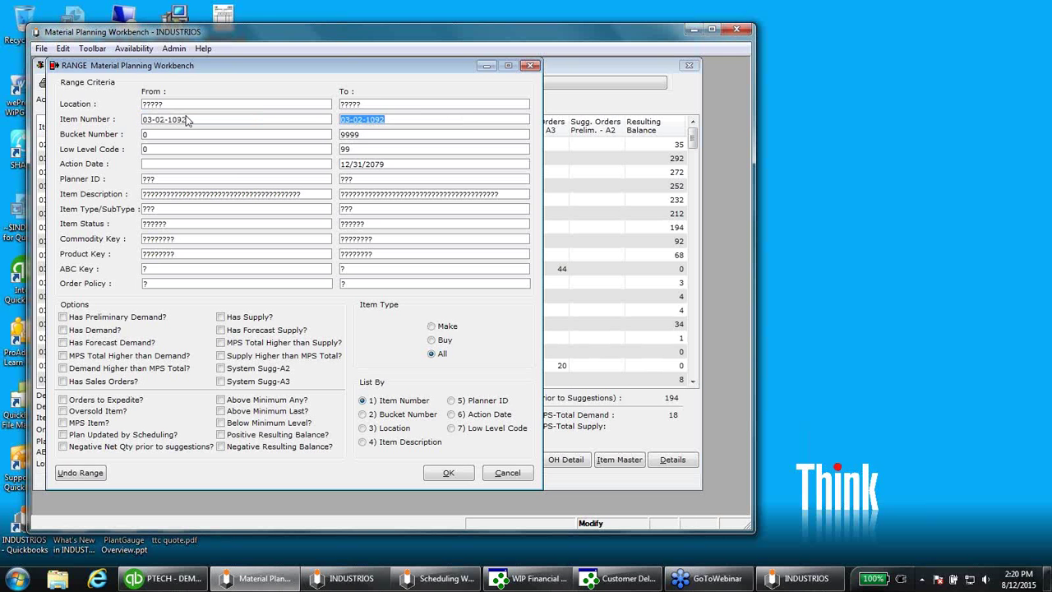
{"action": "key", "text": "Return"}
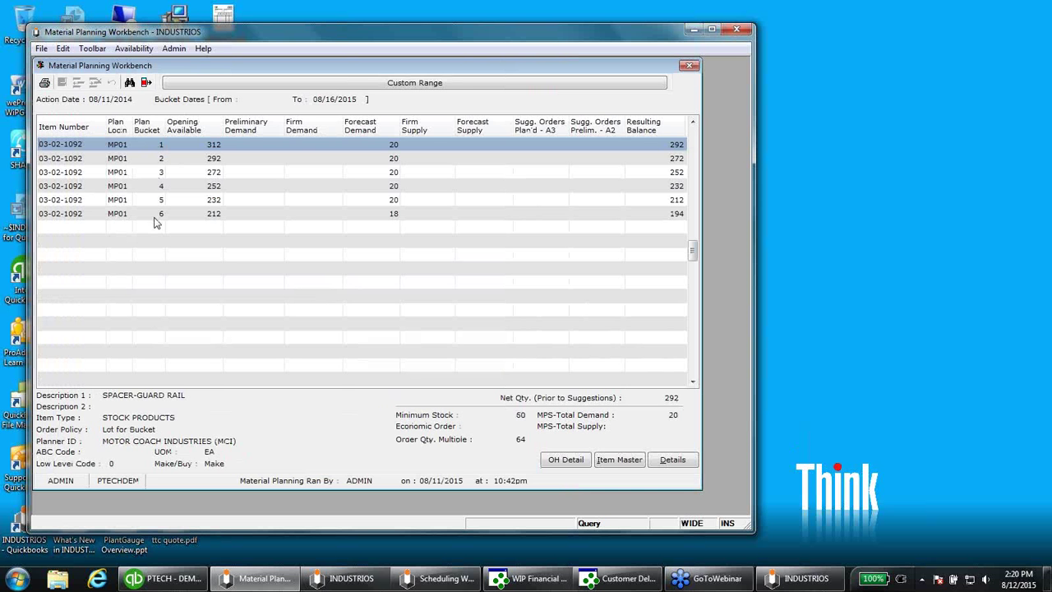
Examine the opening available and forecast demand of item 03-02-1092 across its plan buckets, and close the Material Planning Workbench
{"action": "left_click", "coordinate": [217, 146]}
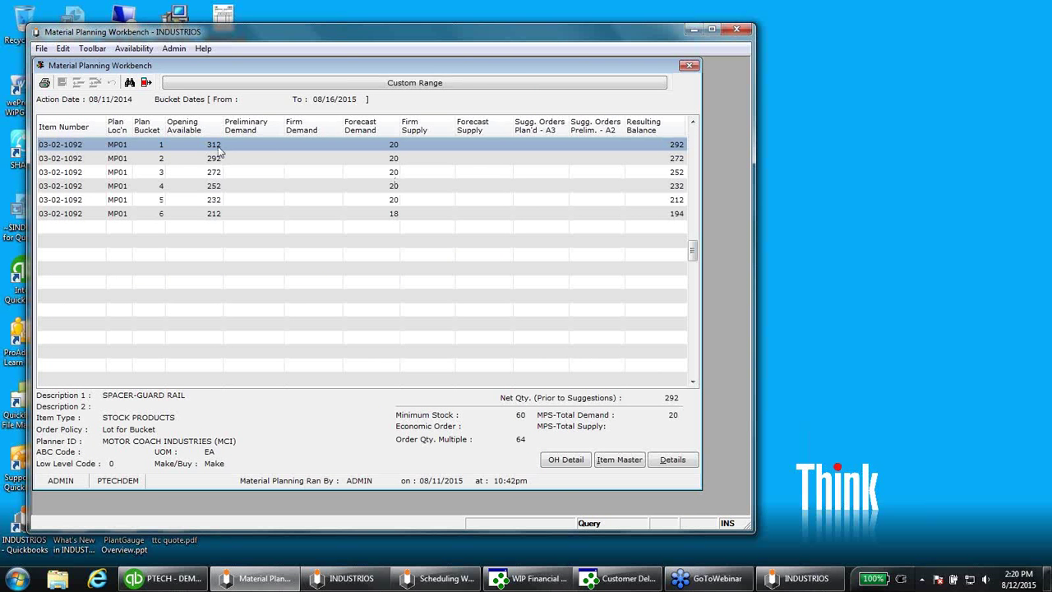
{"action": "left_click", "coordinate": [390, 146]}
{"action": "key", "text": "Down"}
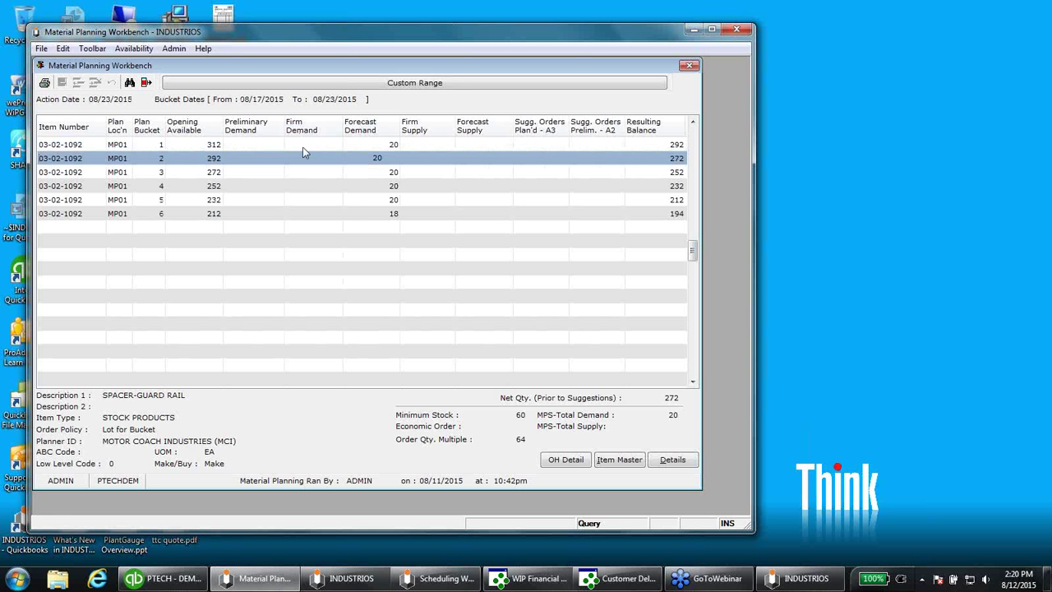
{"action": "left_click", "coordinate": [376, 172]}
{"action": "left_click", "coordinate": [383, 147]}
{"action": "type", "text": "."}
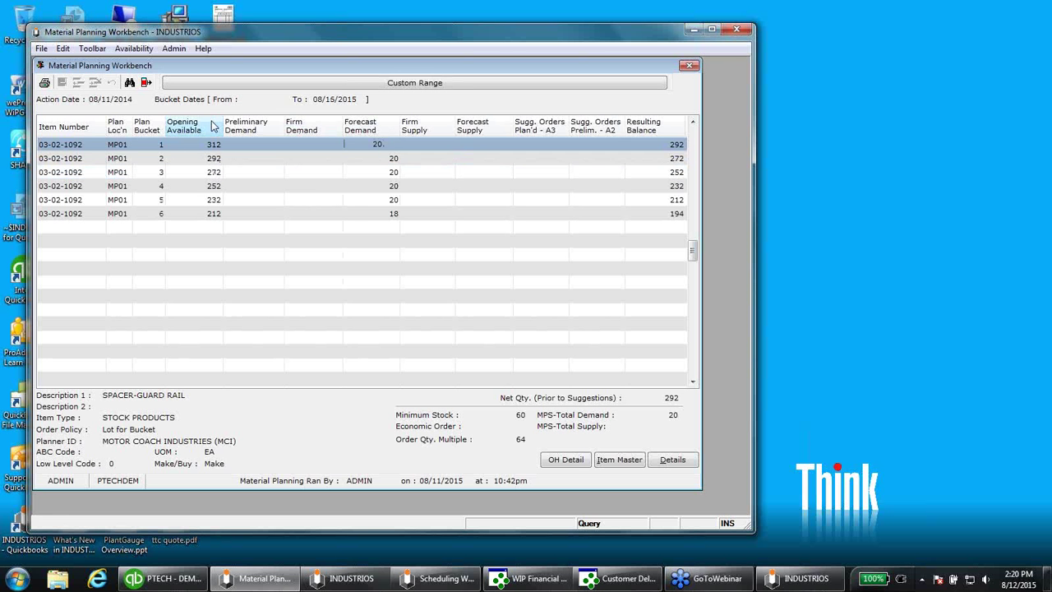
{"action": "left_click_drag", "start_coordinate": [385, 145], "coordinate": [366, 147]}
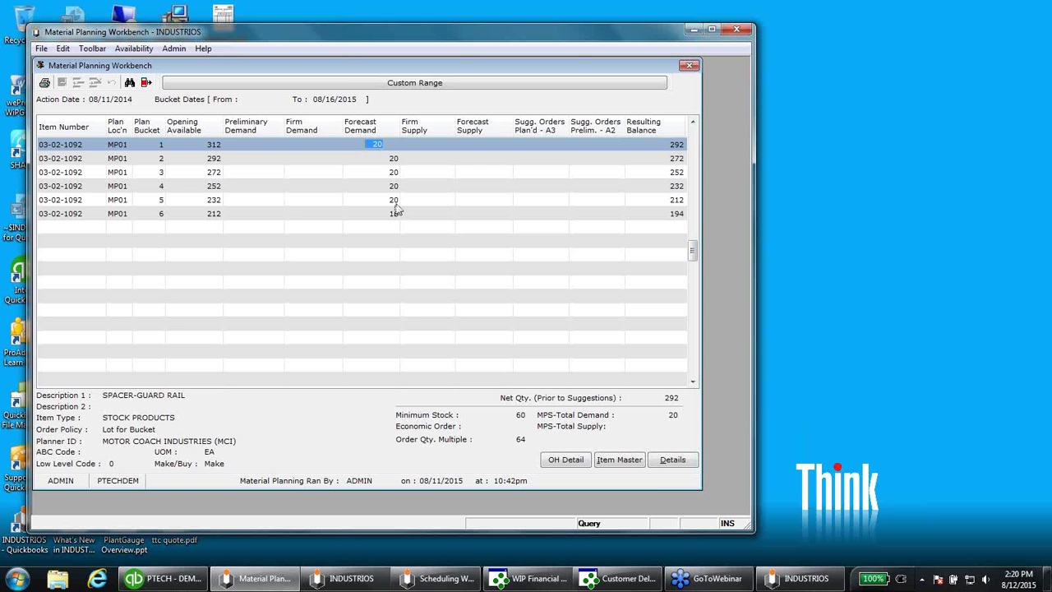
{"action": "key", "text": "Escape"}
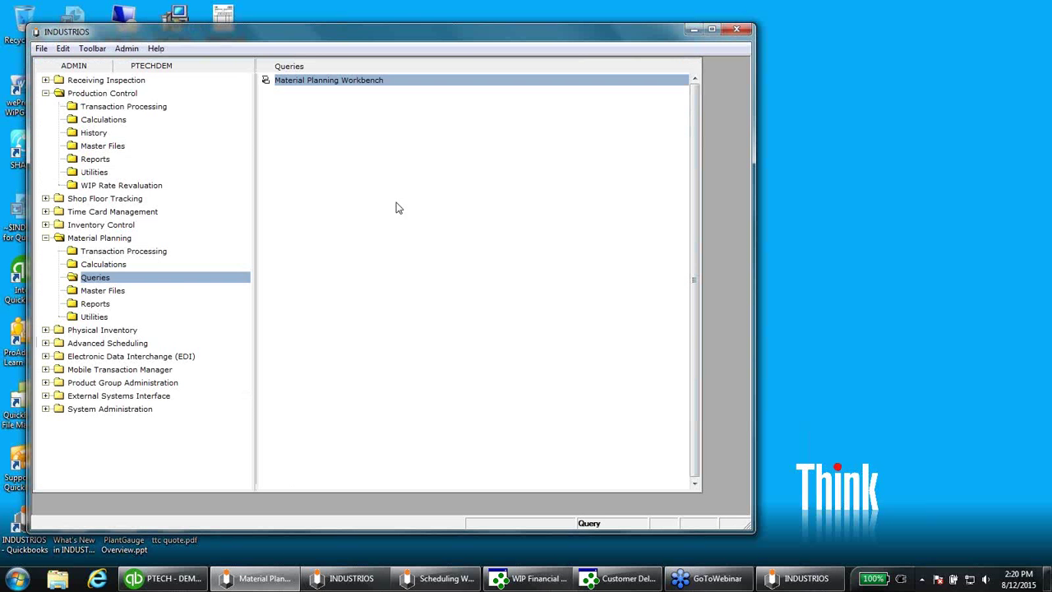
Collapse the Production Control and Material Planning modules and show the Transaction Processing functions of Advanced Scheduling
{"action": "left_click", "coordinate": [47, 95]}
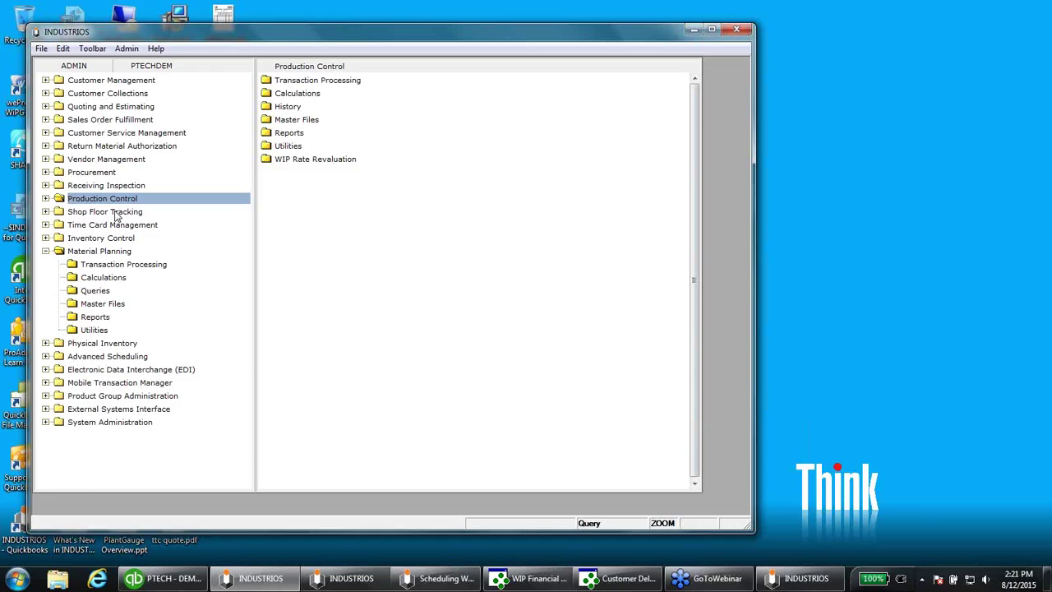
{"action": "left_click", "coordinate": [46, 251]}
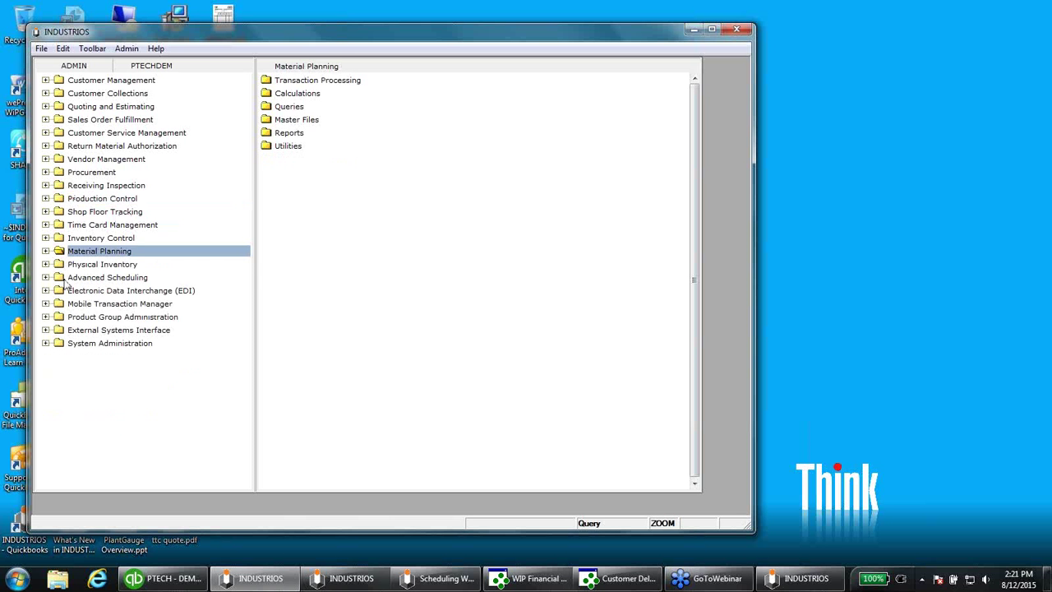
{"action": "left_click", "coordinate": [46, 277]}
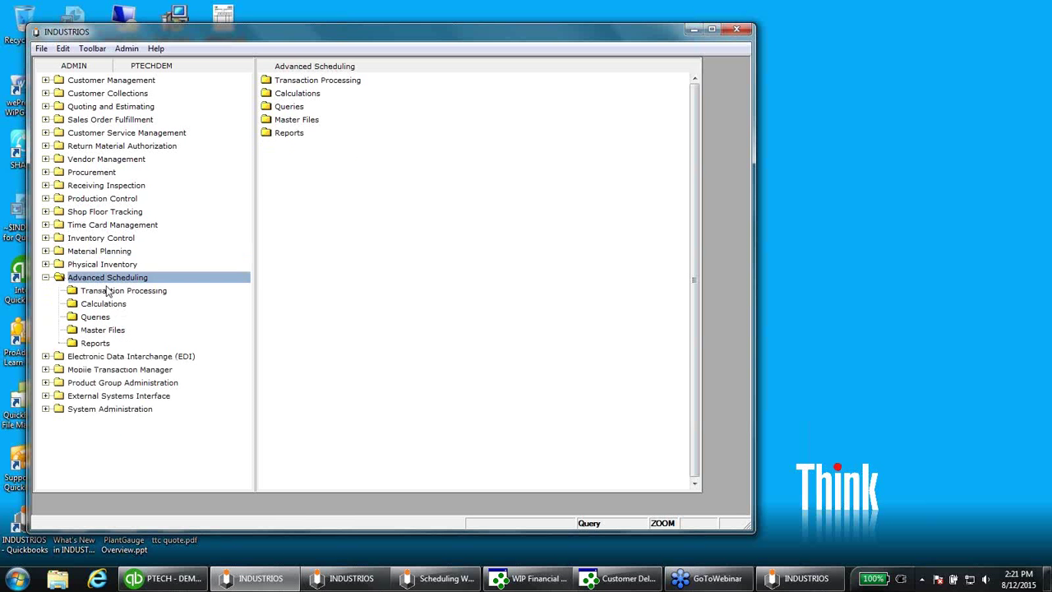
{"action": "left_click", "coordinate": [107, 292]}
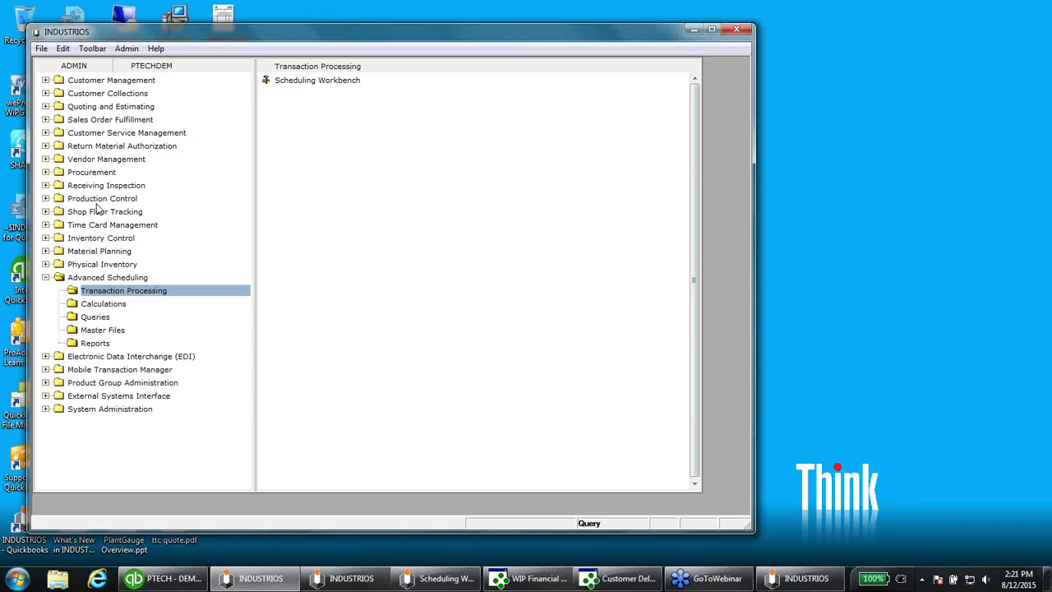
Open the Scheduling Process calculation, view its options and the list of available scenarios, and cancel without processing
{"action": "left_click", "coordinate": [113, 305]}
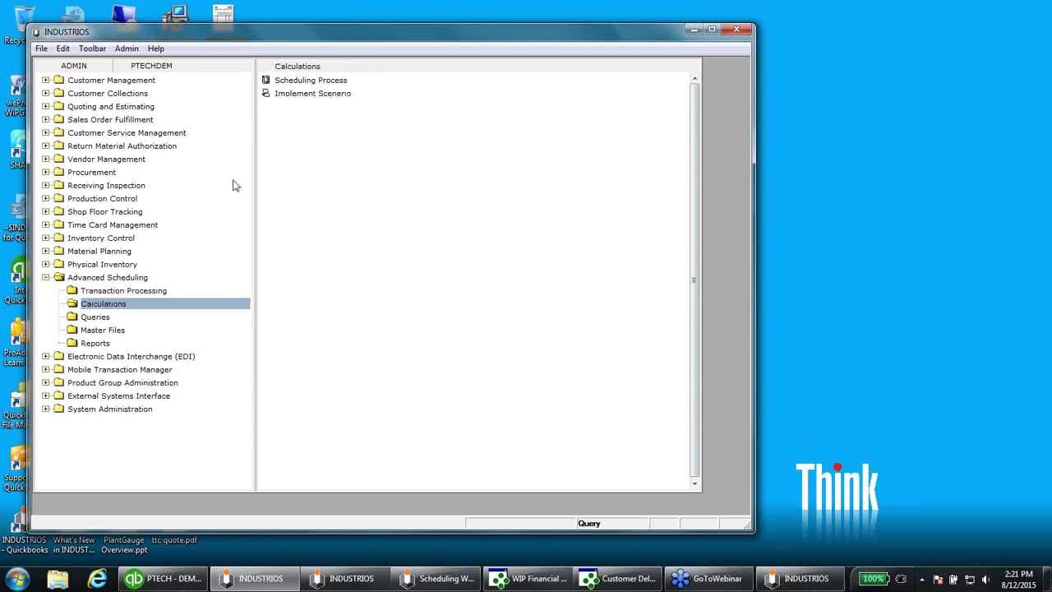
{"action": "double_click", "coordinate": [305, 80]}
{"action": "left_click", "coordinate": [301, 325]}
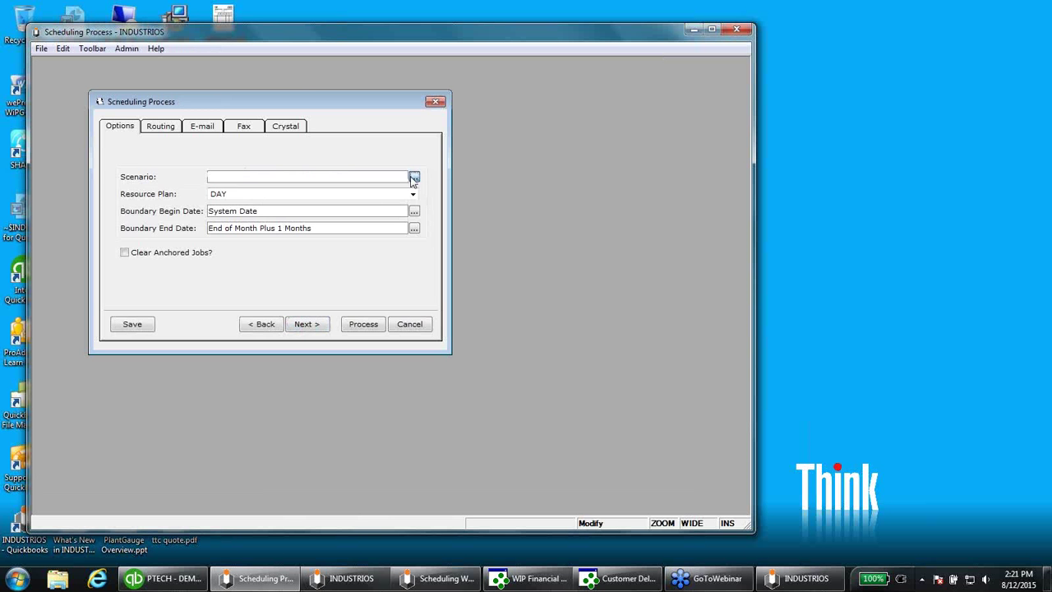
{"action": "left_click", "coordinate": [414, 177]}
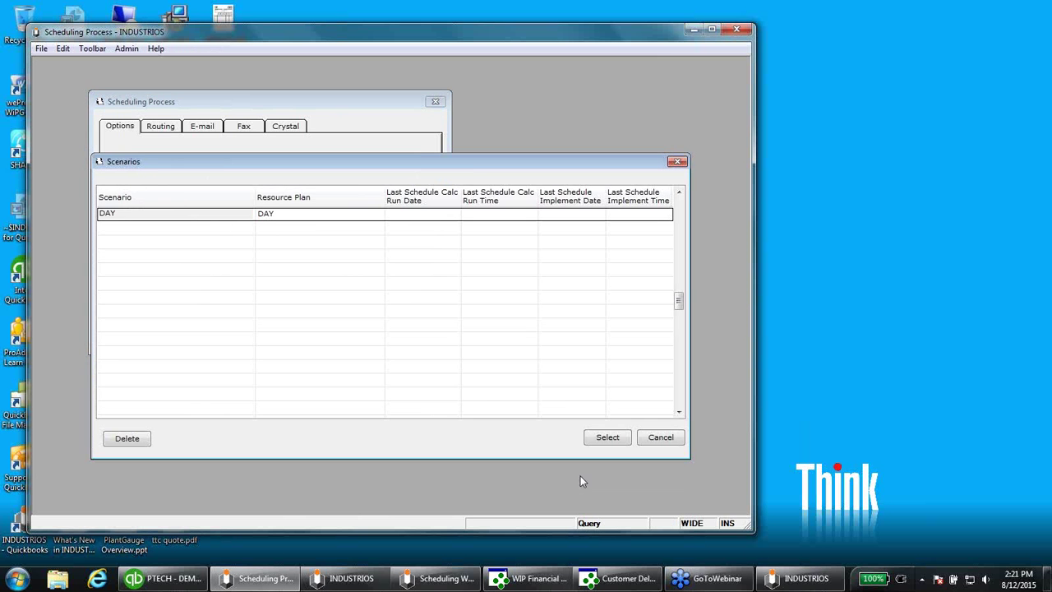
{"action": "left_click", "coordinate": [662, 437]}
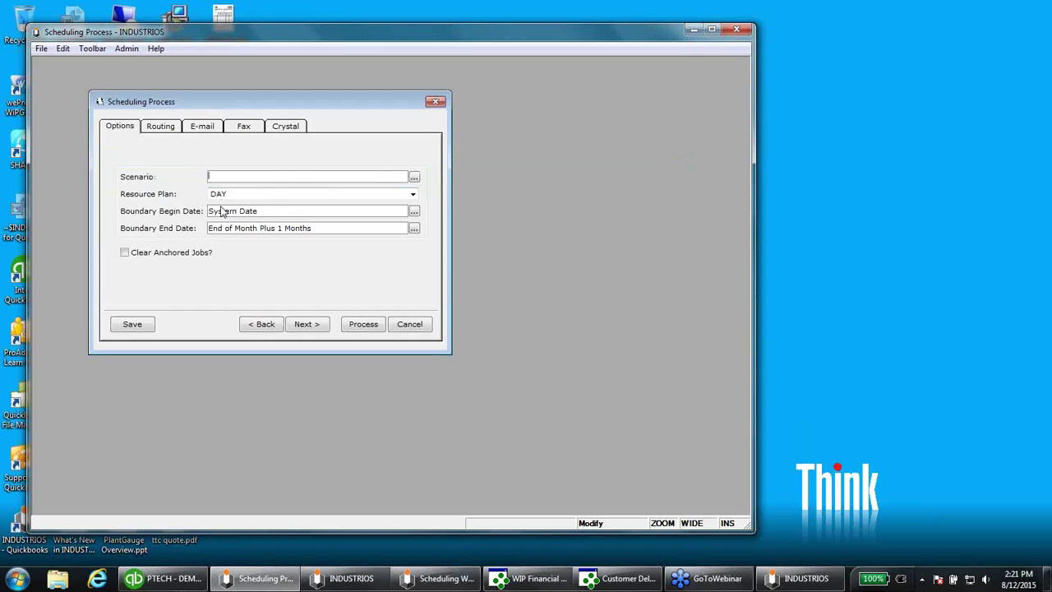
{"action": "left_click", "coordinate": [407, 324]}
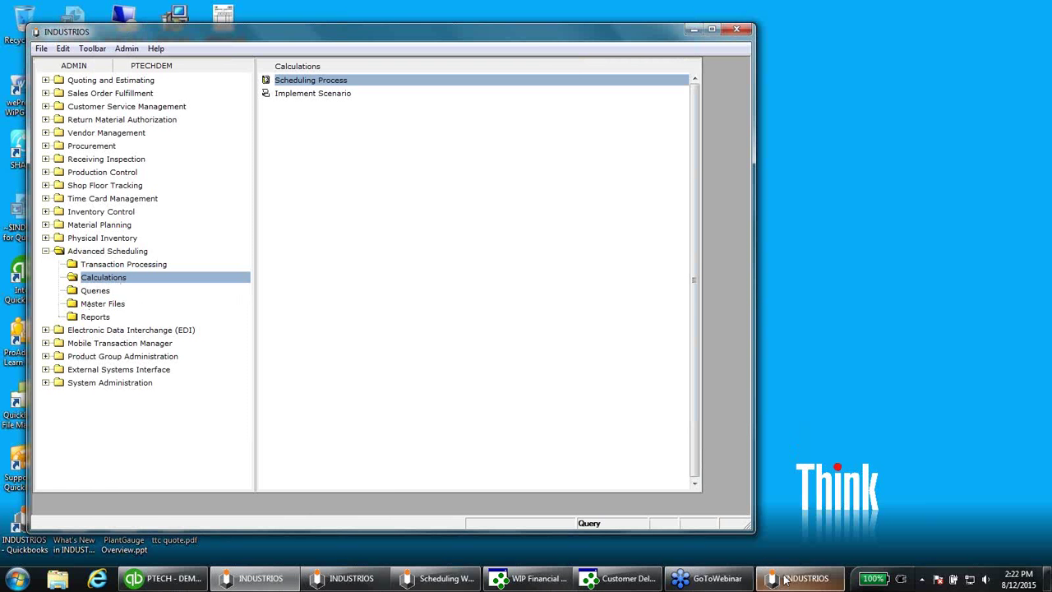
Switch to the open Scheduling Workbench for scenario DAY and view the details of the first 7:00am job on 0220 - CNC 5 AXIS
{"action": "mouse_move", "coordinate": [445, 582]}
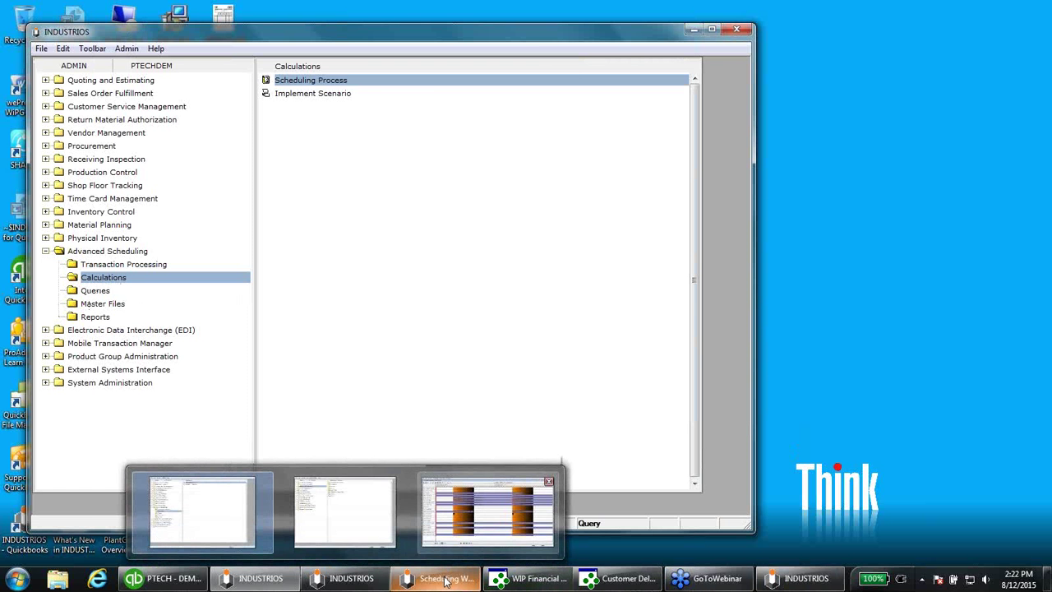
{"action": "left_click", "coordinate": [434, 489]}
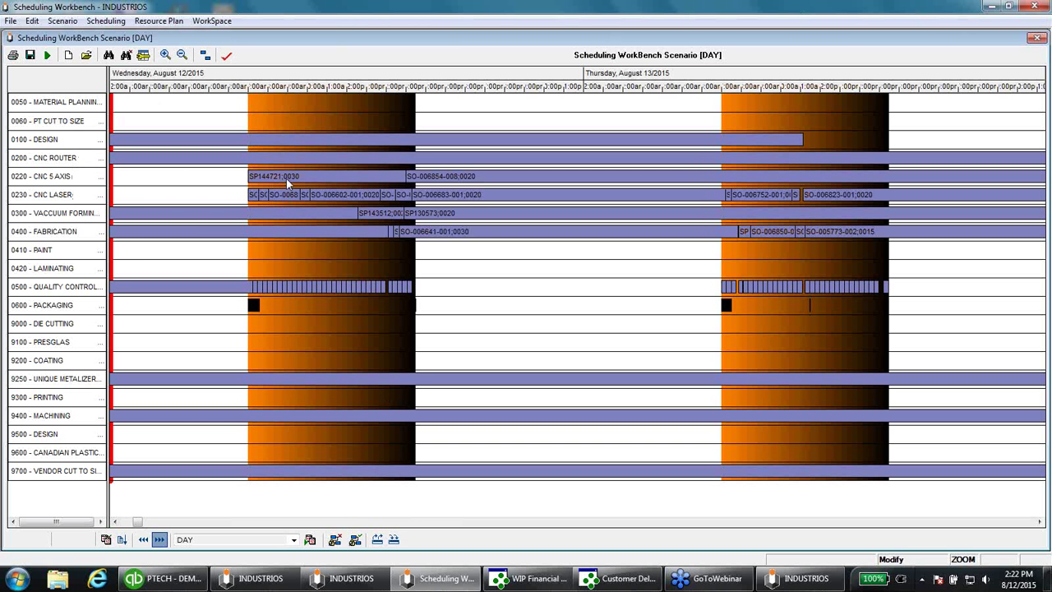
{"action": "mouse_move", "coordinate": [286, 176]}
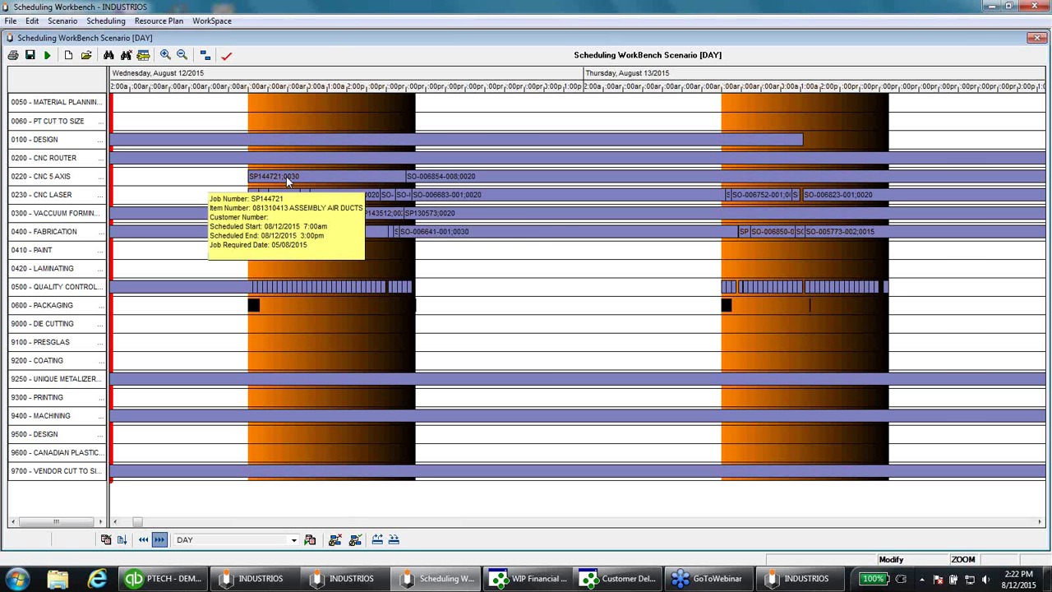
Highlight all operations of the first job on 0220 - CNC 5 AXIS and show the schedule at a daily scale
{"action": "right_click", "coordinate": [286, 176]}
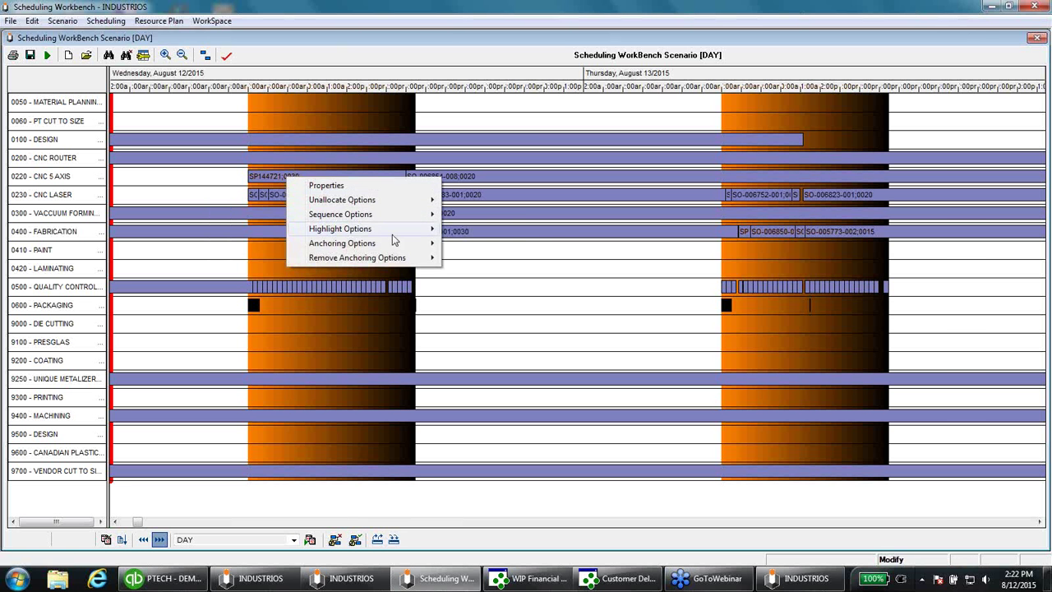
{"action": "mouse_move", "coordinate": [403, 230]}
{"action": "left_click", "coordinate": [472, 230]}
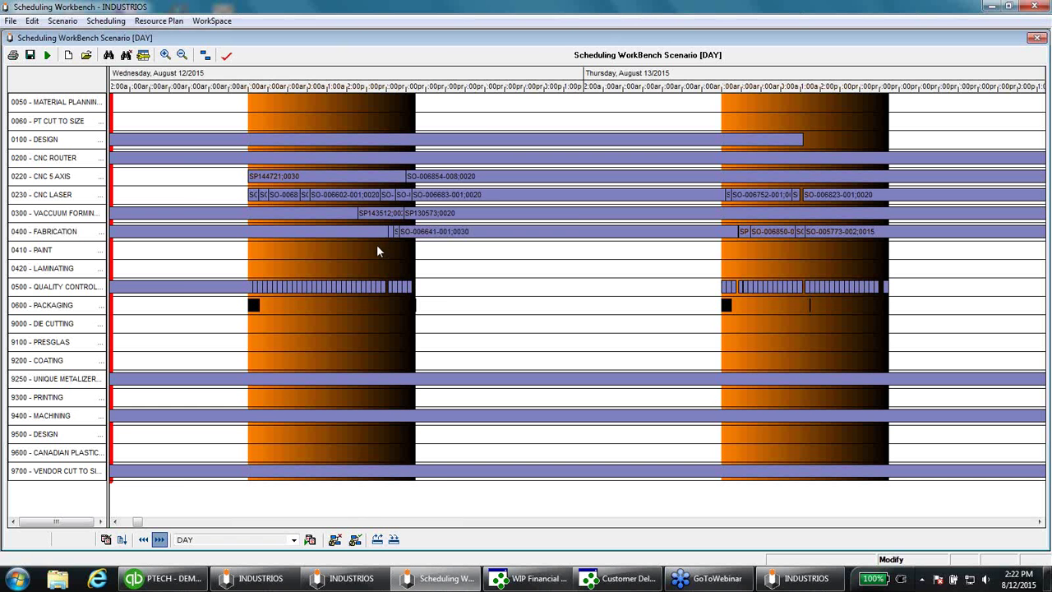
{"action": "right_click", "coordinate": [349, 173]}
{"action": "mouse_move", "coordinate": [403, 225]}
{"action": "left_click", "coordinate": [543, 227]}
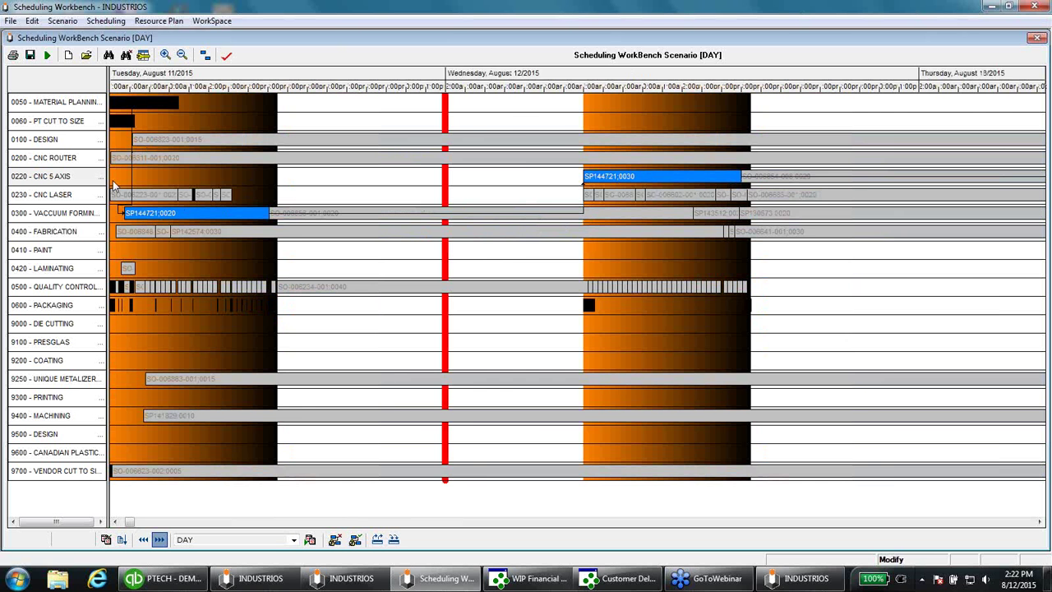
{"action": "left_click", "coordinate": [182, 55]}
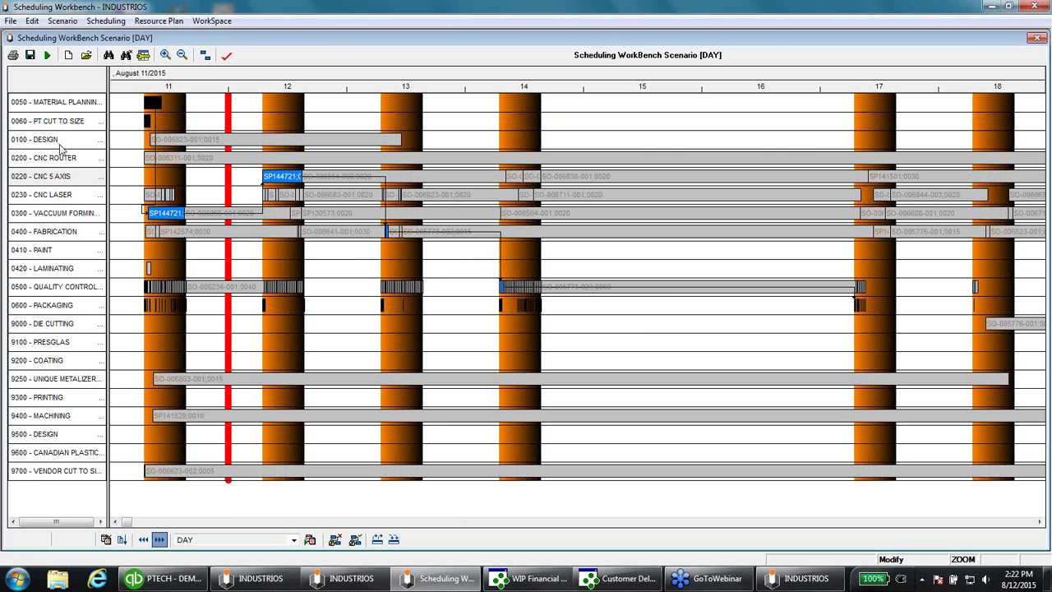
Open the job list of work center 0220 - CNC 5 AXIS, review its schedule, required-date and time-remaining columns, and close it
{"action": "double_click", "coordinate": [54, 174]}
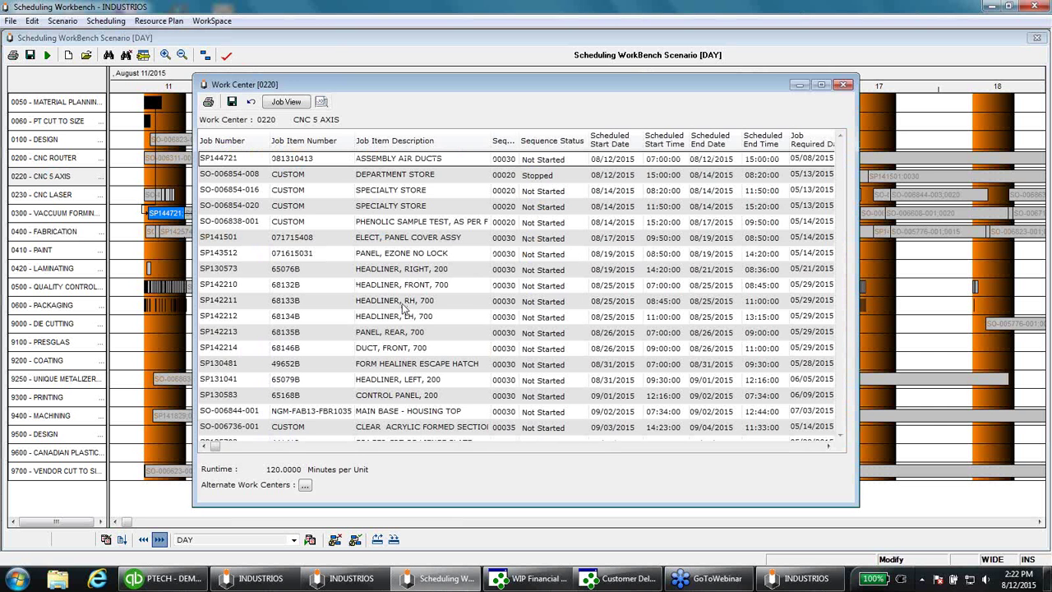
{"action": "left_click", "coordinate": [829, 448]}
{"action": "left_click", "coordinate": [828, 447]}
{"action": "left_click", "coordinate": [829, 447]}
{"action": "left_click", "coordinate": [828, 447]}
{"action": "left_click", "coordinate": [828, 447]}
{"action": "left_click", "coordinate": [828, 447]}
{"action": "left_click", "coordinate": [829, 447]}
{"action": "left_click", "coordinate": [829, 447]}
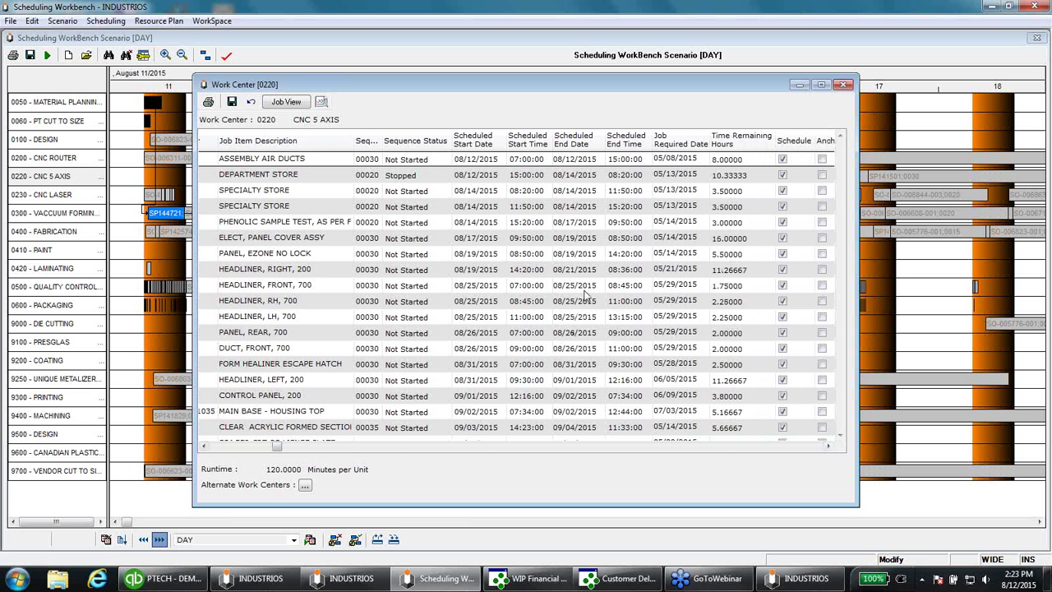
{"action": "left_click", "coordinate": [237, 447]}
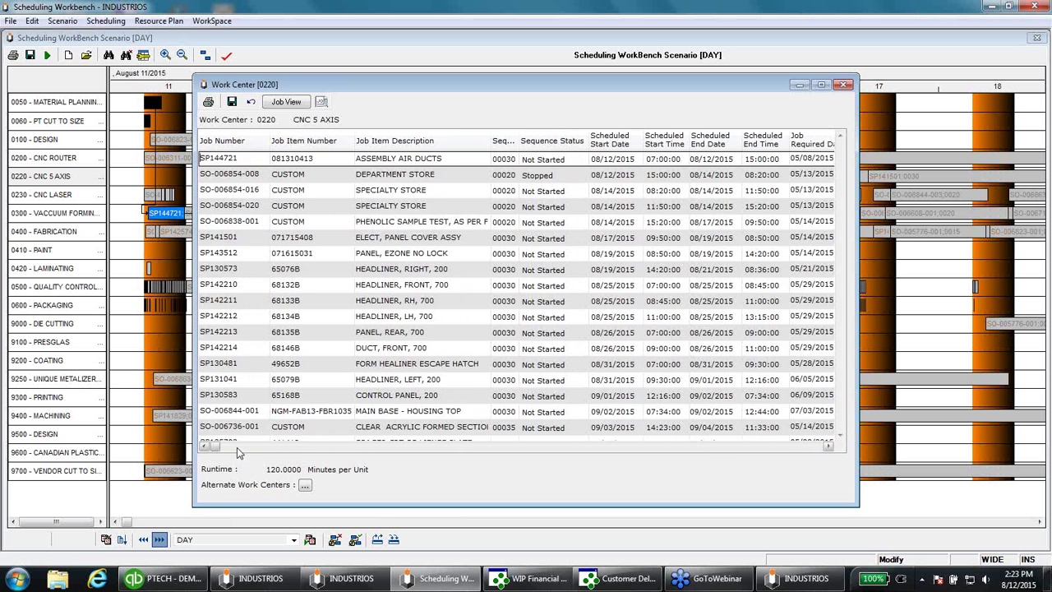
{"action": "left_click", "coordinate": [844, 85]}
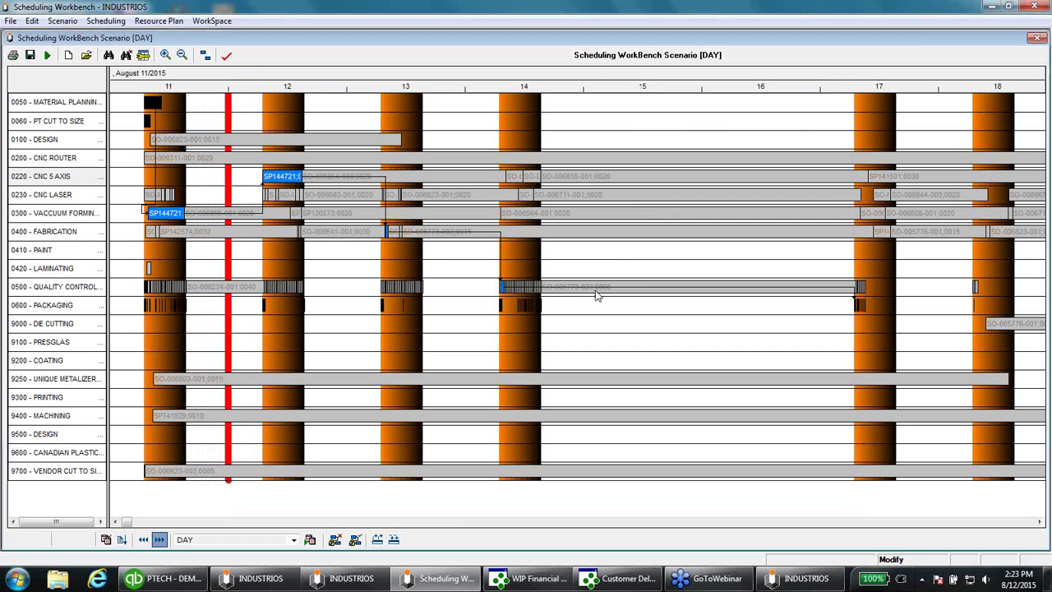
Clear the greyed-out schedule display, minimize the workbench, and open the Advanced Scheduling Job Analysis query for scenario DAY
{"action": "left_click", "coordinate": [318, 138]}
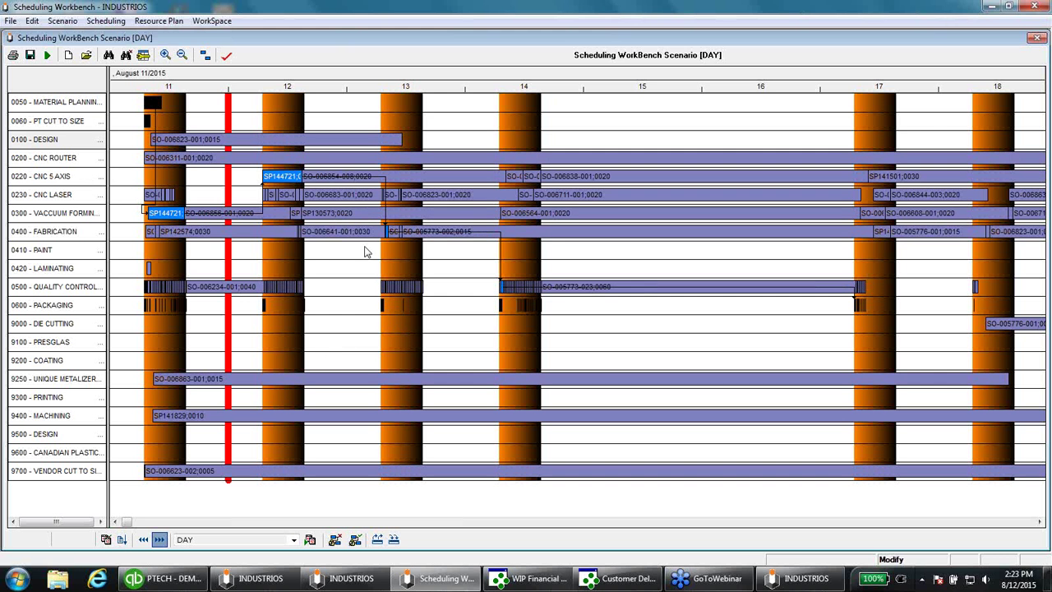
{"action": "left_click", "coordinate": [866, 227]}
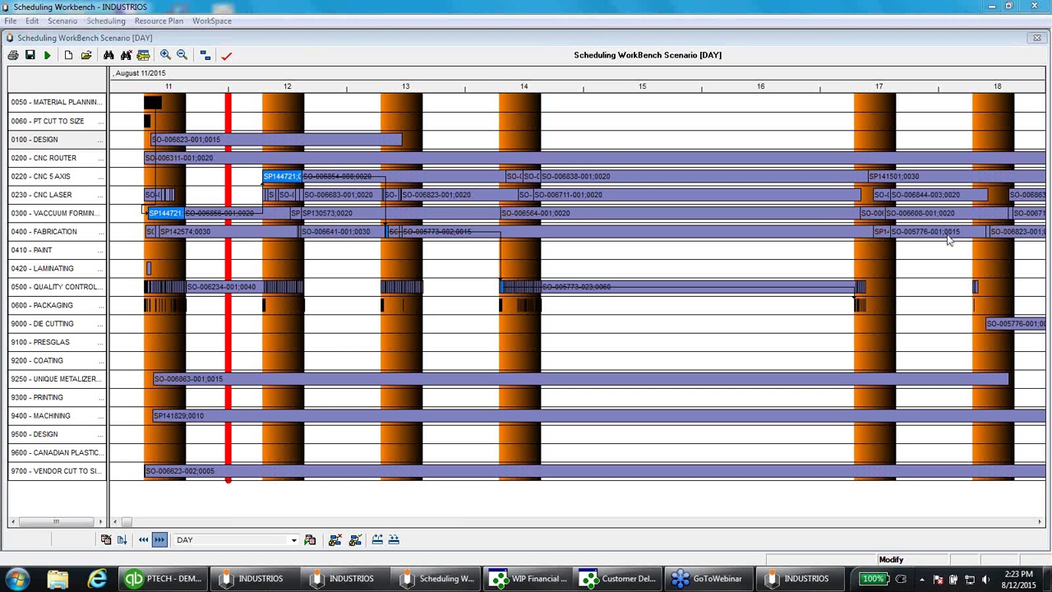
{"action": "left_click", "coordinate": [992, 7]}
{"action": "left_click", "coordinate": [95, 291]}
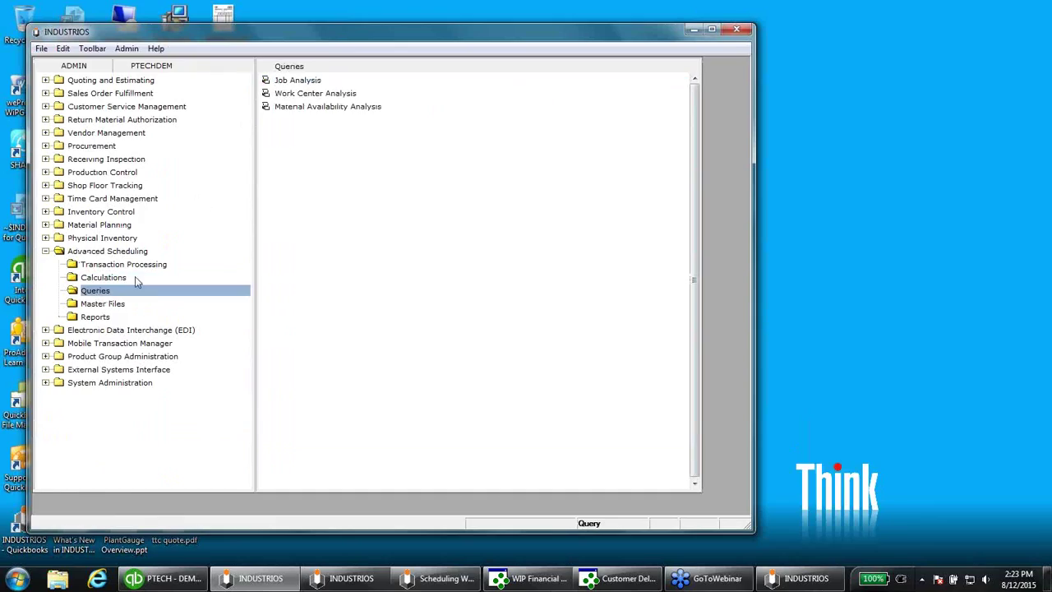
{"action": "left_click", "coordinate": [293, 84]}
{"action": "double_click", "coordinate": [293, 85]}
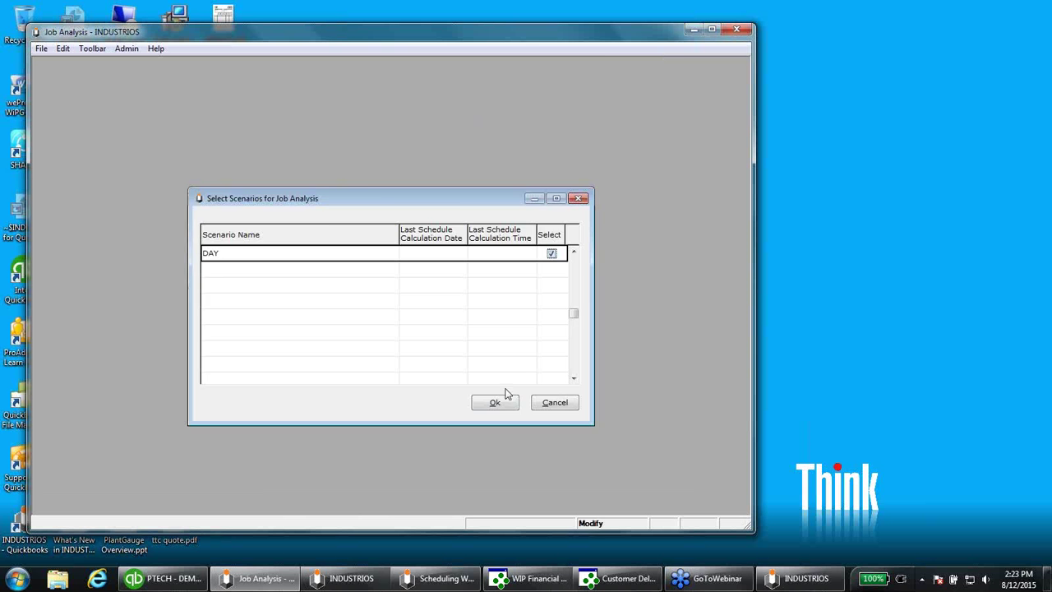
{"action": "left_click", "coordinate": [503, 396]}
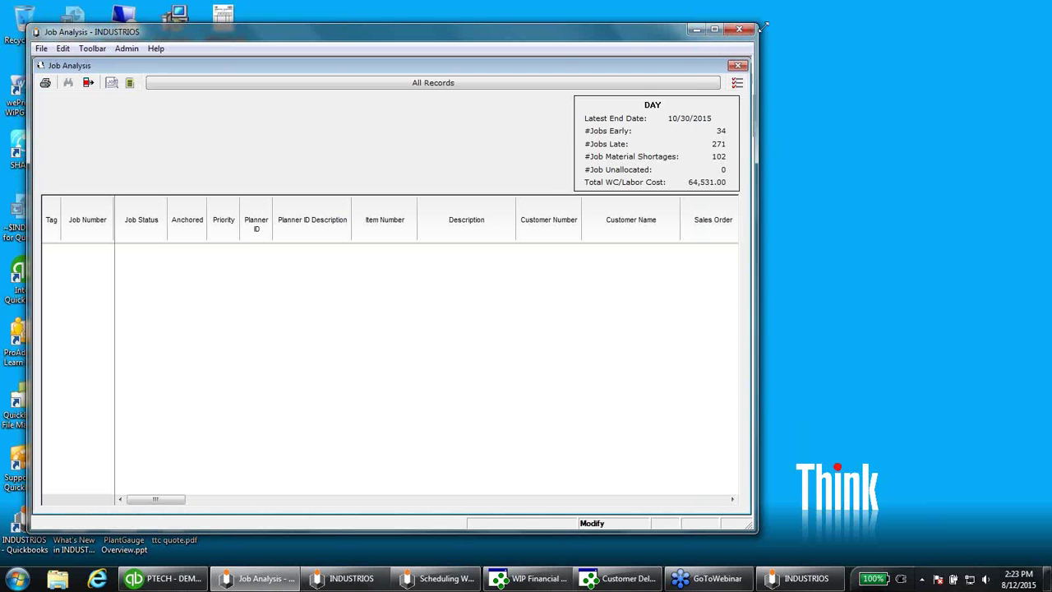
Widen the Job Analysis window and create a public data view named all with the full default range
{"action": "left_click_drag", "start_coordinate": [763, 27], "coordinate": [1016, 10]}
{"action": "left_click", "coordinate": [671, 73]}
{"action": "left_click", "coordinate": [247, 168]}
{"action": "left_click", "coordinate": [530, 242]}
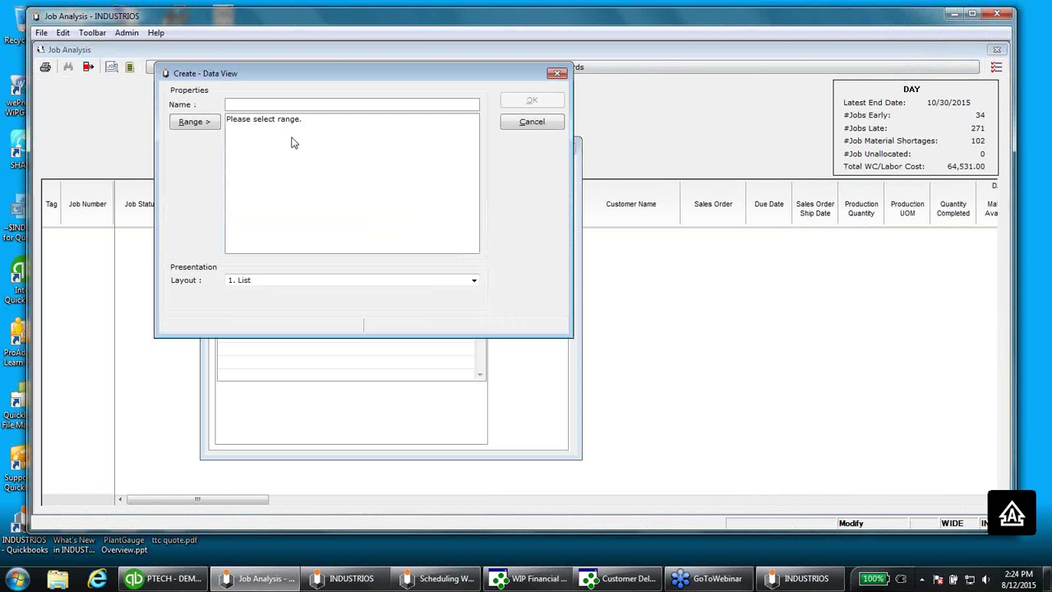
{"action": "type", "text": "all"}
{"action": "left_click", "coordinate": [189, 122]}
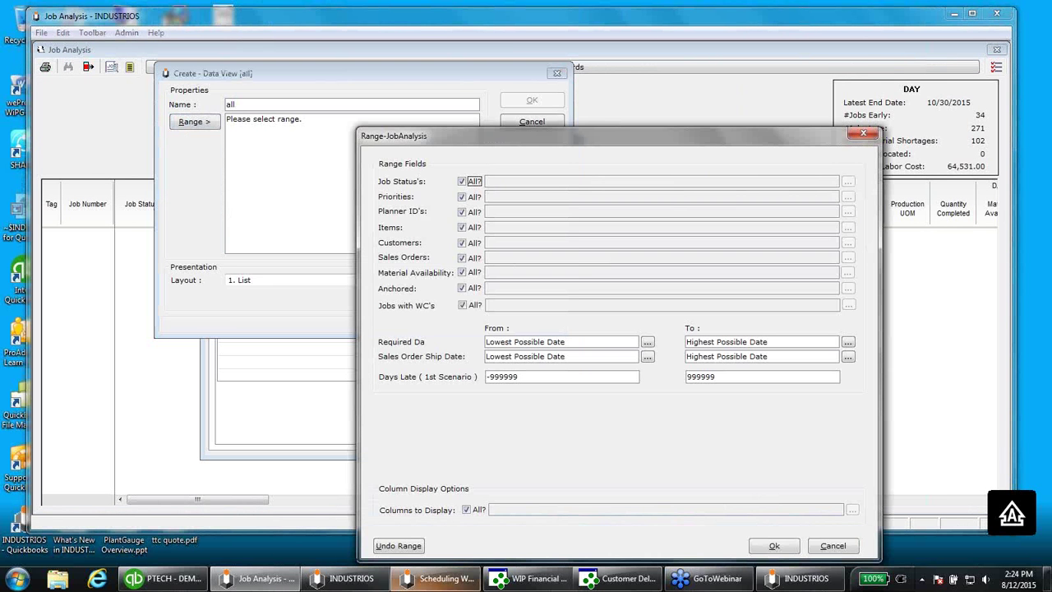
{"action": "left_click", "coordinate": [769, 545]}
{"action": "left_click", "coordinate": [534, 102]}
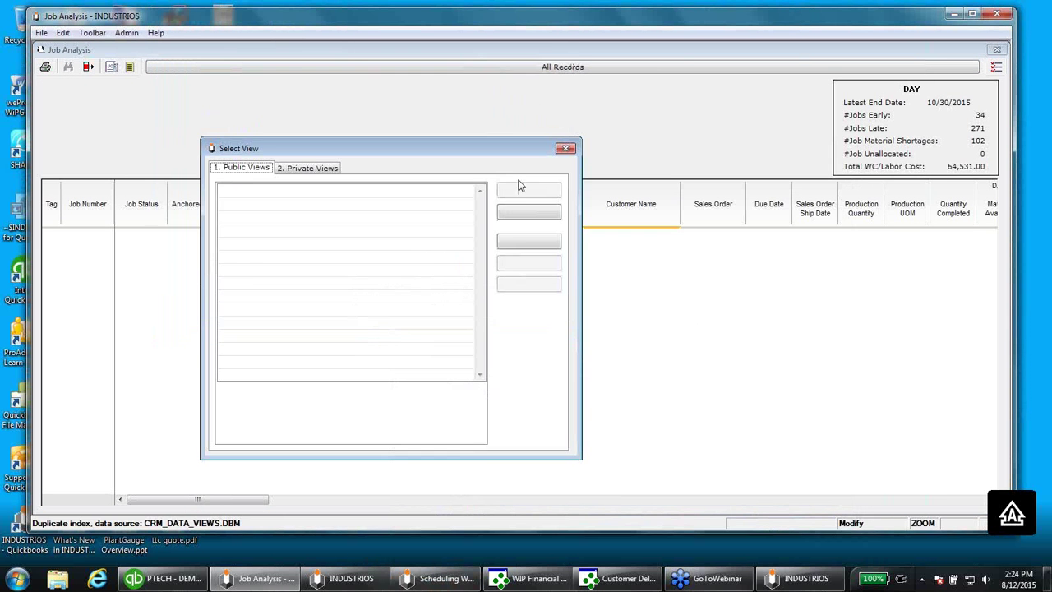
Load the public view all into Job Analysis
{"action": "left_click", "coordinate": [309, 168]}
{"action": "left_click", "coordinate": [249, 169]}
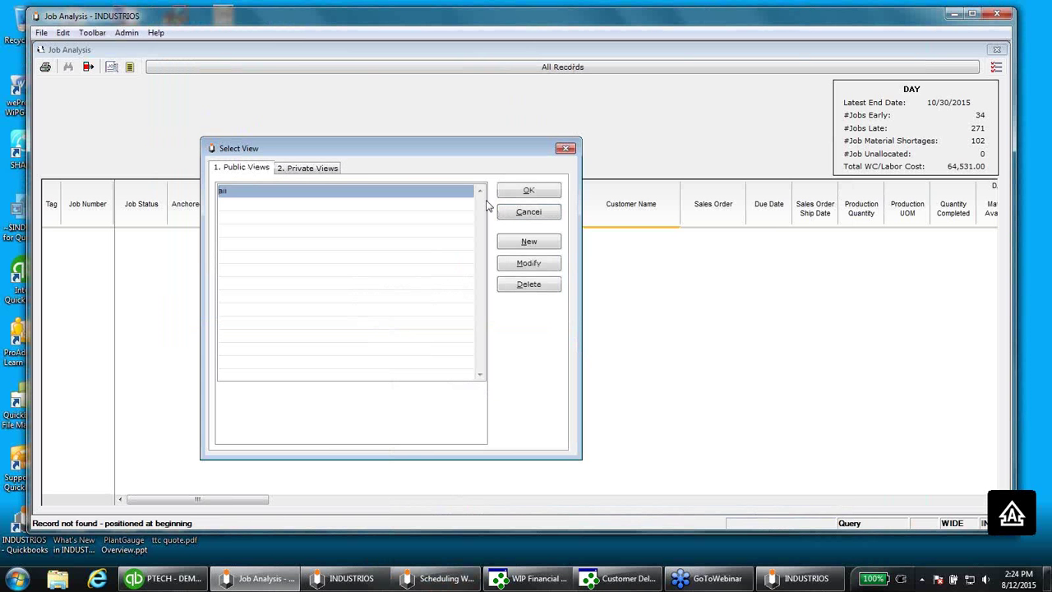
{"action": "left_click", "coordinate": [505, 195]}
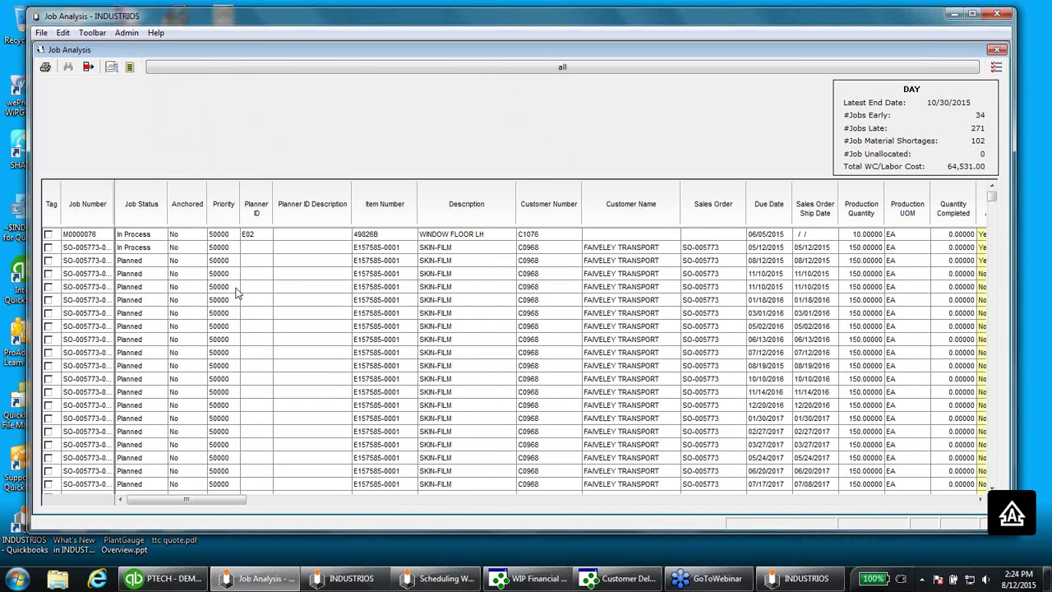
Sort the analyzed jobs by customer number, description, item number and finally due date
{"action": "left_click", "coordinate": [541, 212]}
{"action": "left_click", "coordinate": [466, 207]}
{"action": "left_click", "coordinate": [368, 205]}
{"action": "left_click", "coordinate": [350, 207]}
{"action": "left_click", "coordinate": [400, 205]}
{"action": "left_click", "coordinate": [771, 208]}
{"action": "left_click", "coordinate": [980, 500]}
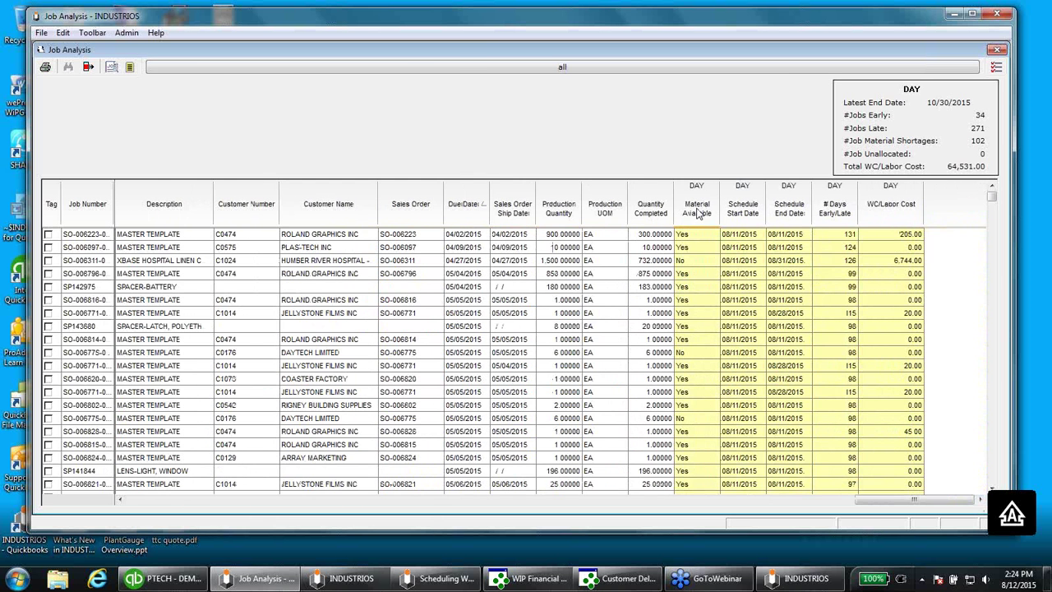
Sort the jobs by Material Available so that those without material come first
{"action": "left_click", "coordinate": [697, 212]}
{"action": "left_click", "coordinate": [697, 214]}
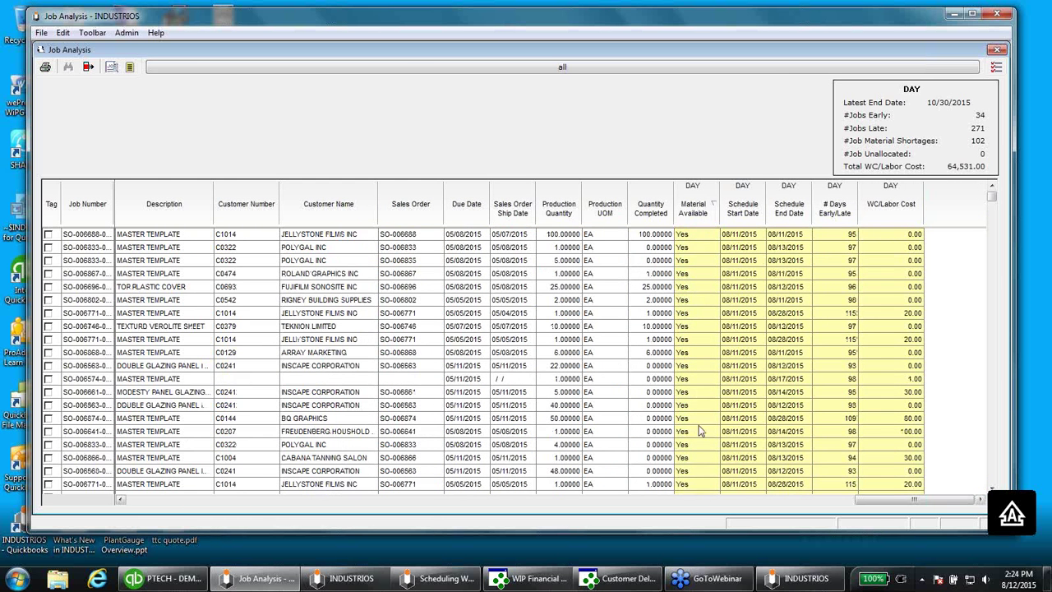
{"action": "left_click", "coordinate": [693, 215]}
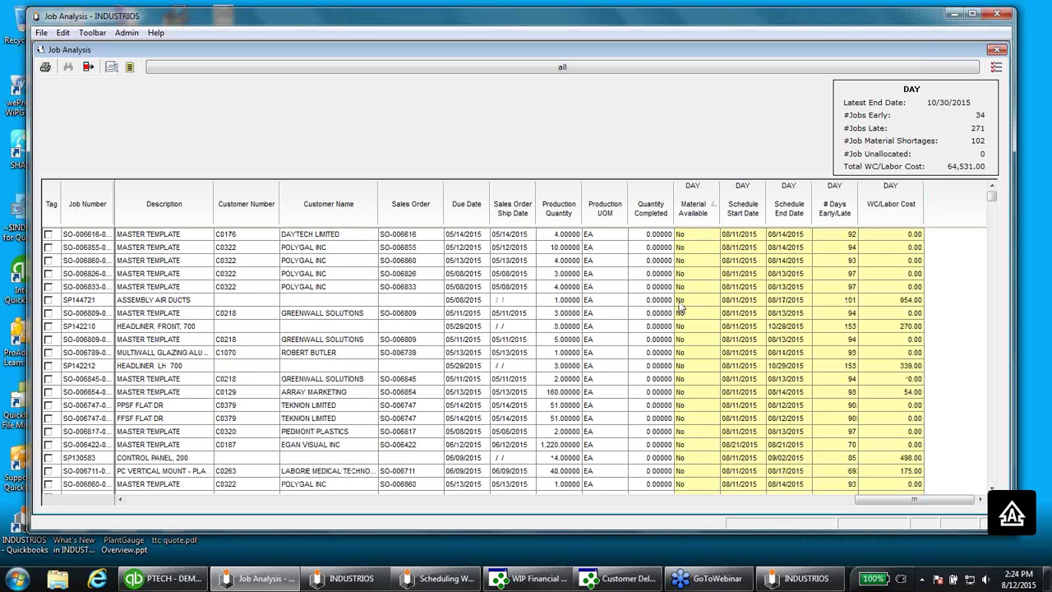
Sort the jobs by # Days Early/Late and by WC/Labor Cost from highest to lowest
{"action": "left_click", "coordinate": [836, 203]}
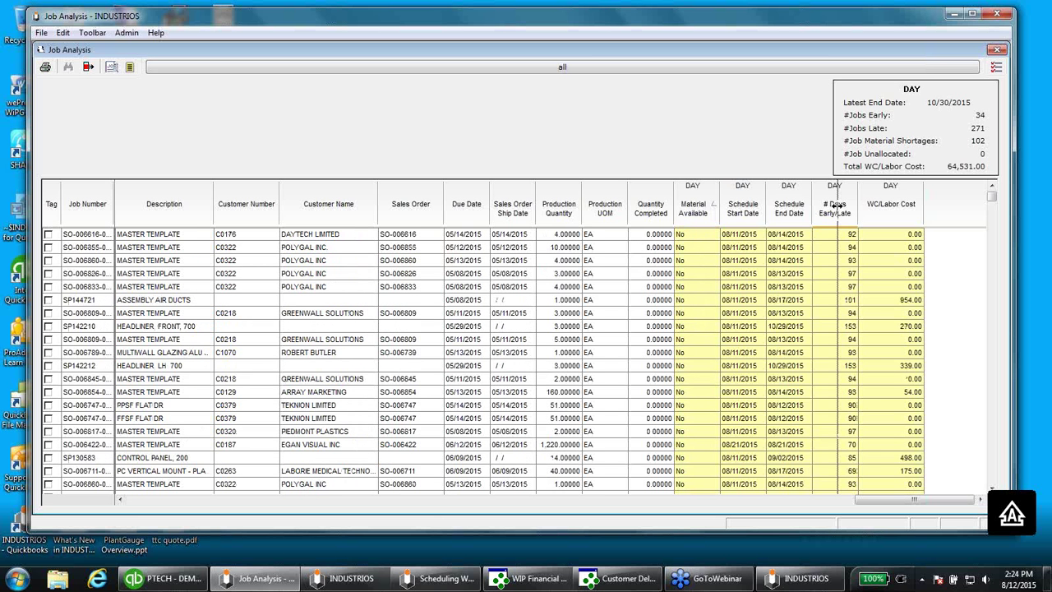
{"action": "left_click", "coordinate": [834, 212]}
{"action": "left_click", "coordinate": [834, 212]}
{"action": "left_click", "coordinate": [892, 212]}
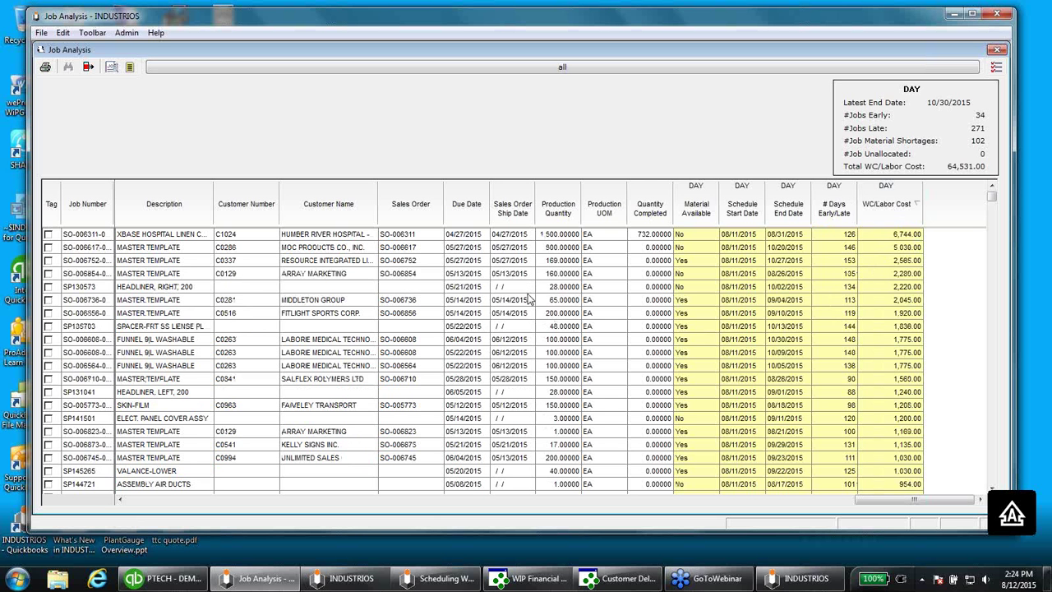
View the operation schedule of the job with the highest WC/Labor Cost, and close it together with Job Analysis
{"action": "left_click", "coordinate": [102, 237]}
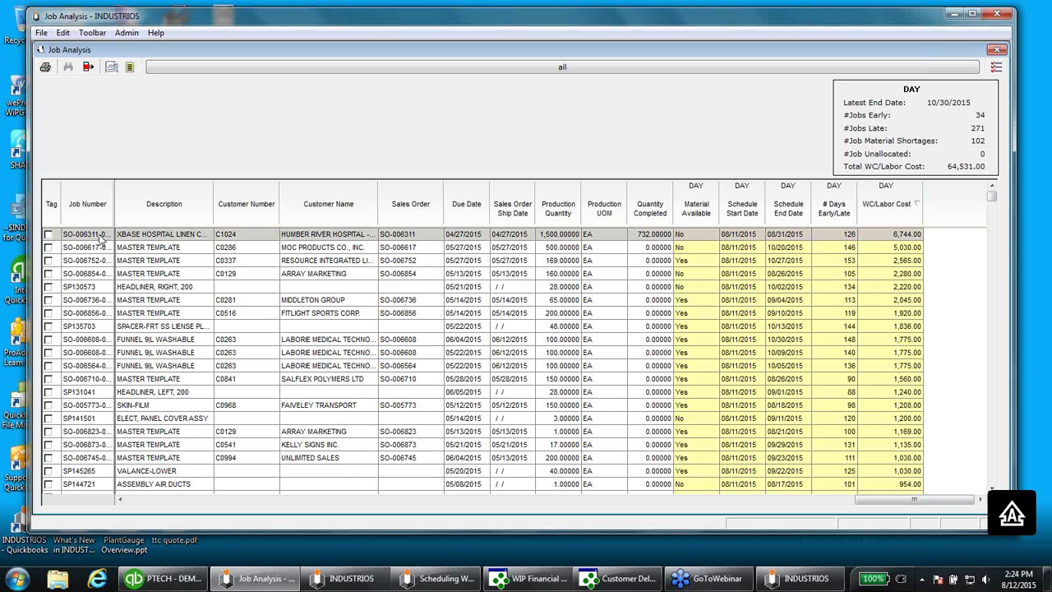
{"action": "left_click", "coordinate": [129, 66]}
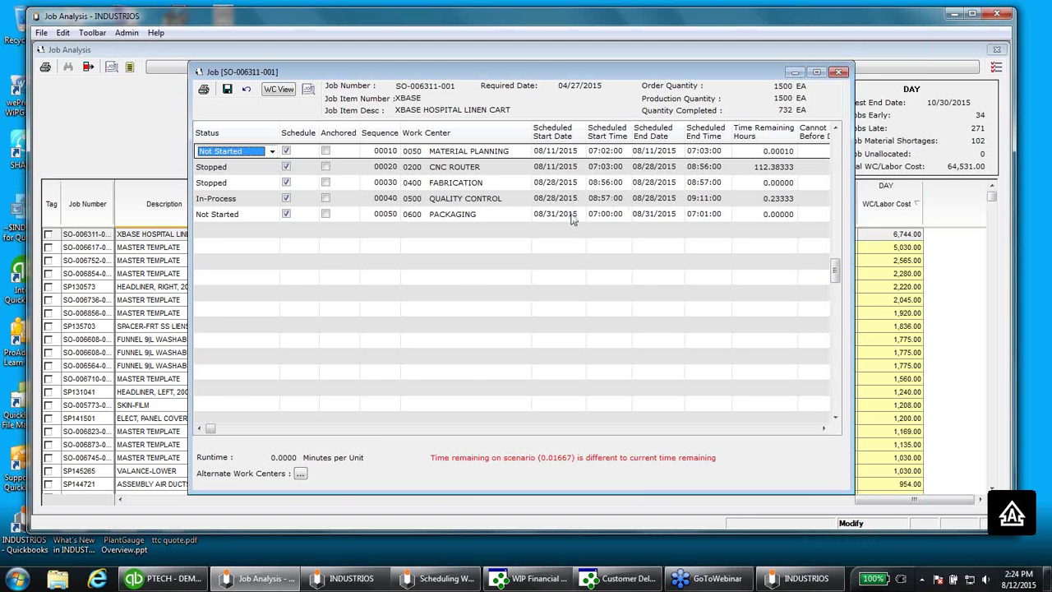
{"action": "key", "text": "Escape"}
{"action": "key", "text": "Escape"}
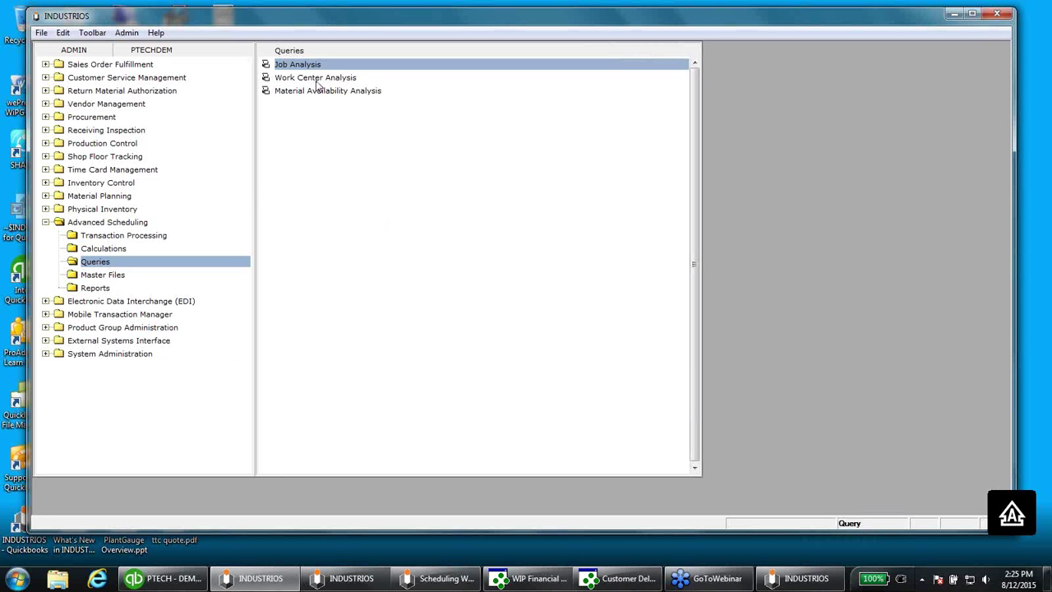
Open Work Center Analysis for scenario DAY and create a public data view named all with a Weekly timeframe
{"action": "double_click", "coordinate": [317, 78]}
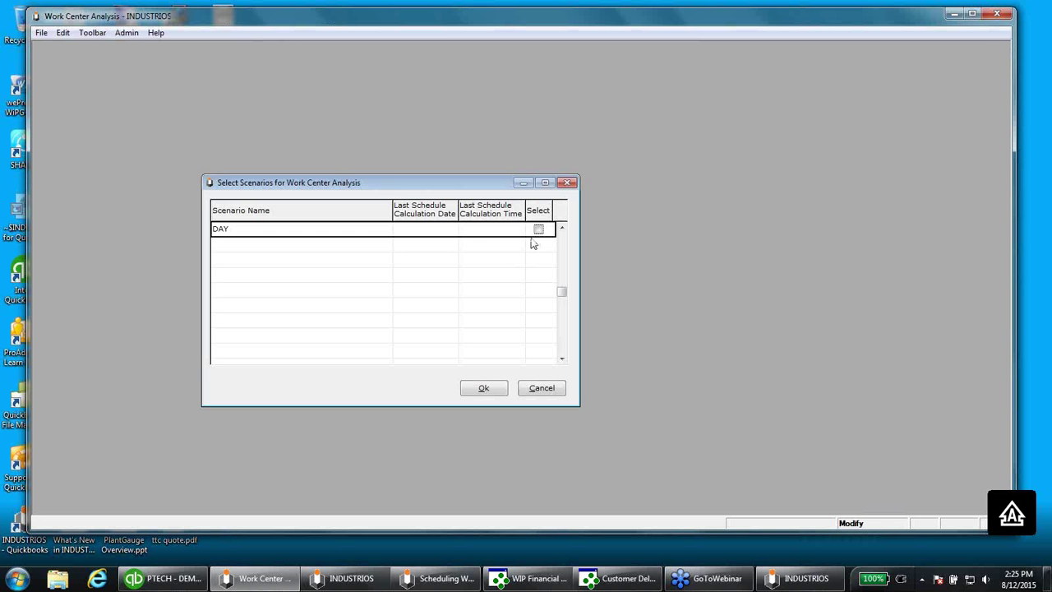
{"action": "left_click", "coordinate": [481, 388]}
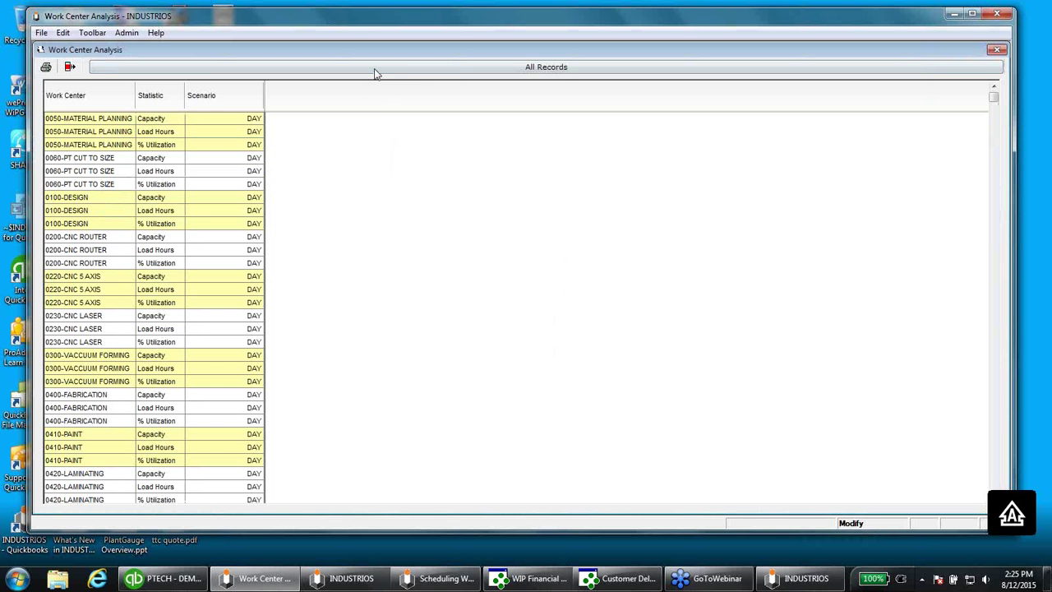
{"action": "left_click", "coordinate": [374, 71]}
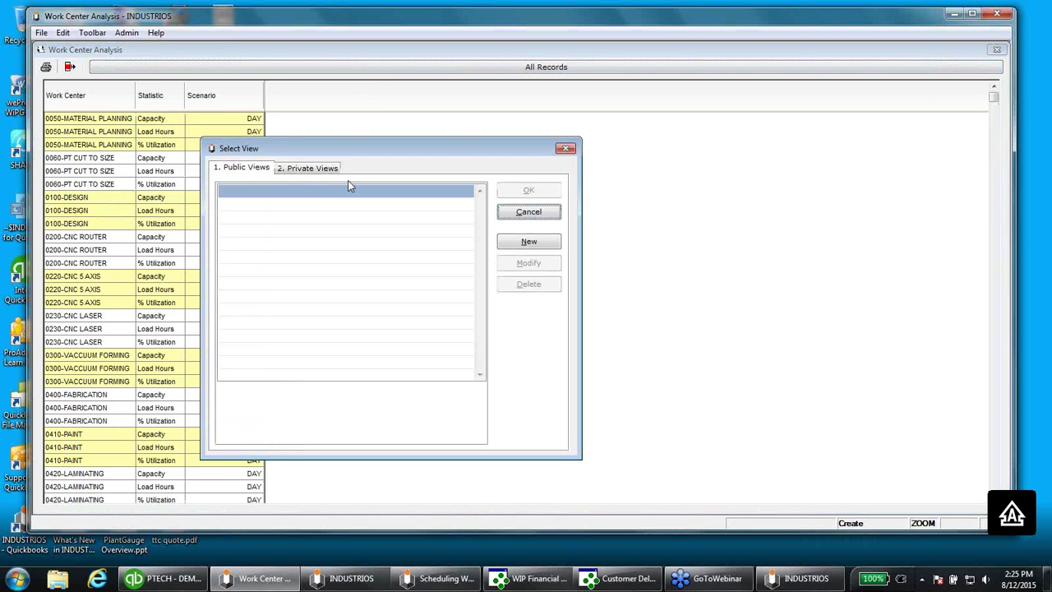
{"action": "left_click", "coordinate": [526, 241]}
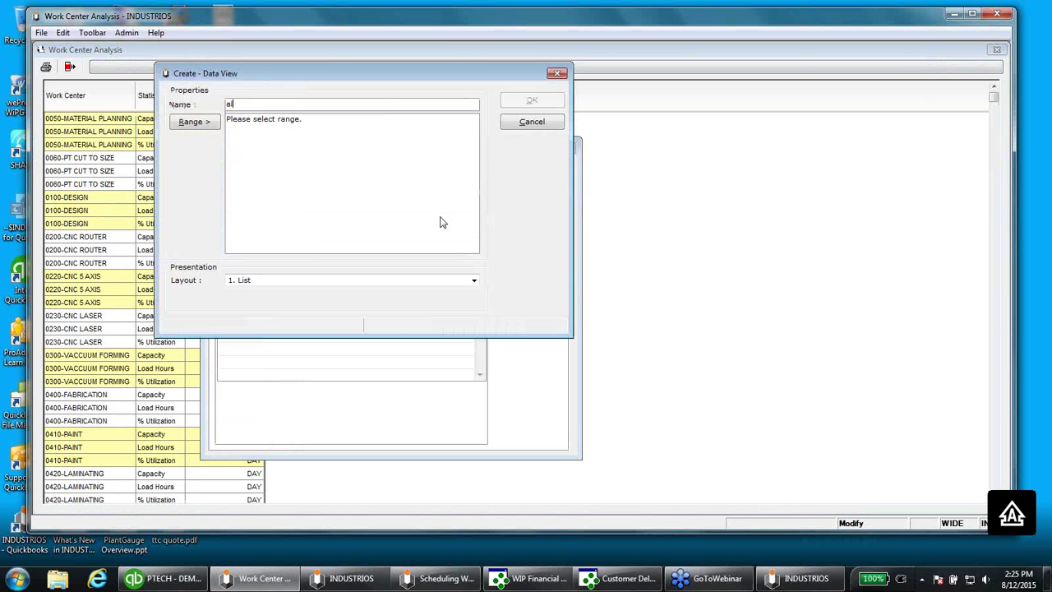
{"action": "left_click", "coordinate": [215, 123]}
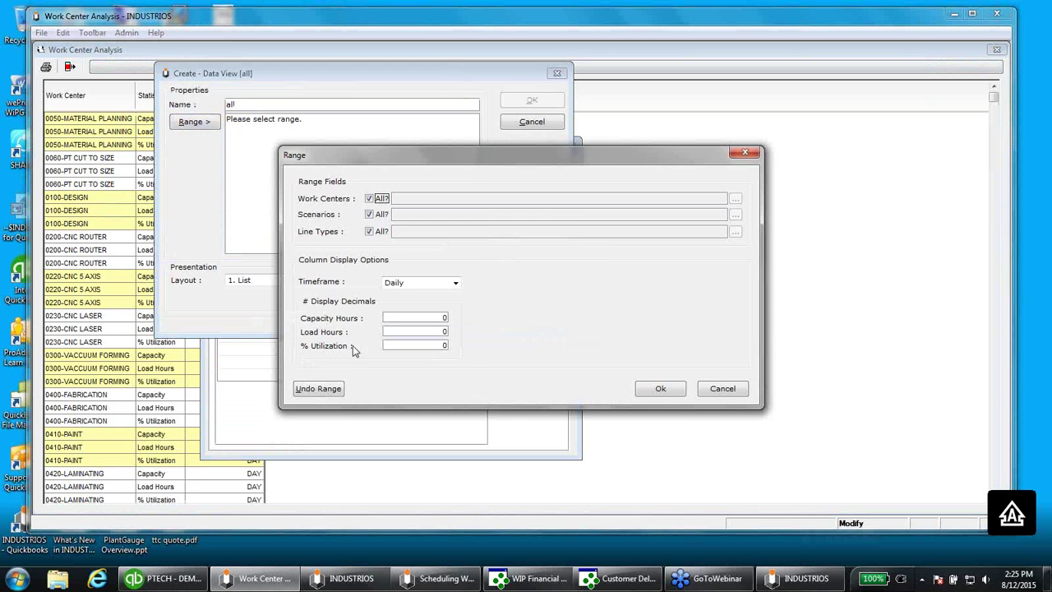
{"action": "left_click", "coordinate": [406, 282]}
{"action": "left_click", "coordinate": [408, 313]}
{"action": "left_click", "coordinate": [661, 389]}
{"action": "left_click", "coordinate": [529, 100]}
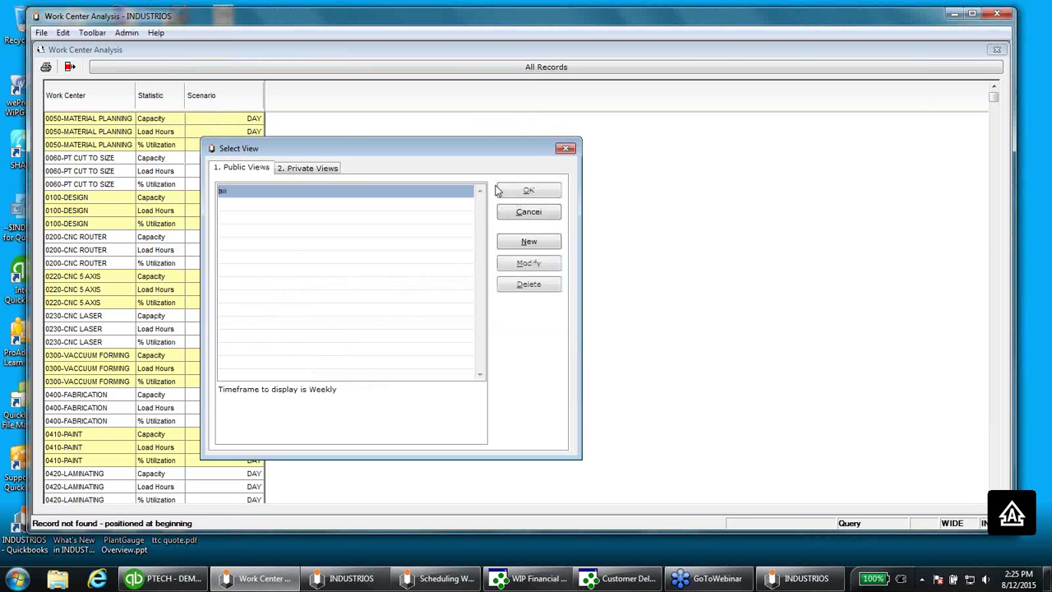
Load the view all and examine the first week's capacity and load for Material Planning and PT Cut to Size
{"action": "left_click", "coordinate": [552, 194]}
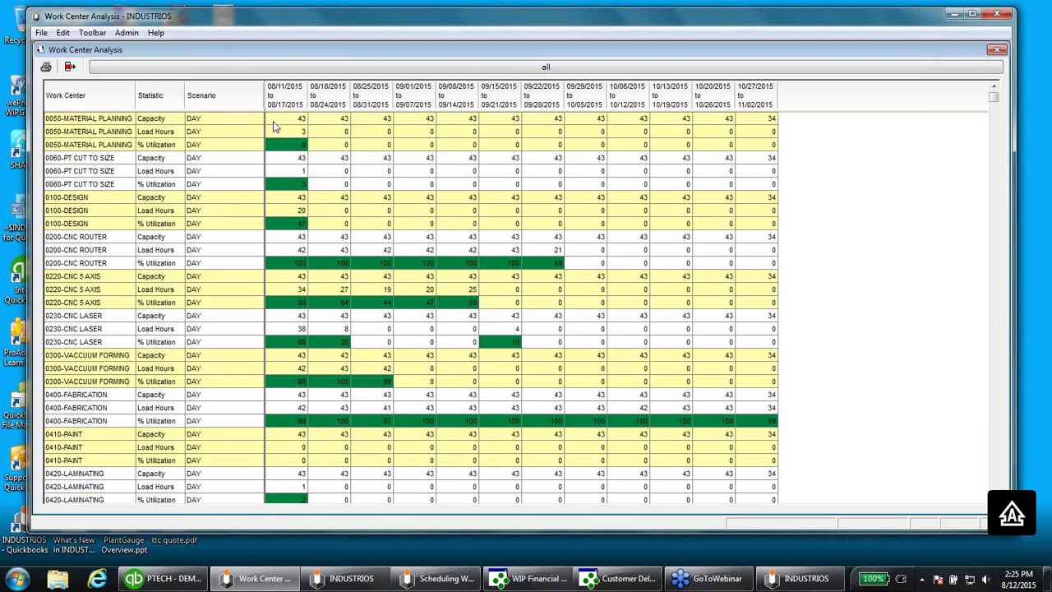
{"action": "left_click", "coordinate": [283, 121]}
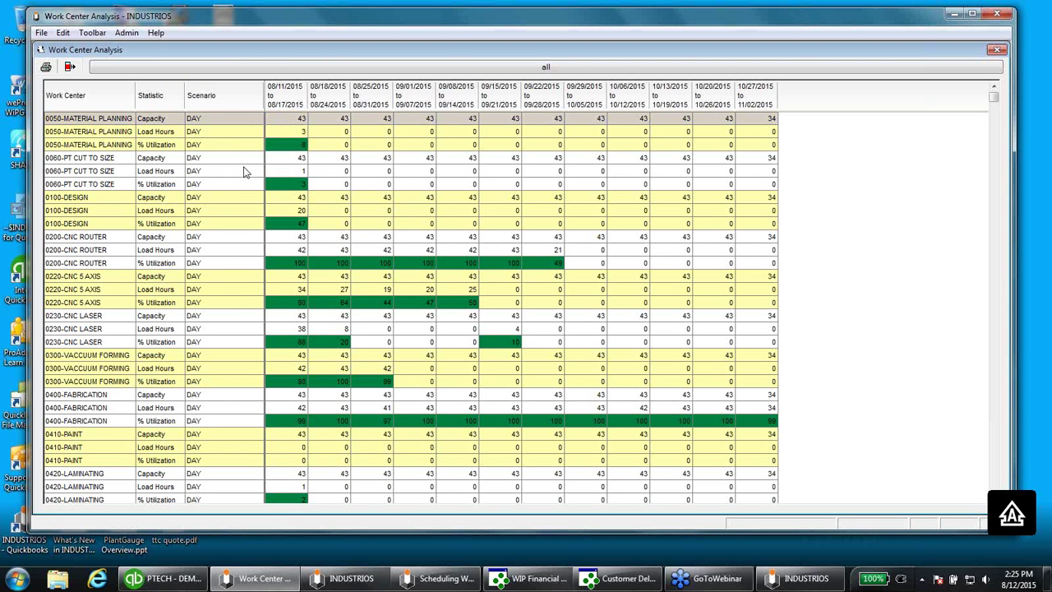
{"action": "left_click", "coordinate": [275, 173]}
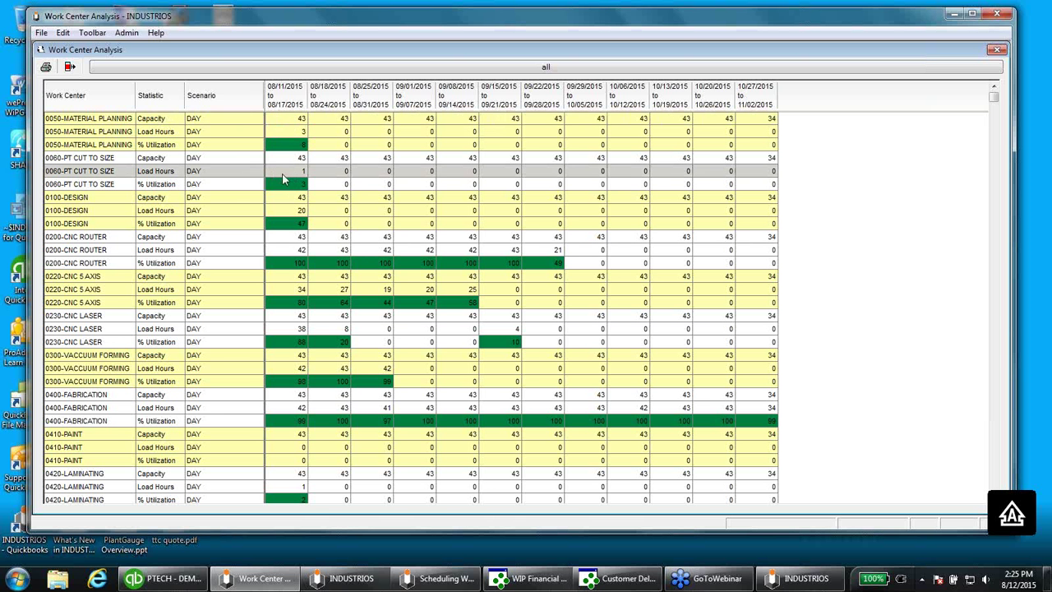
Modify the public data view all to restrict its line types to % Utilization, and load it
{"action": "left_click", "coordinate": [280, 185]}
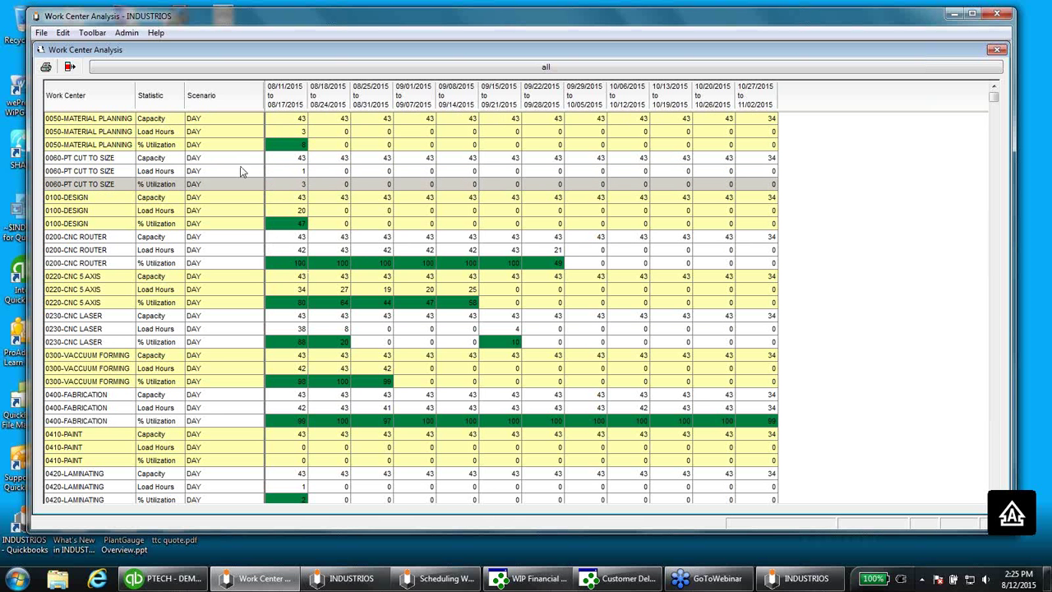
{"action": "left_click", "coordinate": [310, 69]}
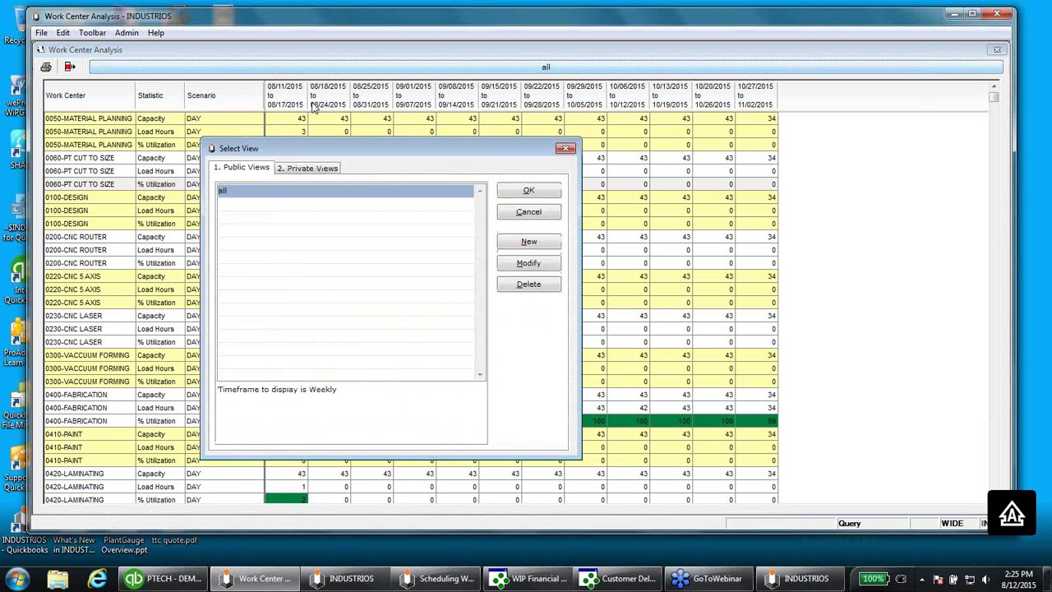
{"action": "left_click", "coordinate": [529, 263]}
{"action": "left_click", "coordinate": [194, 123]}
{"action": "left_click", "coordinate": [378, 232]}
{"action": "left_click", "coordinate": [734, 232]}
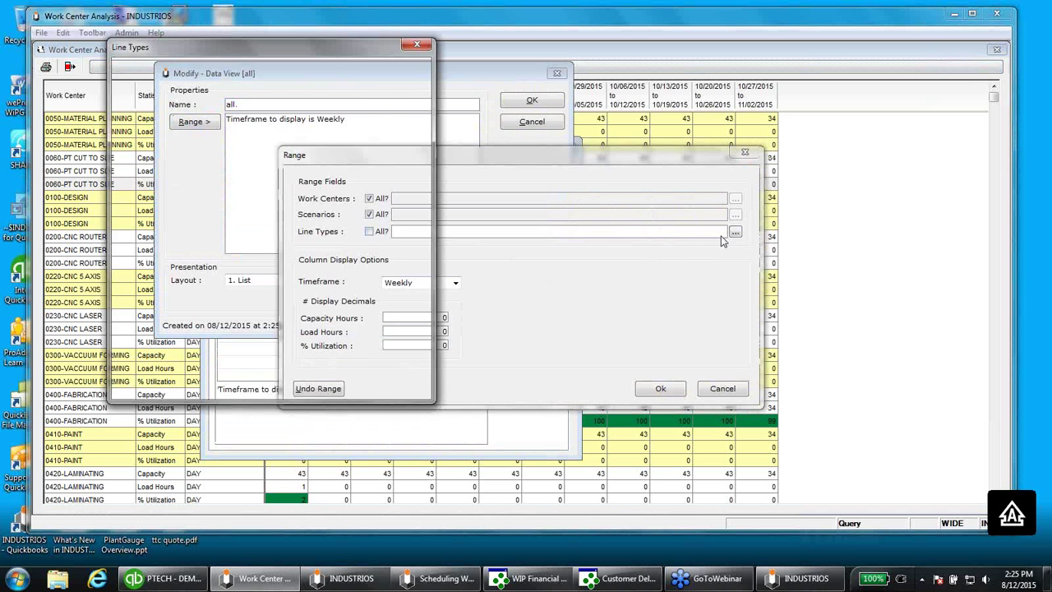
{"action": "left_click", "coordinate": [391, 97]}
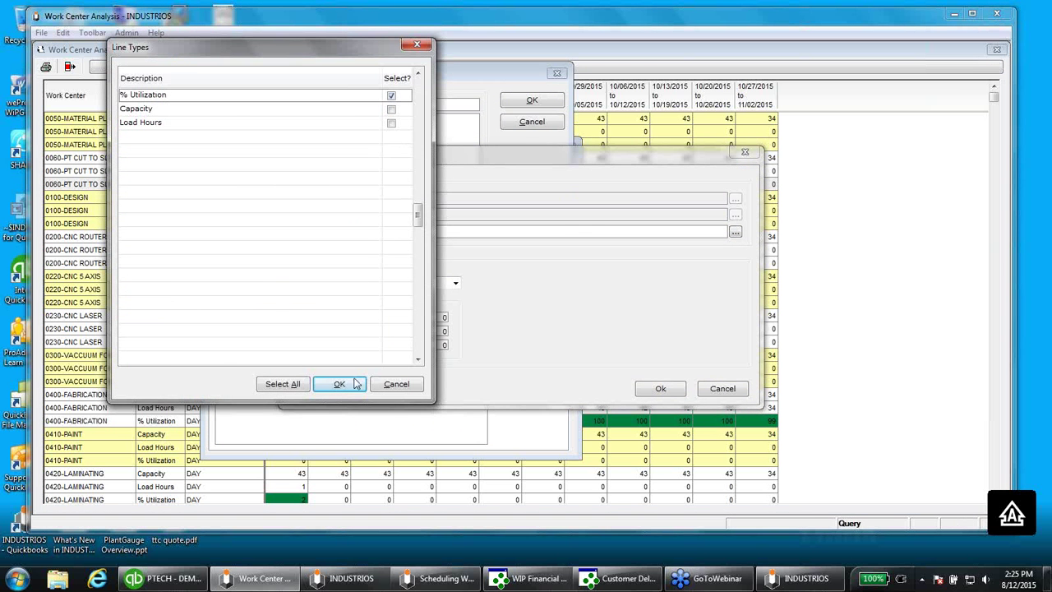
{"action": "left_click", "coordinate": [339, 384]}
{"action": "left_click", "coordinate": [660, 388]}
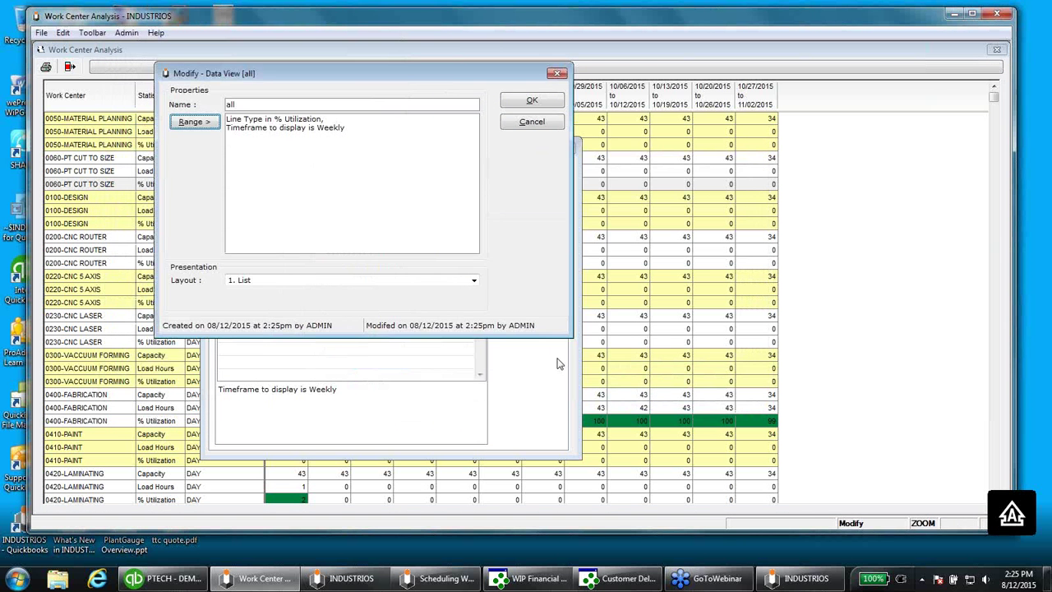
{"action": "left_click", "coordinate": [532, 105]}
{"action": "left_click", "coordinate": [540, 194]}
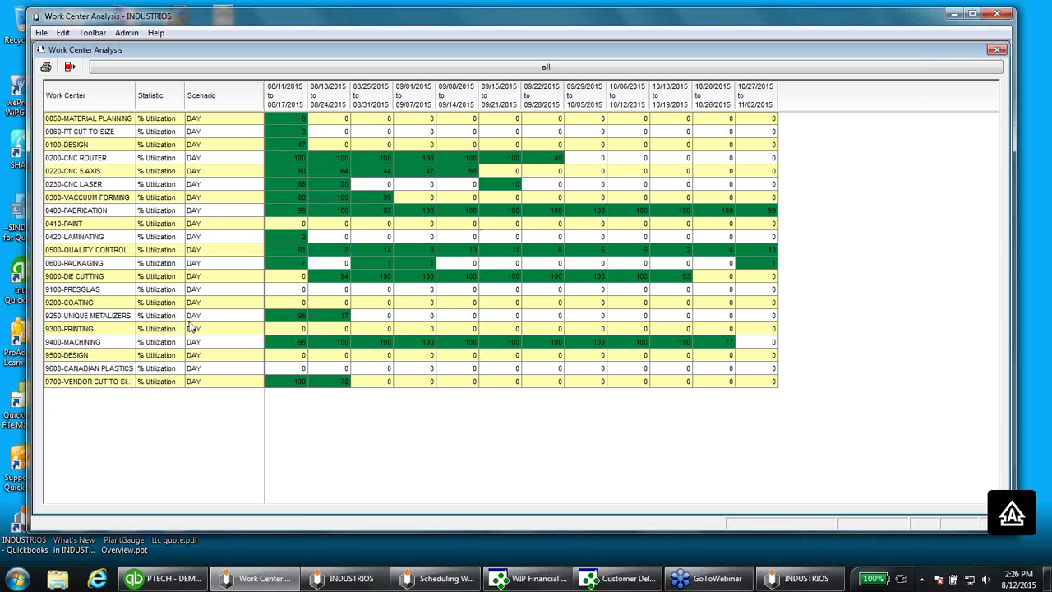
Close Work Center Analysis and open Material Availability Analysis for scenario DAY
{"action": "key", "text": "Escape"}
{"action": "double_click", "coordinate": [299, 91]}
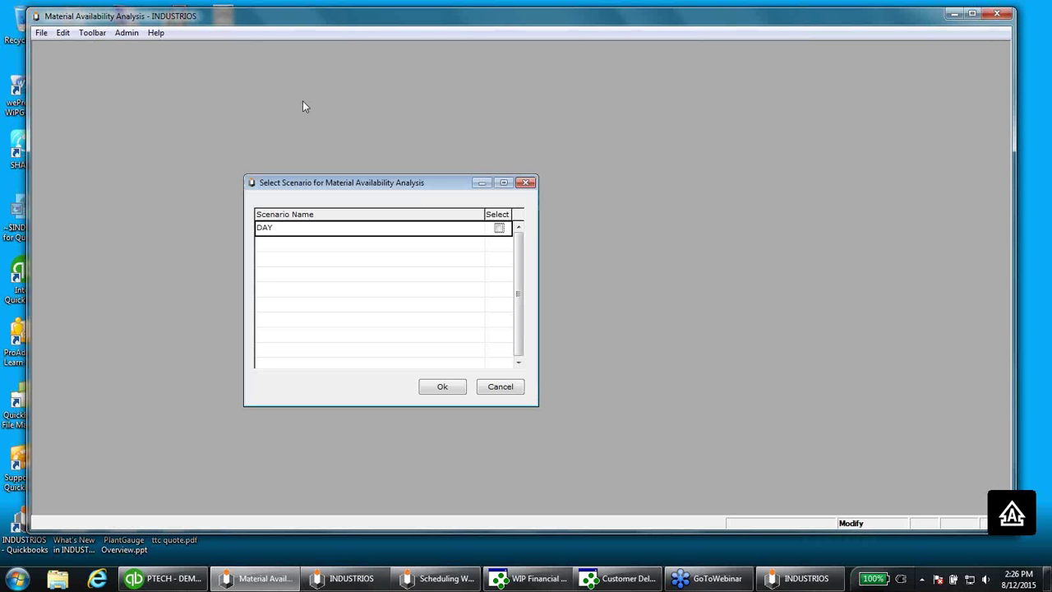
{"action": "left_click", "coordinate": [498, 227]}
{"action": "left_click", "coordinate": [444, 388]}
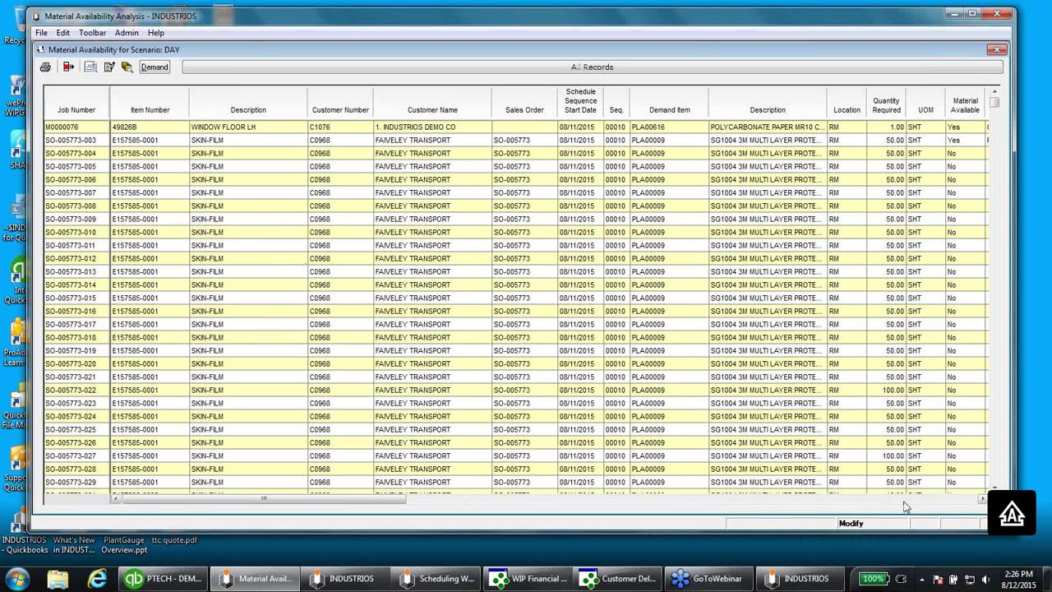
Sort the material availability records by Supply By Type, examine how demand is supplied, and close the analysis
{"action": "left_click", "coordinate": [904, 500]}
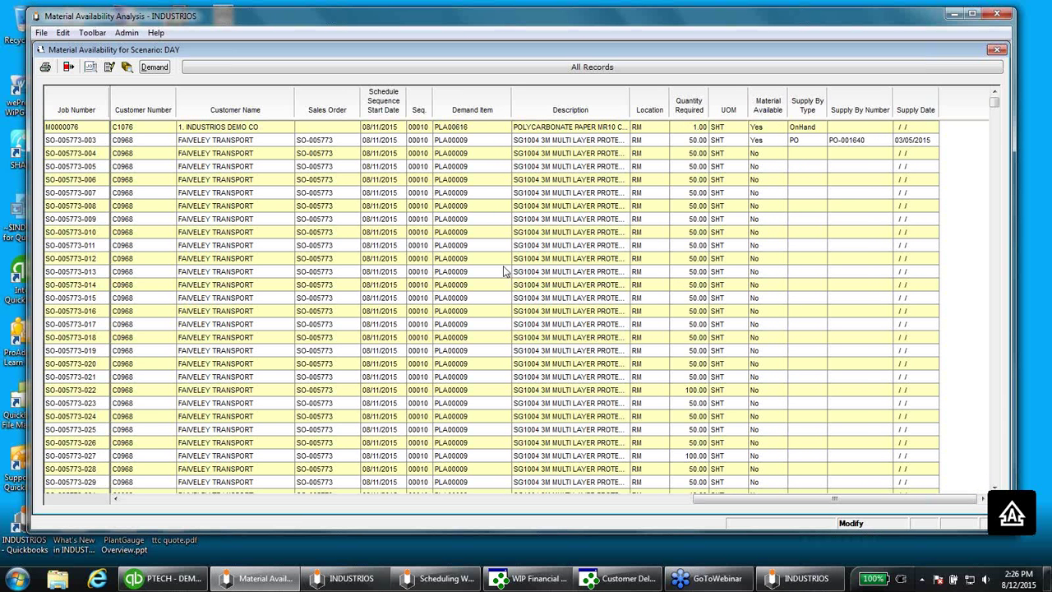
{"action": "left_click", "coordinate": [807, 106]}
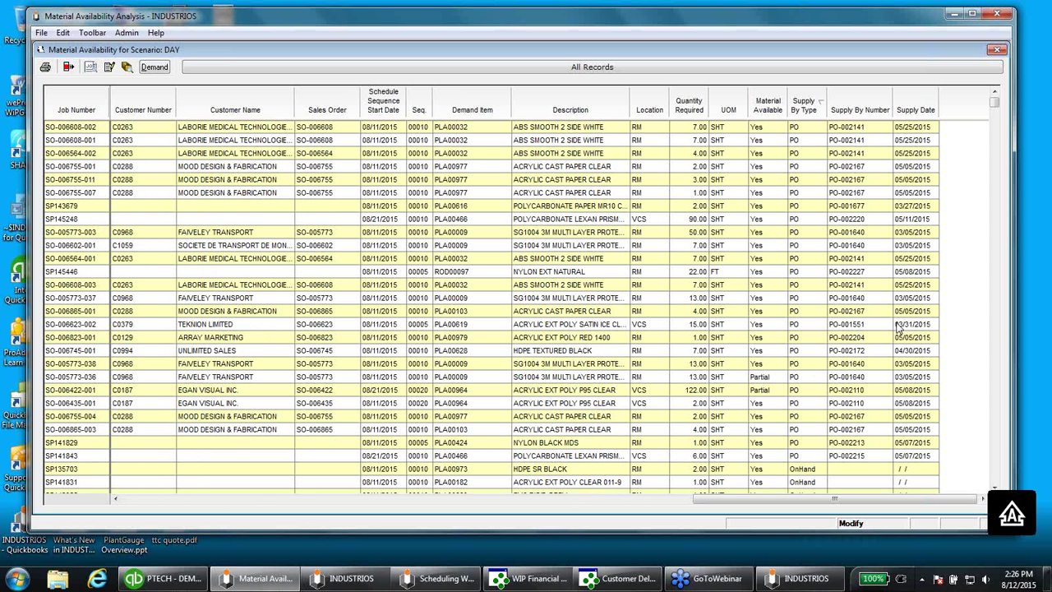
{"action": "left_click", "coordinate": [997, 434]}
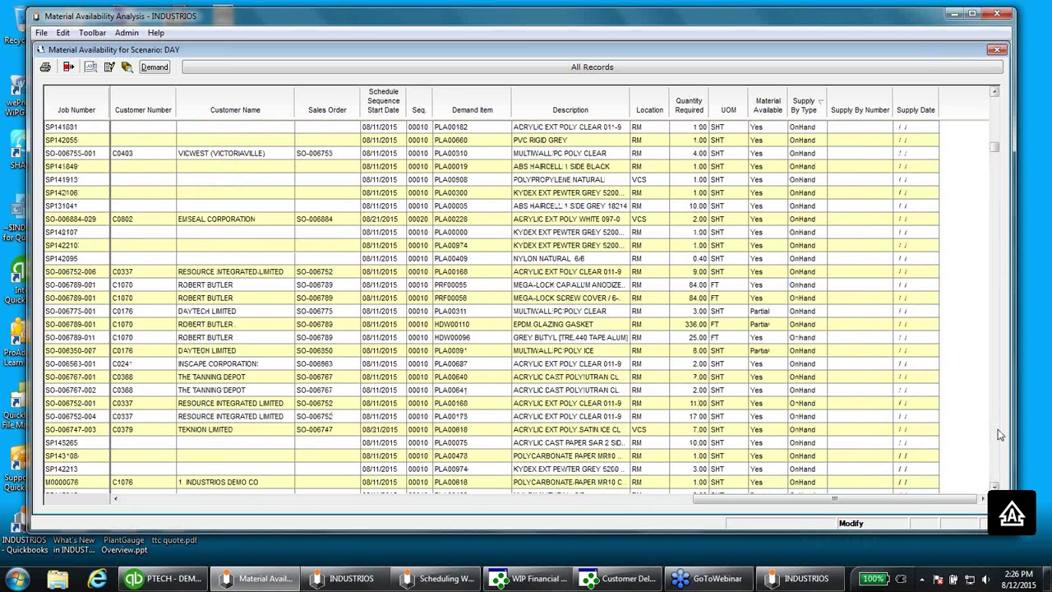
{"action": "left_click", "coordinate": [997, 433]}
{"action": "left_click", "coordinate": [997, 434]}
{"action": "left_click", "coordinate": [997, 434]}
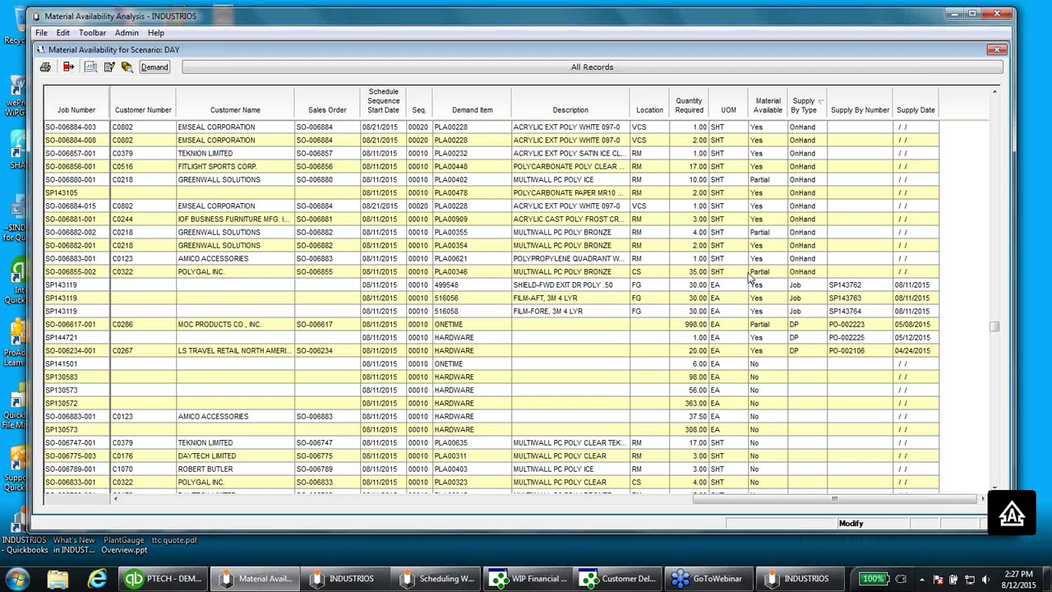
{"action": "key", "text": "Escape"}
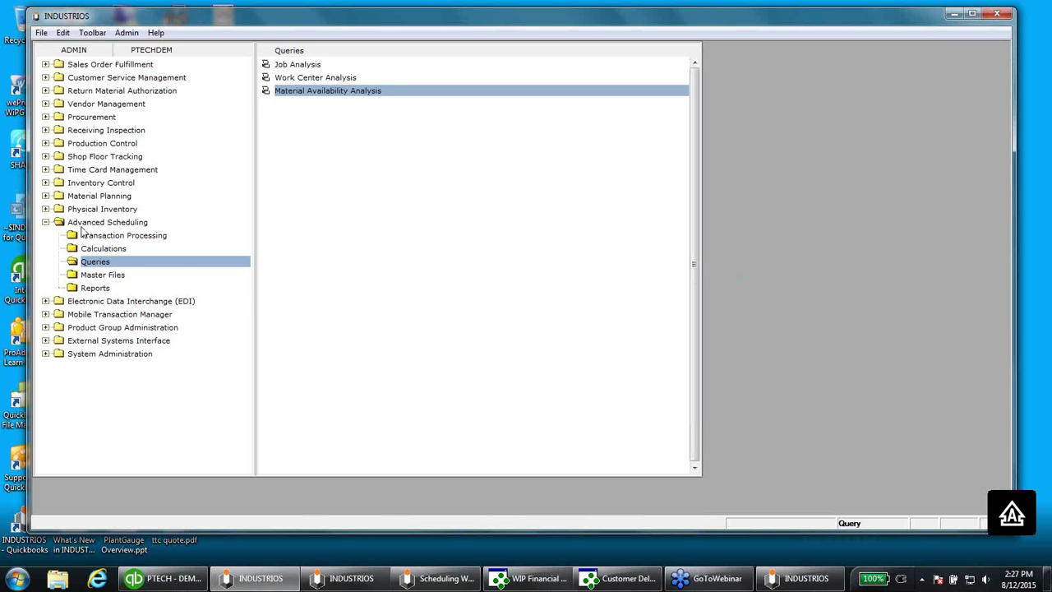
{"action": "left_click", "coordinate": [46, 223]}
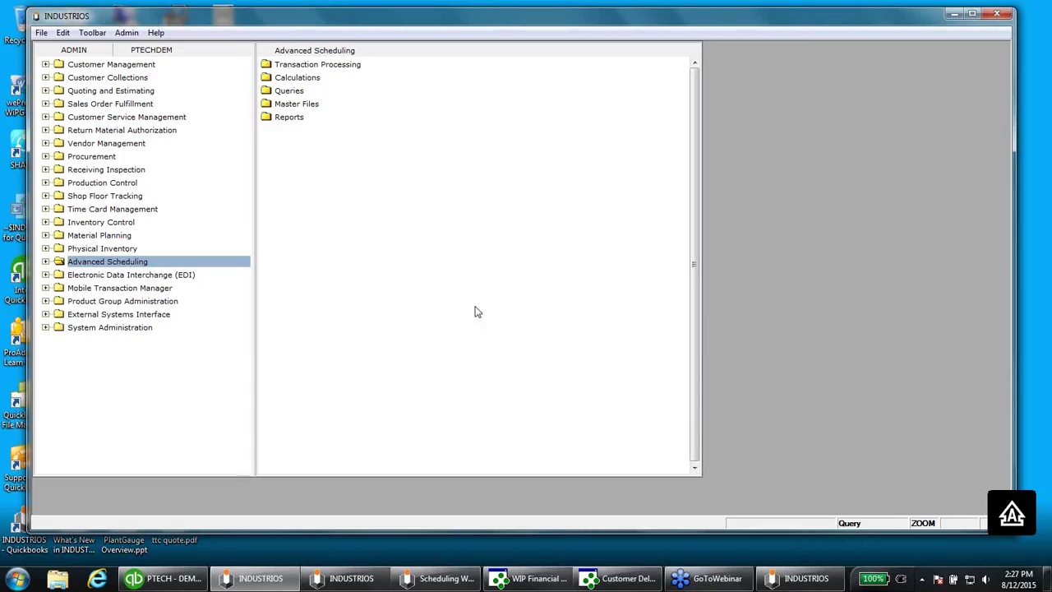
Bring up the QuickBooks Customer Centre and rearrange the INDUSTRIOS window so both programs are visible together
{"action": "left_click_drag", "start_coordinate": [1015, 426], "coordinate": [726, 398]}
{"action": "left_click_drag", "start_coordinate": [338, 16], "coordinate": [649, 50]}
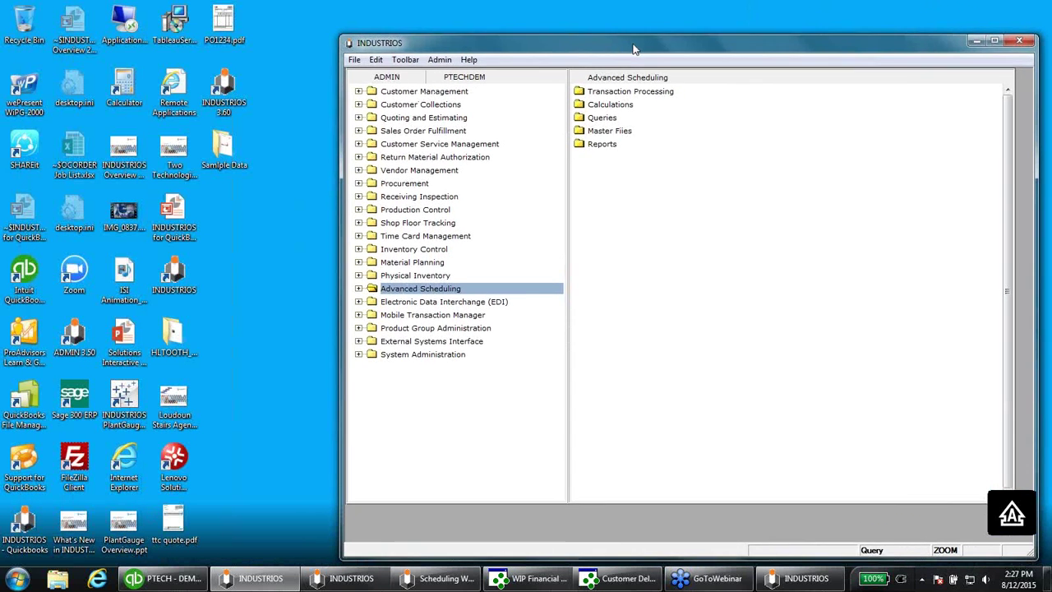
{"action": "left_click", "coordinate": [151, 582]}
{"action": "left_click", "coordinate": [751, 63]}
{"action": "left_click", "coordinate": [313, 212]}
{"action": "left_click", "coordinate": [304, 220]}
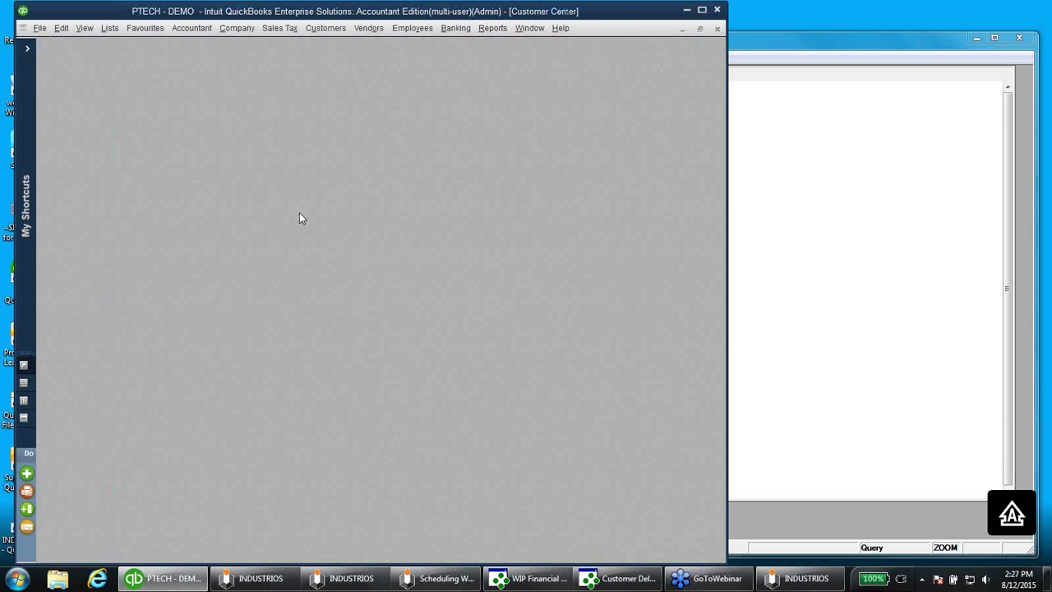
{"action": "left_click", "coordinate": [780, 46]}
{"action": "left_click_drag", "start_coordinate": [779, 47], "coordinate": [798, 281]}
Open the Sales Order Workbench from the Sales Order Fulfillment transactions in INDUSTRIOS
{"action": "left_click", "coordinate": [457, 364]}
{"action": "double_click", "coordinate": [651, 323]}
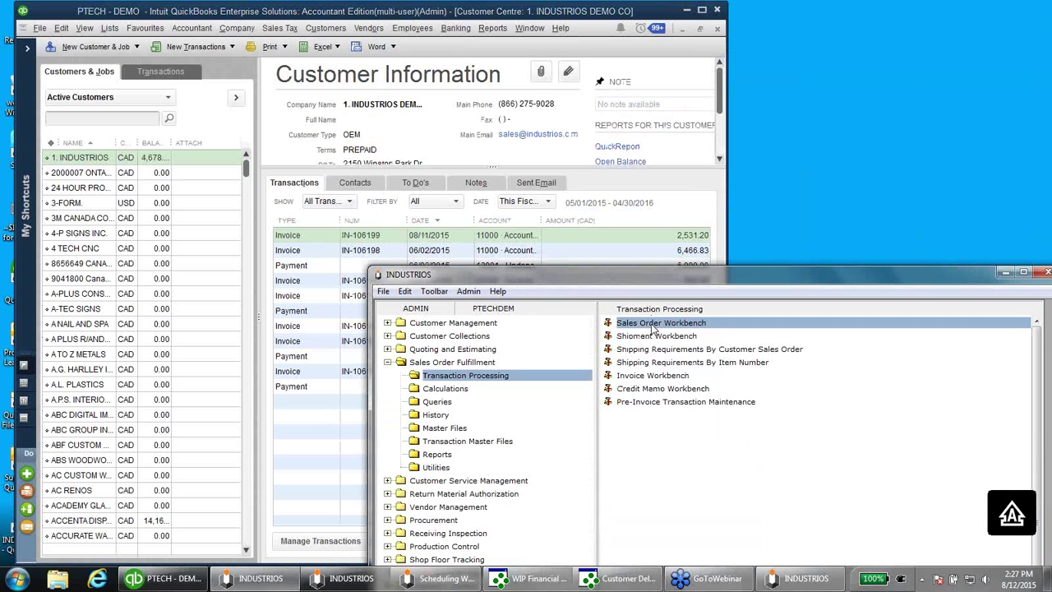
{"action": "double_click", "coordinate": [652, 323]}
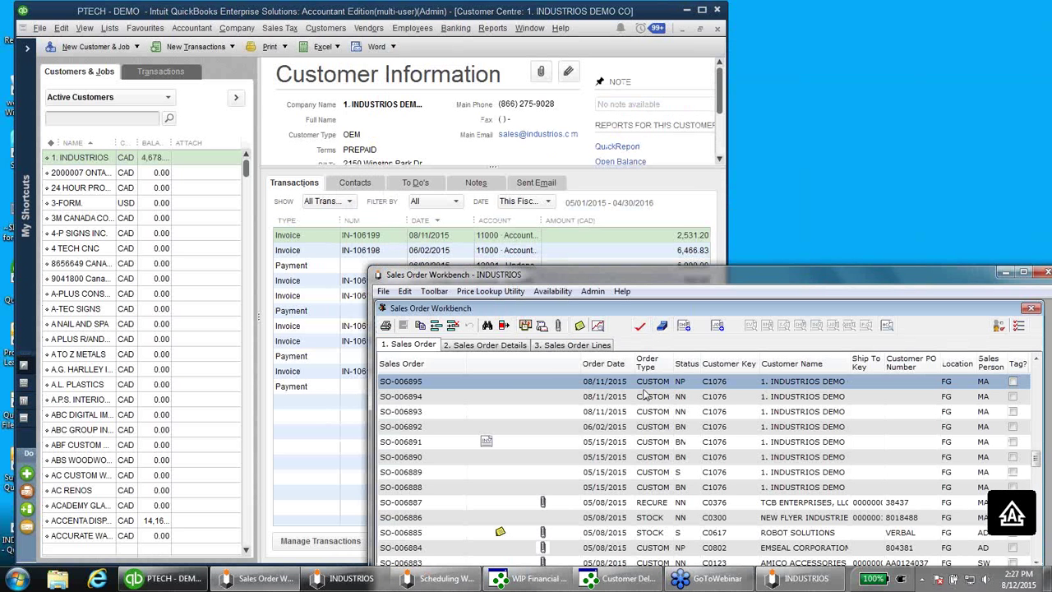
Create a shipment for the newest INDUSTRIOS DEMO CO sales order with a committed quantity of 1
{"action": "left_click", "coordinate": [684, 327]}
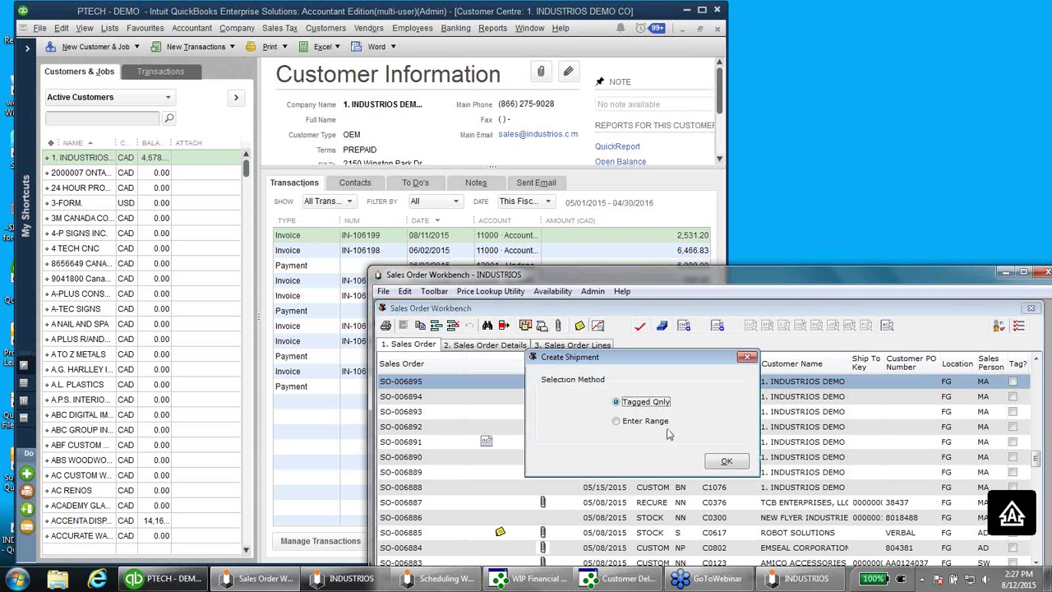
{"action": "left_click", "coordinate": [724, 462]}
{"action": "left_click_drag", "start_coordinate": [719, 278], "coordinate": [490, 55]}
{"action": "type", "text": "1"}
{"action": "left_click", "coordinate": [779, 480]}
{"action": "left_click", "coordinate": [421, 346]}
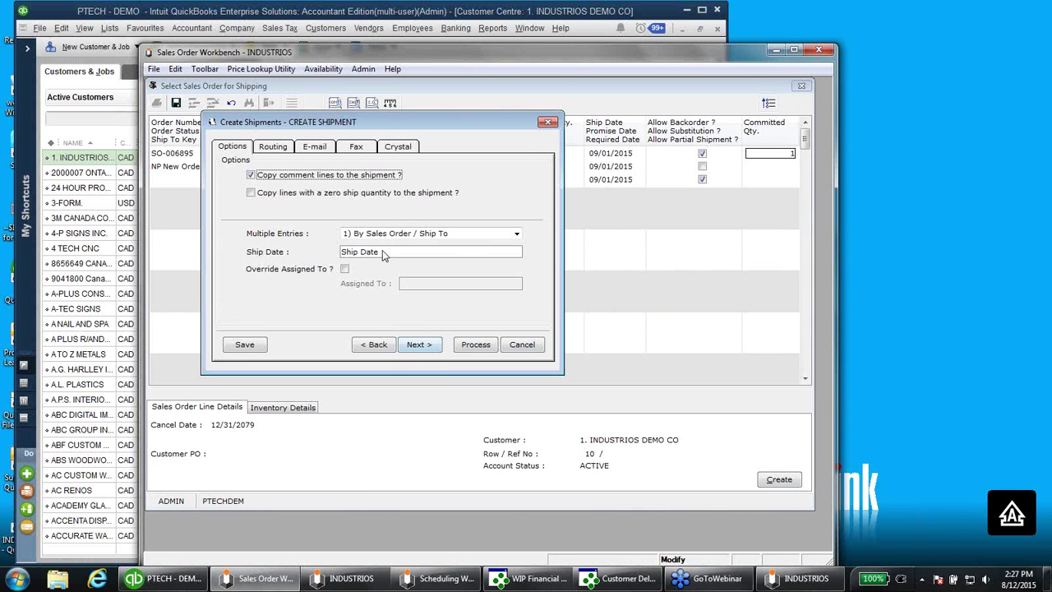
{"action": "left_click", "coordinate": [476, 345]}
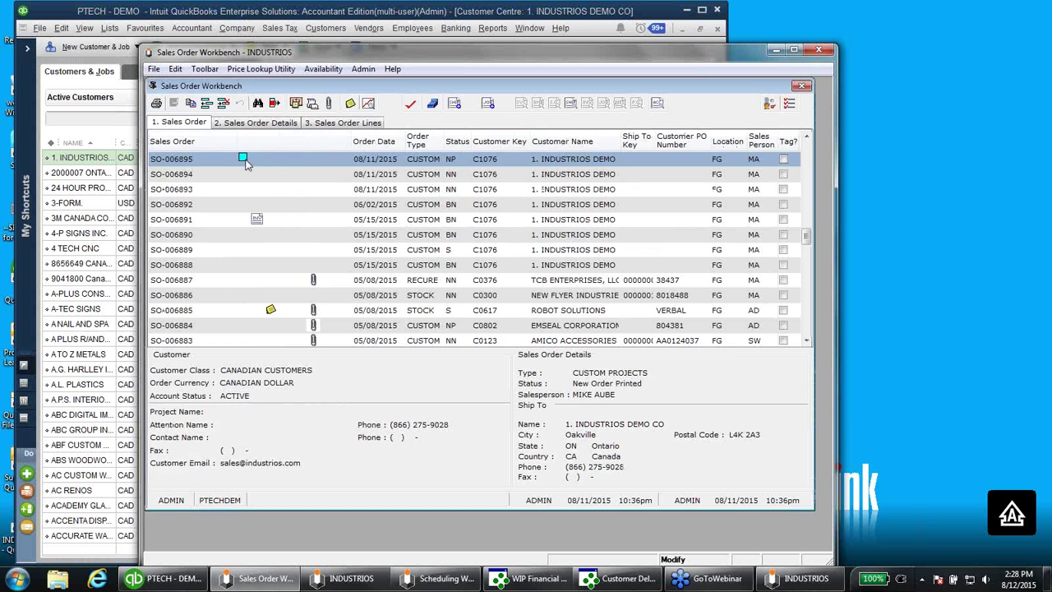
Open the new shipment's line items from the sales order and assign bin MCI2 to item 03-02-1541
{"action": "left_click", "coordinate": [571, 104]}
{"action": "left_click", "coordinate": [804, 493]}
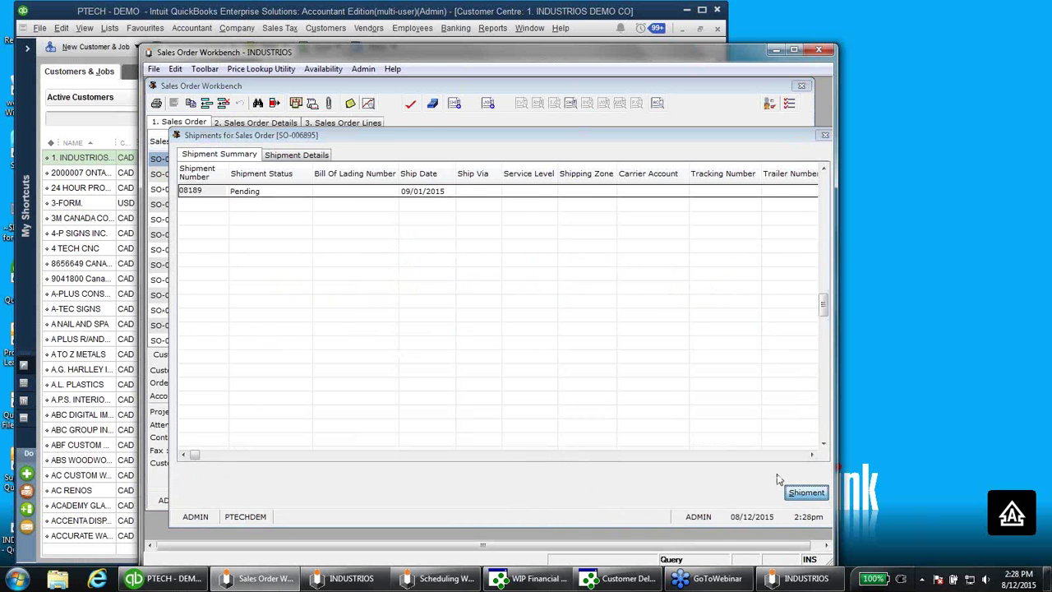
{"action": "left_click", "coordinate": [781, 480]}
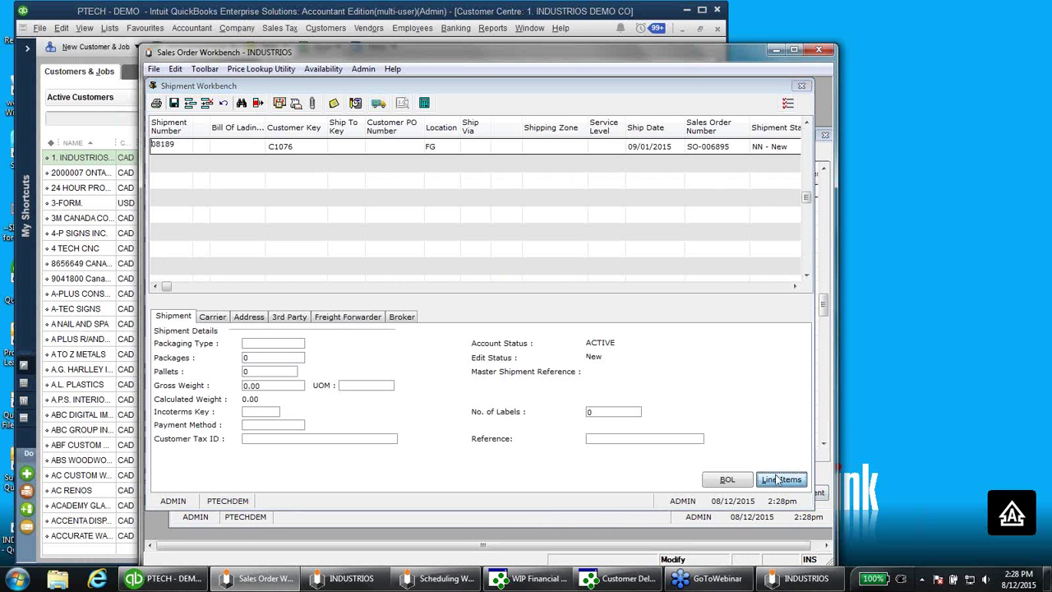
{"action": "left_click", "coordinate": [467, 174]}
{"action": "double_click", "coordinate": [469, 172]}
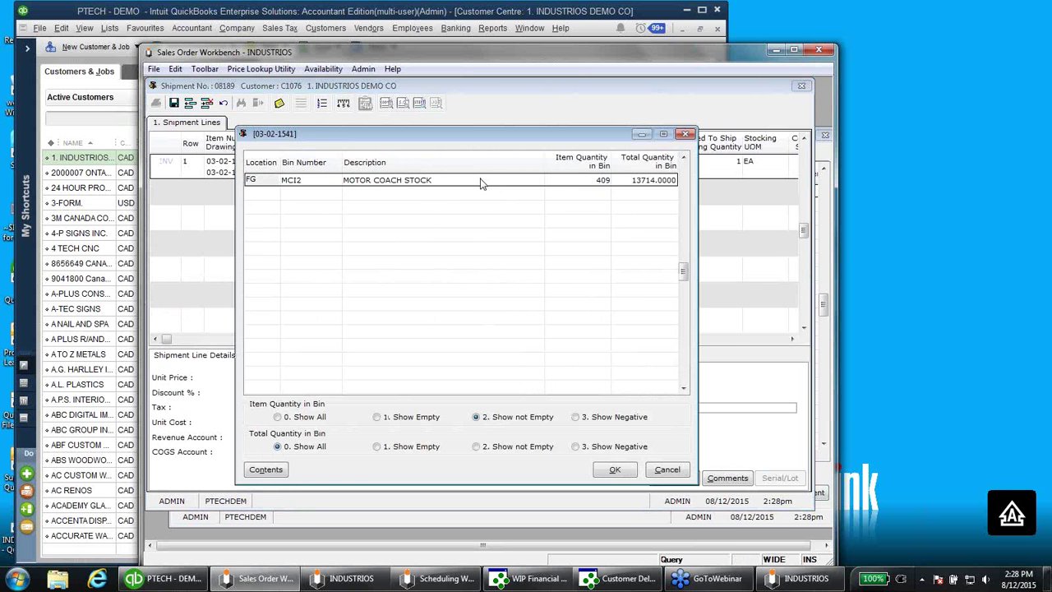
{"action": "double_click", "coordinate": [481, 181]}
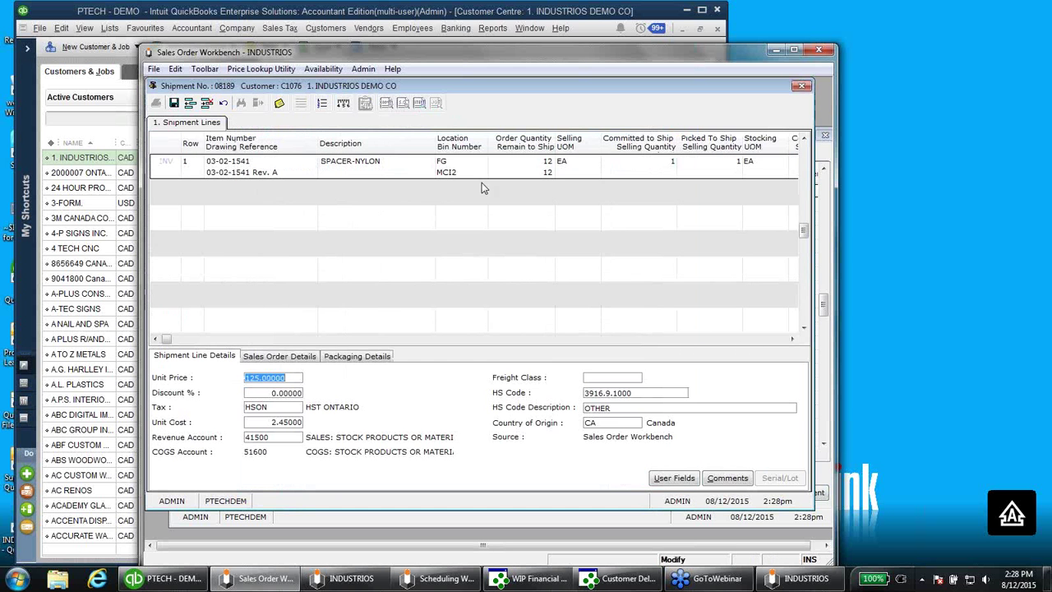
{"action": "left_click", "coordinate": [801, 86]}
Try to post the shipment, and view its Shipment Edit Report to check for errors
{"action": "left_click", "coordinate": [546, 318]}
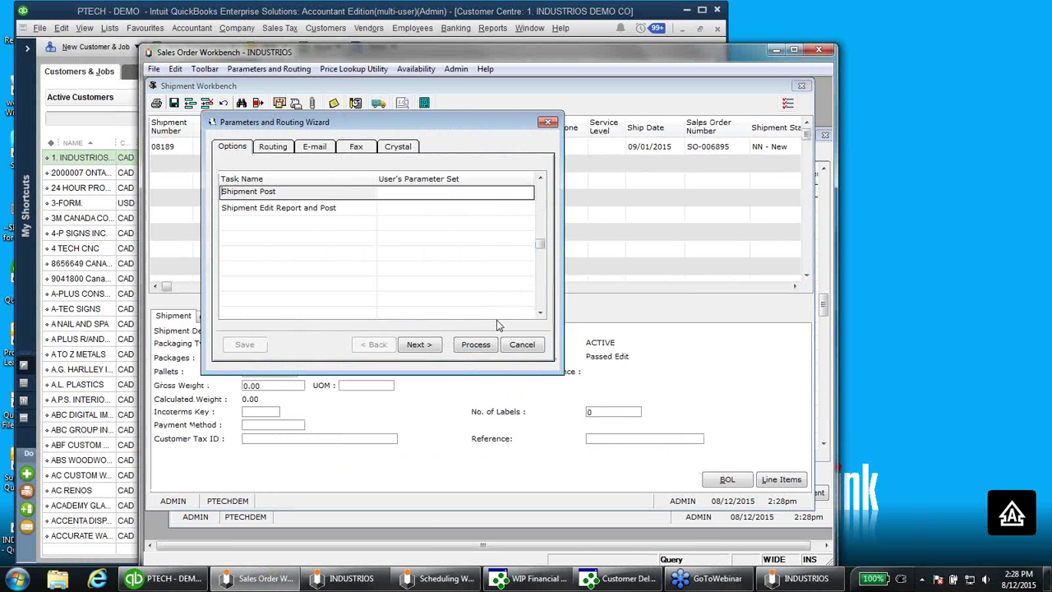
{"action": "left_click", "coordinate": [473, 344]}
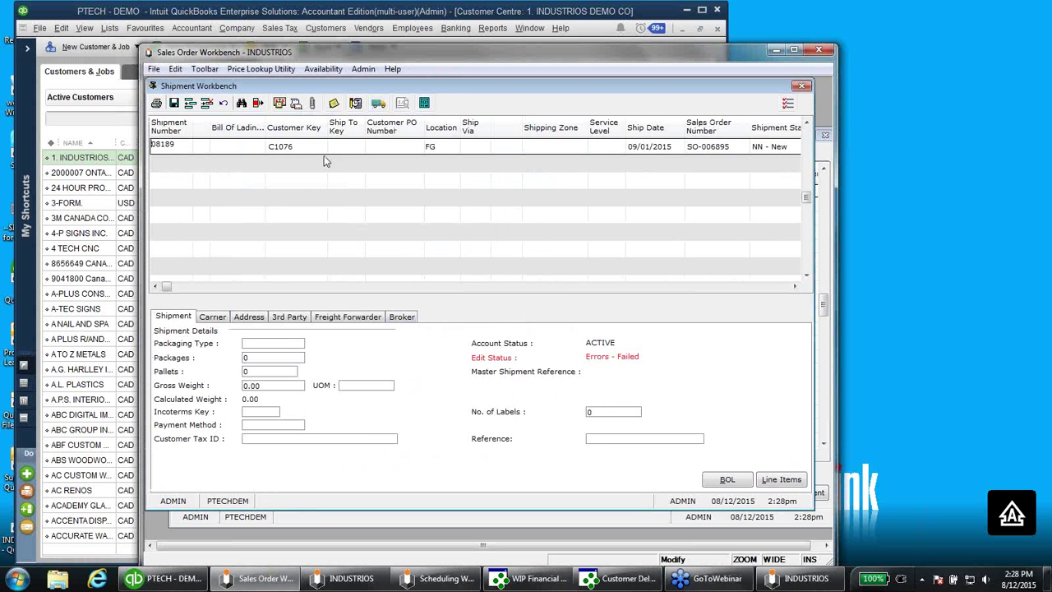
{"action": "left_click", "coordinate": [156, 102]}
{"action": "left_click", "coordinate": [284, 194]}
{"action": "left_click", "coordinate": [476, 344]}
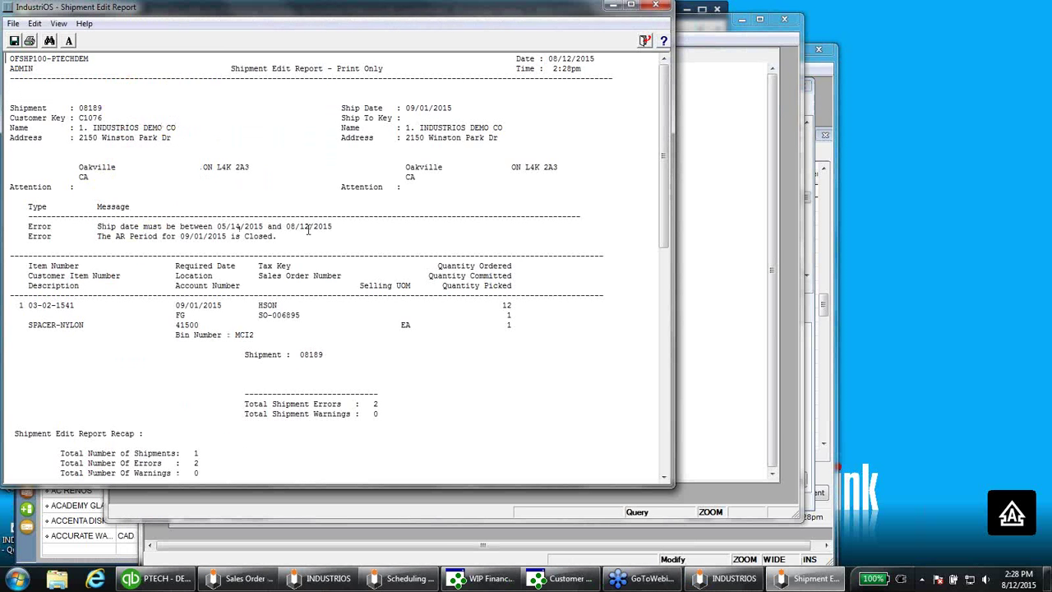
{"action": "left_click", "coordinate": [643, 41]}
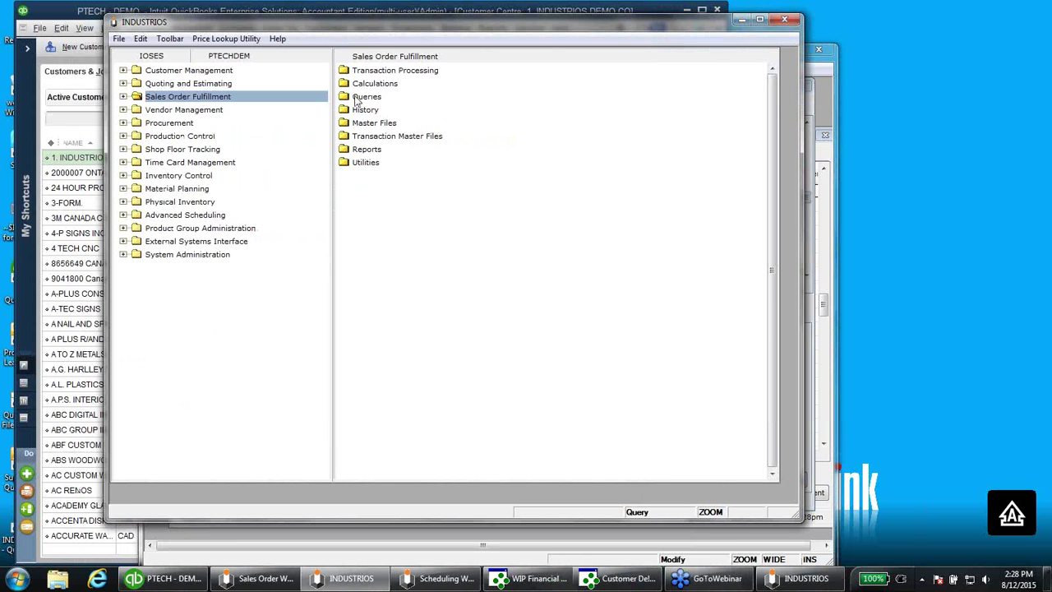
In the other INDUSTRIOS session's Shipment Workbench, set the last shipment's ship date to 08/12/2015 and save it
{"action": "double_click", "coordinate": [370, 71]}
{"action": "double_click", "coordinate": [372, 83]}
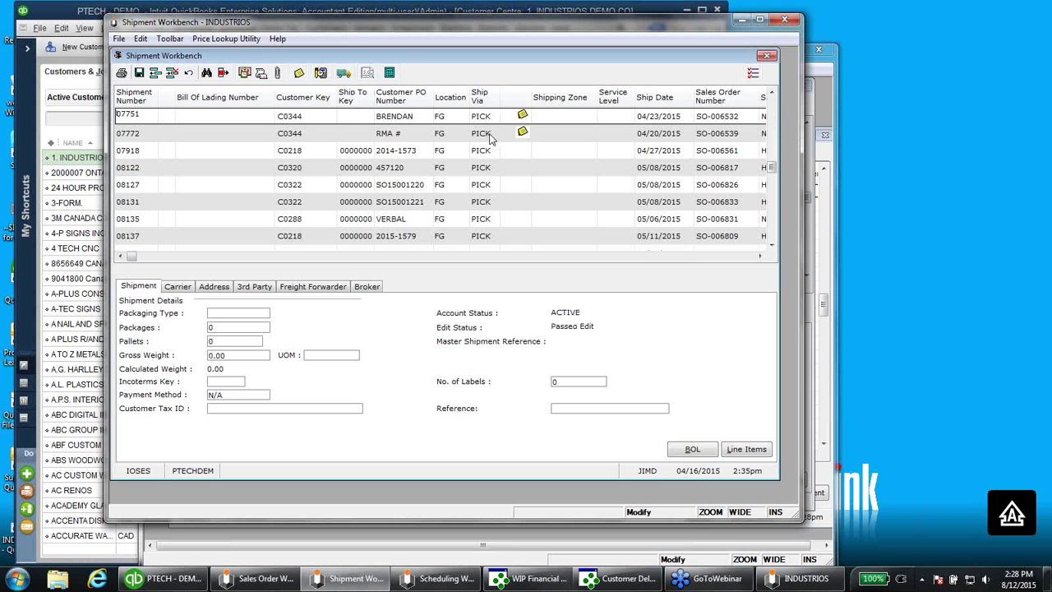
{"action": "key", "text": "ctrl+End"}
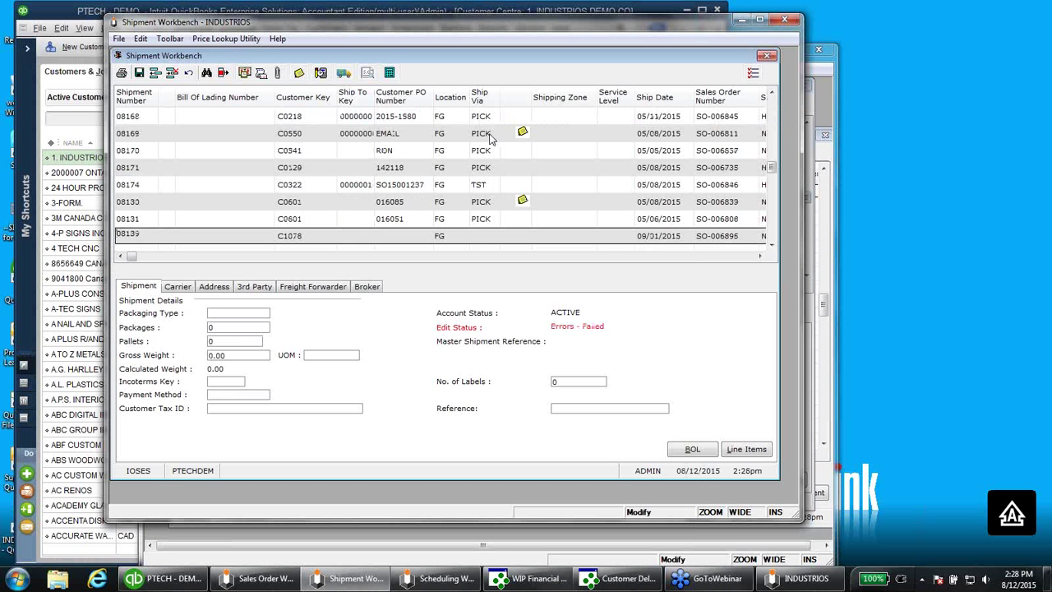
{"action": "left_click", "coordinate": [653, 234]}
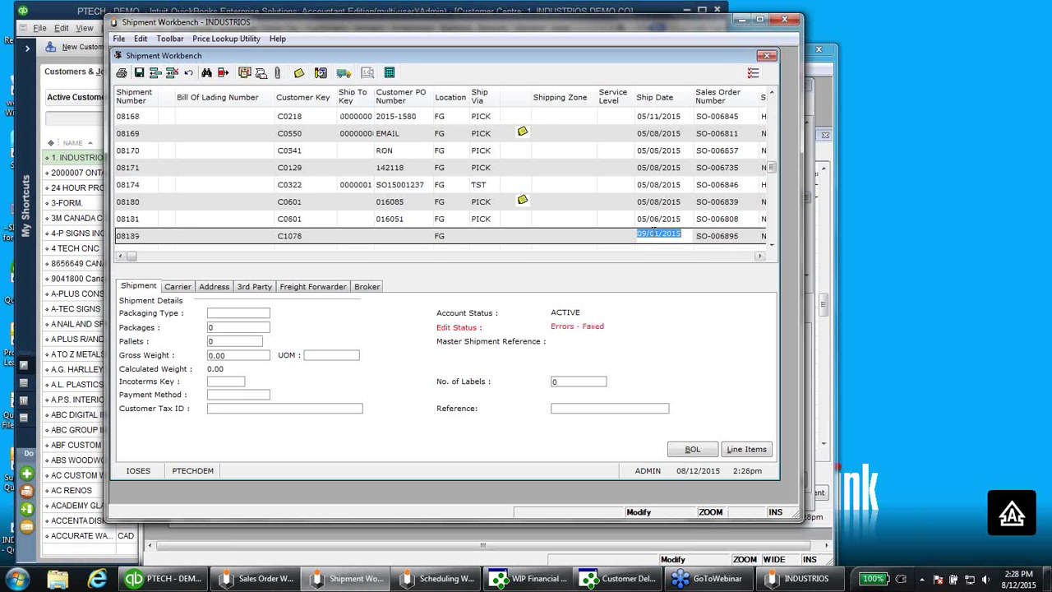
{"action": "type", "text": "08/12/"}
{"action": "key", "text": "Tab"}
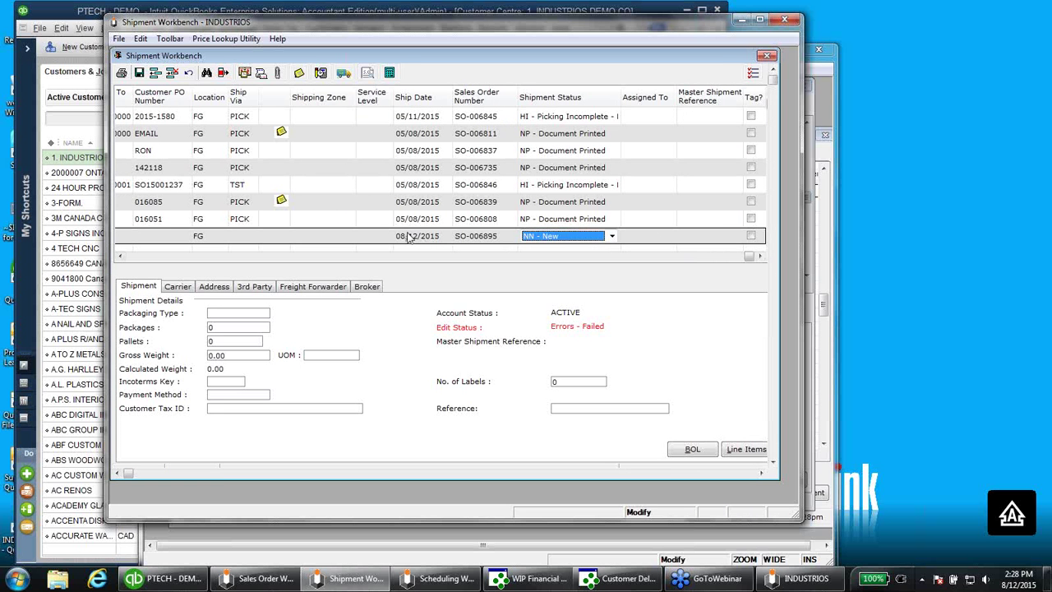
{"action": "left_click", "coordinate": [155, 72]}
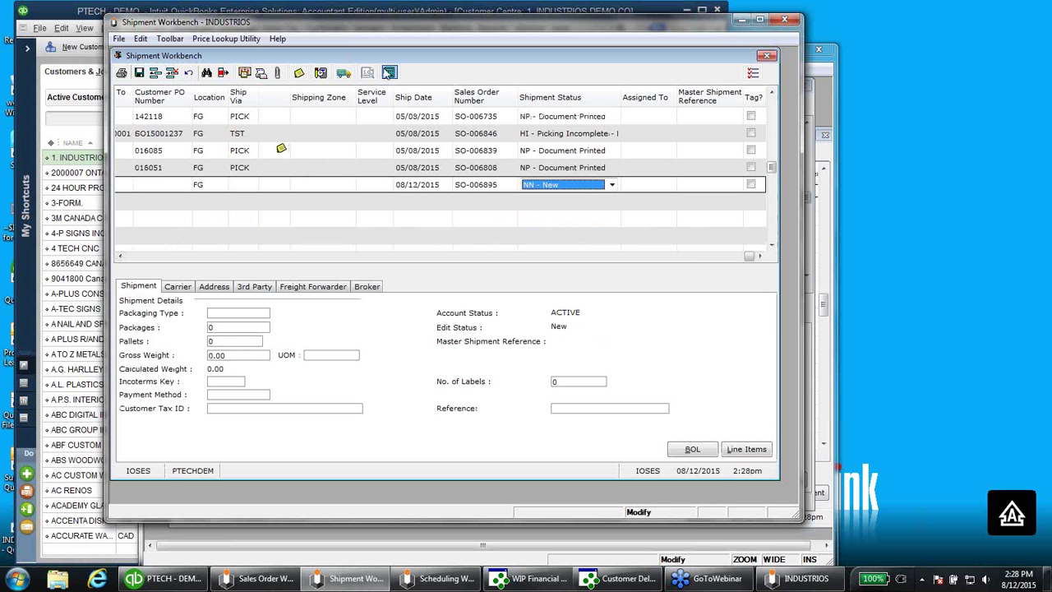
Process the Shipment Post task for the shipment dated 08/12/2015 and close the Shipment Workbench
{"action": "left_click", "coordinate": [389, 74]}
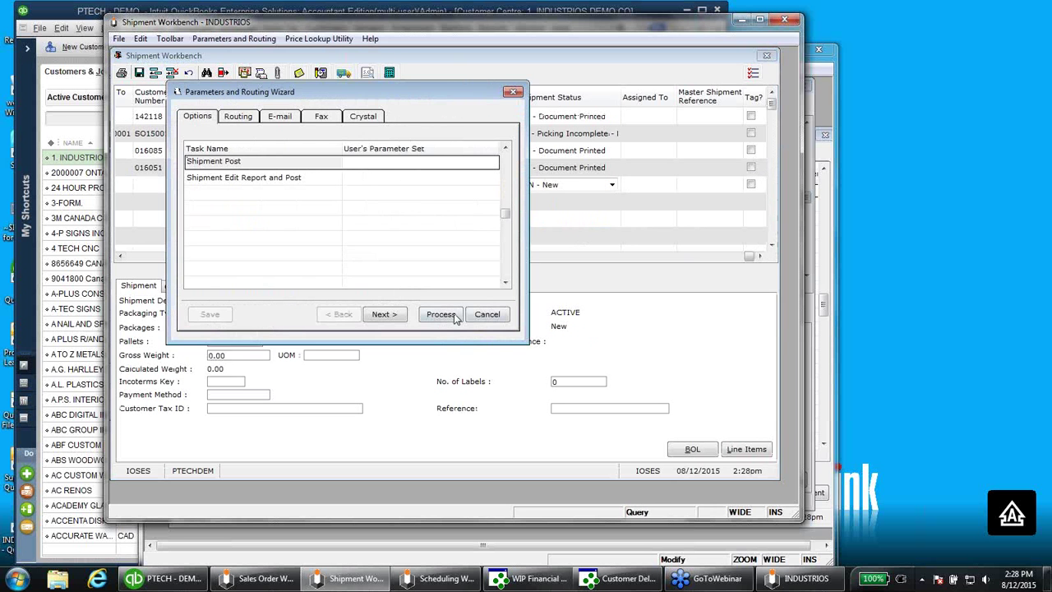
{"action": "left_click", "coordinate": [448, 317]}
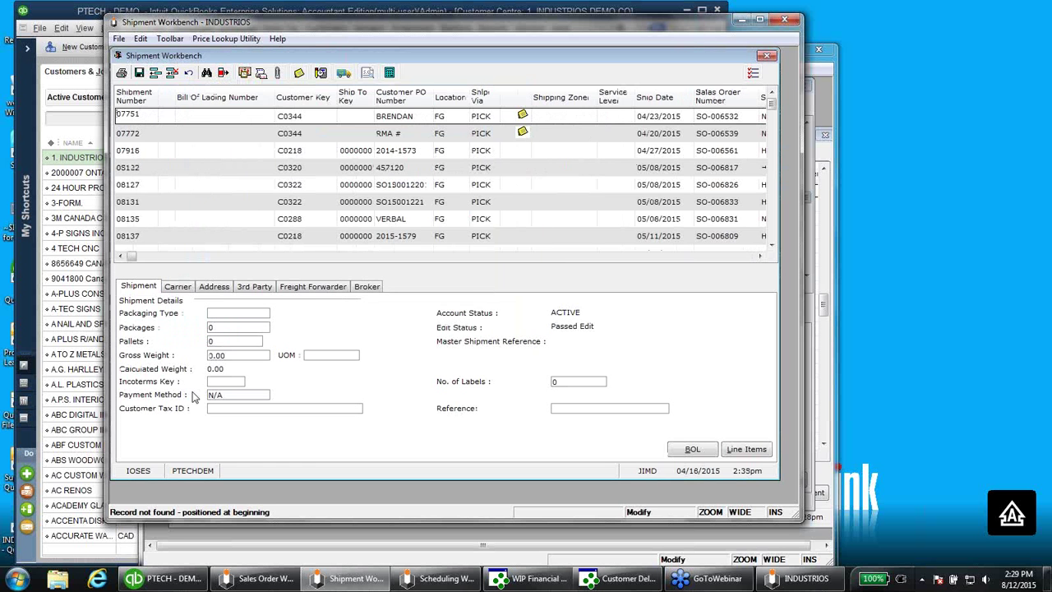
{"action": "left_click", "coordinate": [766, 55]}
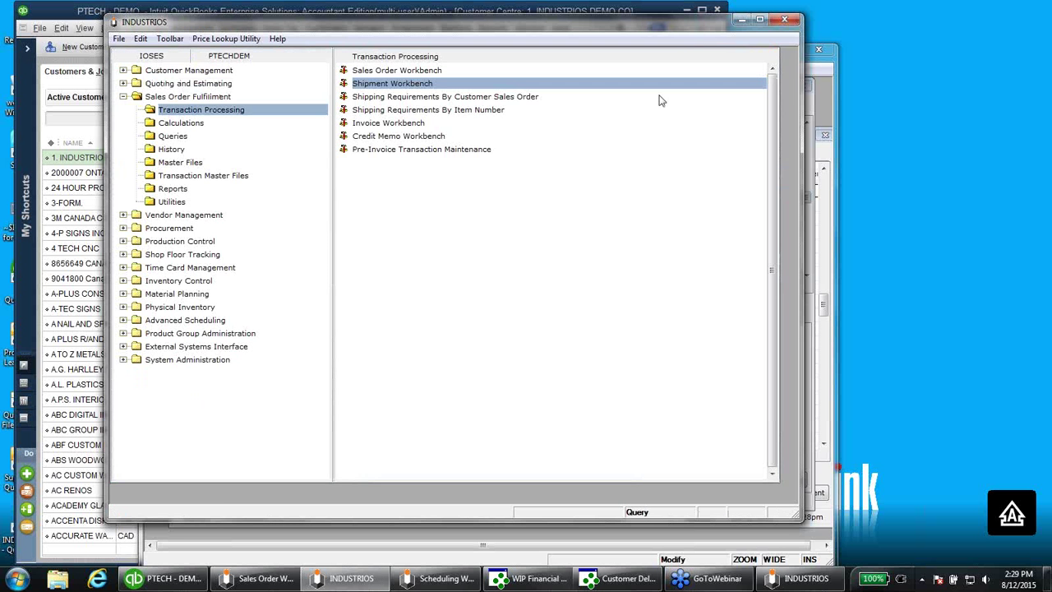
Open the Invoice Workbench and arrange it beside the QuickBooks Customer Centre, narrowing the customer list to show more transaction details
{"action": "double_click", "coordinate": [403, 122]}
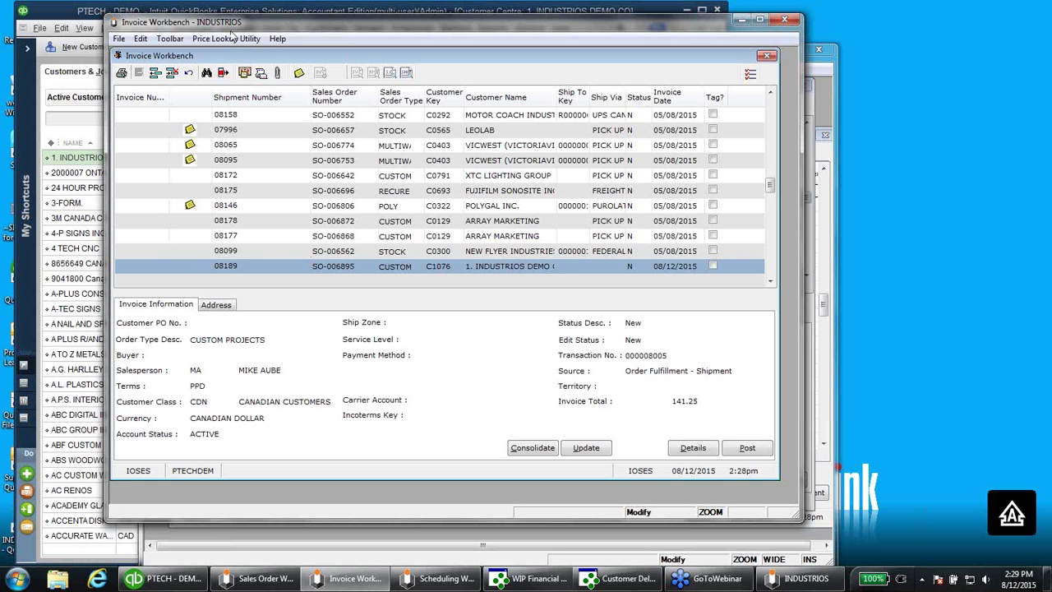
{"action": "left_click_drag", "start_coordinate": [232, 26], "coordinate": [450, 74]}
{"action": "left_click_drag", "start_coordinate": [223, 56], "coordinate": [427, 113]}
{"action": "left_click", "coordinate": [980, 111]}
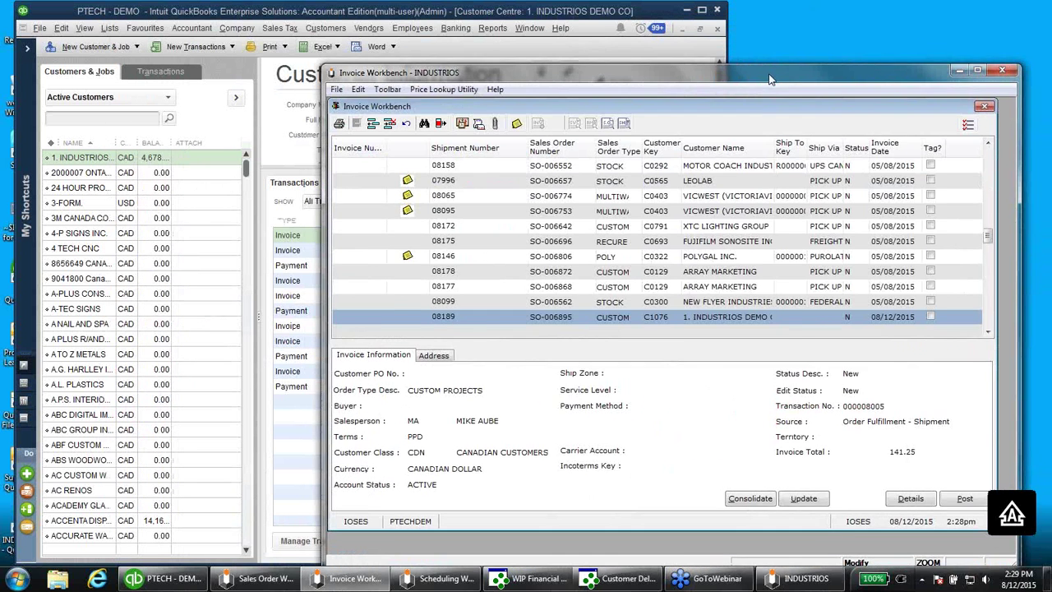
{"action": "left_click_drag", "start_coordinate": [768, 75], "coordinate": [839, 146]}
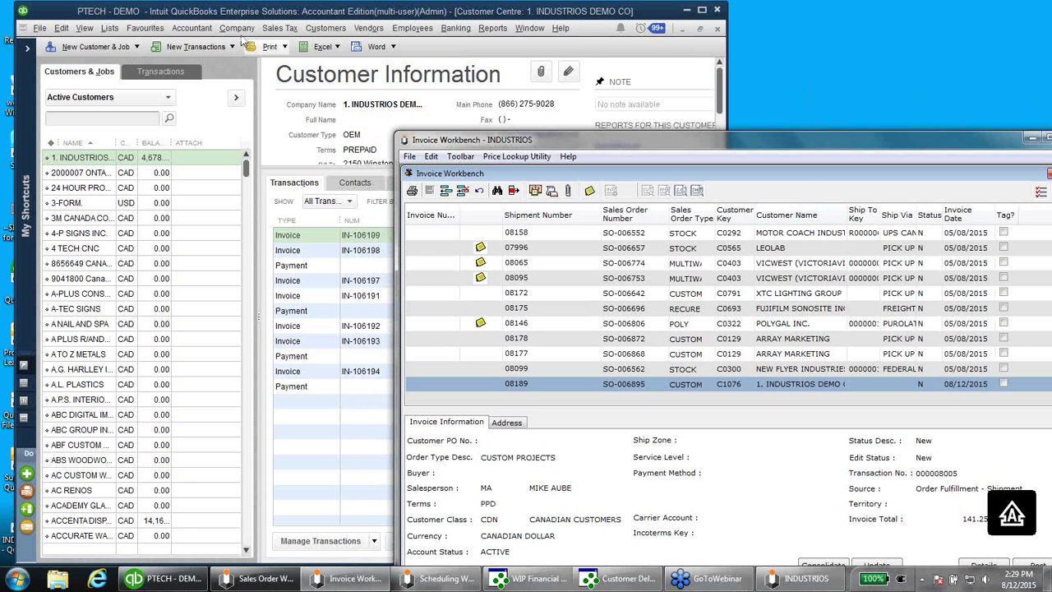
{"action": "left_click_drag", "start_coordinate": [258, 79], "coordinate": [215, 79]}
{"action": "left_click", "coordinate": [755, 138]}
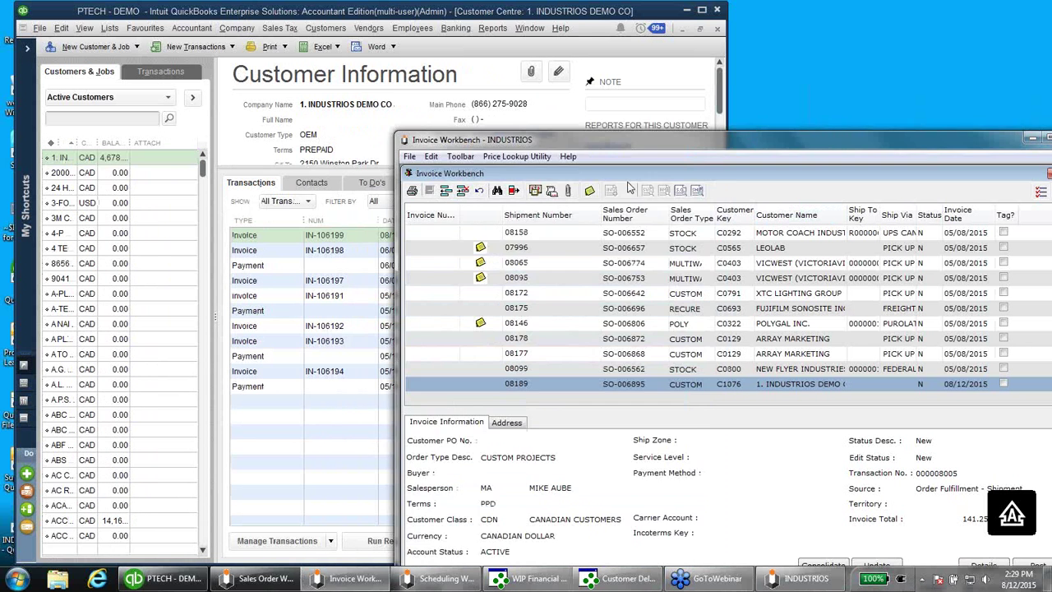
Tag the INDUSTRIOS DEMO CO invoice dated 08/12/2015 and process the Invoice Post task for it
{"action": "left_click_drag", "start_coordinate": [807, 148], "coordinate": [724, 145]}
{"action": "left_click", "coordinate": [915, 381]}
{"action": "left_click", "coordinate": [951, 563]}
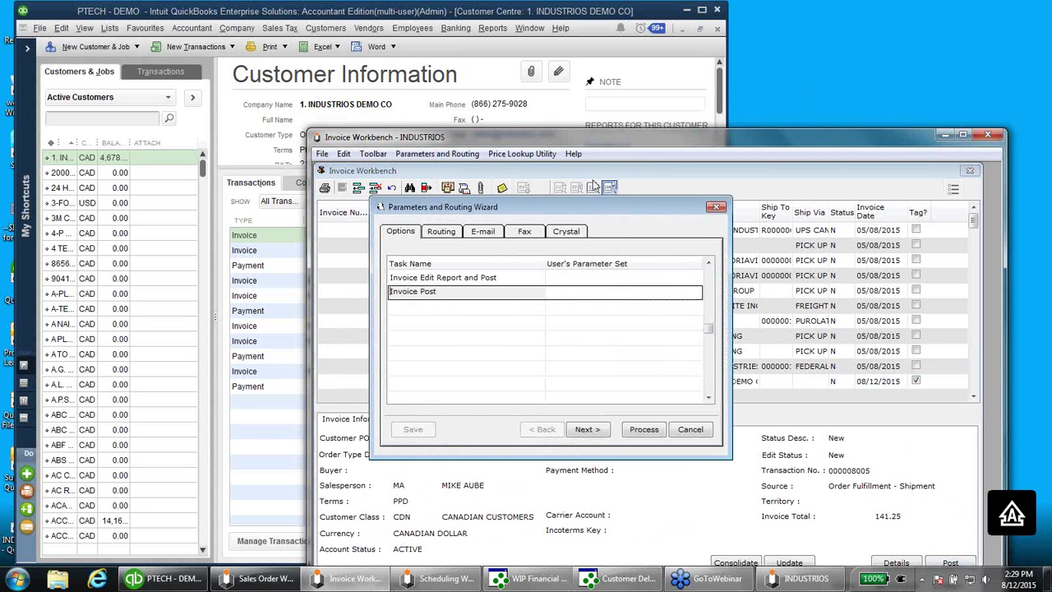
{"action": "left_click", "coordinate": [641, 430]}
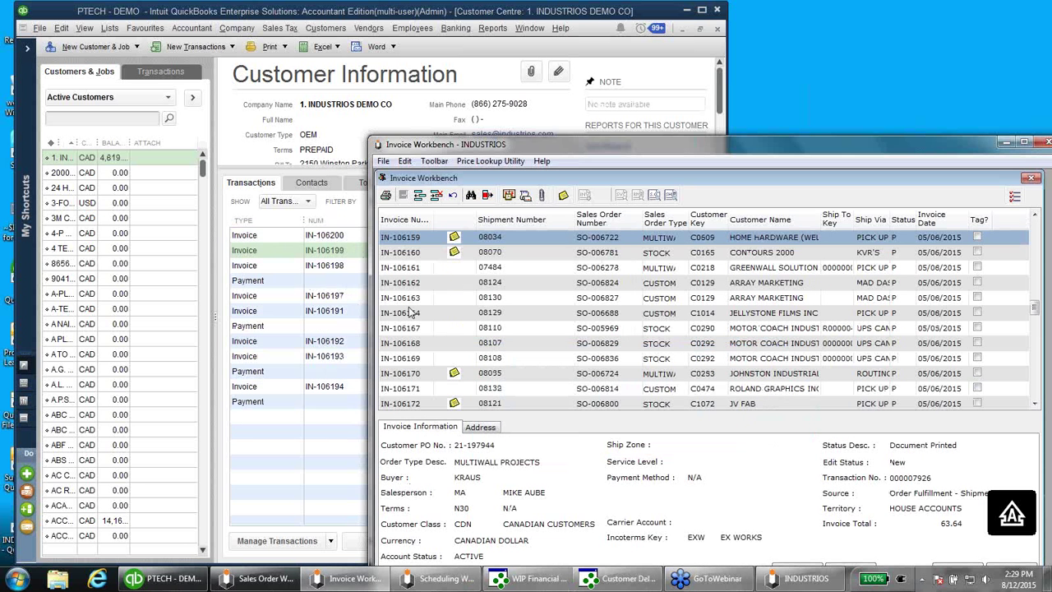
Check the newest 08/12/2015 invoice in the customer's QuickBooks transactions and in the INDUSTRIOS Invoice/Credit Memo History
{"action": "left_click", "coordinate": [332, 237]}
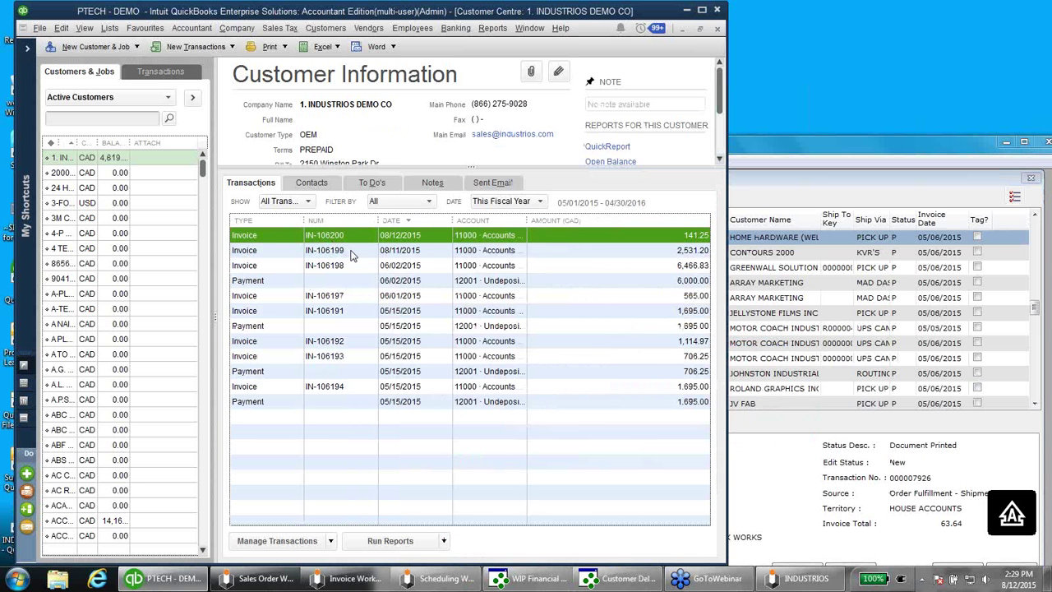
{"action": "left_click", "coordinate": [825, 178]}
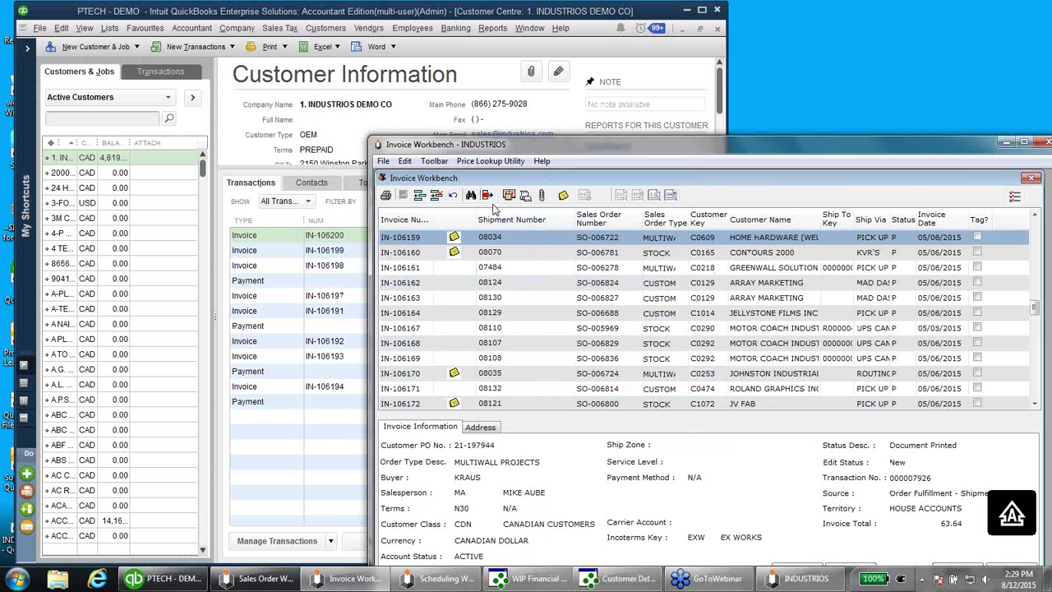
{"action": "key", "text": "Escape"}
{"action": "left_click", "coordinate": [436, 271]}
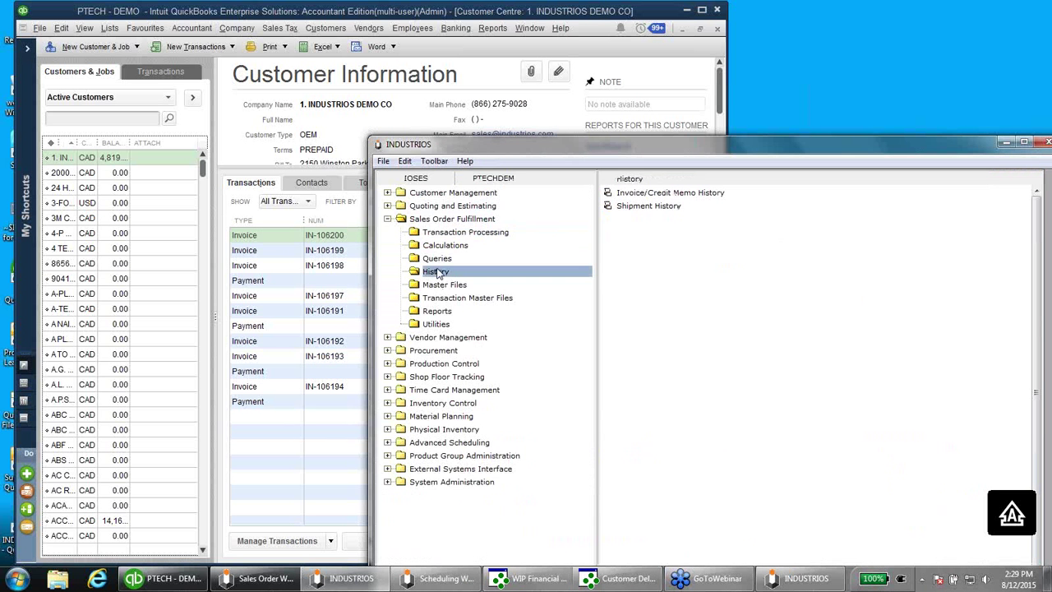
{"action": "double_click", "coordinate": [649, 193]}
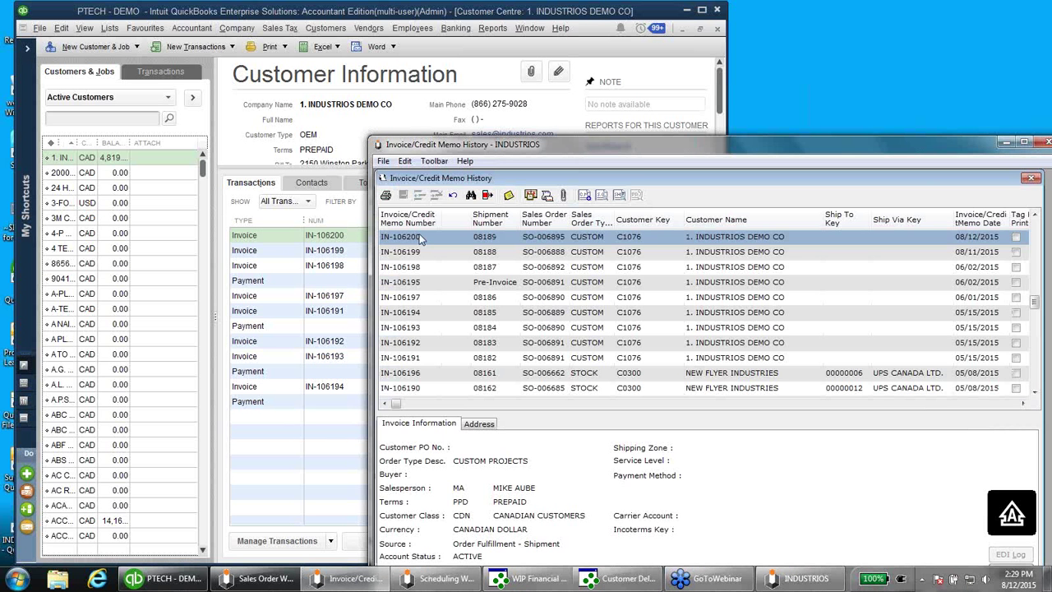
Open the newest 08/12/2015 invoice in QuickBooks, examine its lines and totals, and close it
{"action": "left_click_drag", "start_coordinate": [538, 148], "coordinate": [609, 156]}
{"action": "left_click", "coordinate": [315, 236]}
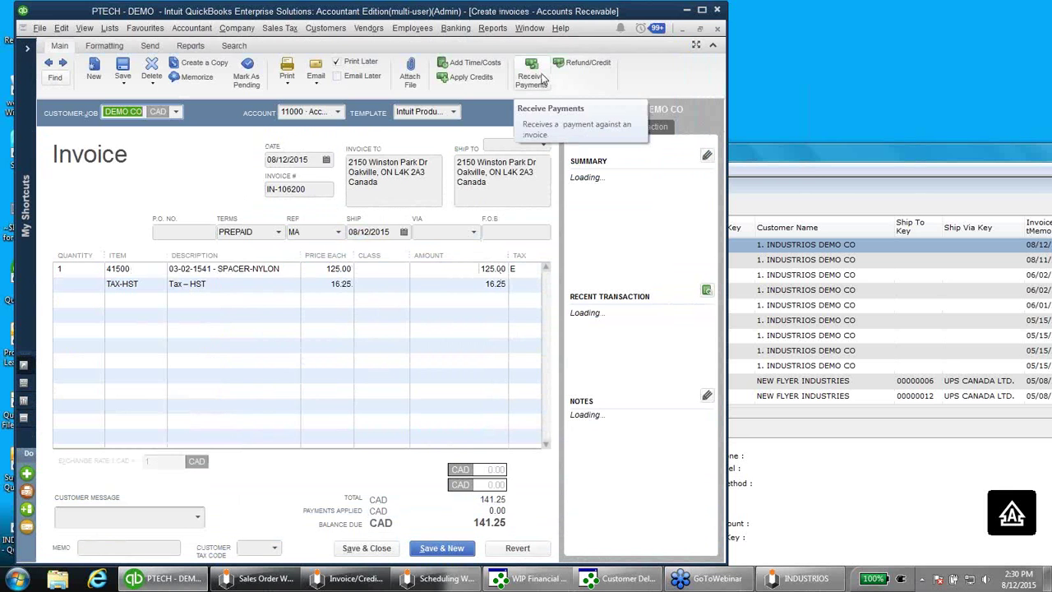
{"action": "left_click", "coordinate": [814, 161]}
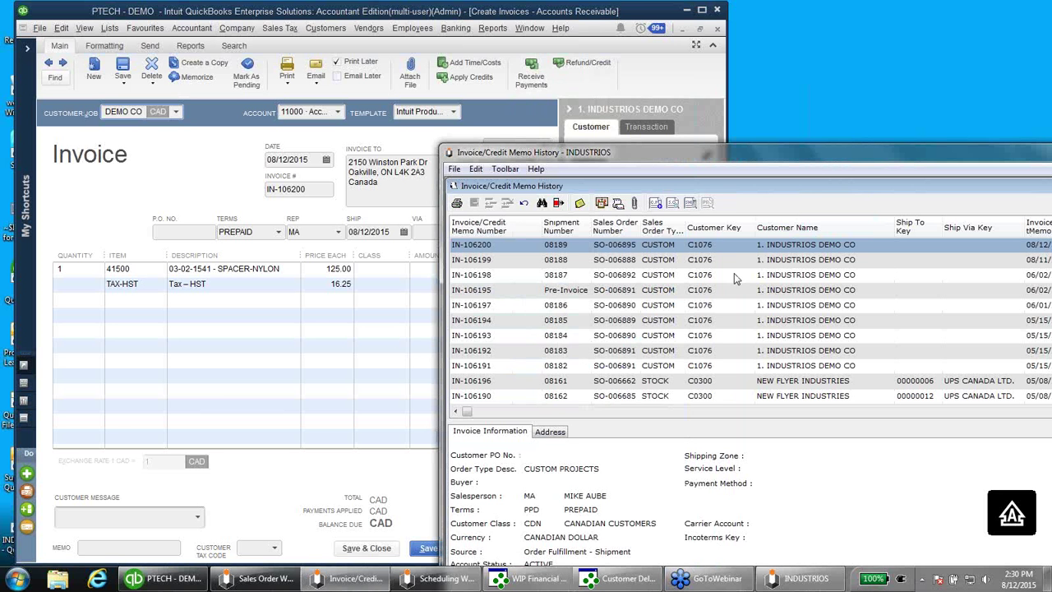
{"action": "left_click", "coordinate": [720, 31]}
{"action": "left_click", "coordinate": [719, 31]}
Close the Invoice/Credit Memo History in INDUSTRIOS and open the Procurement module's Voucher Workbench
{"action": "left_click", "coordinate": [740, 152]}
{"action": "left_click_drag", "start_coordinate": [673, 157], "coordinate": [556, 126]}
{"action": "key", "text": "Escape"}
{"action": "left_click", "coordinate": [380, 326]}
{"action": "left_click", "coordinate": [345, 323]}
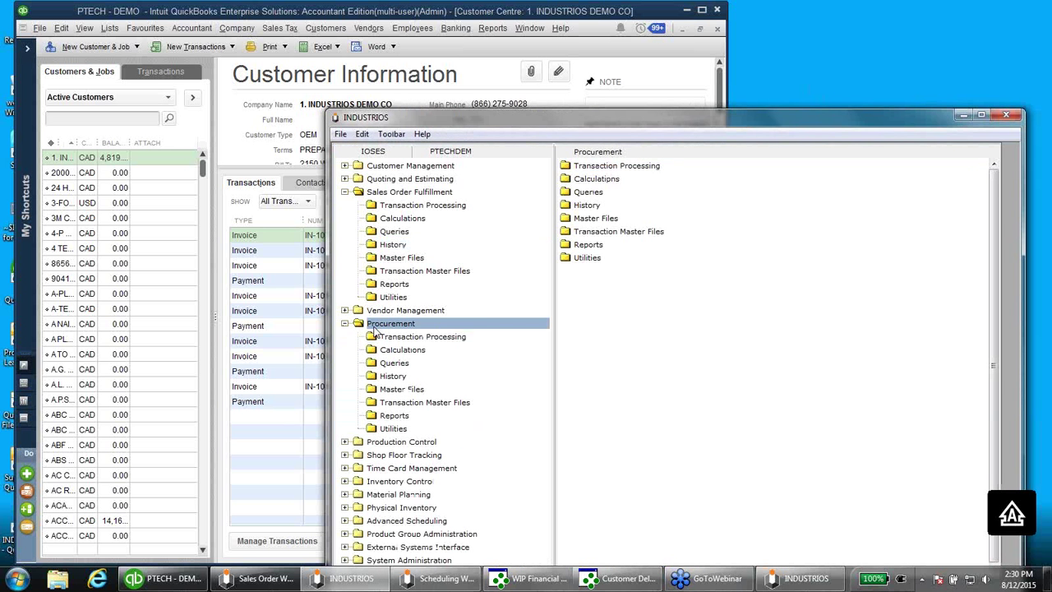
{"action": "left_click", "coordinate": [407, 337]}
{"action": "left_click", "coordinate": [612, 194]}
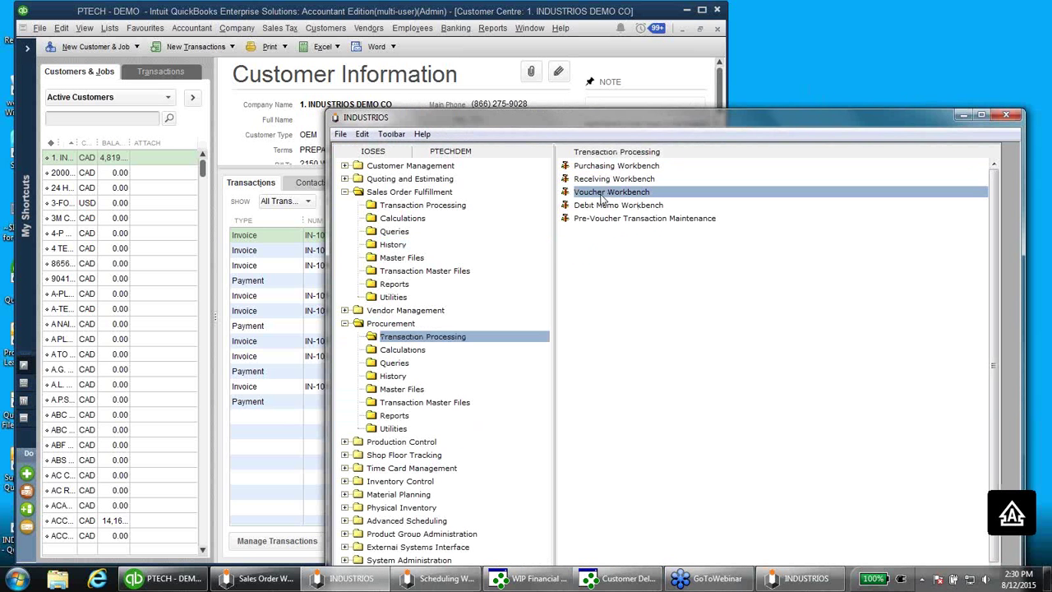
{"action": "double_click", "coordinate": [610, 194]}
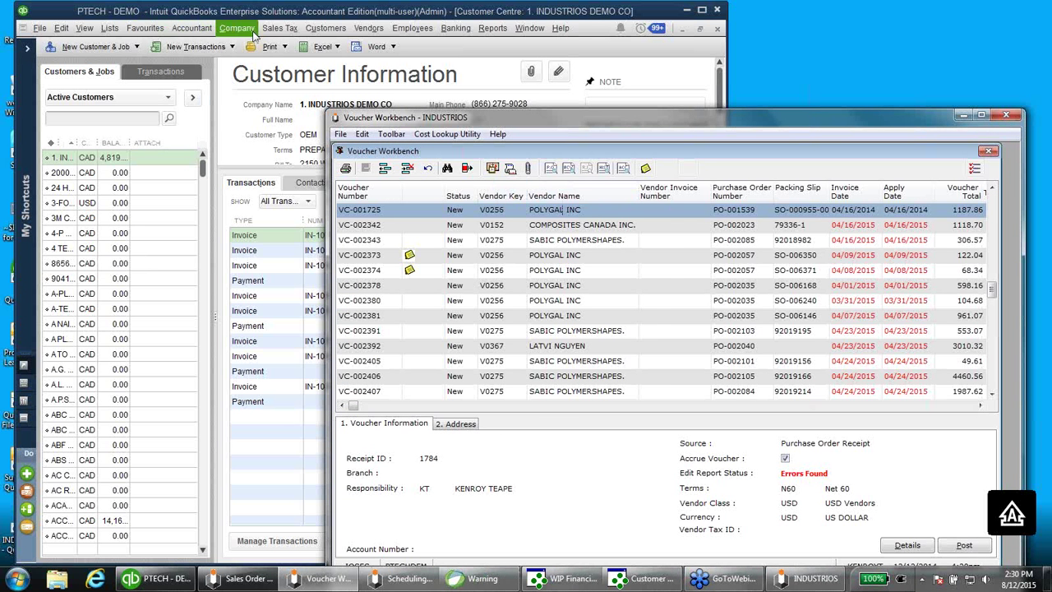
Switch to QuickBooks and open the Vendor Centre to view vendor bills and balances
{"action": "left_click", "coordinate": [368, 28]}
{"action": "mouse_move", "coordinate": [325, 28]}
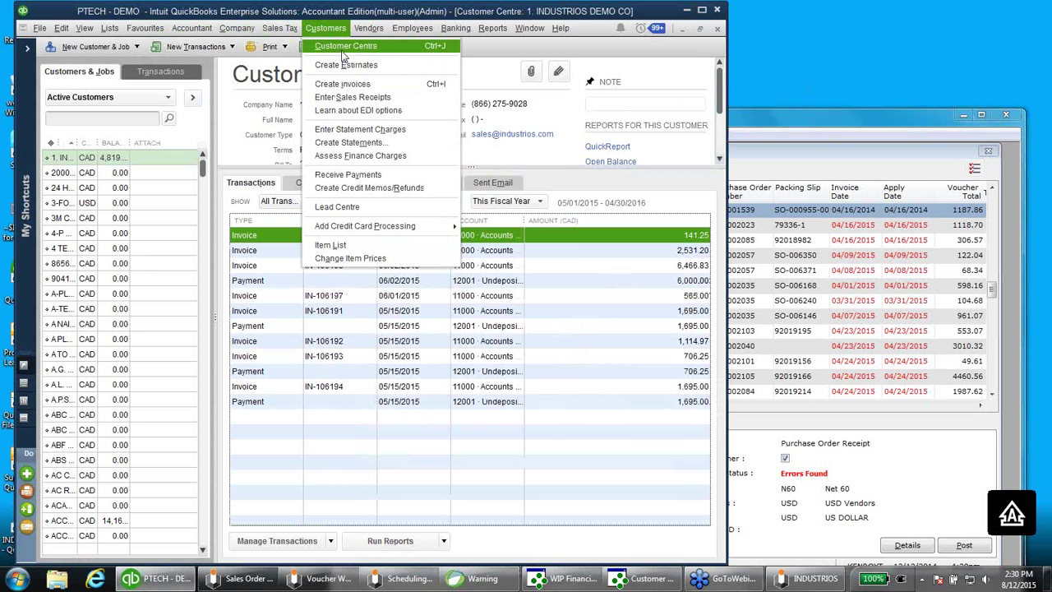
{"action": "left_click", "coordinate": [344, 46]}
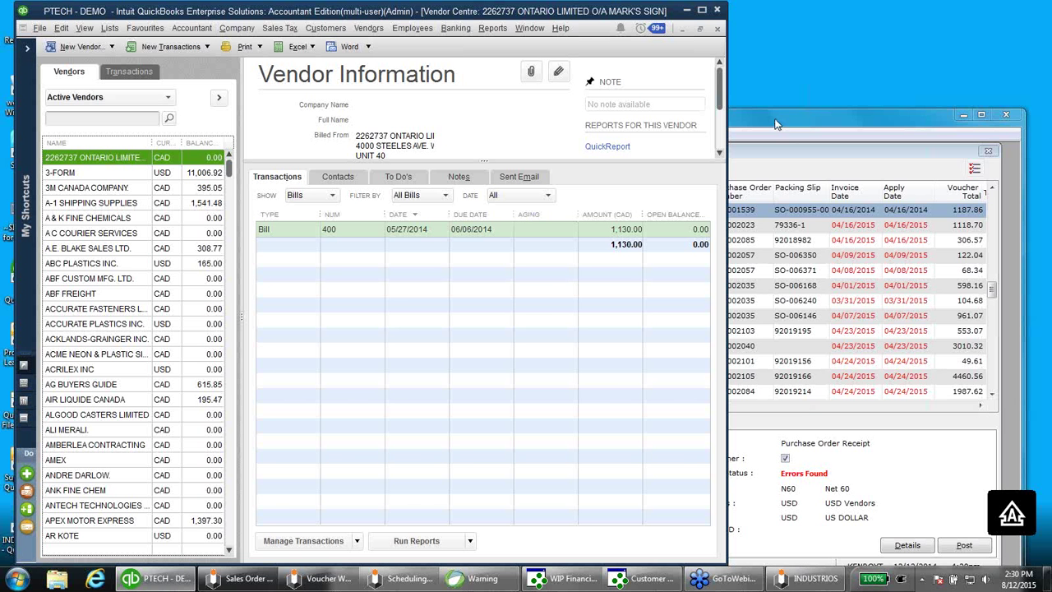
Leave the Voucher Workbench and examine the open deposit's details and applied history in Sales Order Fulfillment's Pre-Invoice Transaction Maintenance
{"action": "left_click_drag", "start_coordinate": [777, 124], "coordinate": [649, 73]}
{"action": "key", "text": "Escape"}
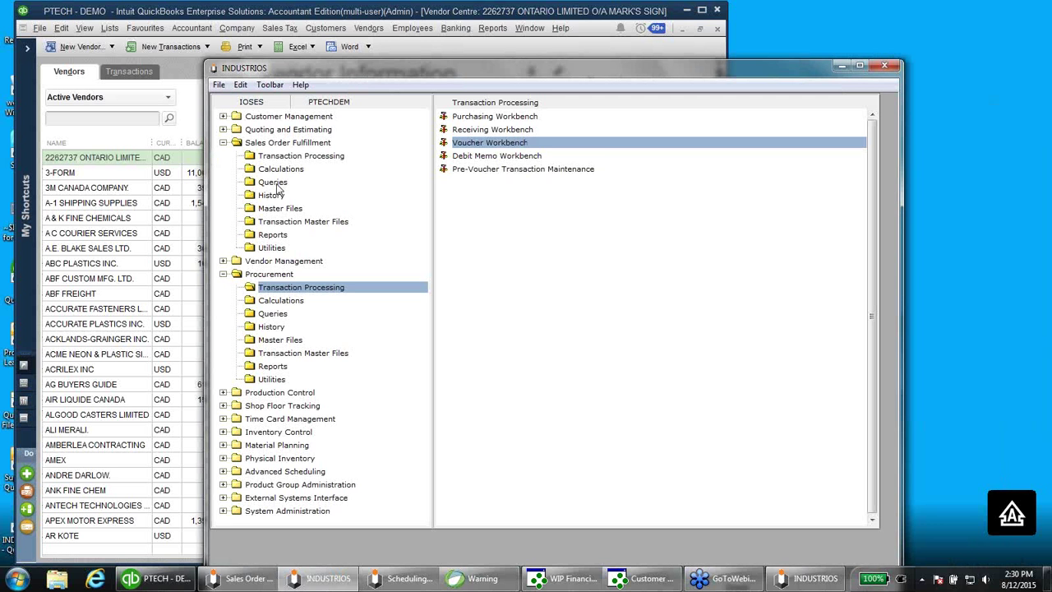
{"action": "left_click", "coordinate": [279, 157]}
{"action": "left_click", "coordinate": [491, 197]}
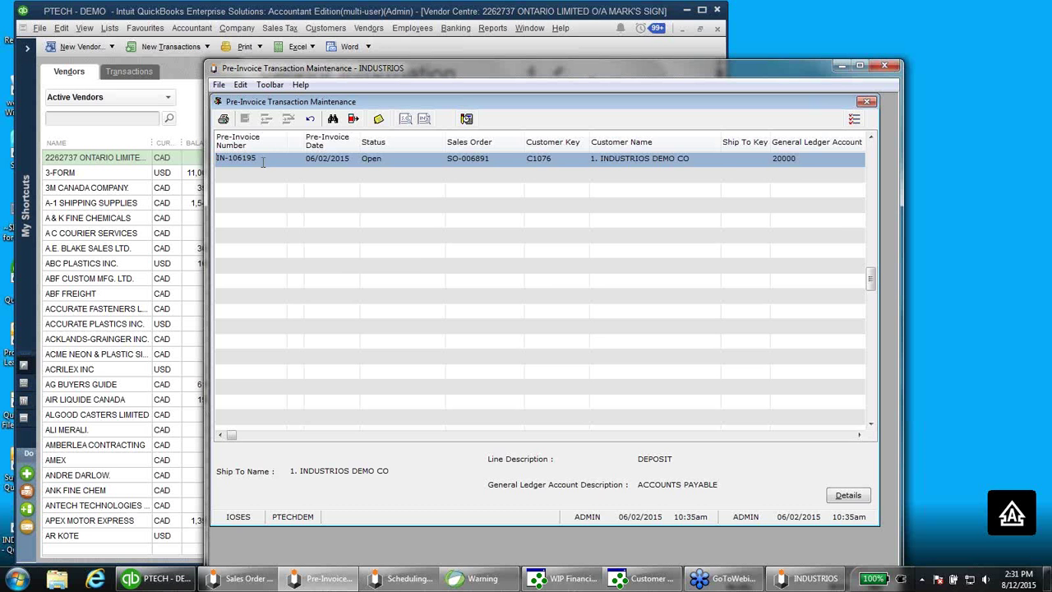
{"action": "left_click", "coordinate": [847, 495]}
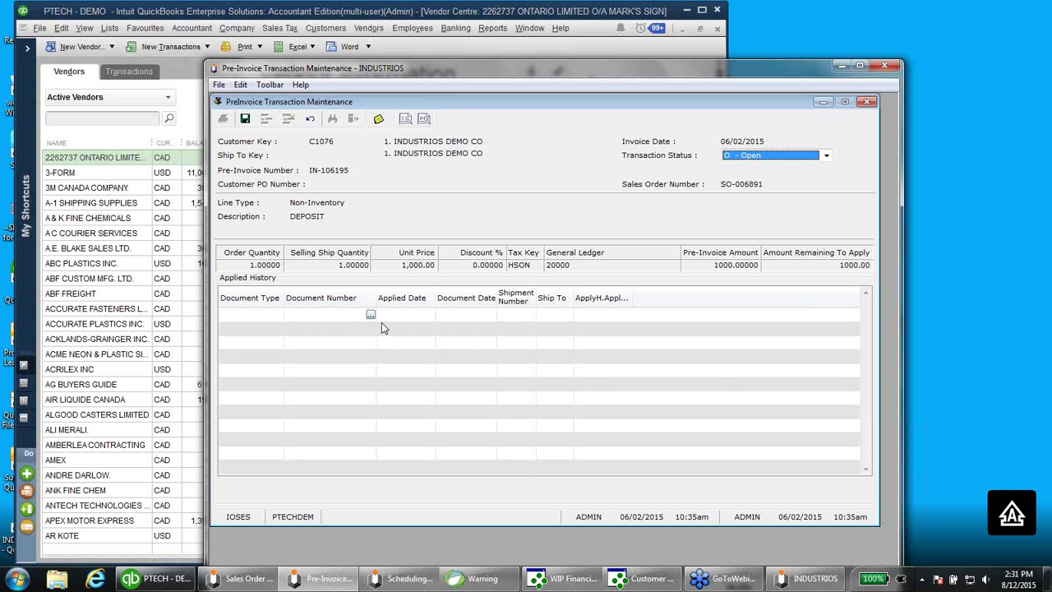
{"action": "key", "text": "Escape"}
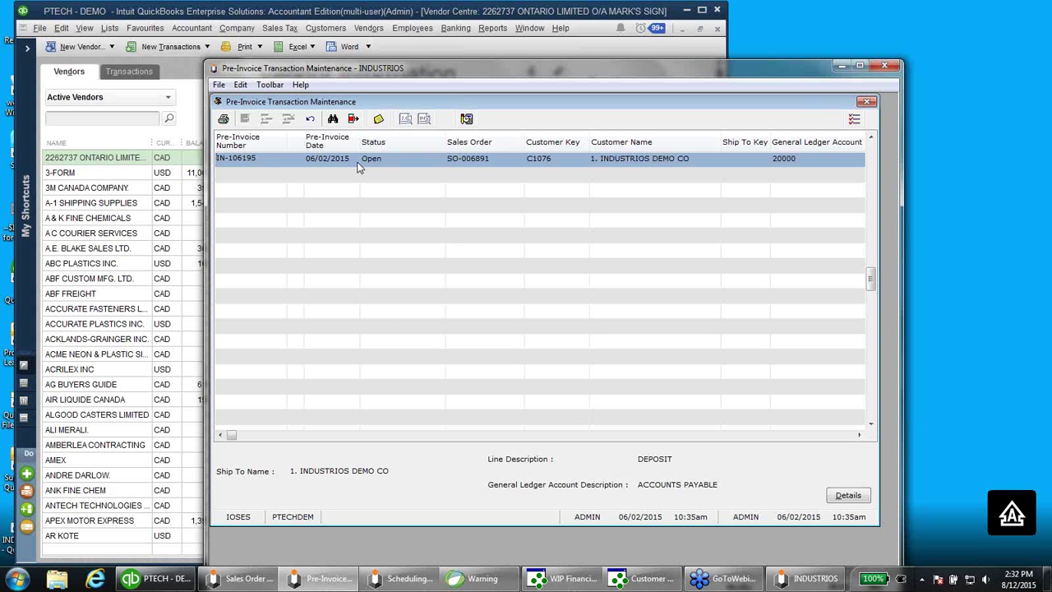
Check the report tasks available for pre-invoice transactions, close Pre-Invoice Transaction Maintenance, and collapse the Sales Order Fulfillment and Procurement modules
{"action": "left_click", "coordinate": [223, 119]}
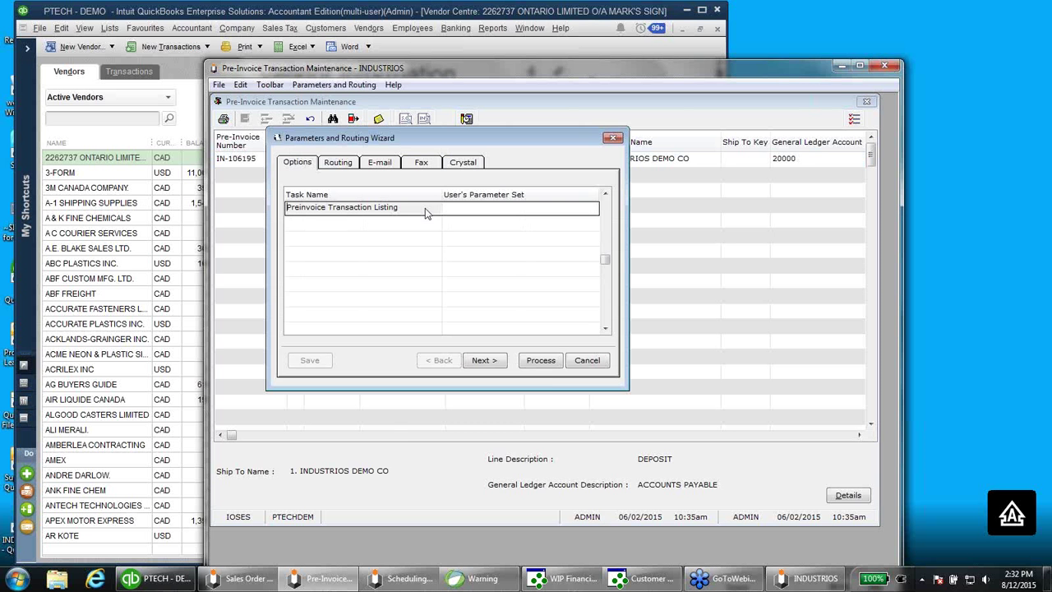
{"action": "left_click", "coordinate": [586, 361]}
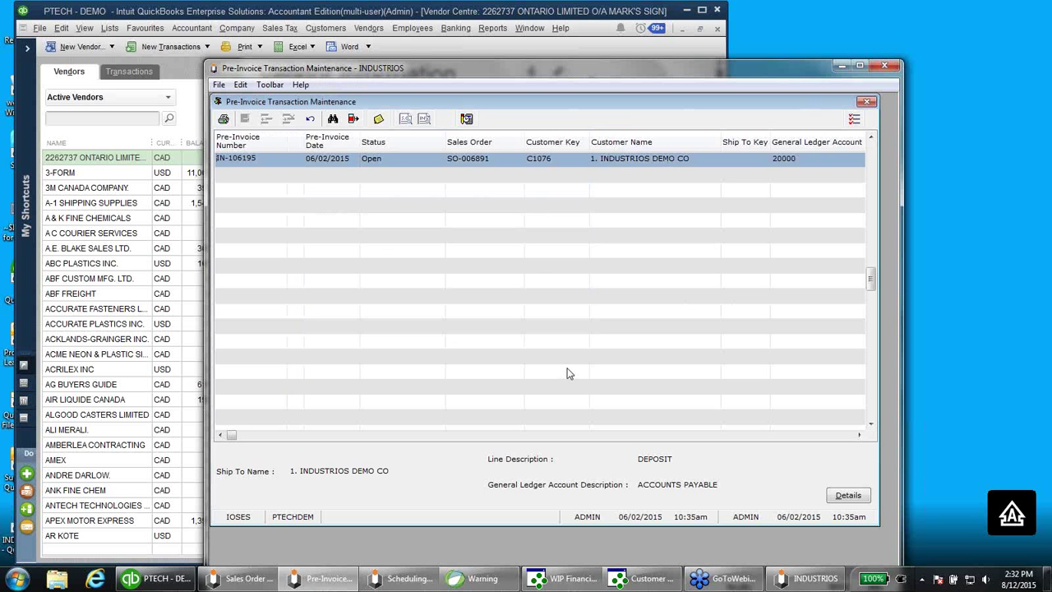
{"action": "key", "text": "Escape"}
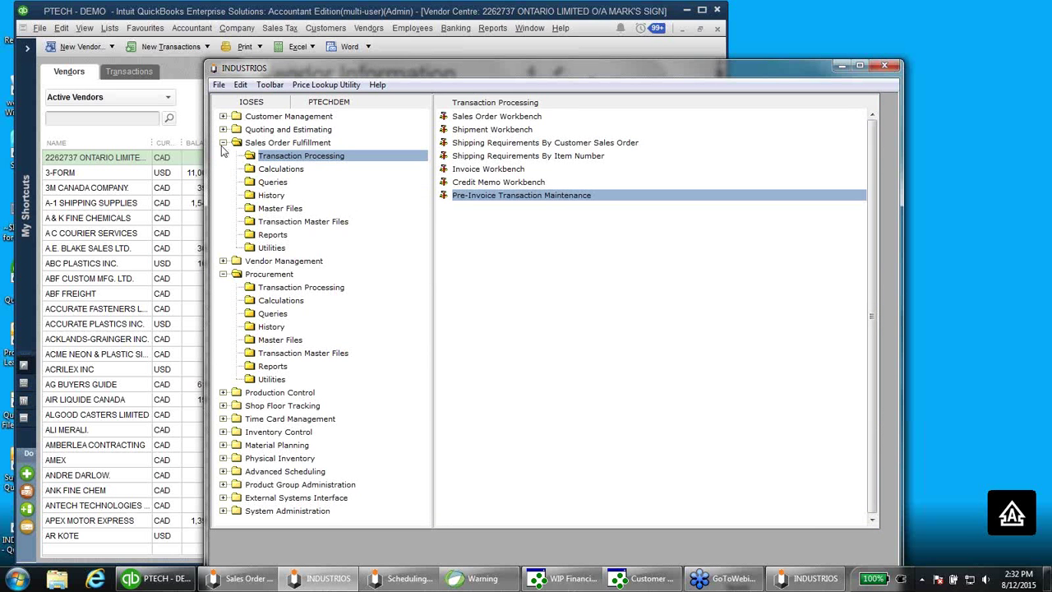
{"action": "left_click", "coordinate": [223, 144]}
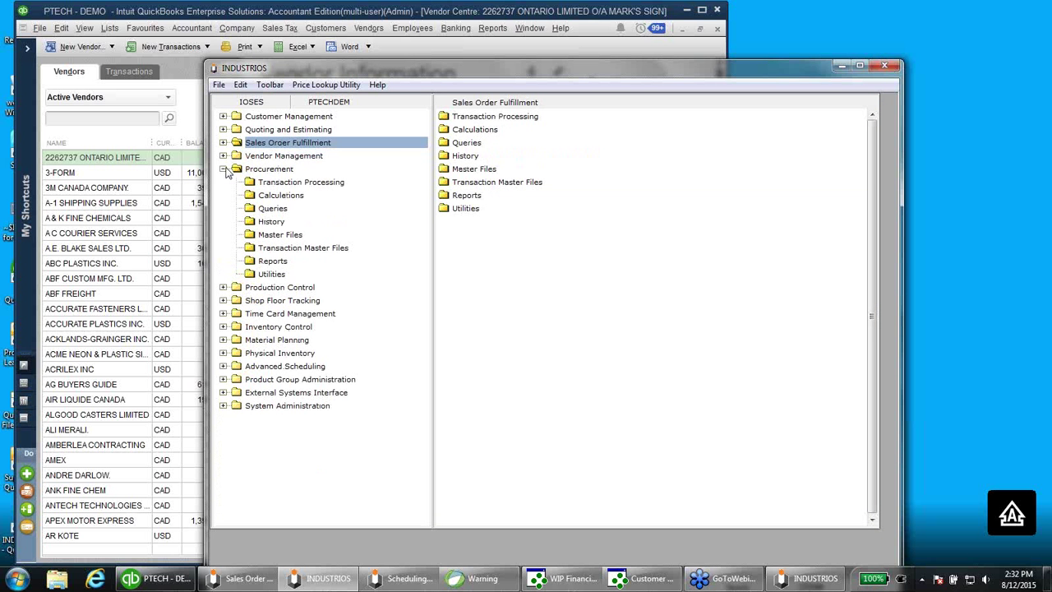
{"action": "left_click", "coordinate": [224, 170]}
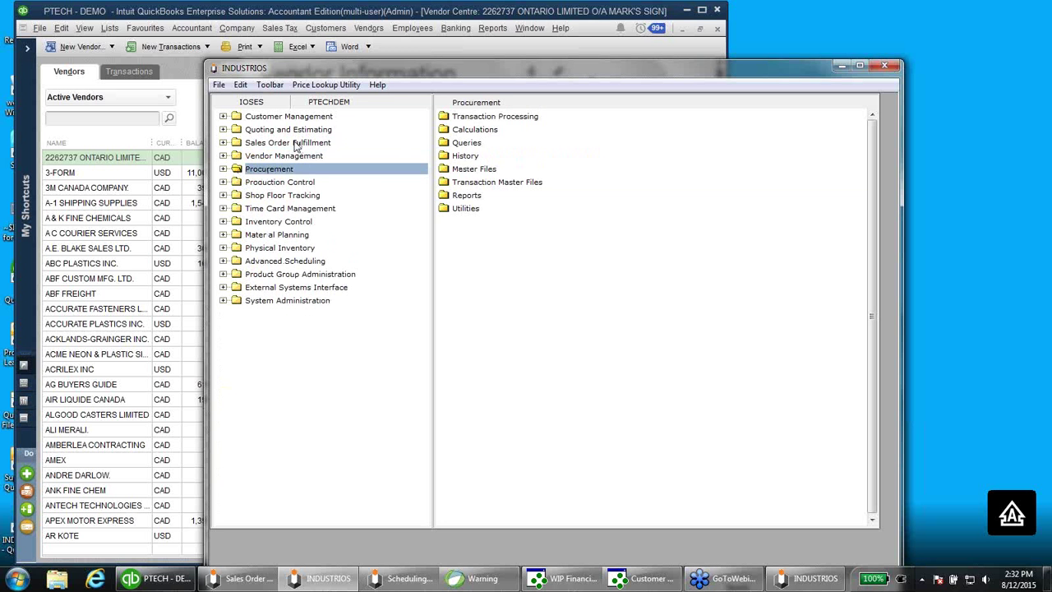
In the ADMIN INDUSTRIOS session, clear the Shipment Workbench range filter to list all shipments
{"action": "left_click", "coordinate": [236, 579]}
{"action": "left_click", "coordinate": [947, 127]}
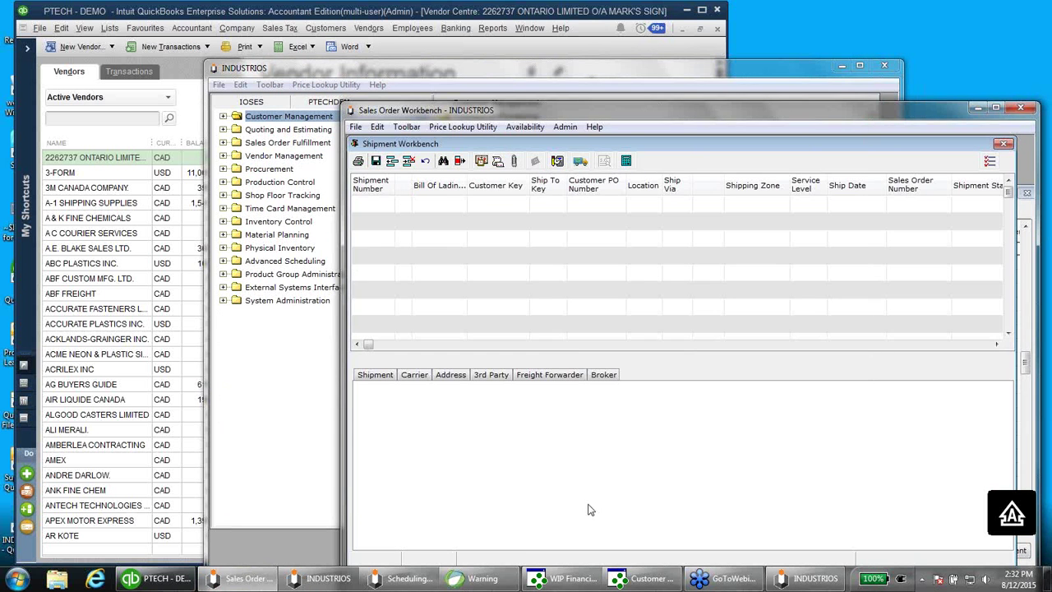
{"action": "left_click", "coordinate": [495, 580]}
{"action": "left_click", "coordinate": [531, 319]}
{"action": "left_click", "coordinate": [495, 549]}
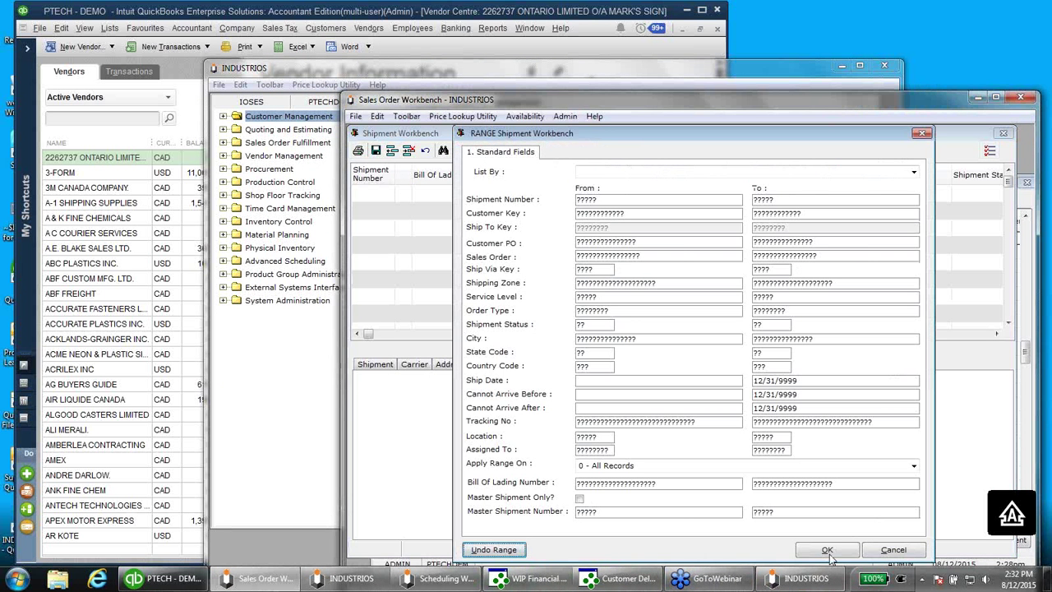
{"action": "left_click", "coordinate": [808, 557]}
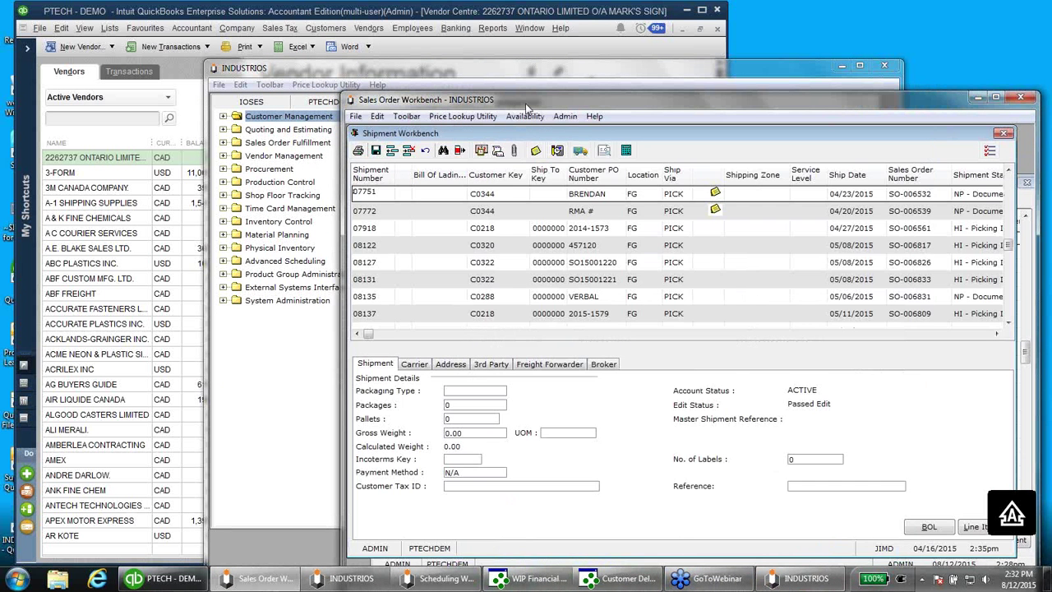
Close the ADMIN session's workbenches, collapse Sales Order Fulfillment, and show the Customer Service Management master files
{"action": "left_click_drag", "start_coordinate": [524, 102], "coordinate": [366, 65]}
{"action": "key", "text": "Escape"}
{"action": "key", "text": "Escape"}
{"action": "key", "text": "Escape"}
{"action": "left_click", "coordinate": [202, 152]}
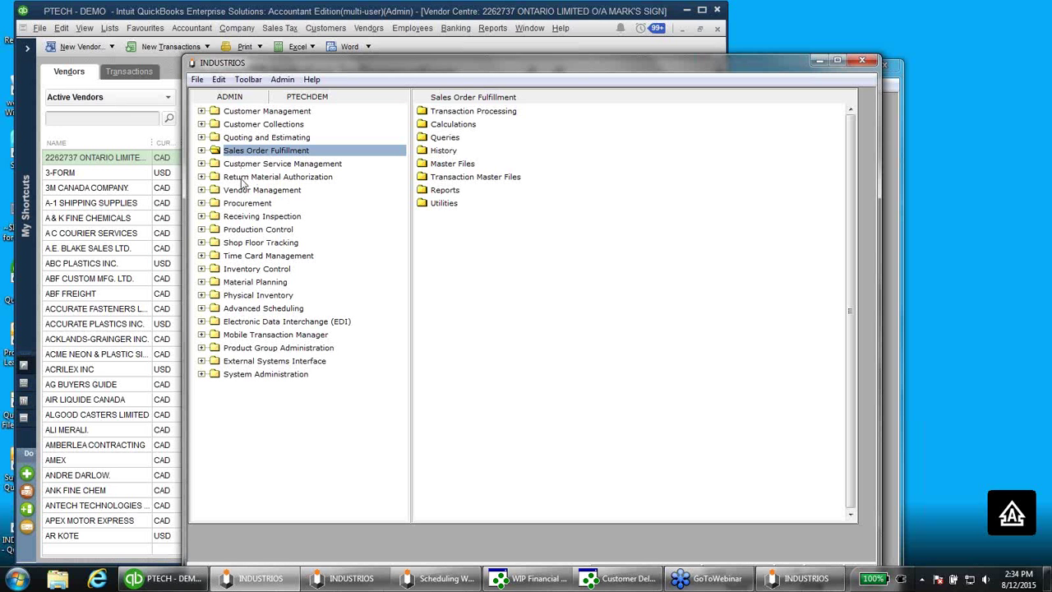
{"action": "left_click", "coordinate": [202, 165]}
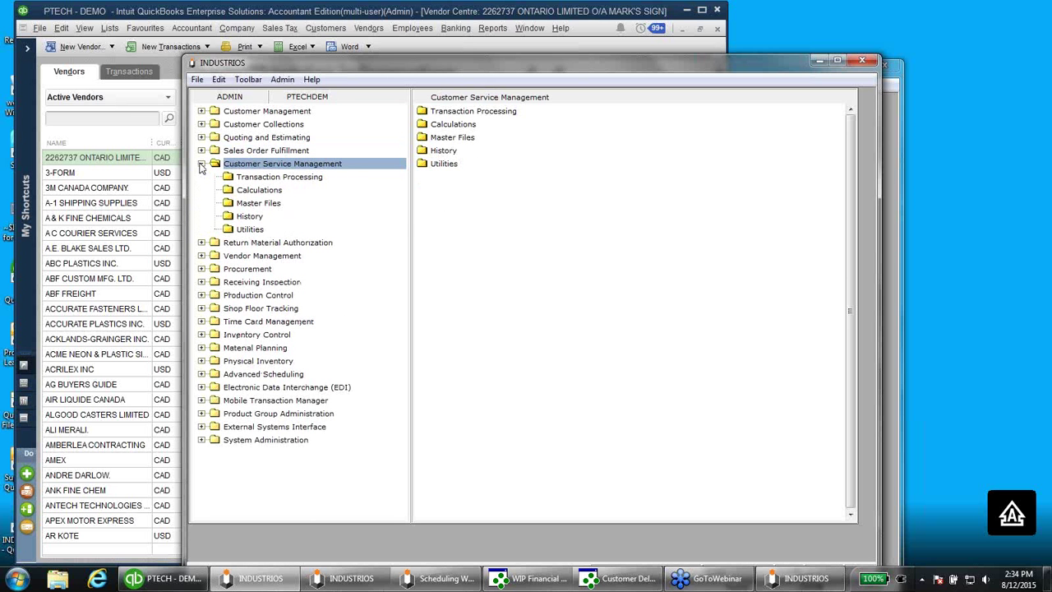
{"action": "left_click", "coordinate": [247, 203]}
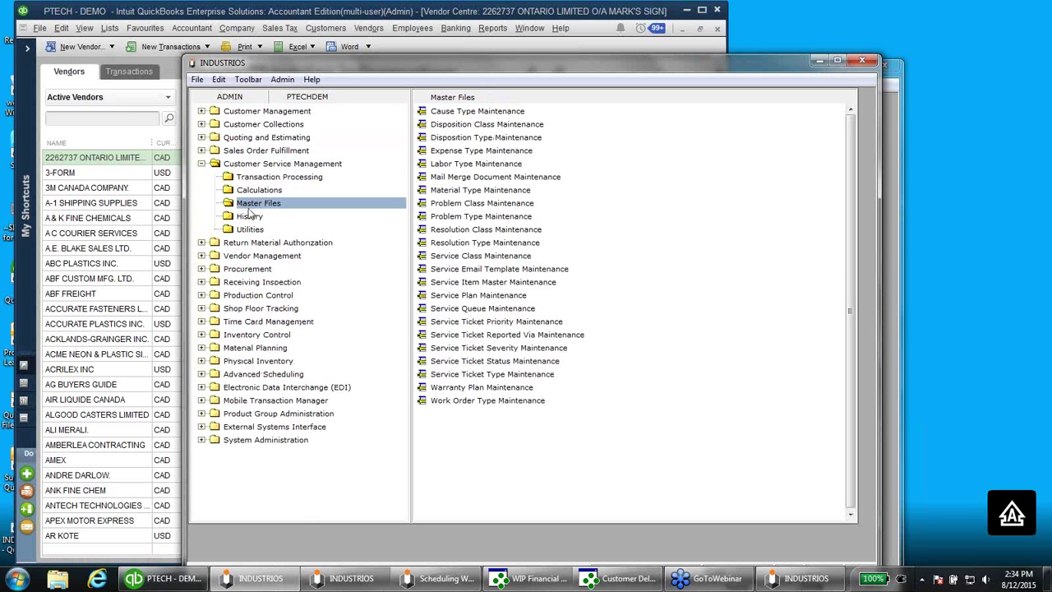
Open the QuickBooks Deep Dive Demo inquiry in Customer Service Management's Service Ticket Workbench and check its appointments and history
{"action": "left_click", "coordinate": [469, 377]}
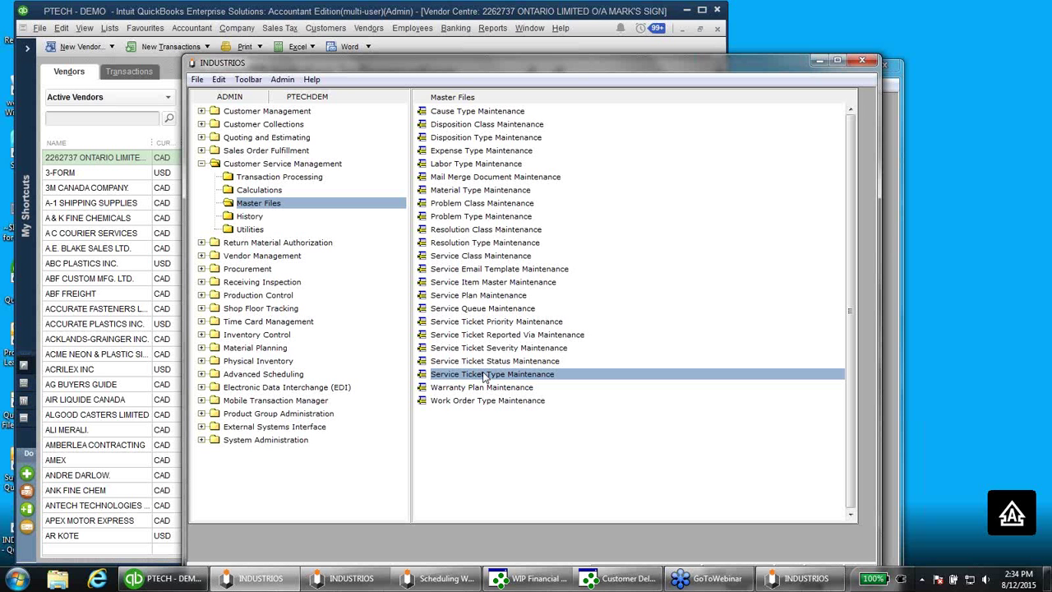
{"action": "left_click", "coordinate": [271, 175]}
{"action": "double_click", "coordinate": [465, 112]}
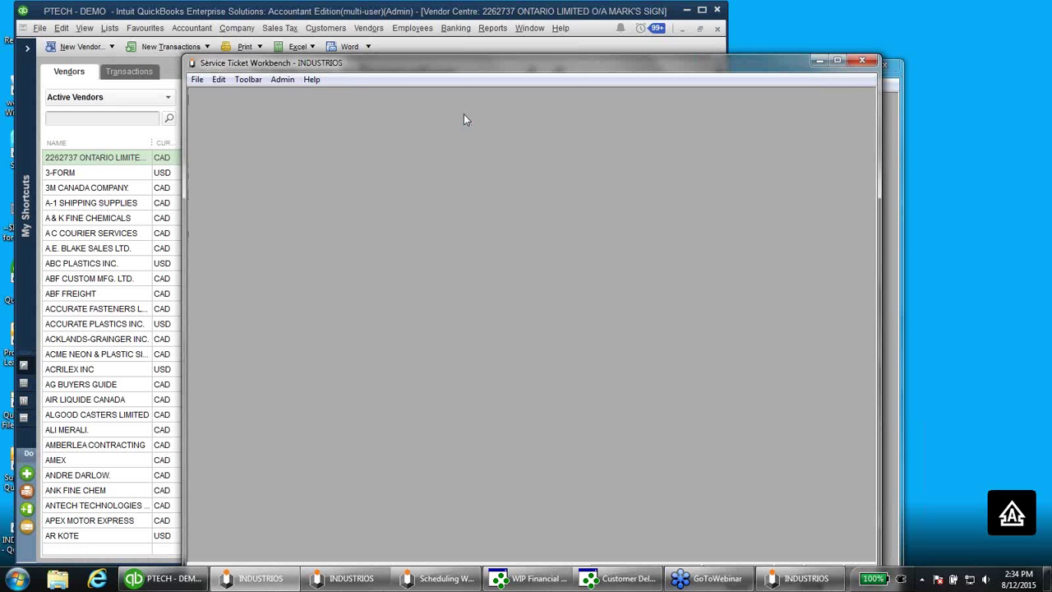
{"action": "double_click", "coordinate": [204, 170]}
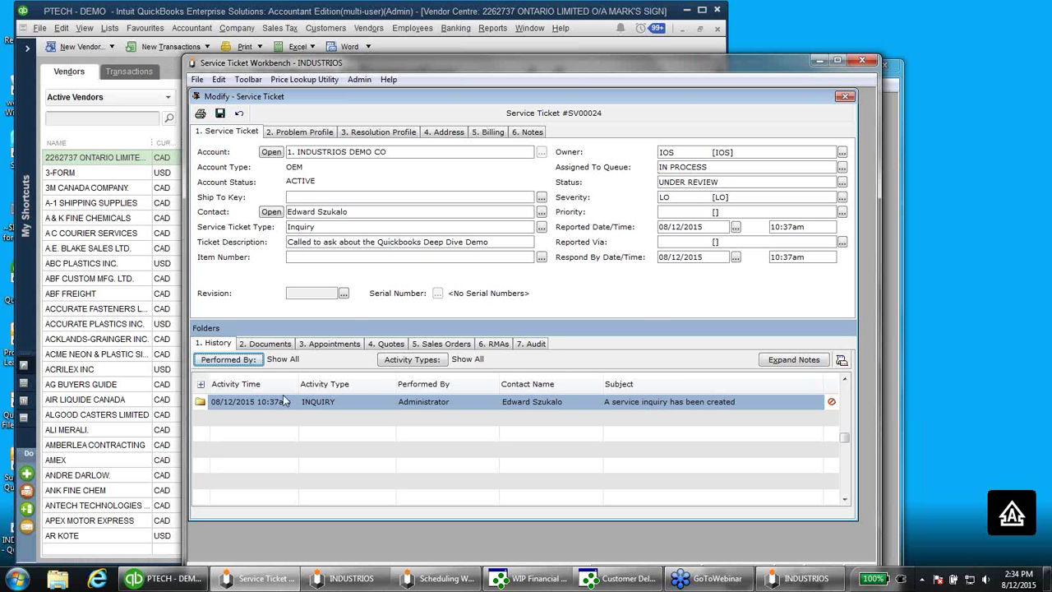
{"action": "left_click", "coordinate": [333, 345]}
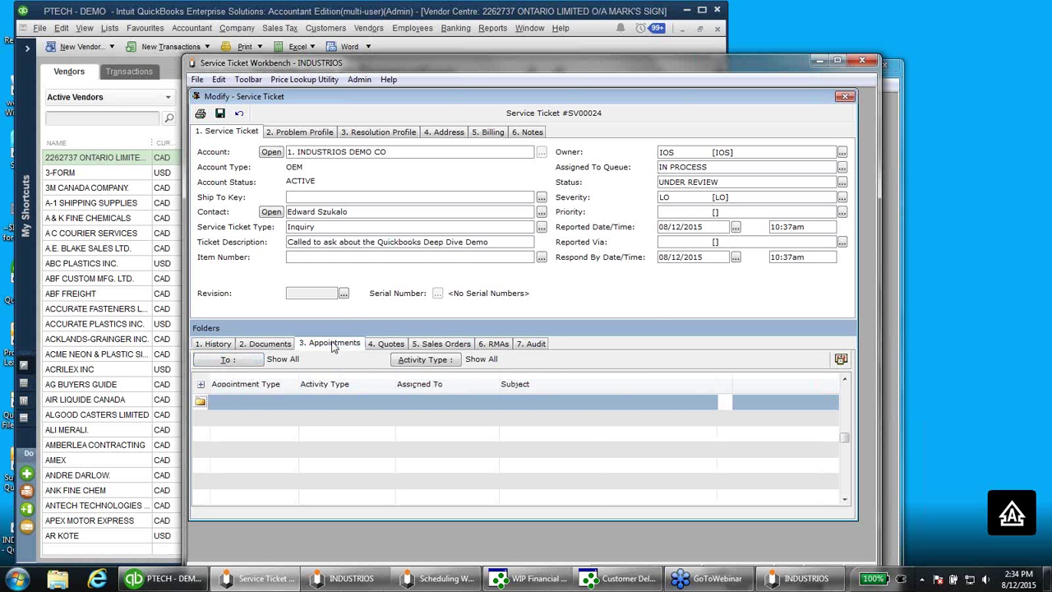
{"action": "left_click", "coordinate": [218, 345]}
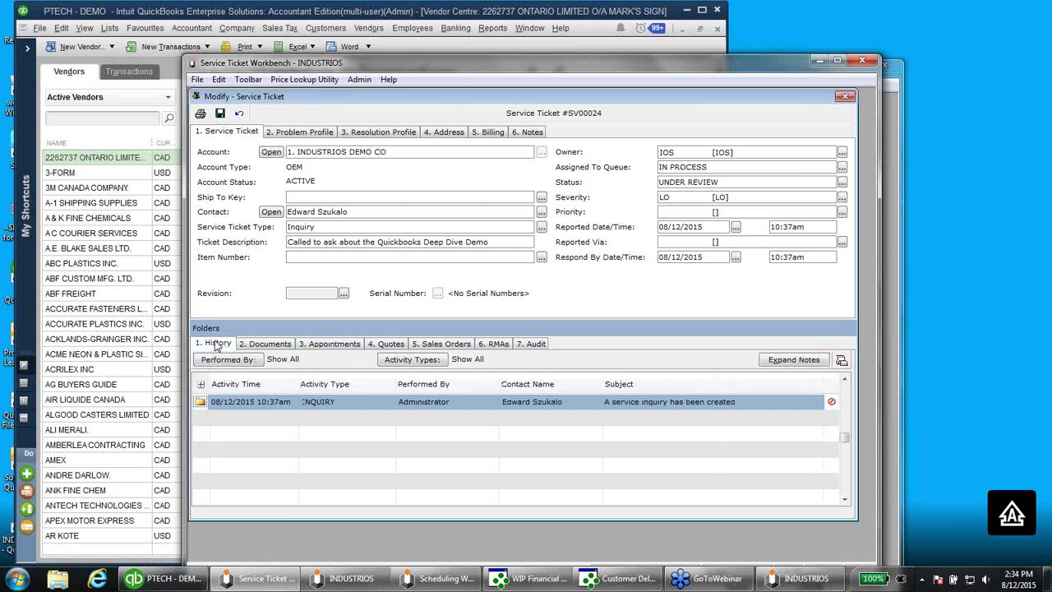
Set the service ticket's status to WAITING FOR FEEDBACK and check its assigned queue
{"action": "left_click", "coordinate": [841, 181]}
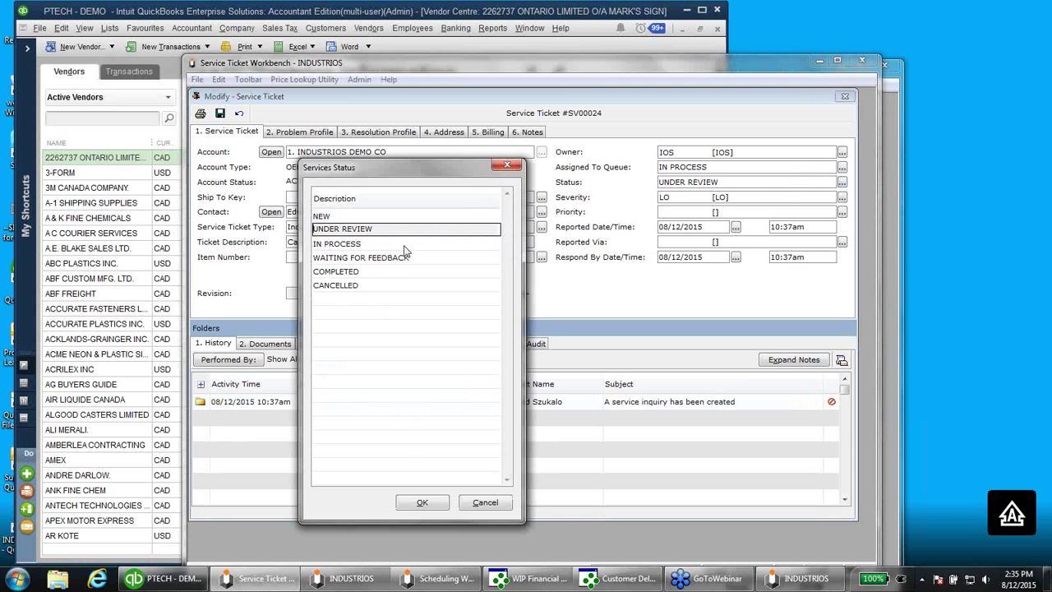
{"action": "left_click", "coordinate": [399, 258]}
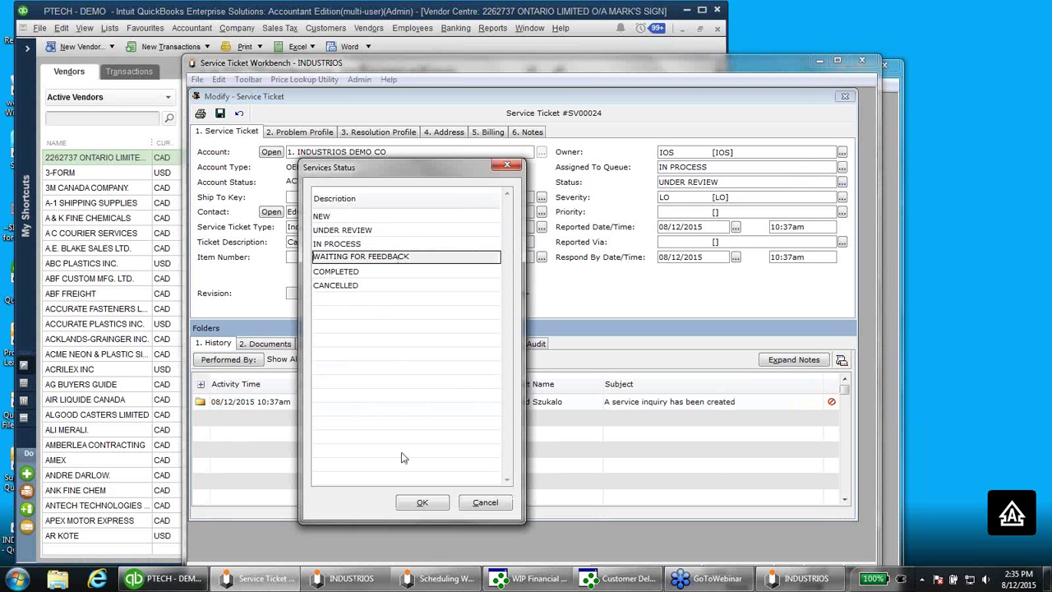
{"action": "left_click", "coordinate": [415, 503]}
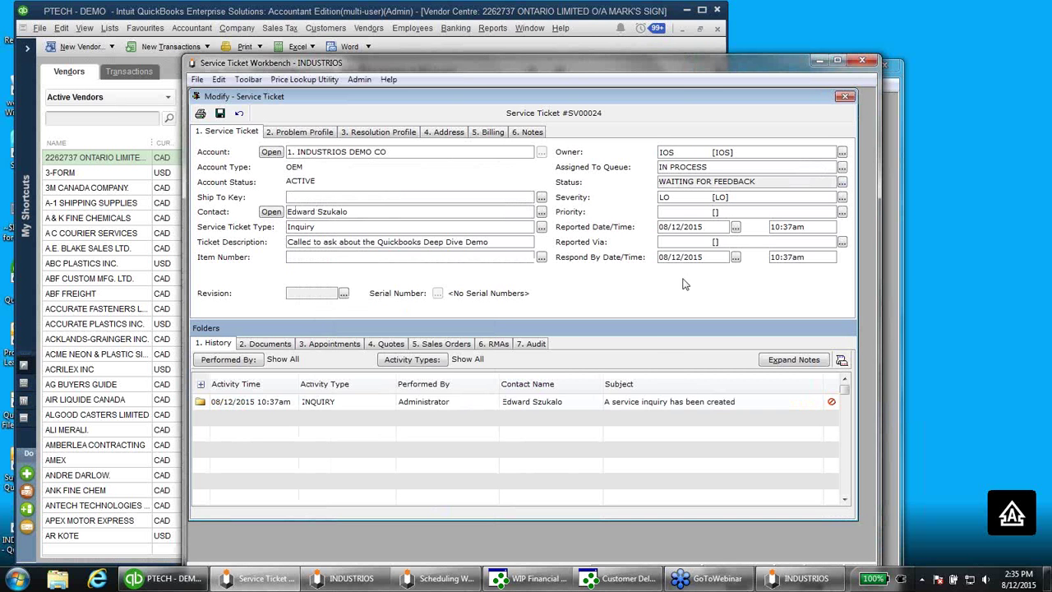
{"action": "left_click", "coordinate": [704, 169]}
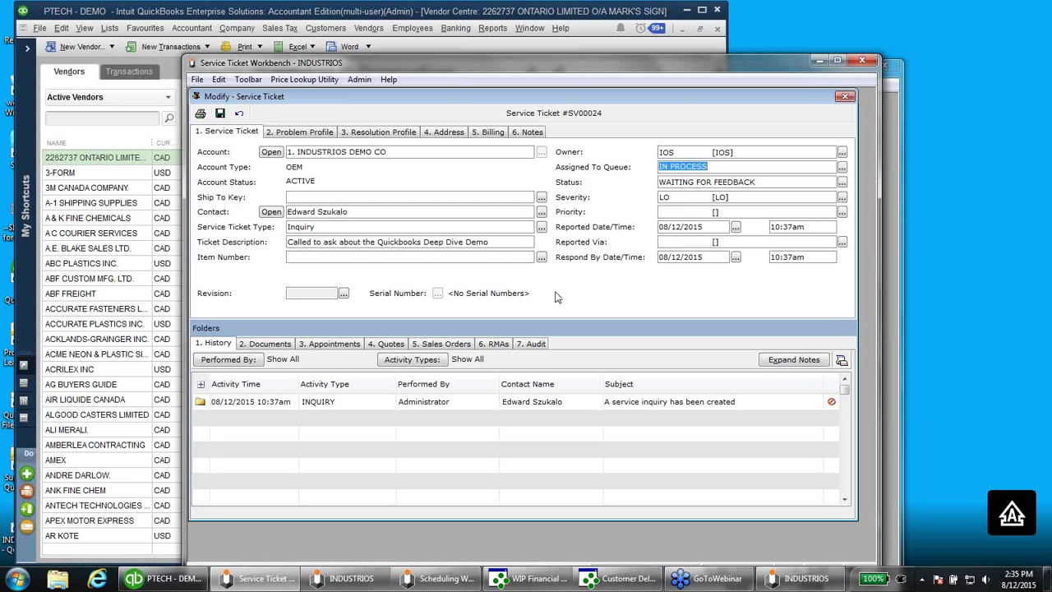
Review the service ticket's problem profile, resolution profile and linked RMAs, and leave the Service Ticket Workbench
{"action": "left_click", "coordinate": [309, 133]}
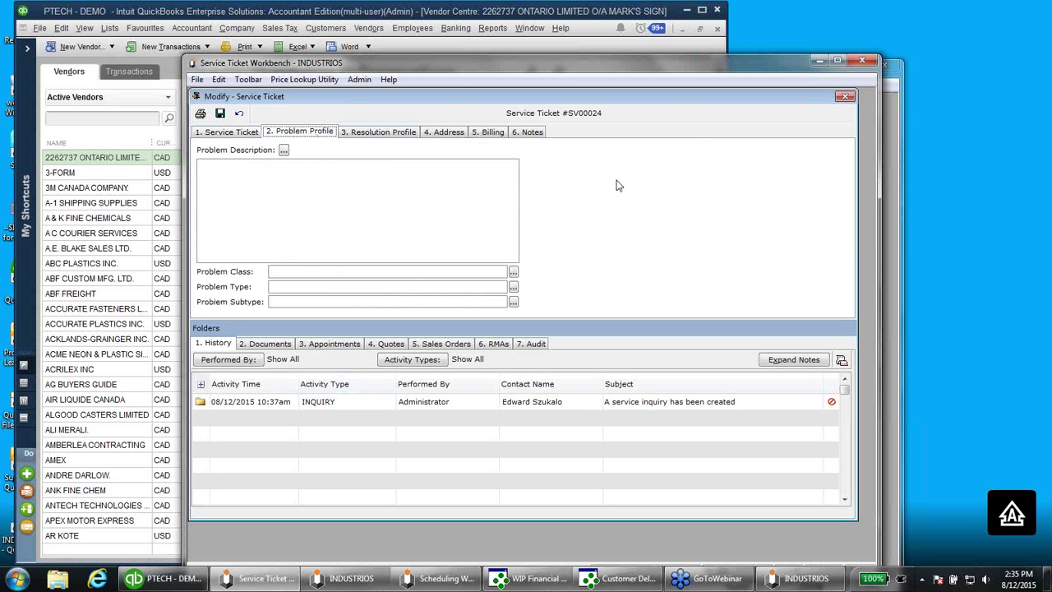
{"action": "left_click", "coordinate": [386, 133]}
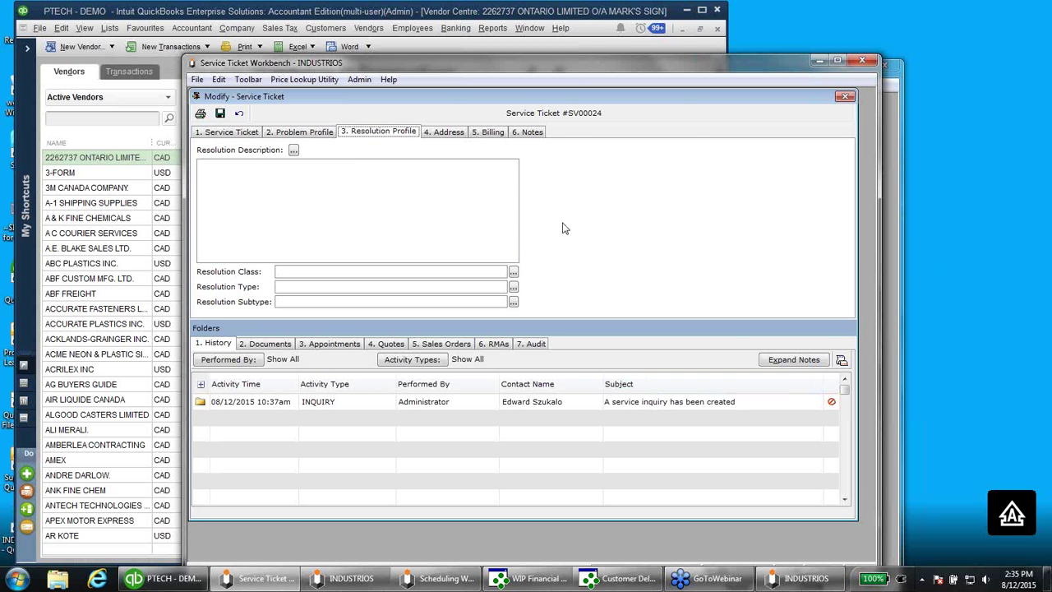
{"action": "left_click", "coordinate": [212, 134]}
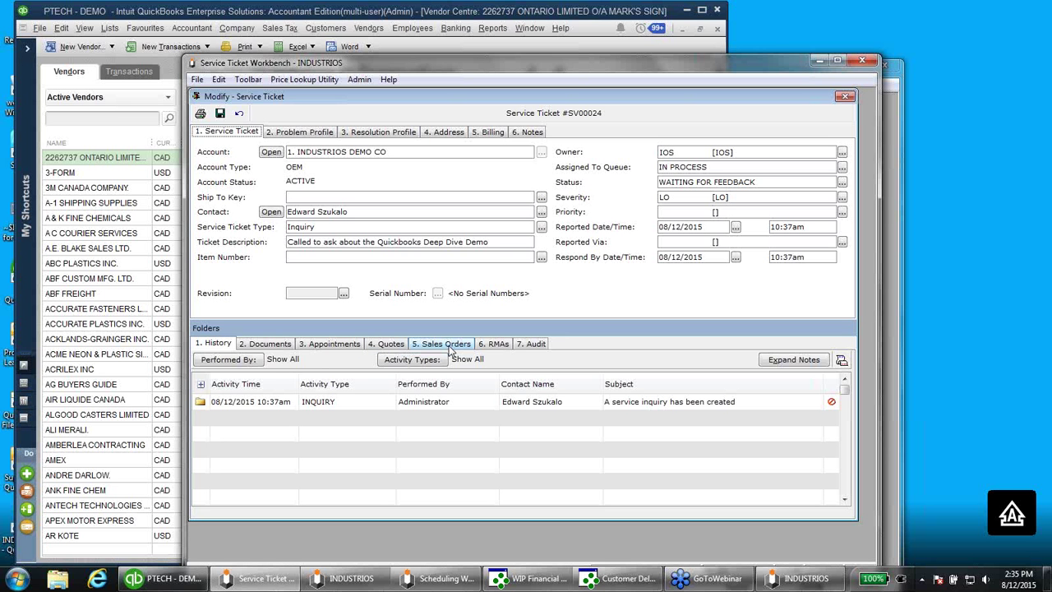
{"action": "left_click", "coordinate": [496, 345]}
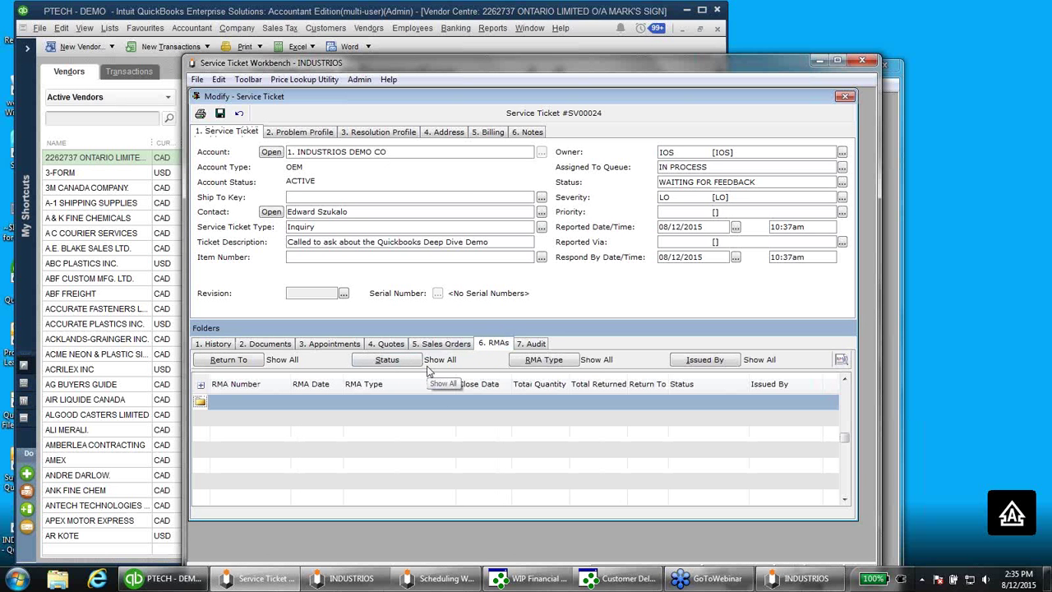
{"action": "key", "text": "Escape"}
{"action": "key", "text": "Escape"}
{"action": "key", "text": "Escape"}
Open the Broken part RMA in Return Material Authorization's RMA Workbench, examine its profile and allowed actions, and close it
{"action": "left_click", "coordinate": [265, 243]}
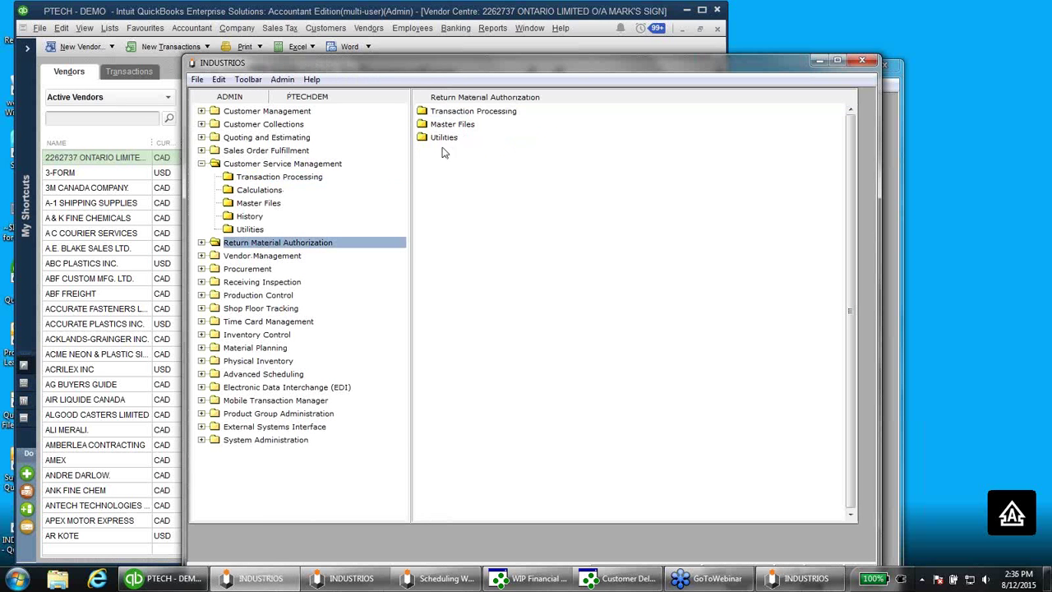
{"action": "double_click", "coordinate": [458, 113]}
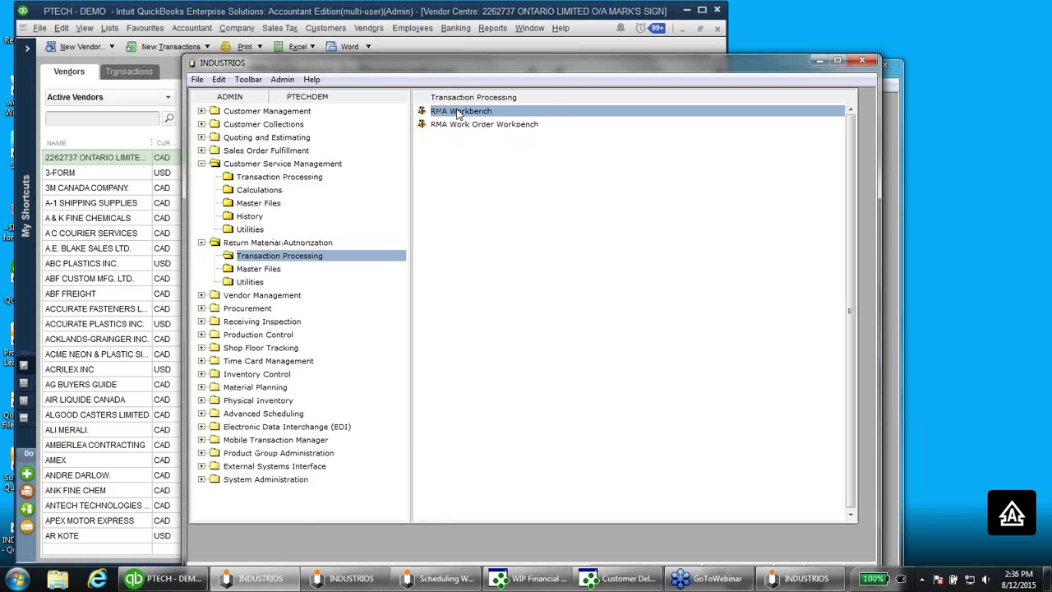
{"action": "double_click", "coordinate": [458, 112]}
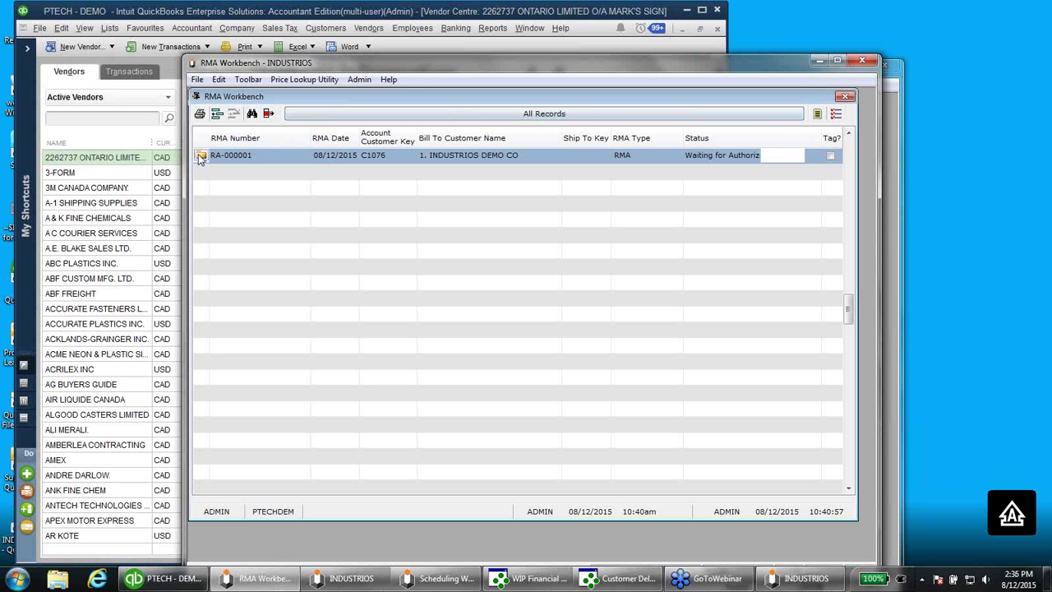
{"action": "left_click", "coordinate": [200, 157]}
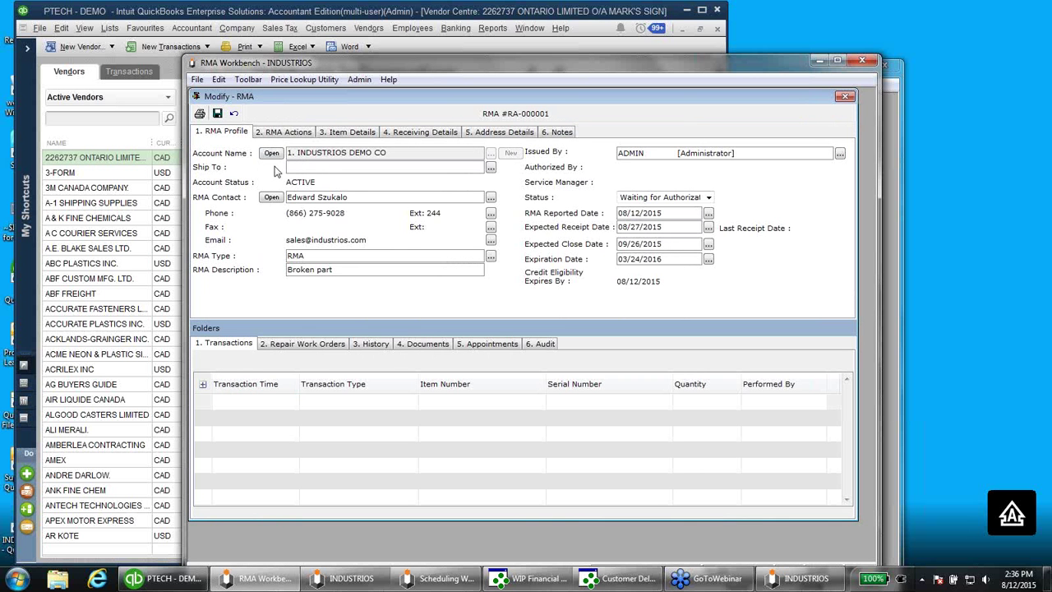
{"action": "left_click", "coordinate": [285, 134]}
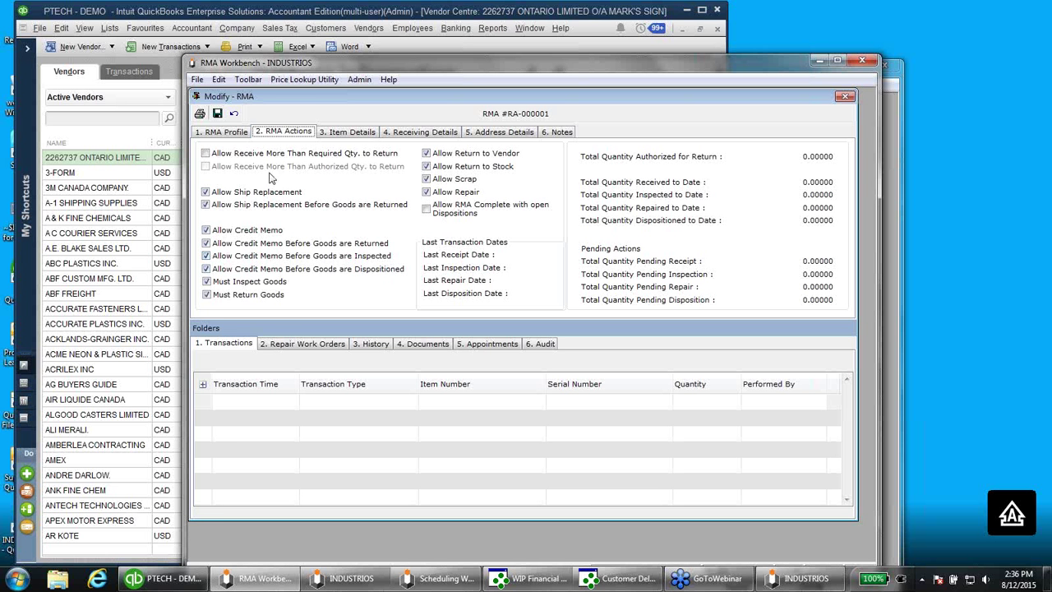
{"action": "left_click", "coordinate": [232, 132]}
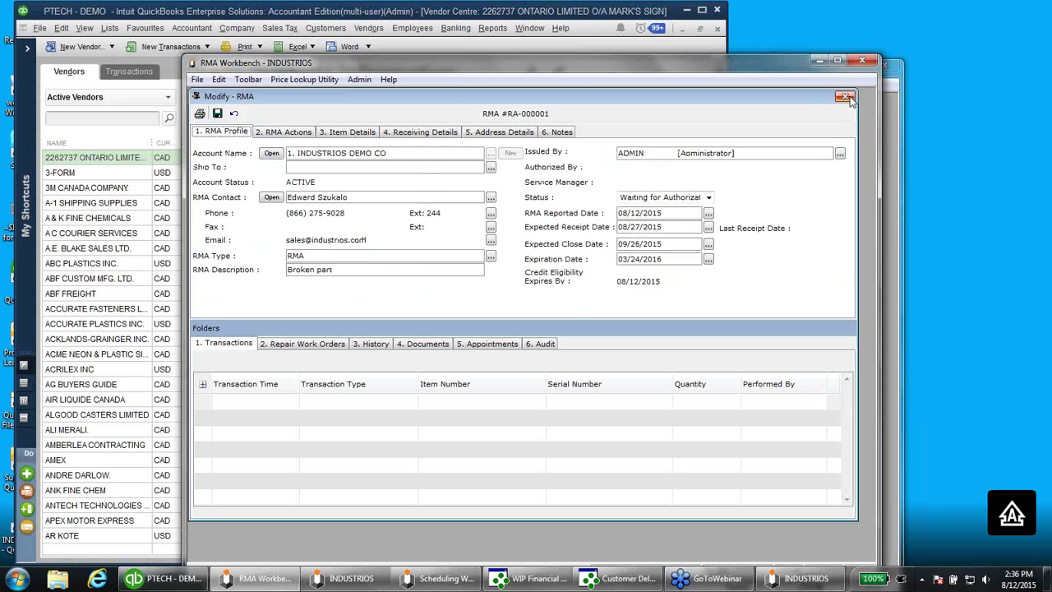
{"action": "left_click", "coordinate": [844, 96]}
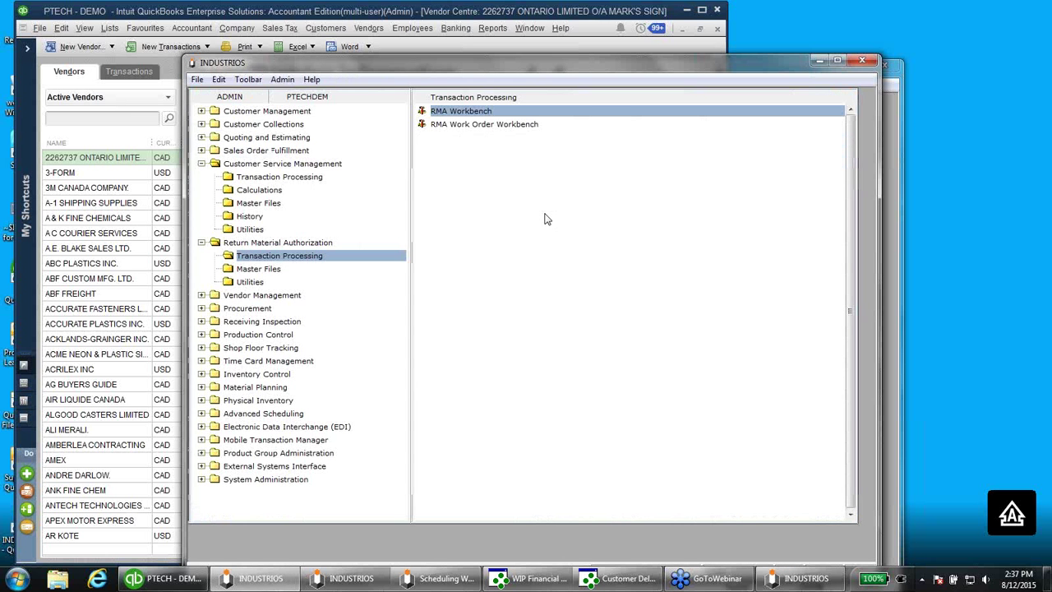
Collapse the Customer Service Management and Return Material Authorization modules, and minimize QuickBooks so the INDUSTRIOS window can be repositioned on the desktop
{"action": "left_click", "coordinate": [202, 165]}
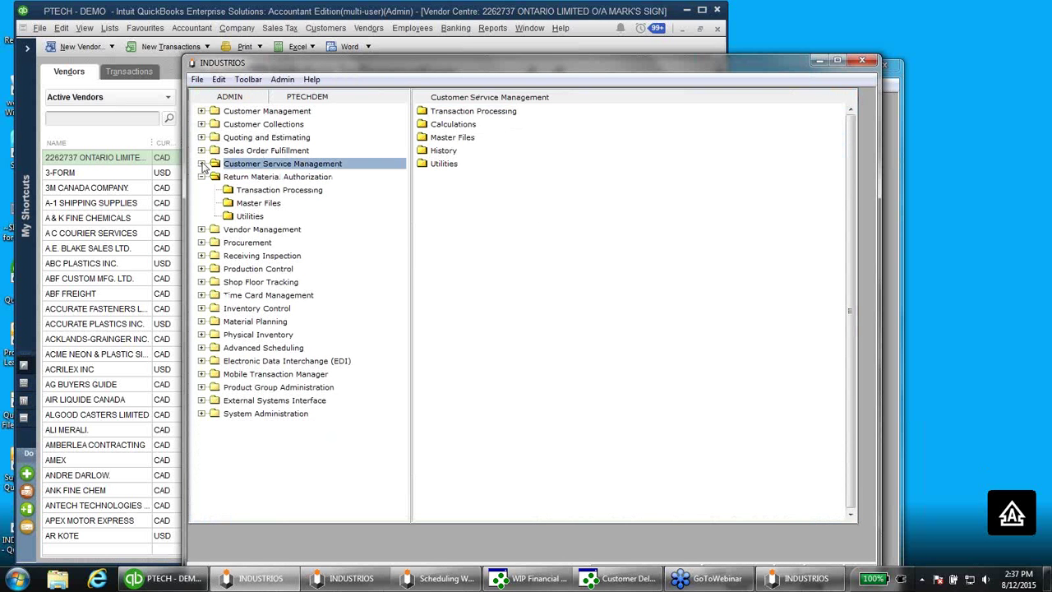
{"action": "left_click", "coordinate": [201, 177]}
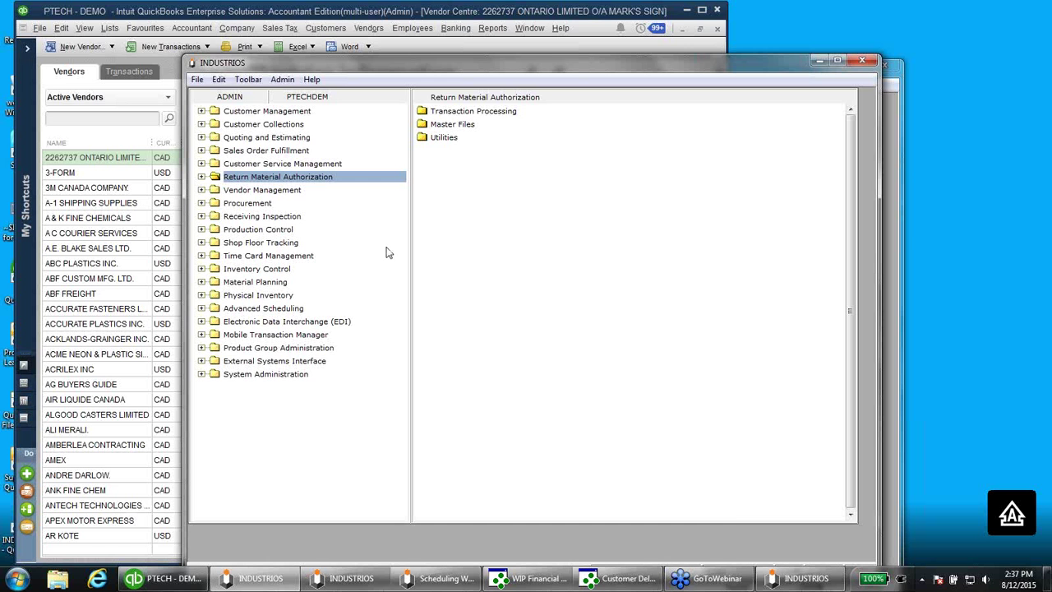
{"action": "left_click", "coordinate": [687, 10]}
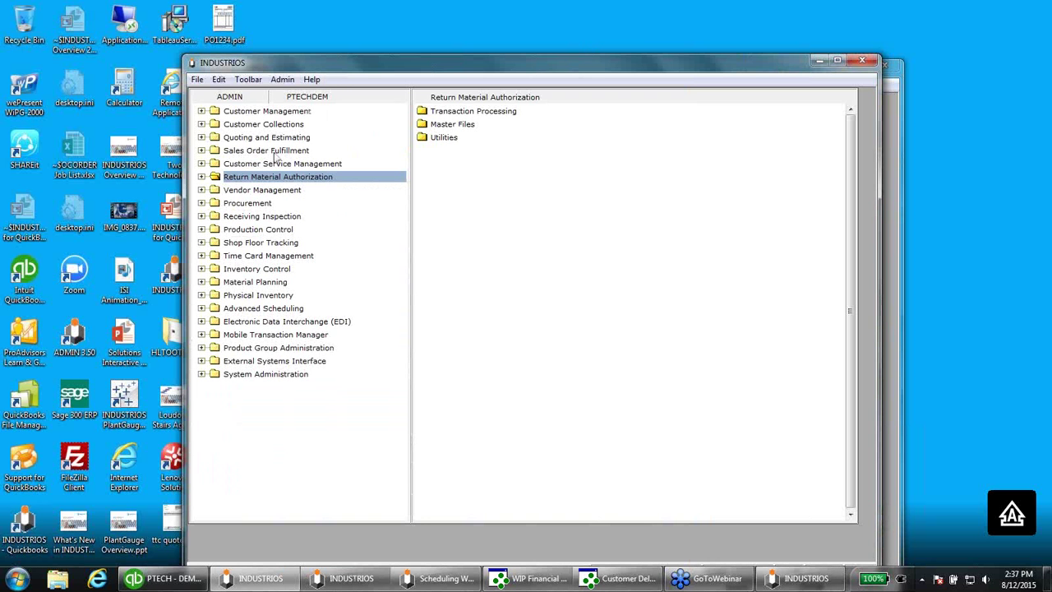
{"action": "left_click_drag", "start_coordinate": [296, 62], "coordinate": [261, 34]}
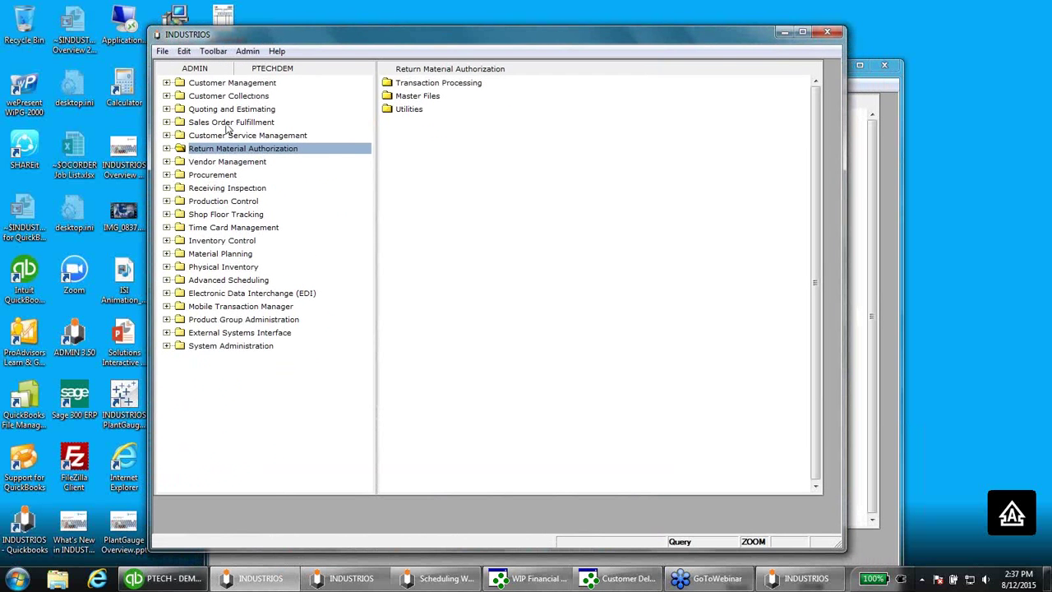
Open Shipment History in Sales Order Fulfillment and show its available report tasks
{"action": "left_click", "coordinate": [167, 122]}
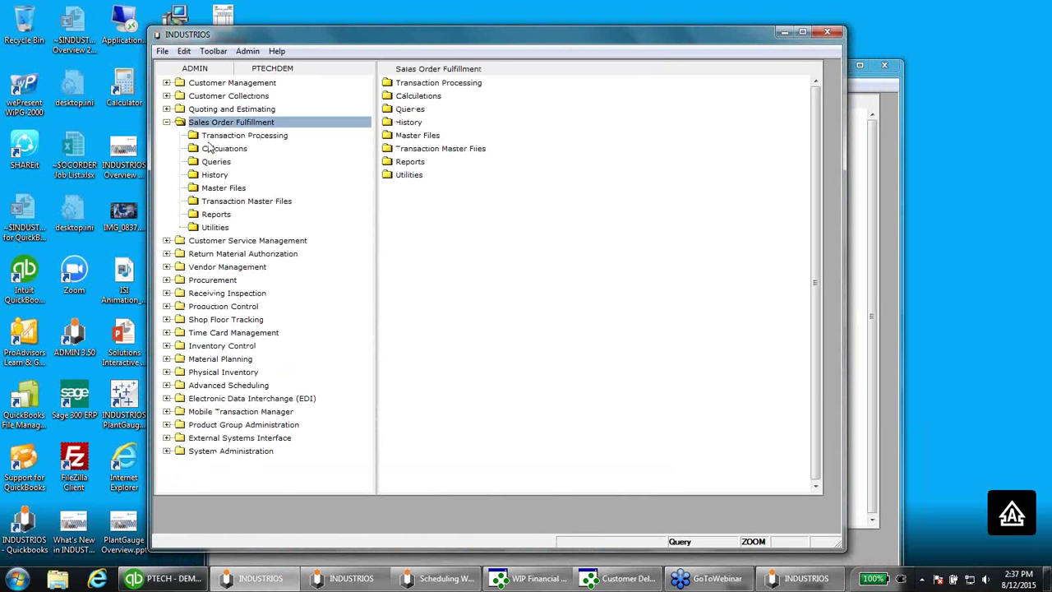
{"action": "left_click", "coordinate": [215, 175]}
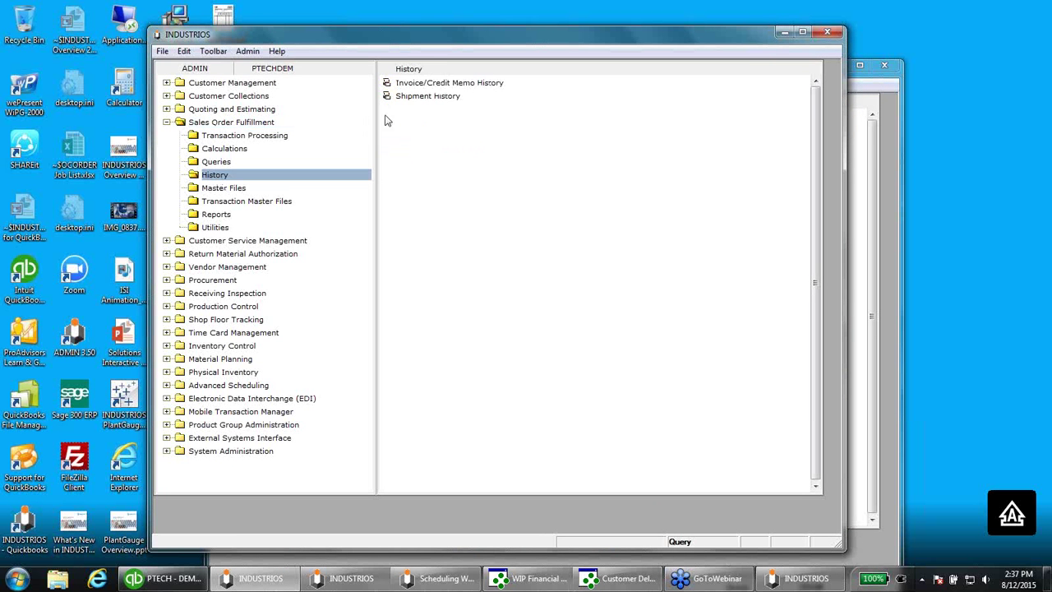
{"action": "double_click", "coordinate": [426, 96]}
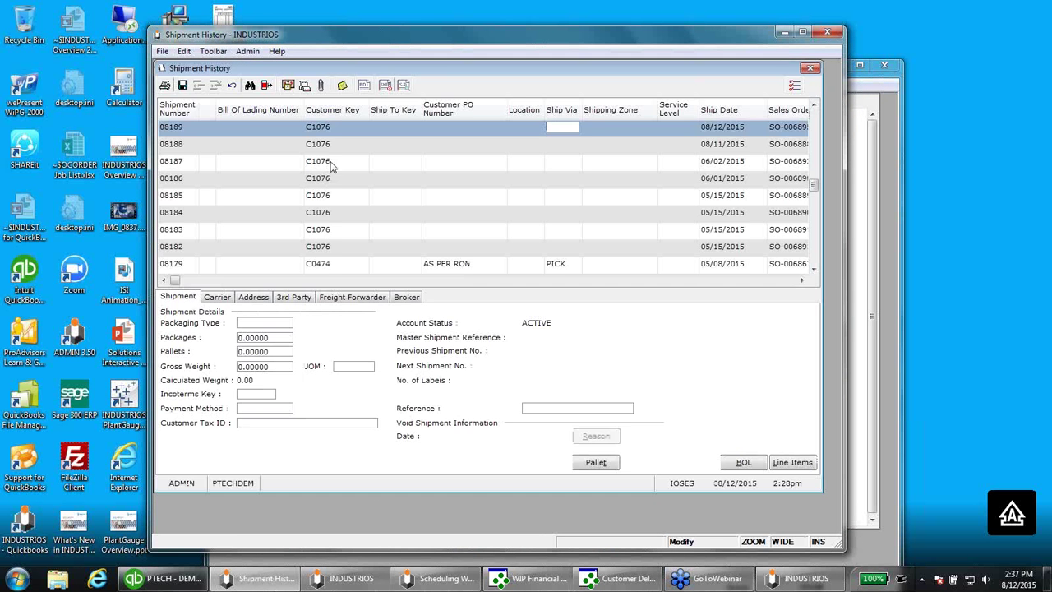
{"action": "left_click", "coordinate": [165, 86]}
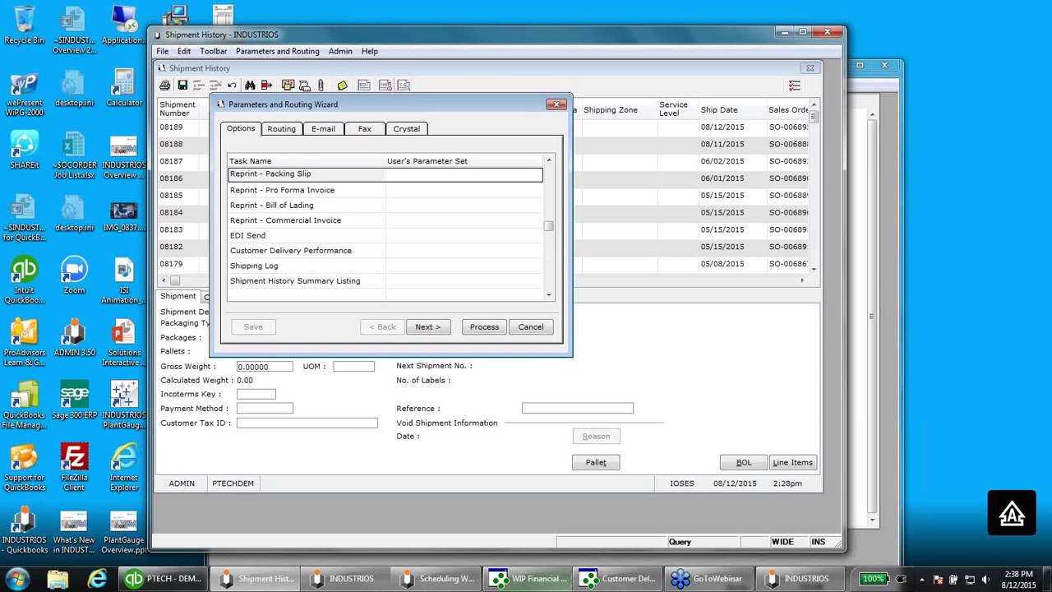
Examine the Customer Delivery Performance report for last month, close it, and leave Shipment History without processing a report
{"action": "left_click", "coordinate": [597, 582]}
{"action": "left_click", "coordinate": [598, 580]}
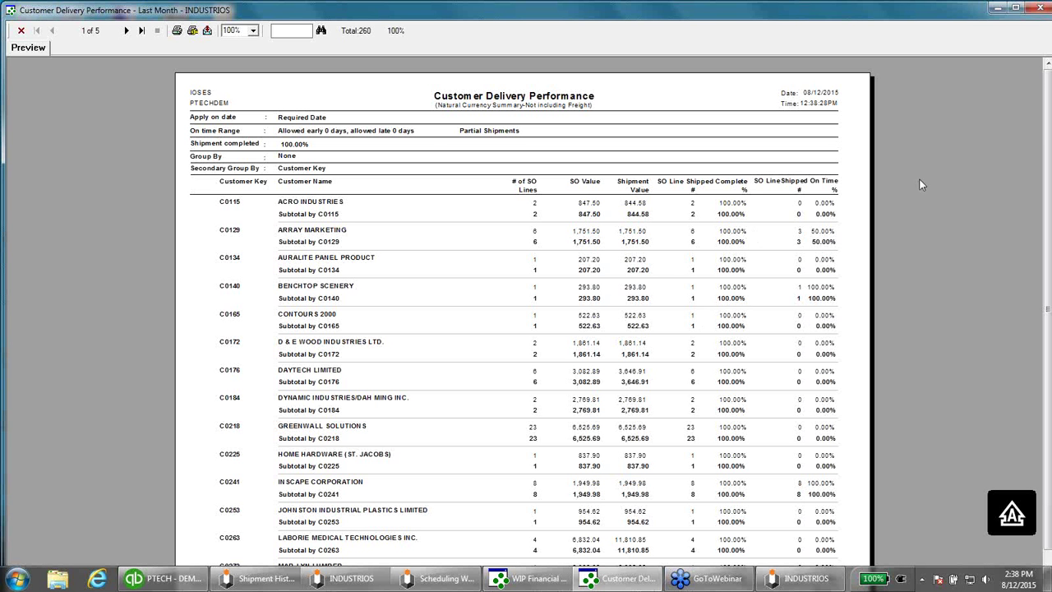
{"action": "left_click", "coordinate": [1042, 9]}
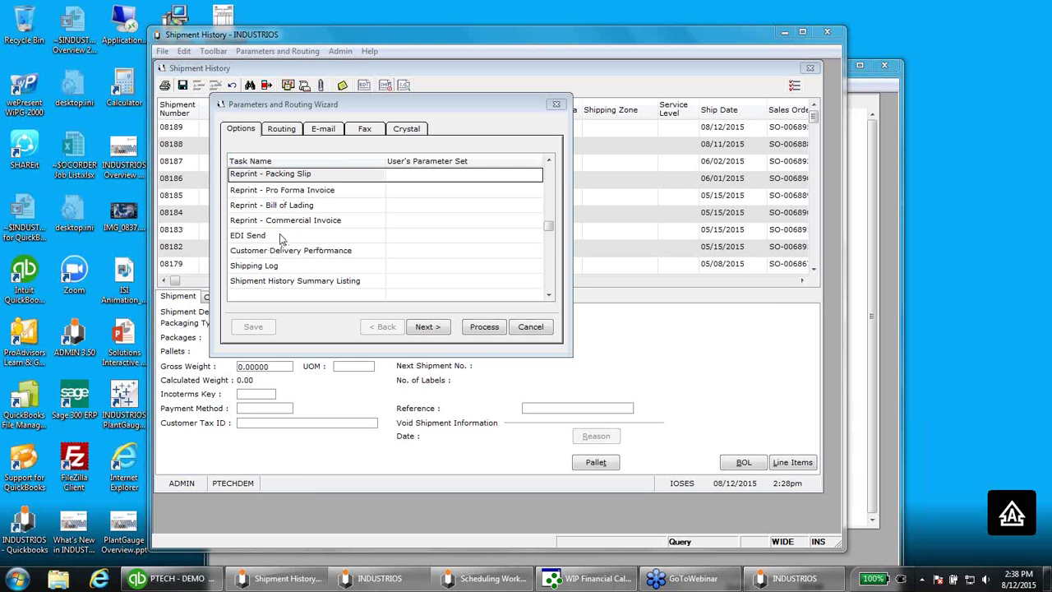
{"action": "left_click", "coordinate": [519, 328]}
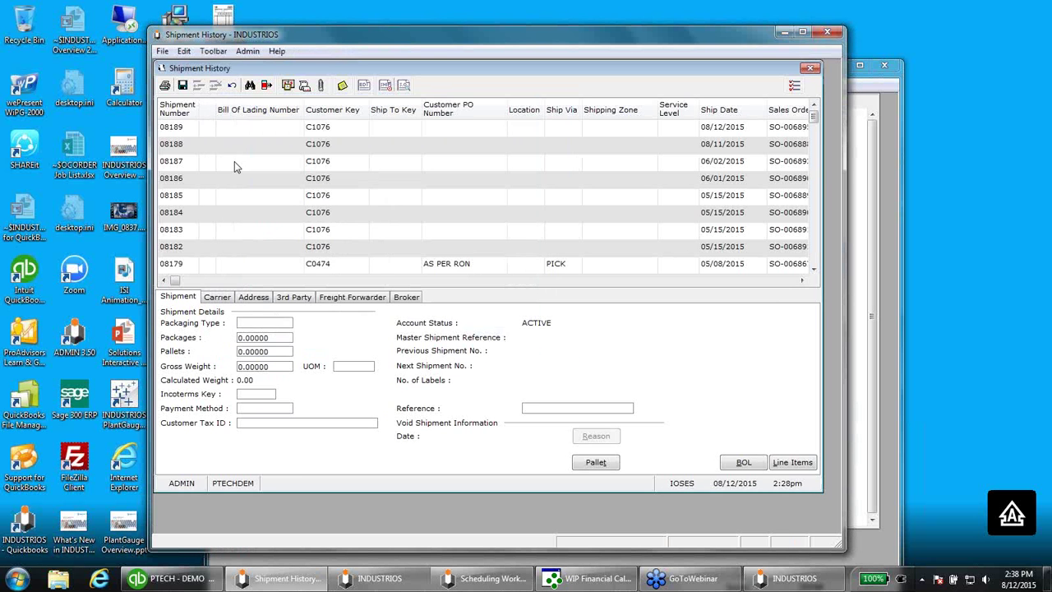
{"action": "left_click", "coordinate": [182, 87]}
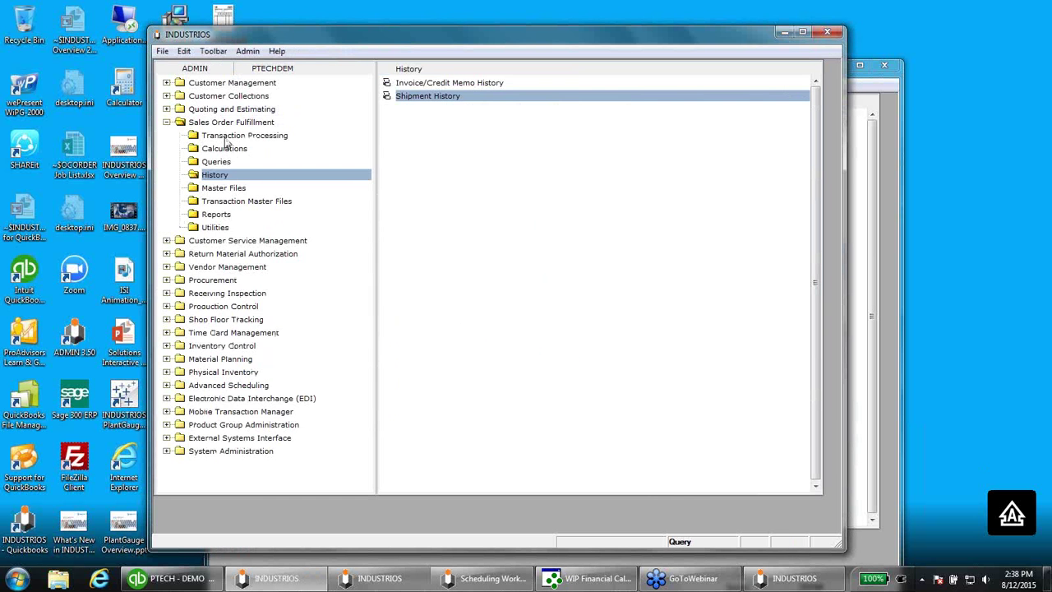
Open the Sales Order Workbench and look through its report tasks, from Sales Order Listing to Inventory Sales Commitment Listing, without processing any
{"action": "left_click", "coordinate": [227, 136]}
{"action": "double_click", "coordinate": [437, 84]}
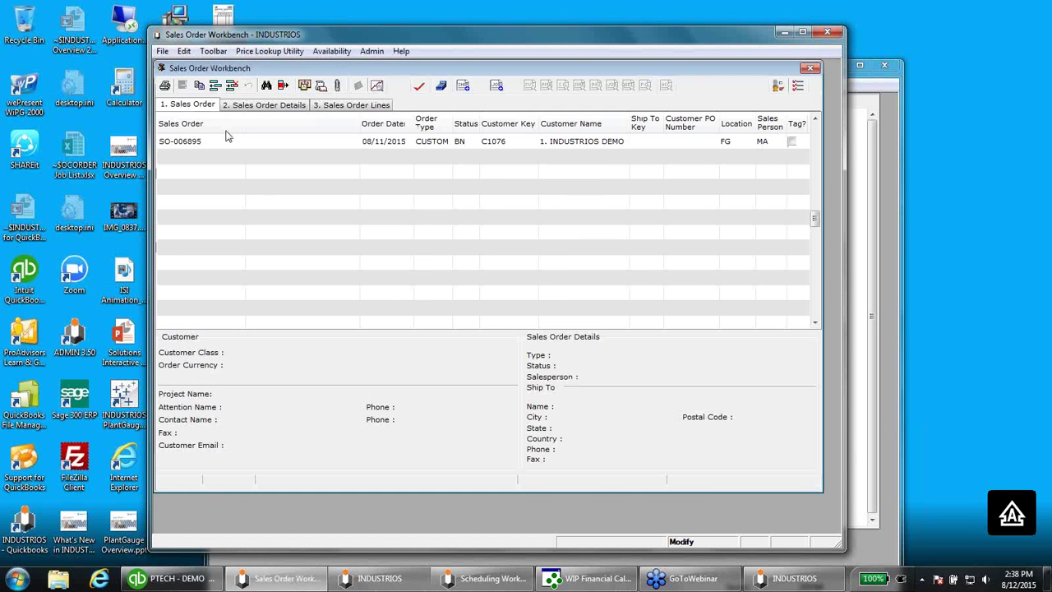
{"action": "left_click", "coordinate": [277, 190]}
{"action": "left_click", "coordinate": [278, 207]}
{"action": "left_click", "coordinate": [271, 220]}
{"action": "left_click", "coordinate": [269, 237]}
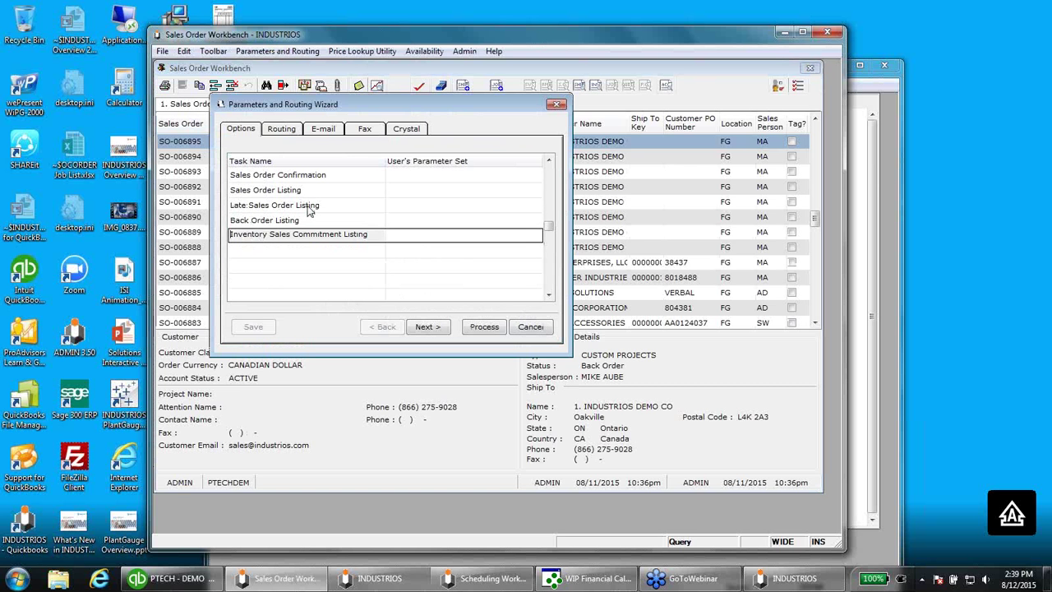
{"action": "key", "text": "Escape"}
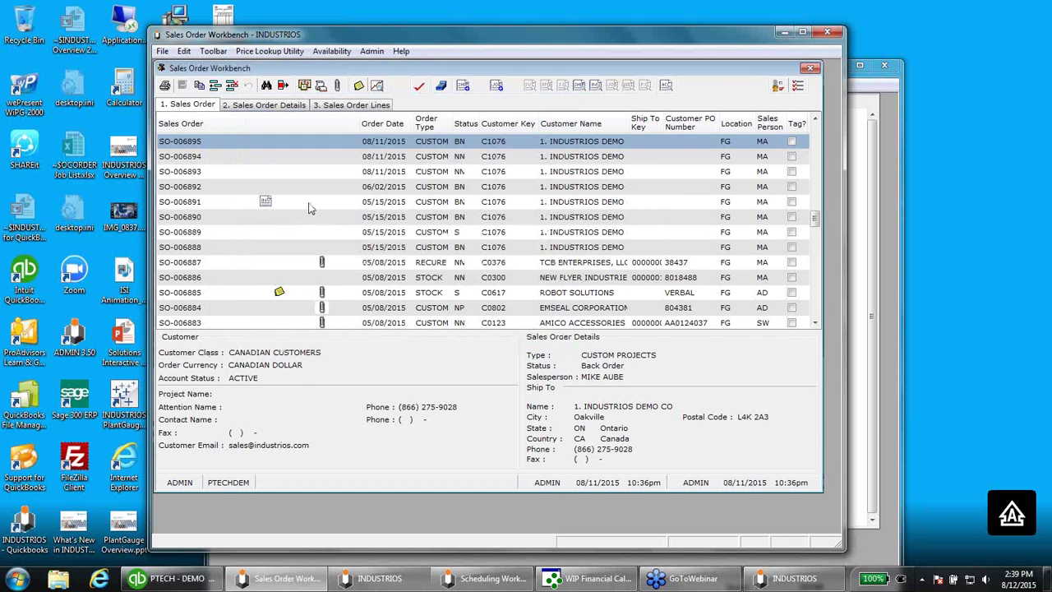
Leave the Sales Order Workbench, review the Generate Orders Warehouse options in Sales Order Reports, and cancel without processing
{"action": "key", "text": "Escape"}
{"action": "left_click", "coordinate": [256, 214]}
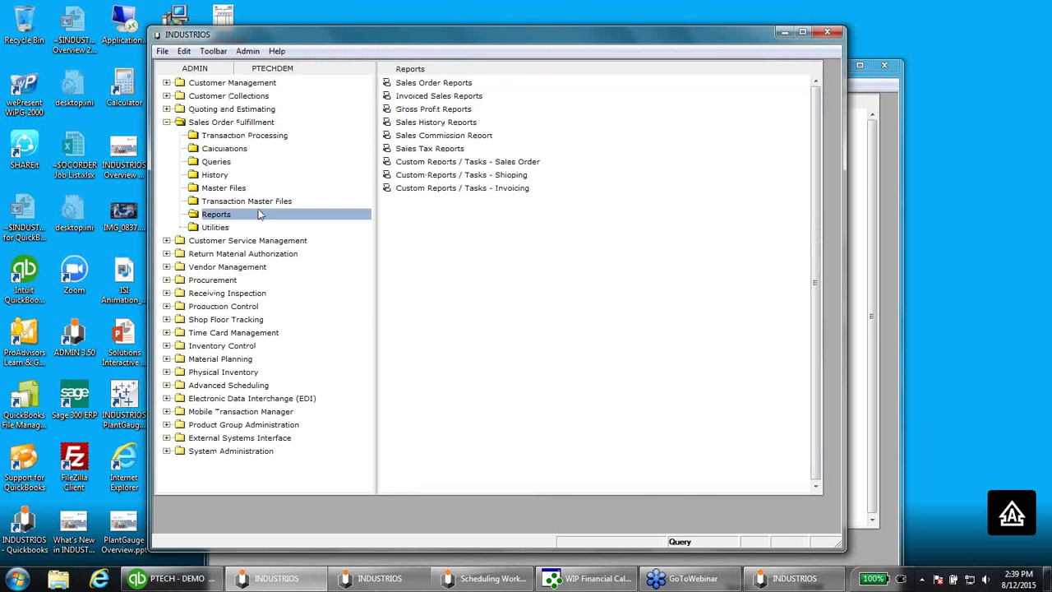
{"action": "double_click", "coordinate": [429, 84]}
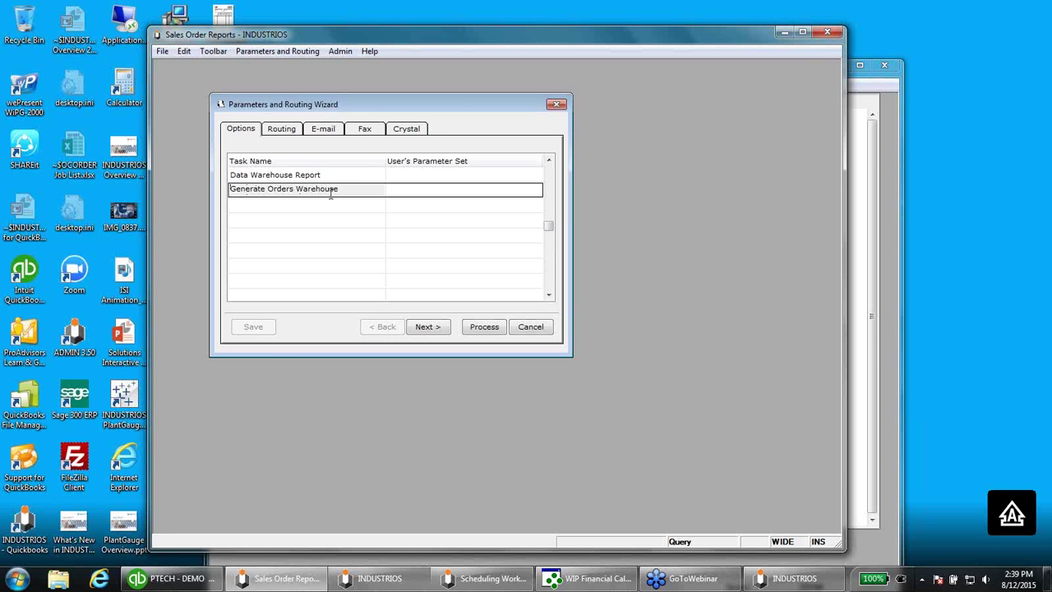
{"action": "left_click", "coordinate": [429, 328]}
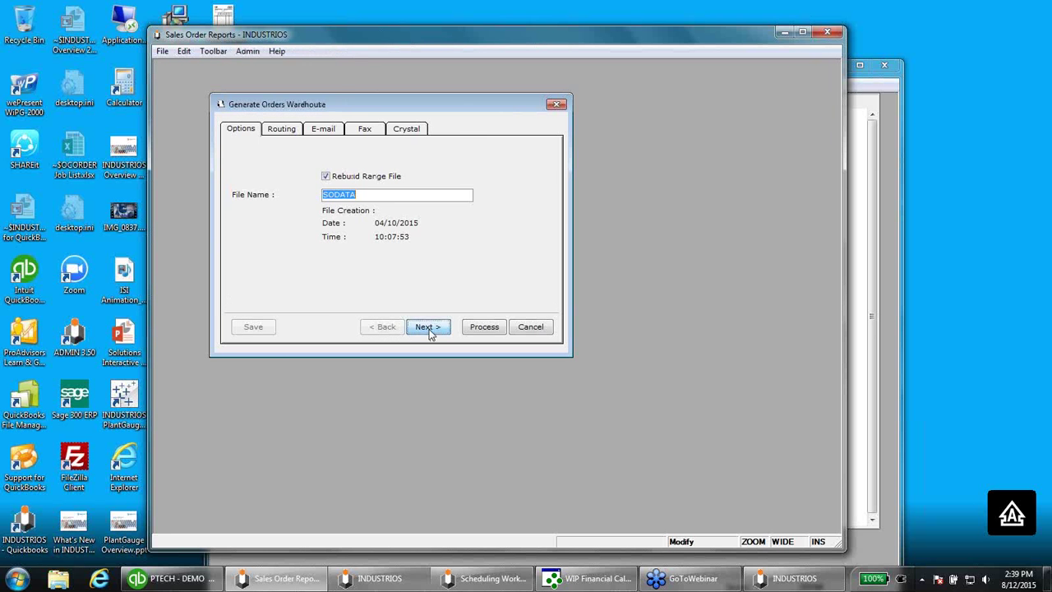
{"action": "left_click", "coordinate": [429, 328]}
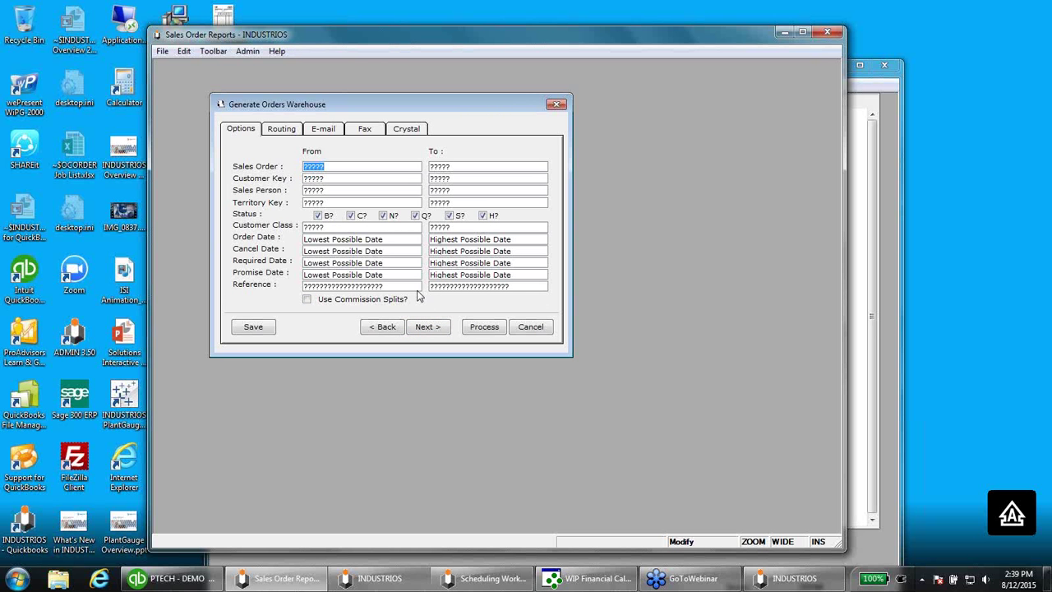
{"action": "left_click", "coordinate": [530, 328]}
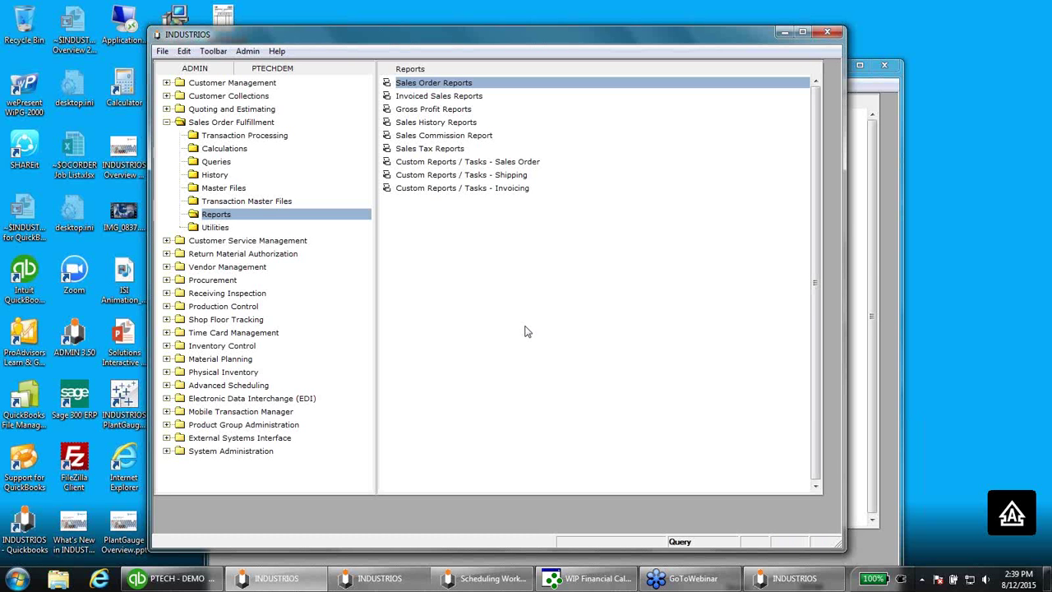
Reopen Sales Order Reports and go through the Data Warehouse Report options up to the page that defines comparison columns by Order Date
{"action": "double_click", "coordinate": [440, 88]}
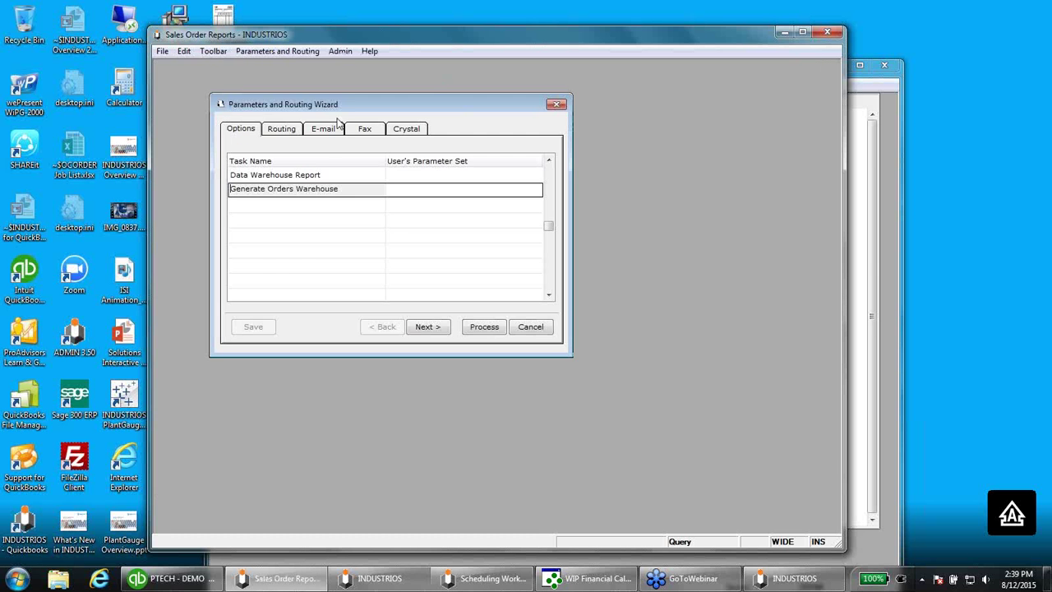
{"action": "left_click", "coordinate": [327, 175]}
{"action": "left_click", "coordinate": [408, 182]}
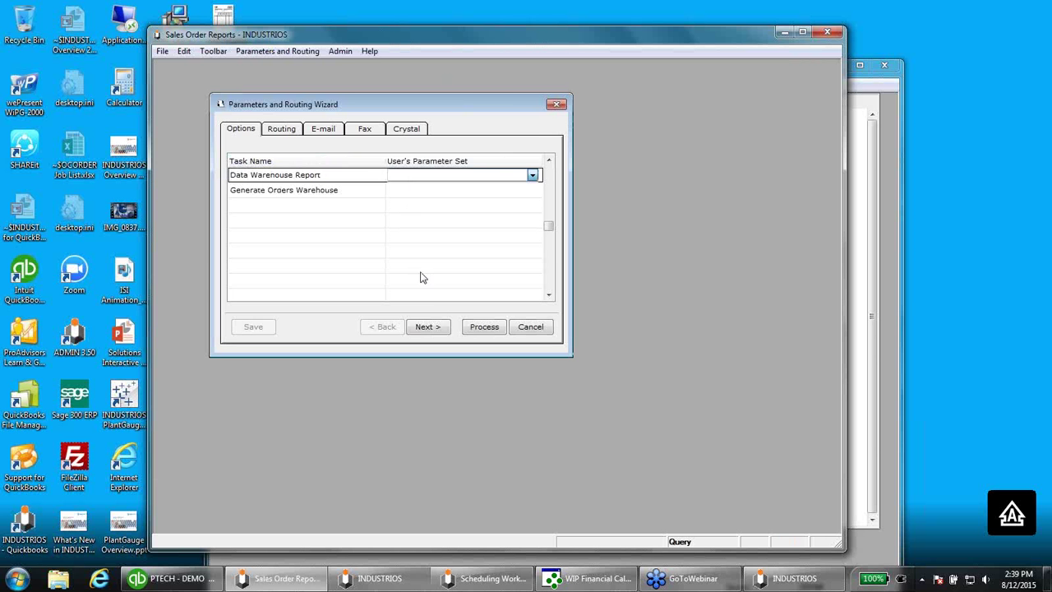
{"action": "left_click", "coordinate": [426, 327]}
{"action": "left_click", "coordinate": [425, 327]}
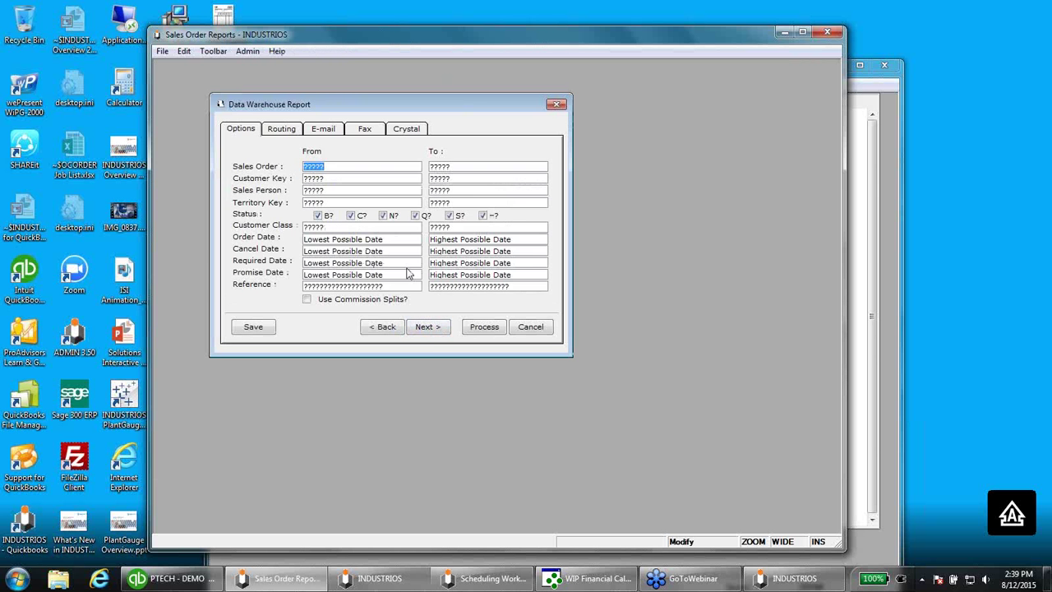
{"action": "left_click", "coordinate": [428, 329]}
{"action": "left_click", "coordinate": [428, 327]}
{"action": "left_click", "coordinate": [428, 327]}
{"action": "left_click", "coordinate": [429, 327]}
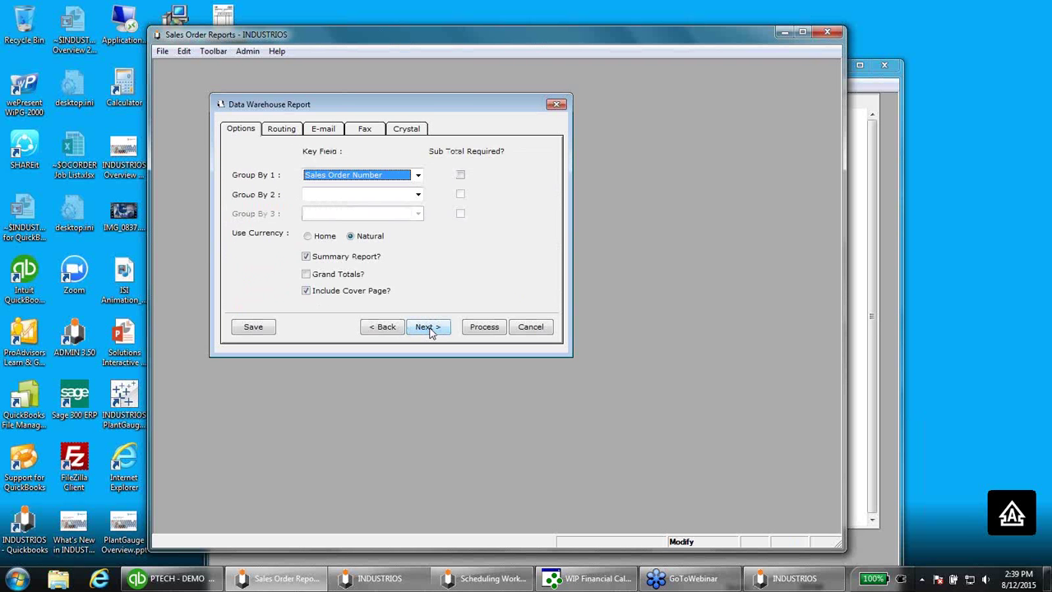
{"action": "left_click", "coordinate": [429, 327]}
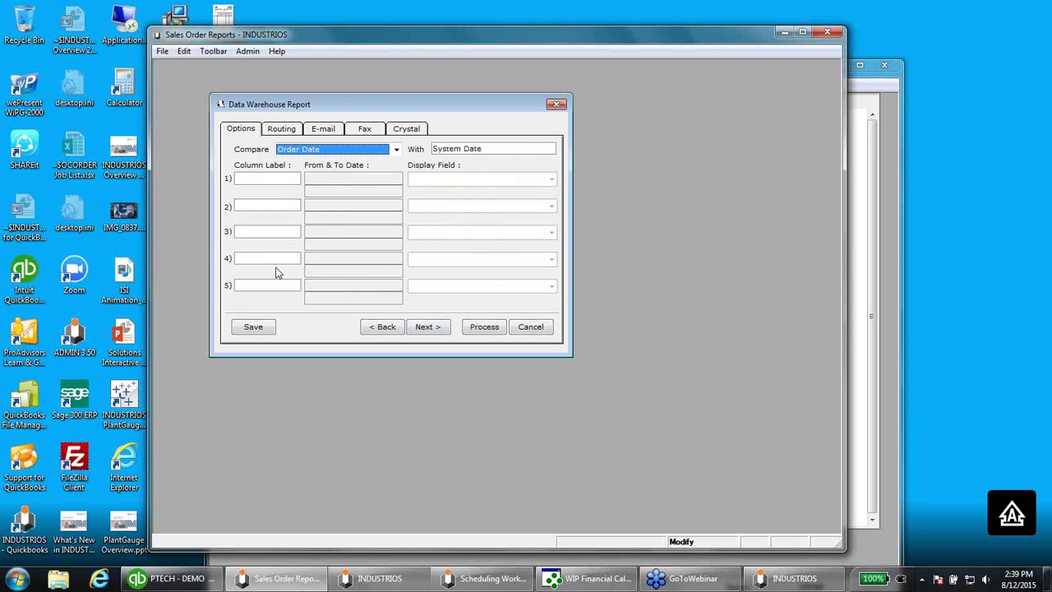
Label the first comparison column "last month" and base its From date on Start of Month
{"action": "left_click", "coordinate": [286, 178]}
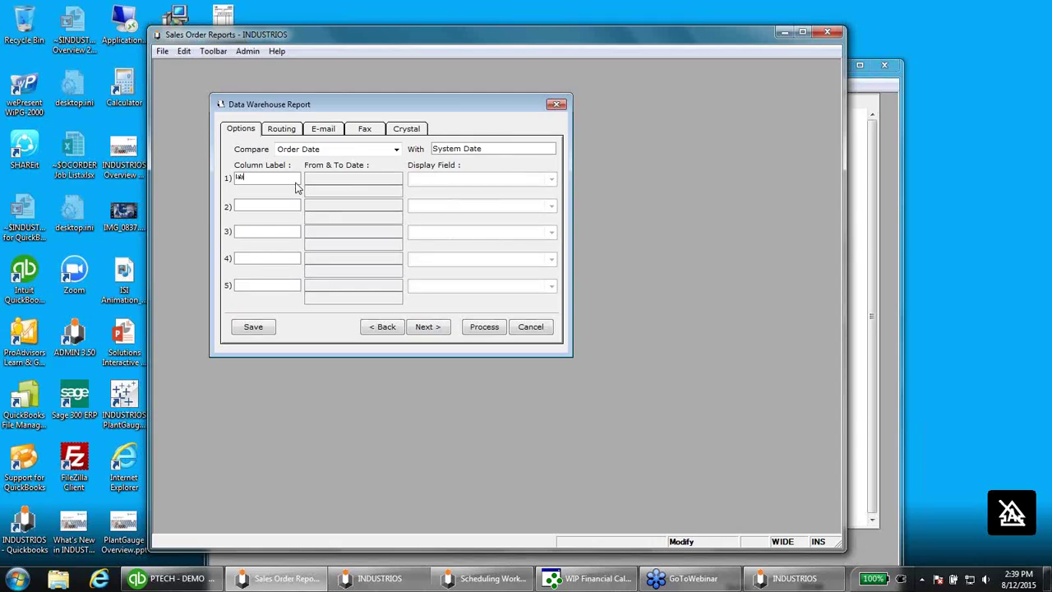
{"action": "type", "text": "last month"}
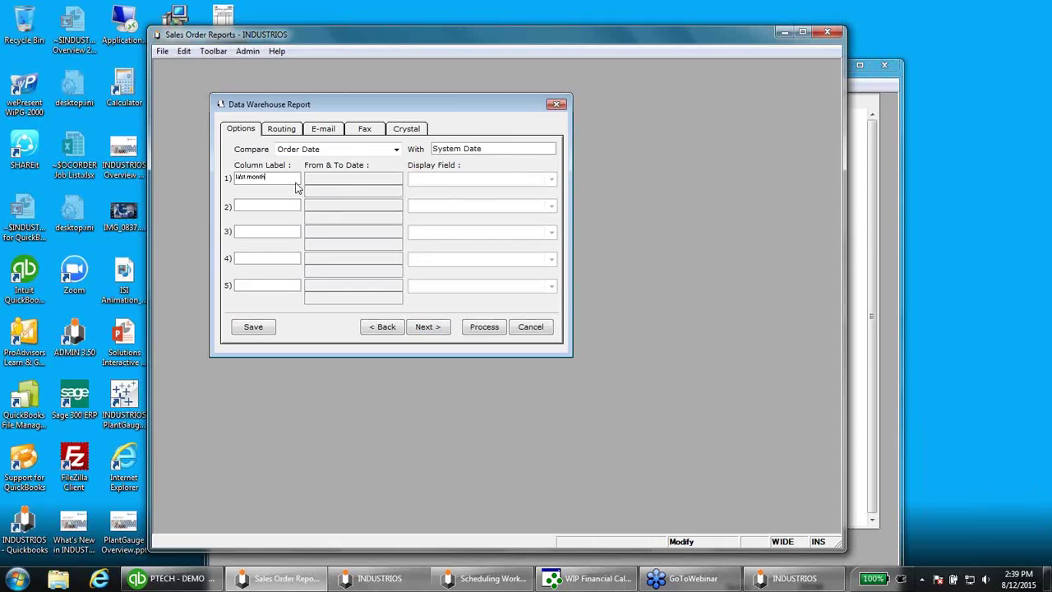
{"action": "left_click", "coordinate": [315, 178]}
{"action": "double_click", "coordinate": [314, 178]}
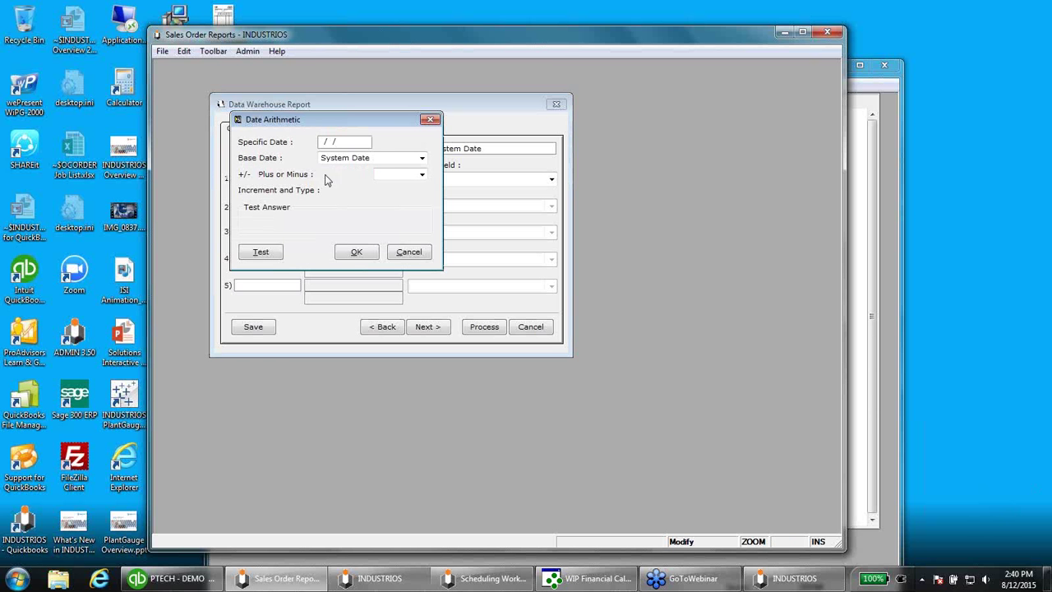
{"action": "left_click", "coordinate": [335, 163]}
{"action": "left_click", "coordinate": [345, 203]}
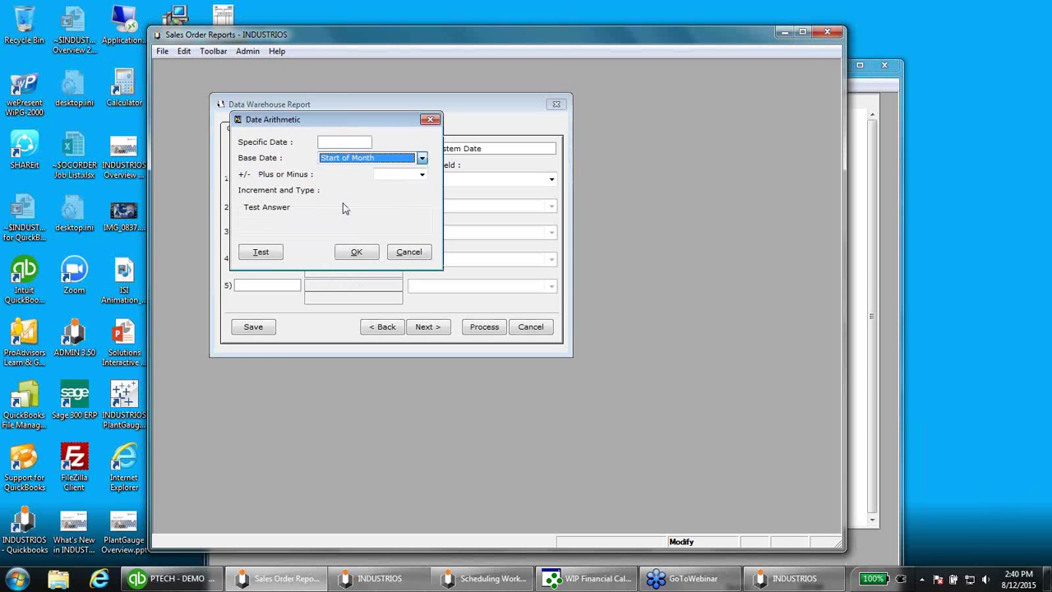
Offset the first column's From date by minus 1 month, test the date calculation and accept it
{"action": "left_click", "coordinate": [399, 174]}
{"action": "left_click", "coordinate": [385, 200]}
{"action": "left_click", "coordinate": [394, 175]}
{"action": "left_click", "coordinate": [385, 202]}
{"action": "left_click", "coordinate": [352, 192]}
{"action": "type", "text": "1"}
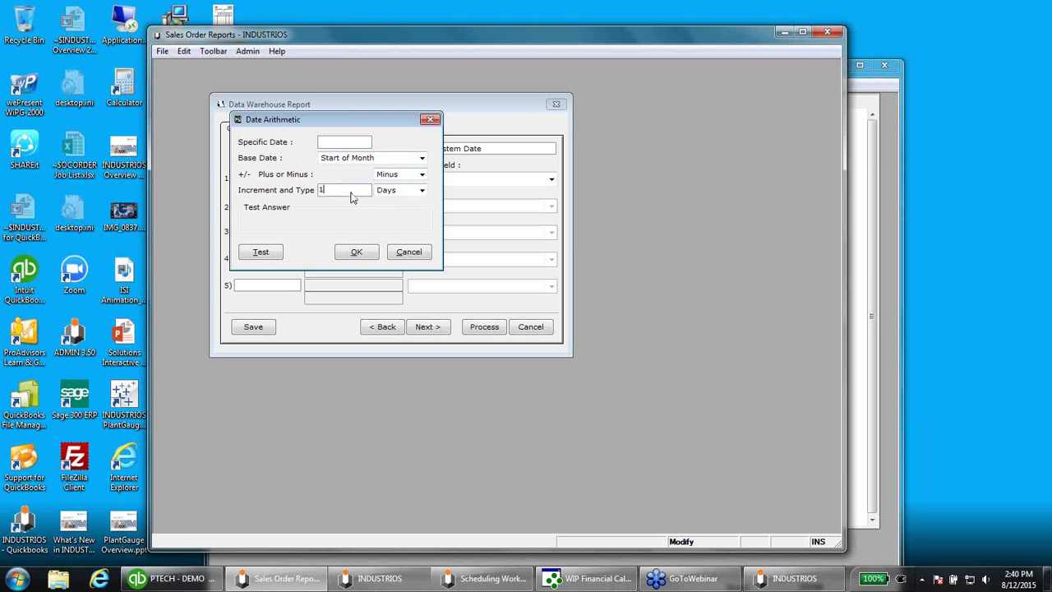
{"action": "key", "text": "Tab"}
{"action": "key", "text": "m"}
{"action": "left_click", "coordinate": [262, 251]}
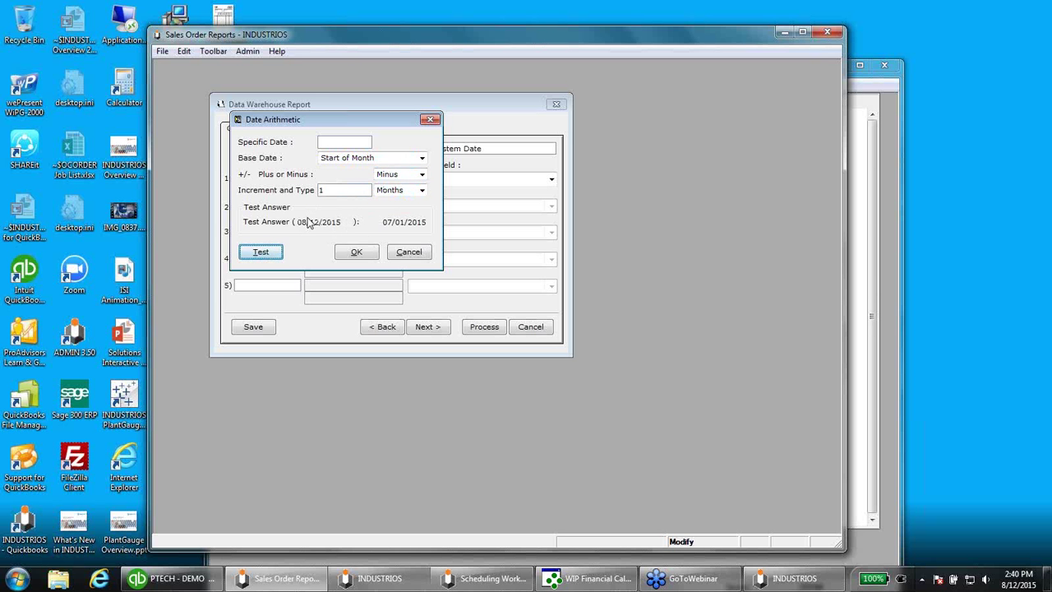
{"action": "left_click", "coordinate": [357, 252]}
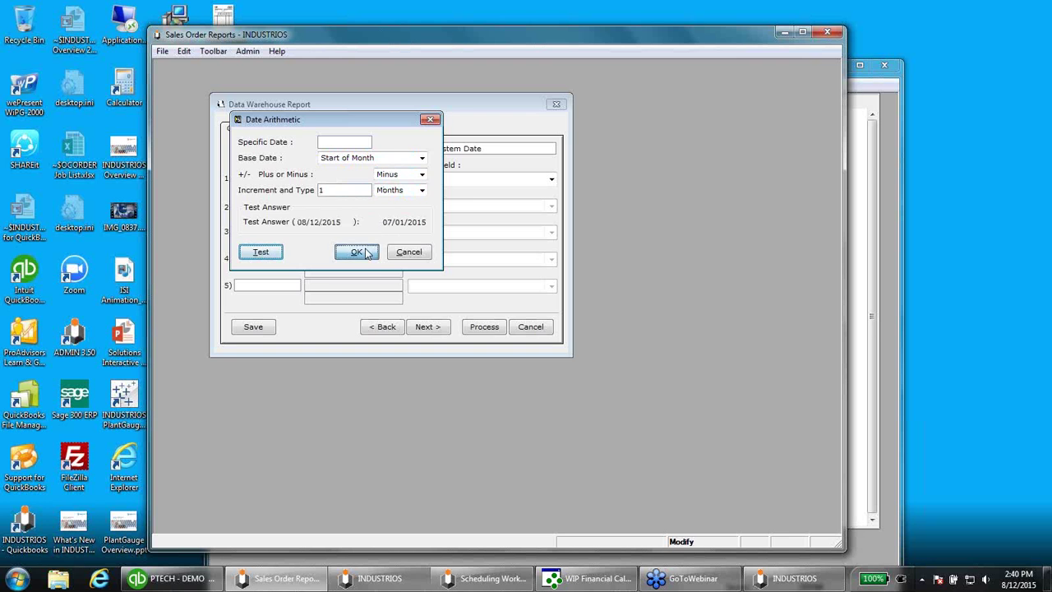
Set the first column's To date to End of Month minus 1 month, test the calculation and accept it
{"action": "double_click", "coordinate": [362, 189]}
{"action": "left_click", "coordinate": [366, 158]}
{"action": "left_click", "coordinate": [357, 204]}
{"action": "left_click", "coordinate": [355, 160]}
{"action": "left_click", "coordinate": [349, 212]}
{"action": "left_click", "coordinate": [261, 251]}
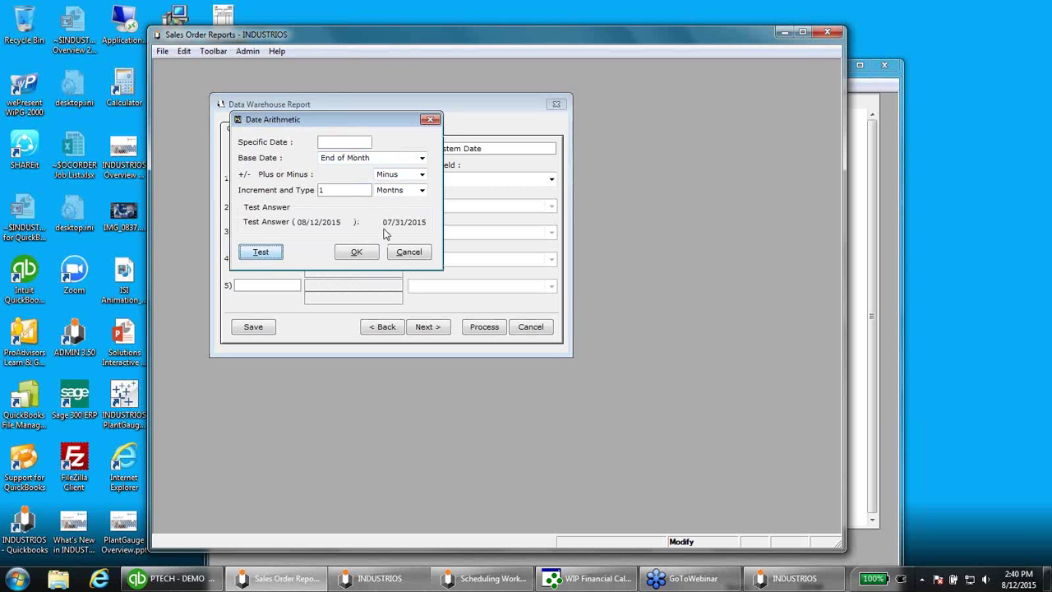
{"action": "left_click", "coordinate": [357, 252]}
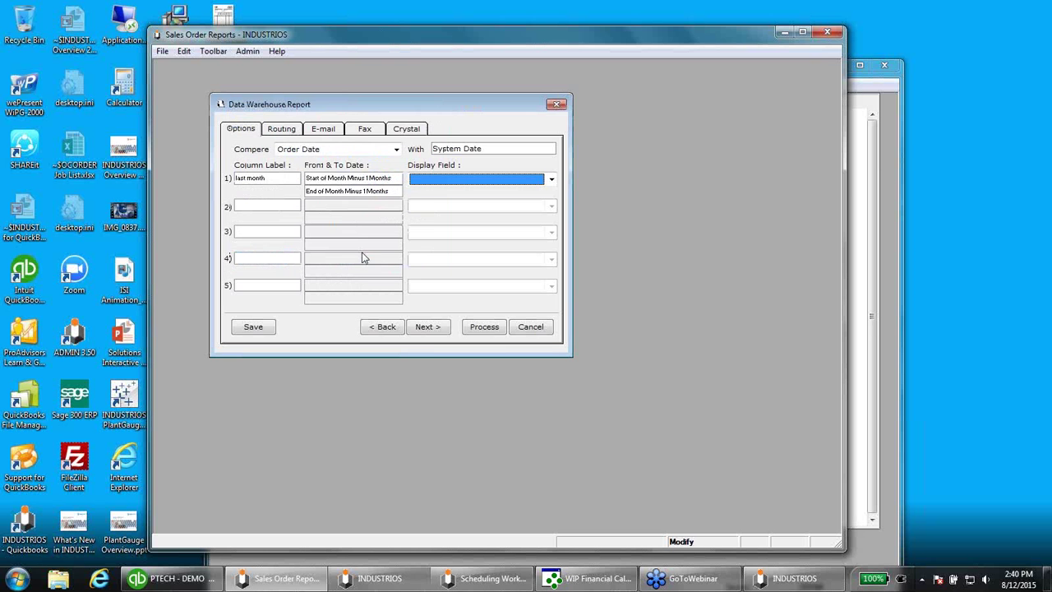
Look through the display fields available for the first column, choose none, and cancel the Data Warehouse Report
{"action": "left_click", "coordinate": [548, 181]}
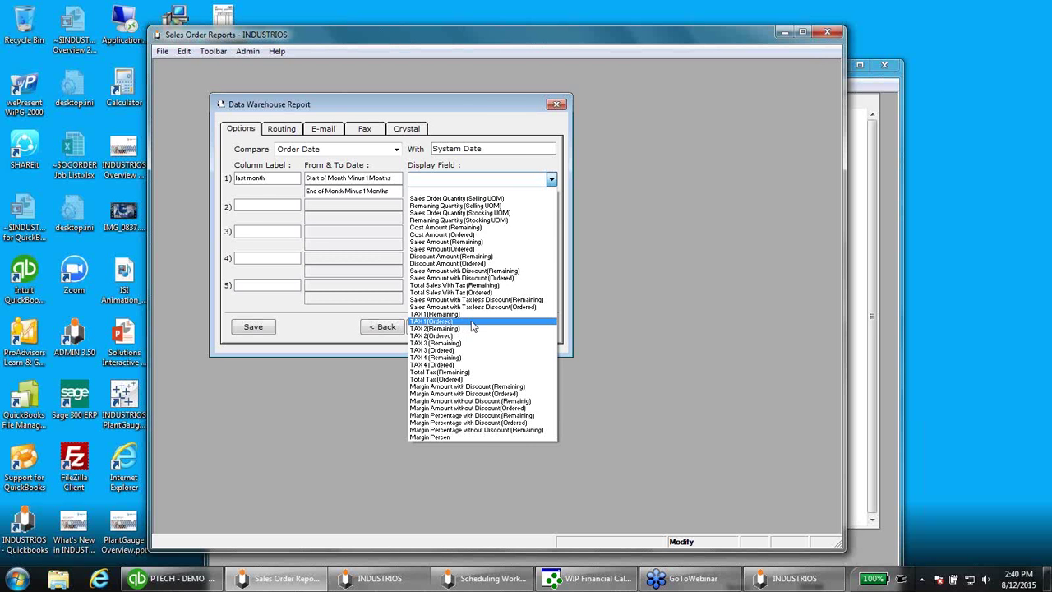
{"action": "left_click", "coordinate": [393, 243]}
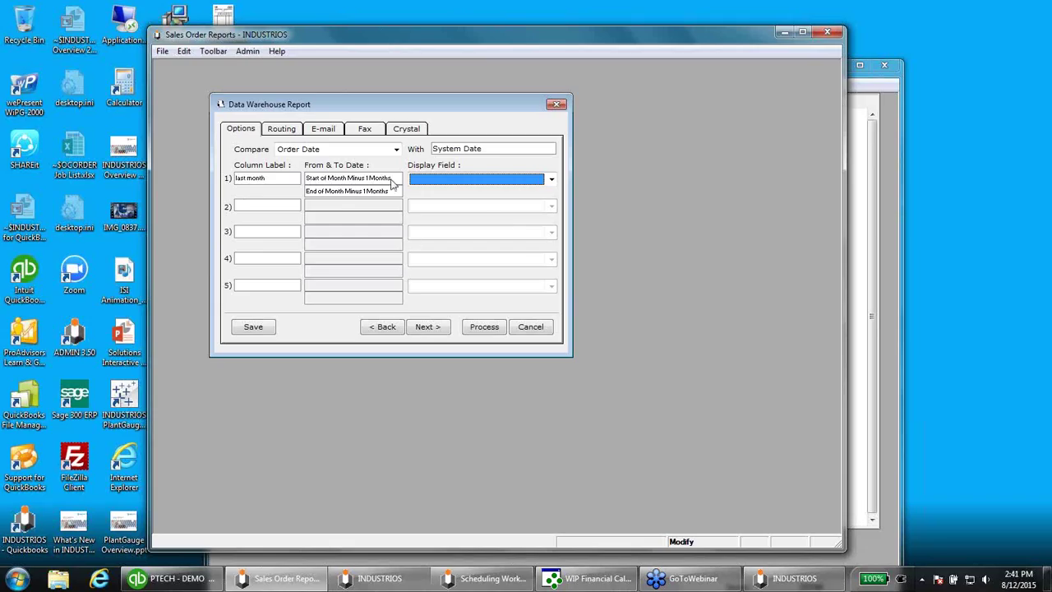
{"action": "left_click", "coordinate": [530, 327]}
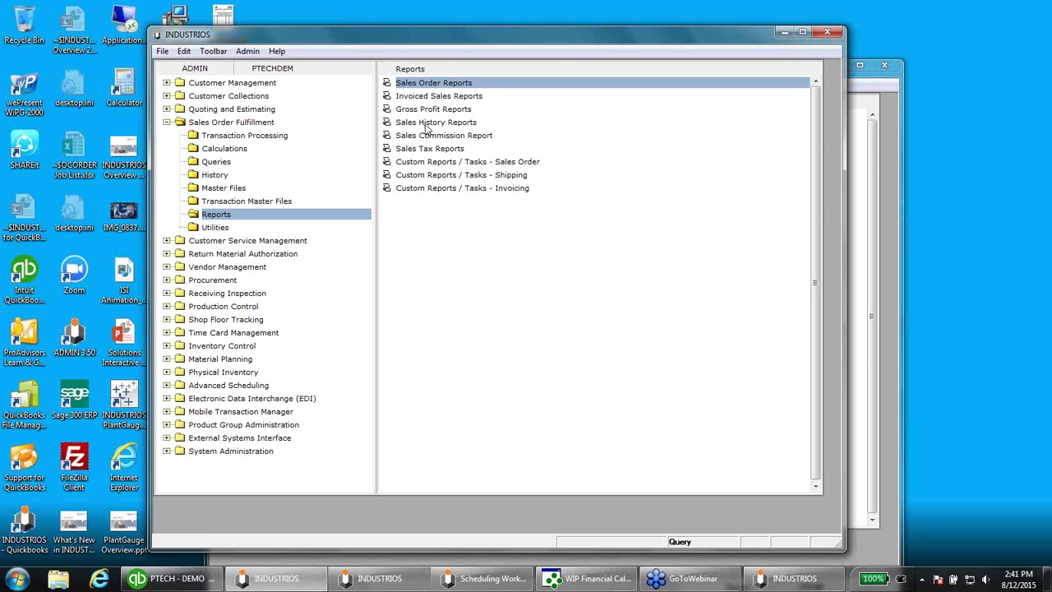
Collapse Sales Order Fulfillment, minimize the open windows, and bring up and reposition the INDUSTRIOS window showing the Whats New dashboard
{"action": "left_click", "coordinate": [166, 122]}
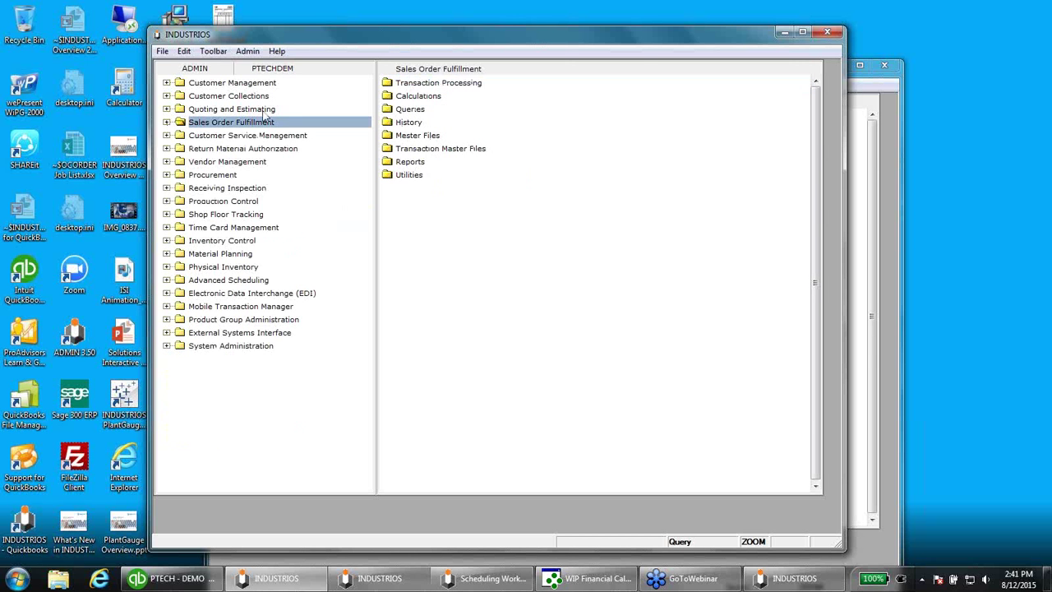
{"action": "left_click", "coordinate": [784, 33]}
{"action": "left_click", "coordinate": [839, 65]}
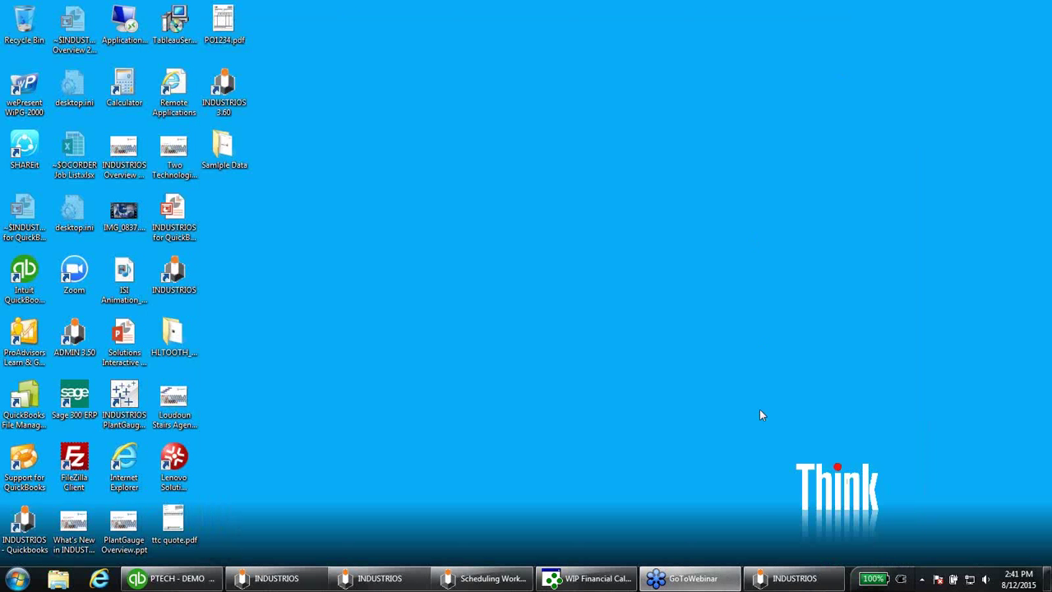
{"action": "mouse_move", "coordinate": [786, 585]}
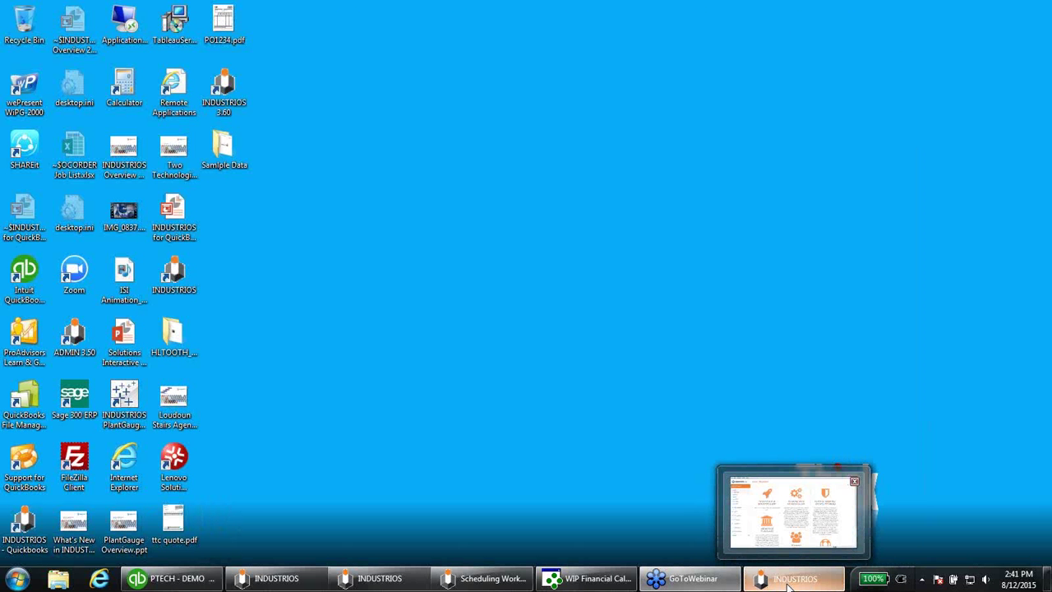
{"action": "left_click", "coordinate": [787, 581]}
{"action": "left_click_drag", "start_coordinate": [657, 14], "coordinate": [601, 16]}
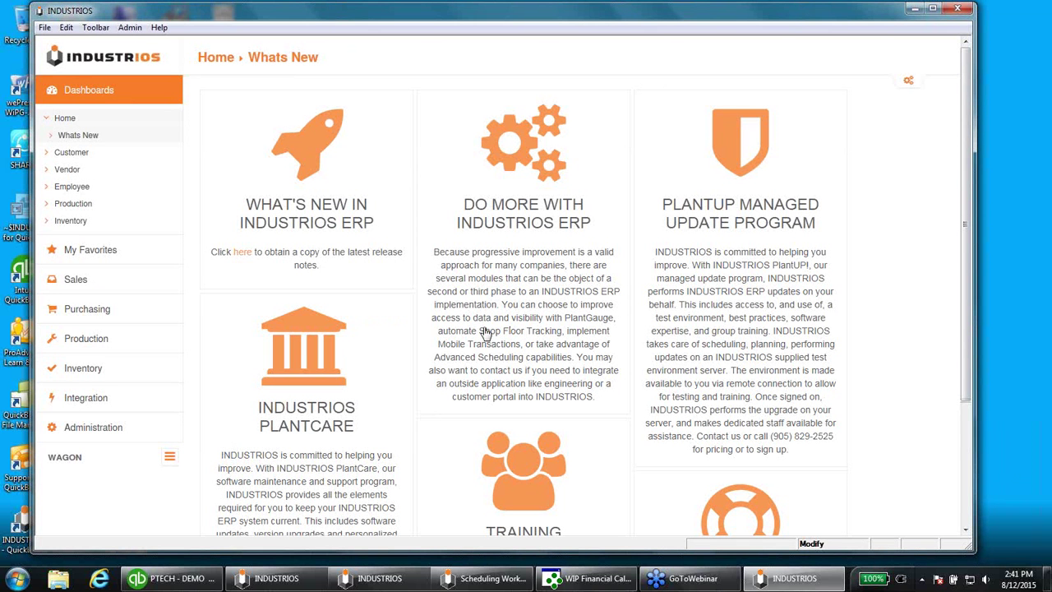
Look through the Purchasing modules, including the Receiving Inspection submodules, and collapse Purchasing again
{"action": "left_click", "coordinate": [76, 309]}
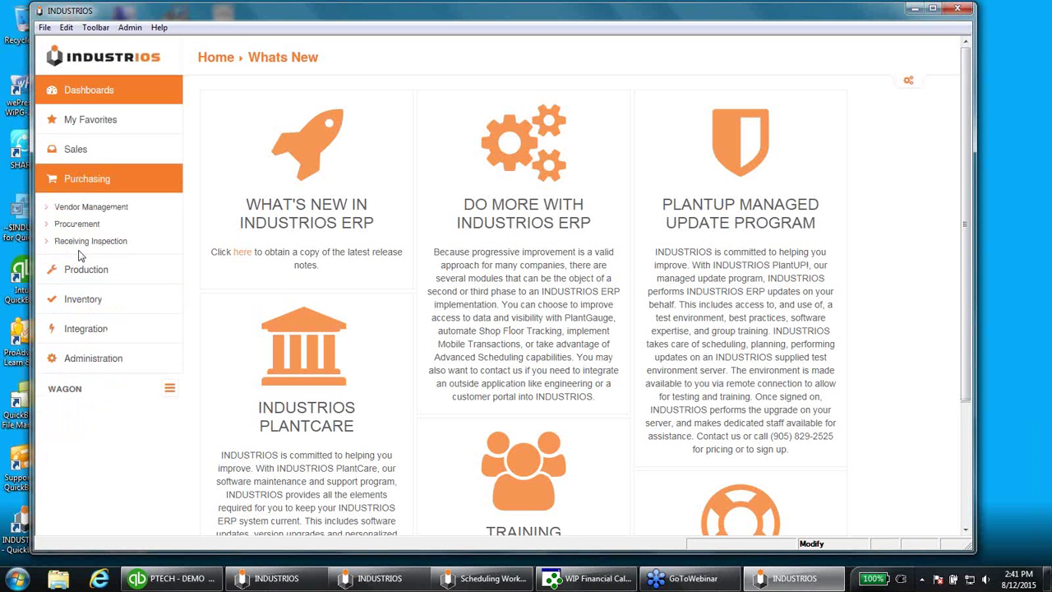
{"action": "left_click", "coordinate": [82, 241]}
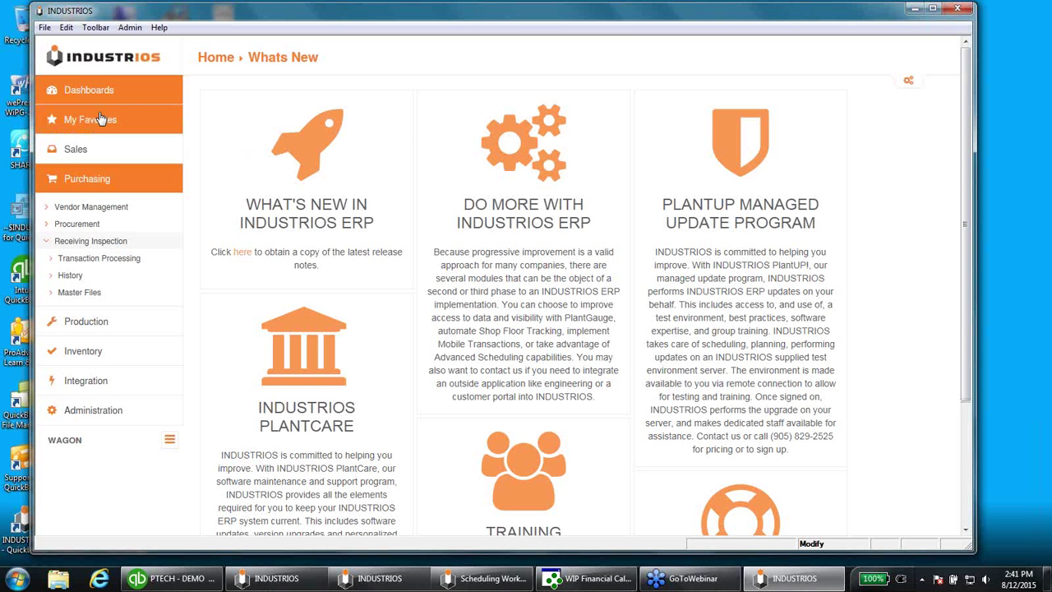
{"action": "left_click", "coordinate": [88, 181]}
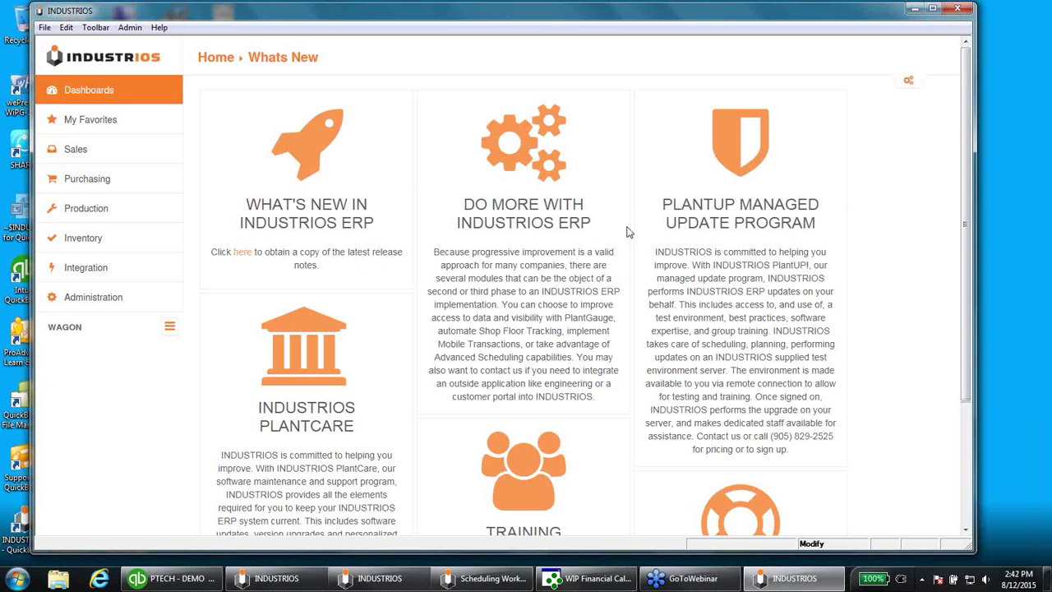
{"action": "mouse_move", "coordinate": [970, 169]}
{"action": "left_mouse_down"}
{"action": "mouse_move", "coordinate": [963, 304]}
{"action": "mouse_move", "coordinate": [974, 168]}
{"action": "left_mouse_up"}
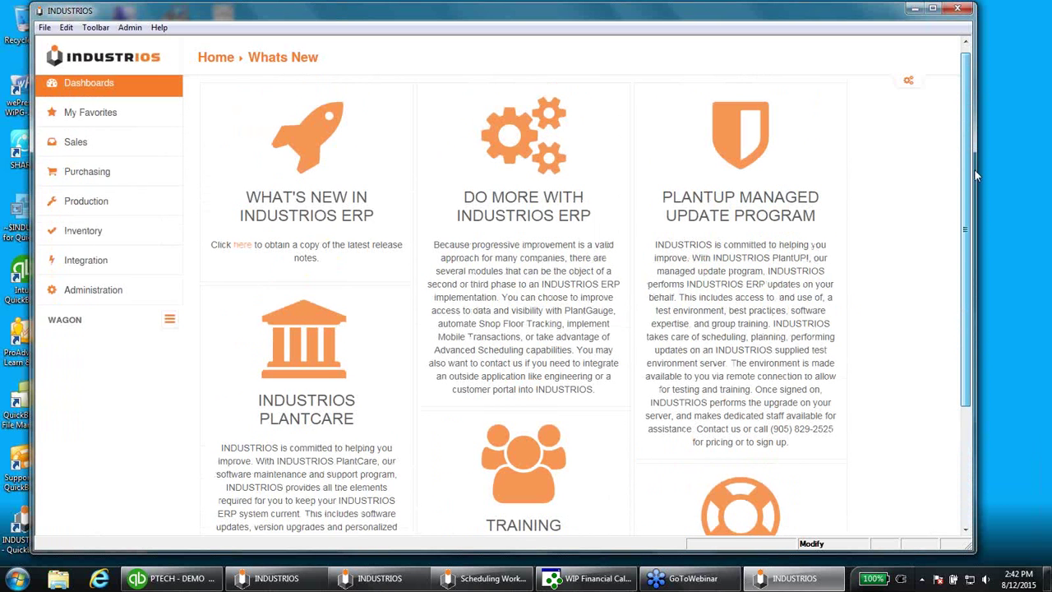
Examine the Customer dashboards for Delivery Performances and Order Backlog, including the backlog chart by sales order date
{"action": "left_click", "coordinate": [134, 92]}
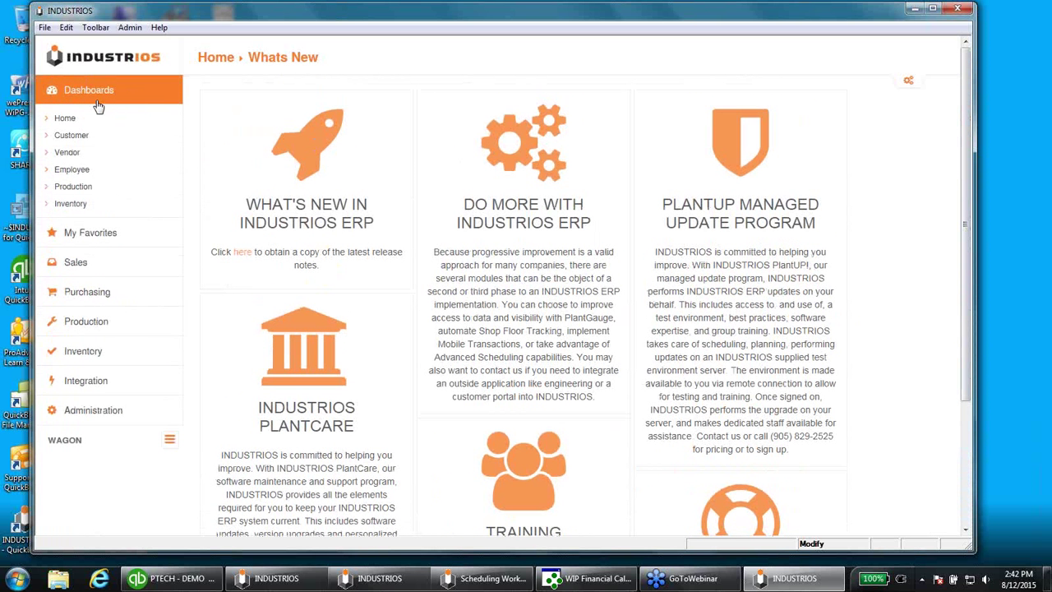
{"action": "left_click", "coordinate": [66, 136]}
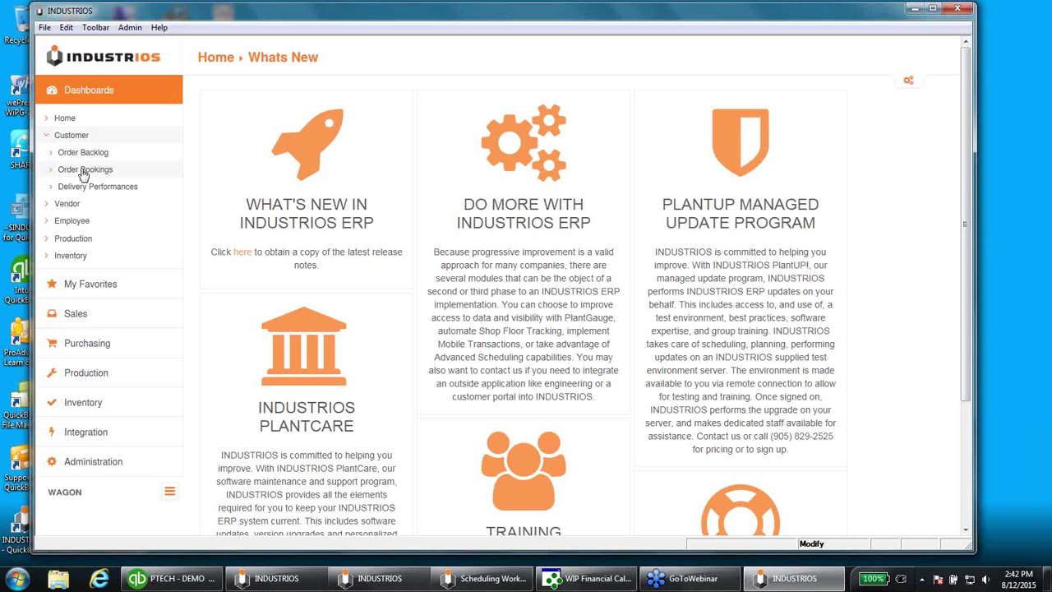
{"action": "left_click", "coordinate": [91, 188]}
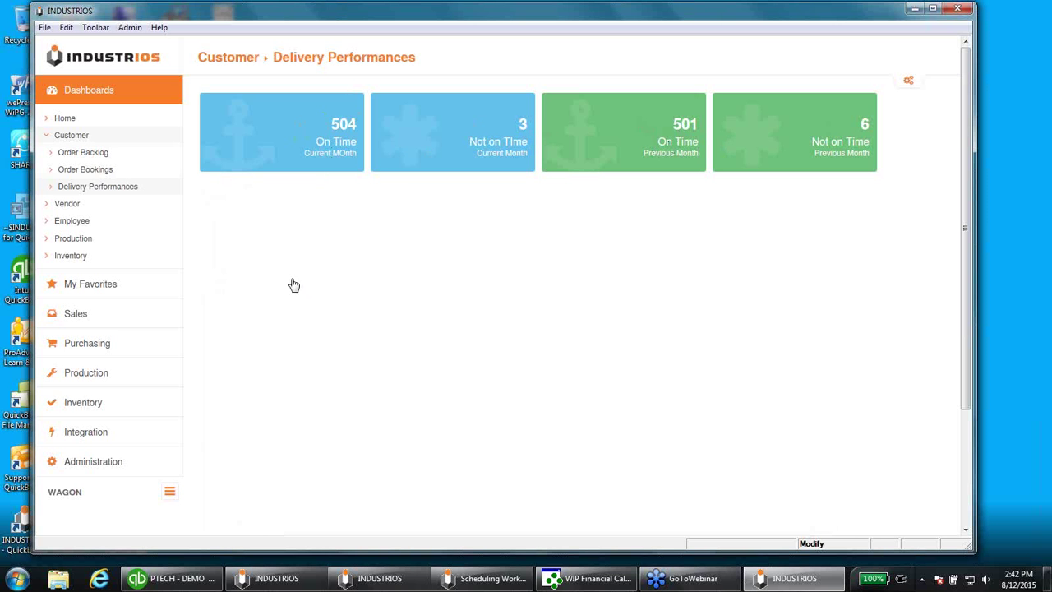
{"action": "left_click", "coordinate": [83, 153]}
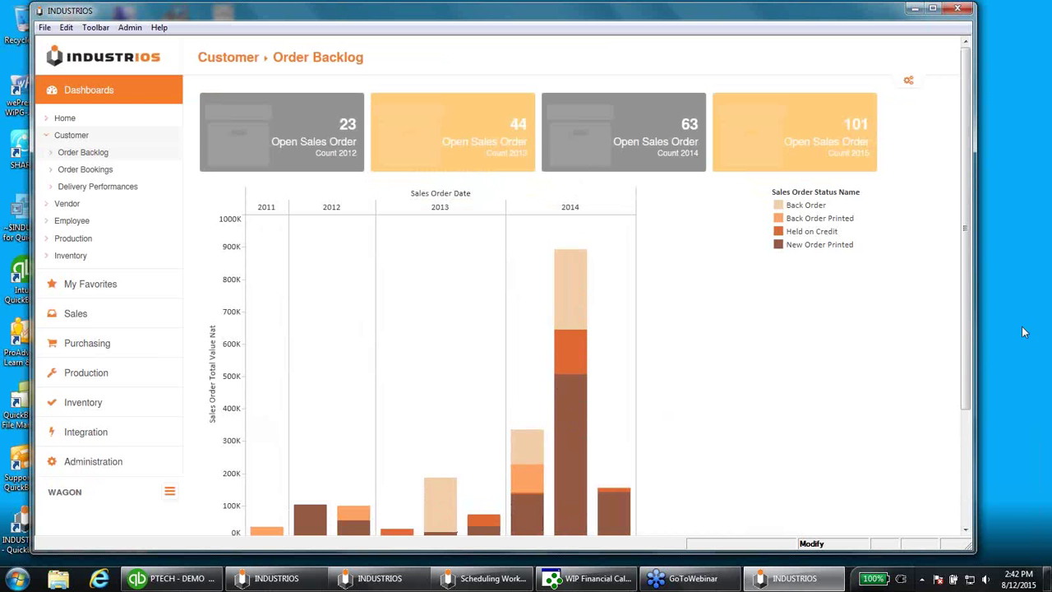
{"action": "left_click_drag", "start_coordinate": [966, 344], "coordinate": [965, 374]}
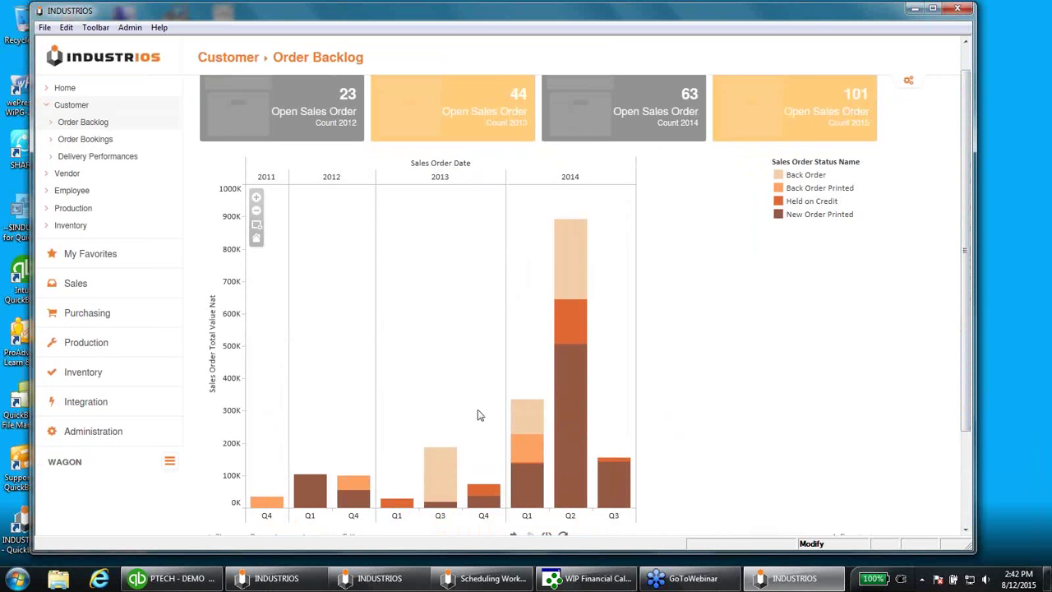
Collapse the Customer dashboards and view the Vendor Expected Purchases and Employee Early Out Analysis dashboards
{"action": "mouse_move", "coordinate": [560, 274]}
{"action": "scroll", "coordinate": [415, 346], "scroll_direction": "up", "scroll_amount": 1}
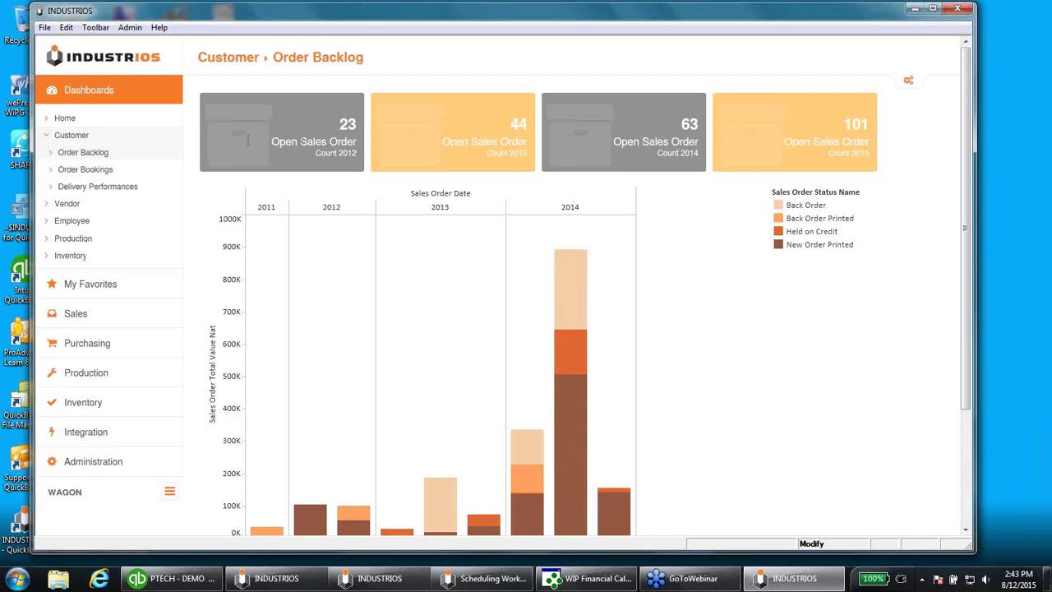
{"action": "left_click", "coordinate": [45, 136]}
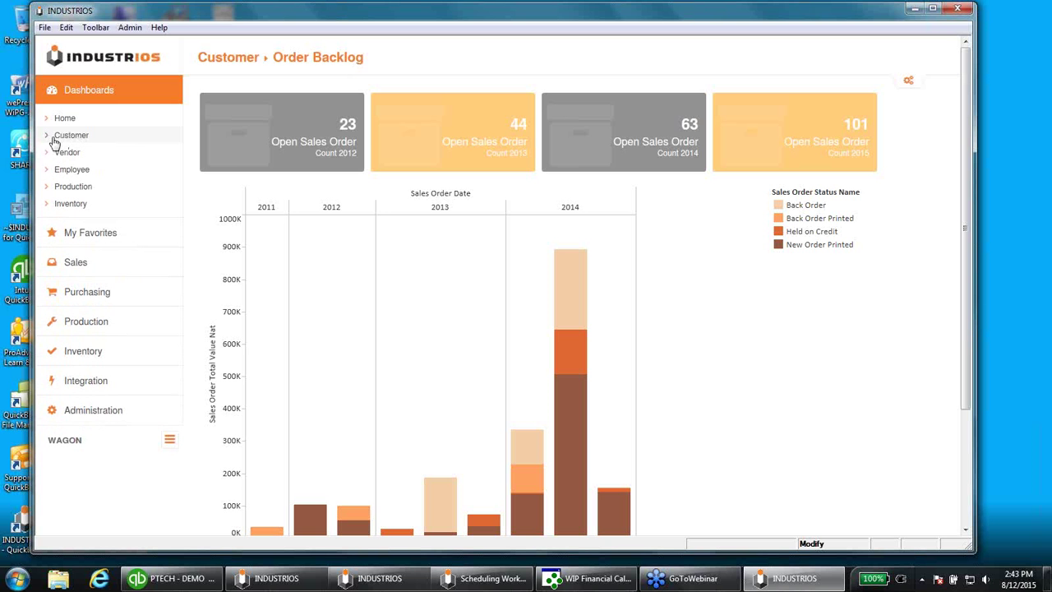
{"action": "left_click", "coordinate": [66, 153]}
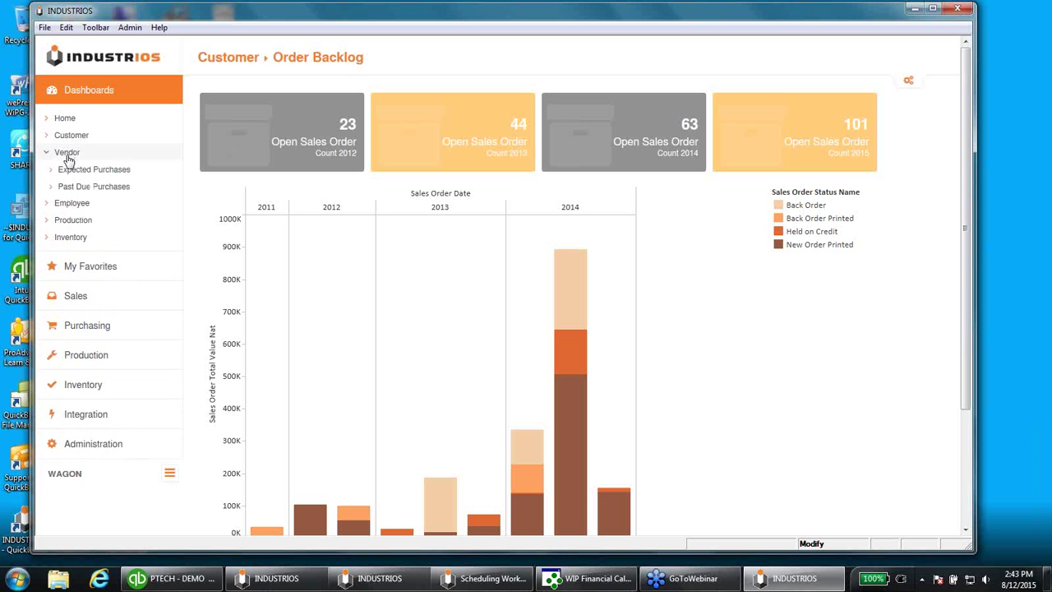
{"action": "left_click", "coordinate": [67, 170]}
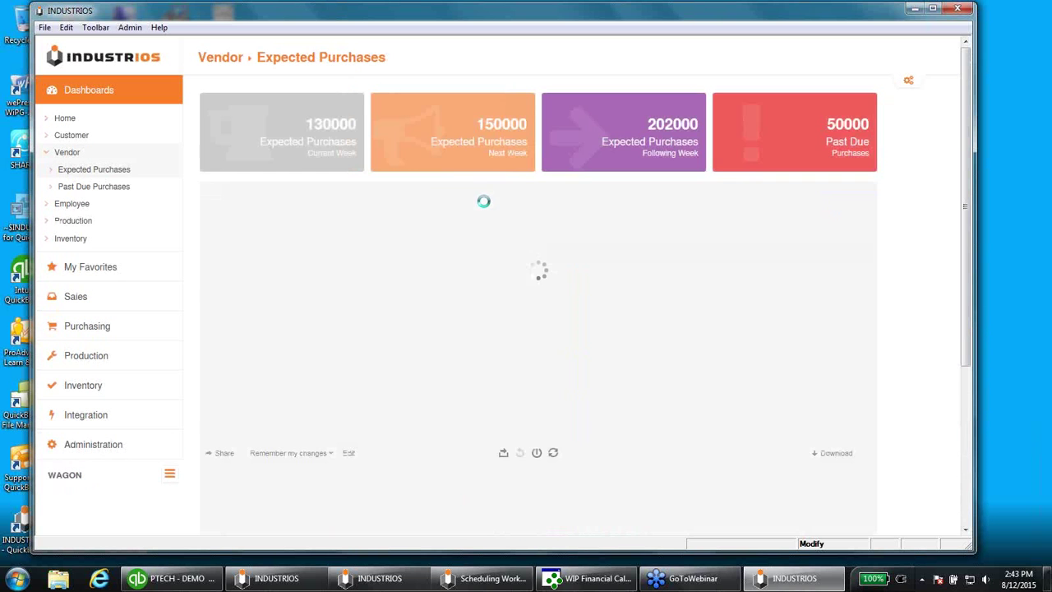
{"action": "left_click", "coordinate": [87, 205]}
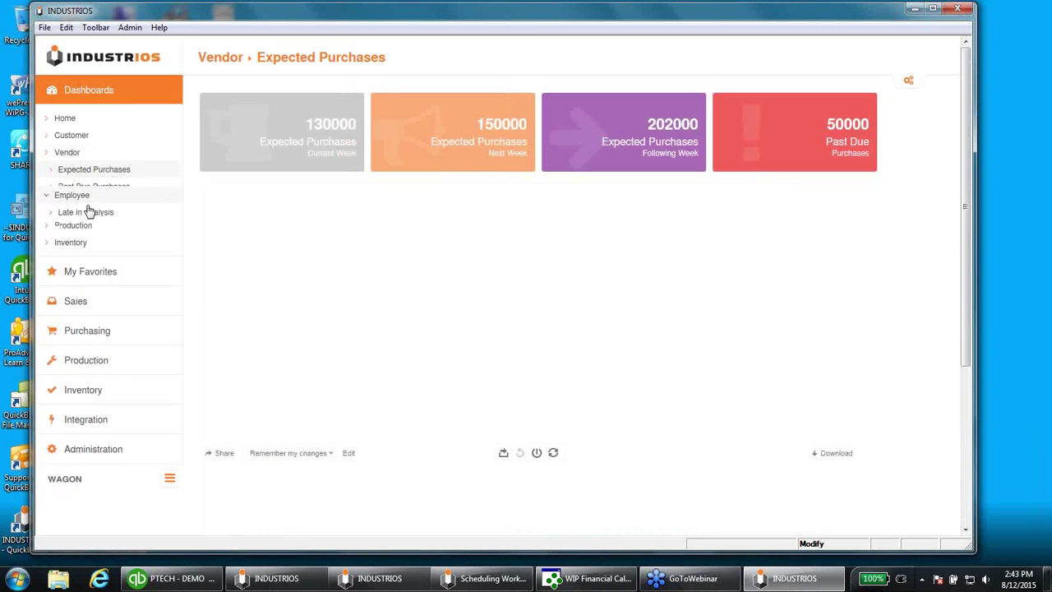
{"action": "left_click", "coordinate": [83, 205]}
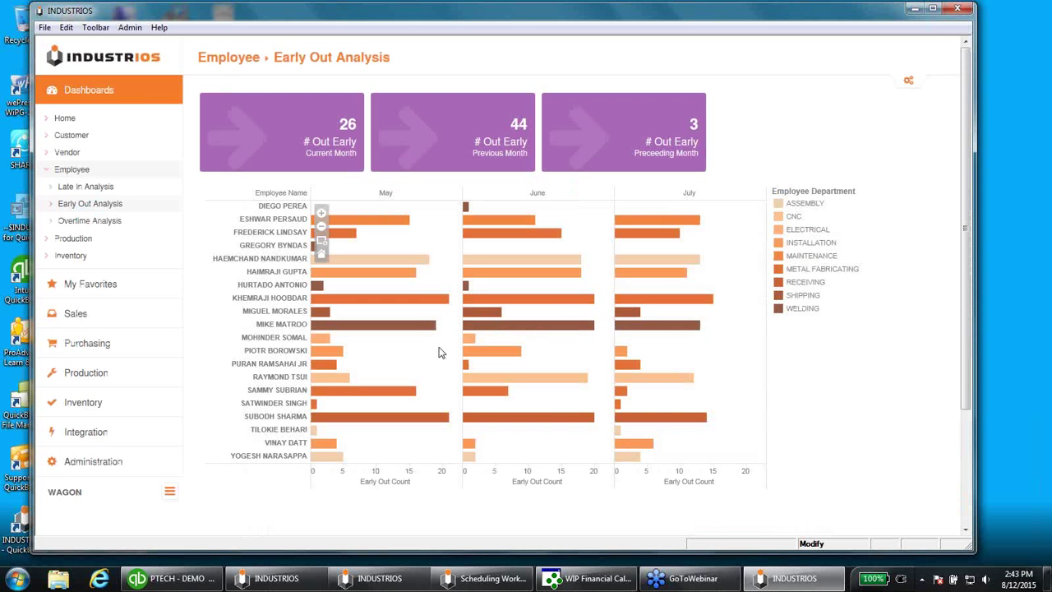
View the Production Upcoming Jobs - Gantt View dashboard and the Inventory Below Minimums dashboard
{"action": "left_click", "coordinate": [72, 238]}
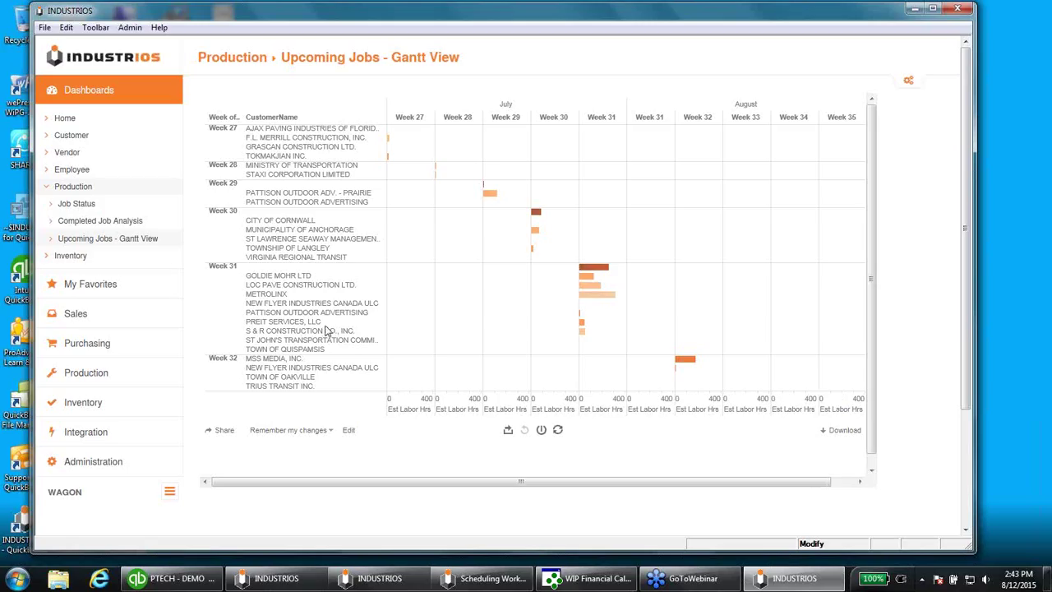
{"action": "left_click", "coordinate": [80, 259]}
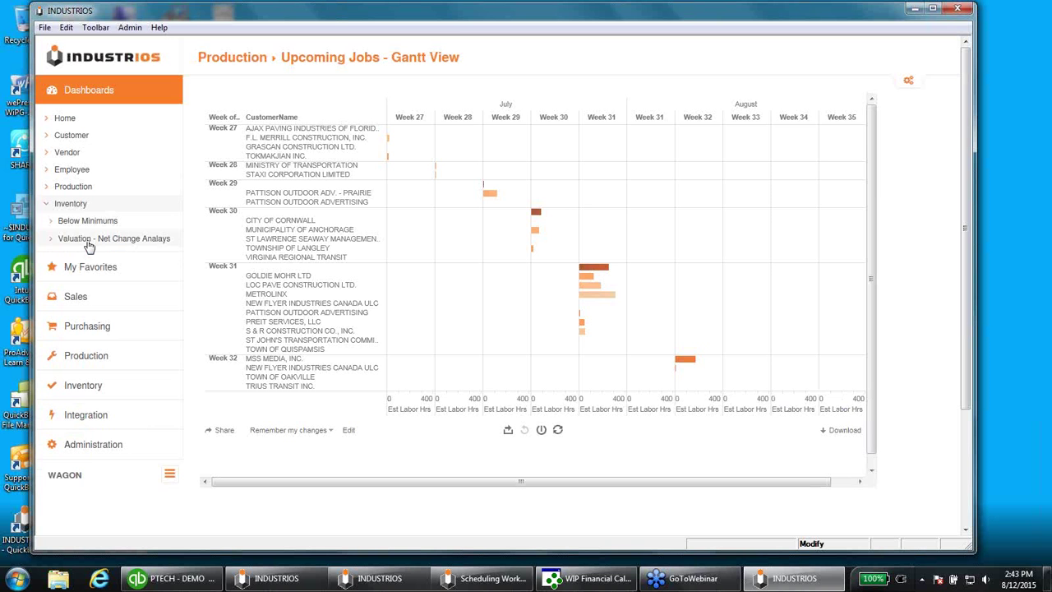
{"action": "left_click", "coordinate": [89, 228]}
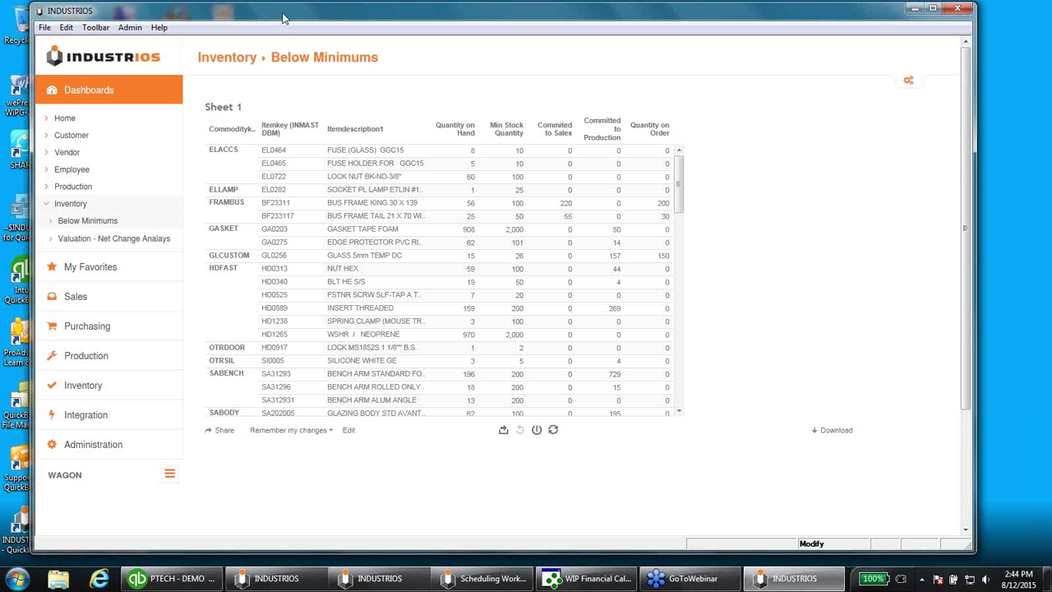
Move the dashboard window slightly lower and bring up the INDUSTRIOS window with the classic module tree
{"action": "left_click_drag", "start_coordinate": [282, 17], "coordinate": [293, 69]}
{"action": "left_click", "coordinate": [284, 574]}
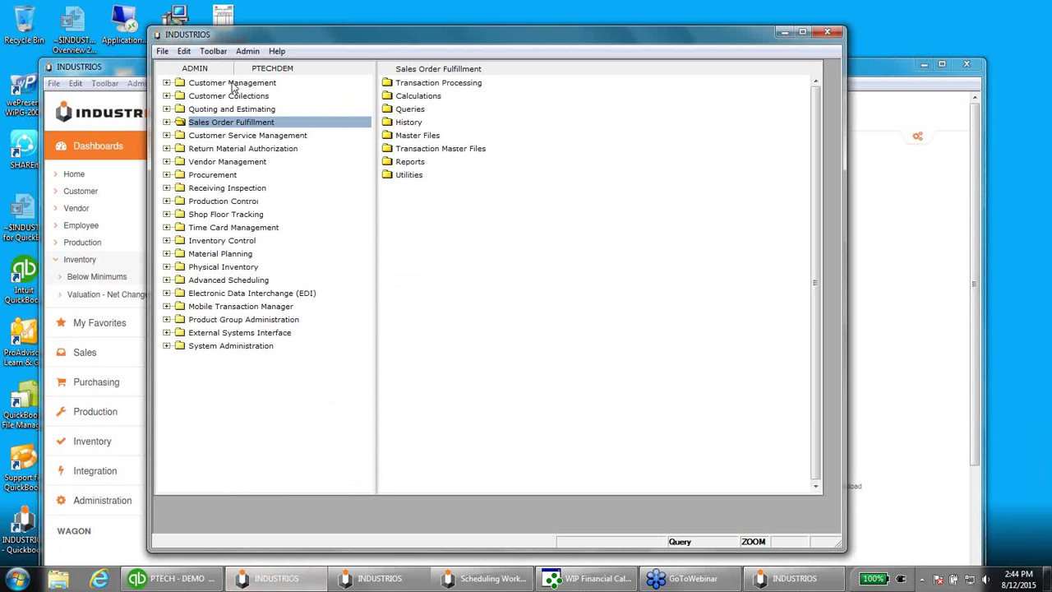